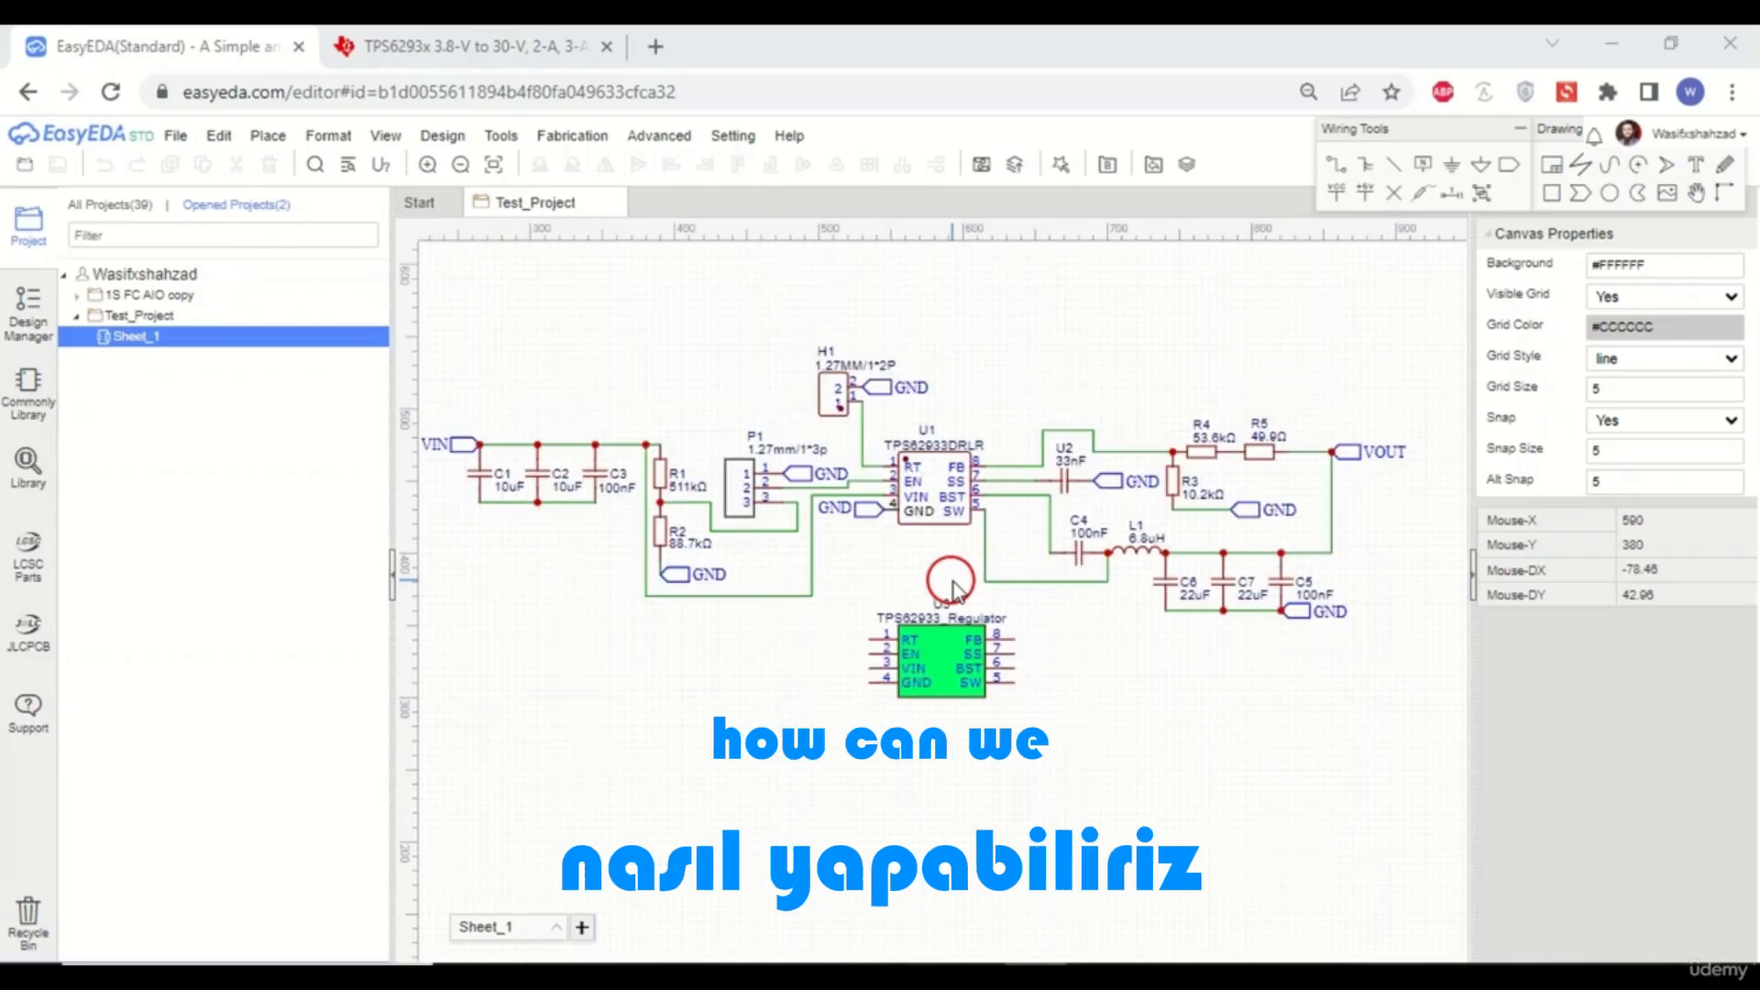
# - Select the TPS62933 regulator symbol U3 in the schematic and zoom in on it
pyautogui.click(1573, 138)
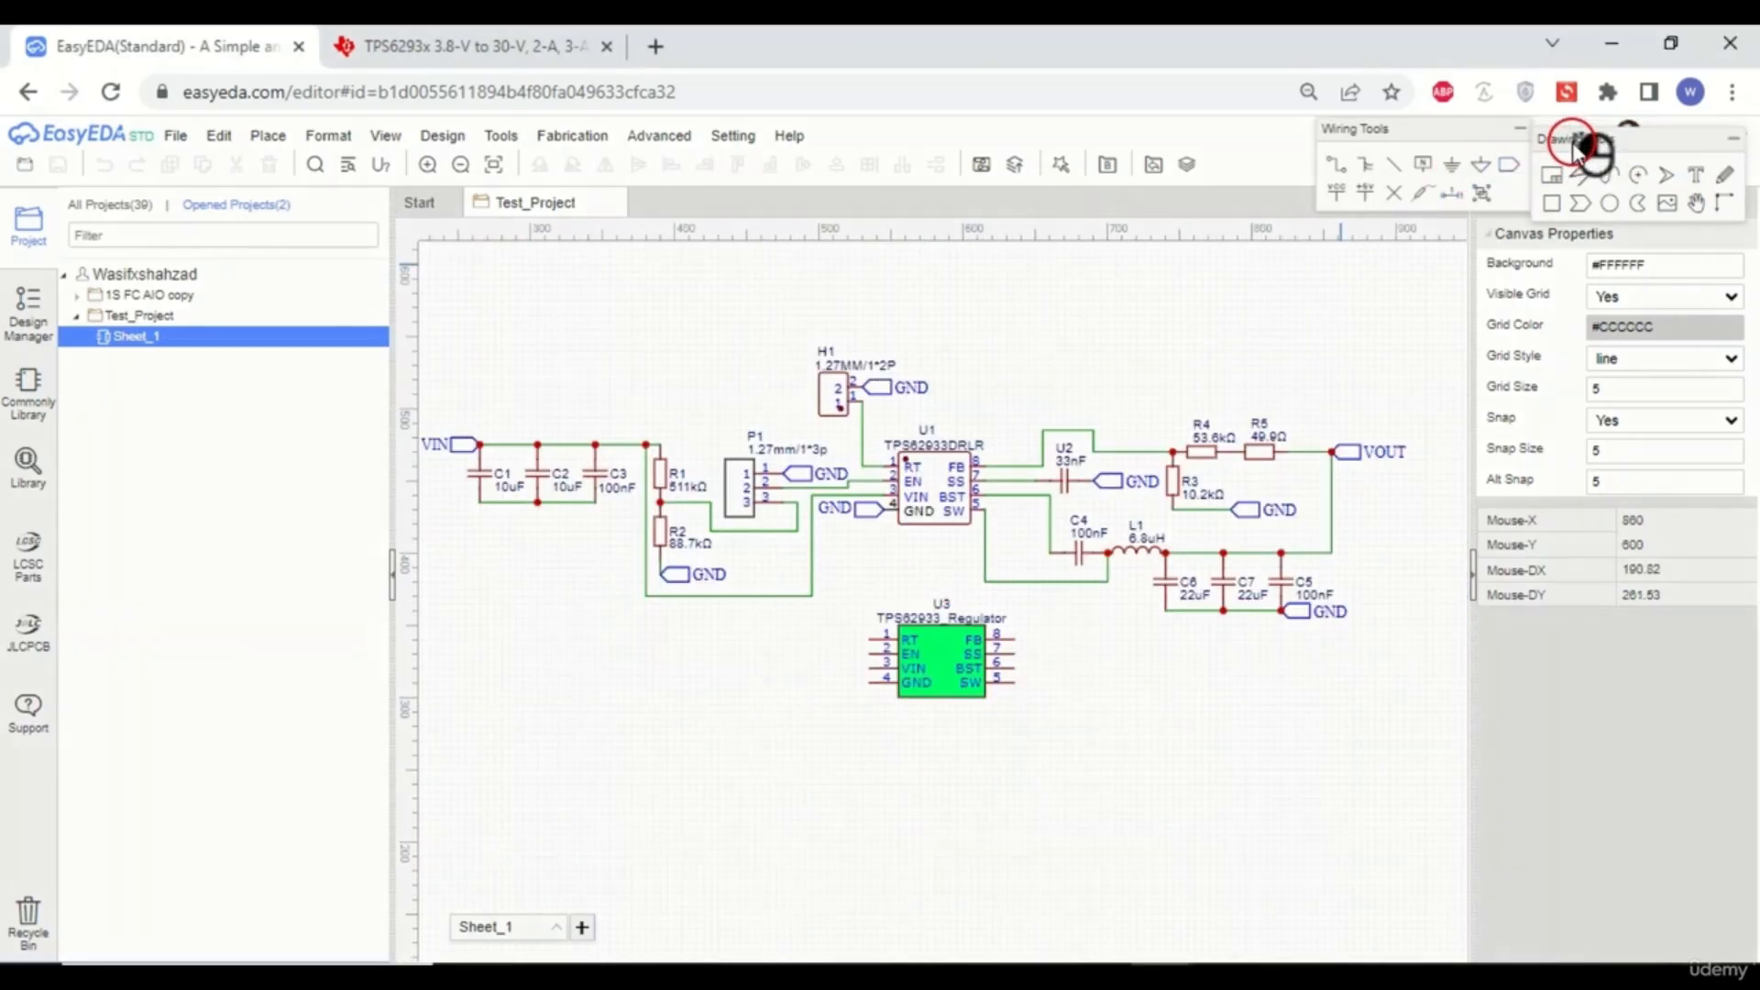
pyautogui.click(937, 666)
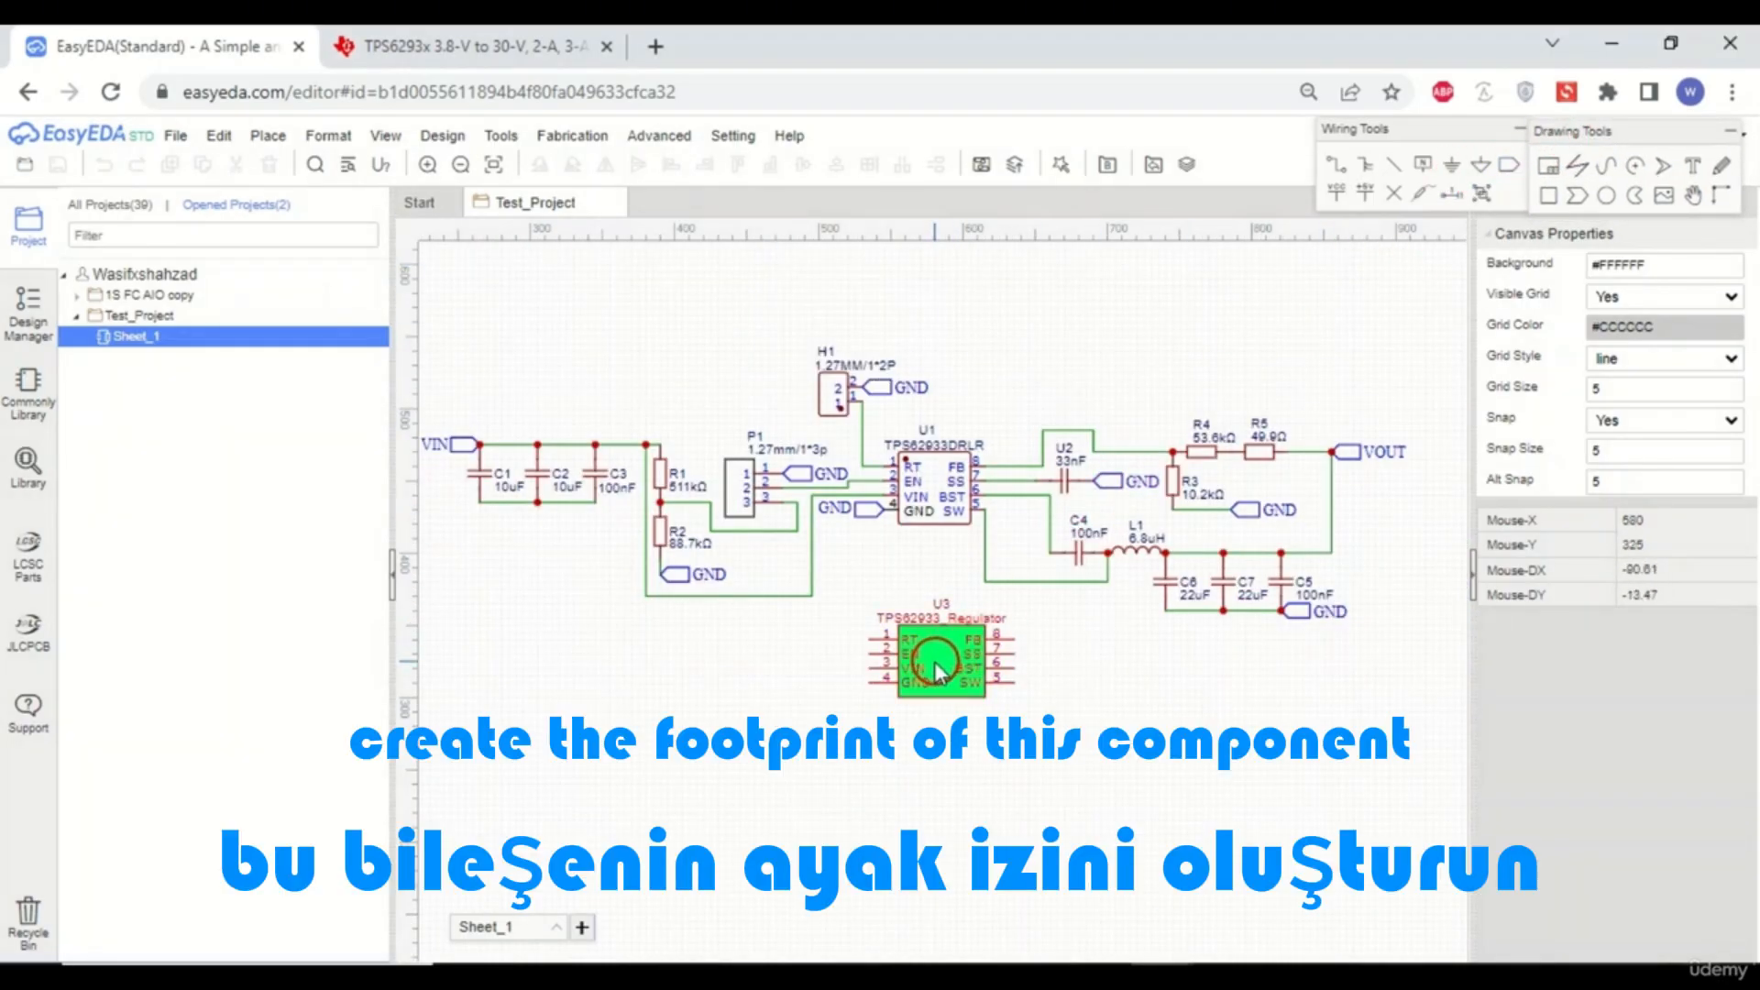
pyautogui.scroll(3, 939, 674)
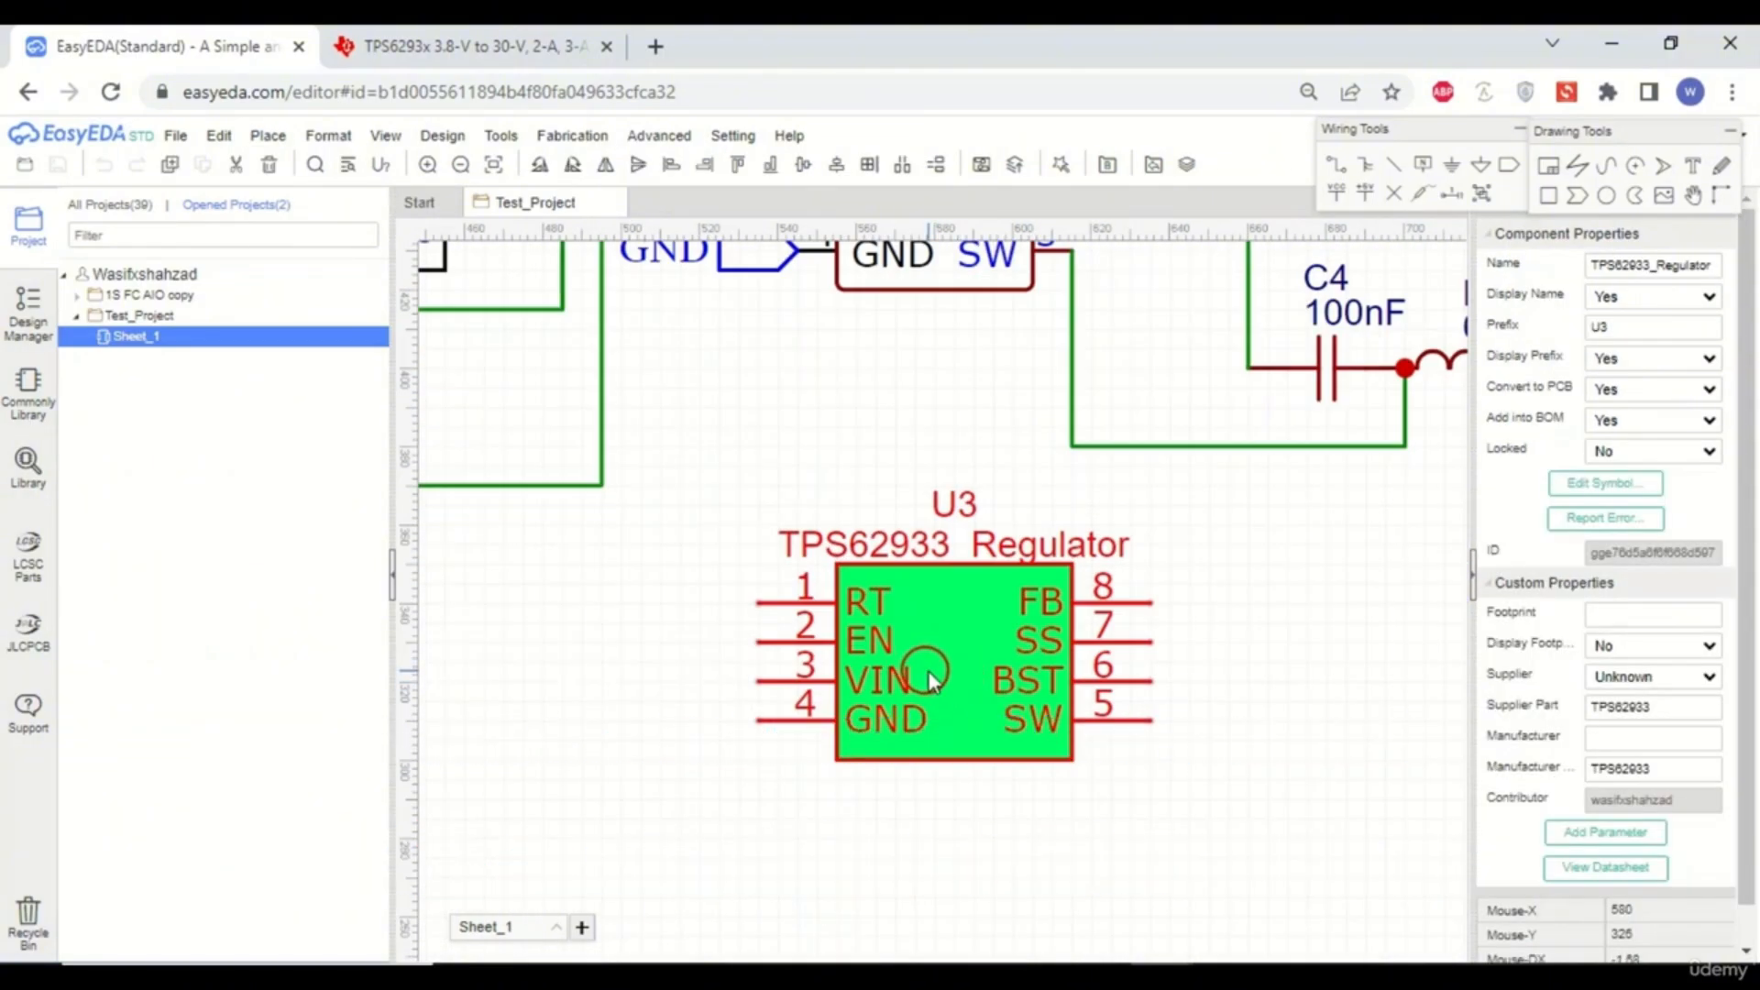
# - Switch to the TPS6293x datasheet tab and browse to the DRL0008A example board layout land pattern
pyautogui.click(489, 60)
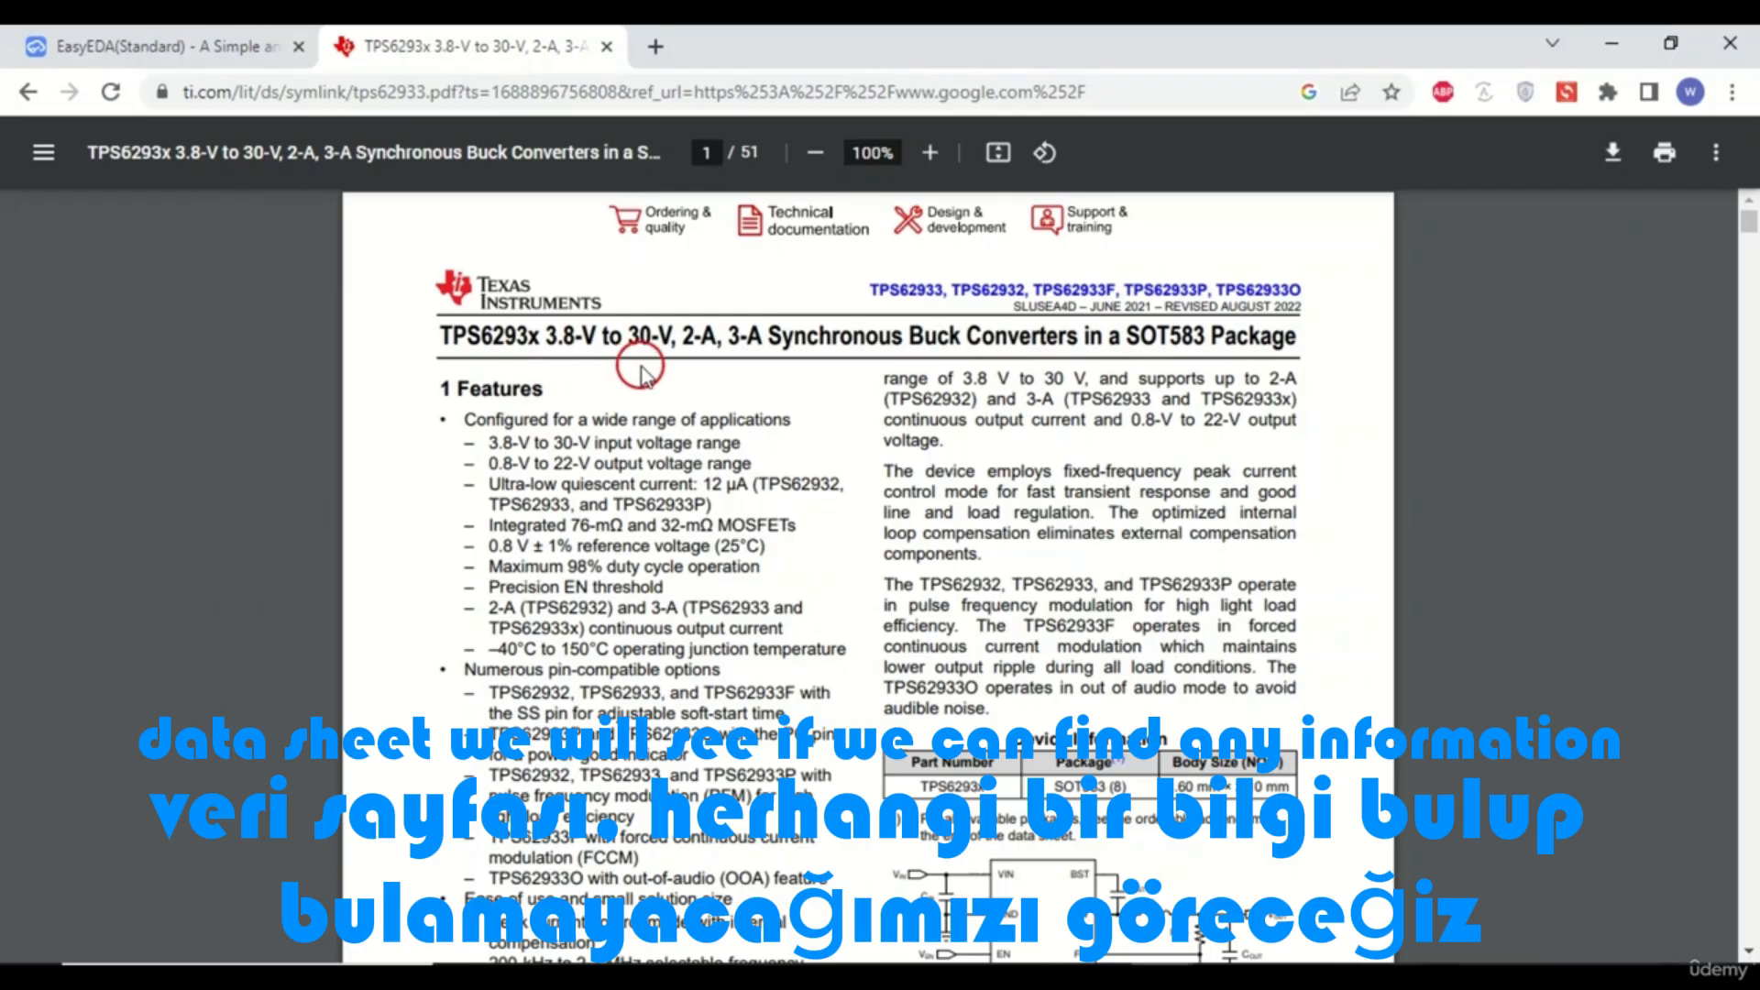
pyautogui.scroll(-10, 1560, 464)
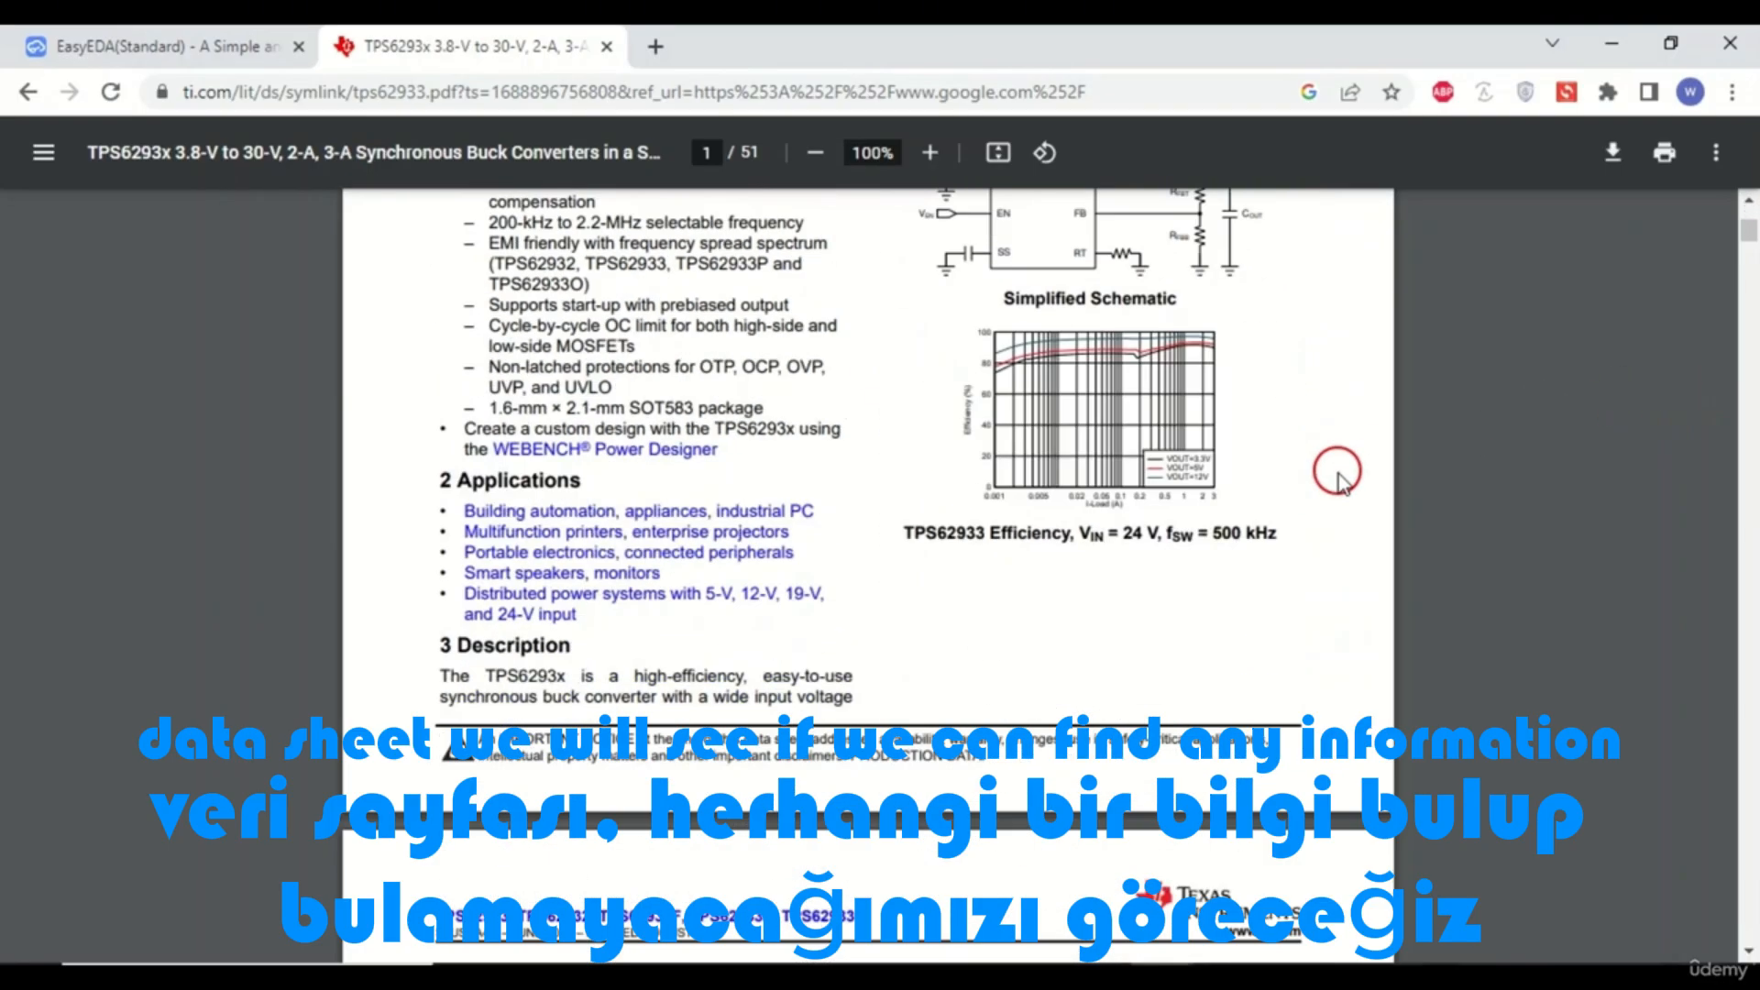
pyautogui.scroll(-8, 1605, 417)
pyautogui.moveTo(1751, 263); pyautogui.dragTo(1751, 844)
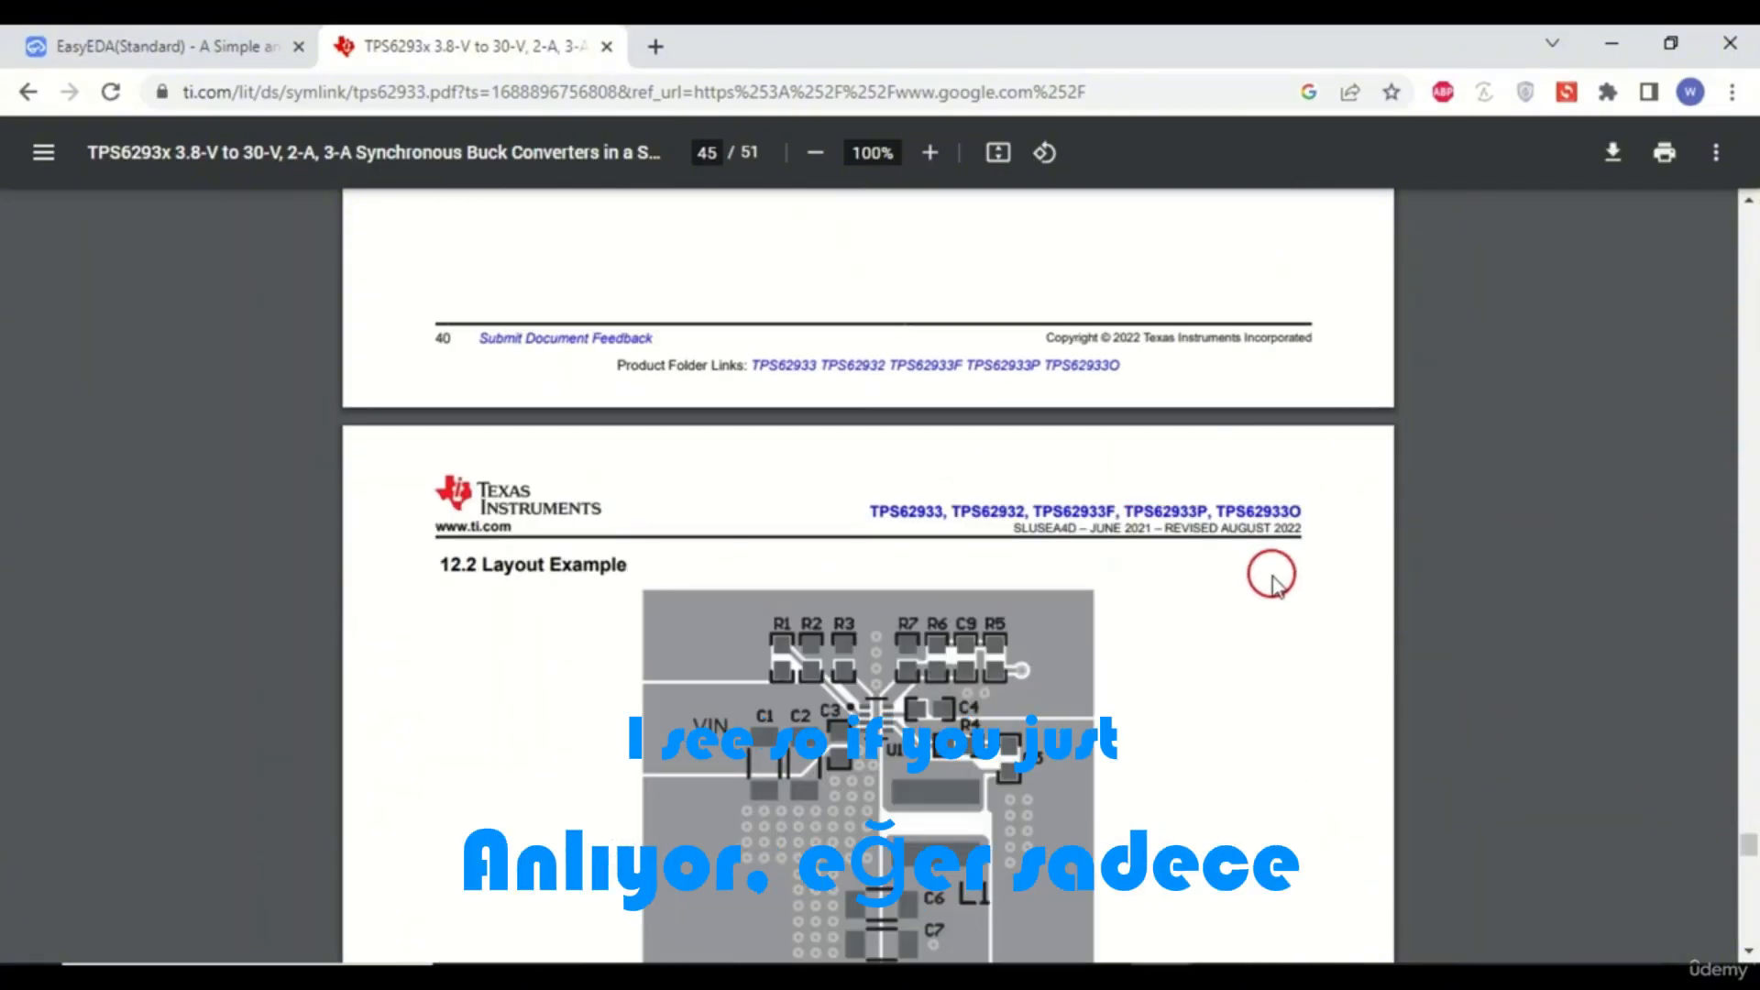
pyautogui.scroll(-20, 1273, 564)
pyautogui.scroll(7, 1279, 541)
pyautogui.scroll(2, 1281, 530)
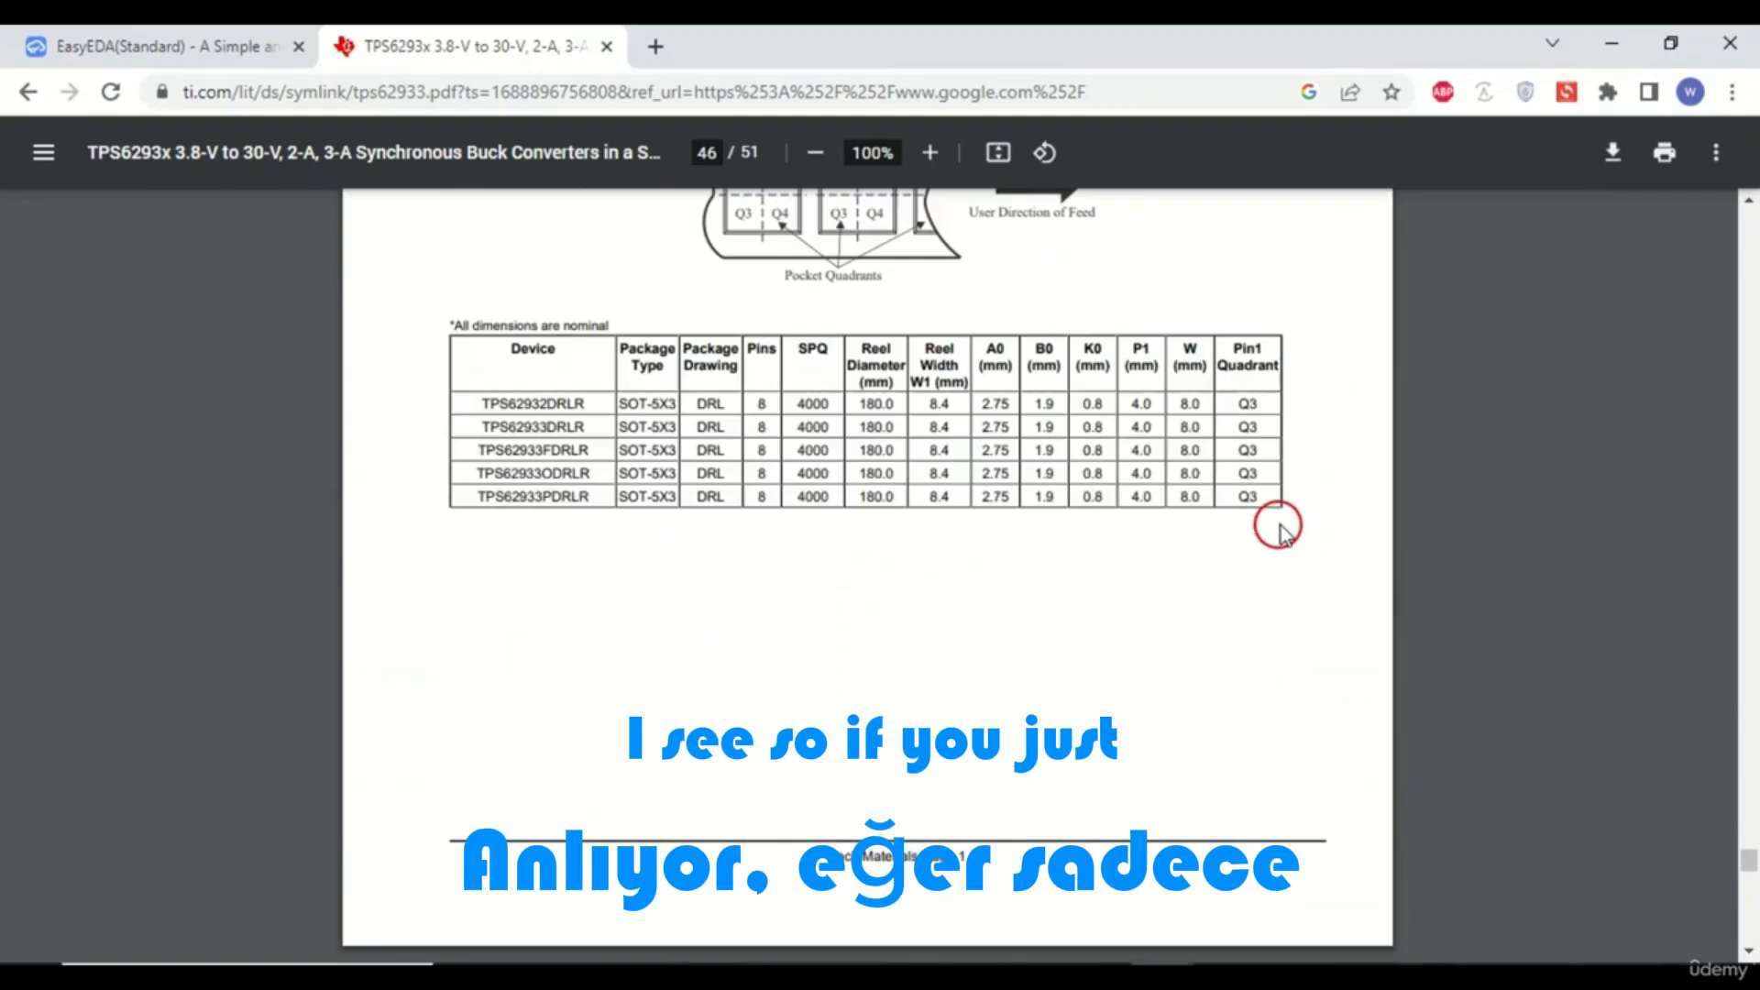
pyautogui.scroll(-20, 1280, 523)
pyautogui.scroll(-10, 1280, 515)
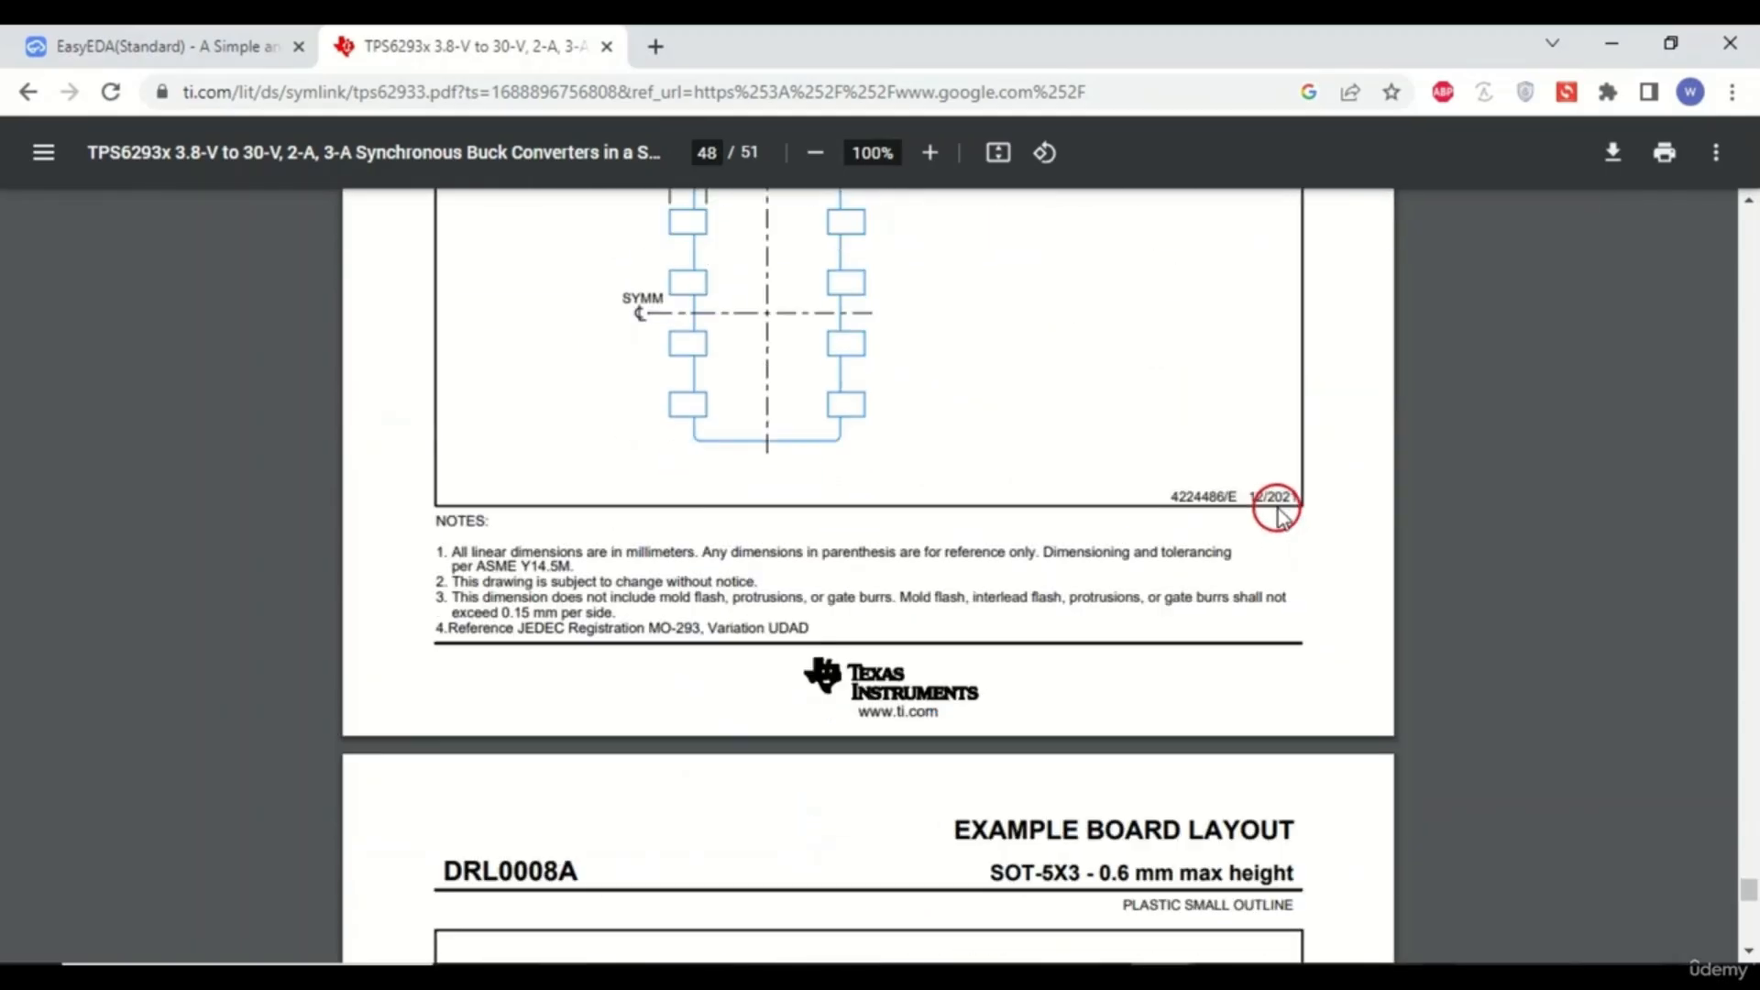
pyautogui.scroll(3, 1277, 513)
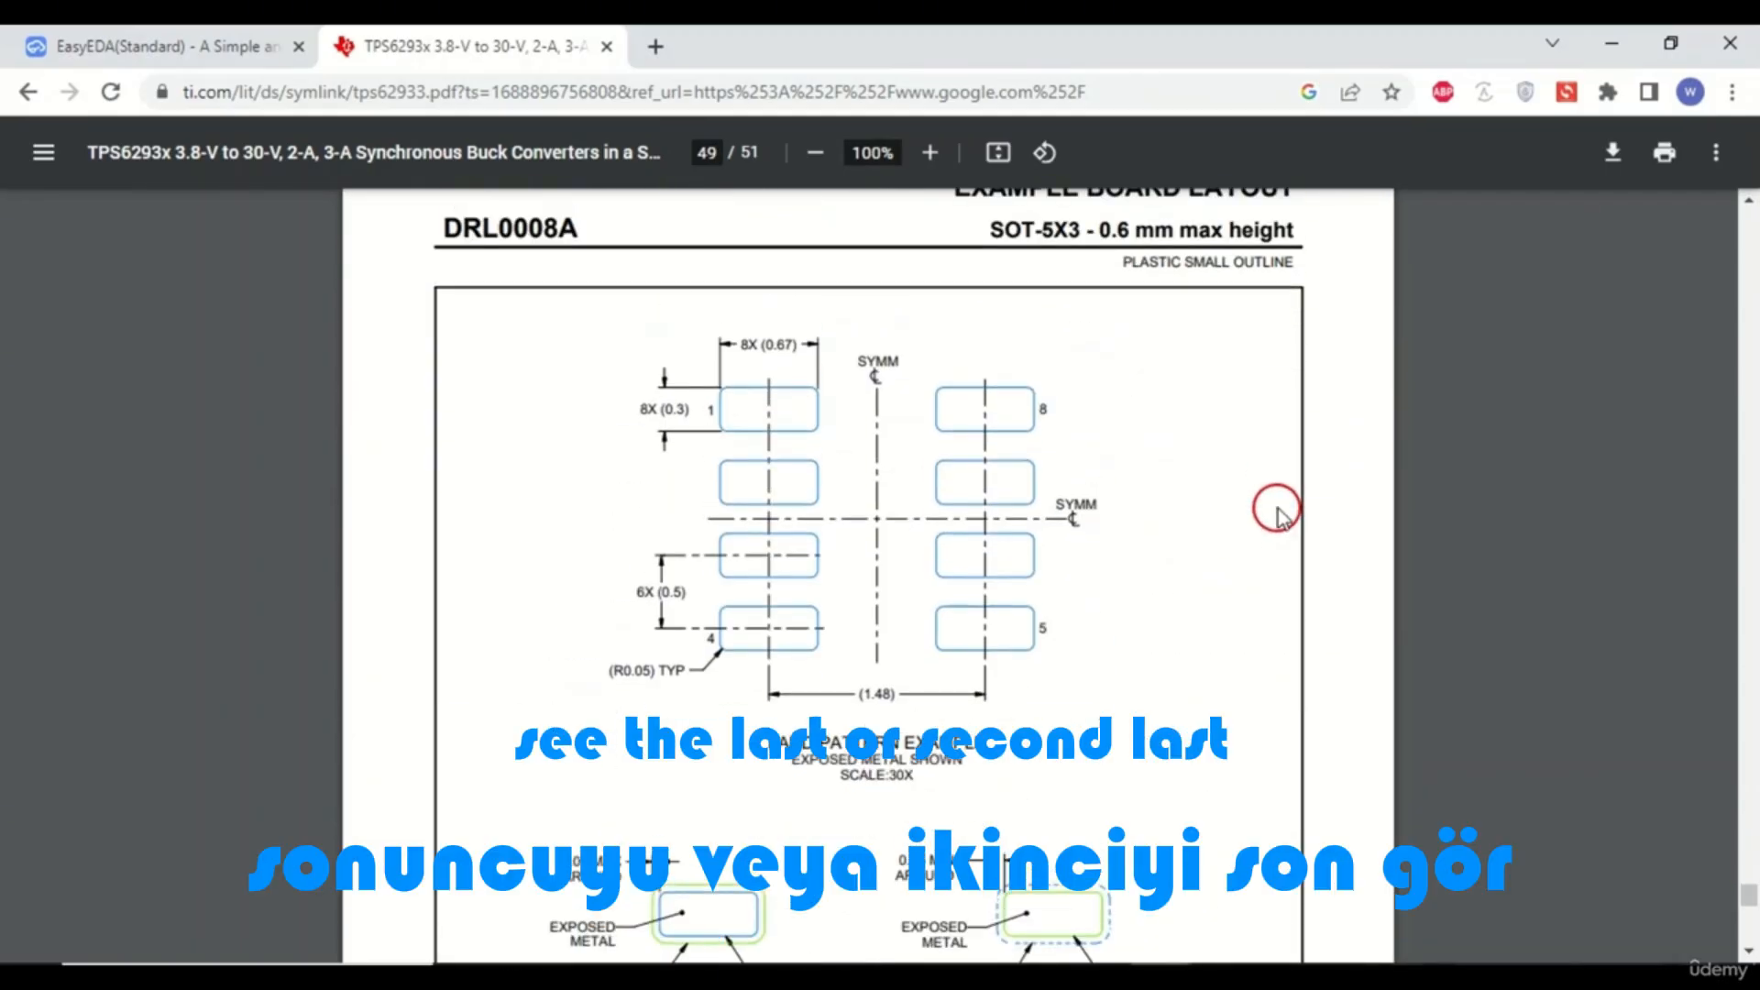
pyautogui.scroll(-5, 1277, 511)
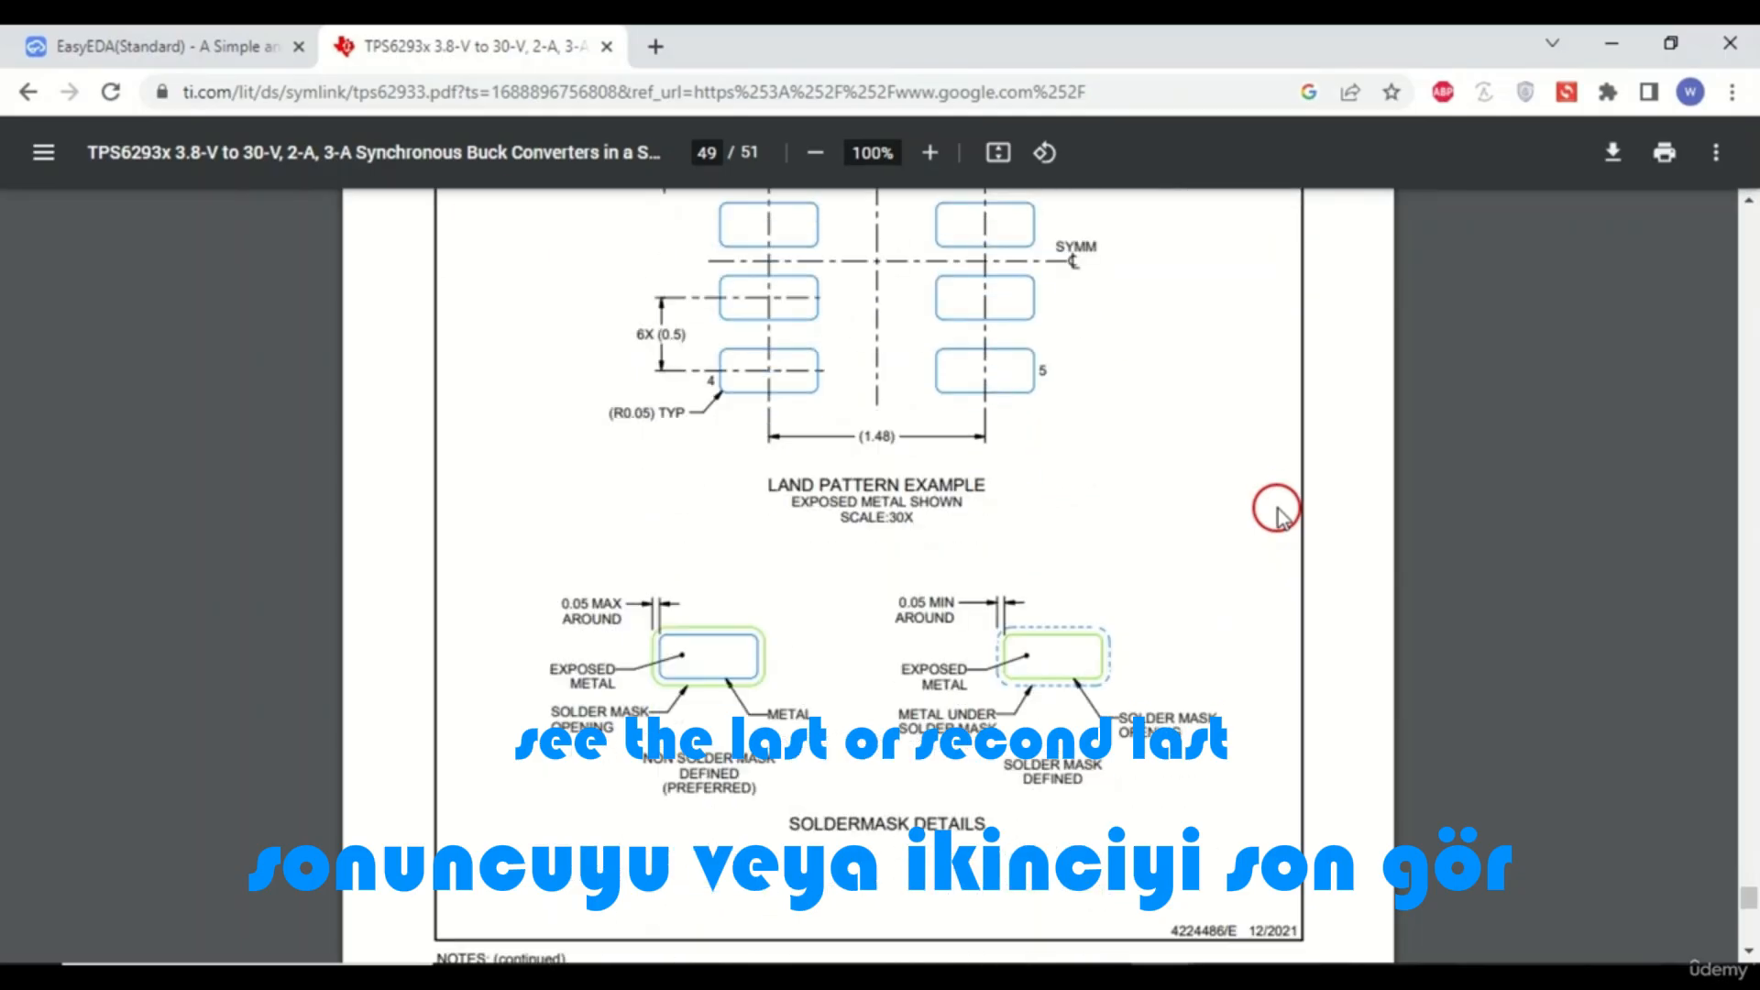
pyautogui.scroll(4, 1277, 512)
pyautogui.scroll(1, 1277, 511)
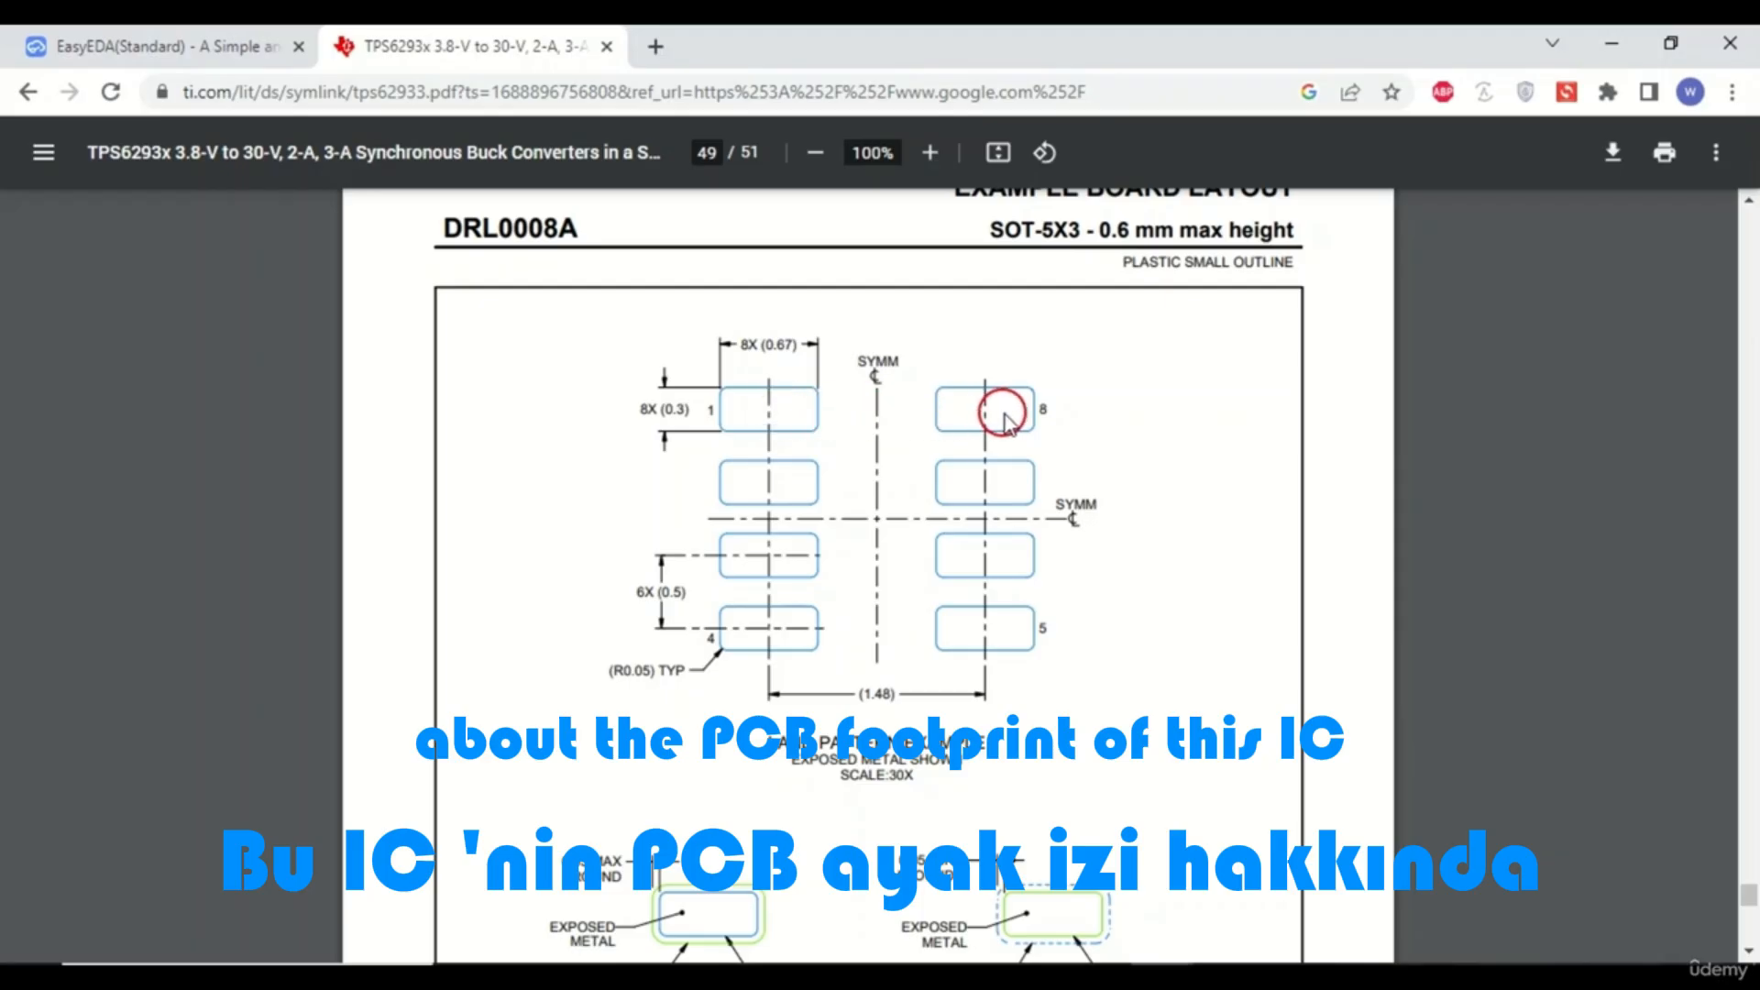
# - Return to the EasyEDA editor and create a new footprint document
pyautogui.click(100, 48)
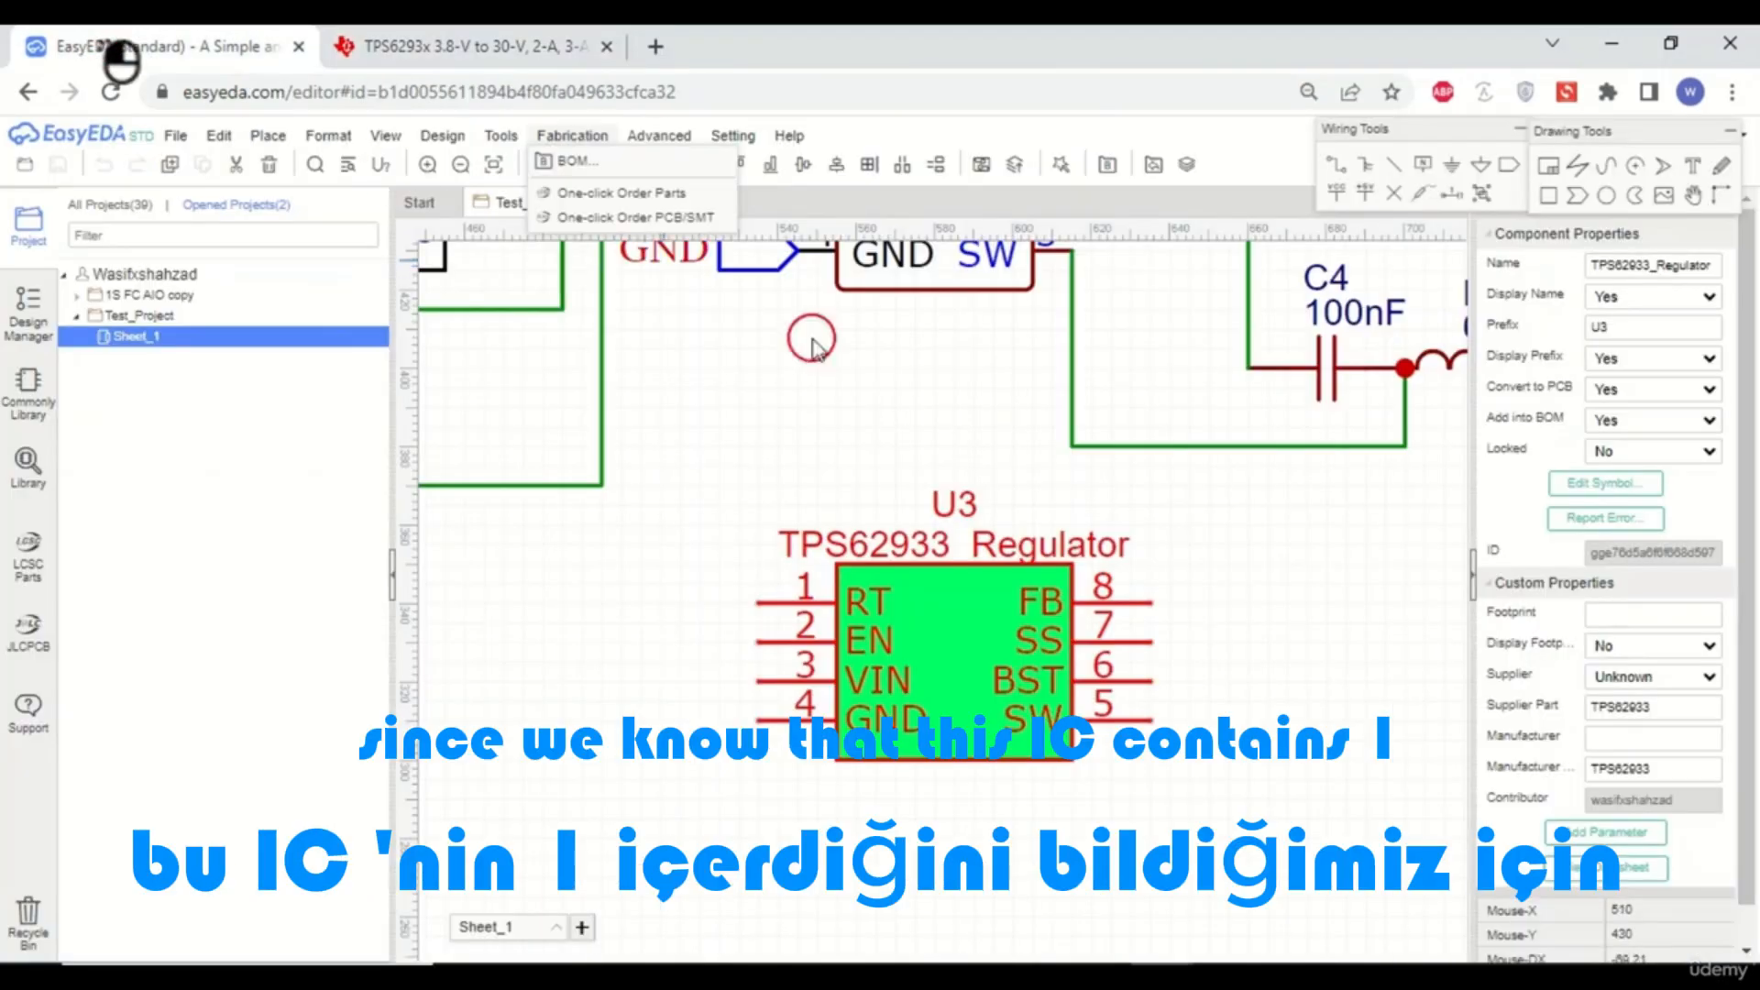
pyautogui.click(1321, 701)
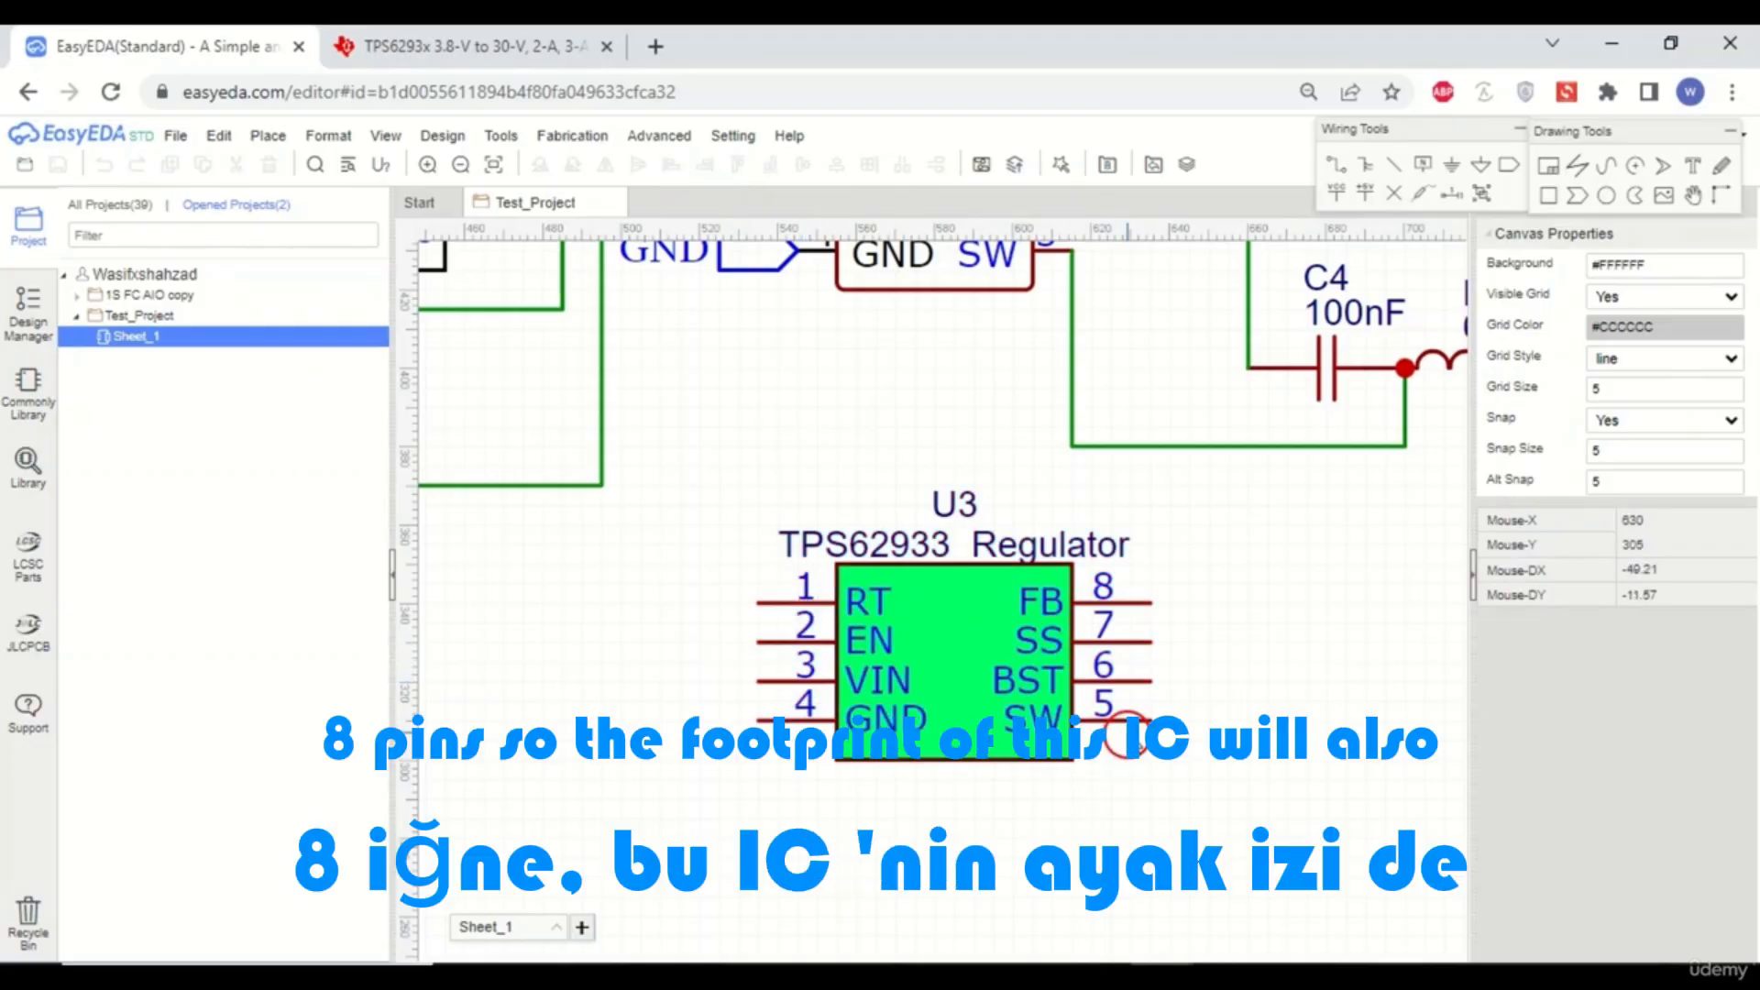
pyautogui.click(1287, 613)
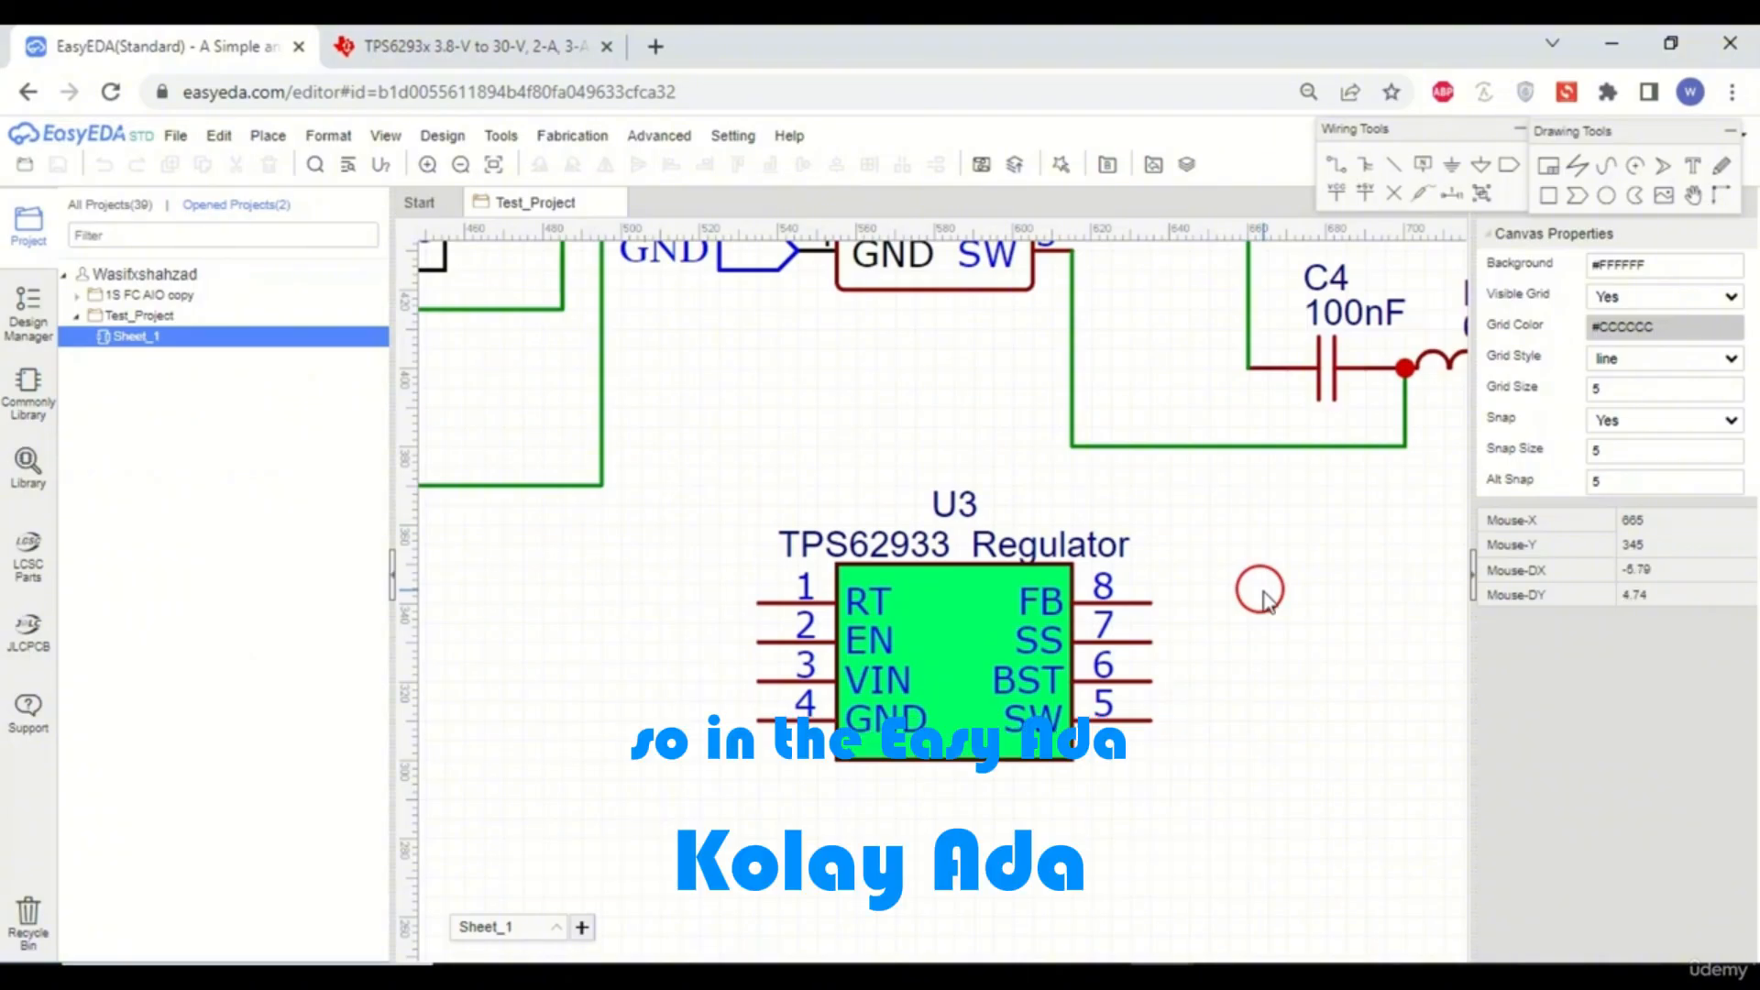
pyautogui.click(177, 140)
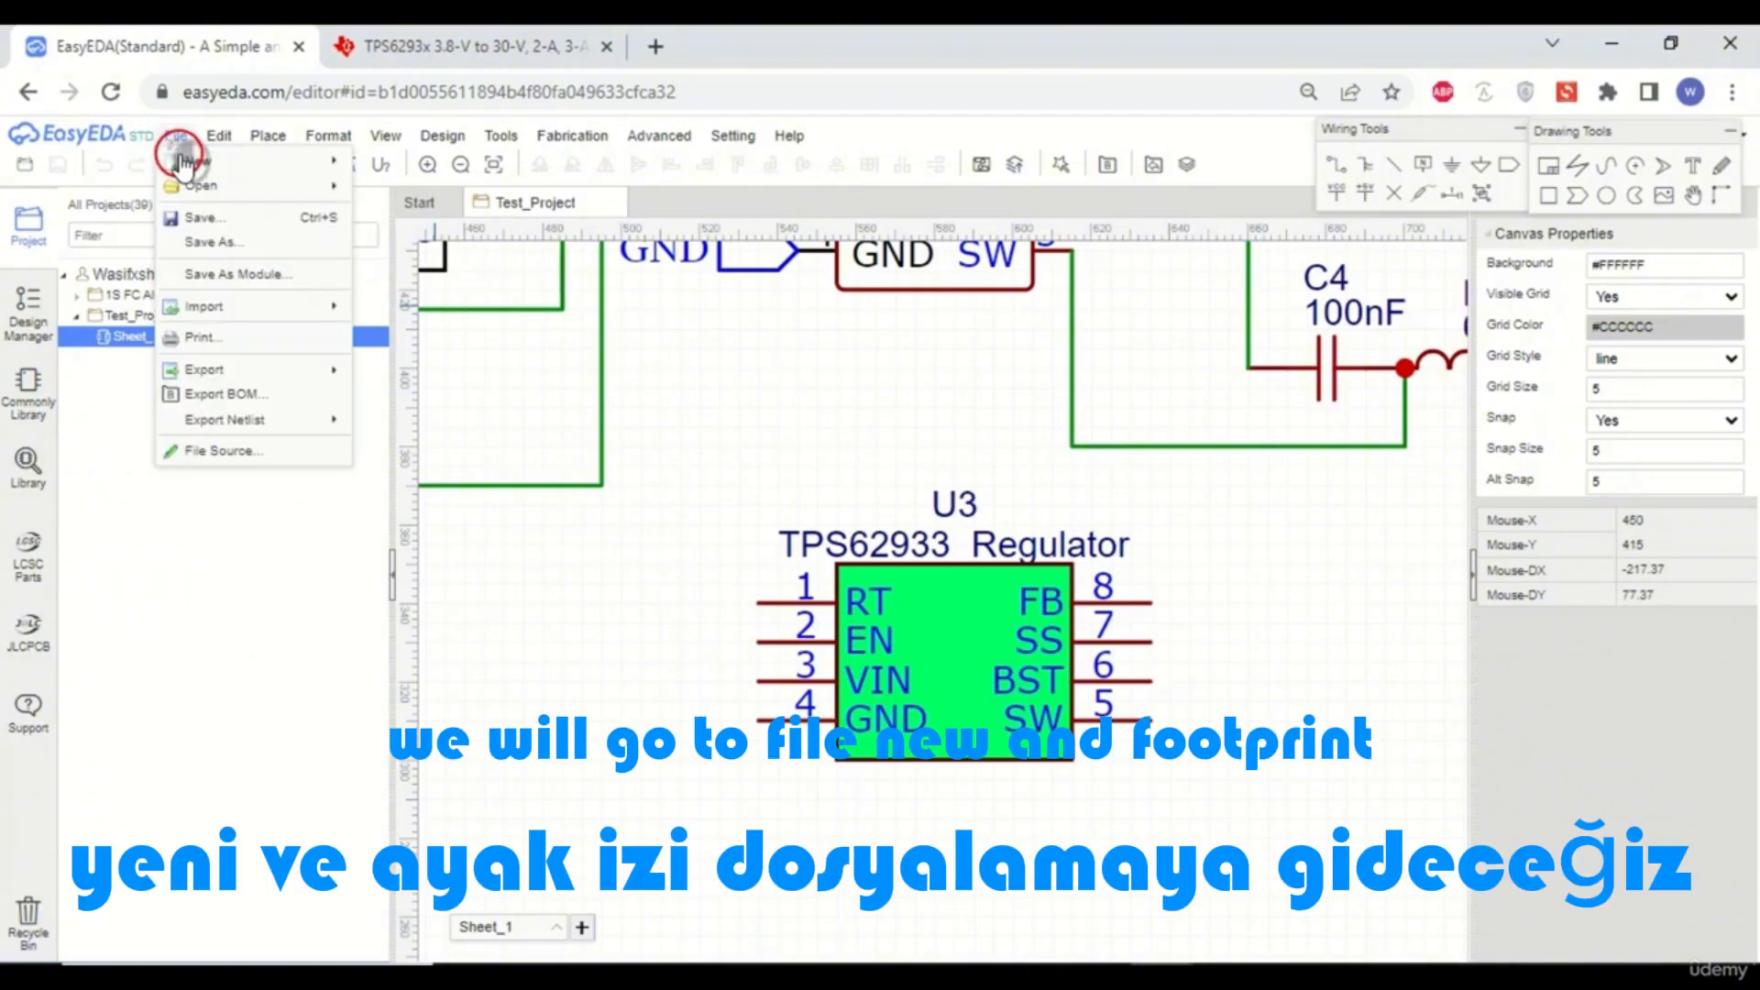
pyautogui.moveTo(180, 164)
pyautogui.click(451, 286)
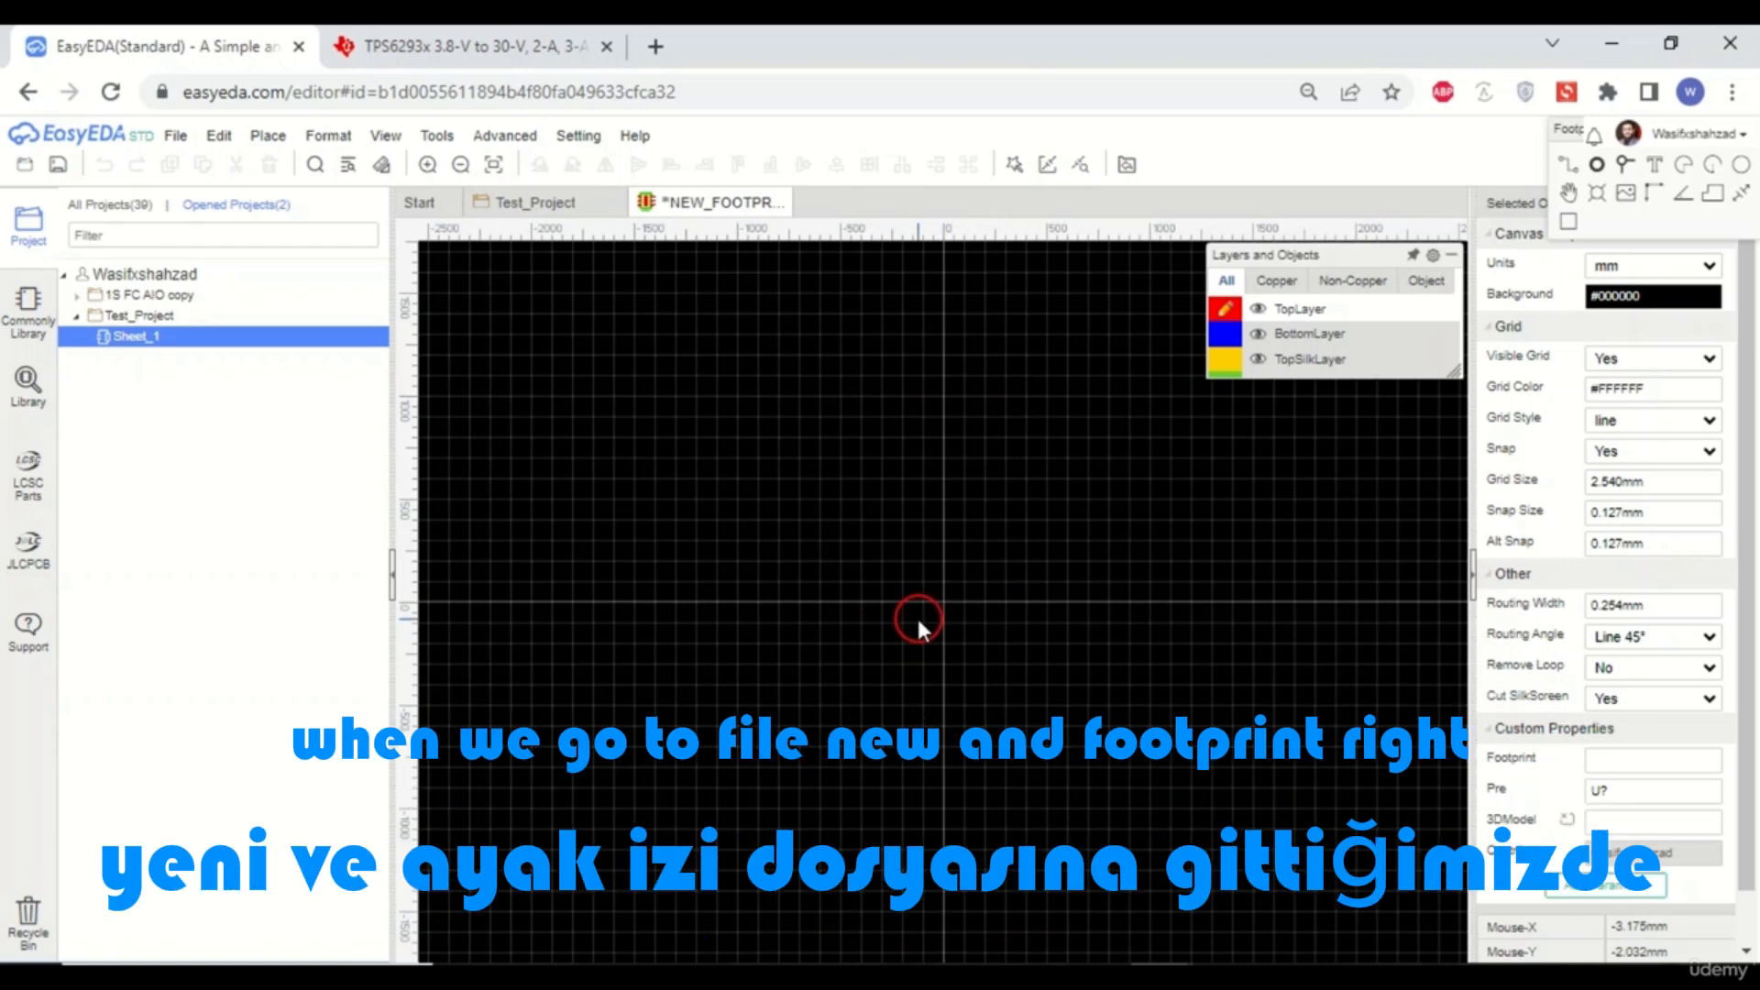
pyautogui.click(175, 135)
pyautogui.moveTo(196, 161)
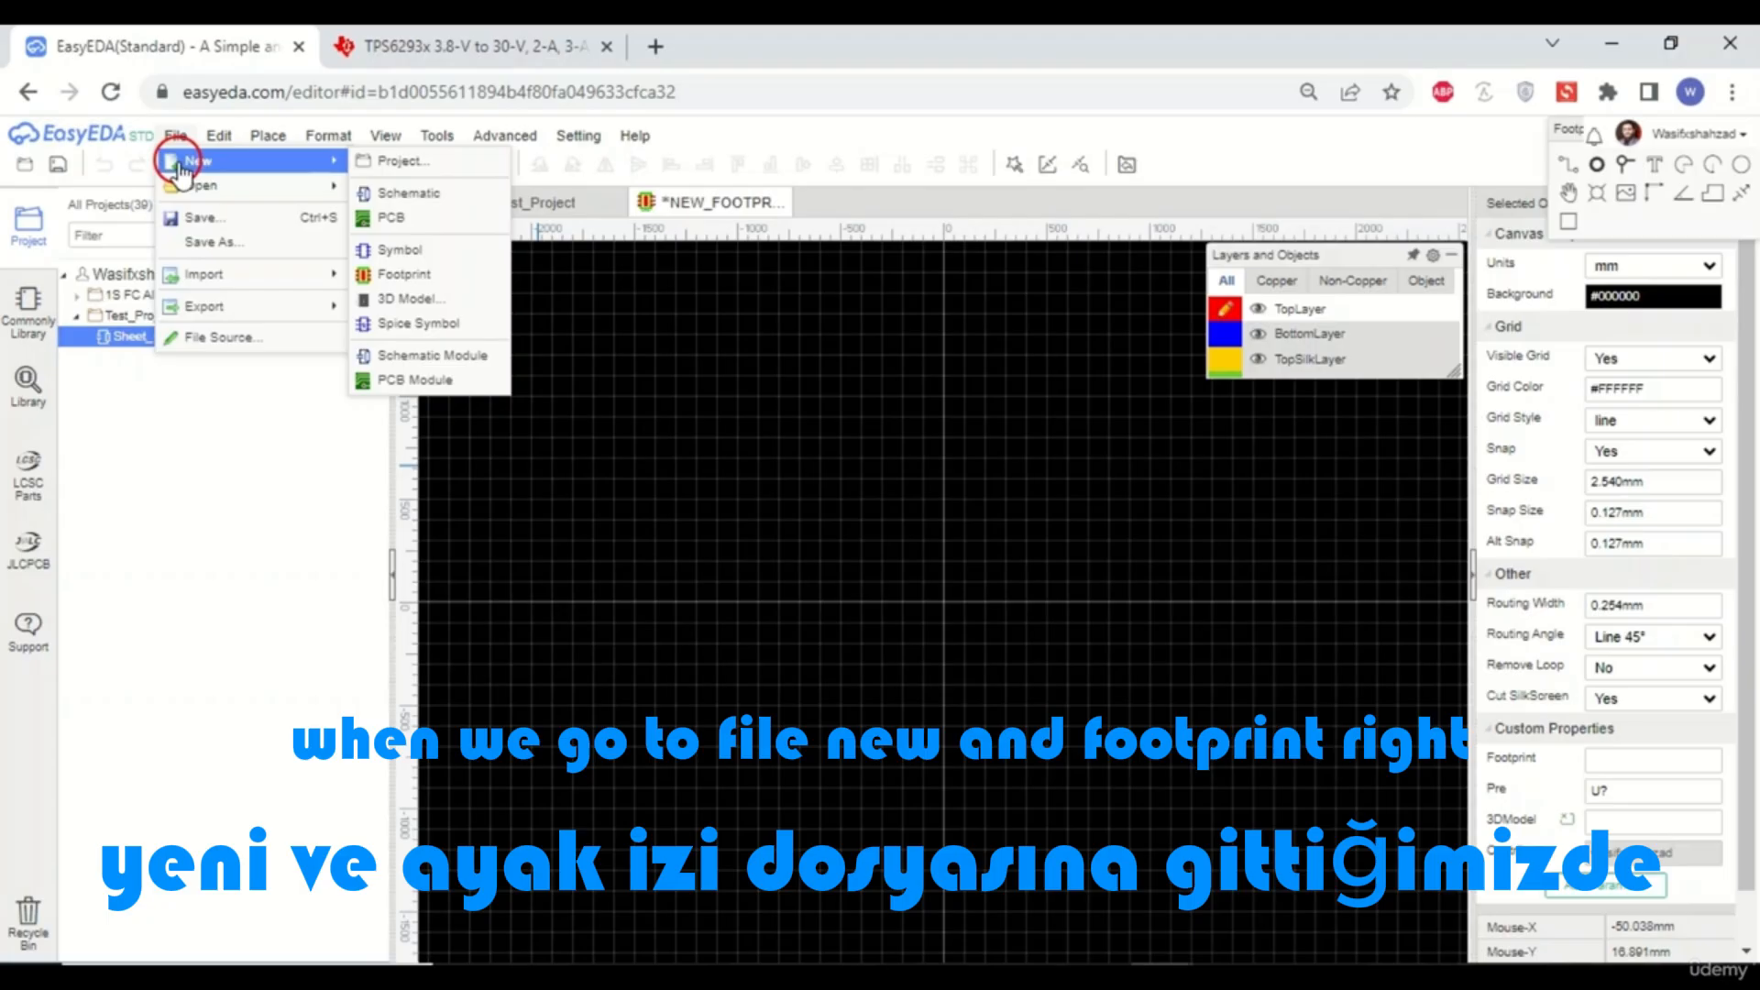
pyautogui.click(468, 274)
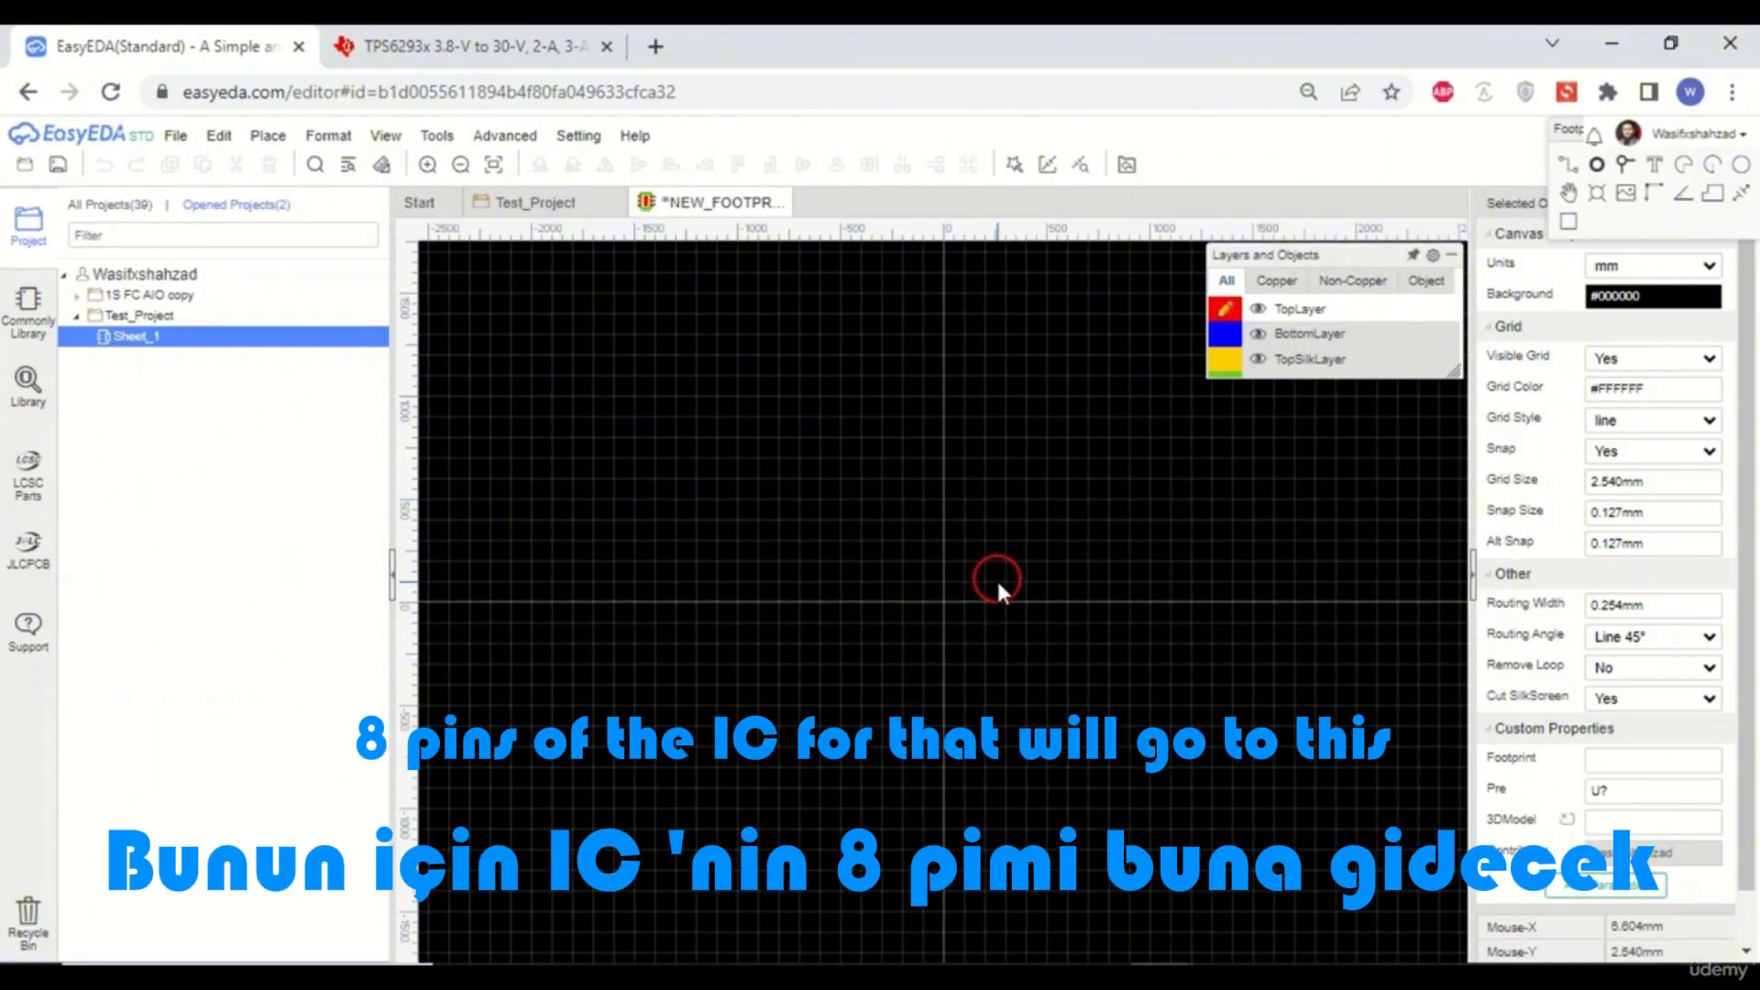
# - Move the Layers and Objects panel up next to the Footprint Tools panel
pyautogui.click(506, 135)
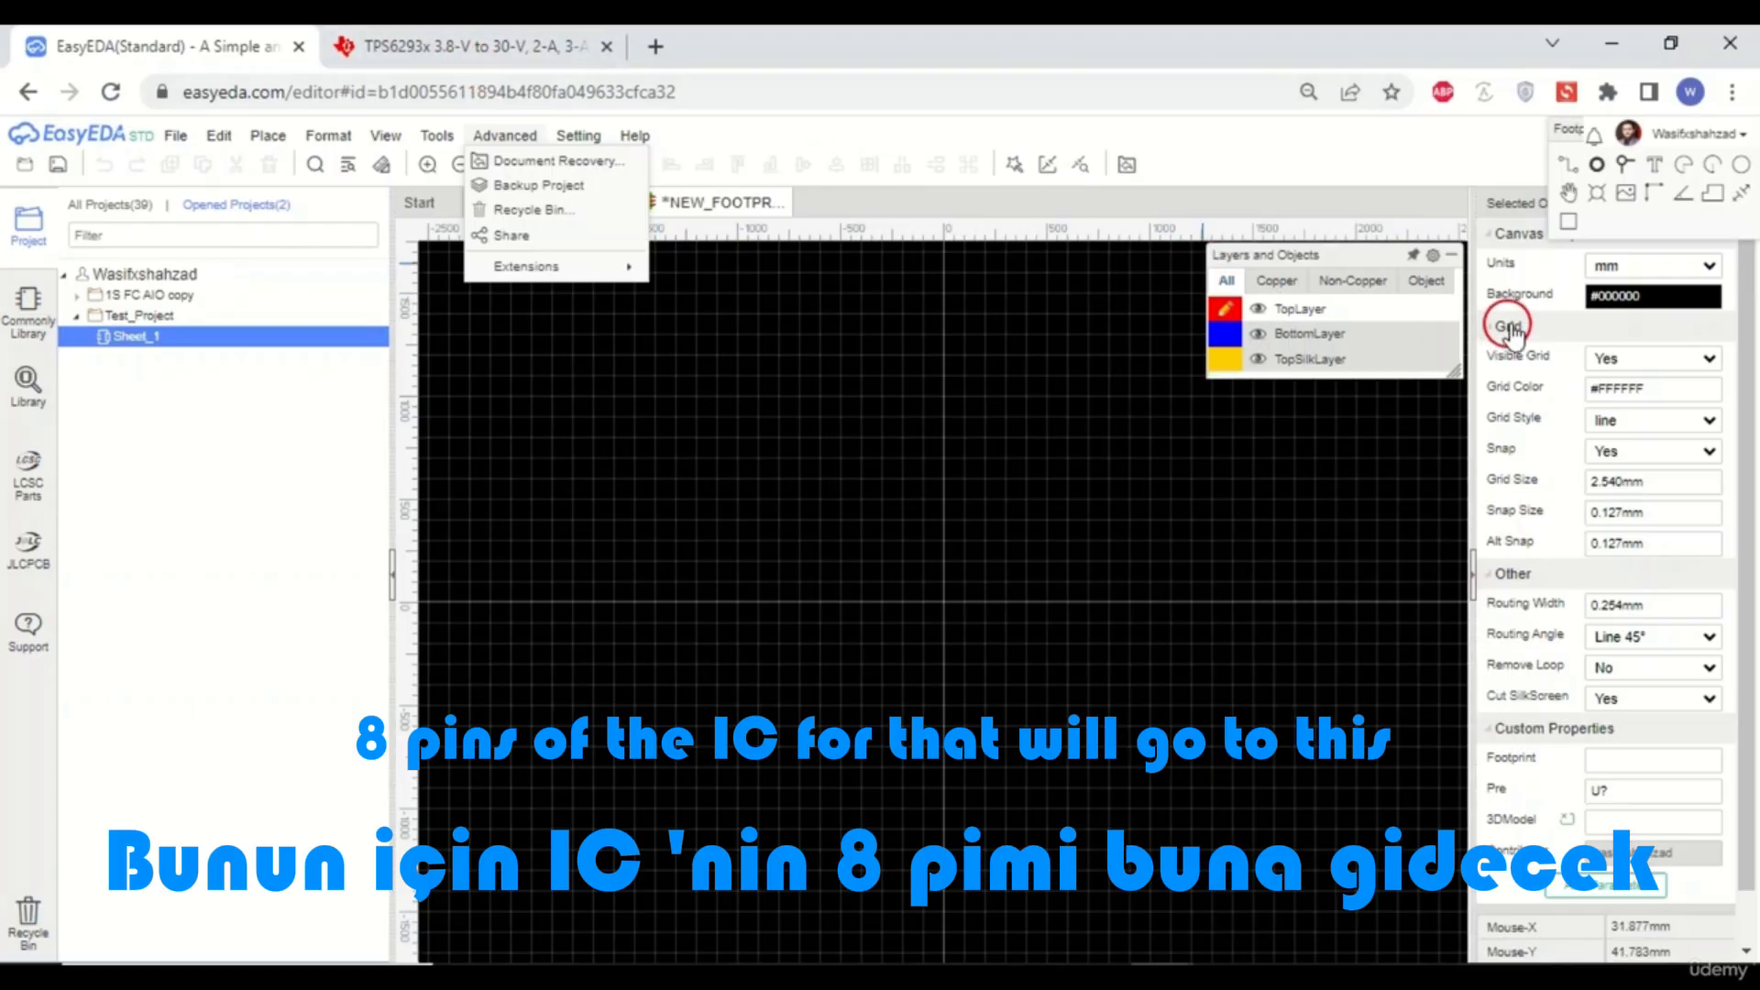
pyautogui.moveTo(1347, 275)
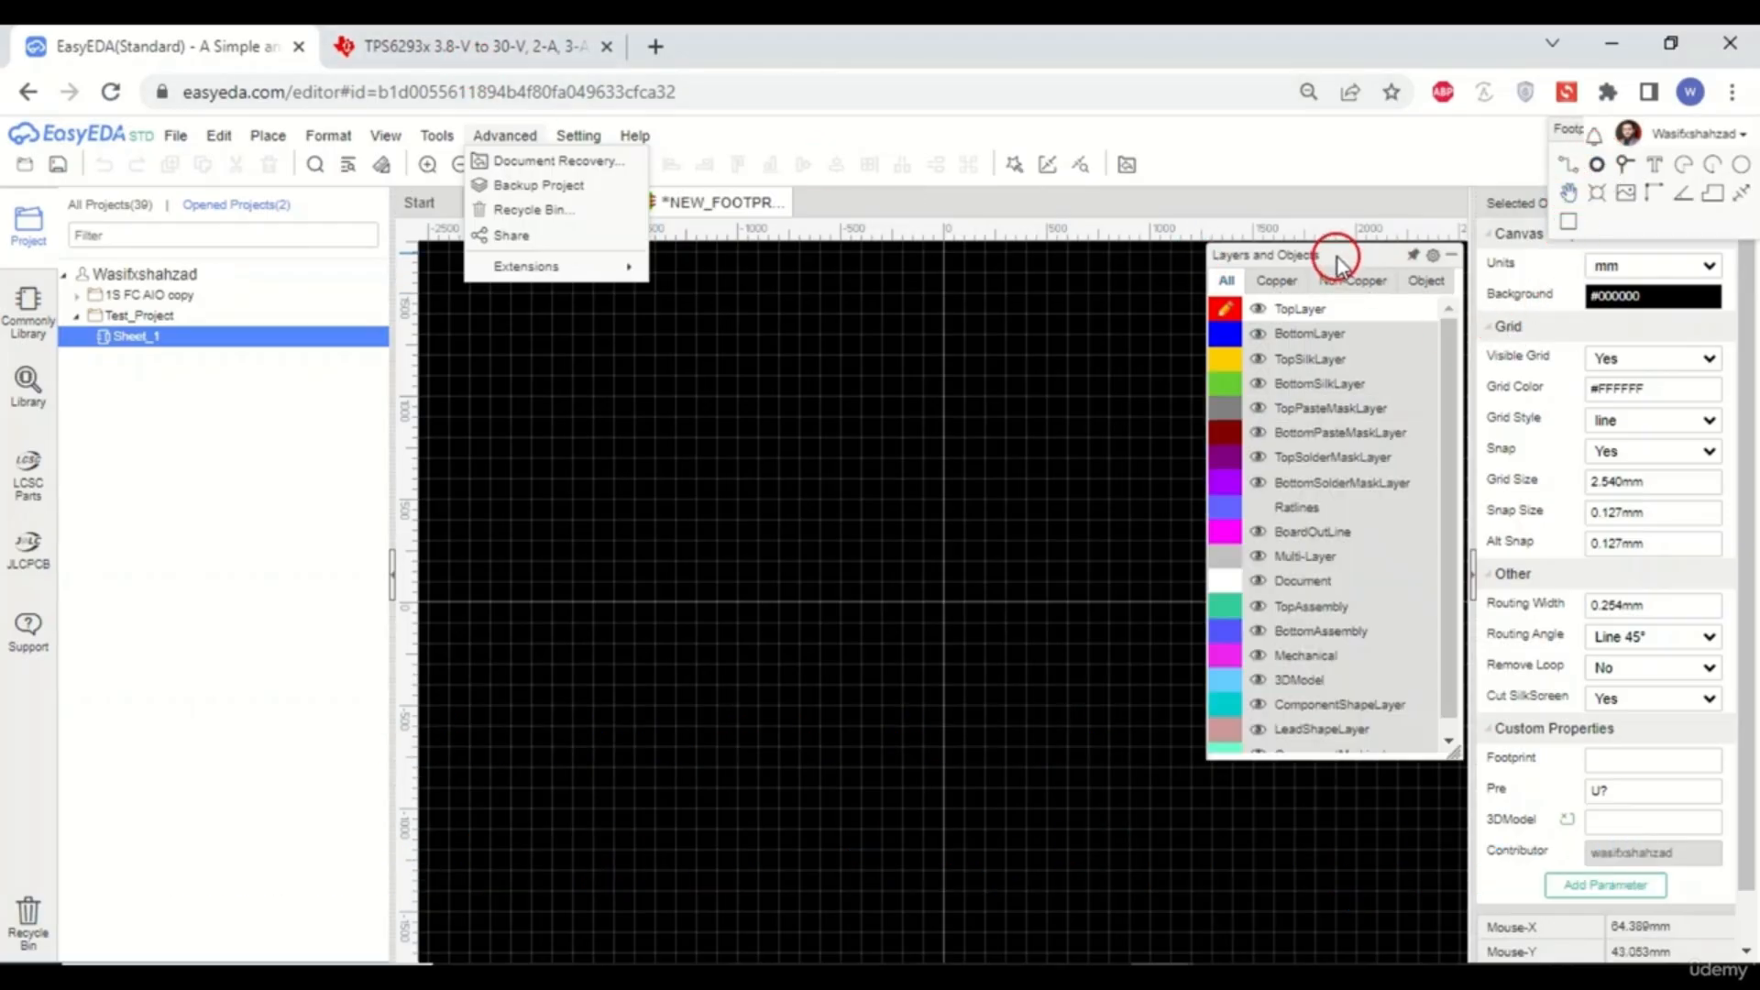
pyautogui.moveTo(1336, 256); pyautogui.dragTo(1434, 124)
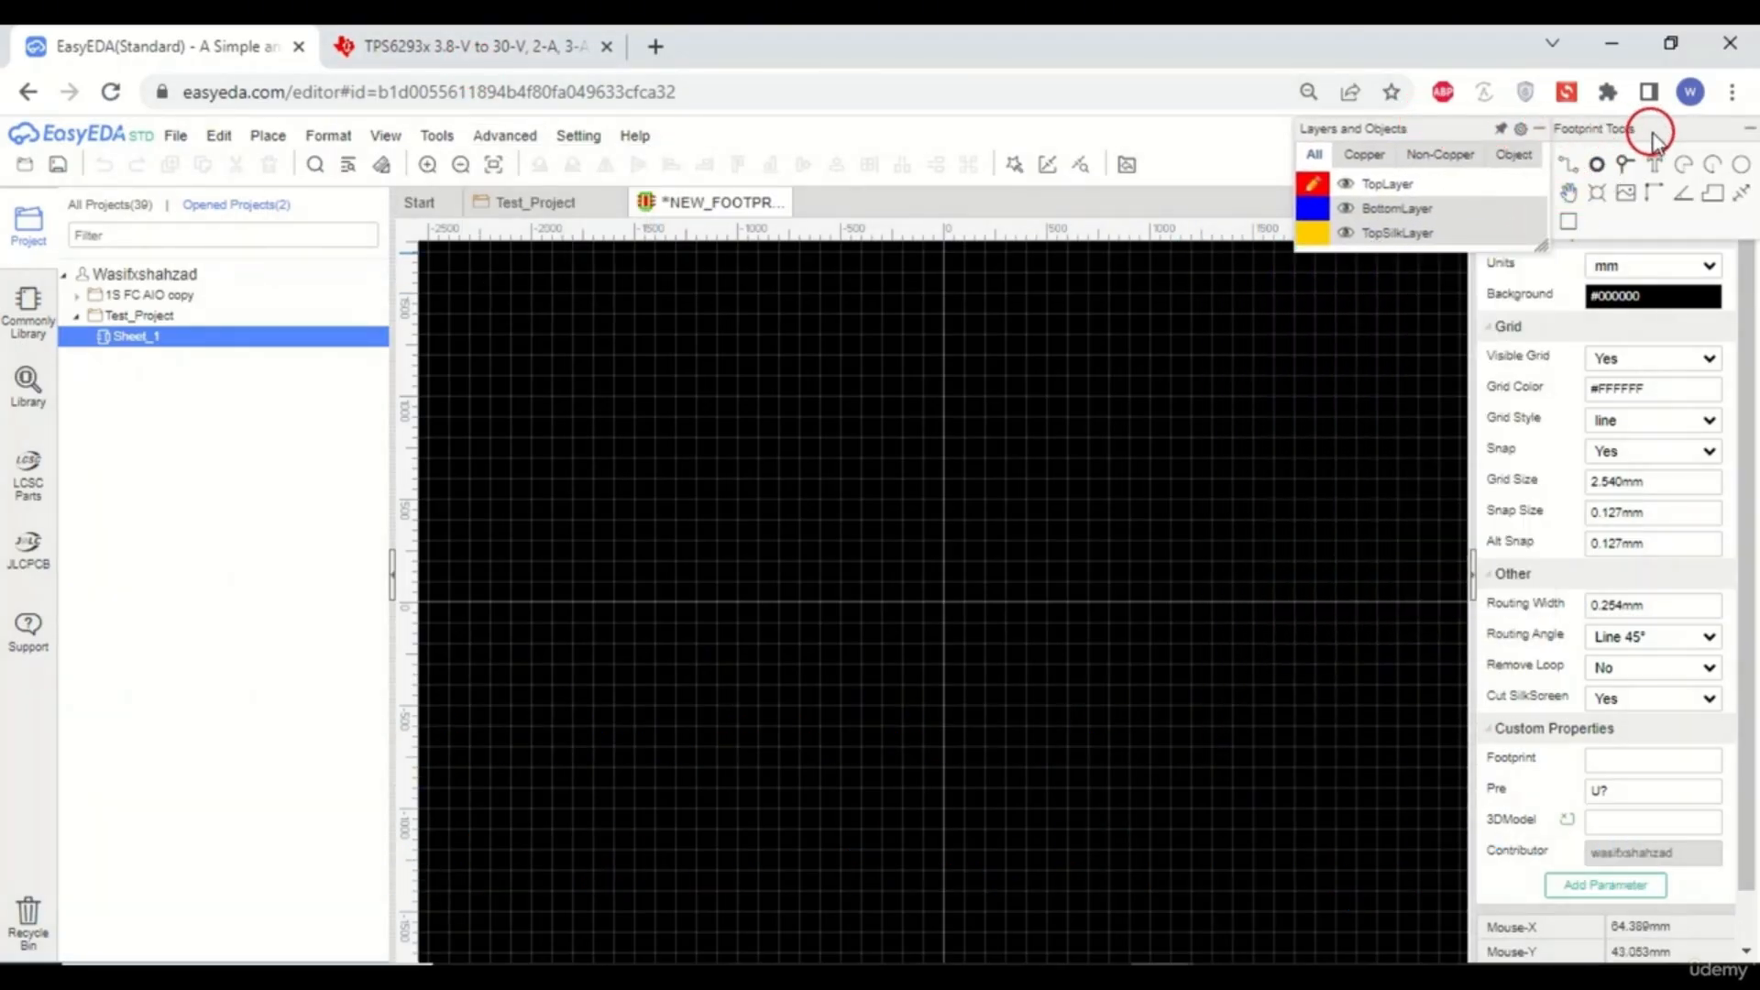
pyautogui.moveTo(1651, 129)
pyautogui.mouseDown()
pyautogui.moveTo(1609, 134)
pyautogui.moveTo(1659, 131)
pyautogui.mouseUp()
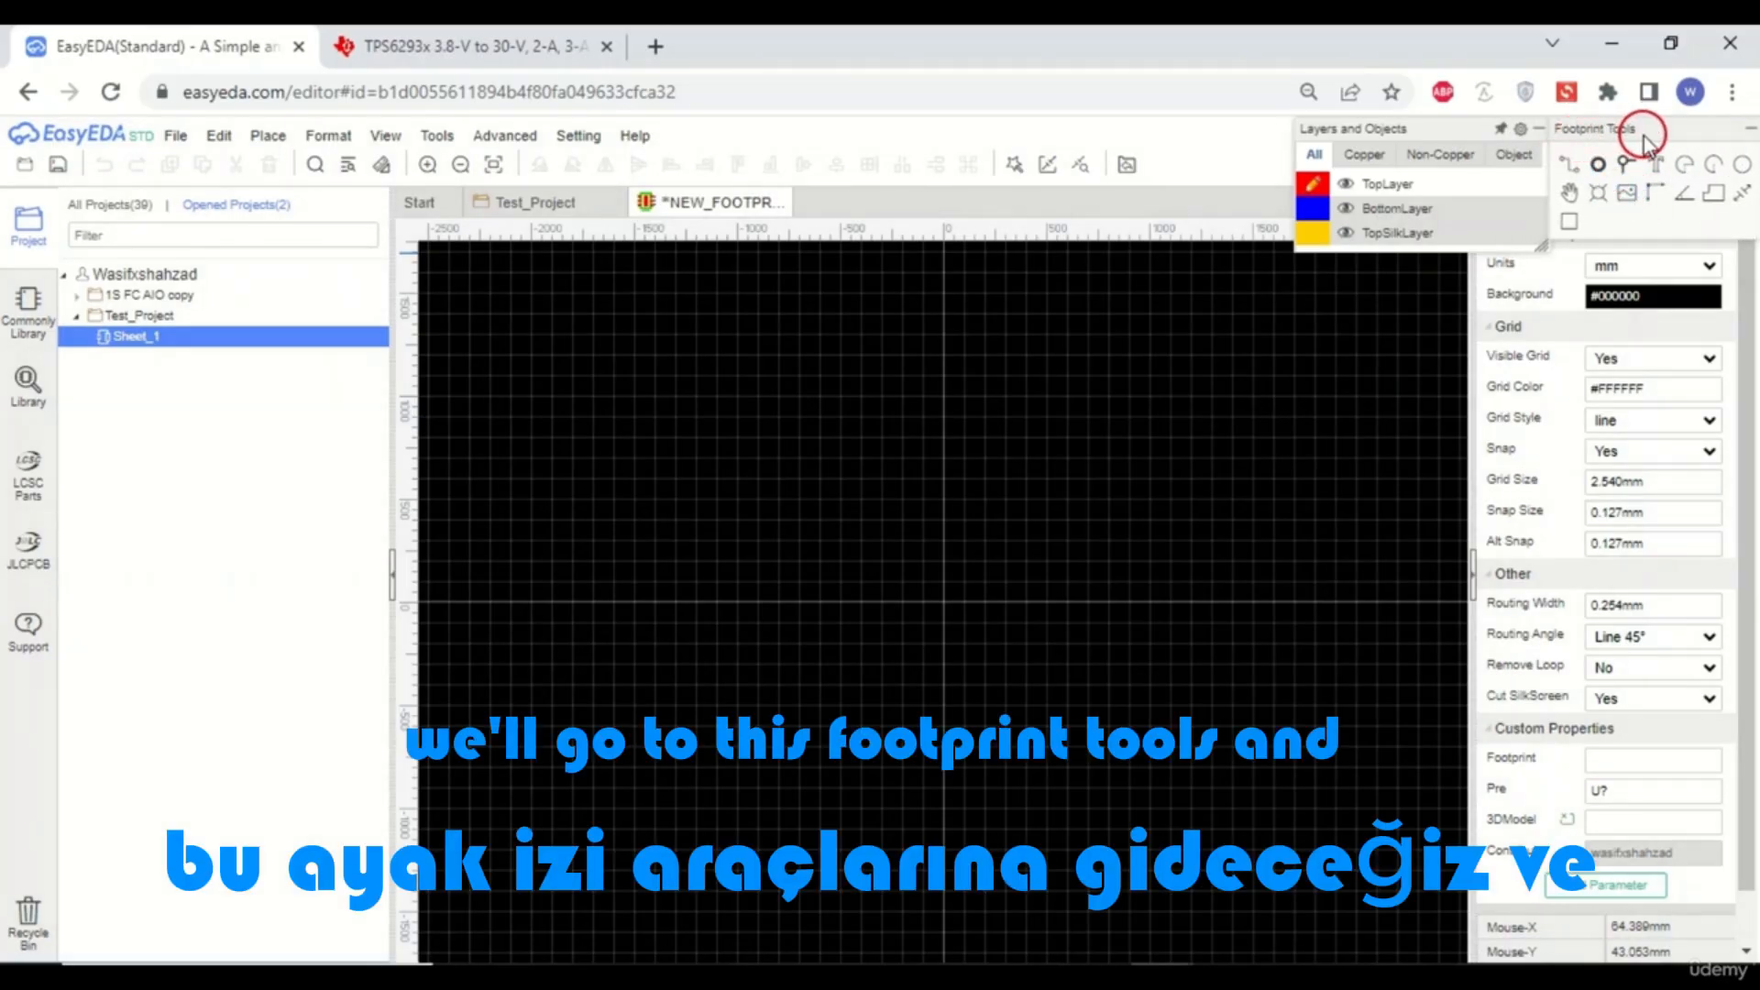
# - Place one pad on the footprint canvas at about X -2.54 mm, Y 5.08 mm
pyautogui.click(1600, 167)
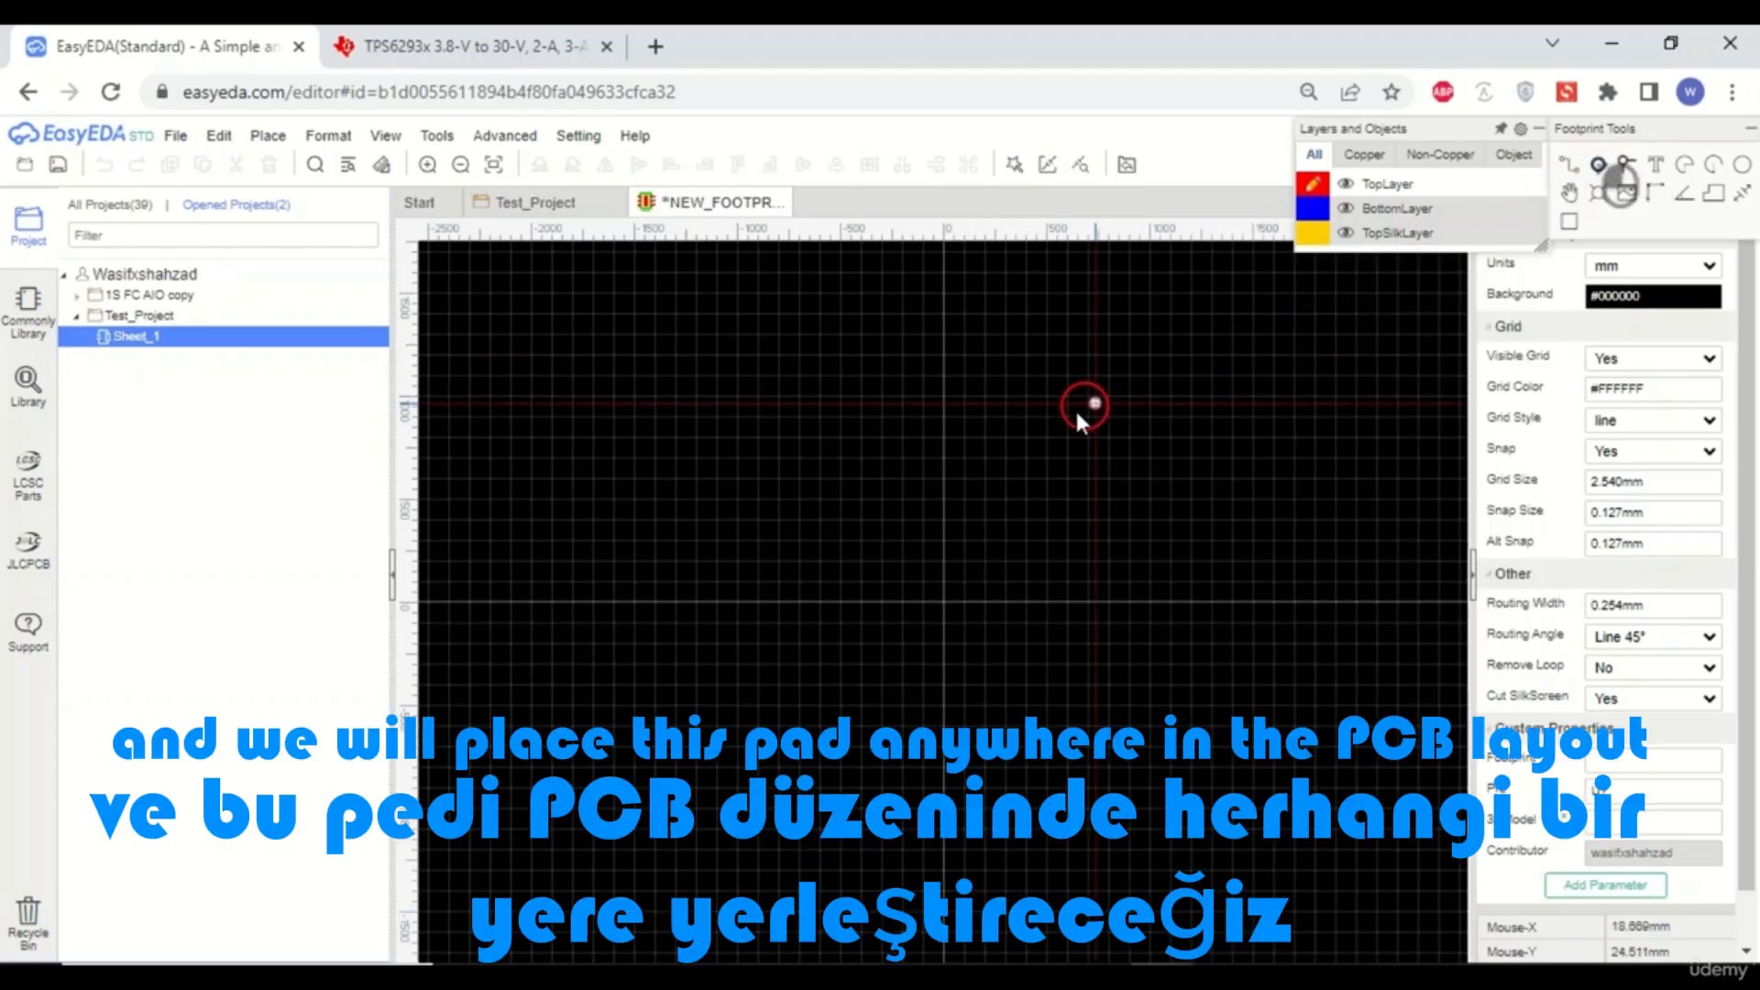
pyautogui.scroll(5, 926, 559)
pyautogui.scroll(2, 928, 585)
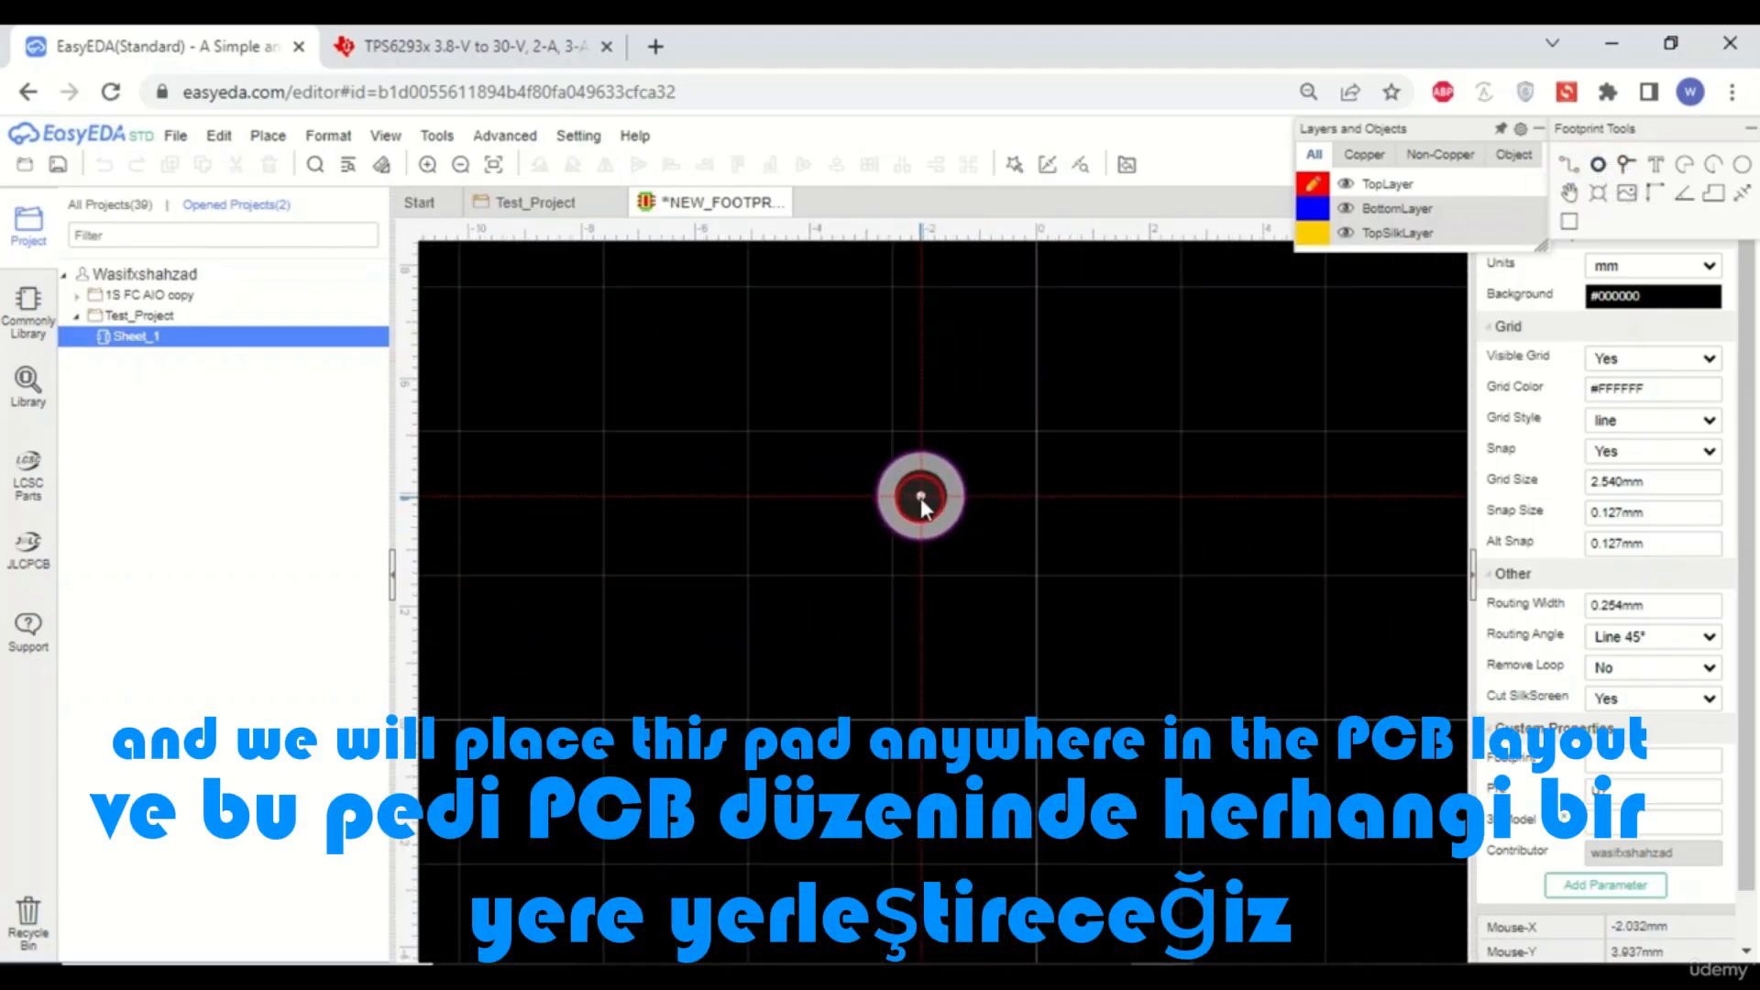
pyautogui.click(891, 431)
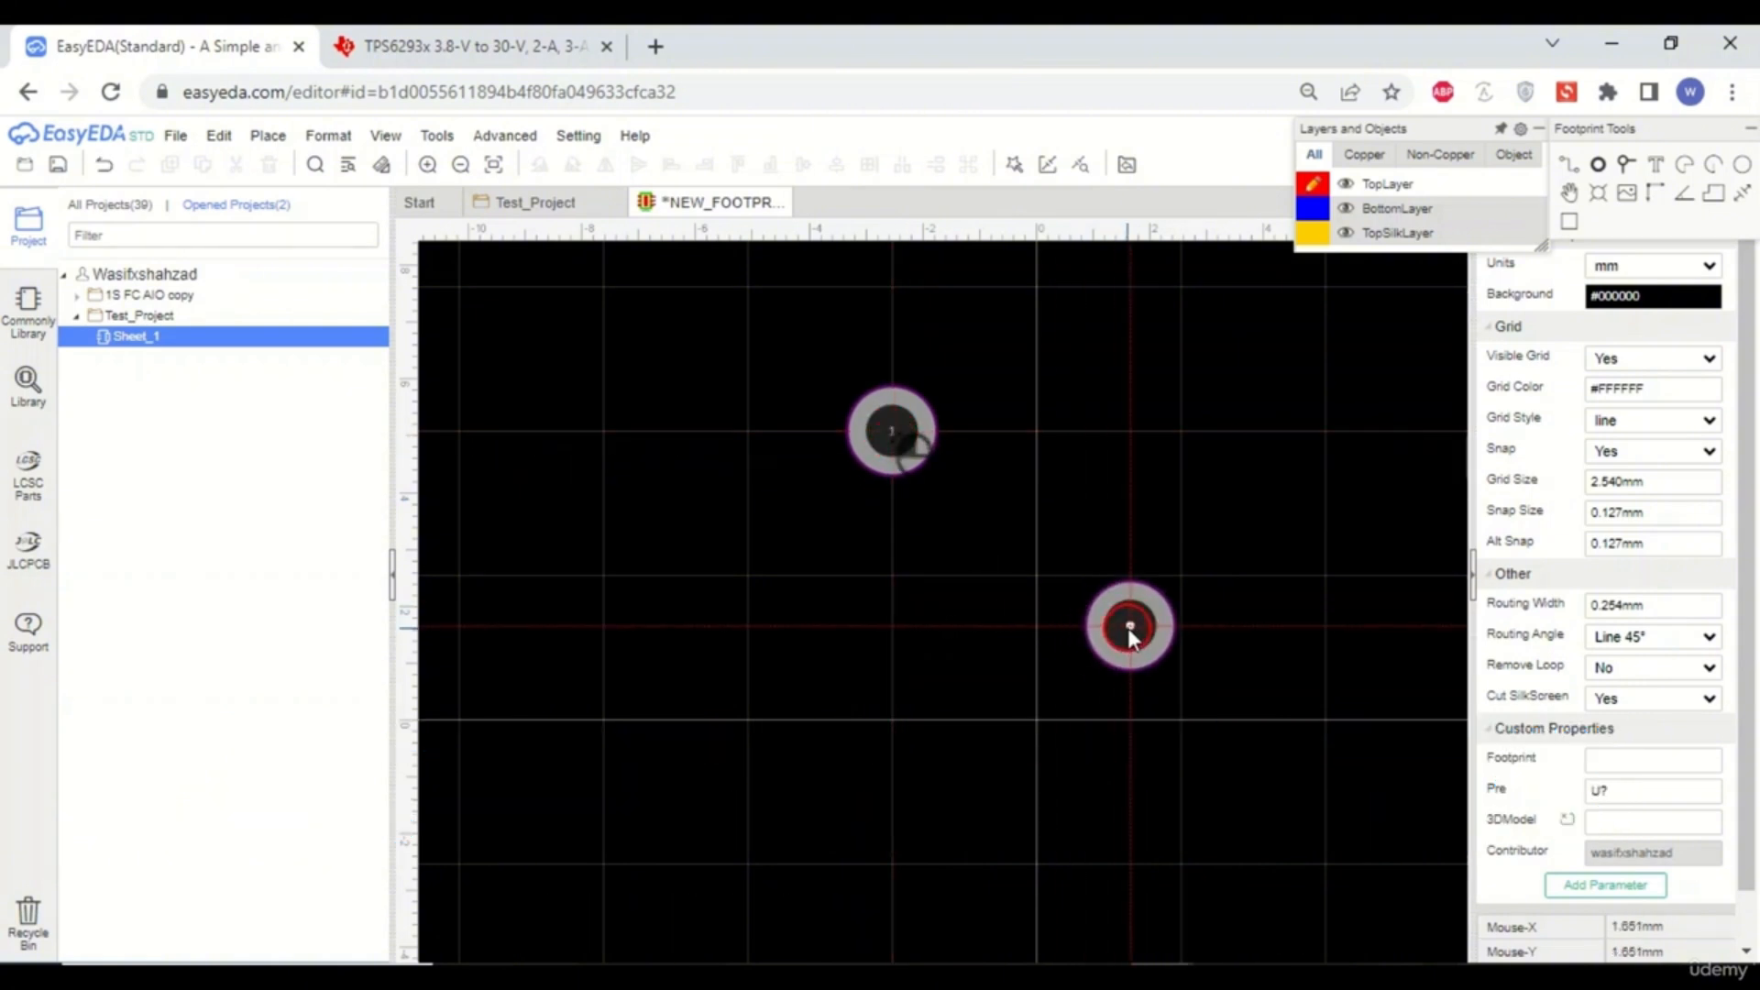
pyautogui.rightClick(1127, 626)
pyautogui.click(915, 453)
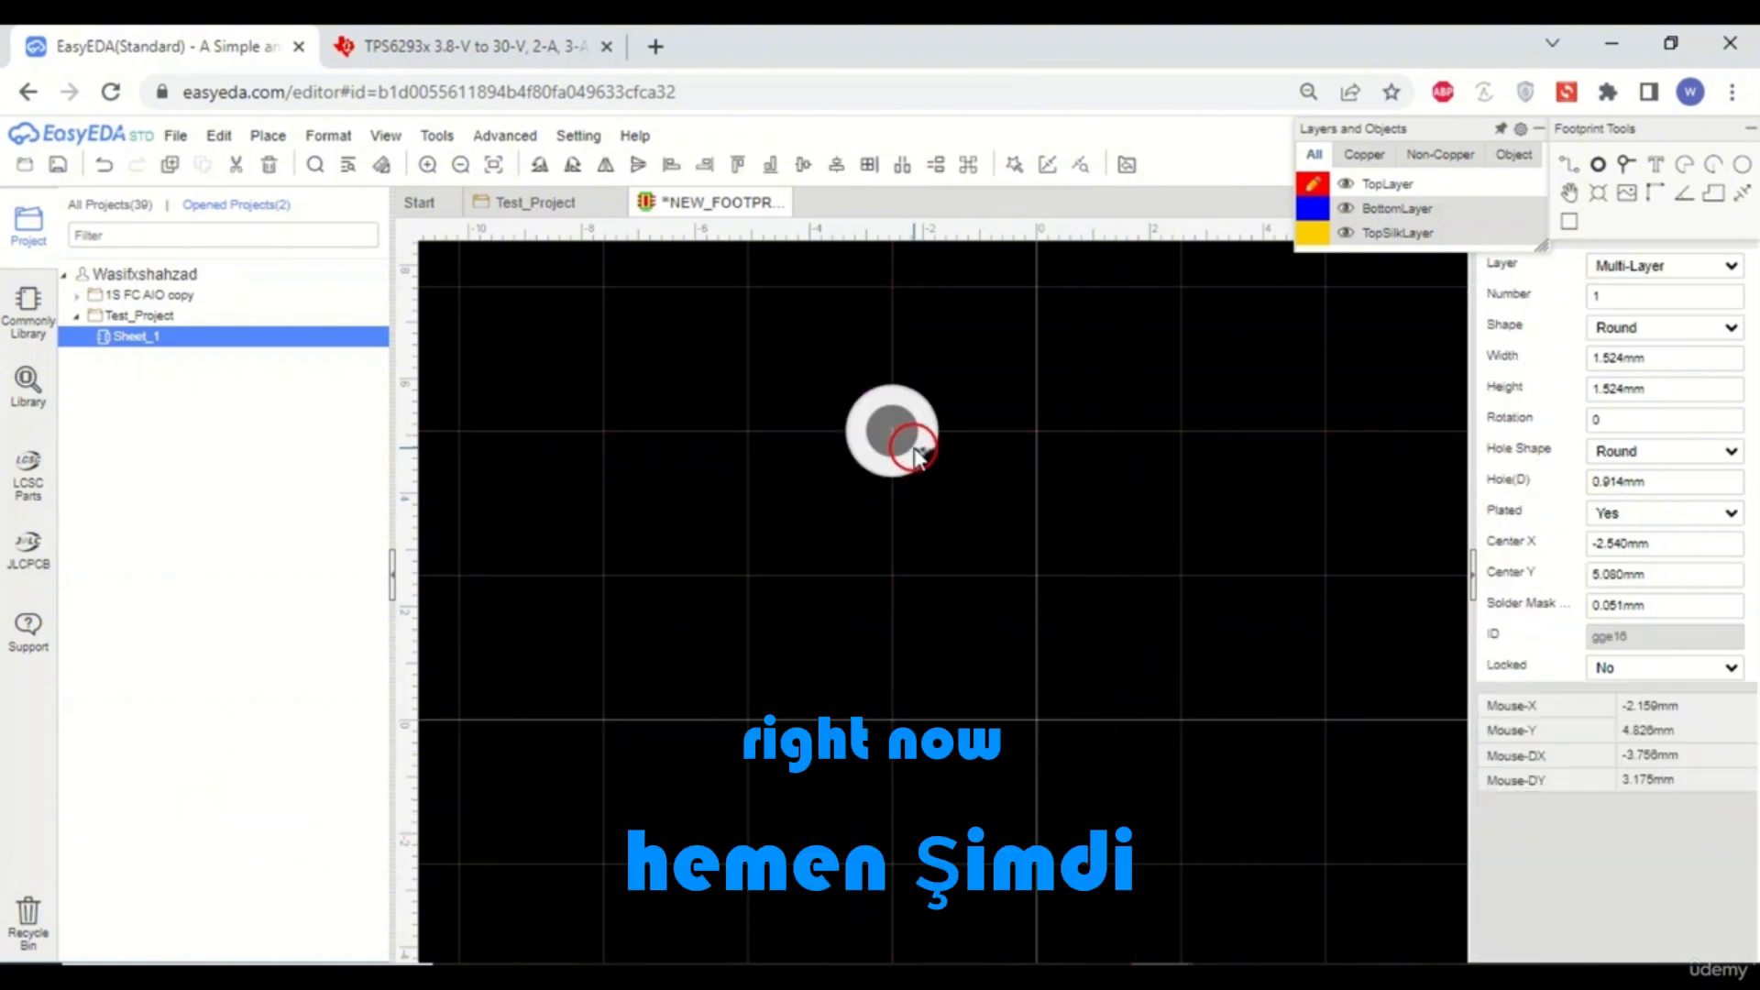
# - Open the pad's properties and set its layer to TopLayer and its shape to Rectangle
pyautogui.rightClick(915, 454)
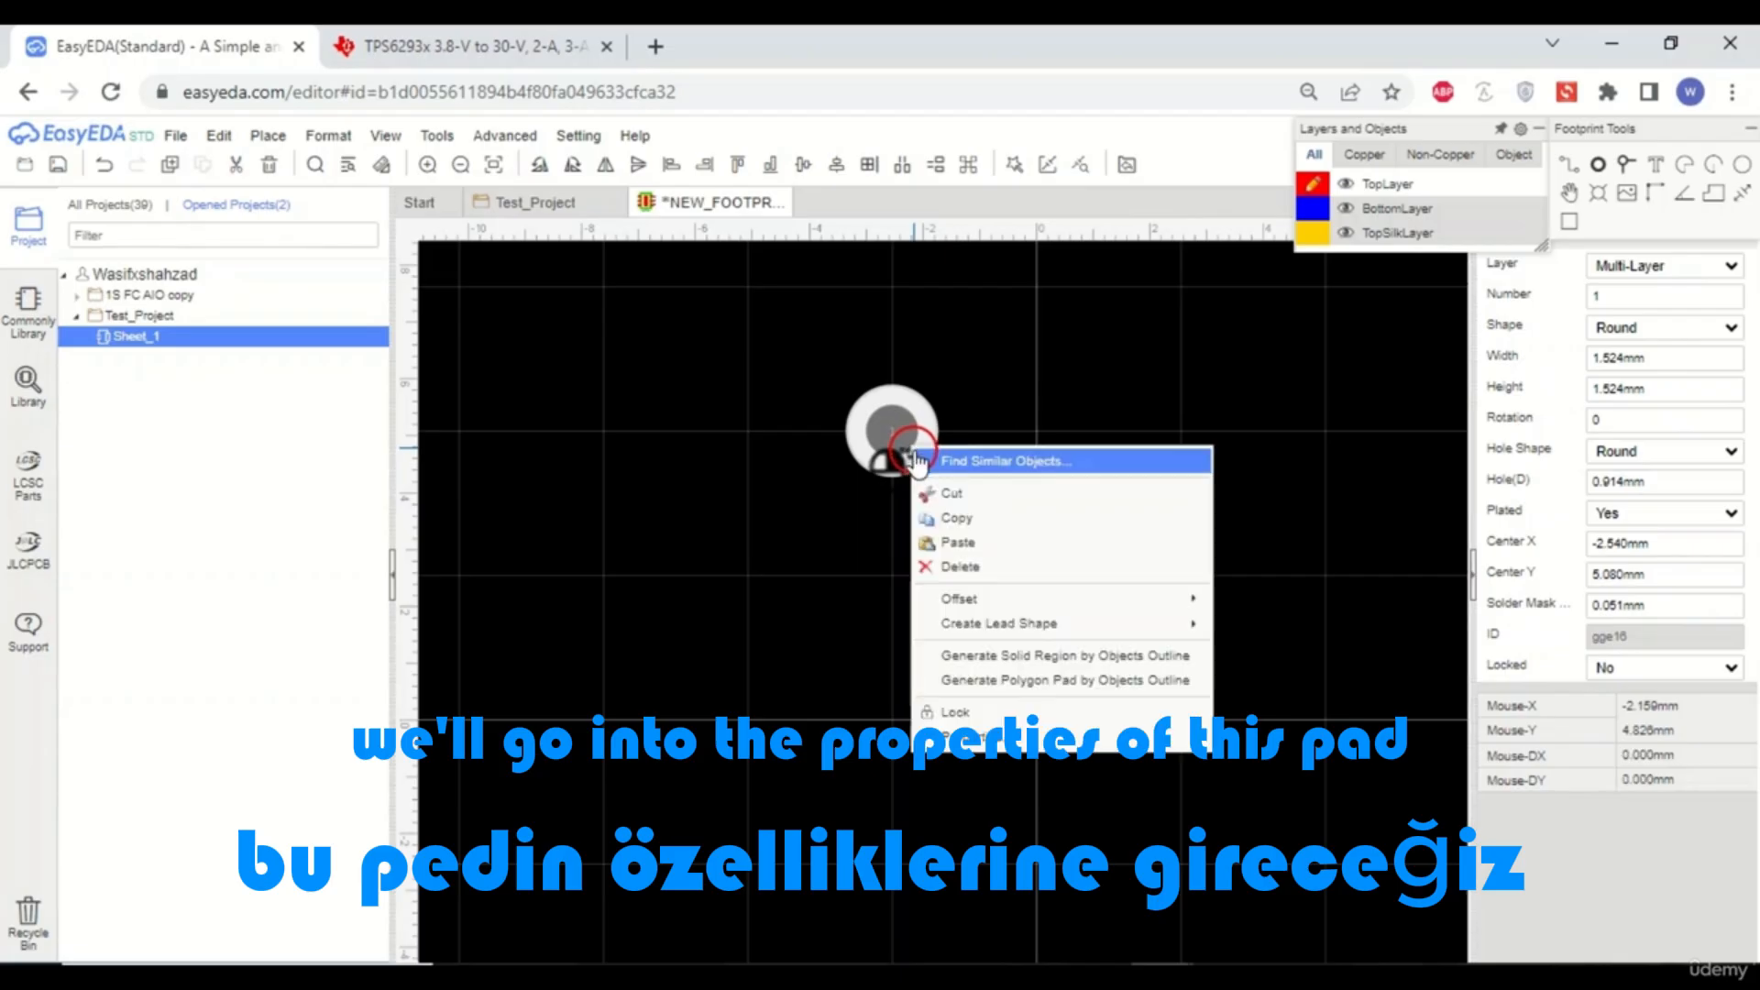
pyautogui.click(977, 734)
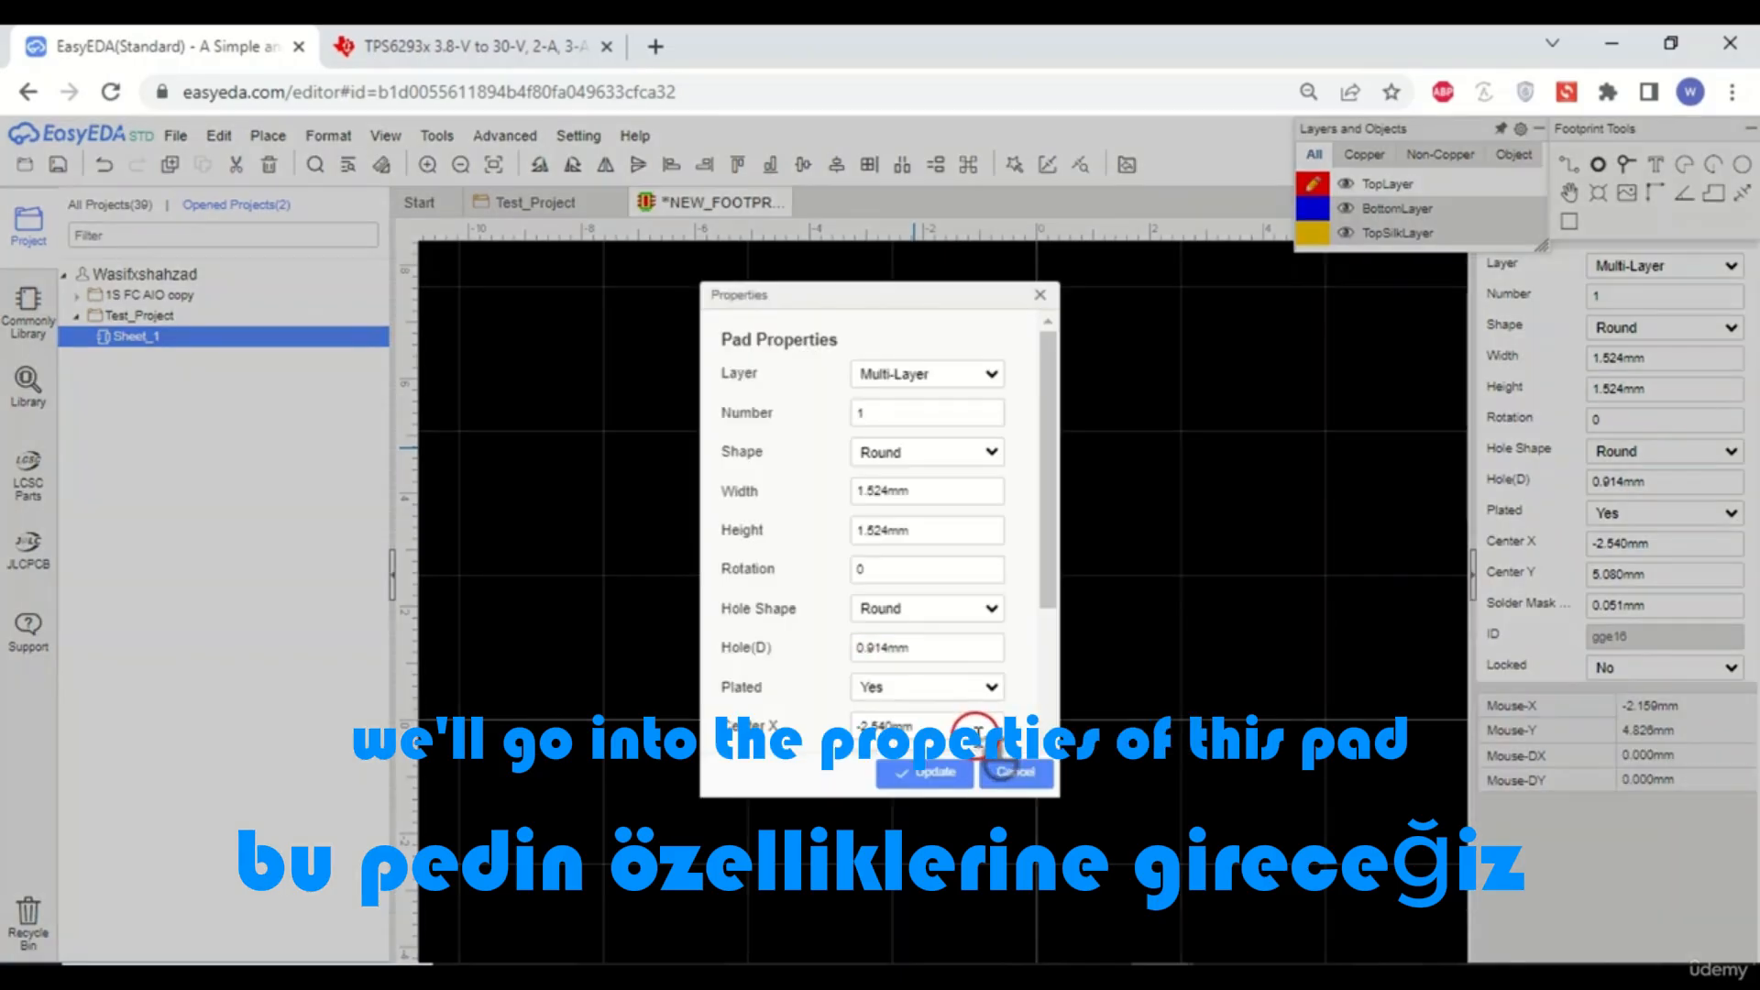
pyautogui.click(991, 377)
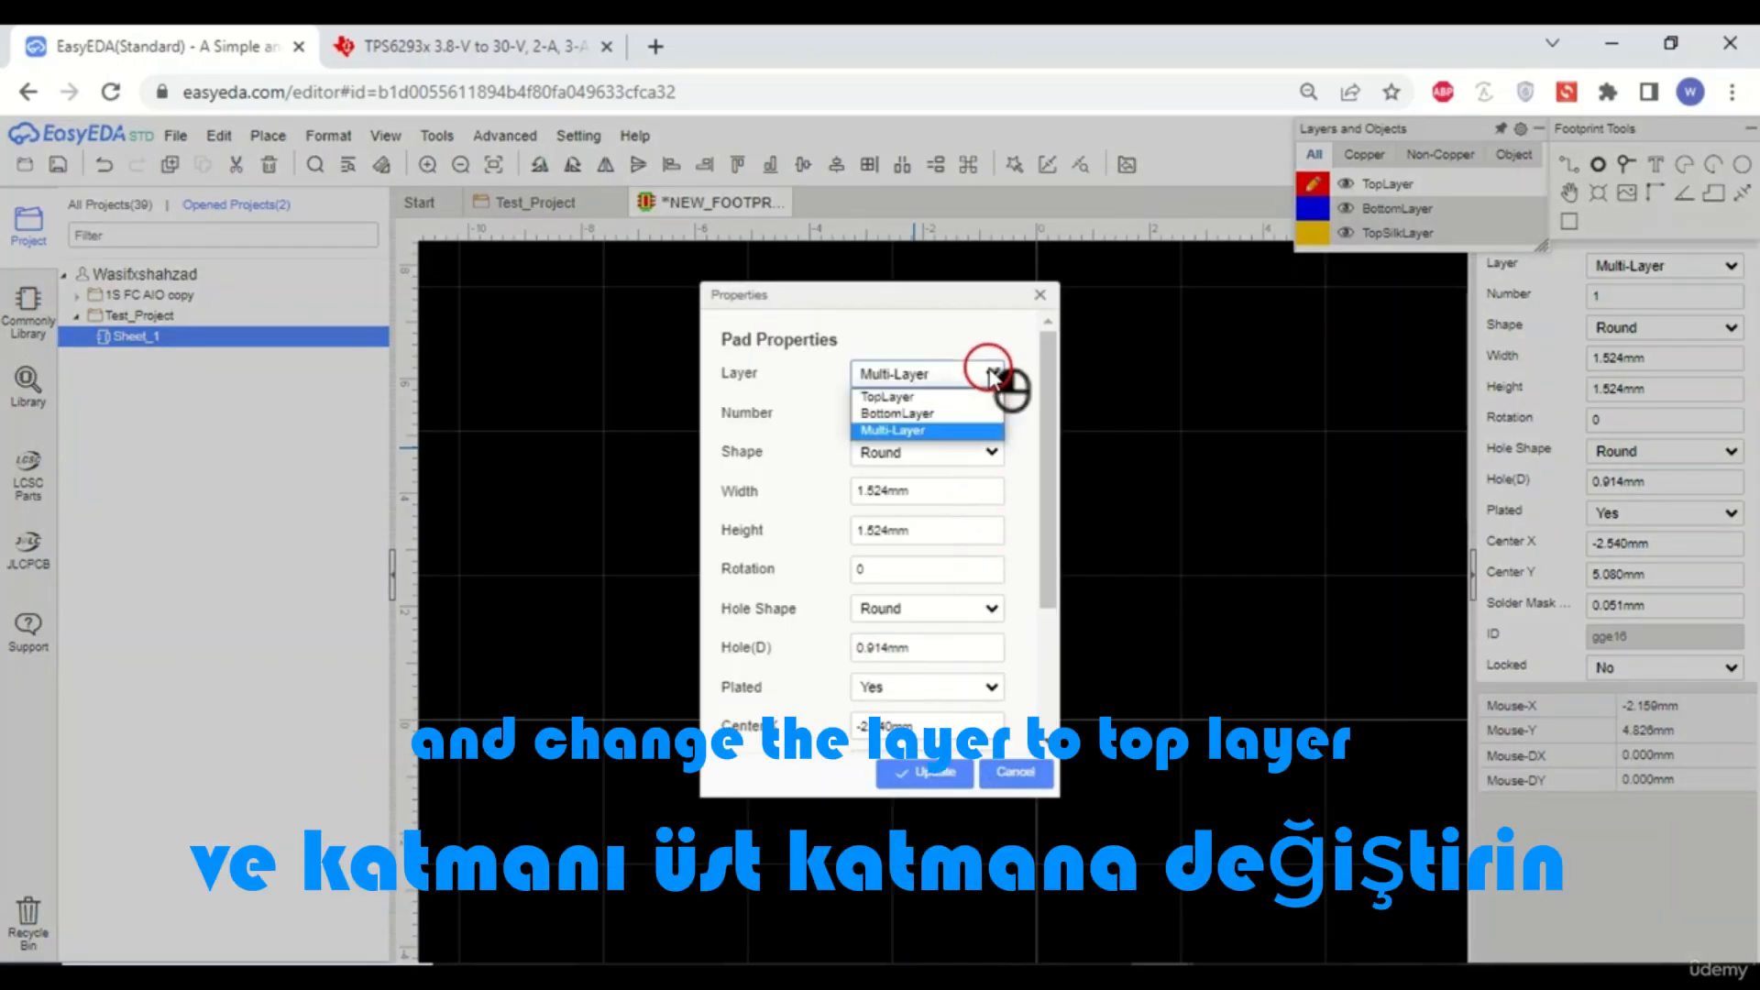
pyautogui.click(984, 399)
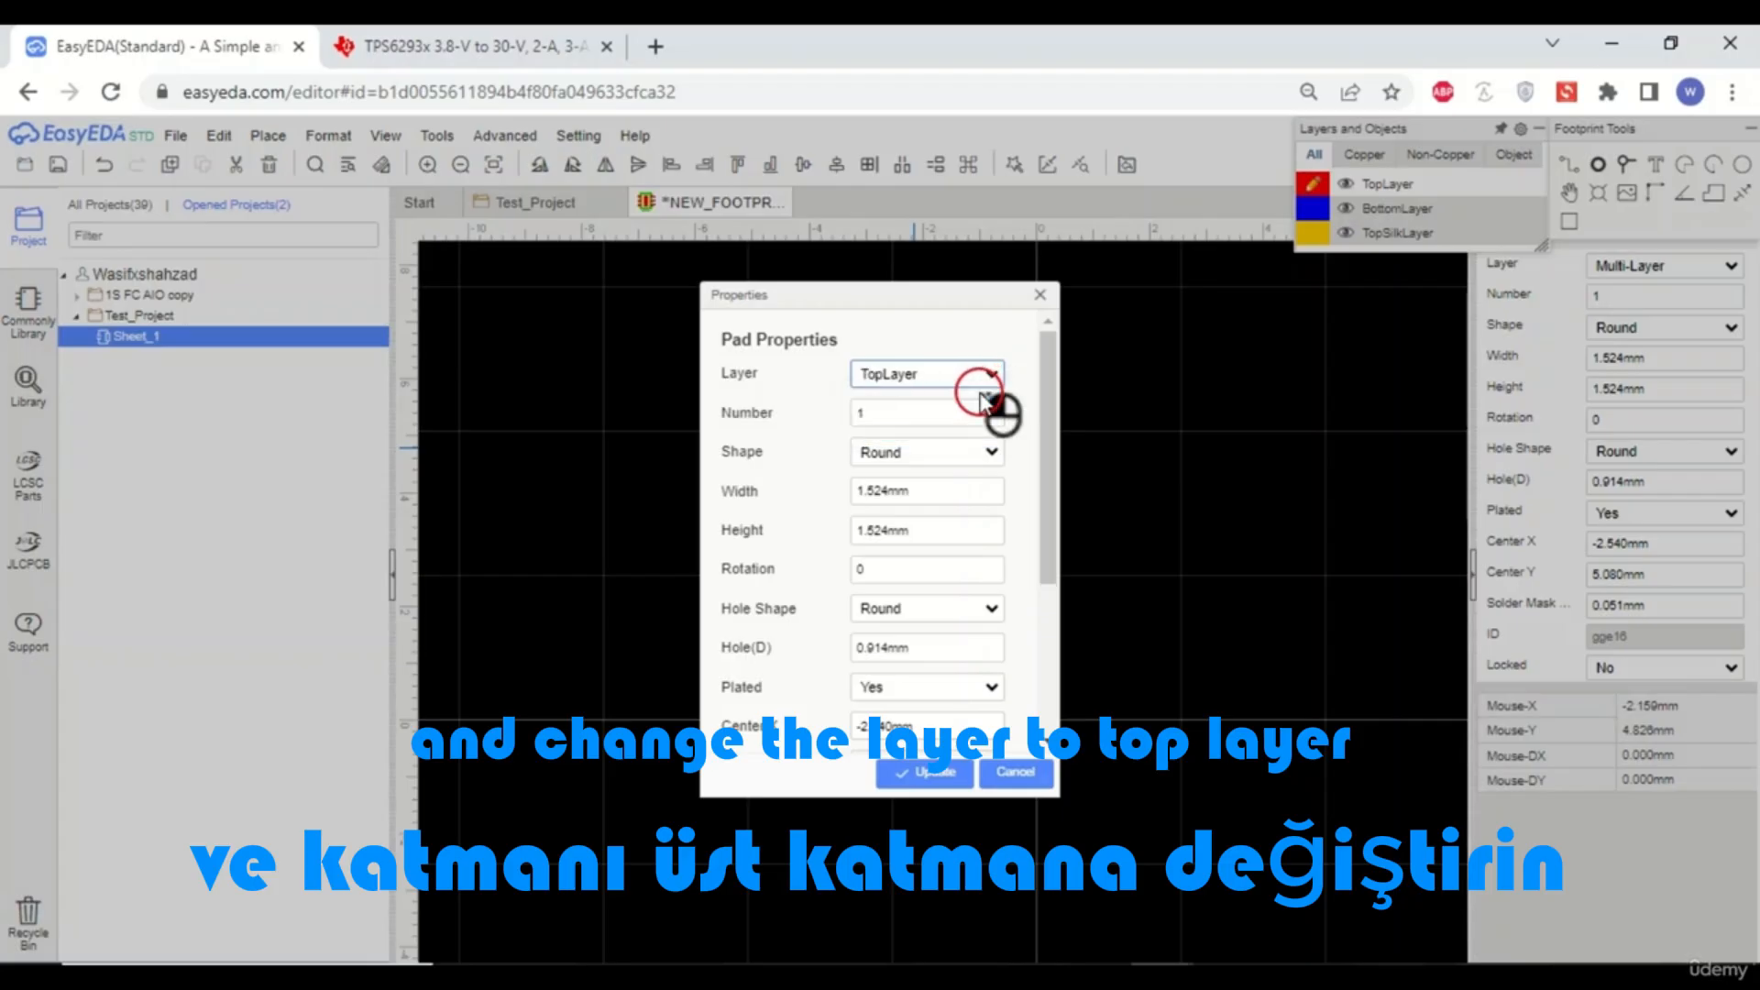
pyautogui.click(991, 453)
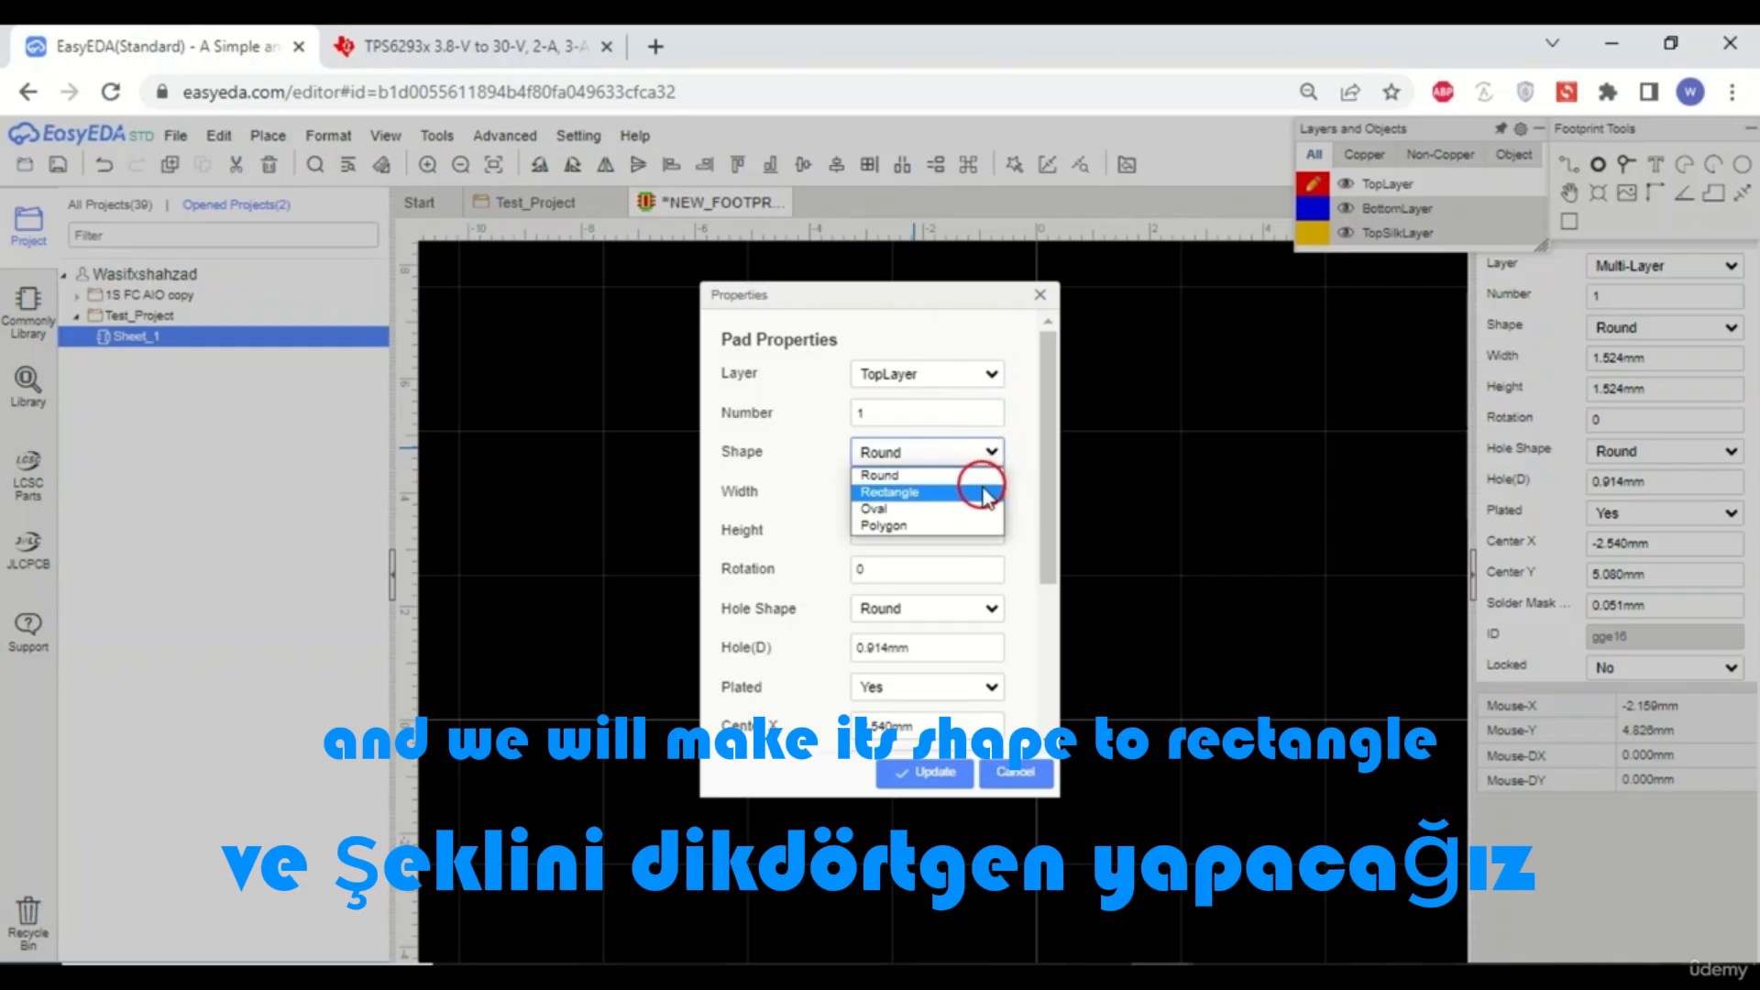
pyautogui.click(983, 491)
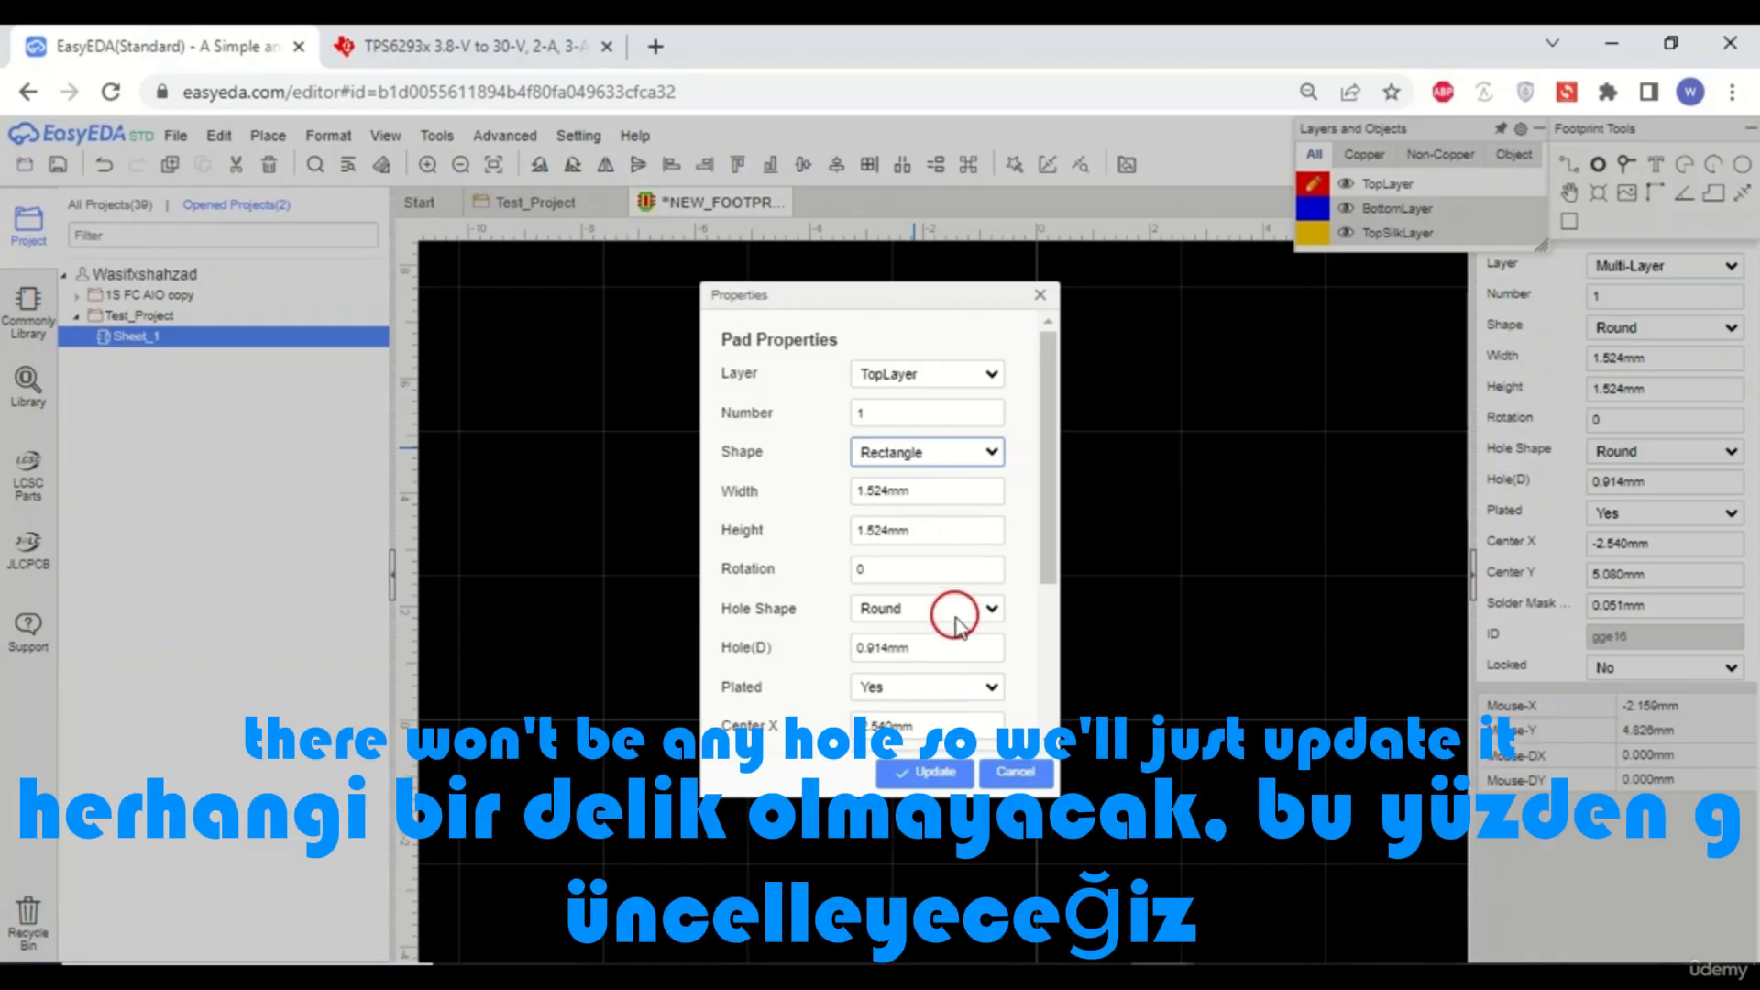
pyautogui.click(991, 614)
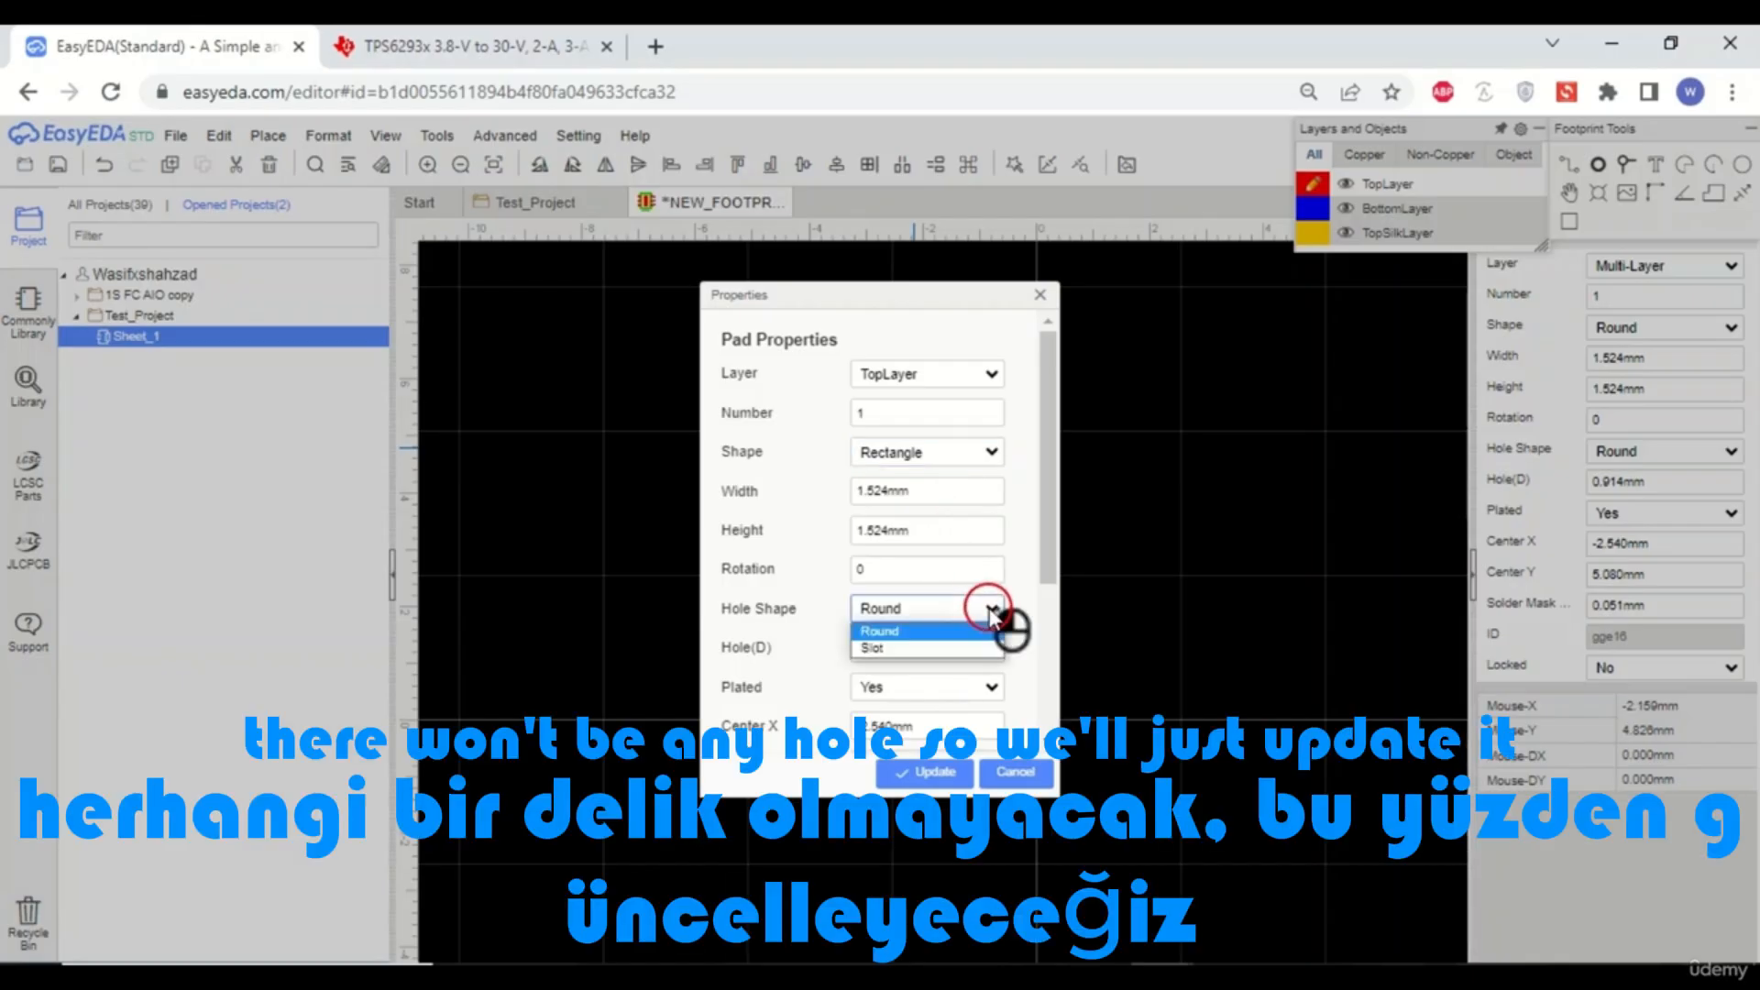
pyautogui.click(990, 611)
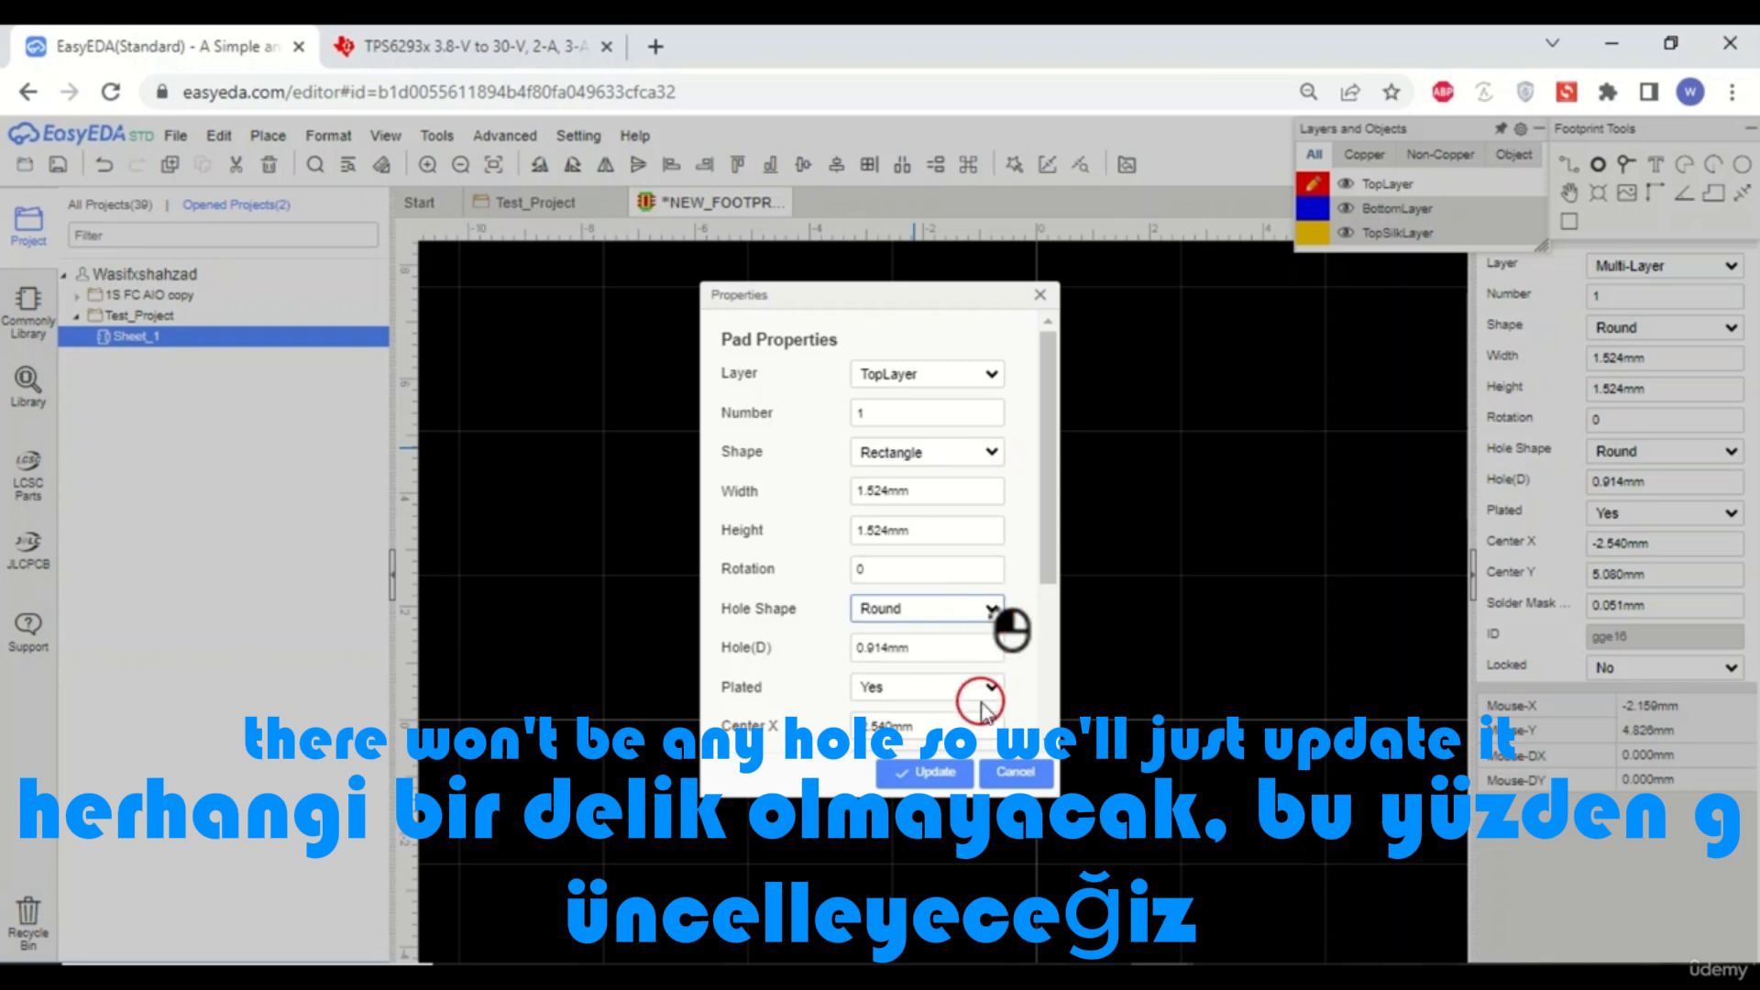
pyautogui.click(935, 772)
pyautogui.click(967, 655)
pyautogui.click(892, 431)
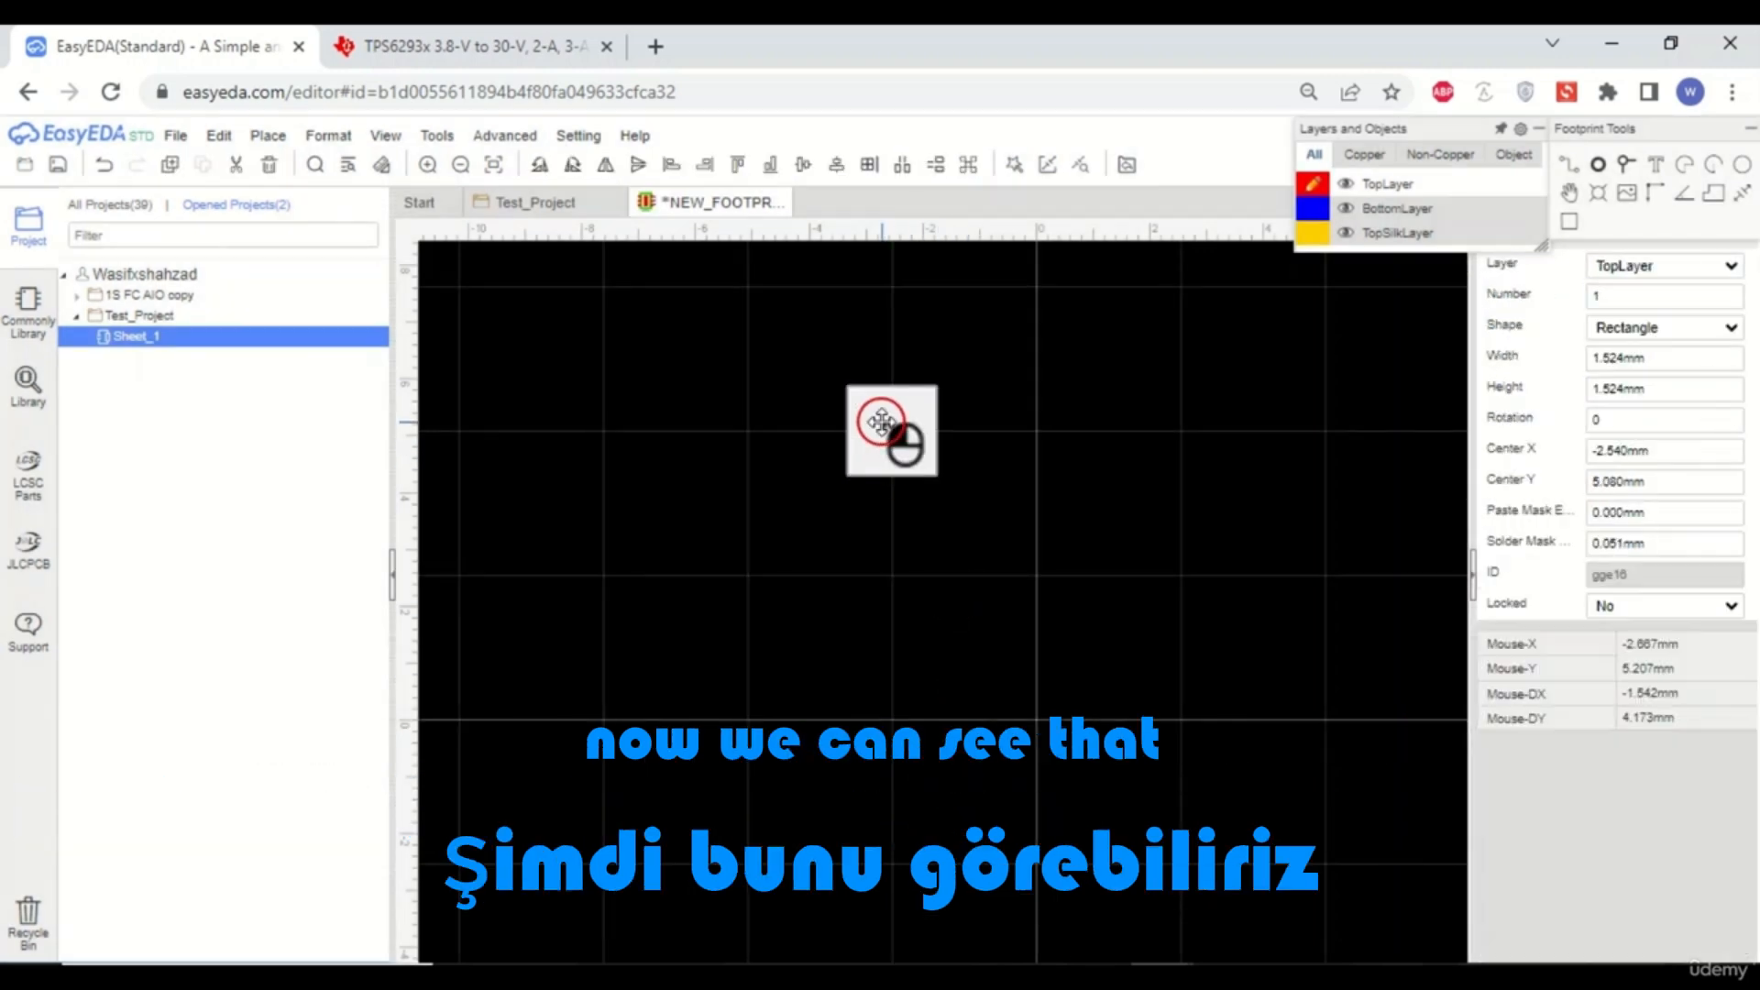
# - Compare with the datasheet land pattern and set the pad's width to 0.67 mm
pyautogui.click(987, 593)
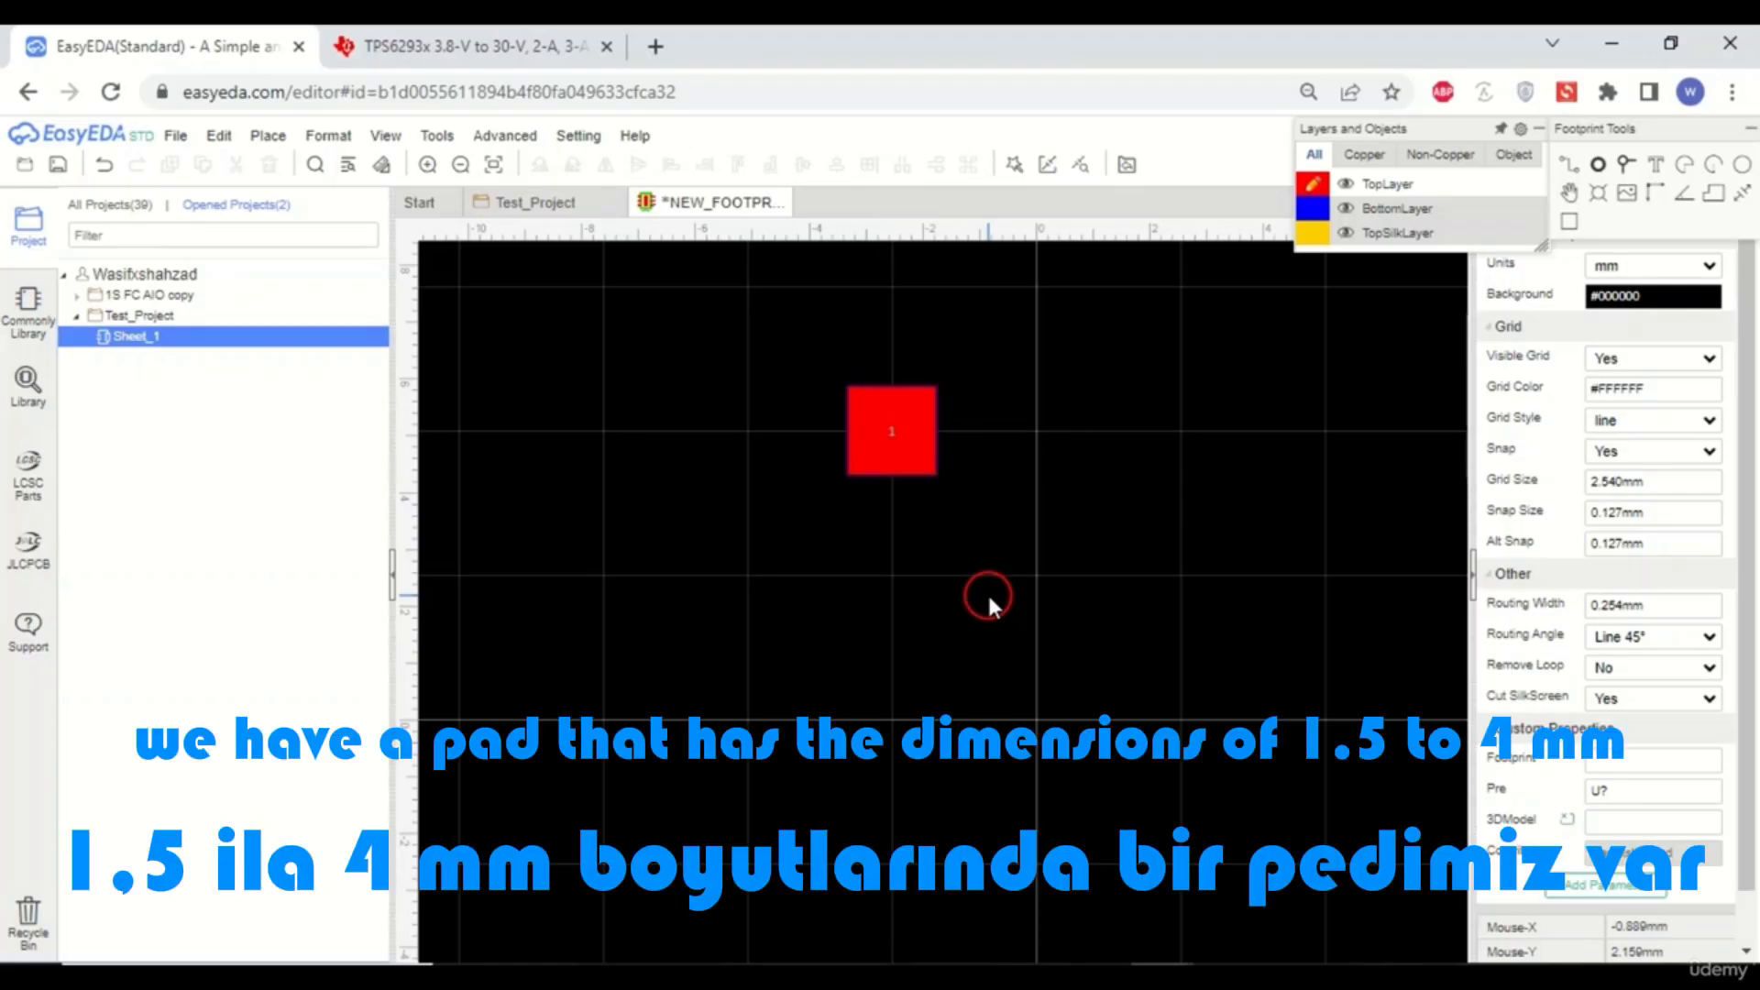
pyautogui.click(903, 458)
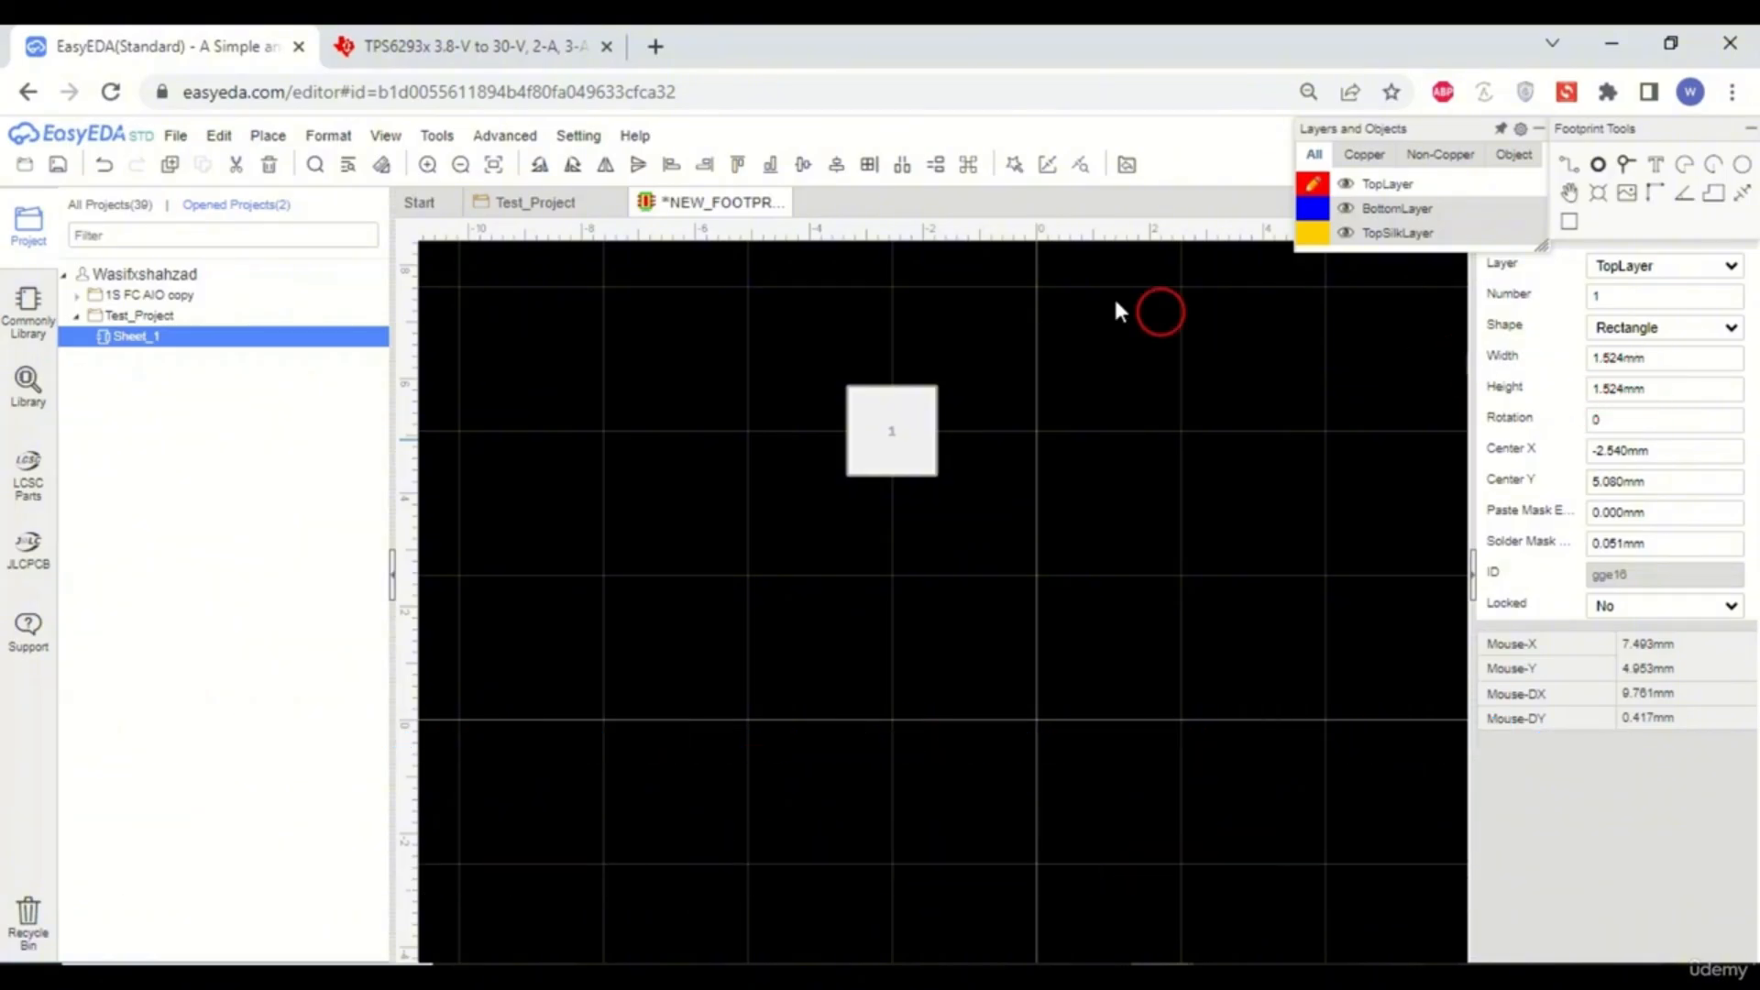
pyautogui.click(513, 48)
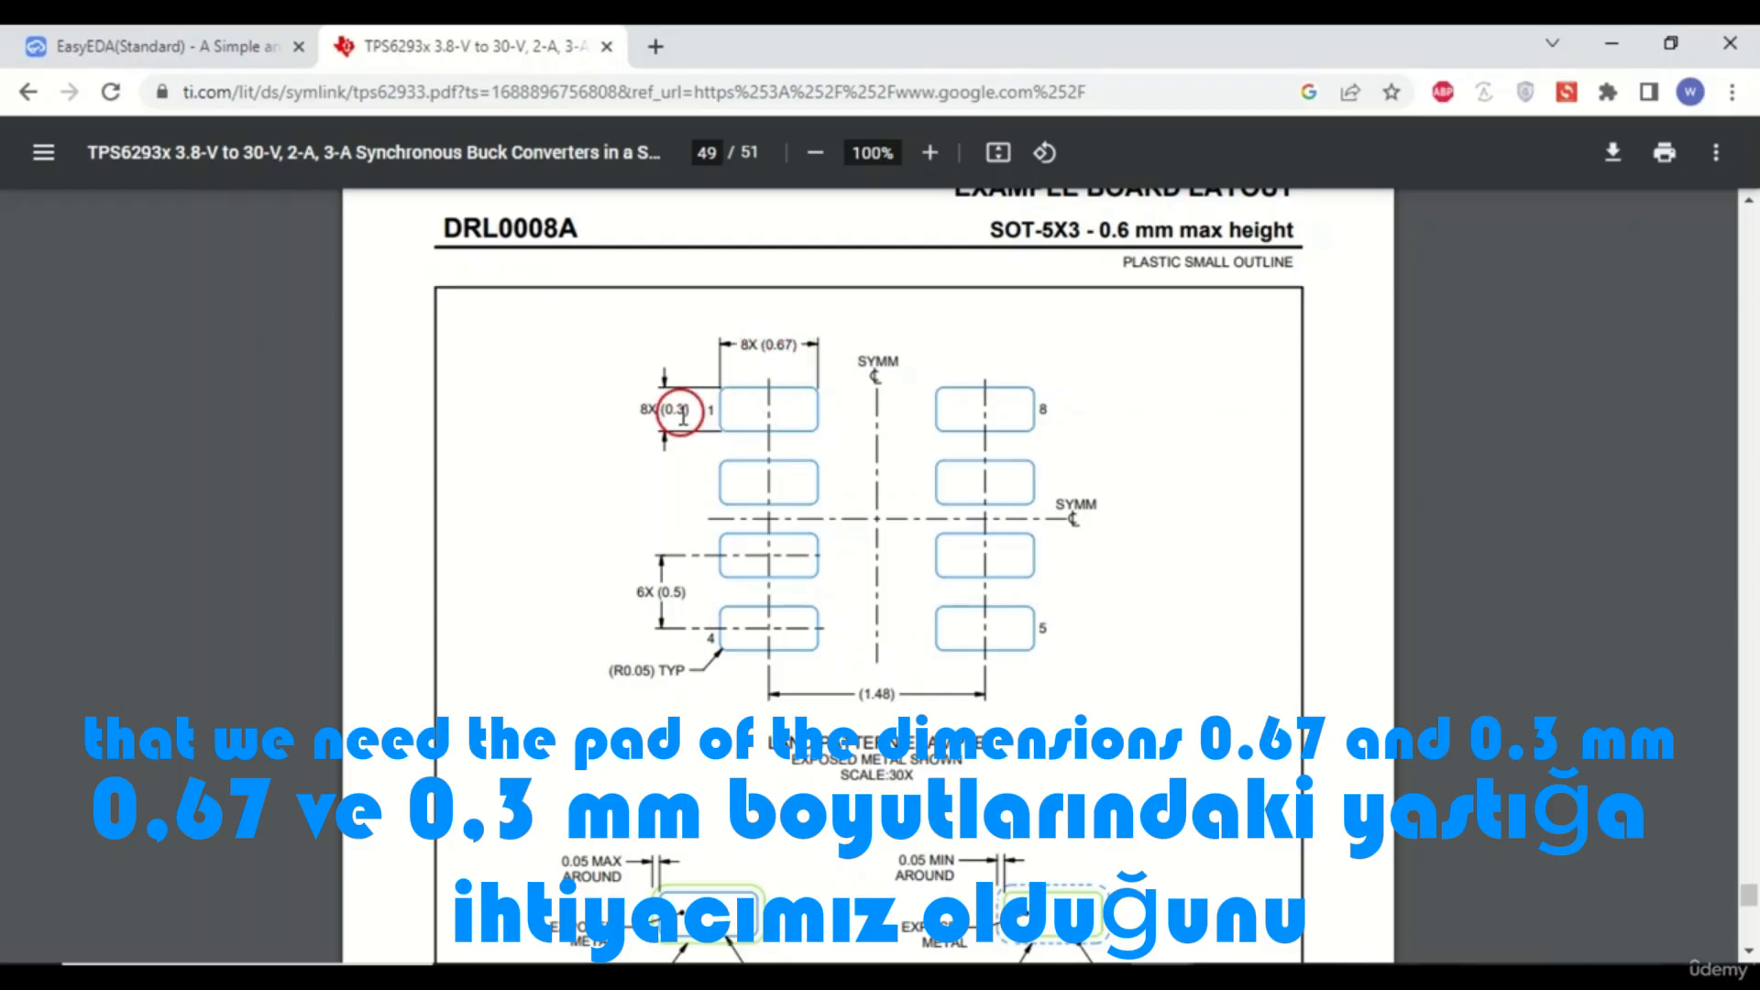
pyautogui.click(197, 59)
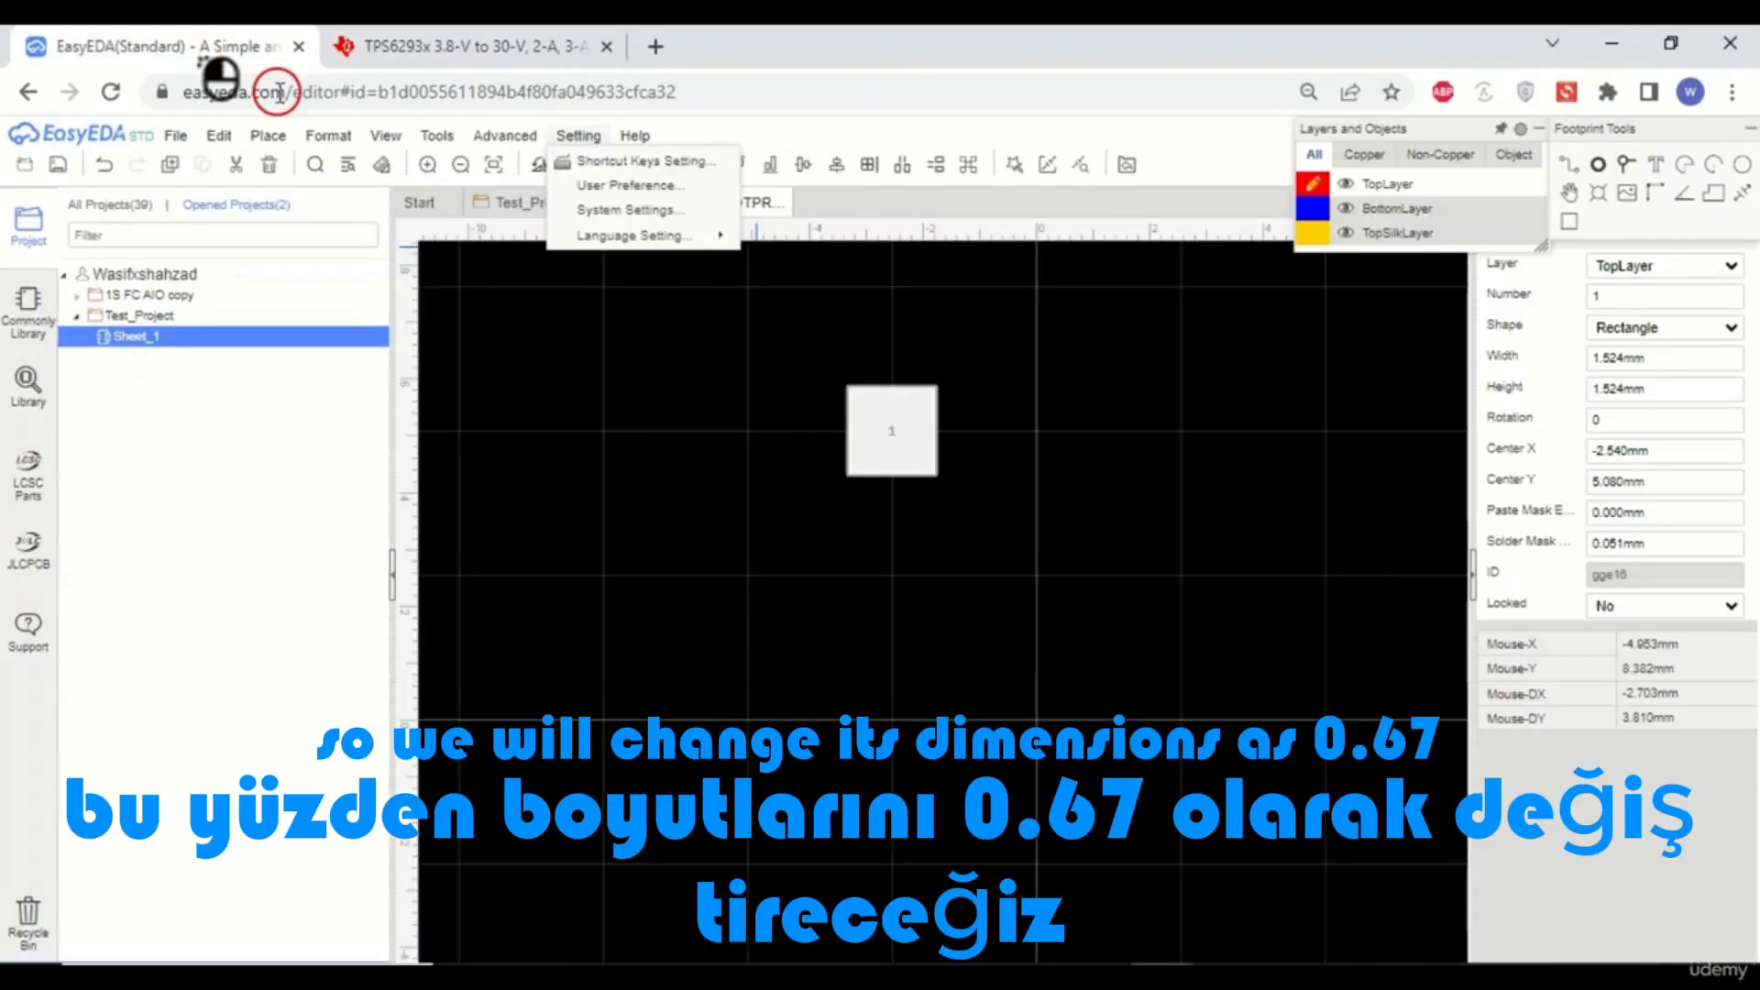
pyautogui.click(1670, 360)
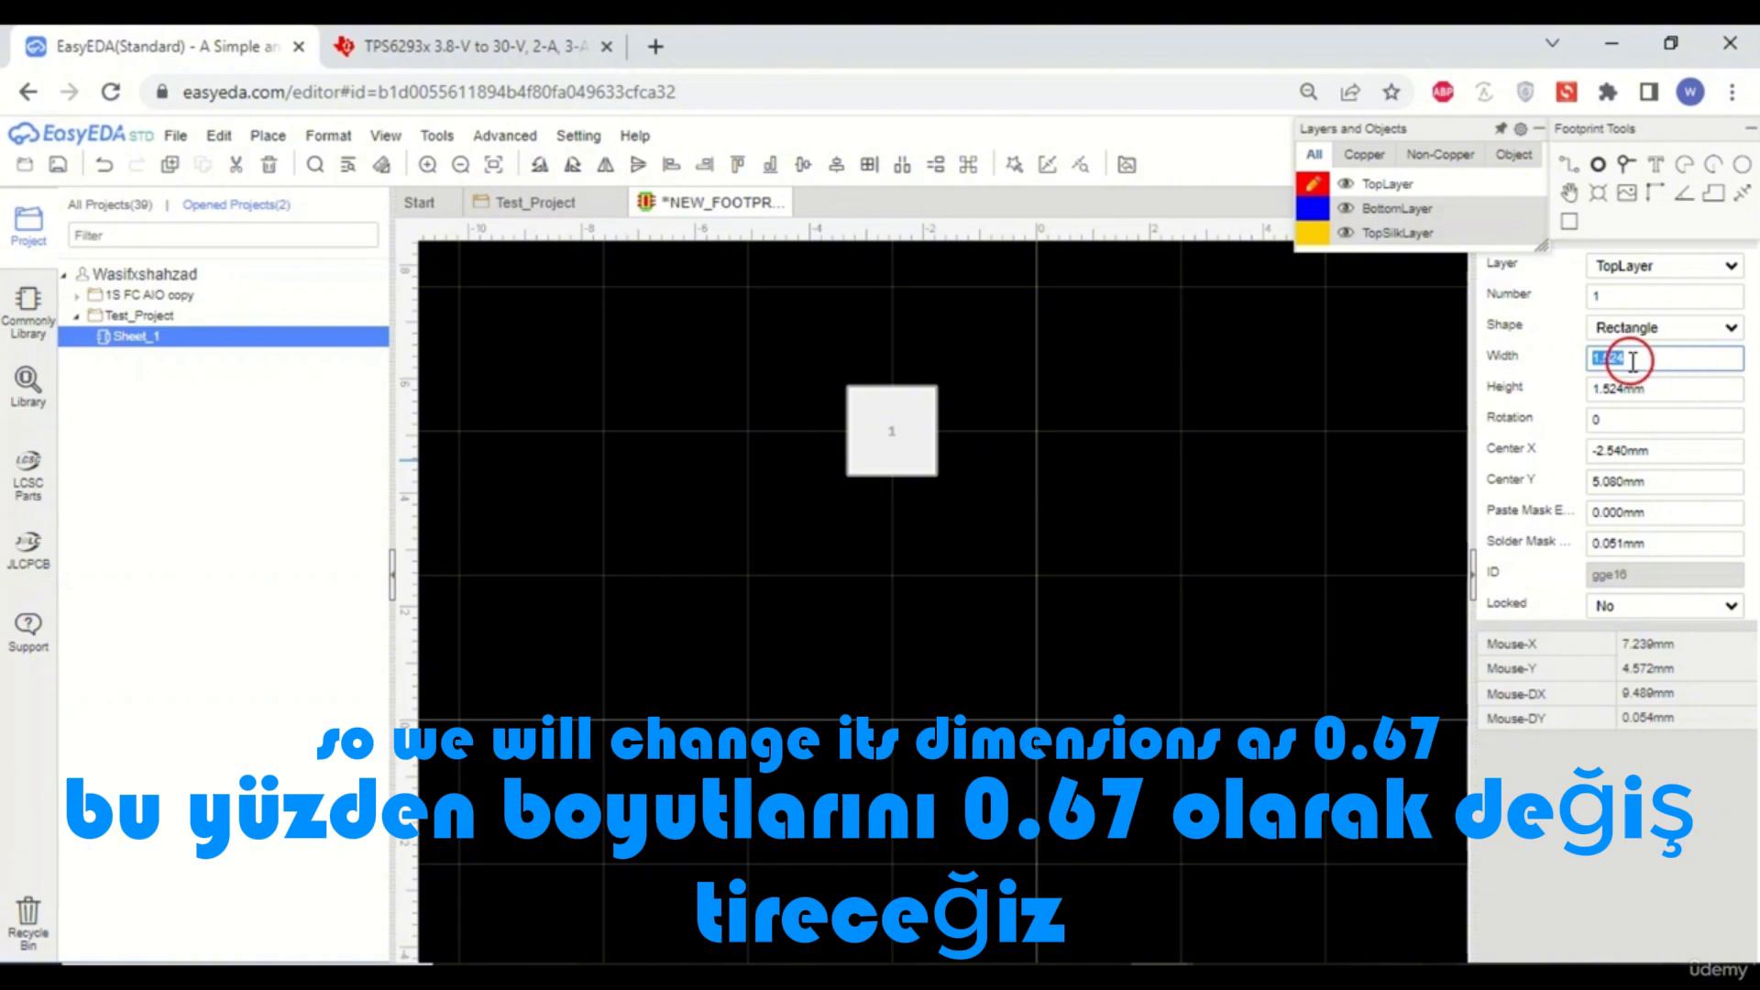
pyautogui.write('0.67')
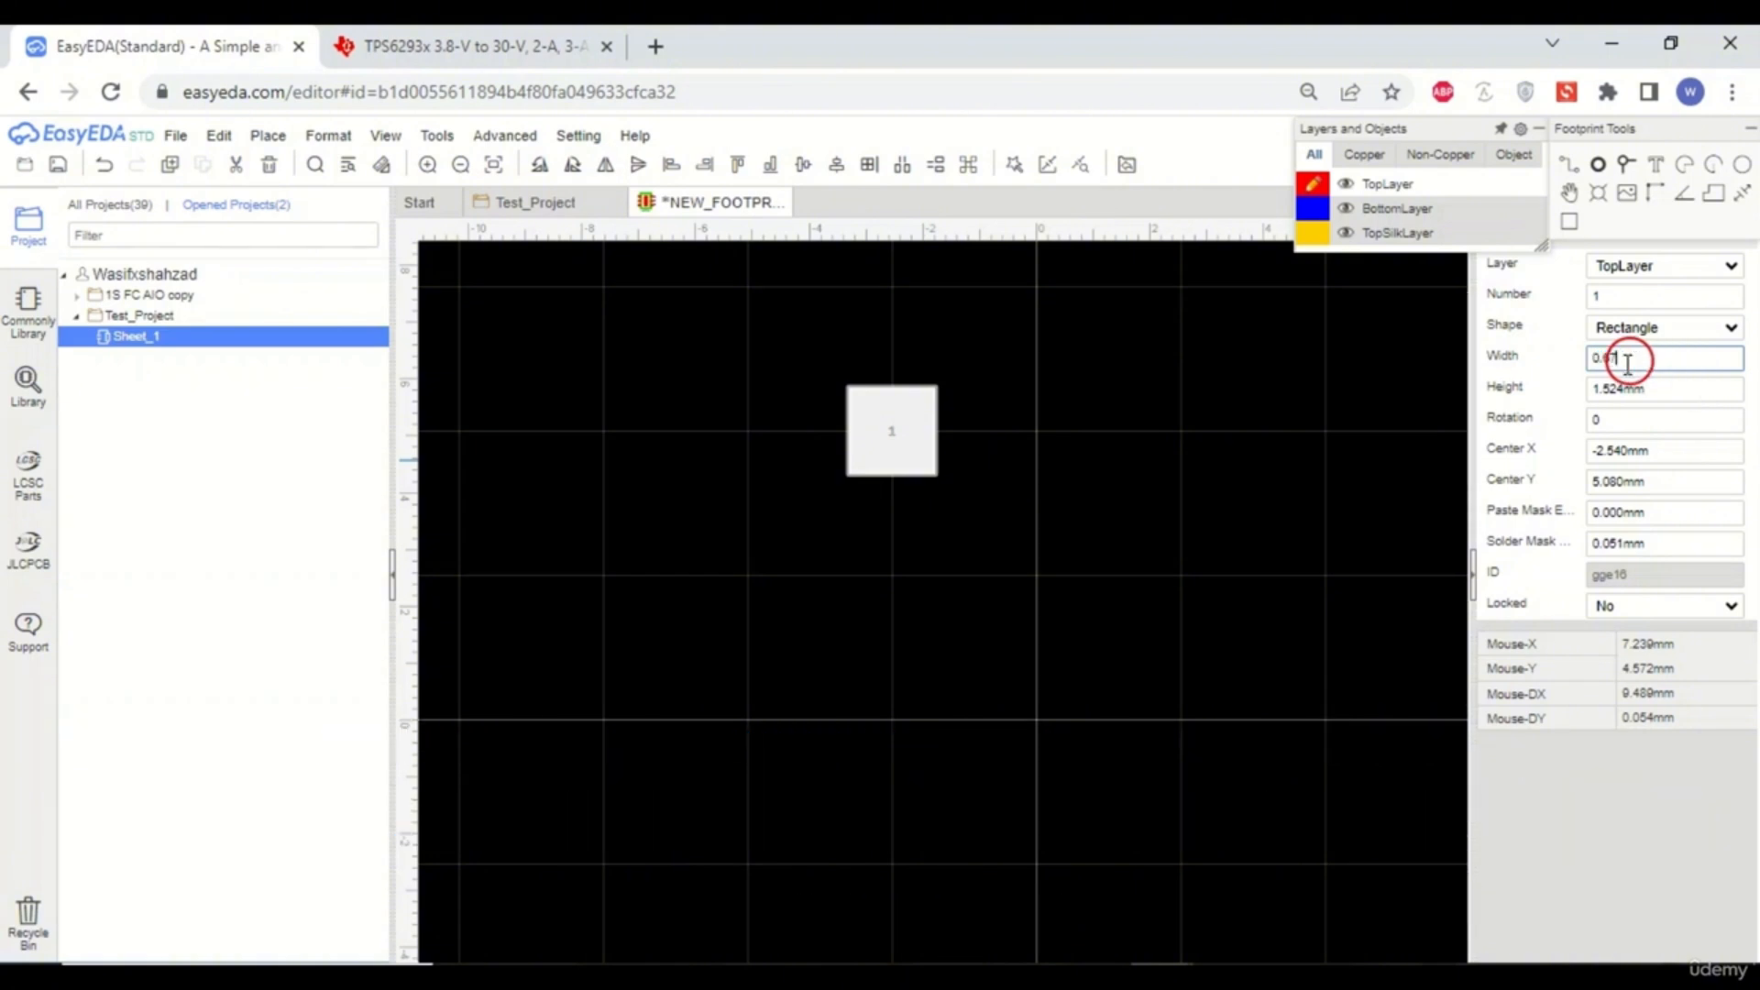
pyautogui.click(1180, 526)
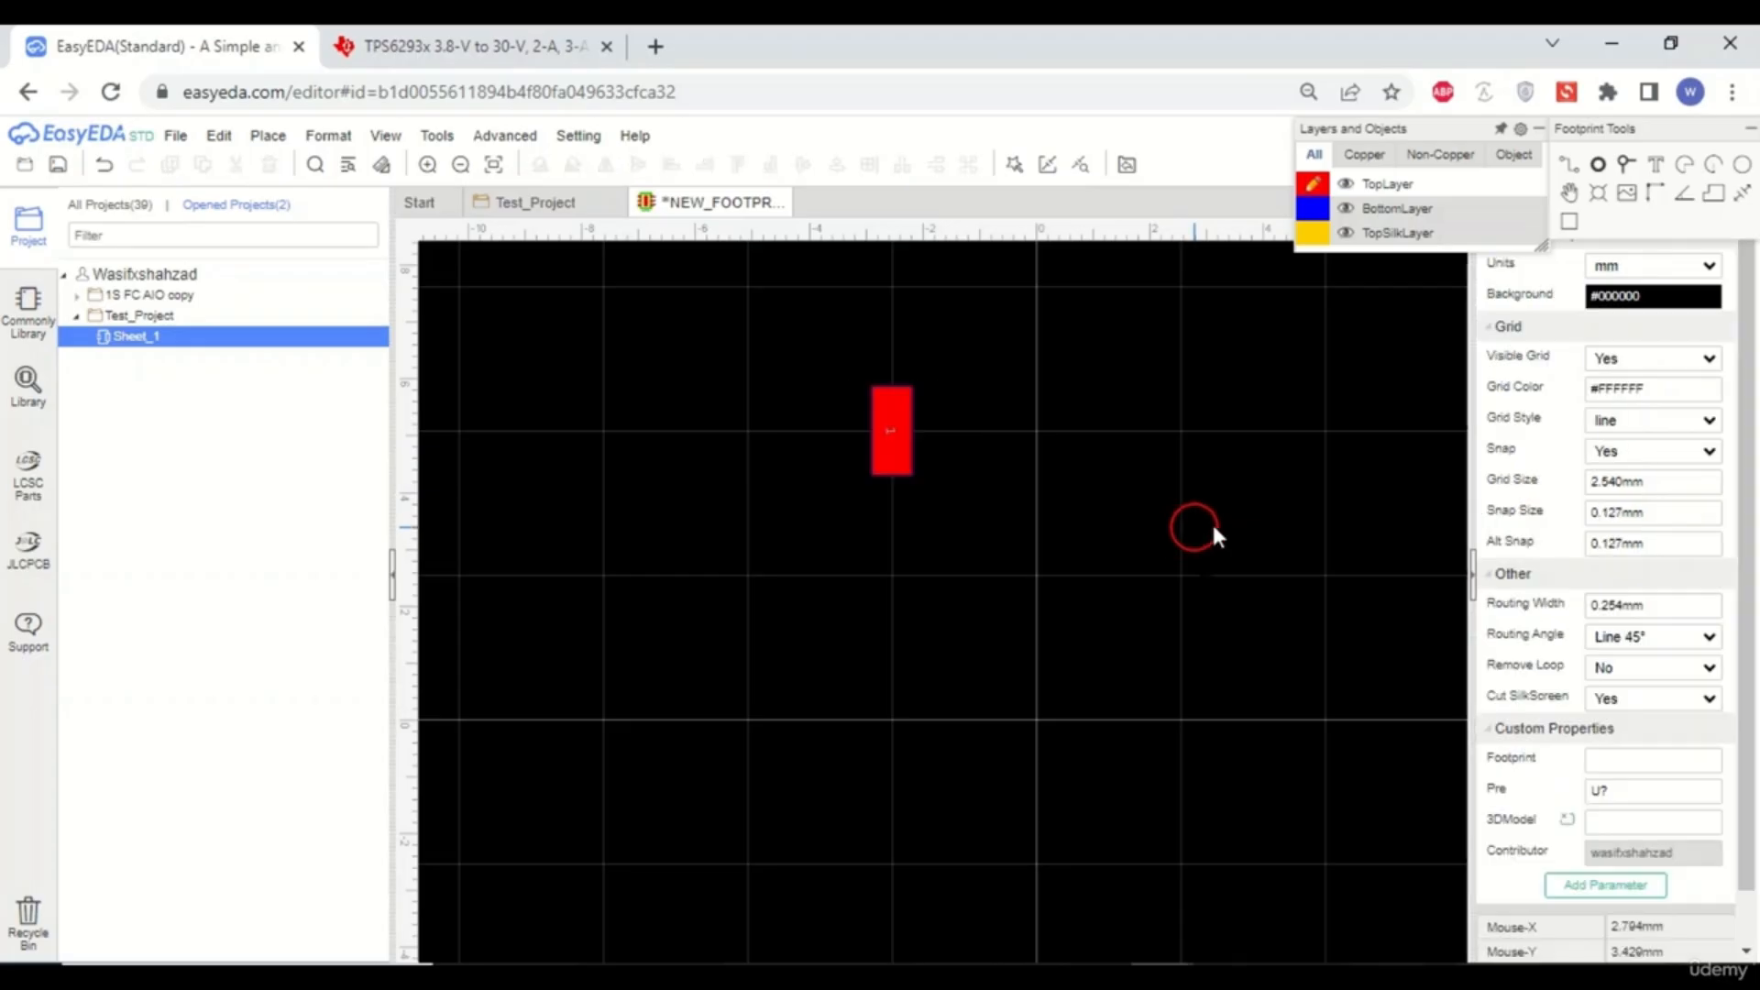
# - Set the pad's height to 0.3 mm
pyautogui.click(903, 425)
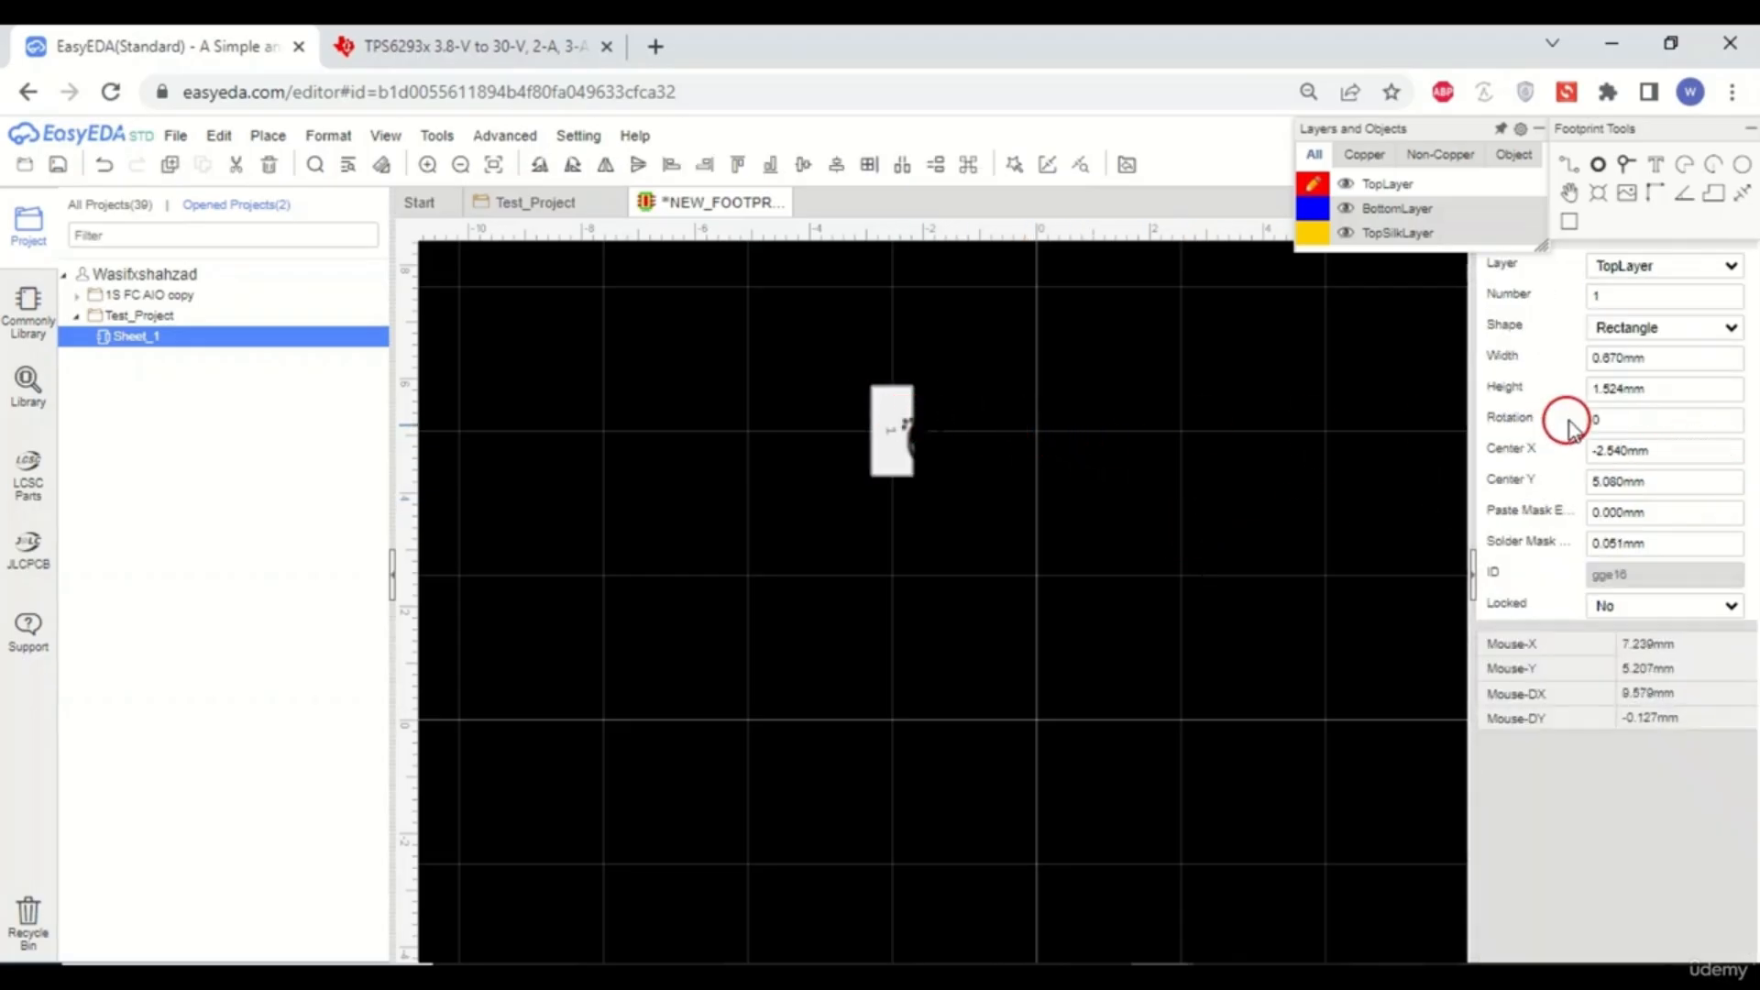
pyautogui.doubleClick(1658, 390)
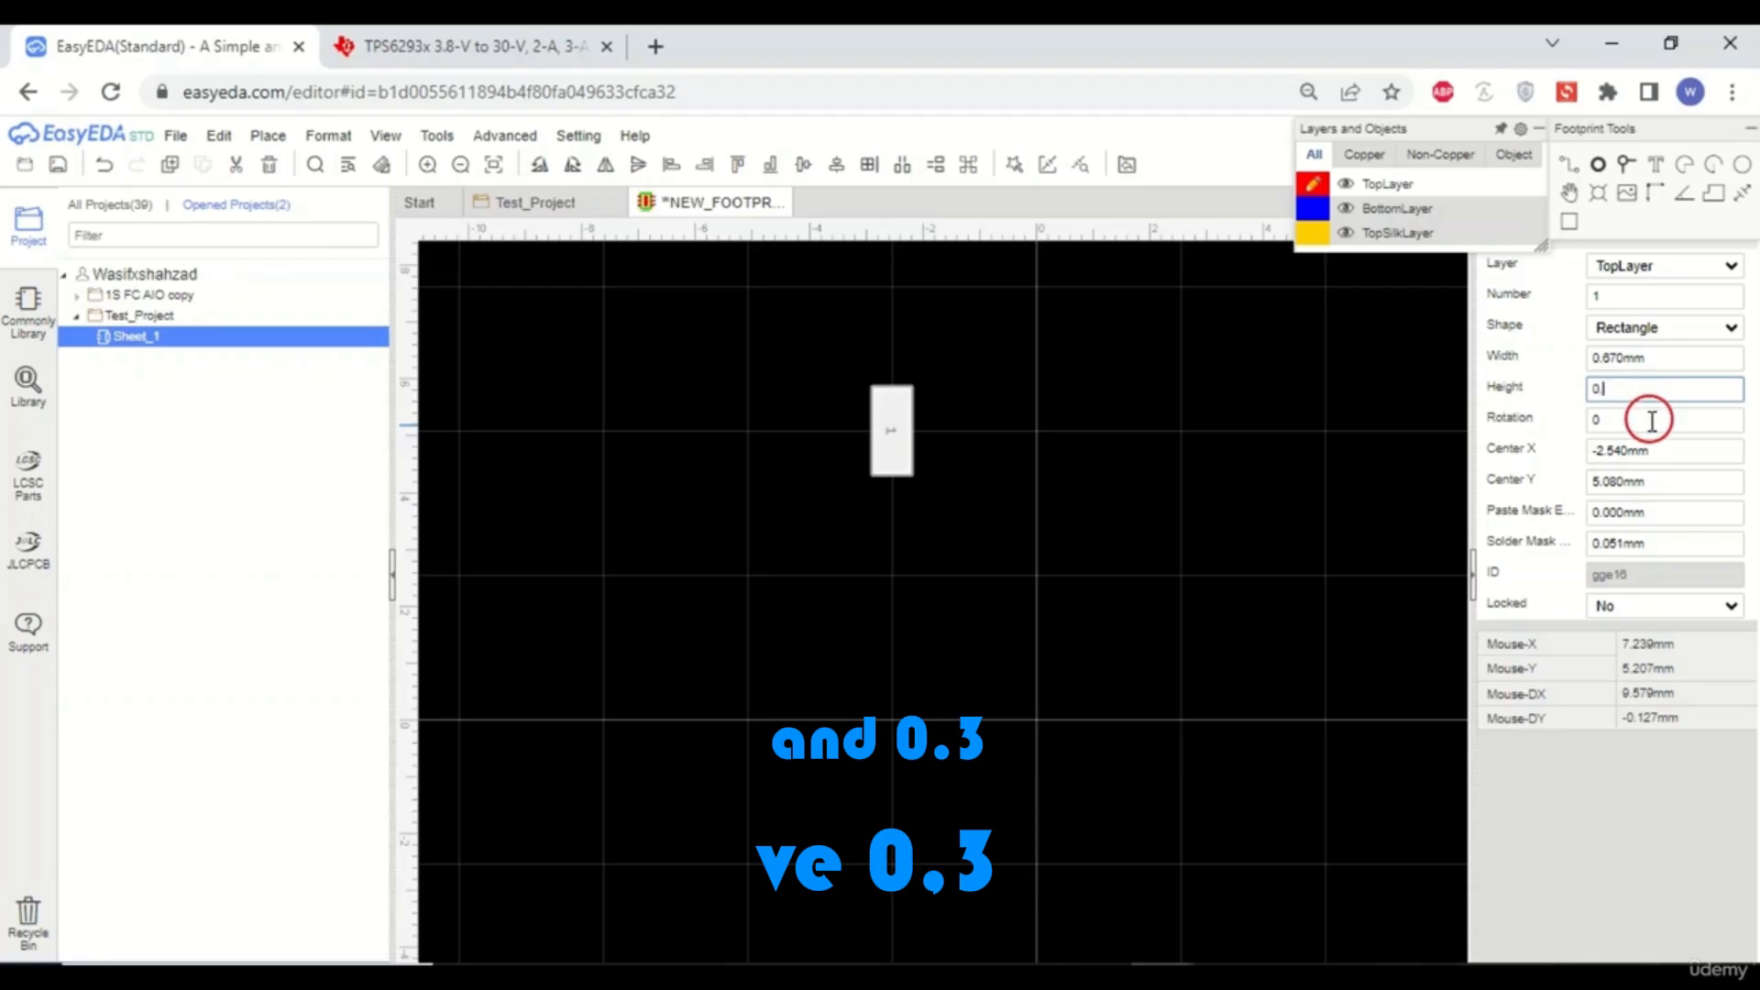
pyautogui.click(1261, 483)
pyautogui.scroll(5, 878, 442)
pyautogui.scroll(-2, 939, 592)
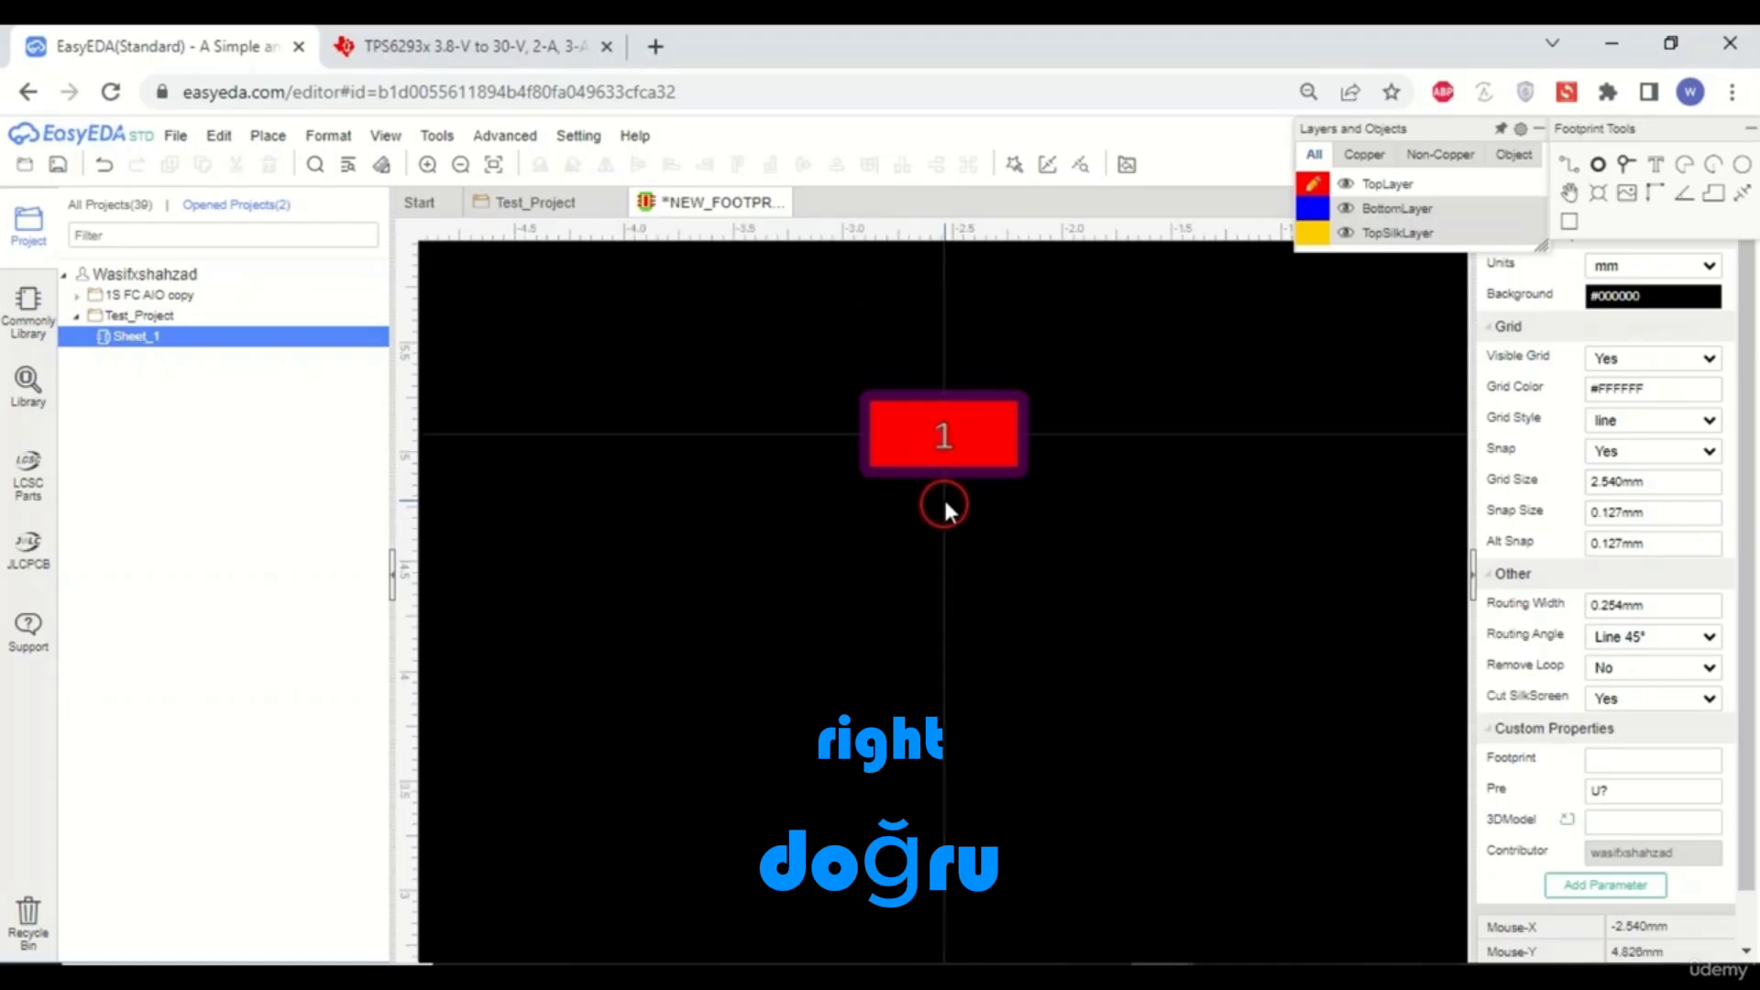
pyautogui.click(957, 443)
# - Copy pad 1 and paste a duplicate directly below it at about Y 4.445 mm
pyautogui.click(491, 46)
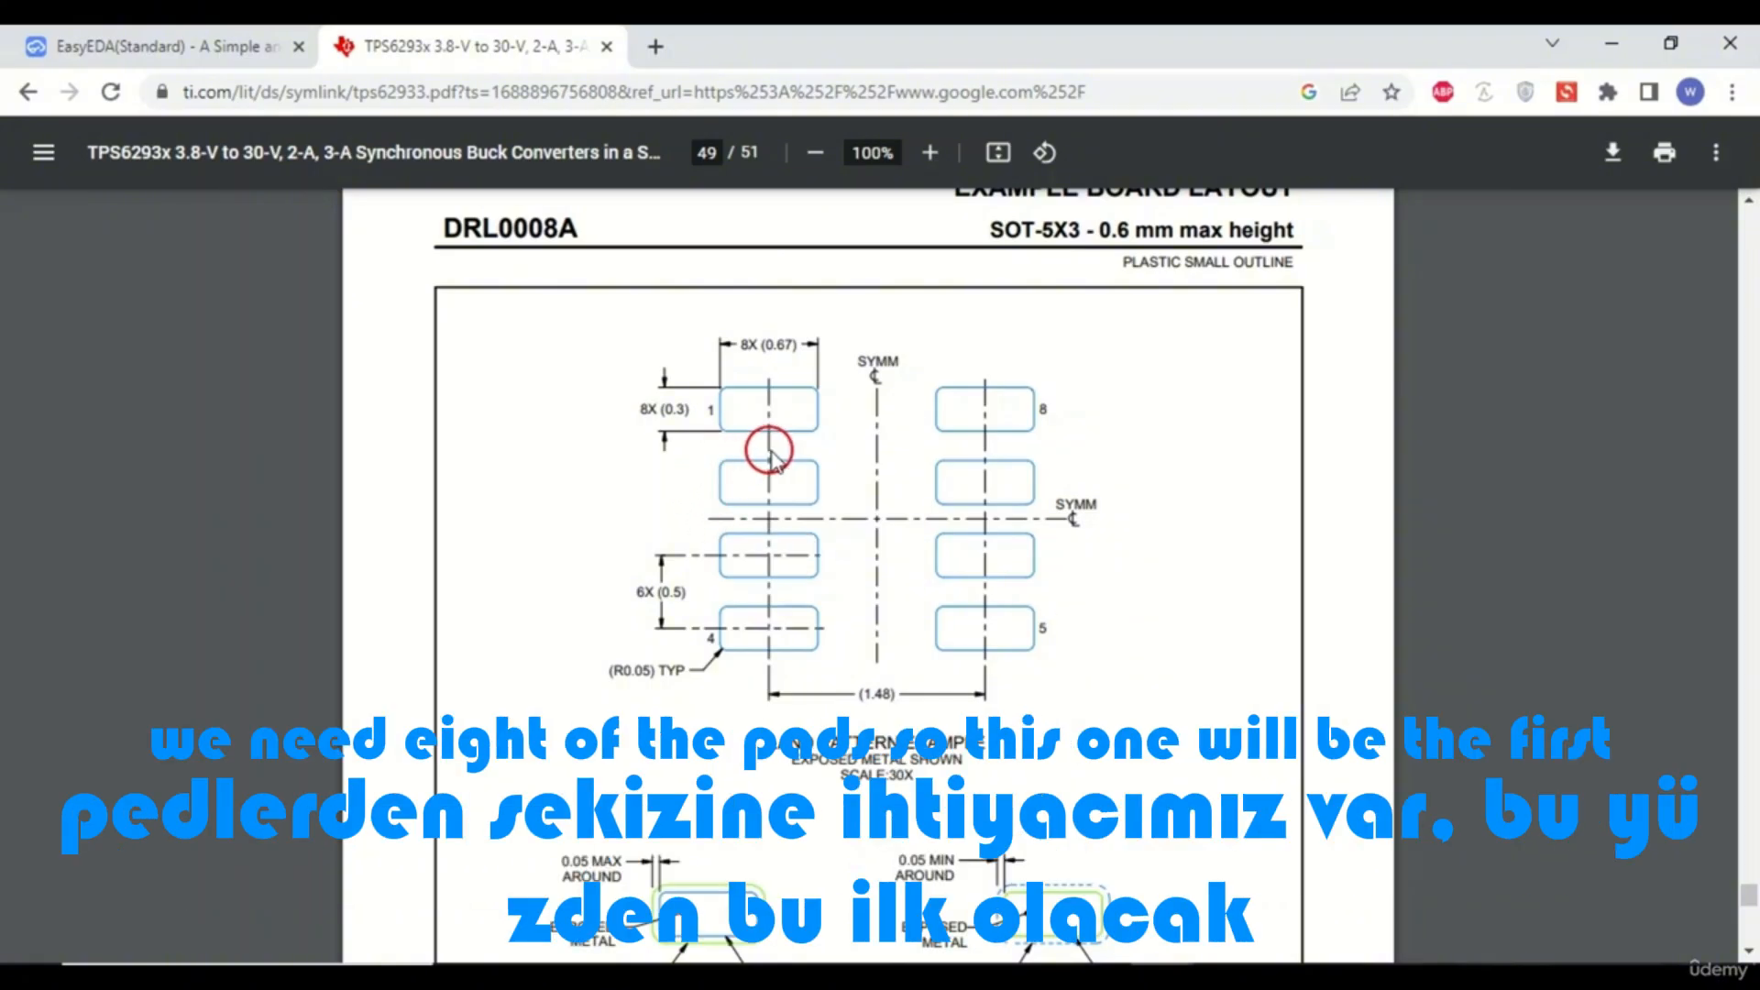
pyautogui.click(249, 51)
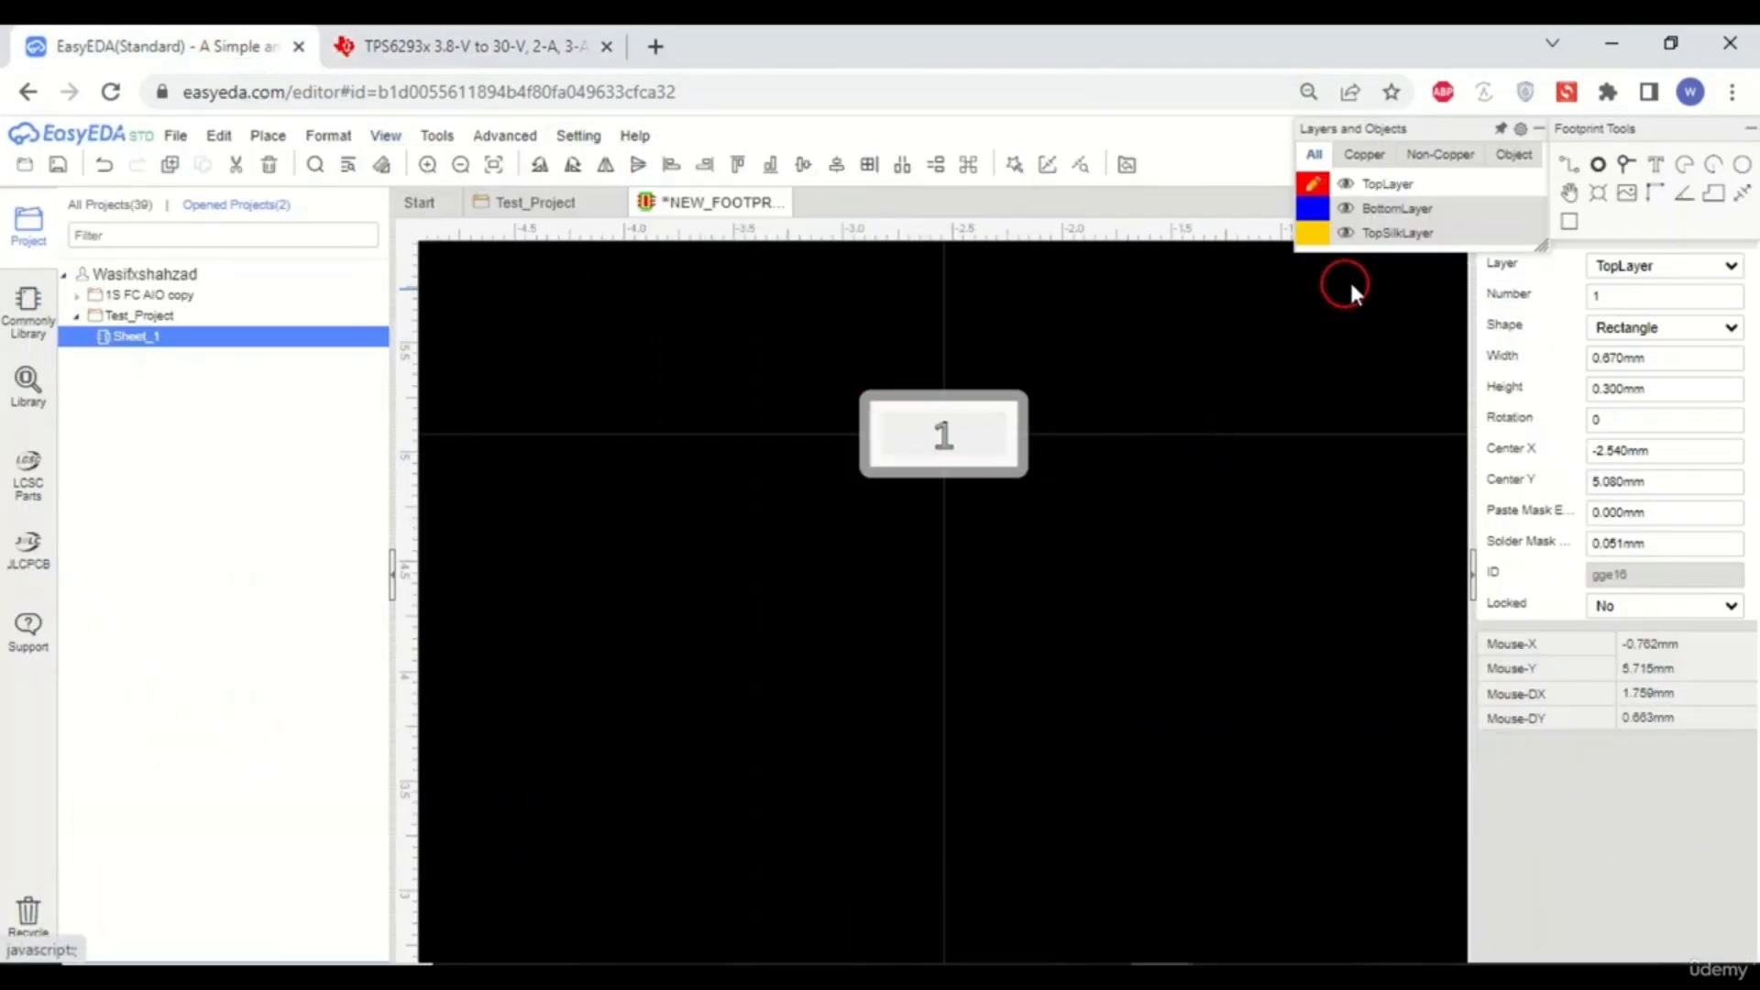
pyautogui.click(1626, 167)
pyautogui.click(1196, 490)
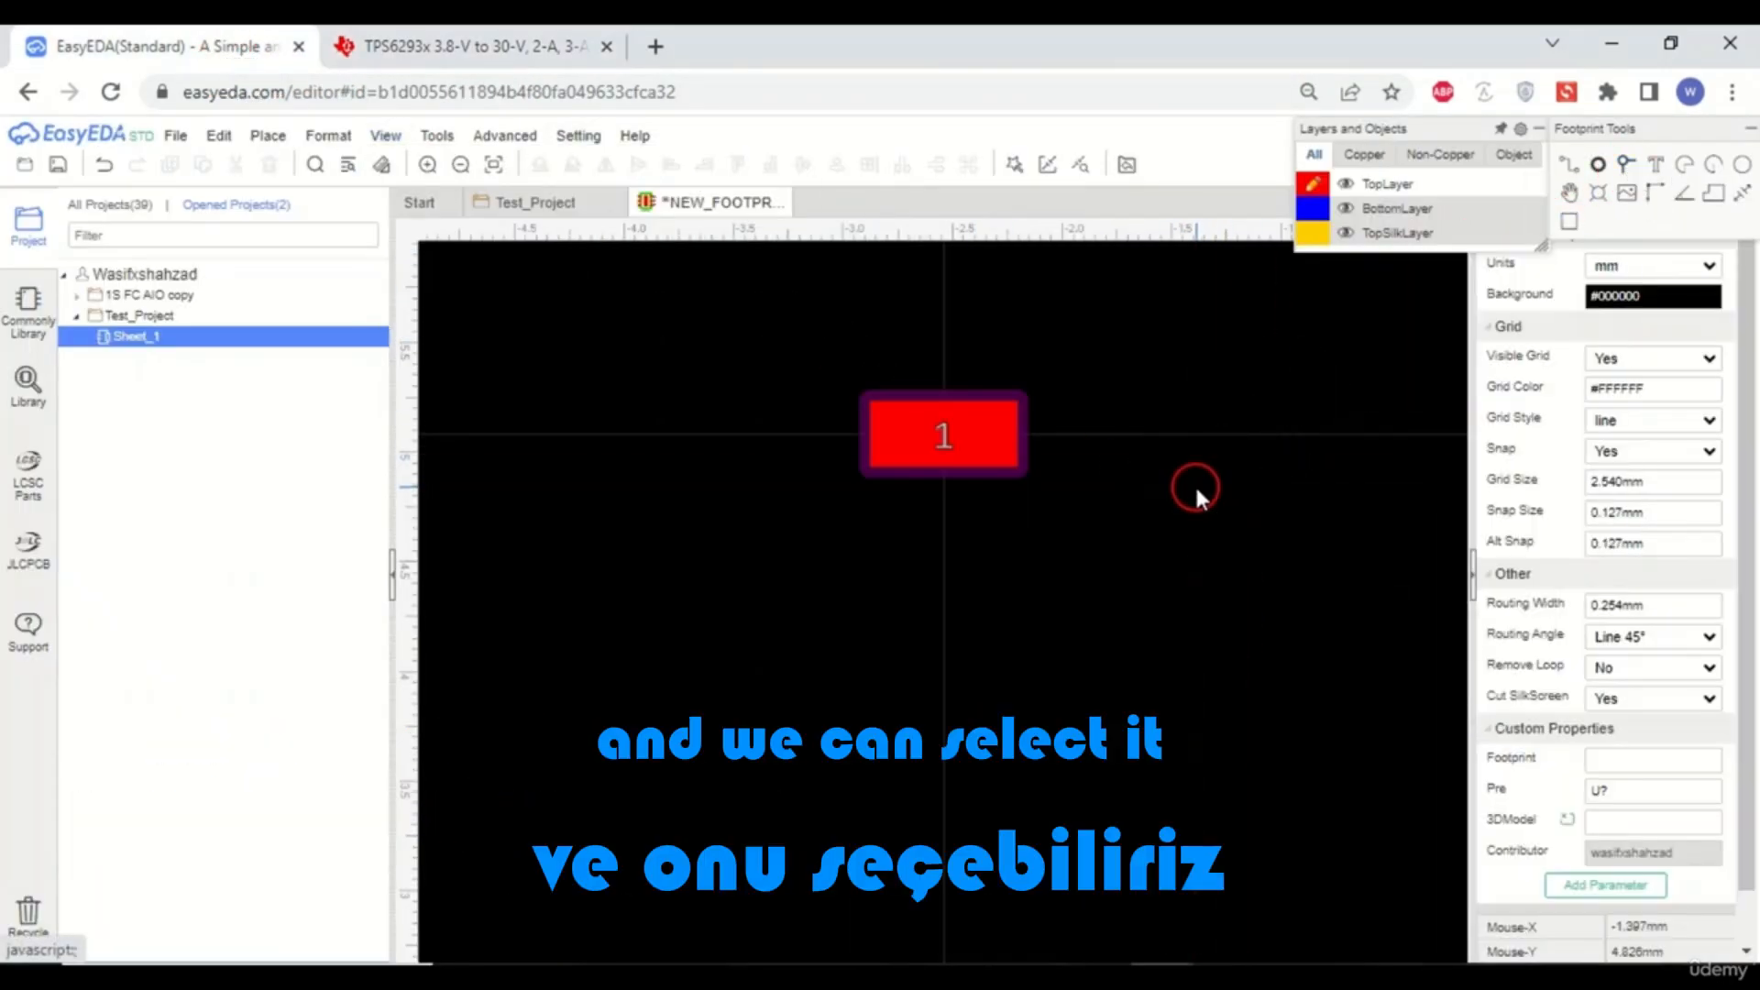
pyautogui.click(980, 439)
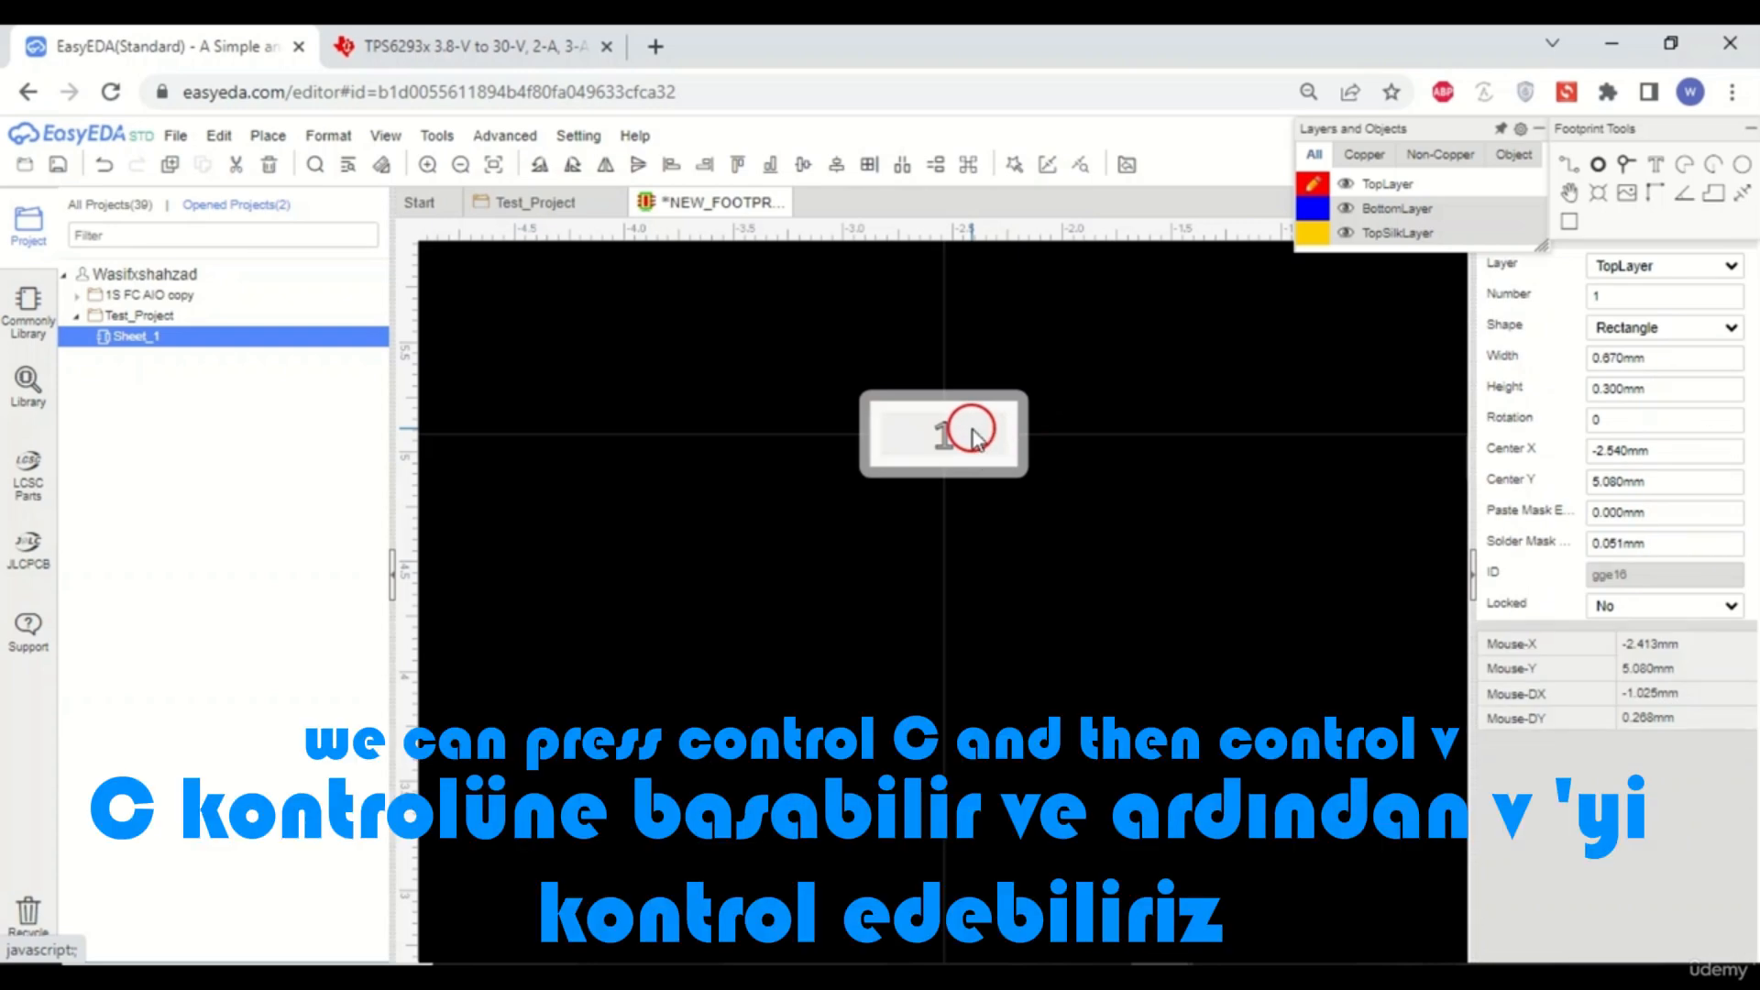
pyautogui.hotkey('ctrl', 'c')
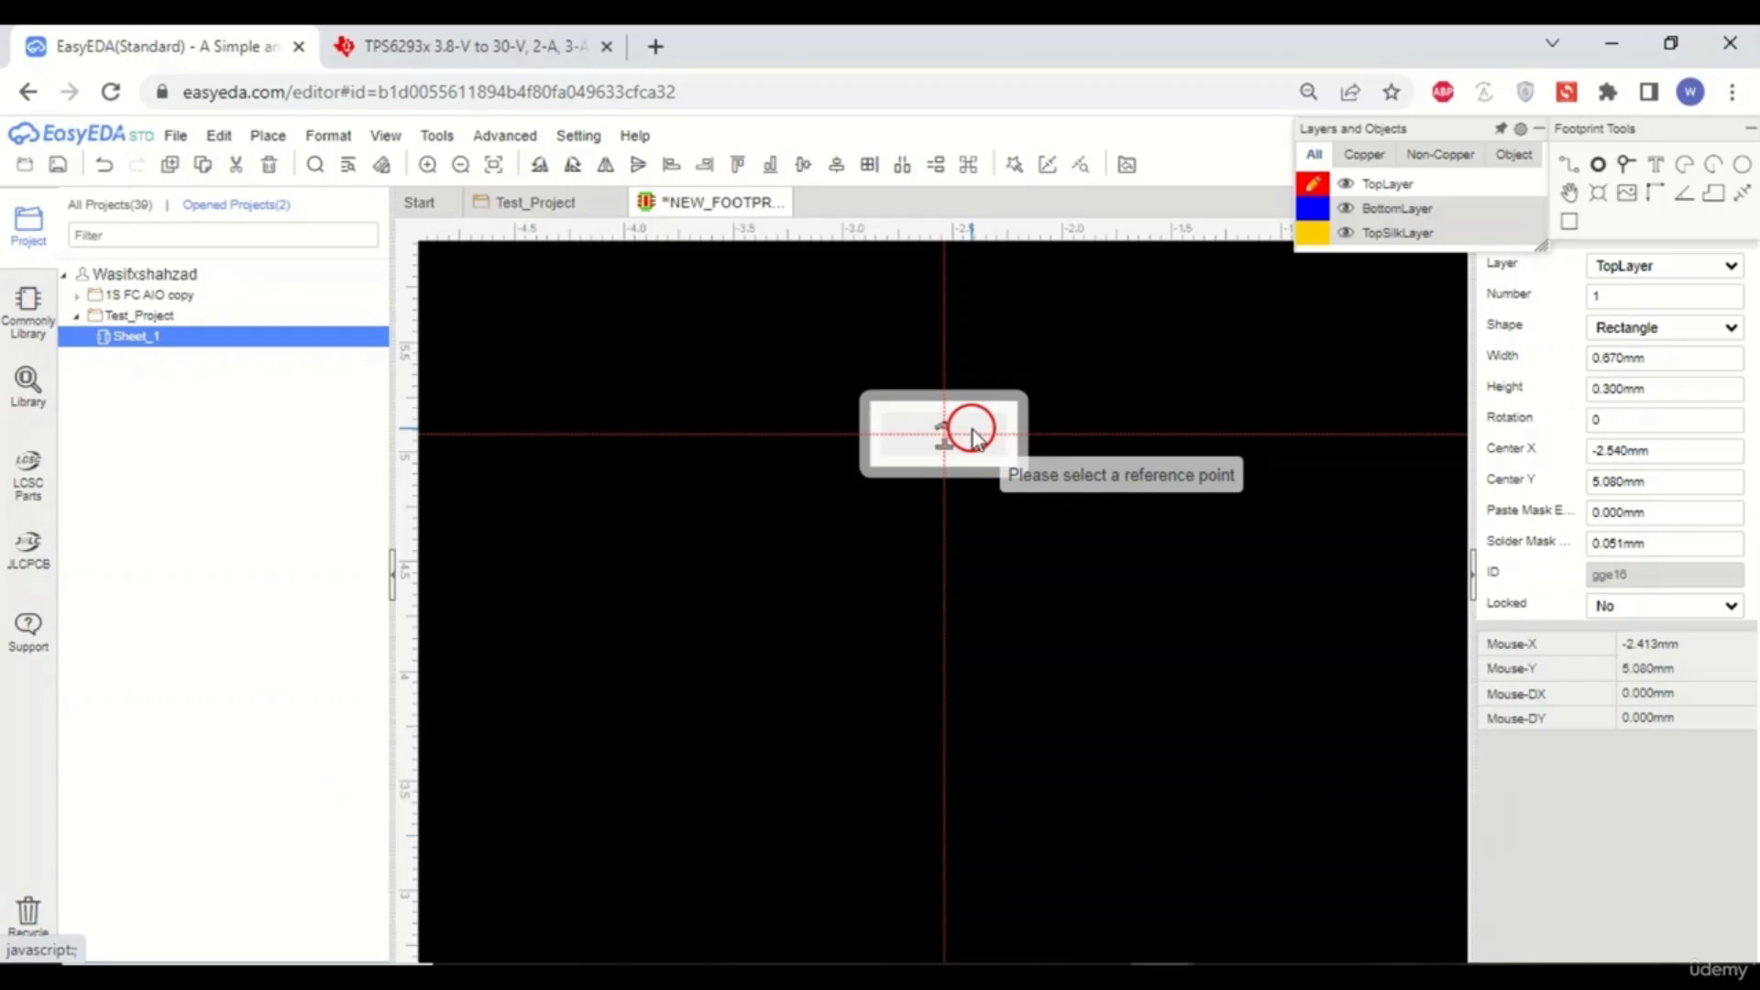
pyautogui.click(972, 431)
pyautogui.hotkey('ctrl', 'v')
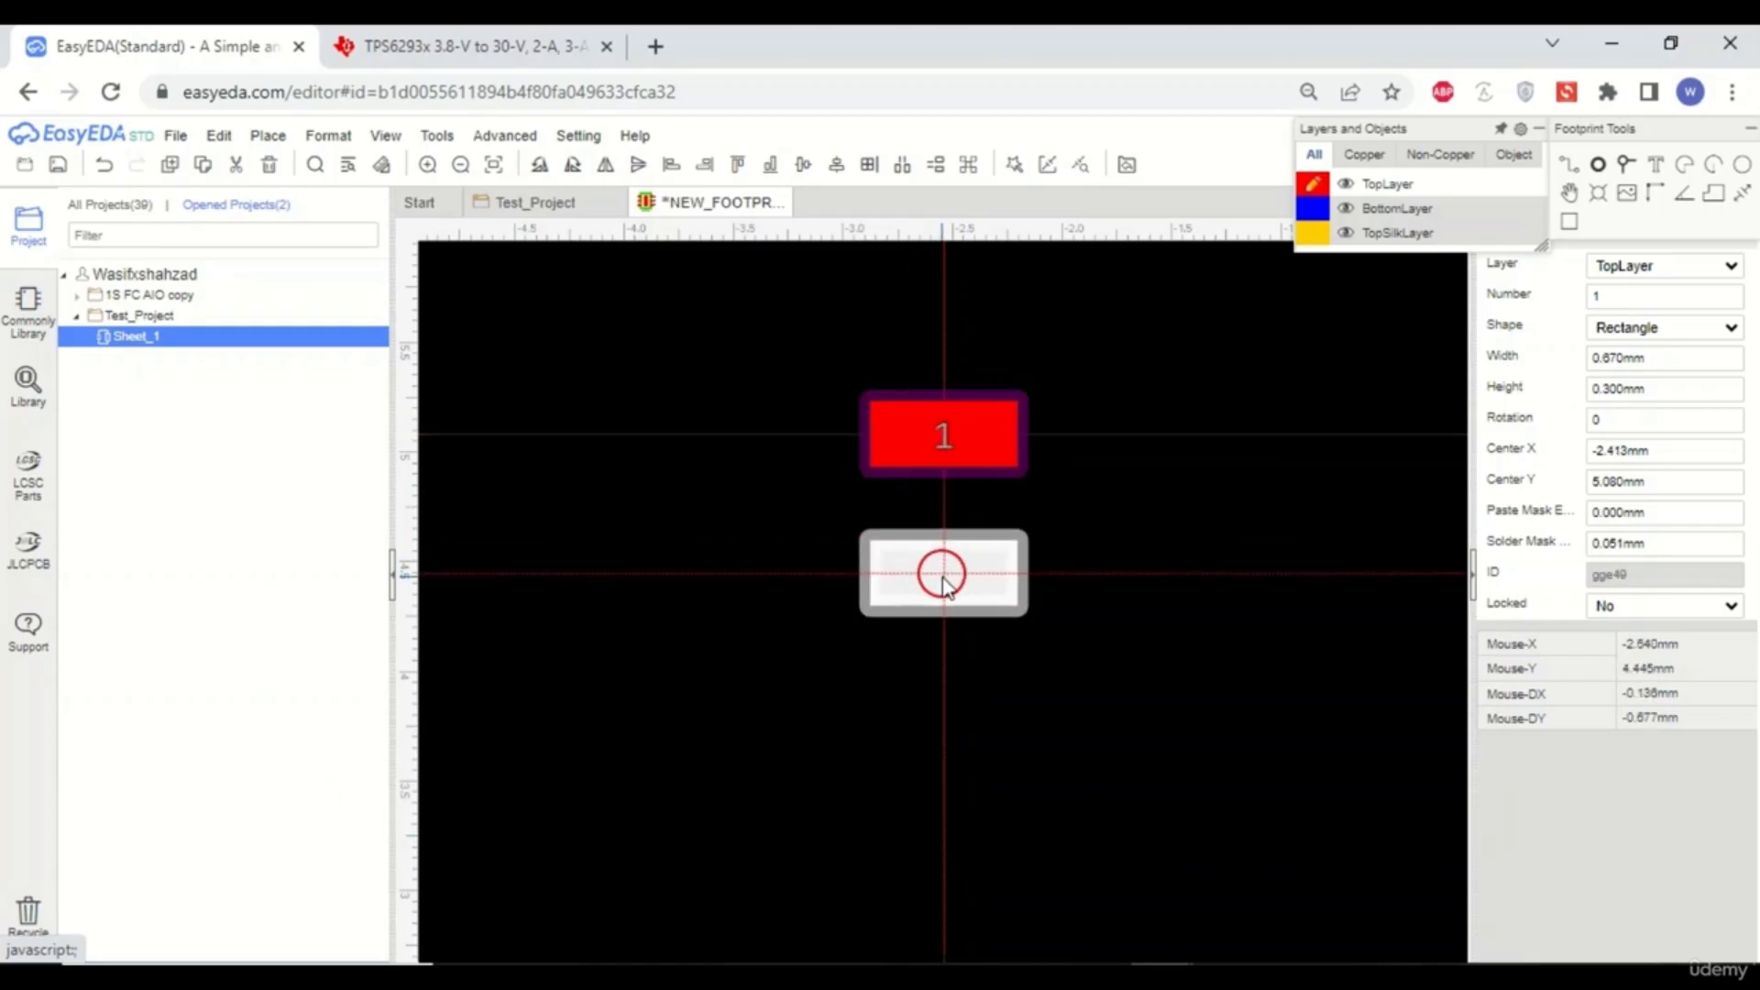
pyautogui.click(944, 574)
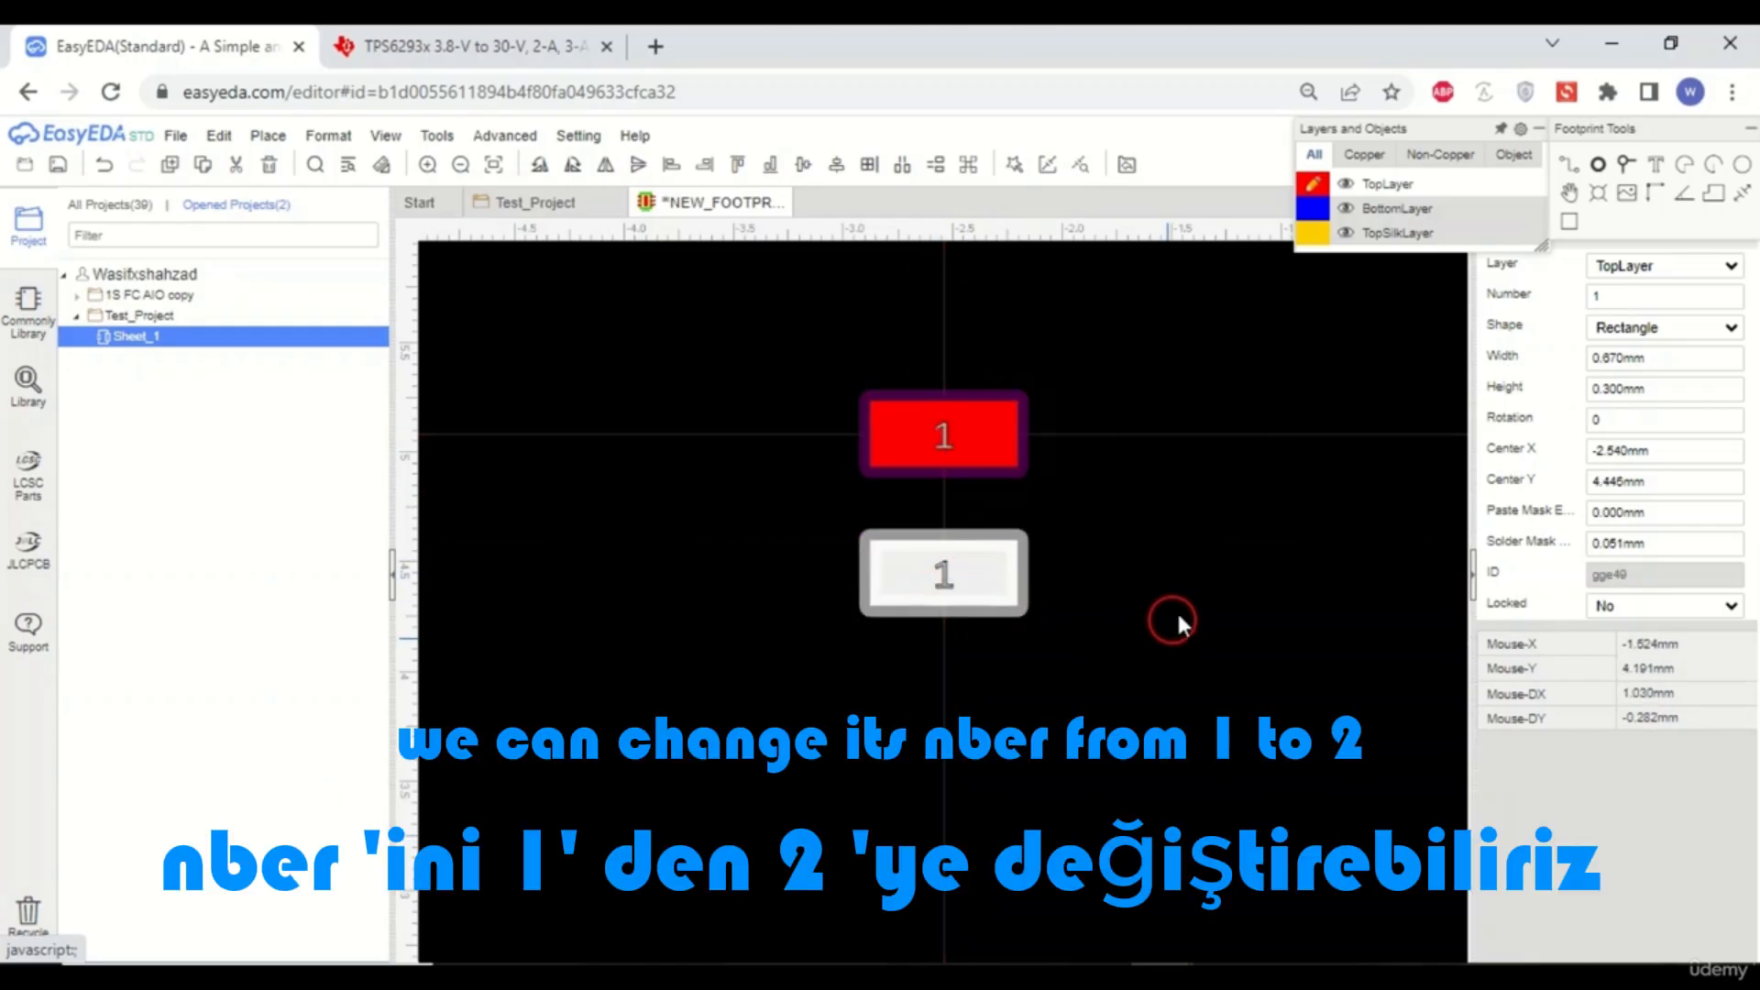
# - Change the duplicated pad's number to 2
pyautogui.click(1146, 575)
pyautogui.click(998, 576)
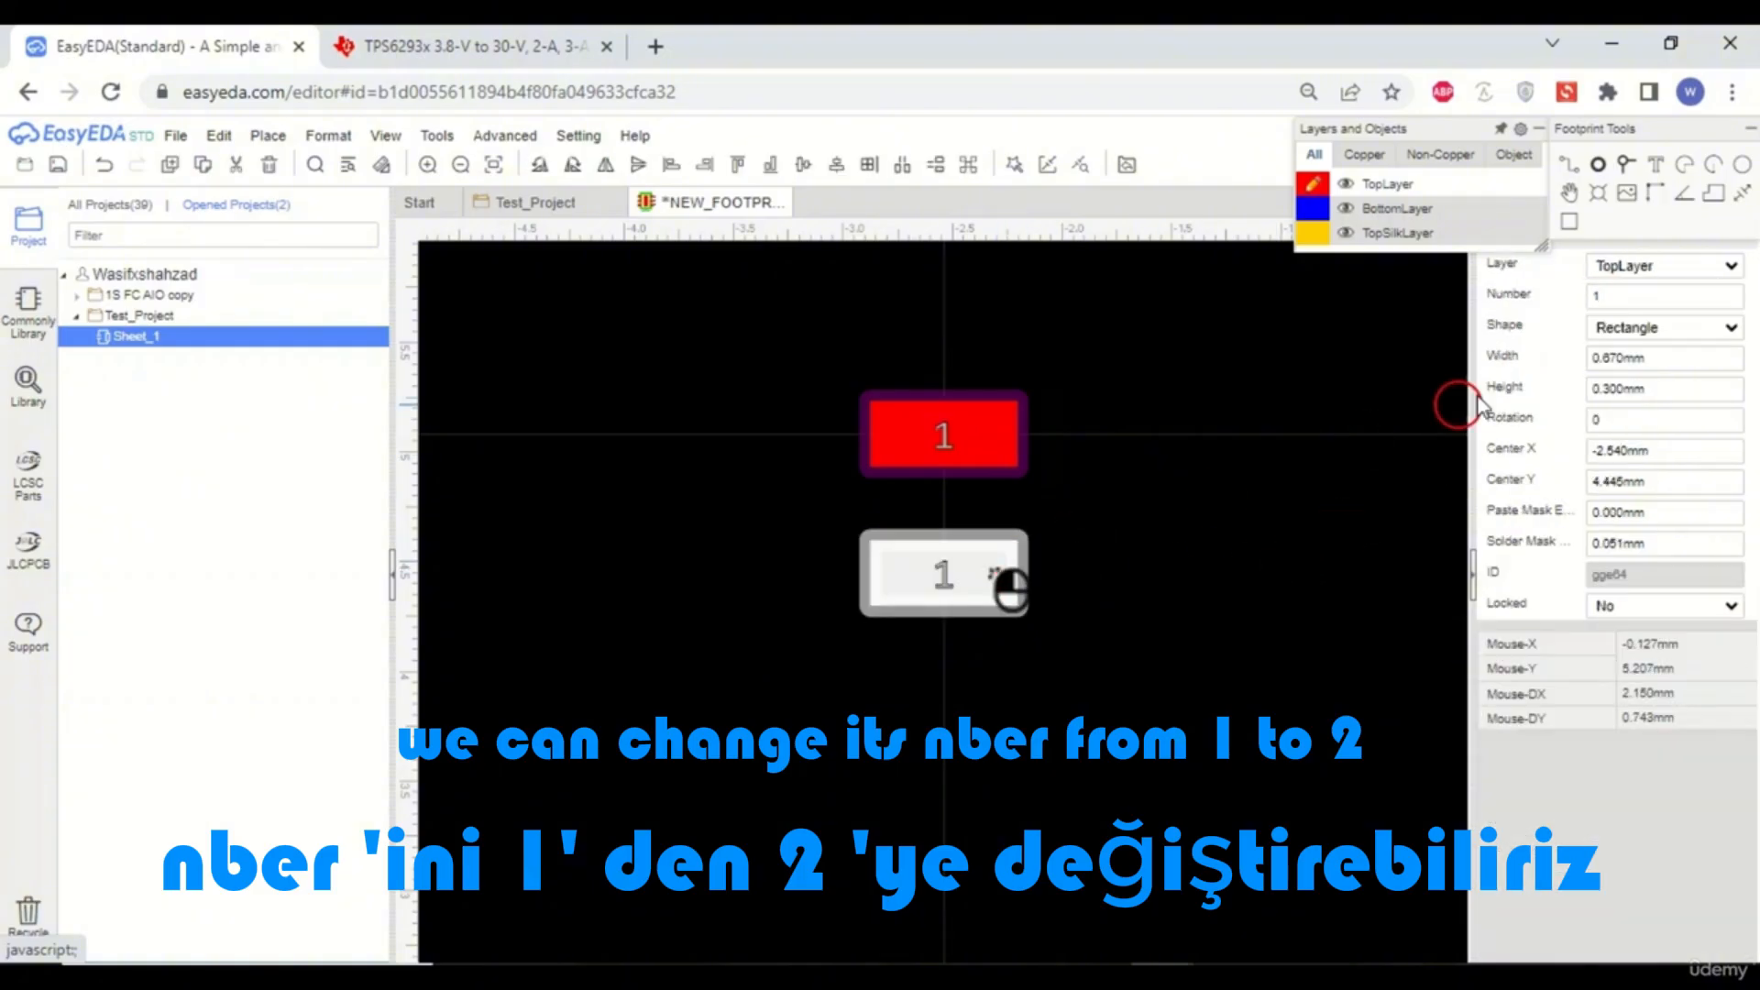
pyautogui.click(1600, 301)
pyautogui.write('2')
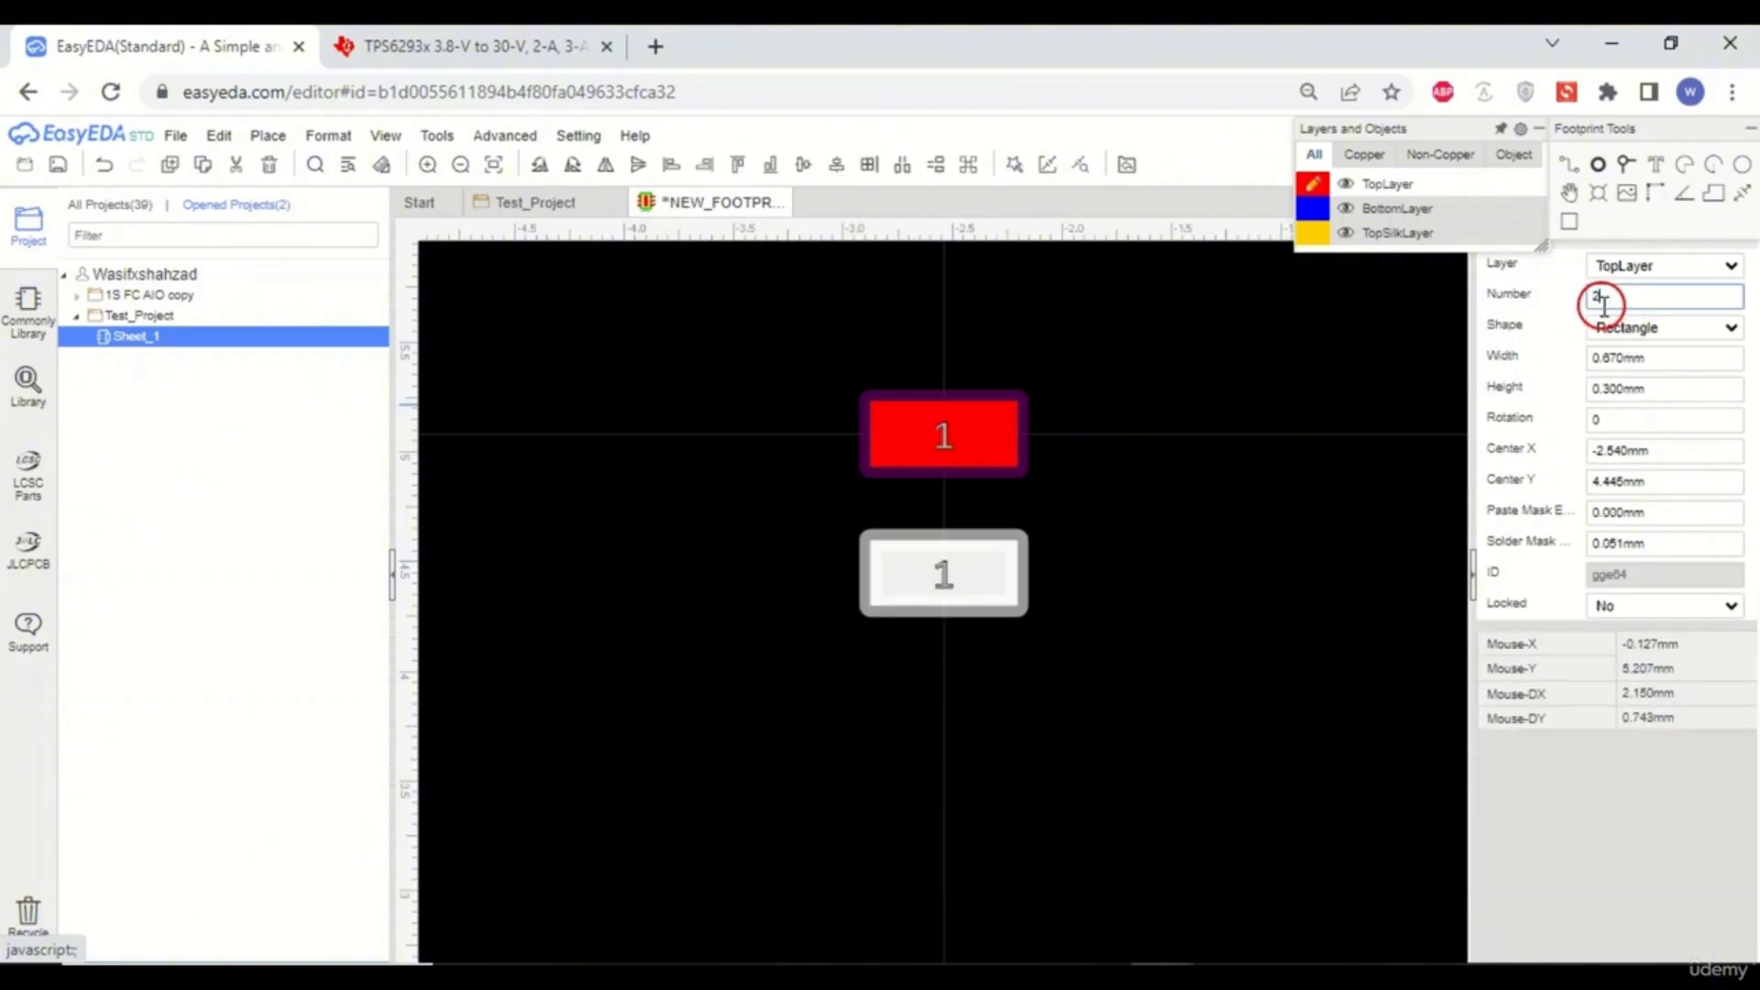
pyautogui.click(1132, 603)
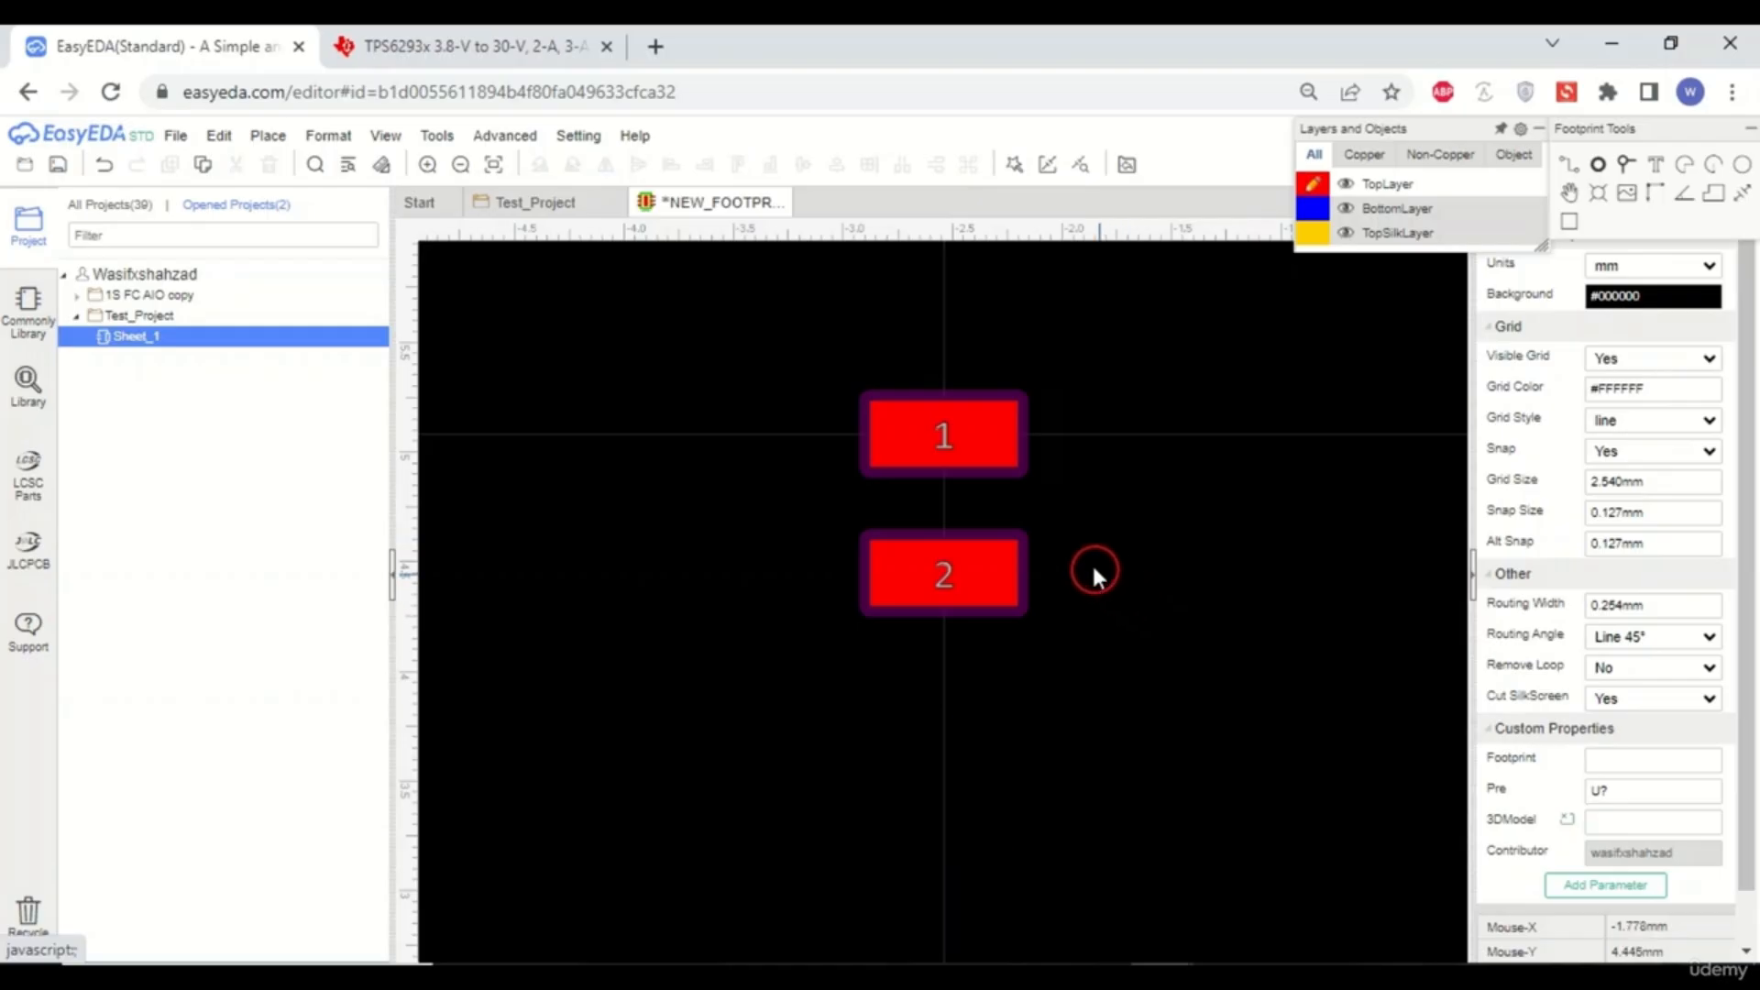
# - Add a dimension measuring the vertical distance between the centers of pads 1 and 2
pyautogui.click(519, 48)
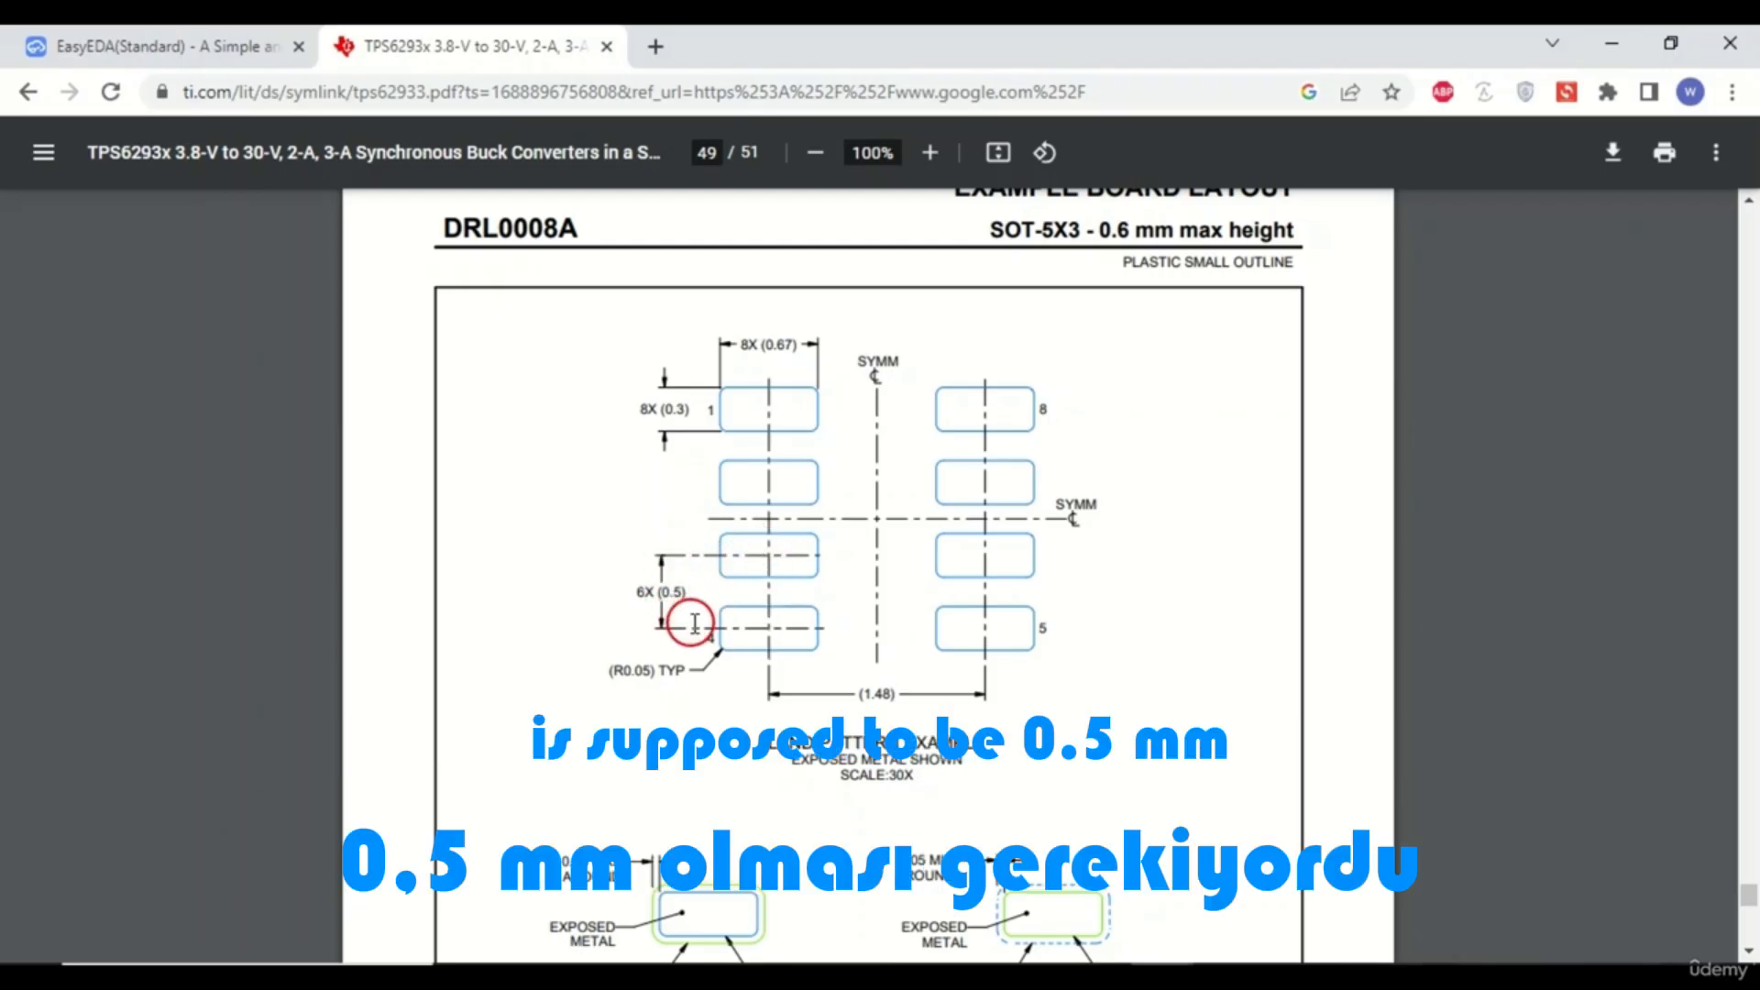
pyautogui.click(248, 47)
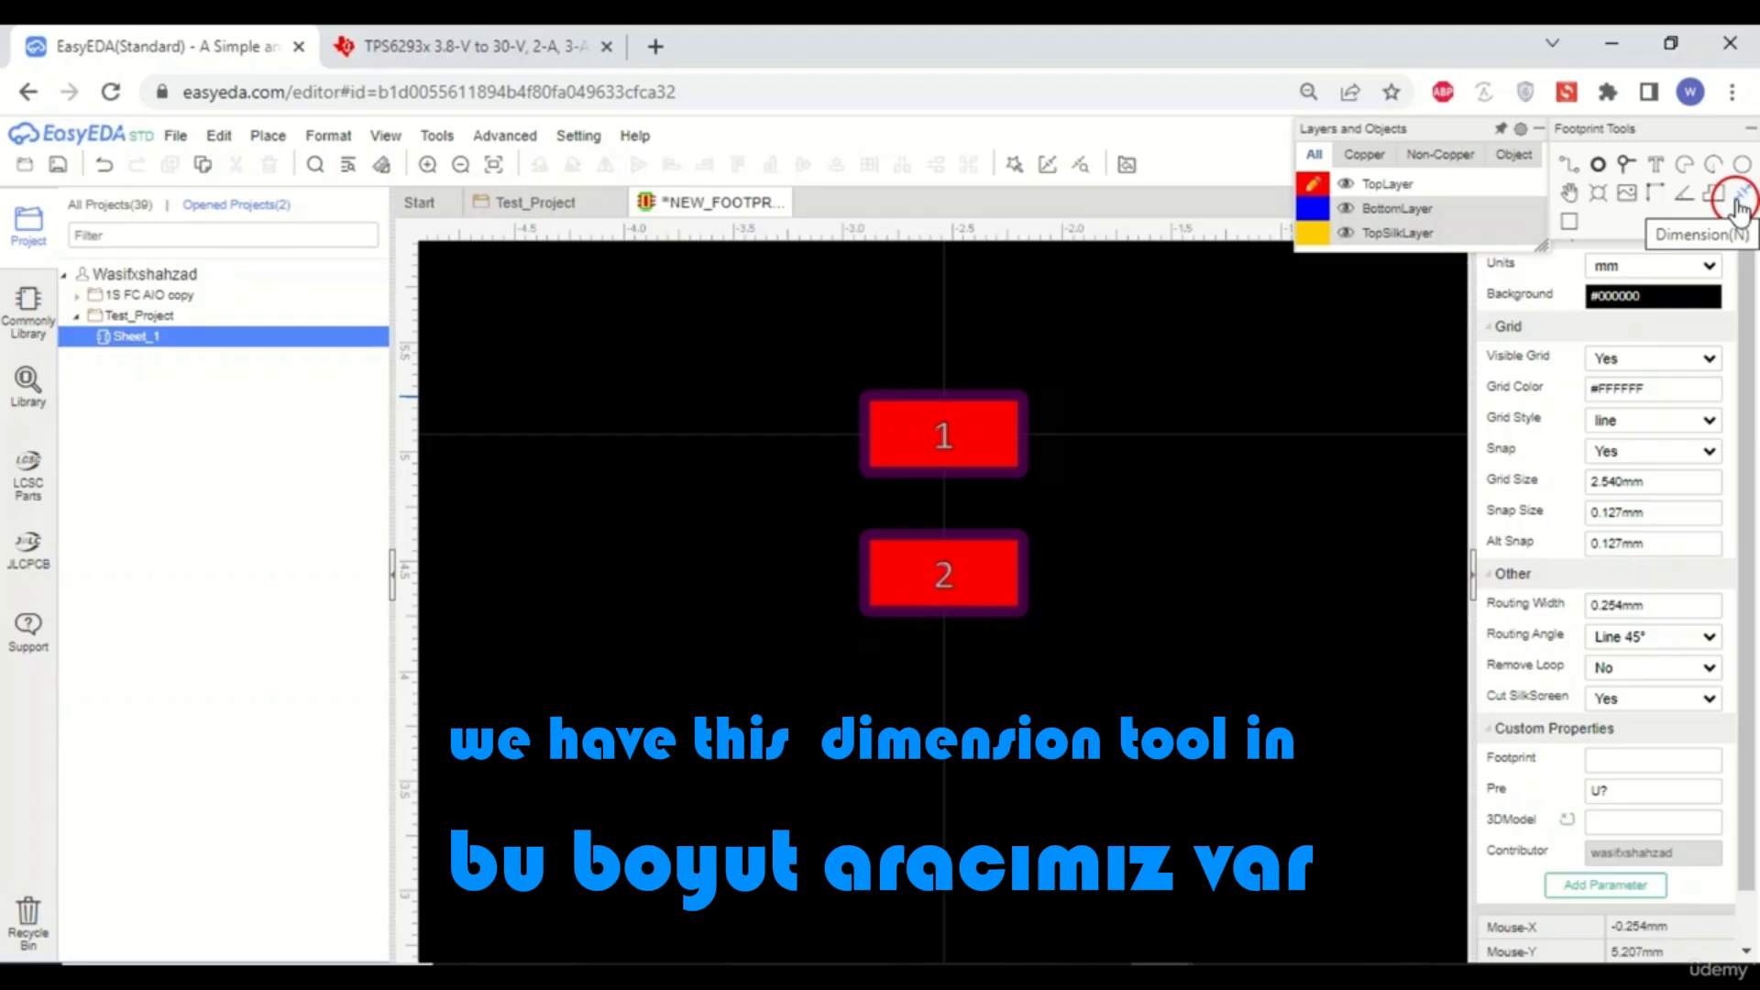
pyautogui.click(1739, 204)
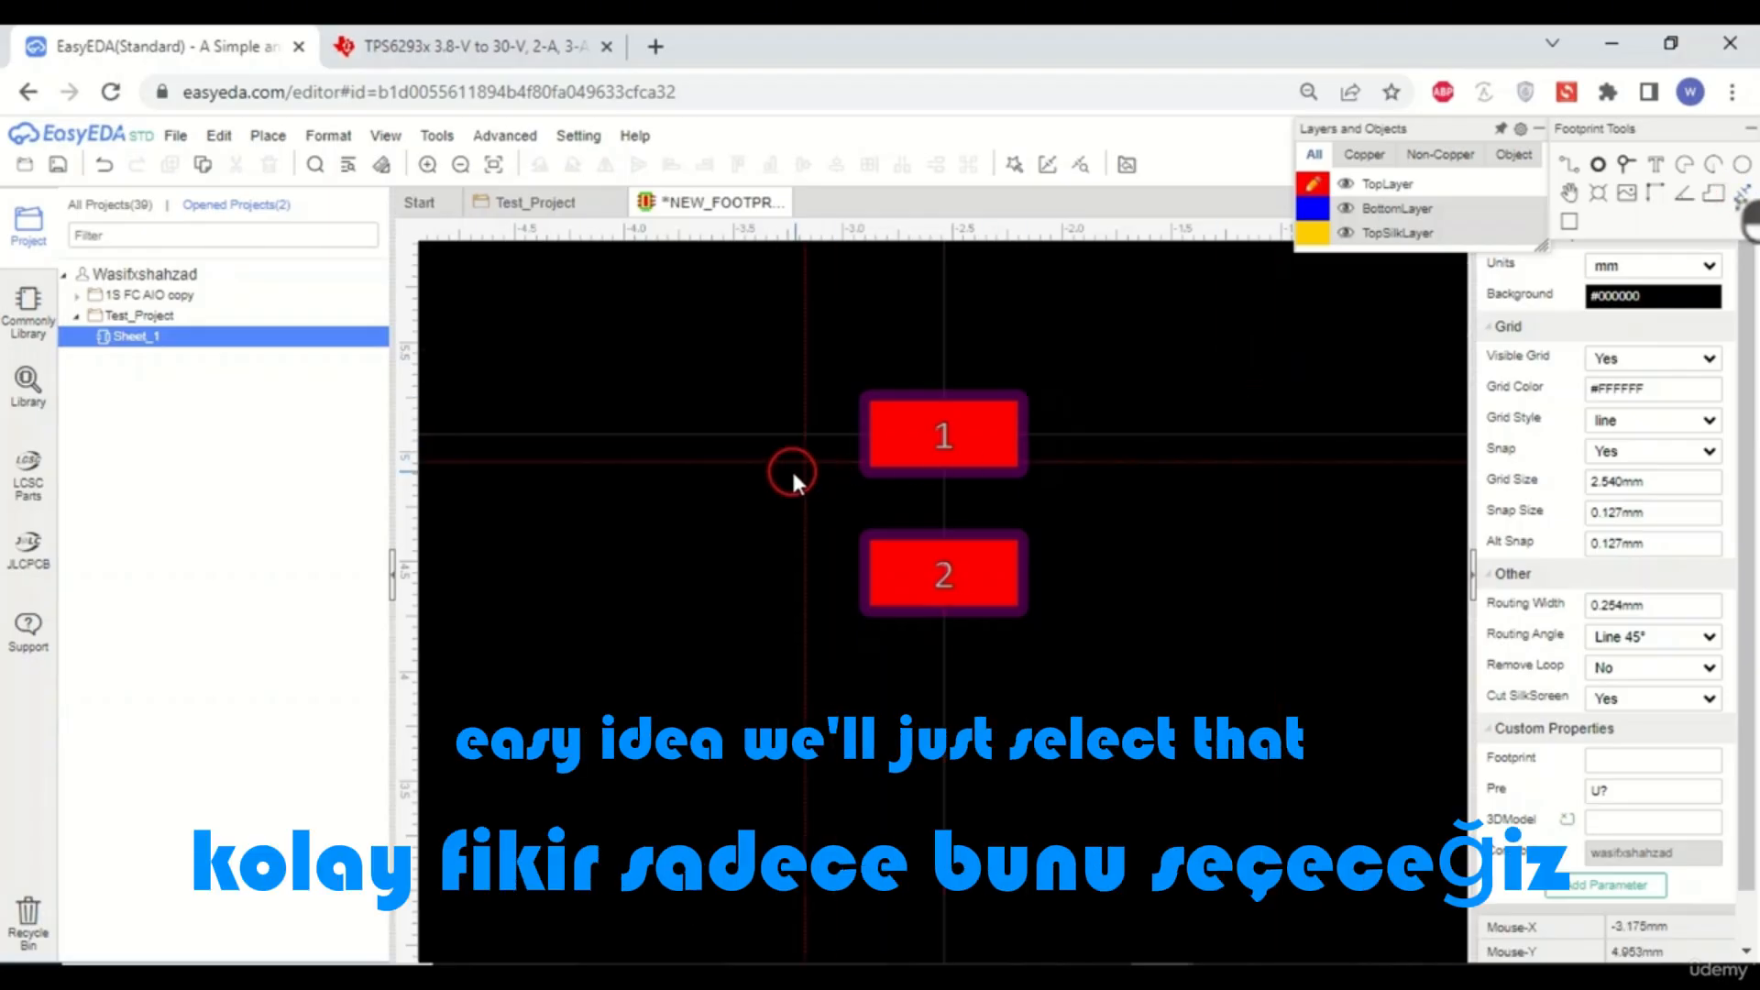
pyautogui.scroll(4, 790, 467)
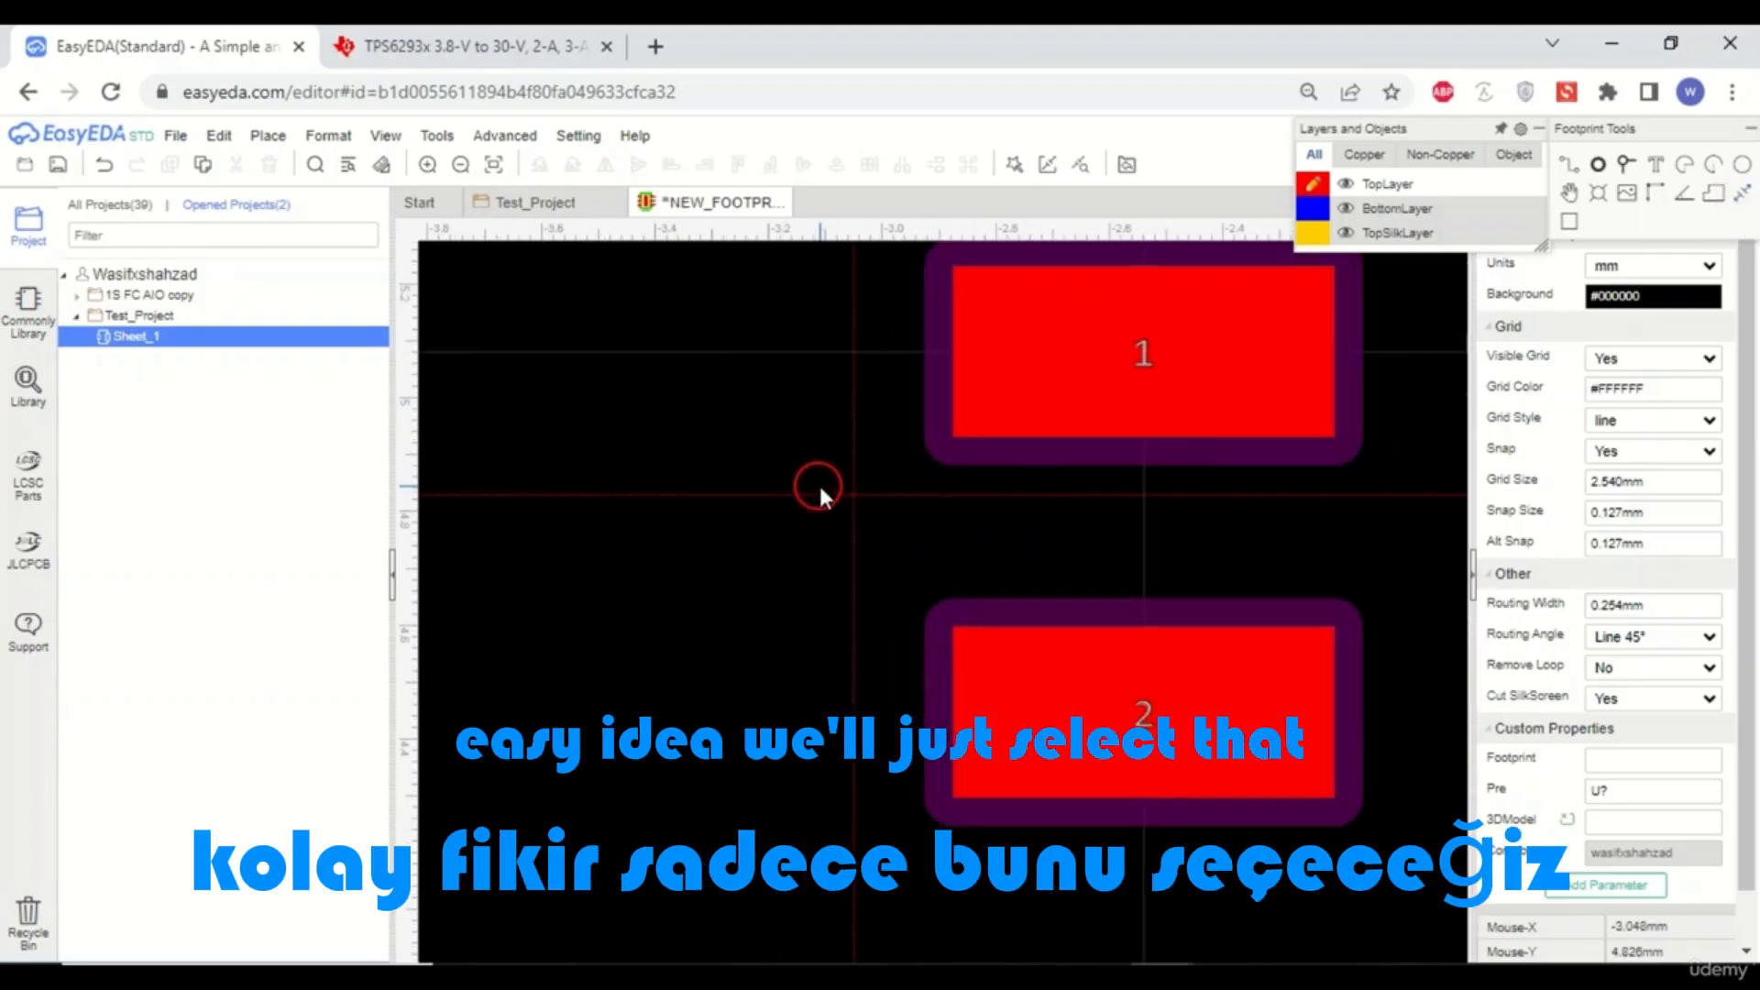
pyautogui.click(853, 354)
pyautogui.scroll(-4, 852, 697)
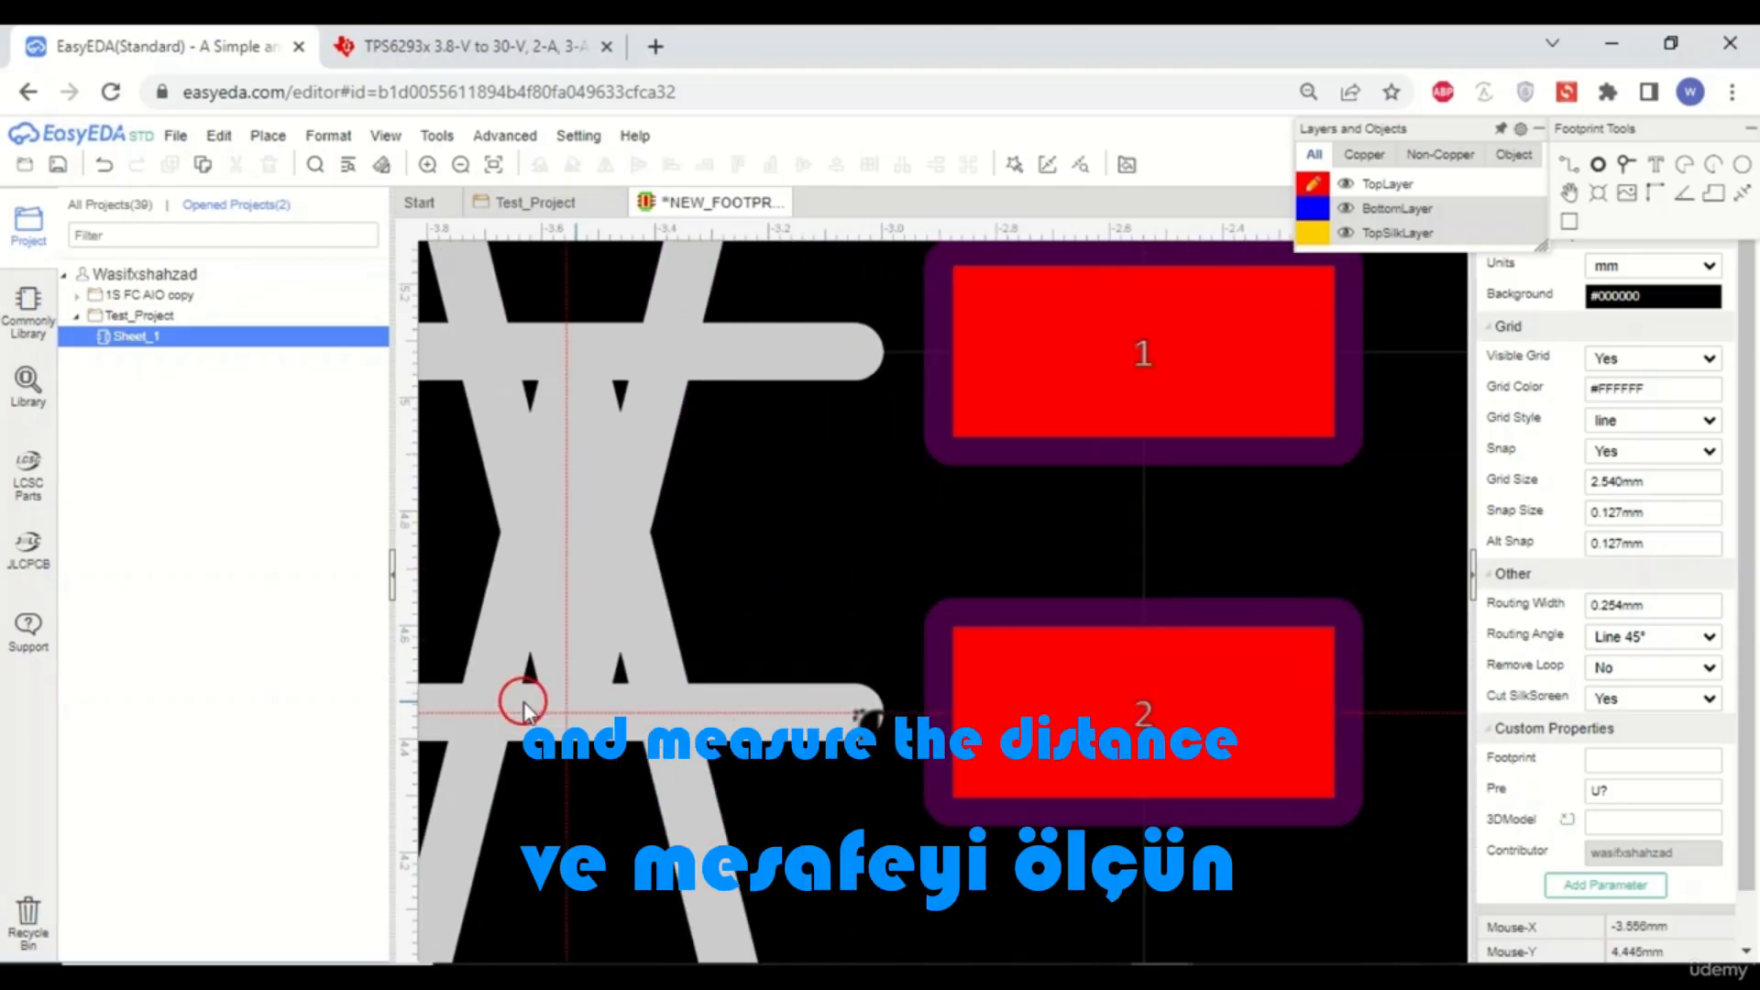
pyautogui.scroll(-3, 782, 730)
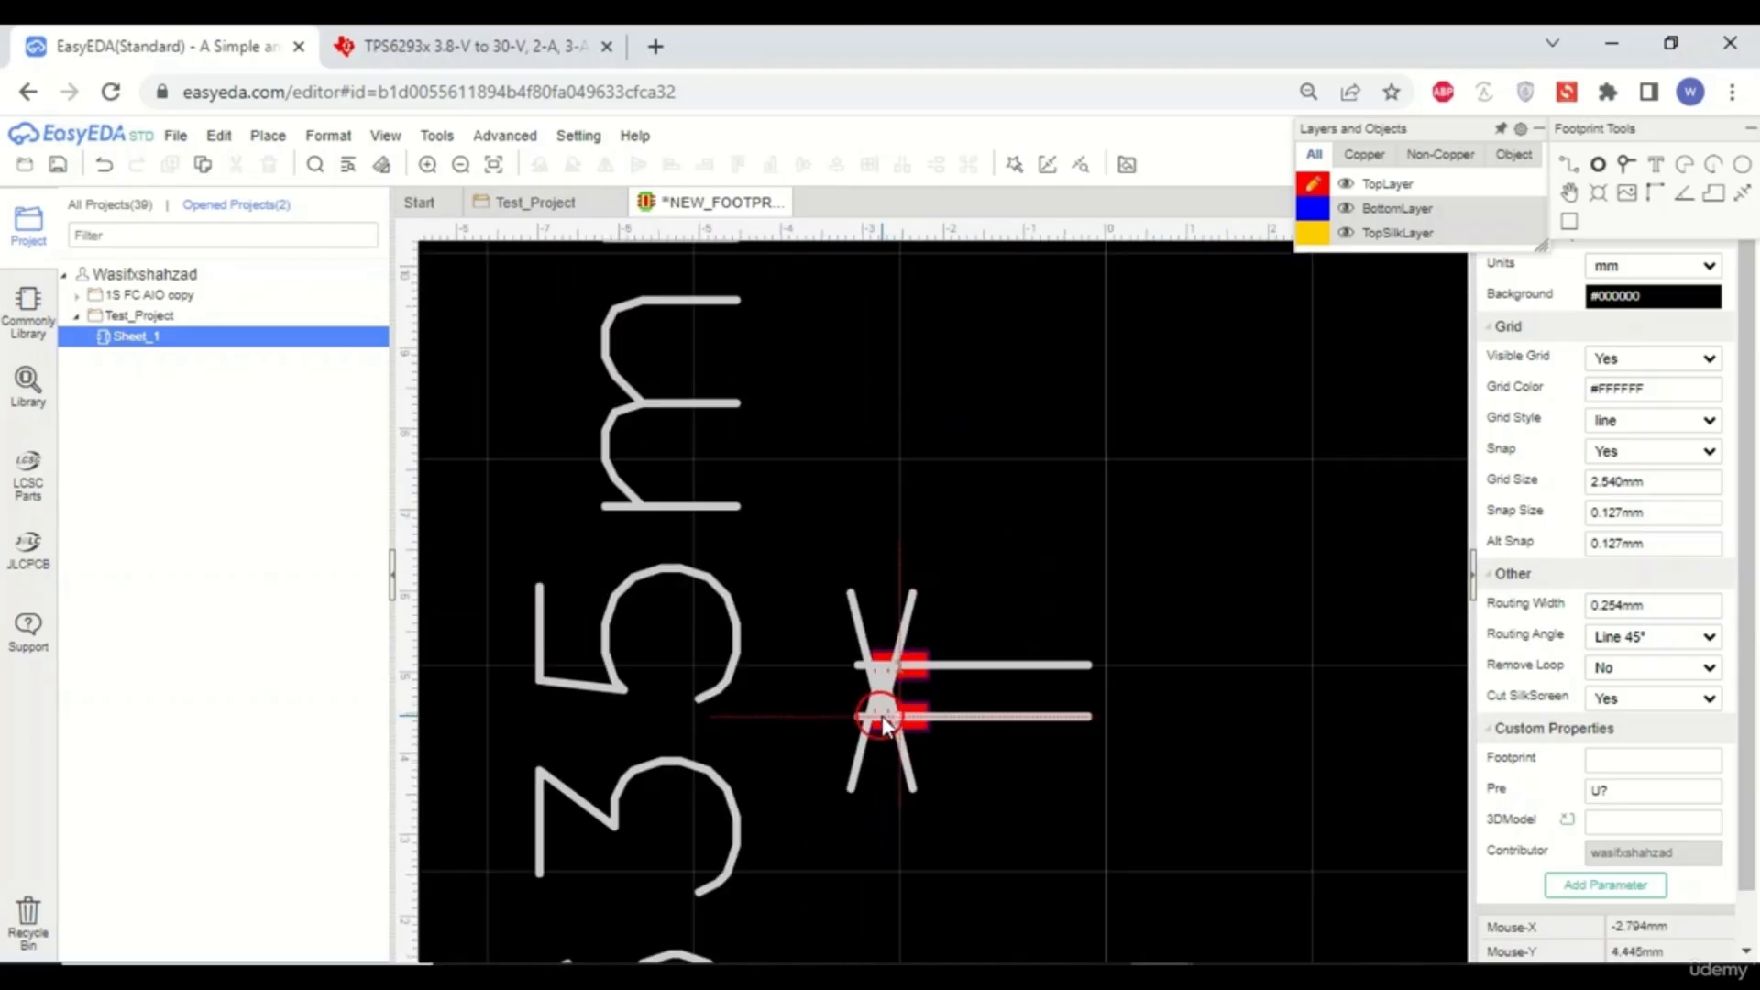
pyautogui.scroll(-3, 922, 472)
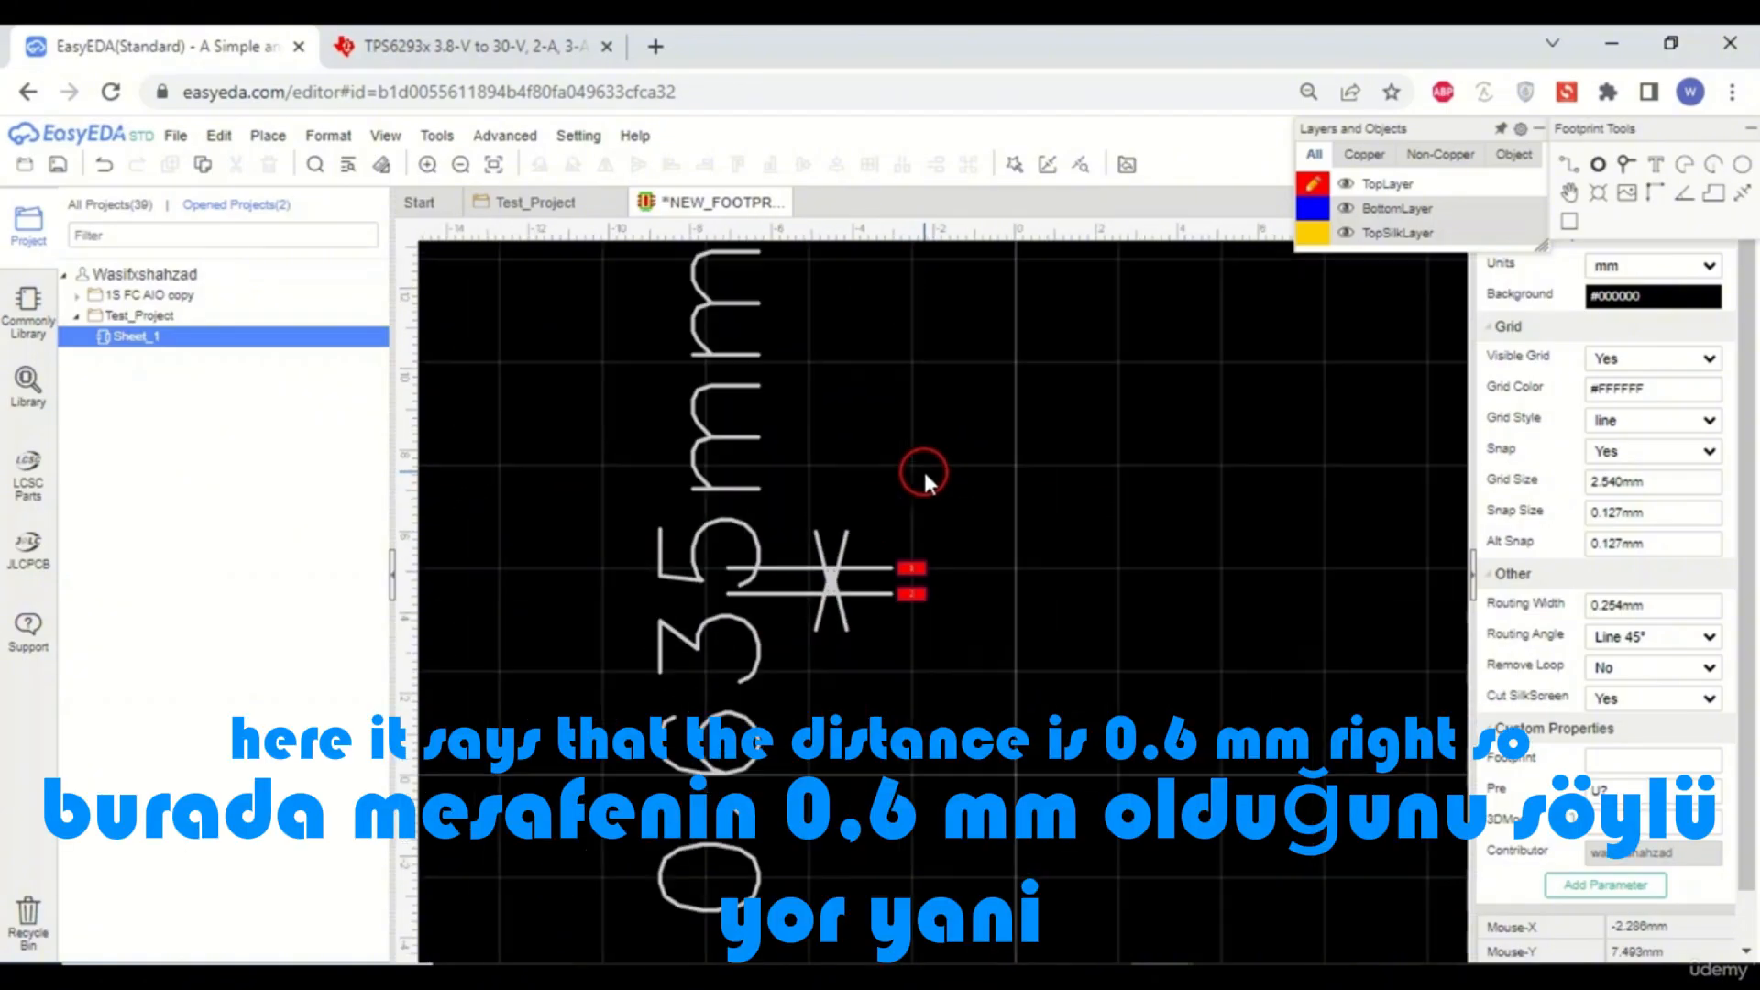
pyautogui.scroll(3, 743, 756)
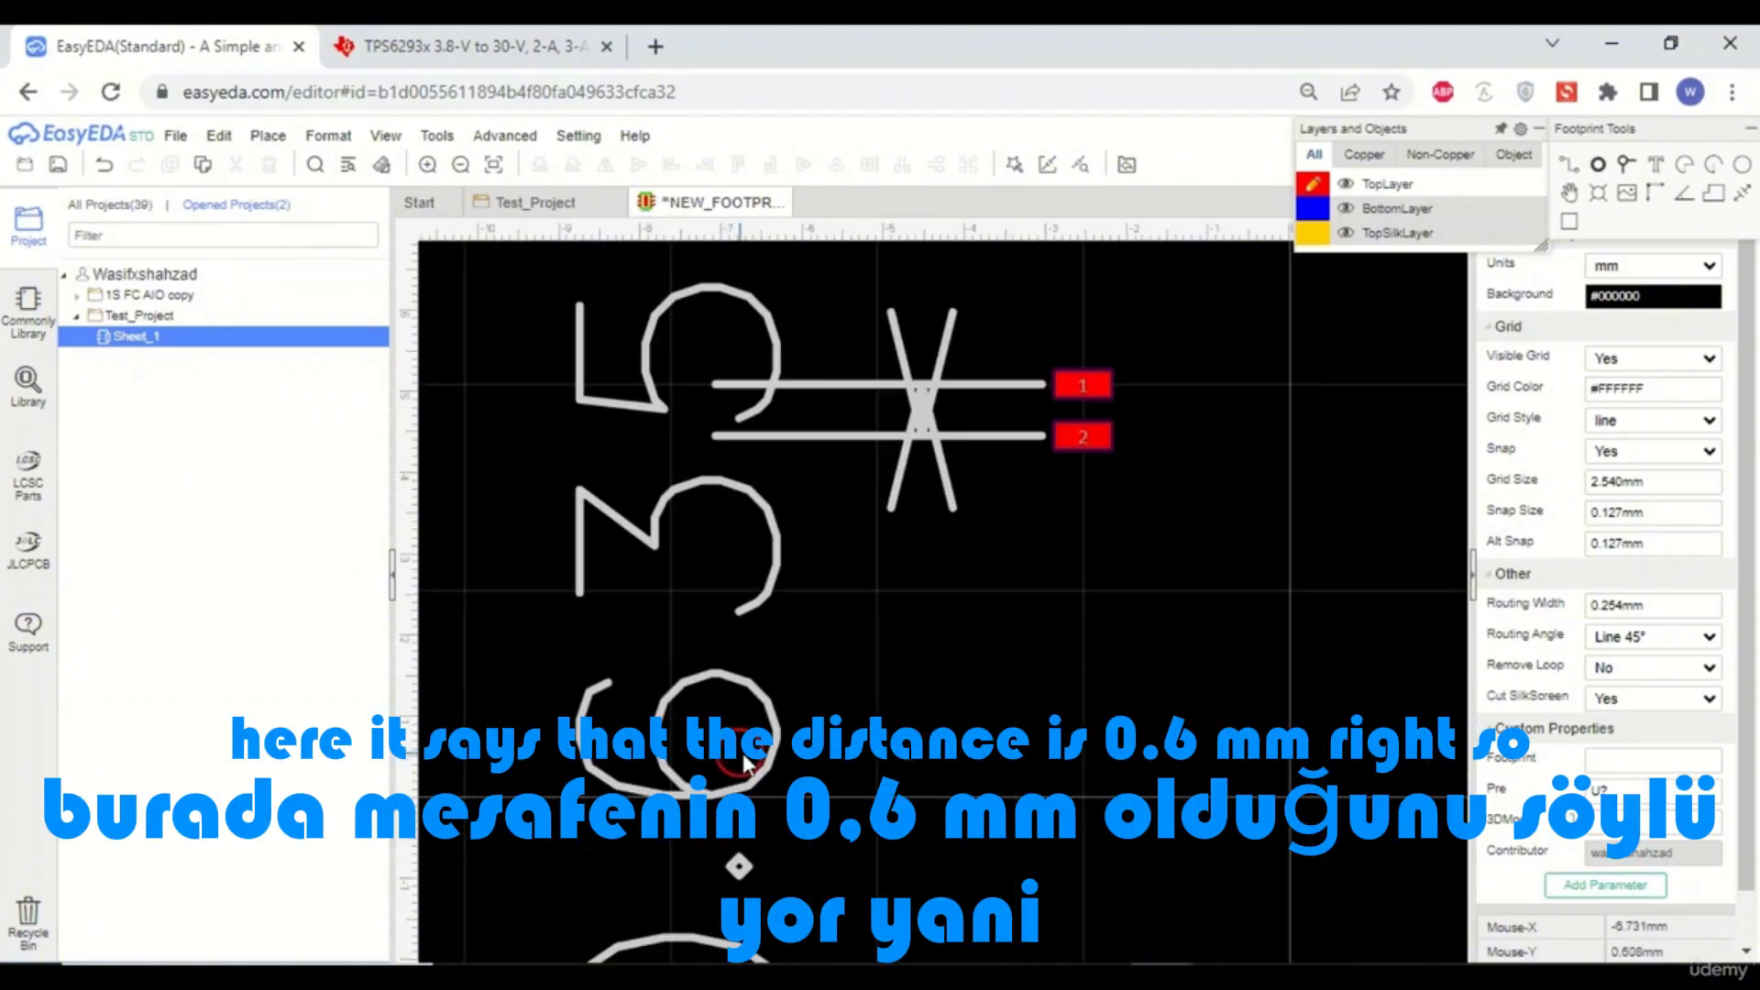
pyautogui.scroll(5, 967, 405)
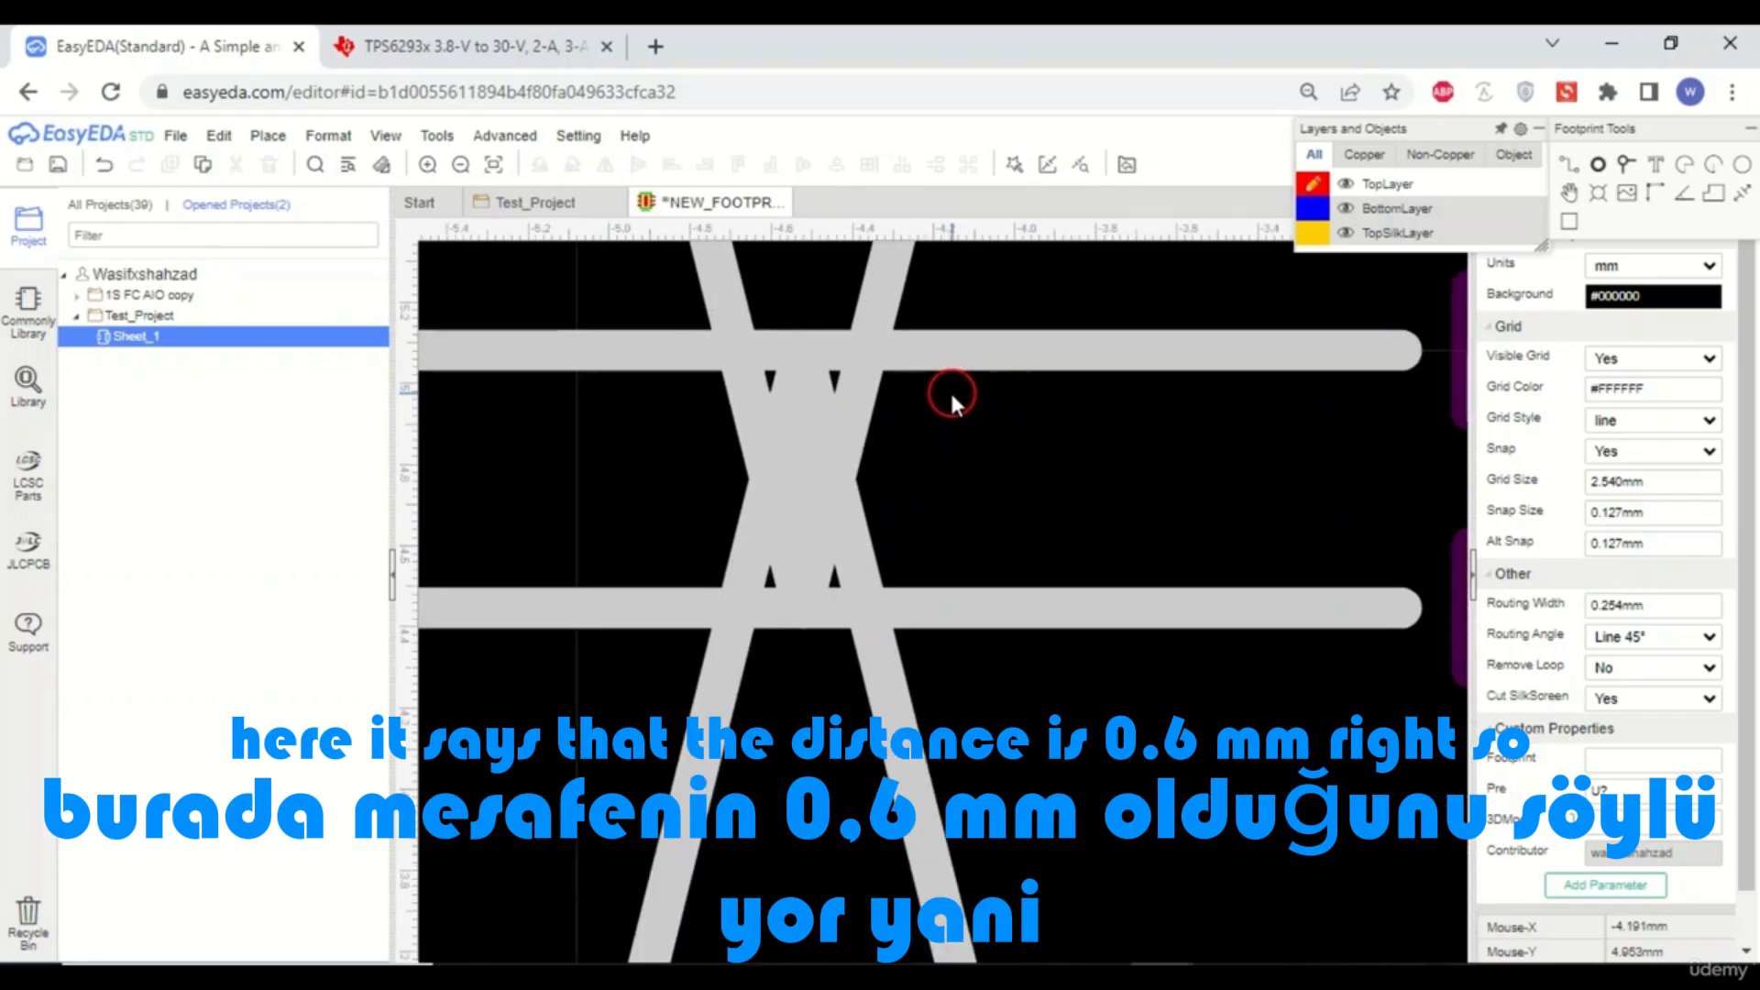
pyautogui.moveTo(885, 623)
pyautogui.mouseDown()
pyautogui.moveTo(801, 609)
pyautogui.moveTo(802, 561)
pyautogui.mouseUp()
pyautogui.scroll(-5, 803, 565)
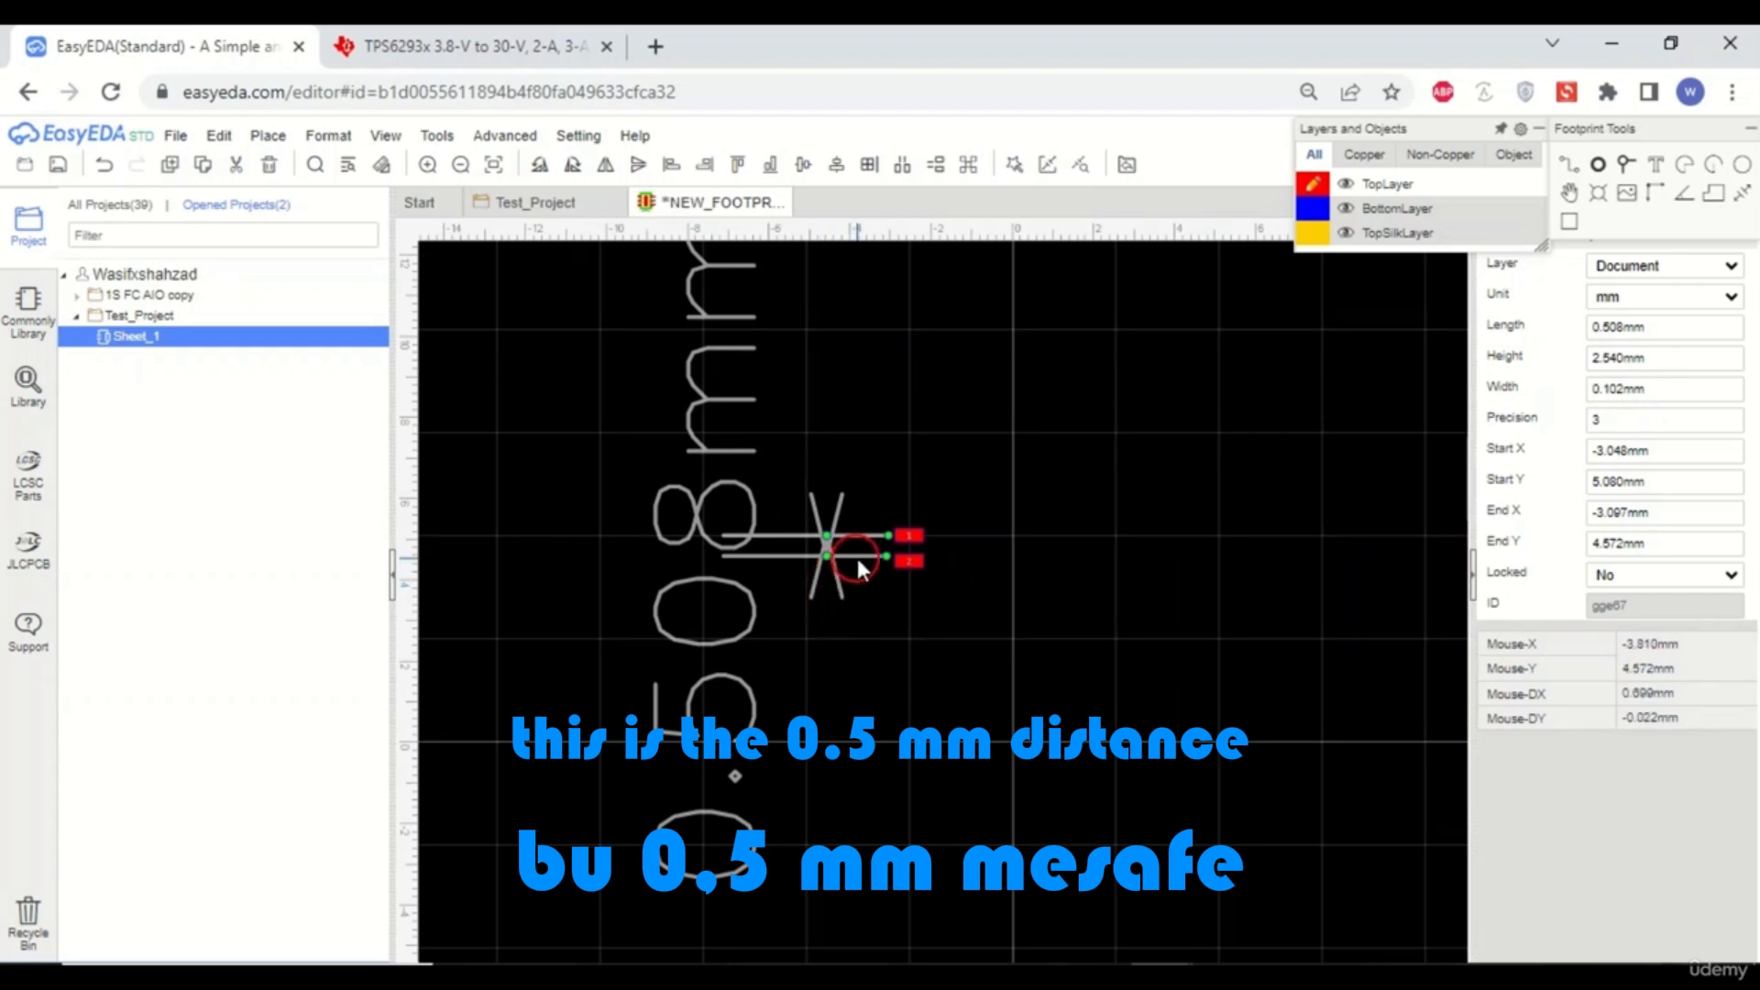
# - Move pad 2 up to Y 4.572 mm so it sits 0.508 mm below pad 1
pyautogui.scroll(5, 917, 564)
pyautogui.click(1157, 576)
pyautogui.moveTo(1158, 575); pyautogui.dragTo(1158, 547)
pyautogui.scroll(-3, 1159, 549)
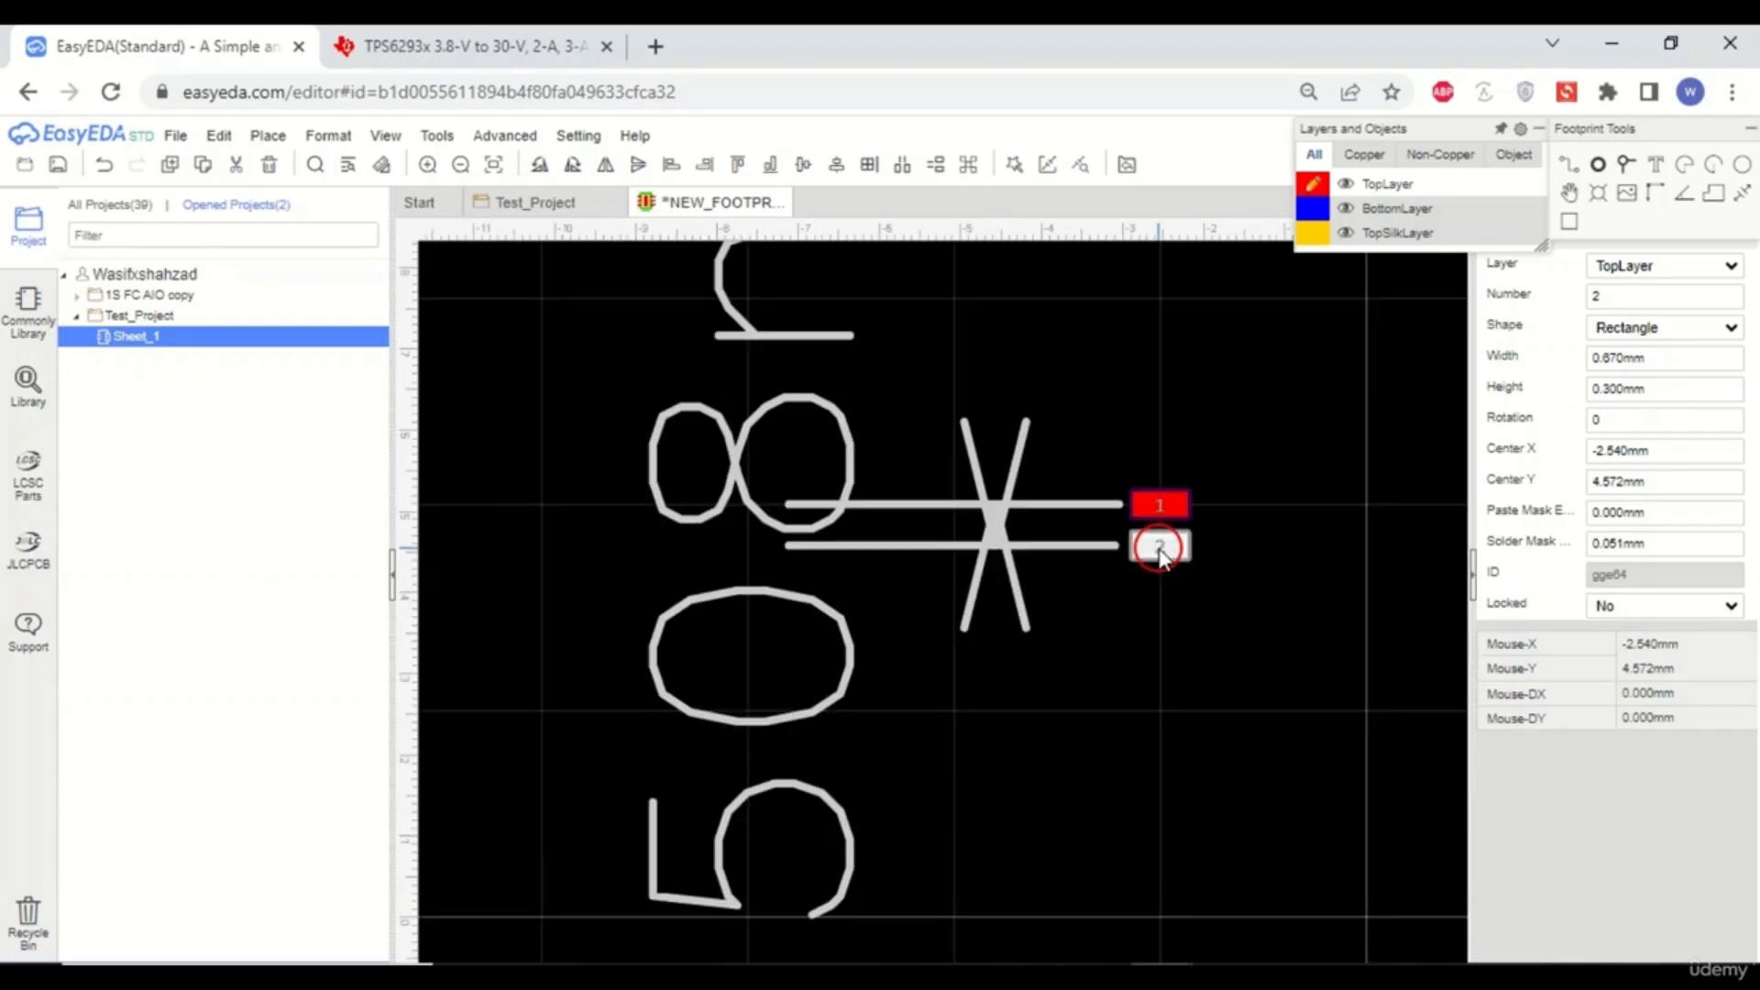
pyautogui.click(730, 657)
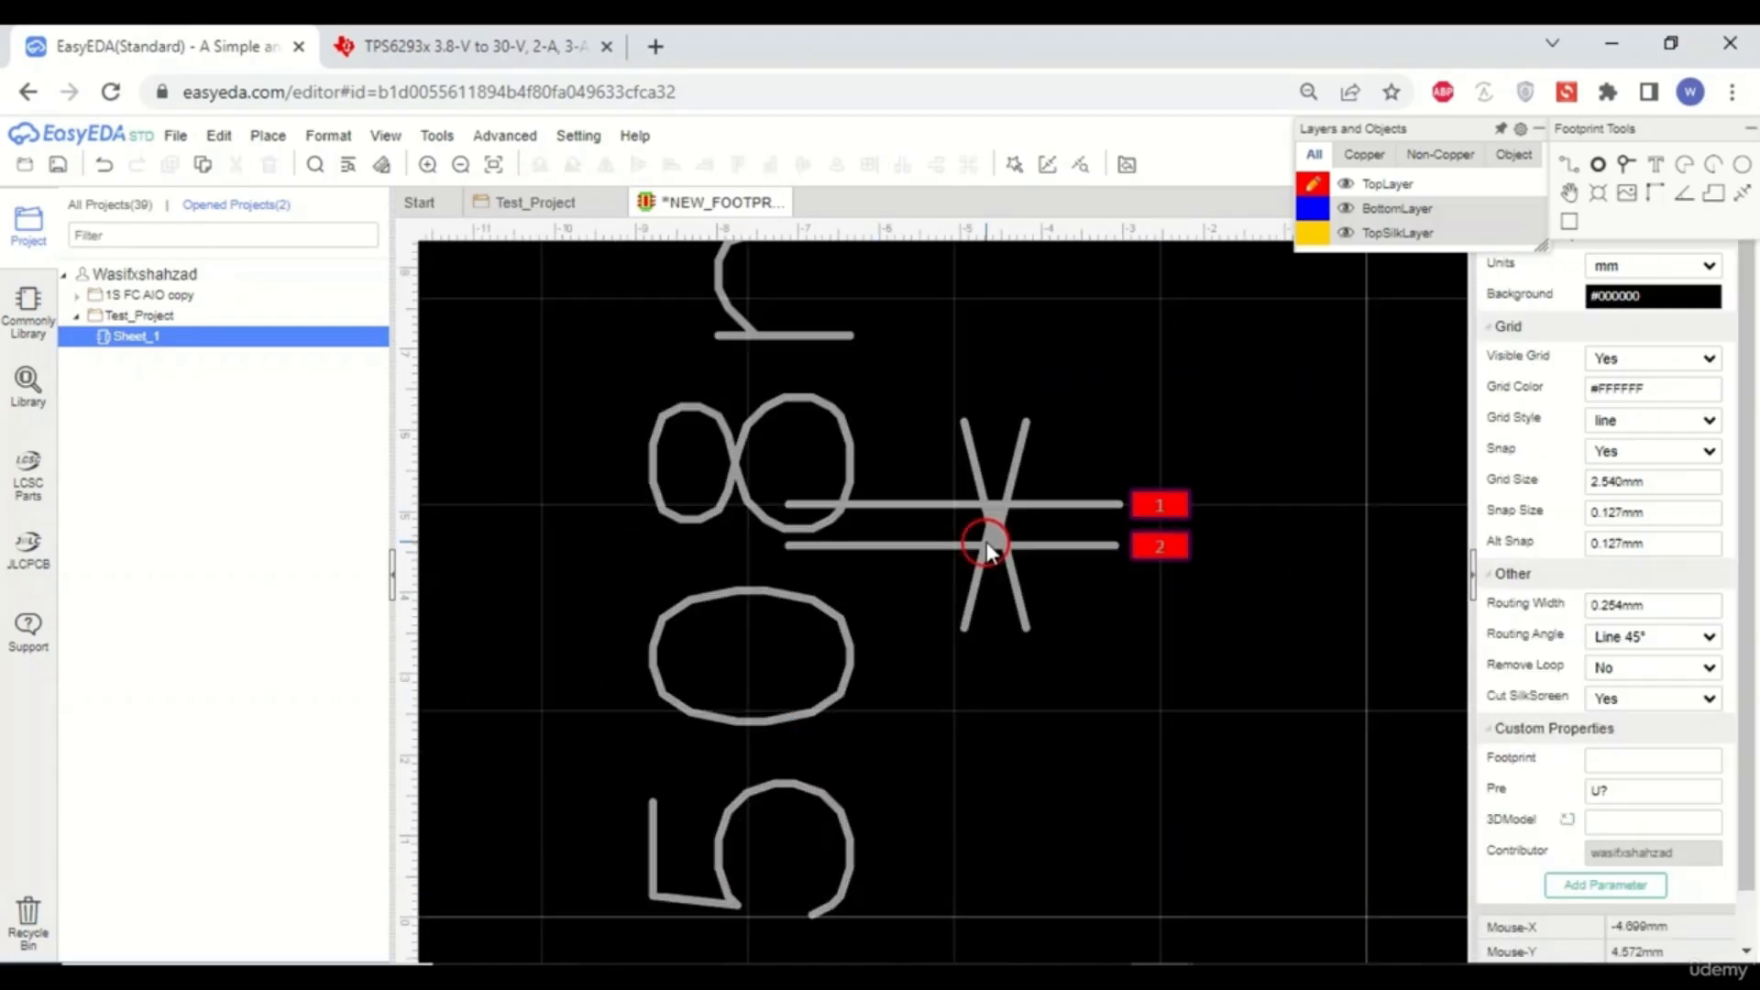
pyautogui.scroll(-2, 1053, 550)
pyautogui.scroll(4, 1061, 567)
pyautogui.scroll(3, 1113, 507)
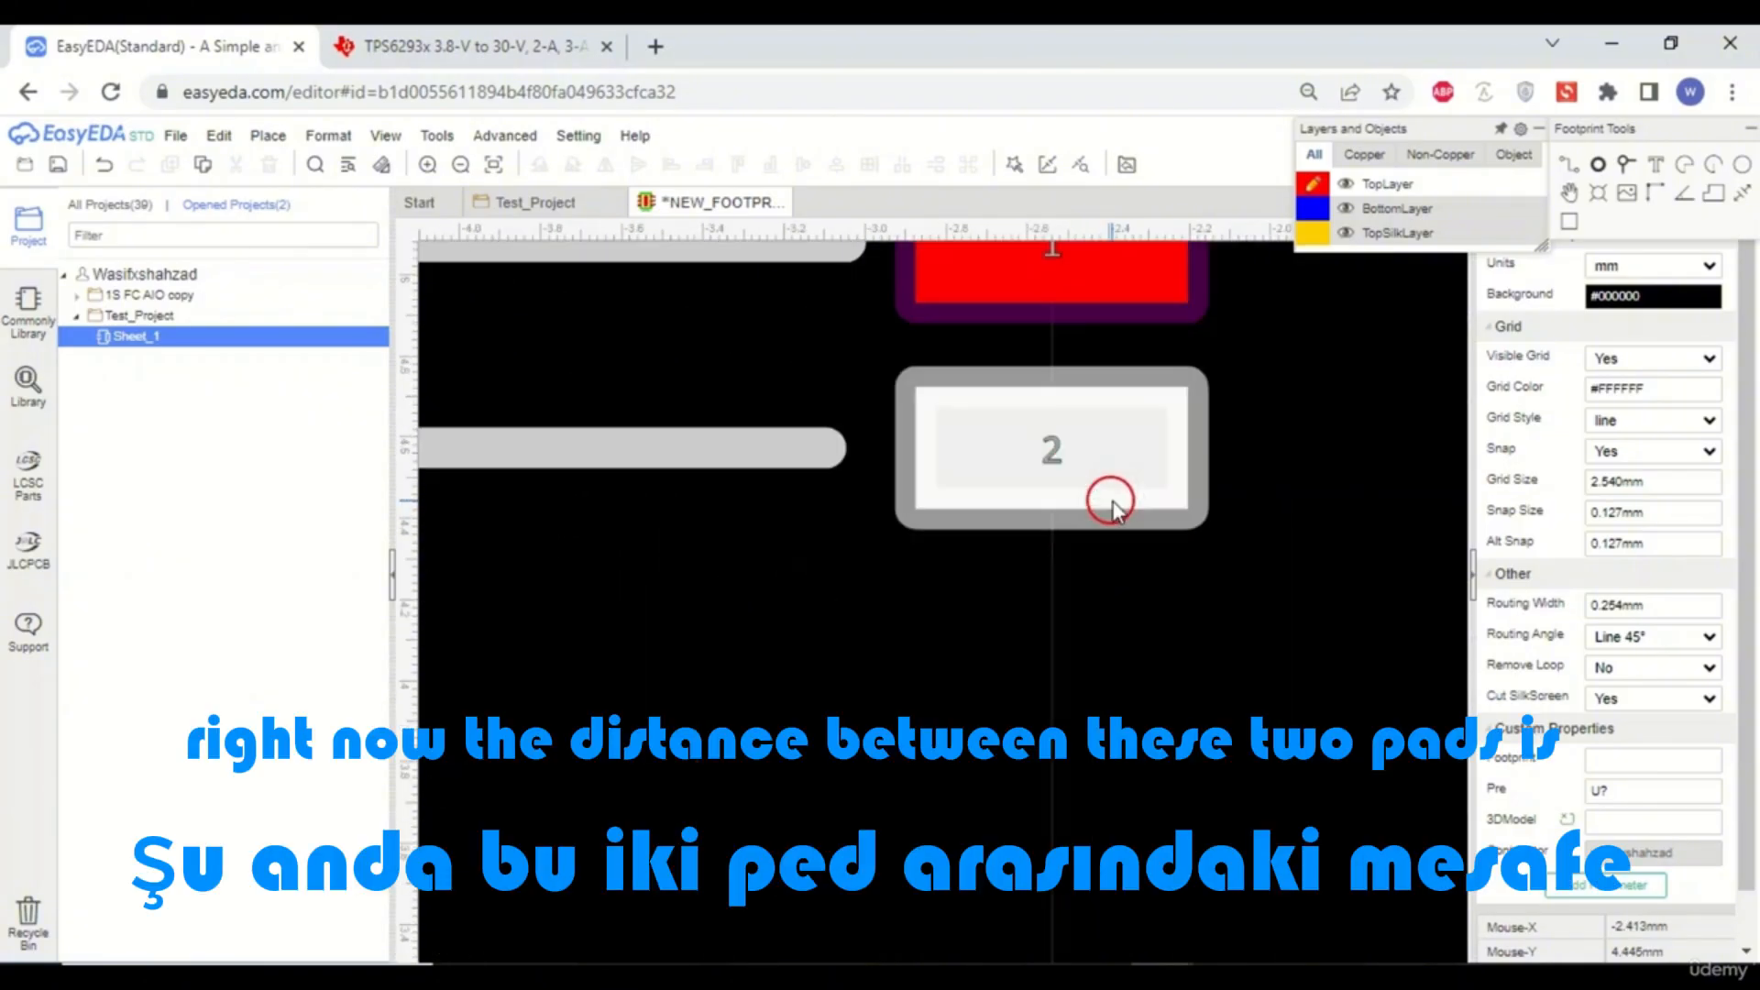
pyautogui.scroll(-3, 1113, 507)
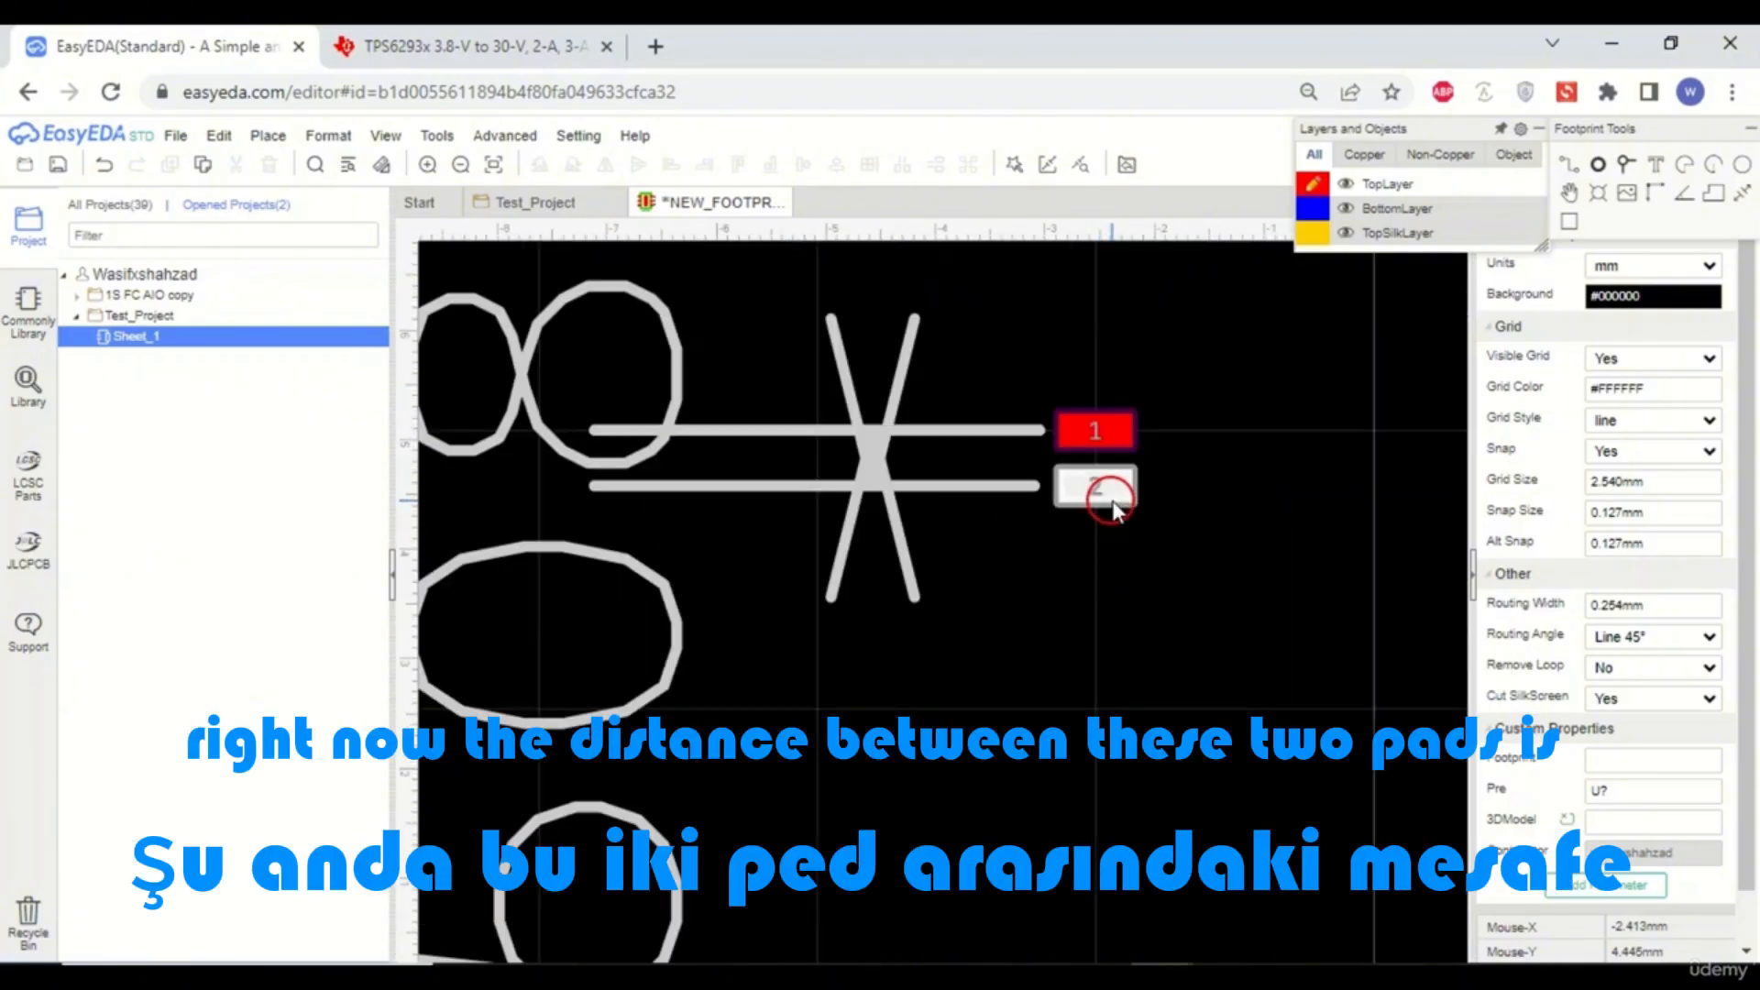
pyautogui.scroll(-2, 1085, 532)
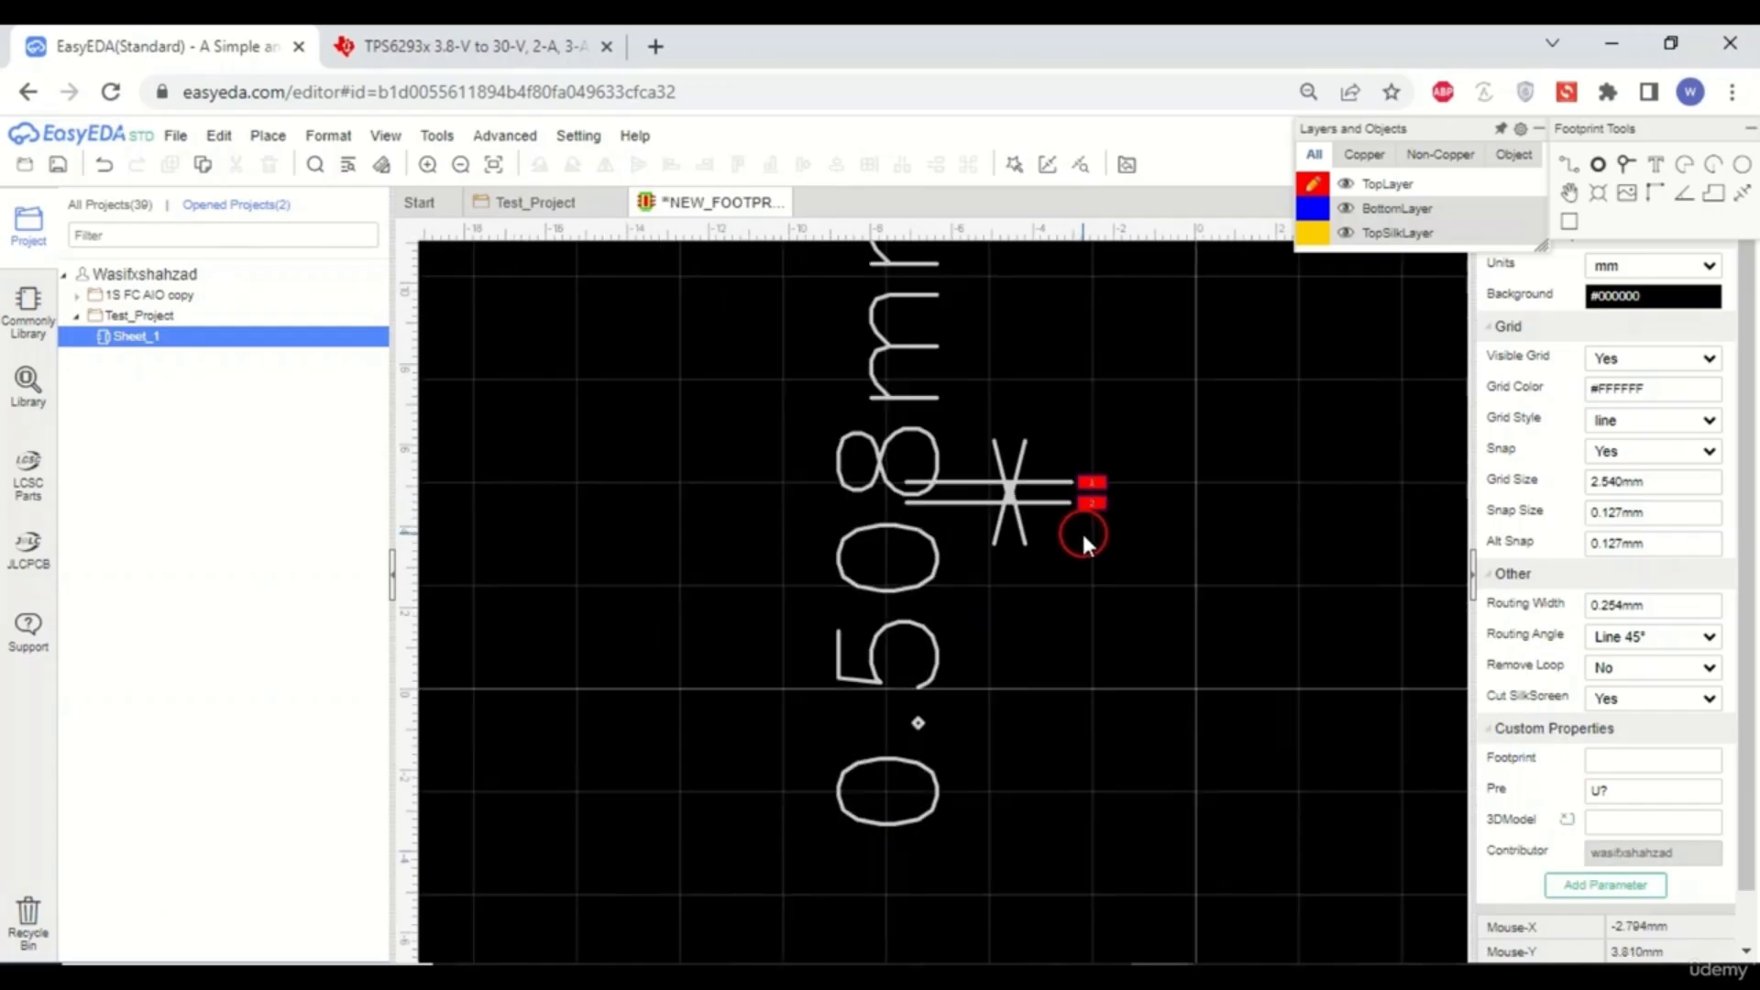
# - Copy pad 2 and paste a duplicate directly below it at Y 4.064 mm
pyautogui.scroll(-2, 723, 613)
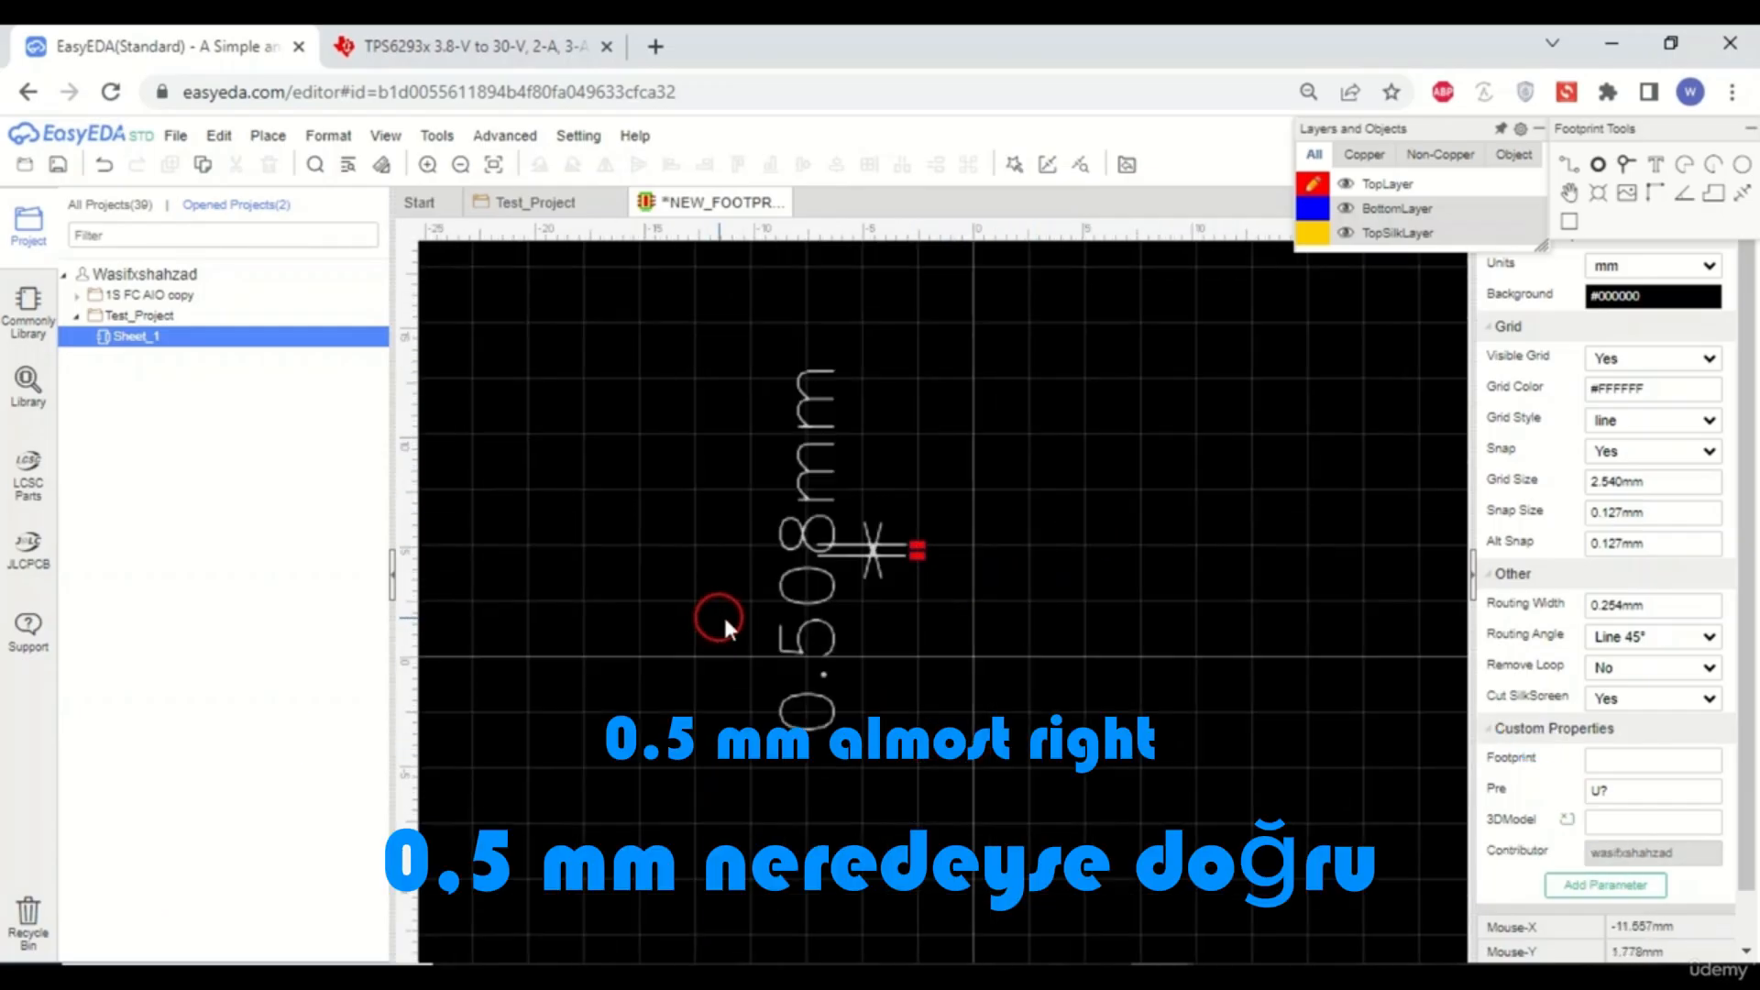
pyautogui.scroll(6, 939, 590)
pyautogui.scroll(-1, 841, 408)
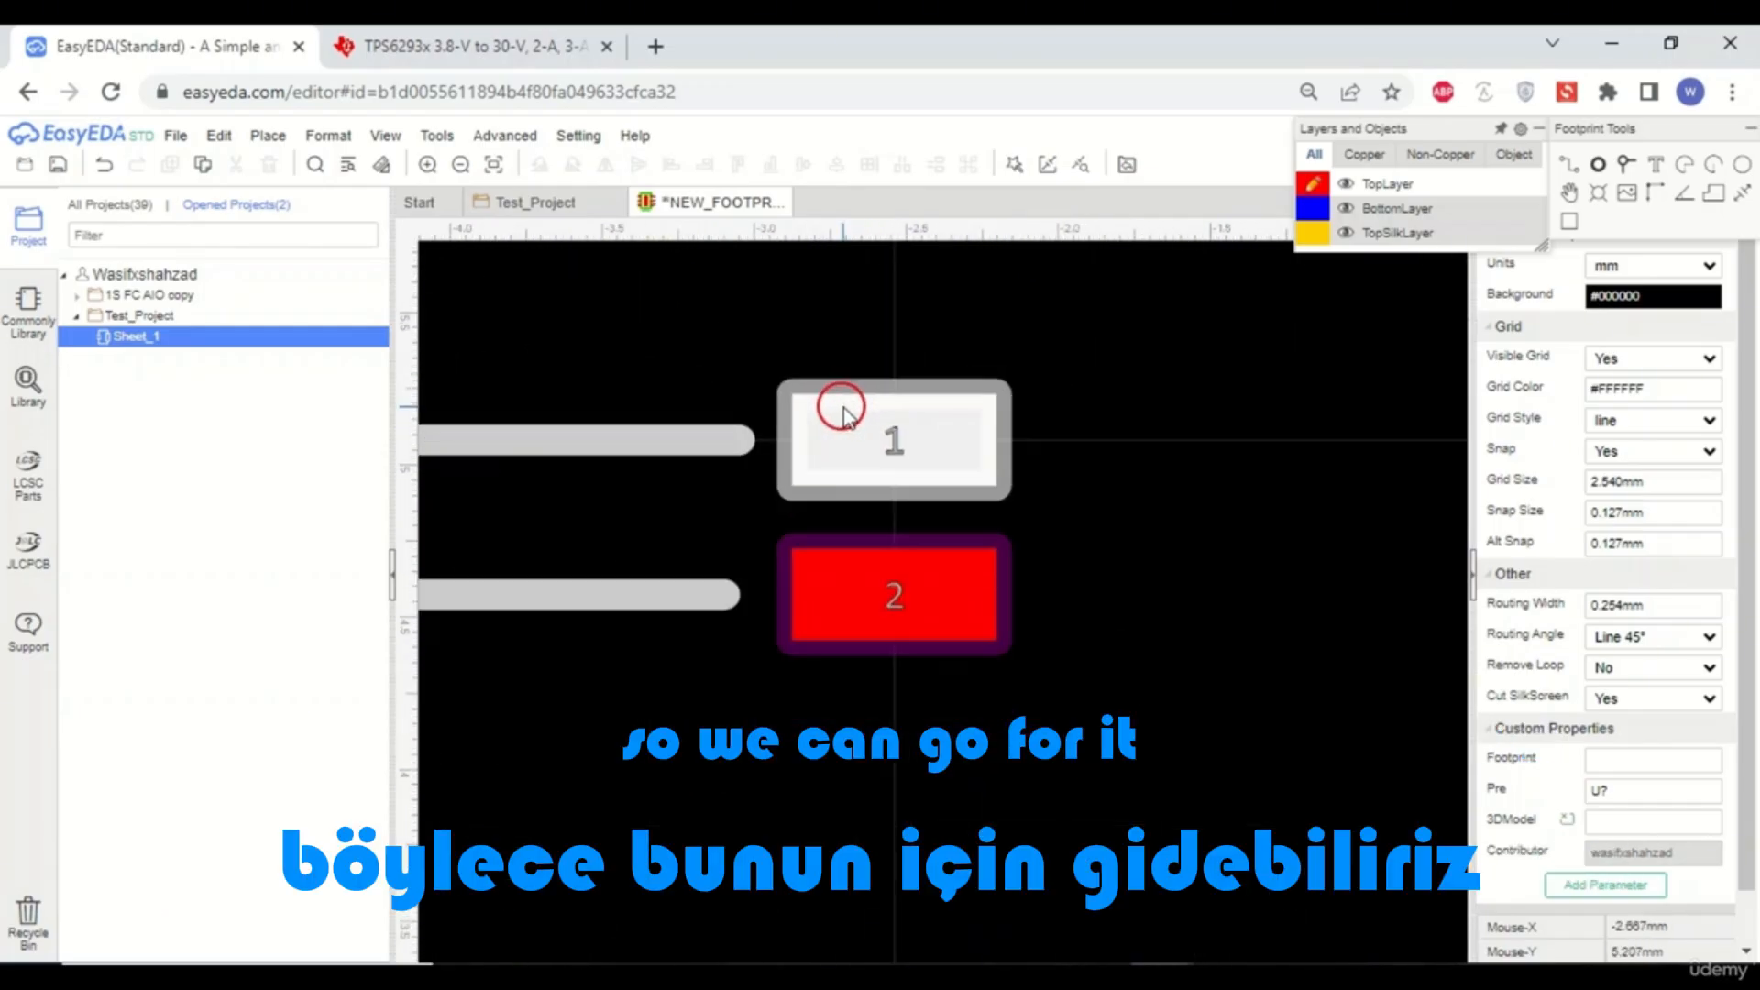
pyautogui.click(895, 591)
pyautogui.rightClick(897, 590)
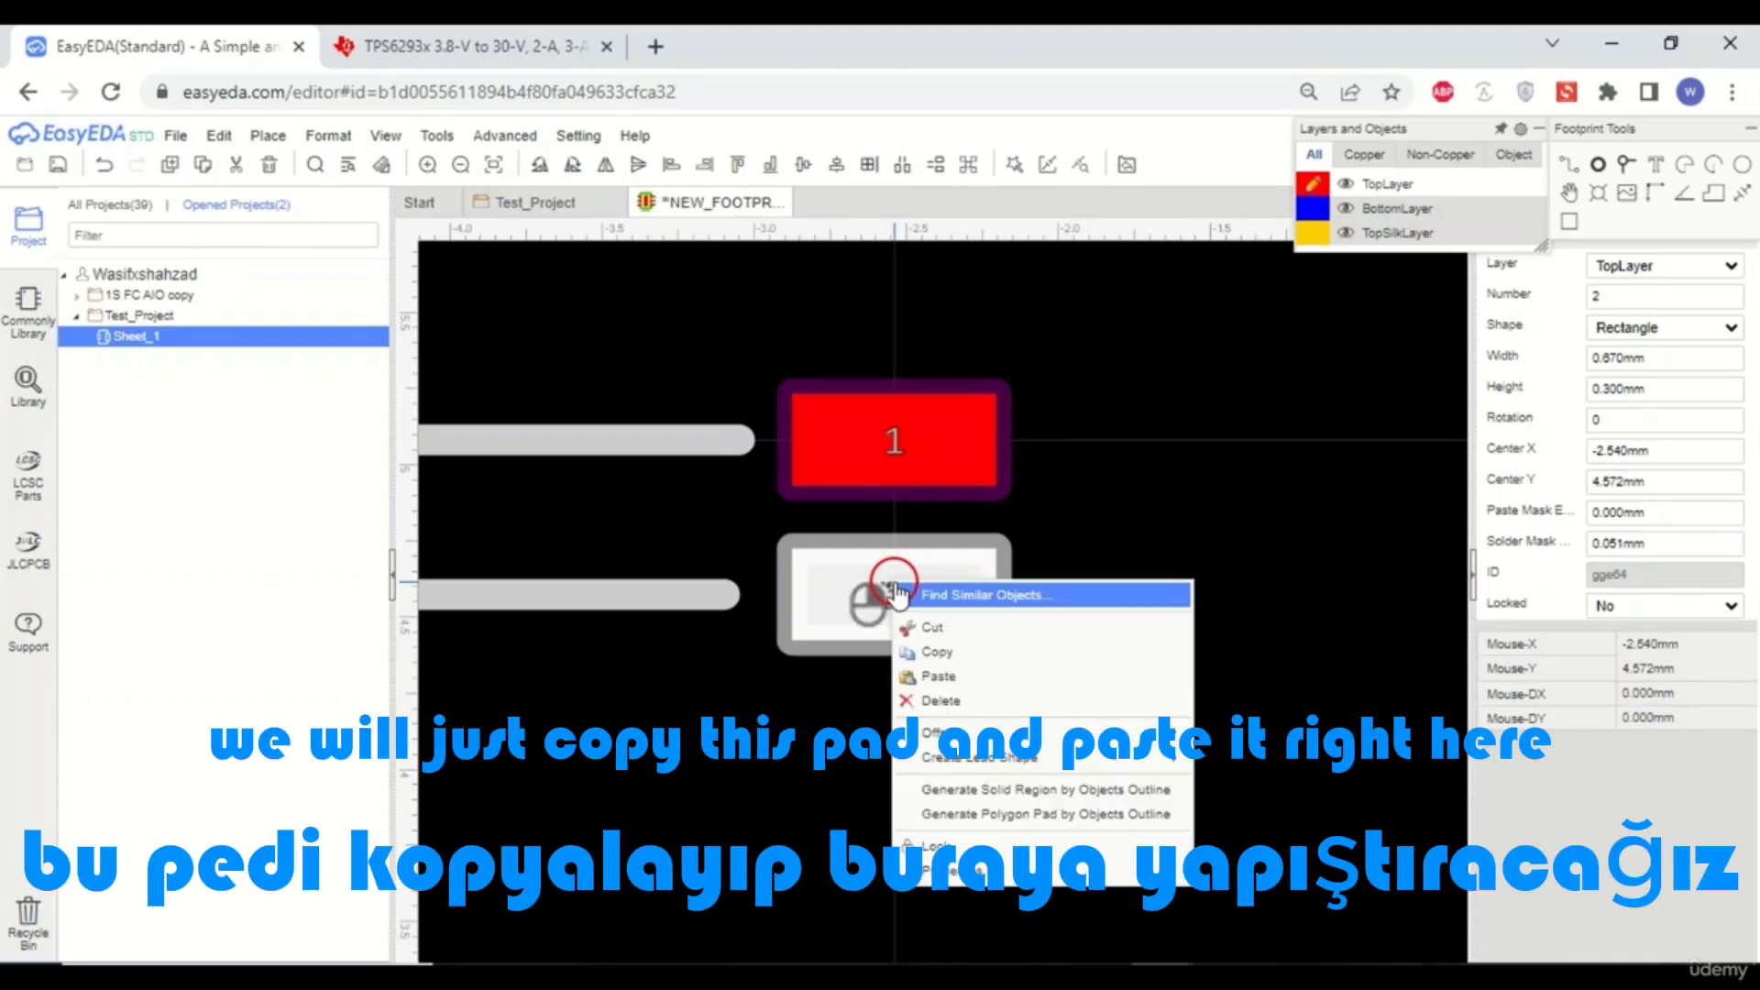
pyautogui.click(917, 651)
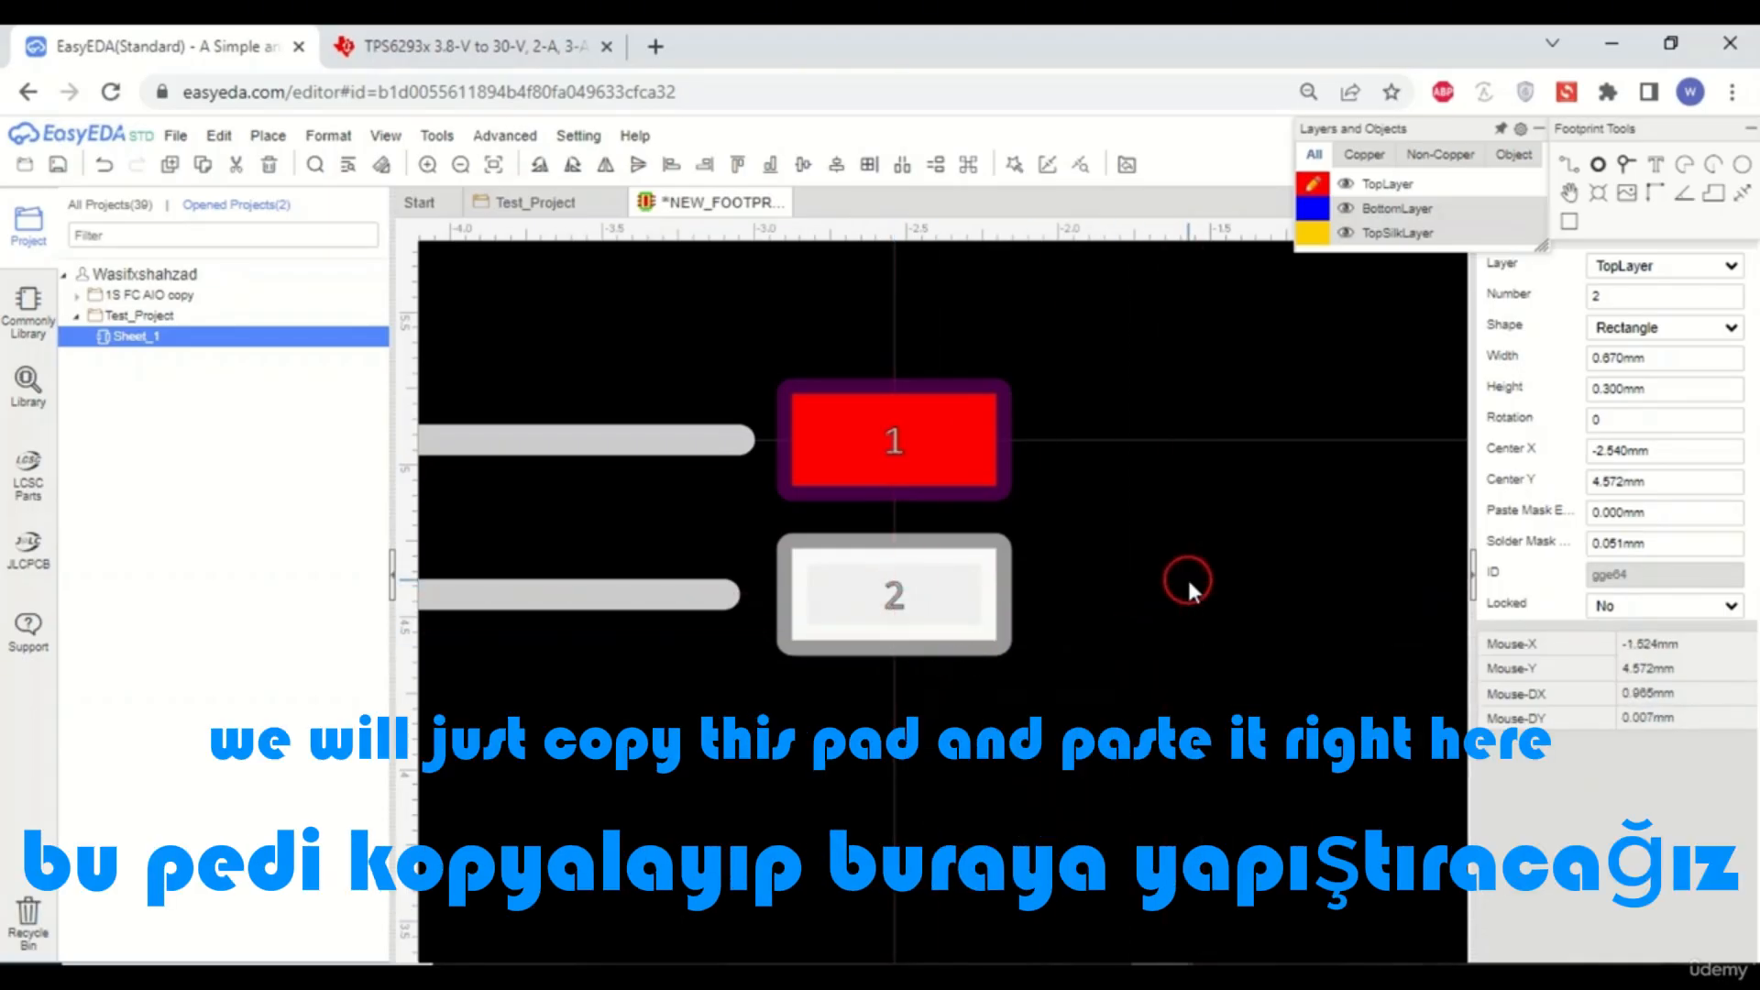
pyautogui.rightClick(1186, 586)
pyautogui.click(1207, 676)
pyautogui.click(915, 759)
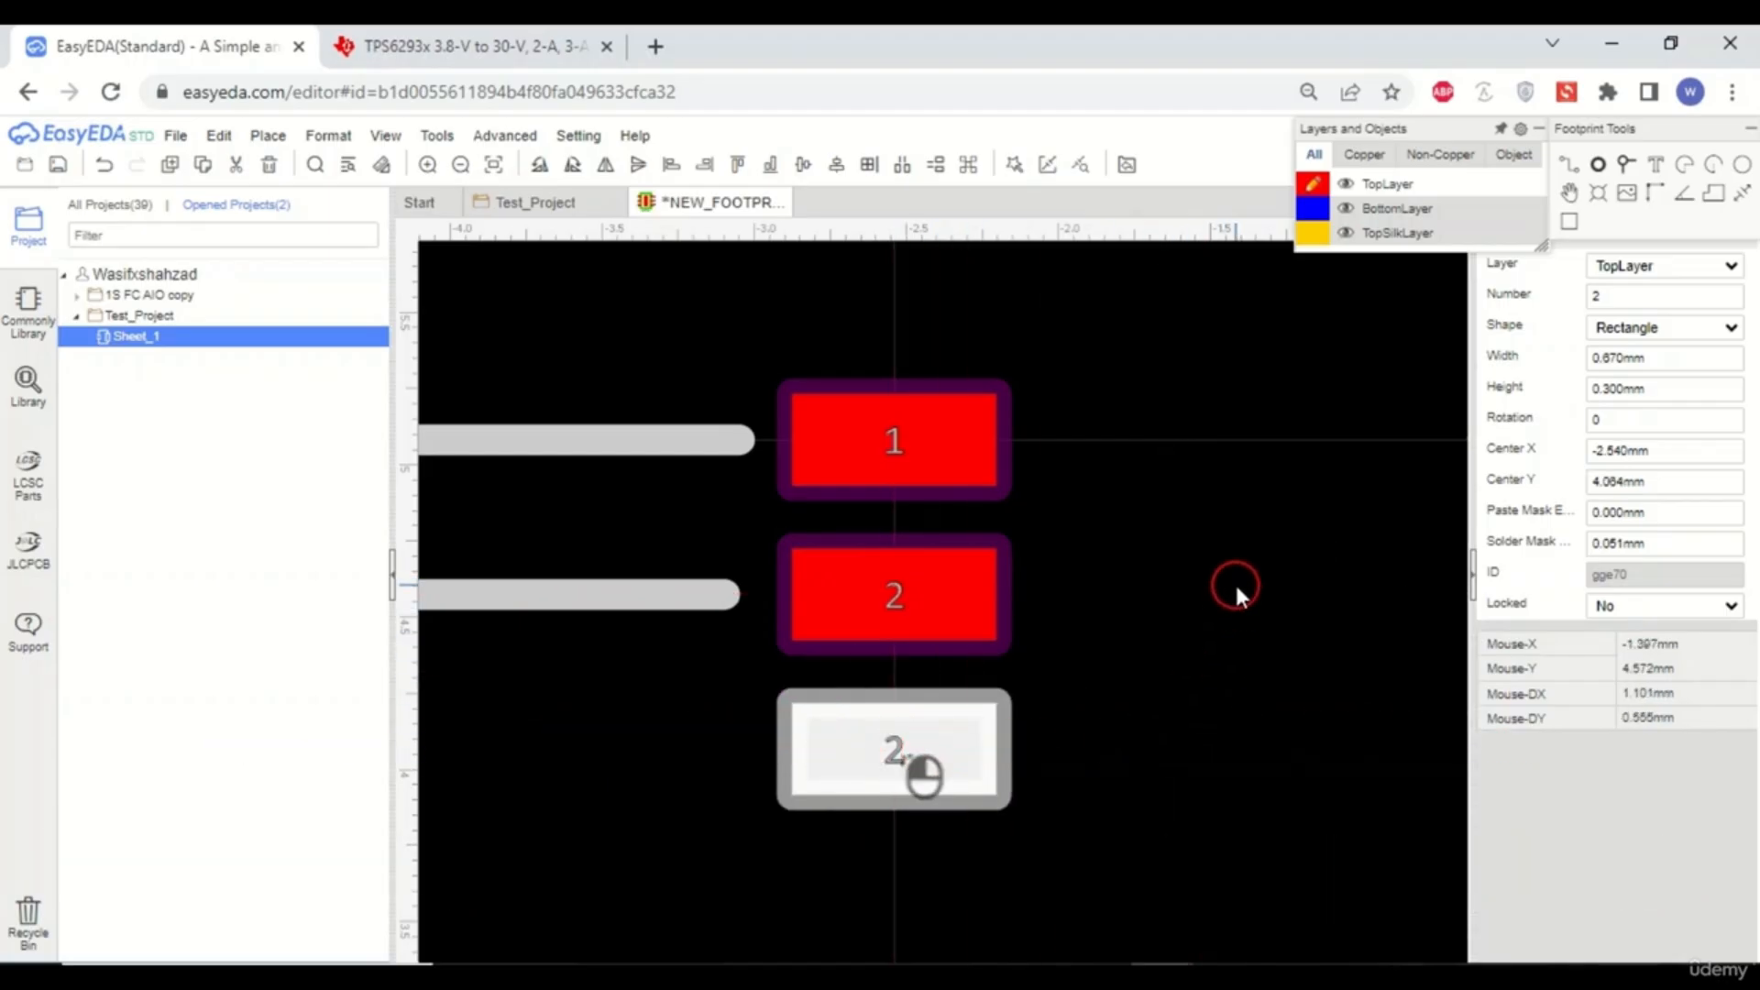
# - Paste another pad duplicate below the last one at Y 3.556 mm
pyautogui.click(1227, 549)
pyautogui.rightClick(1226, 548)
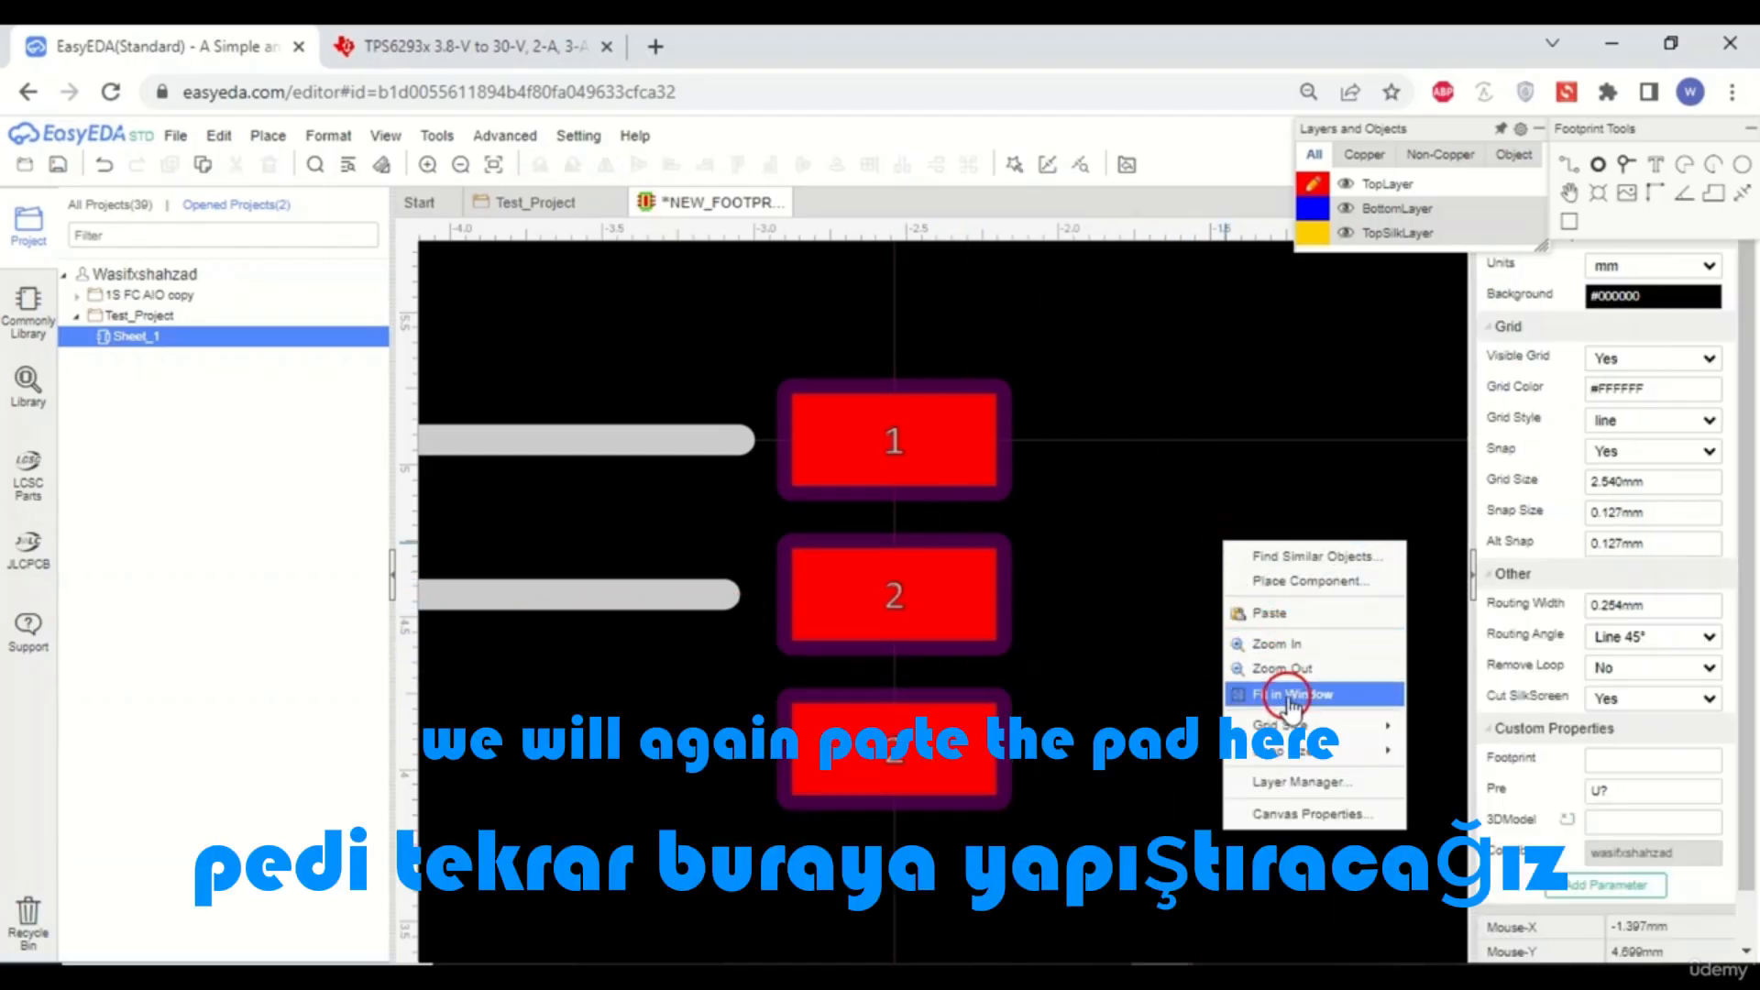
pyautogui.click(1269, 612)
pyautogui.scroll(-4, 1258, 542)
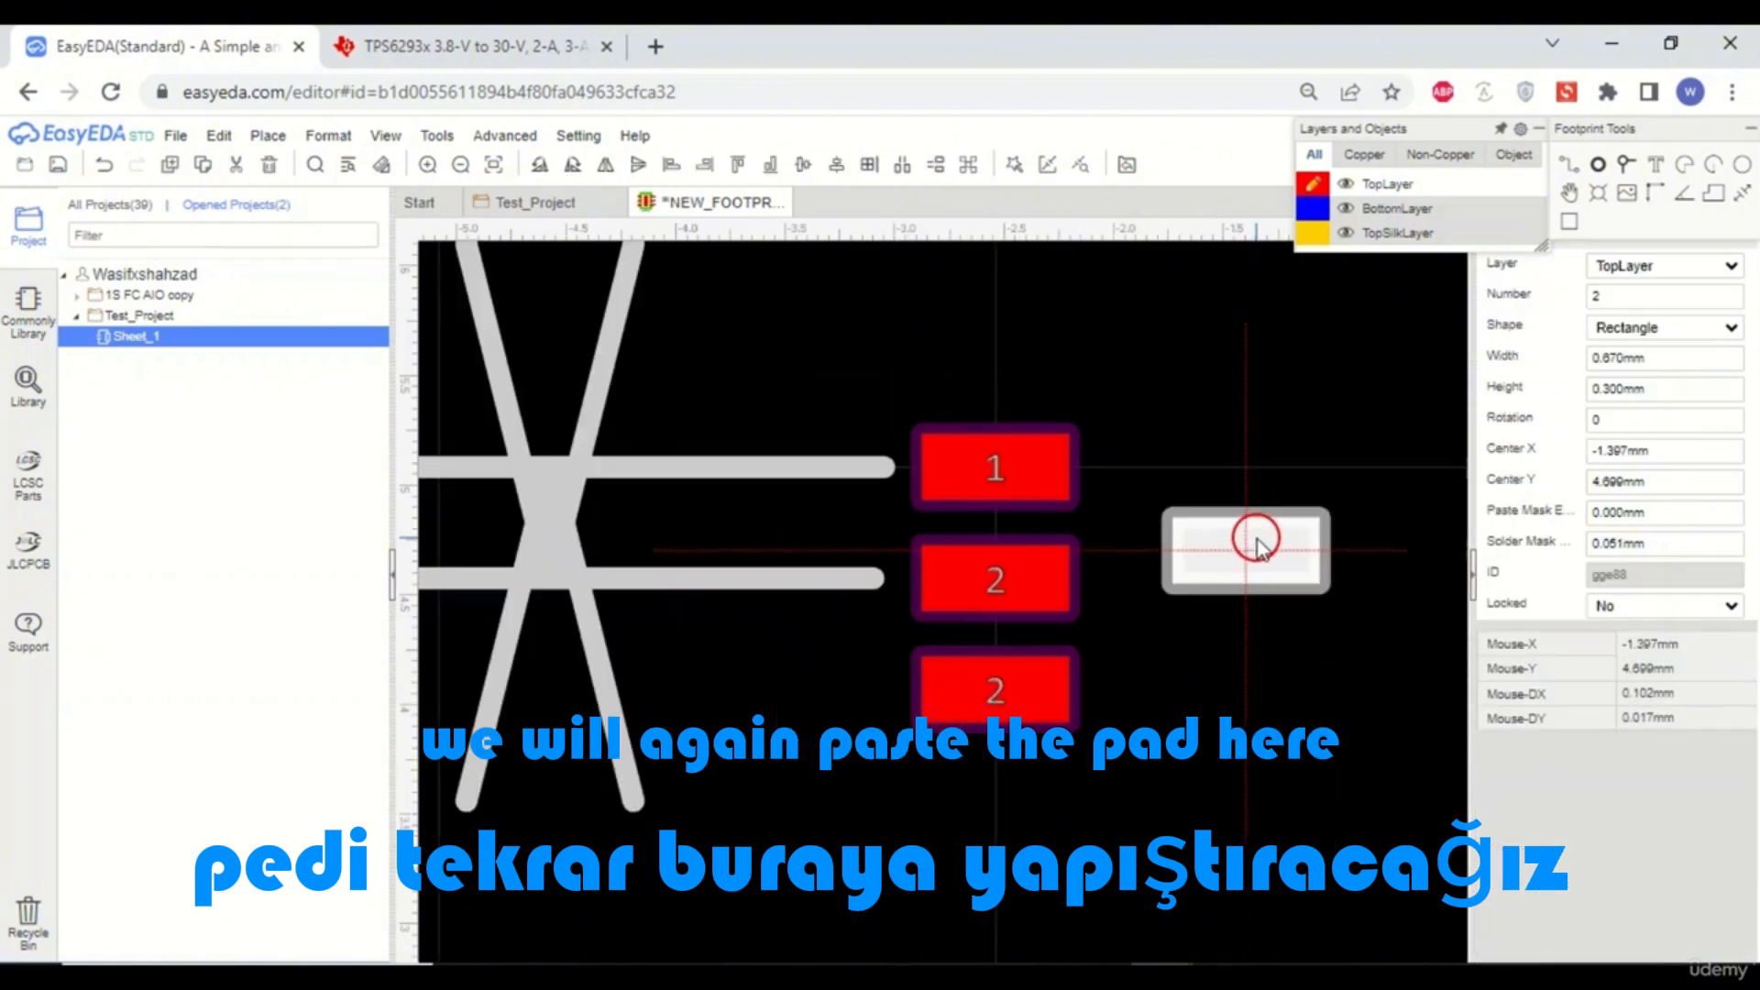
pyautogui.click(1073, 724)
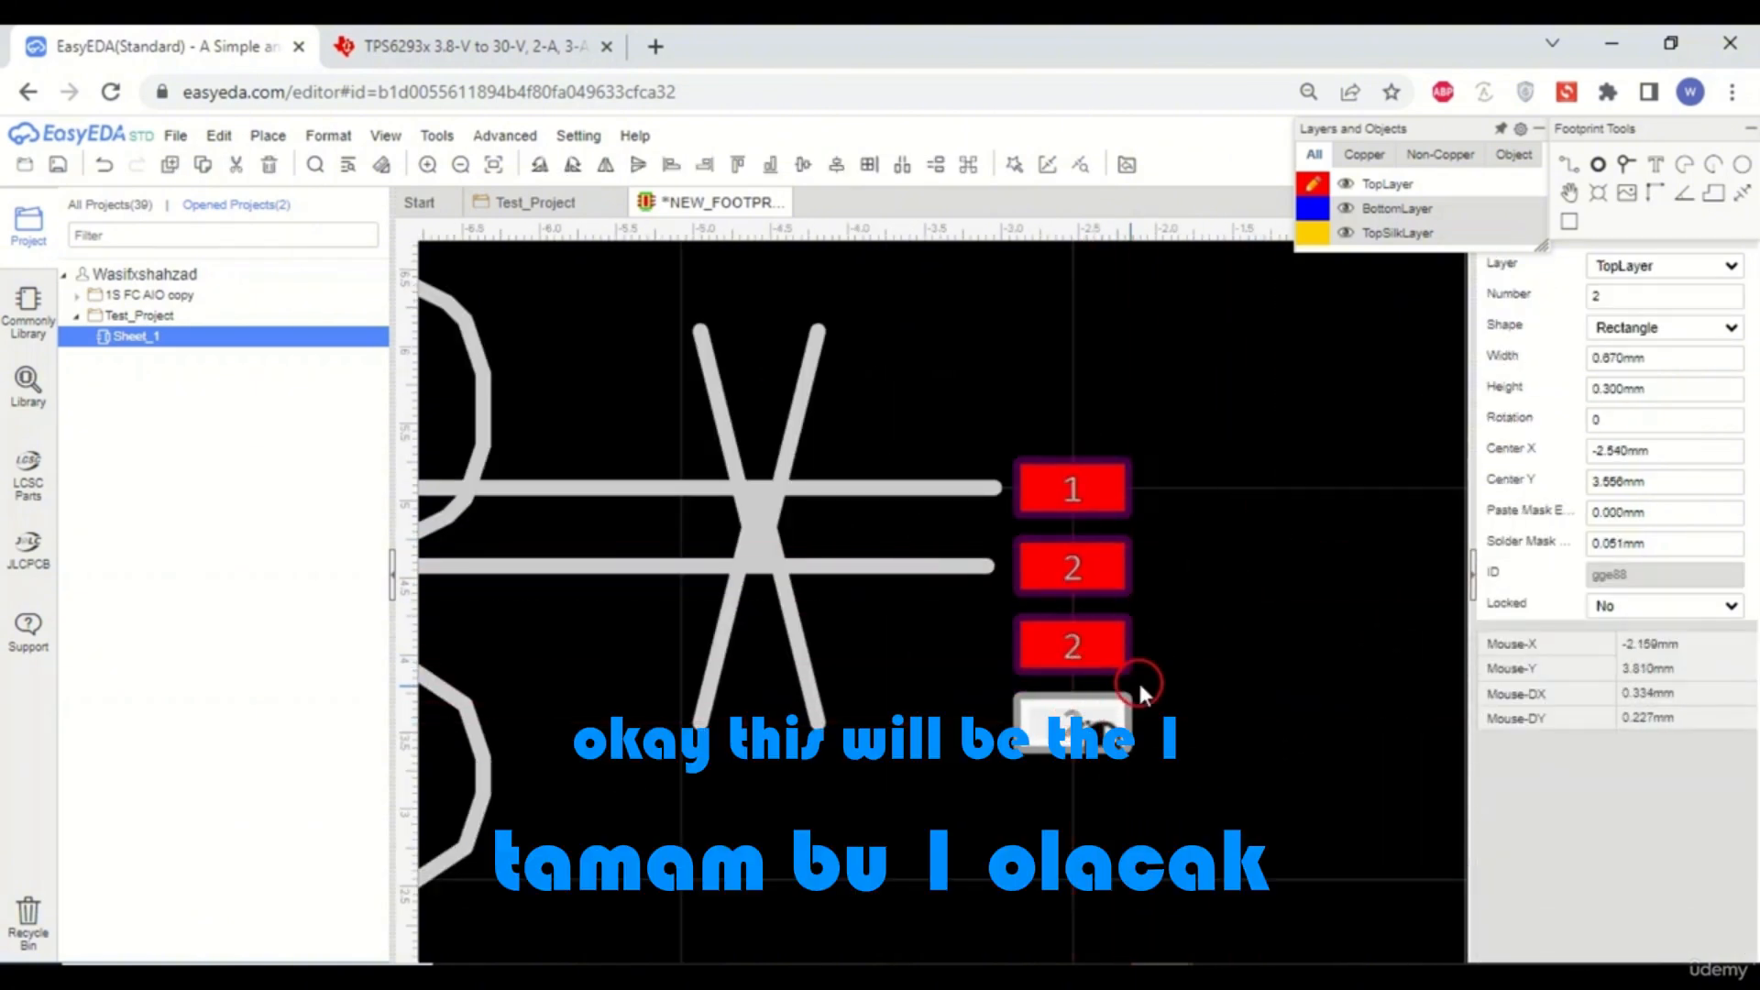
# - Change the third pad's number to 3
pyautogui.scroll(3, 1137, 680)
pyautogui.click(1197, 570)
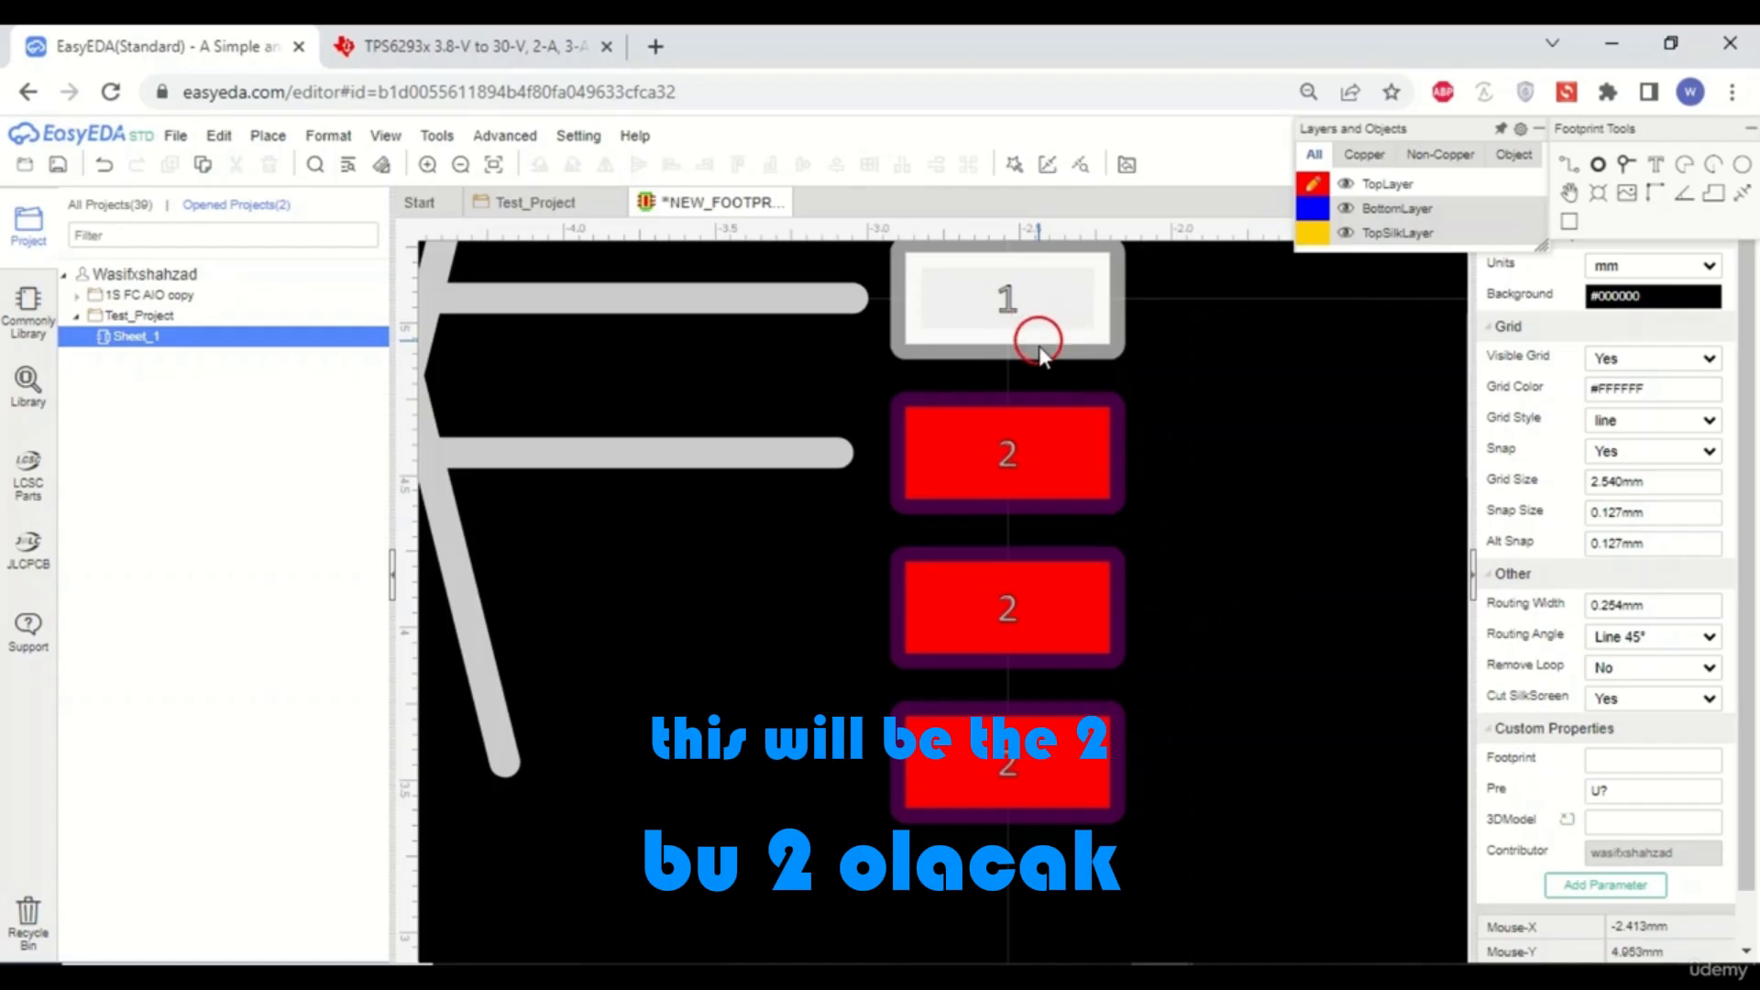
pyautogui.click(1032, 610)
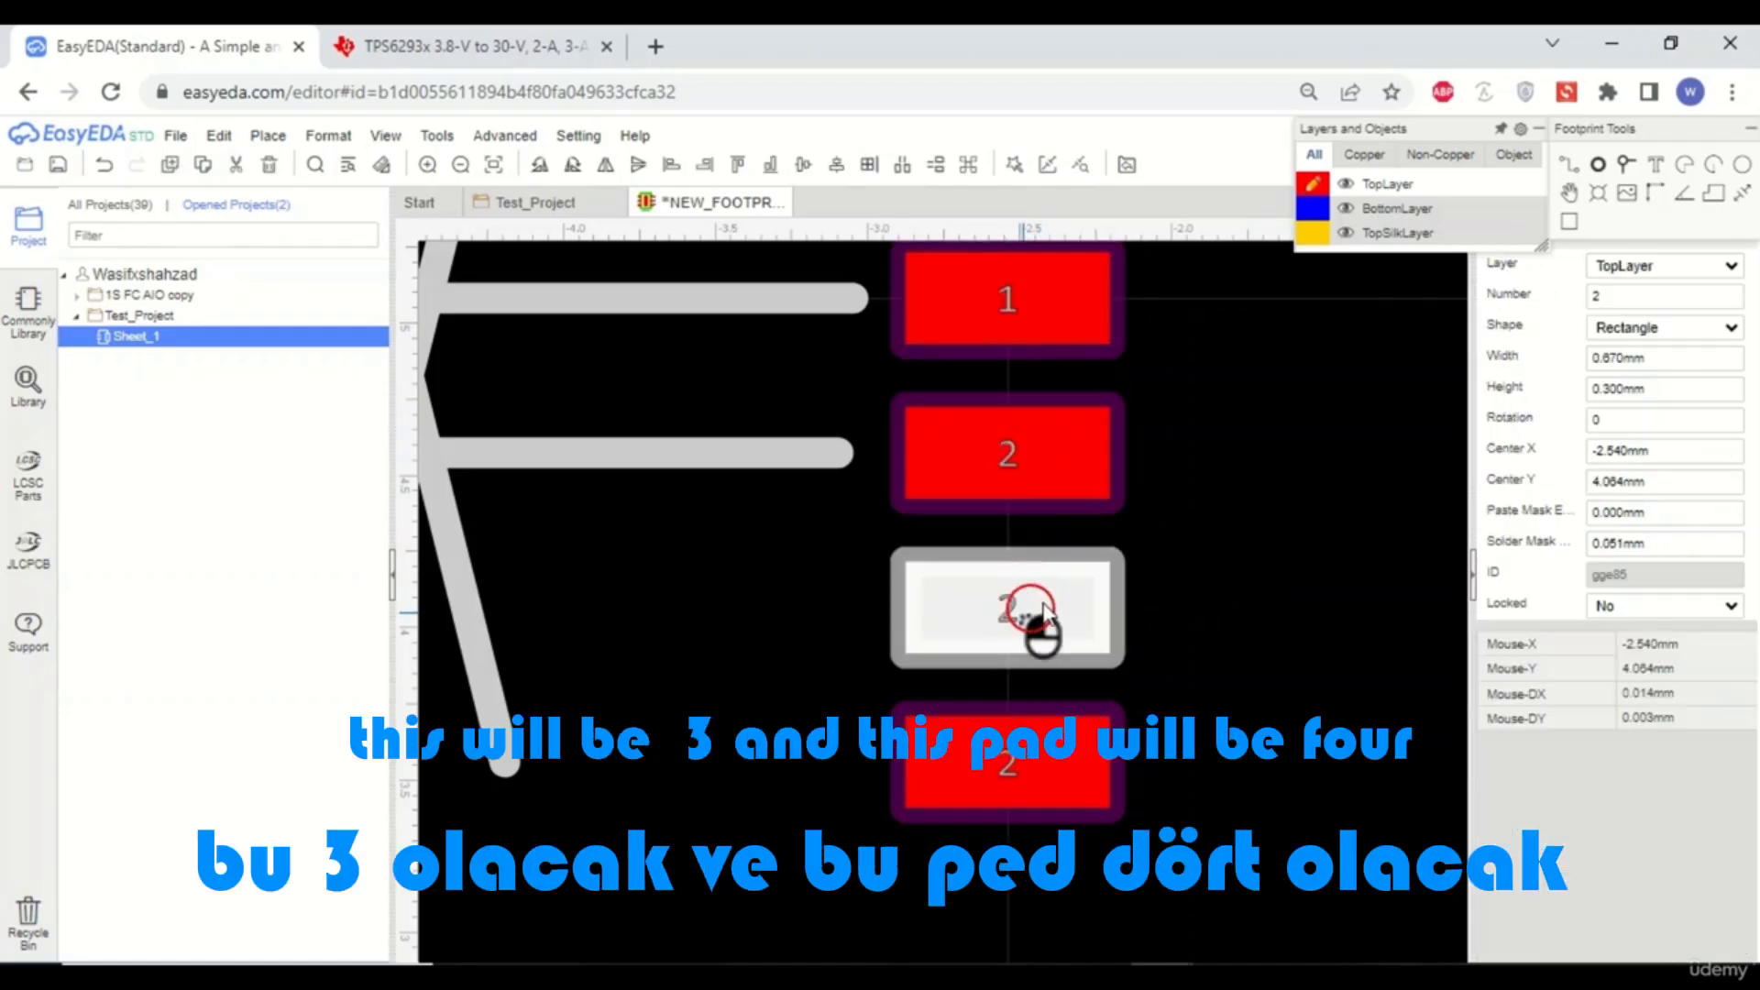
pyautogui.doubleClick(1619, 298)
pyautogui.write('3')
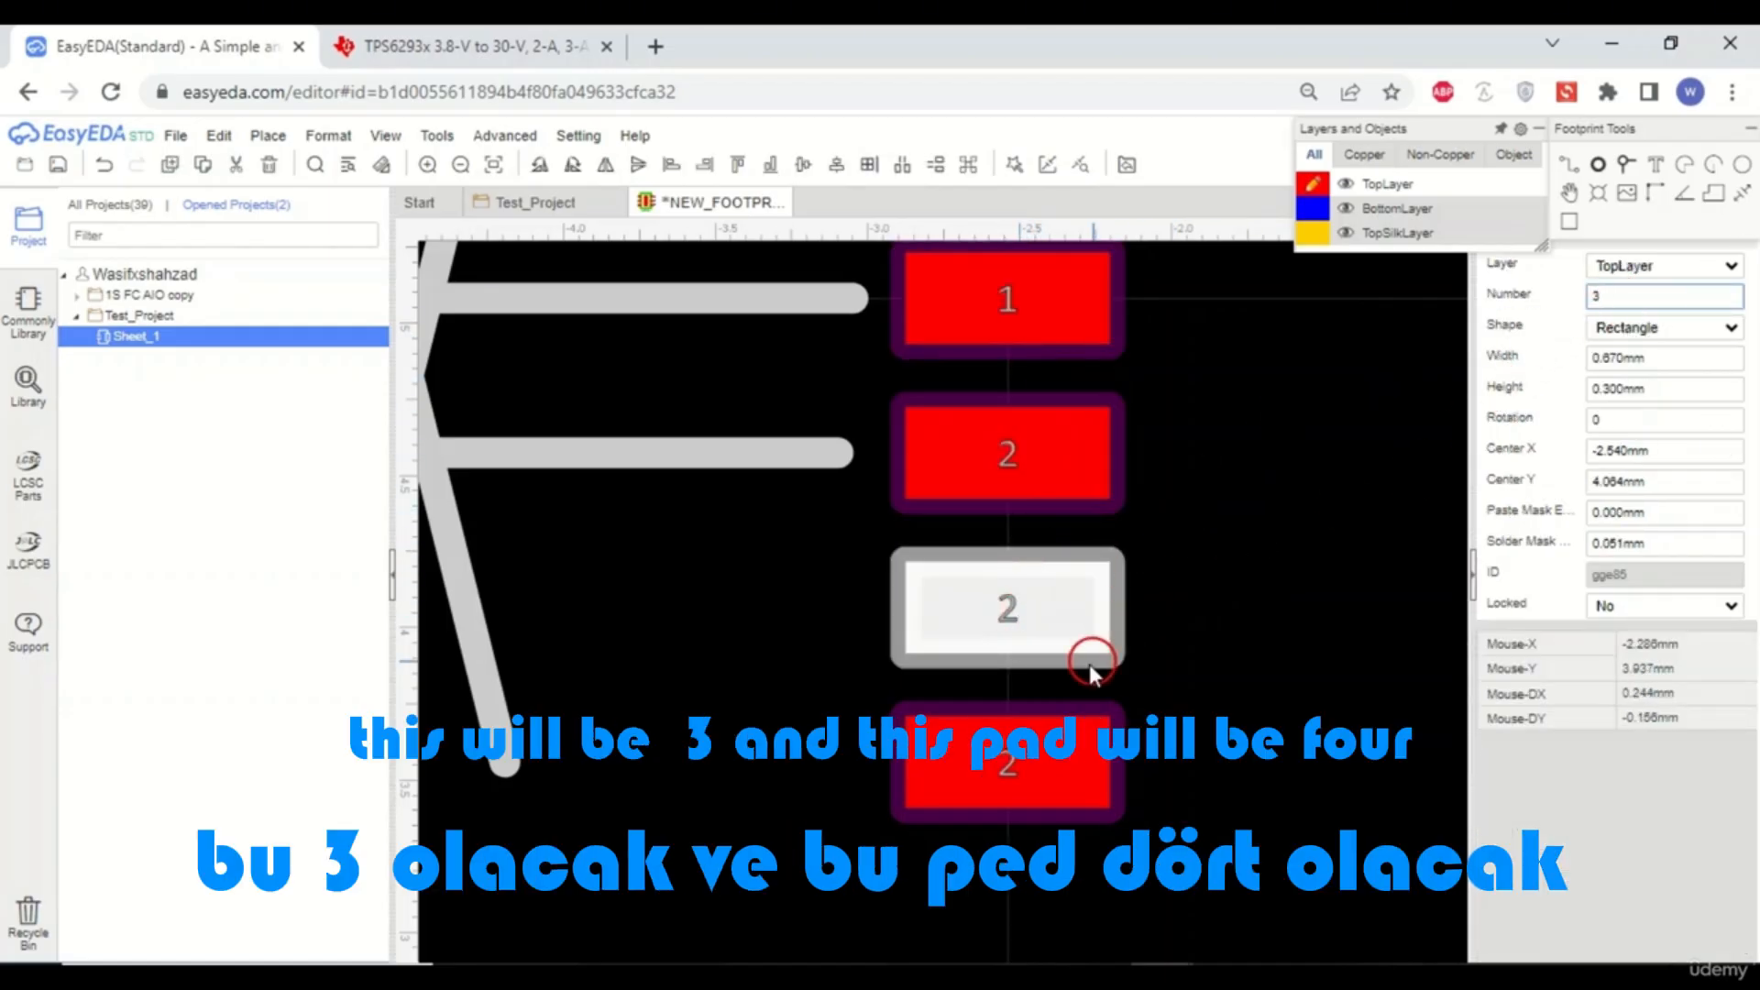
# - Change the fourth pad's number to 4
pyautogui.click(1013, 757)
pyautogui.click(1628, 301)
pyautogui.doubleClick(1628, 301)
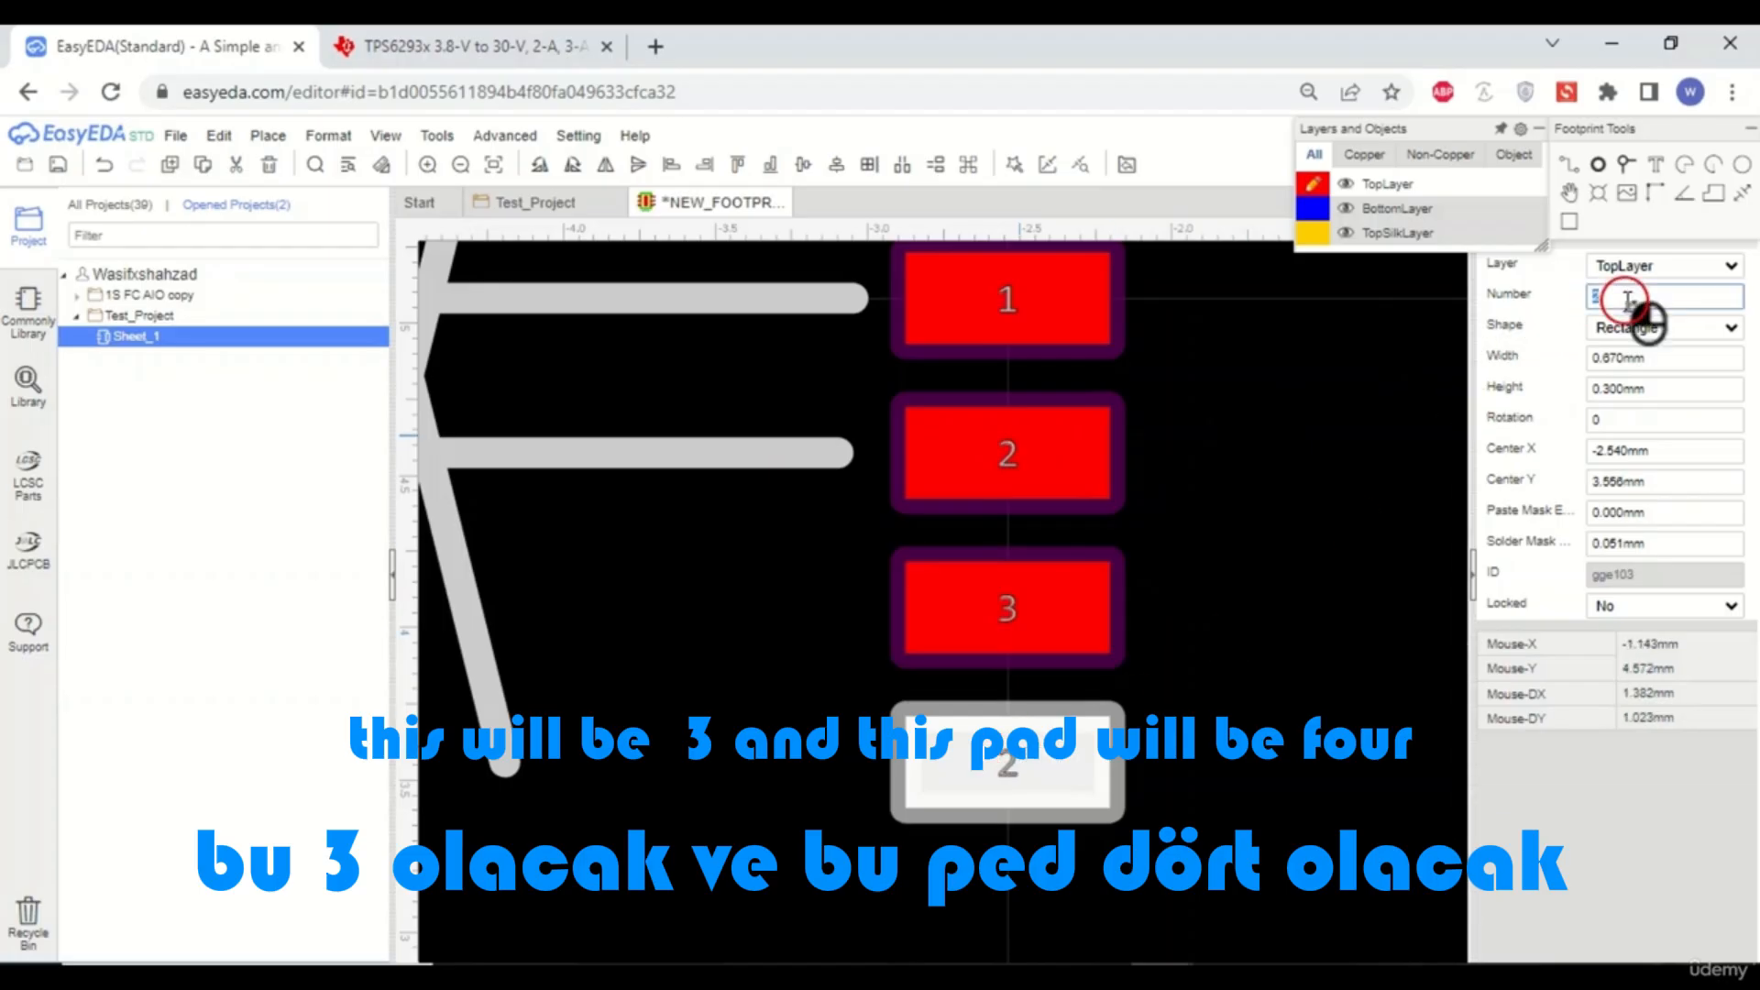
pyautogui.write('4')
pyautogui.click(1306, 471)
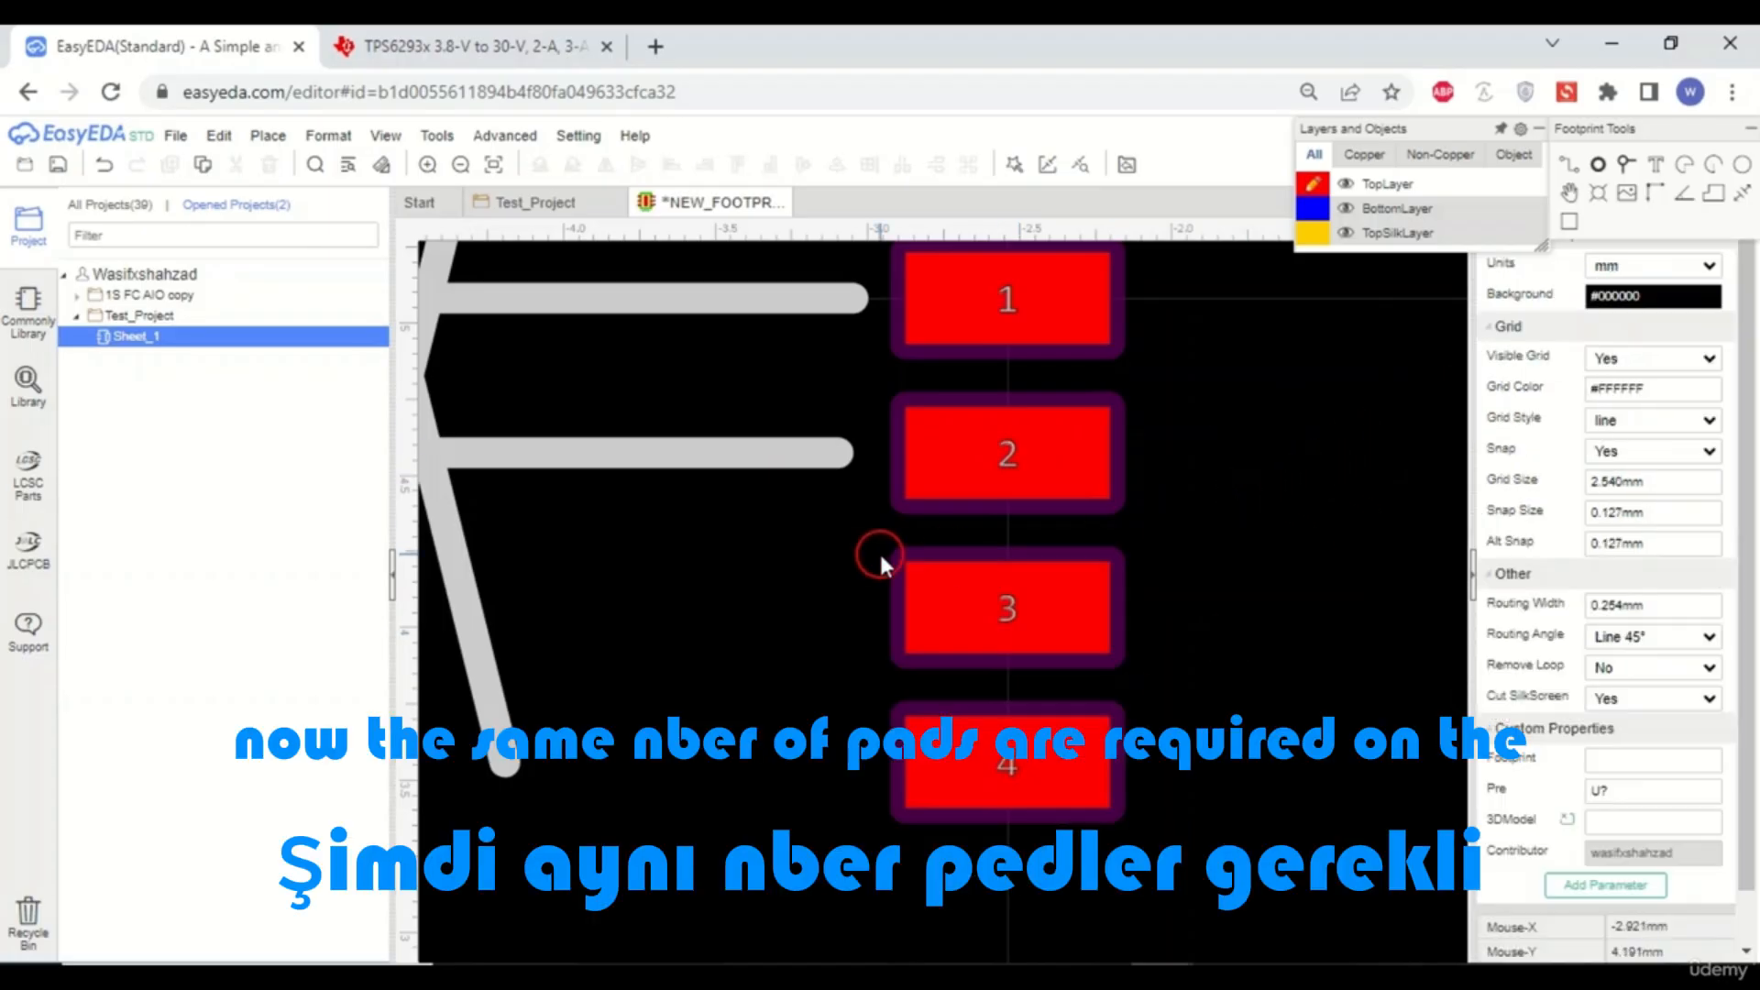
# - Review the datasheet land pattern for the horizontal distance between the pad rows
pyautogui.scroll(-2, 876, 554)
pyautogui.scroll(-2, 862, 546)
pyautogui.scroll(2, 977, 530)
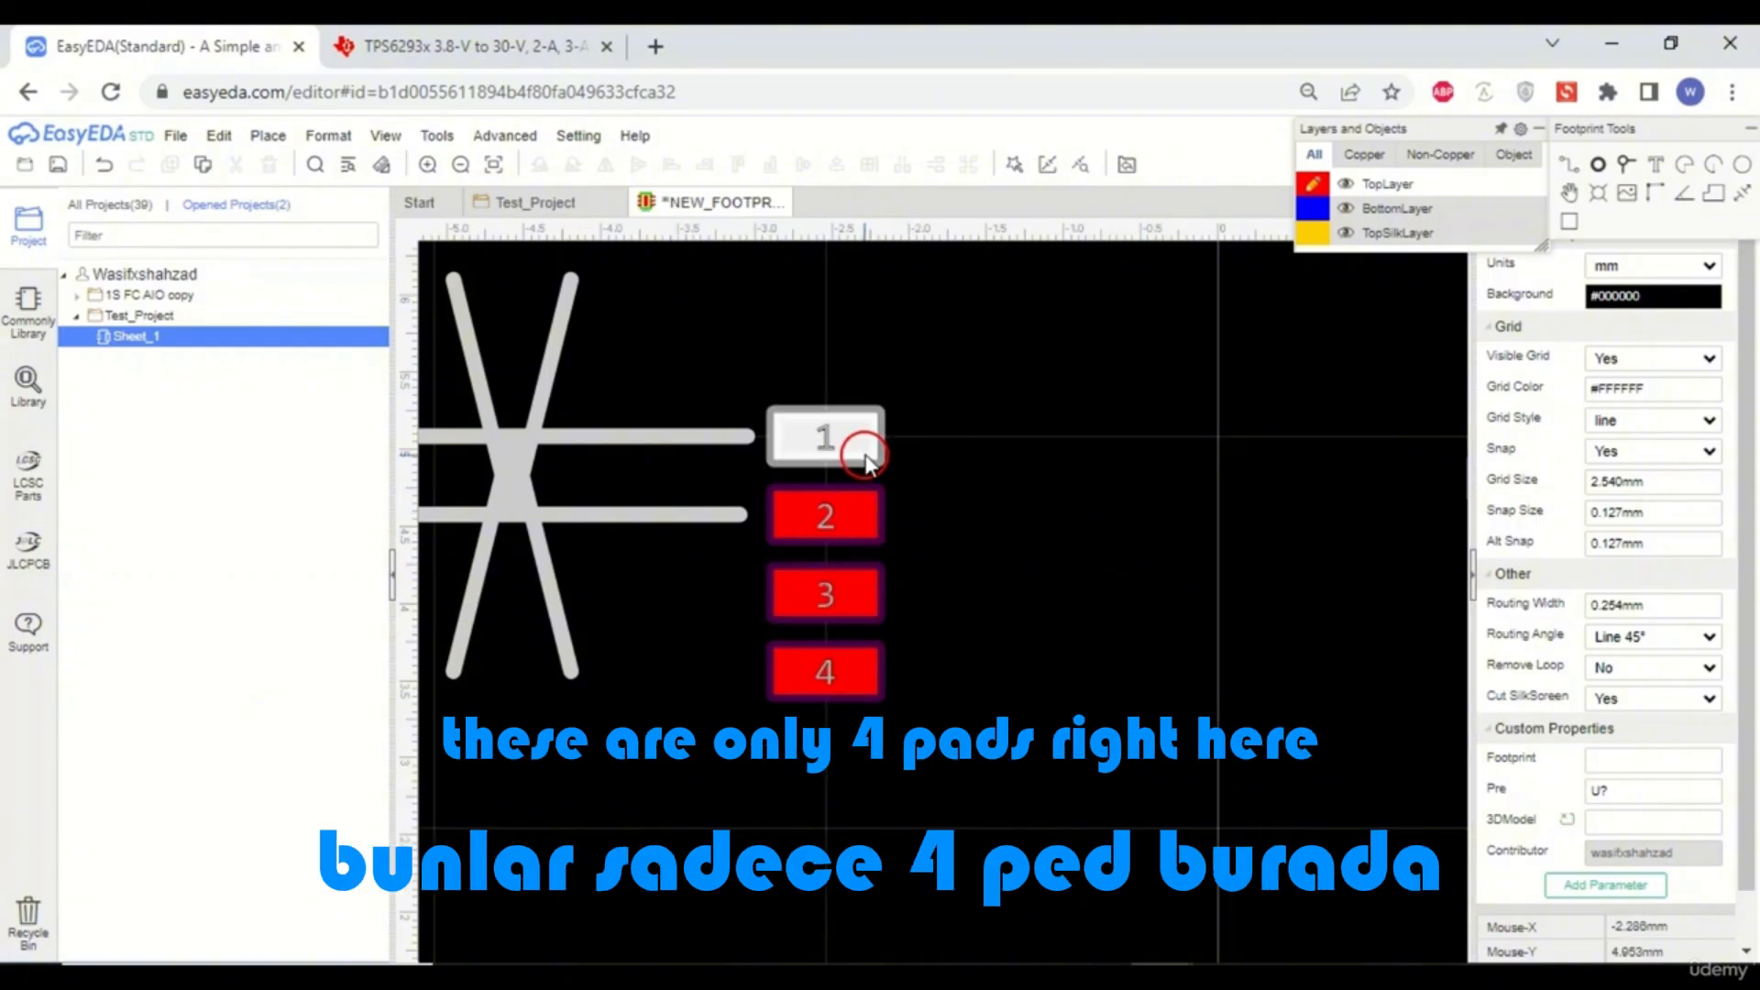
pyautogui.click(550, 209)
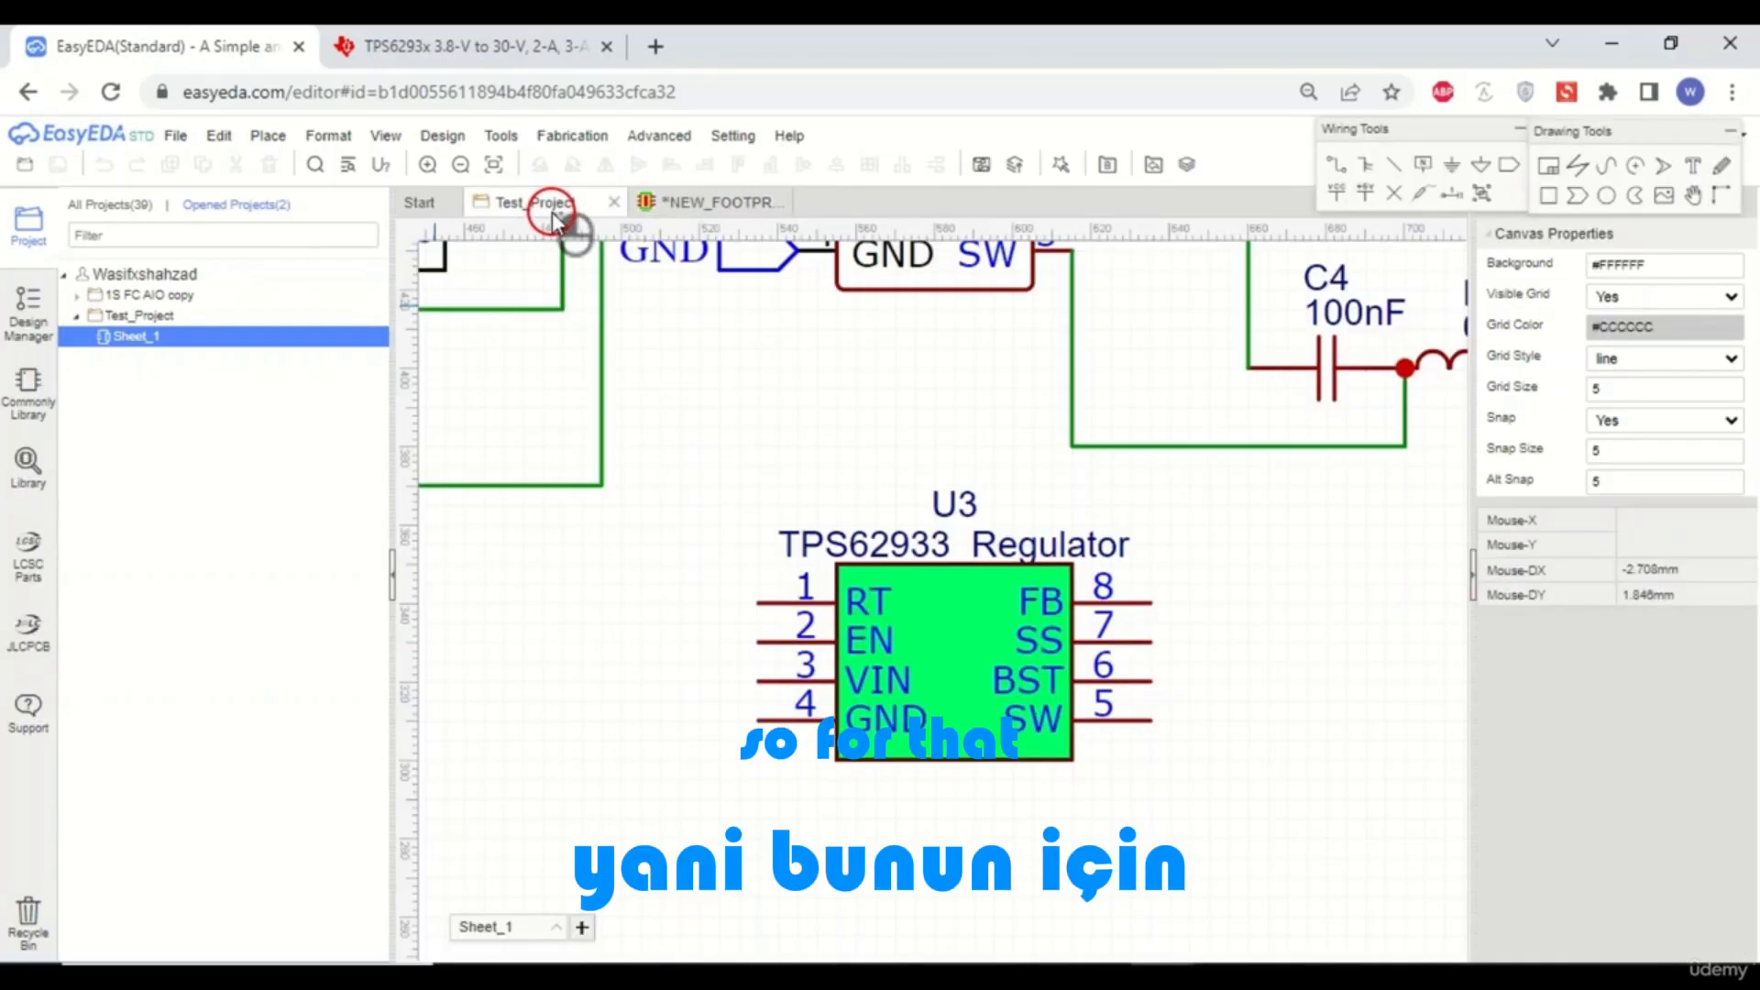
pyautogui.click(702, 202)
pyautogui.click(452, 36)
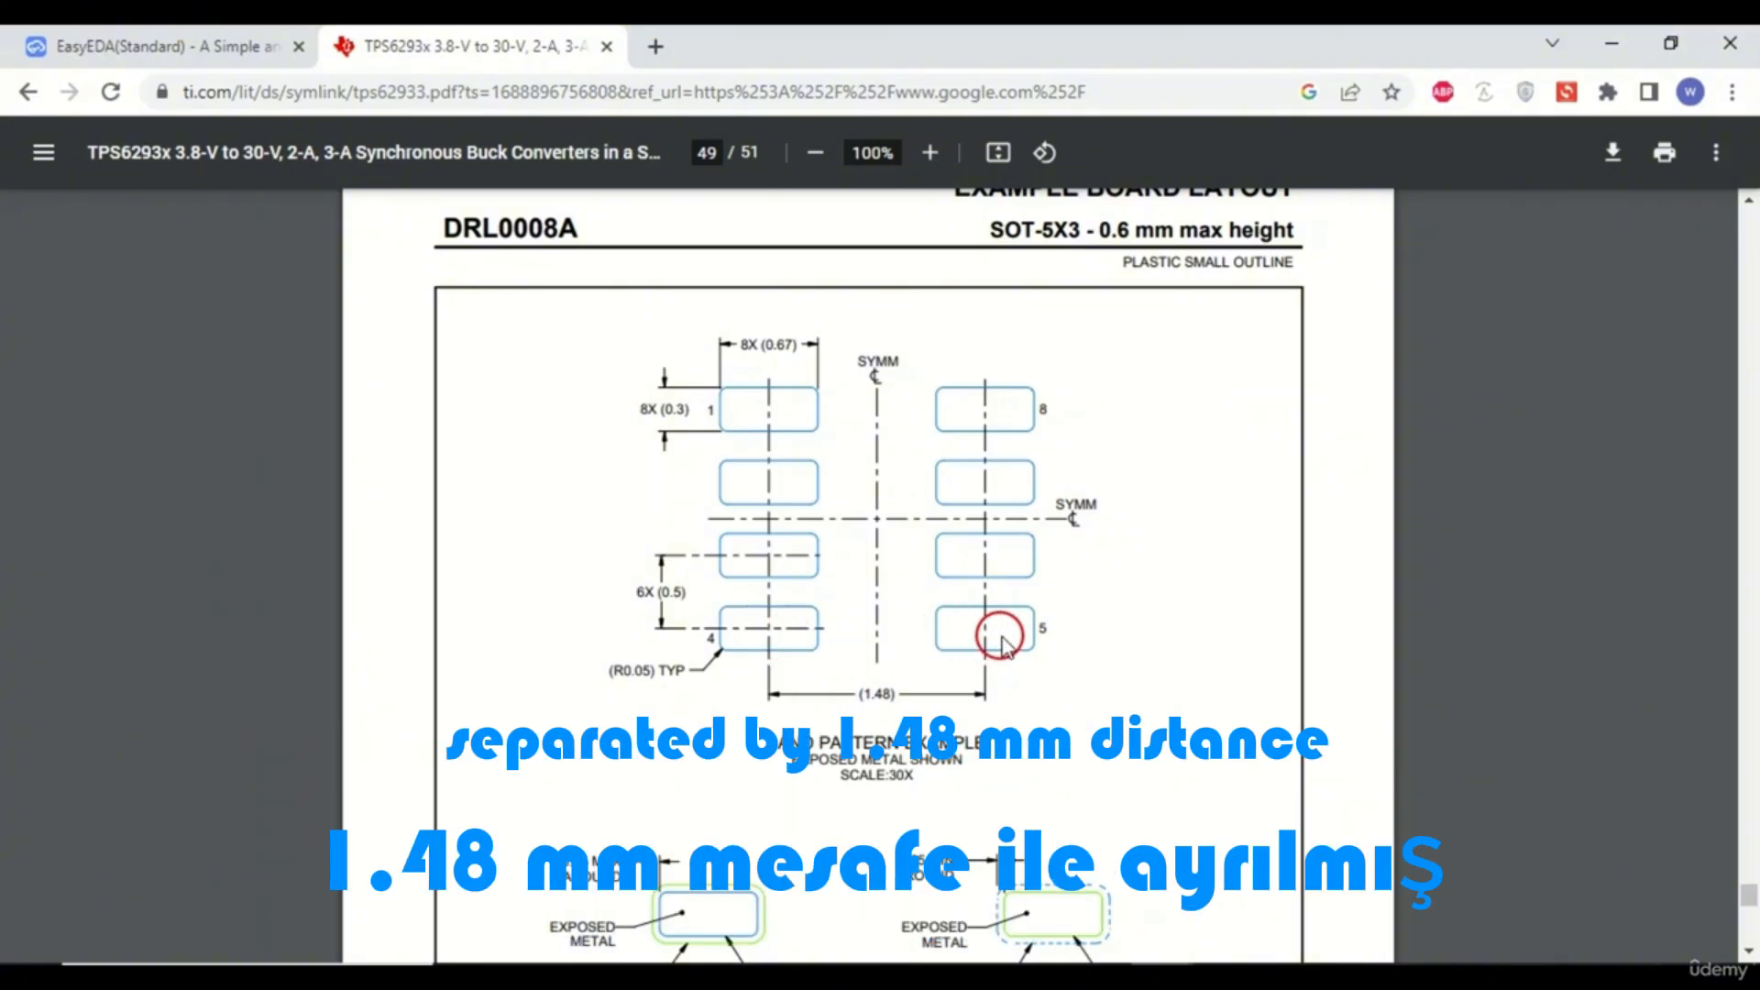
pyautogui.click(207, 46)
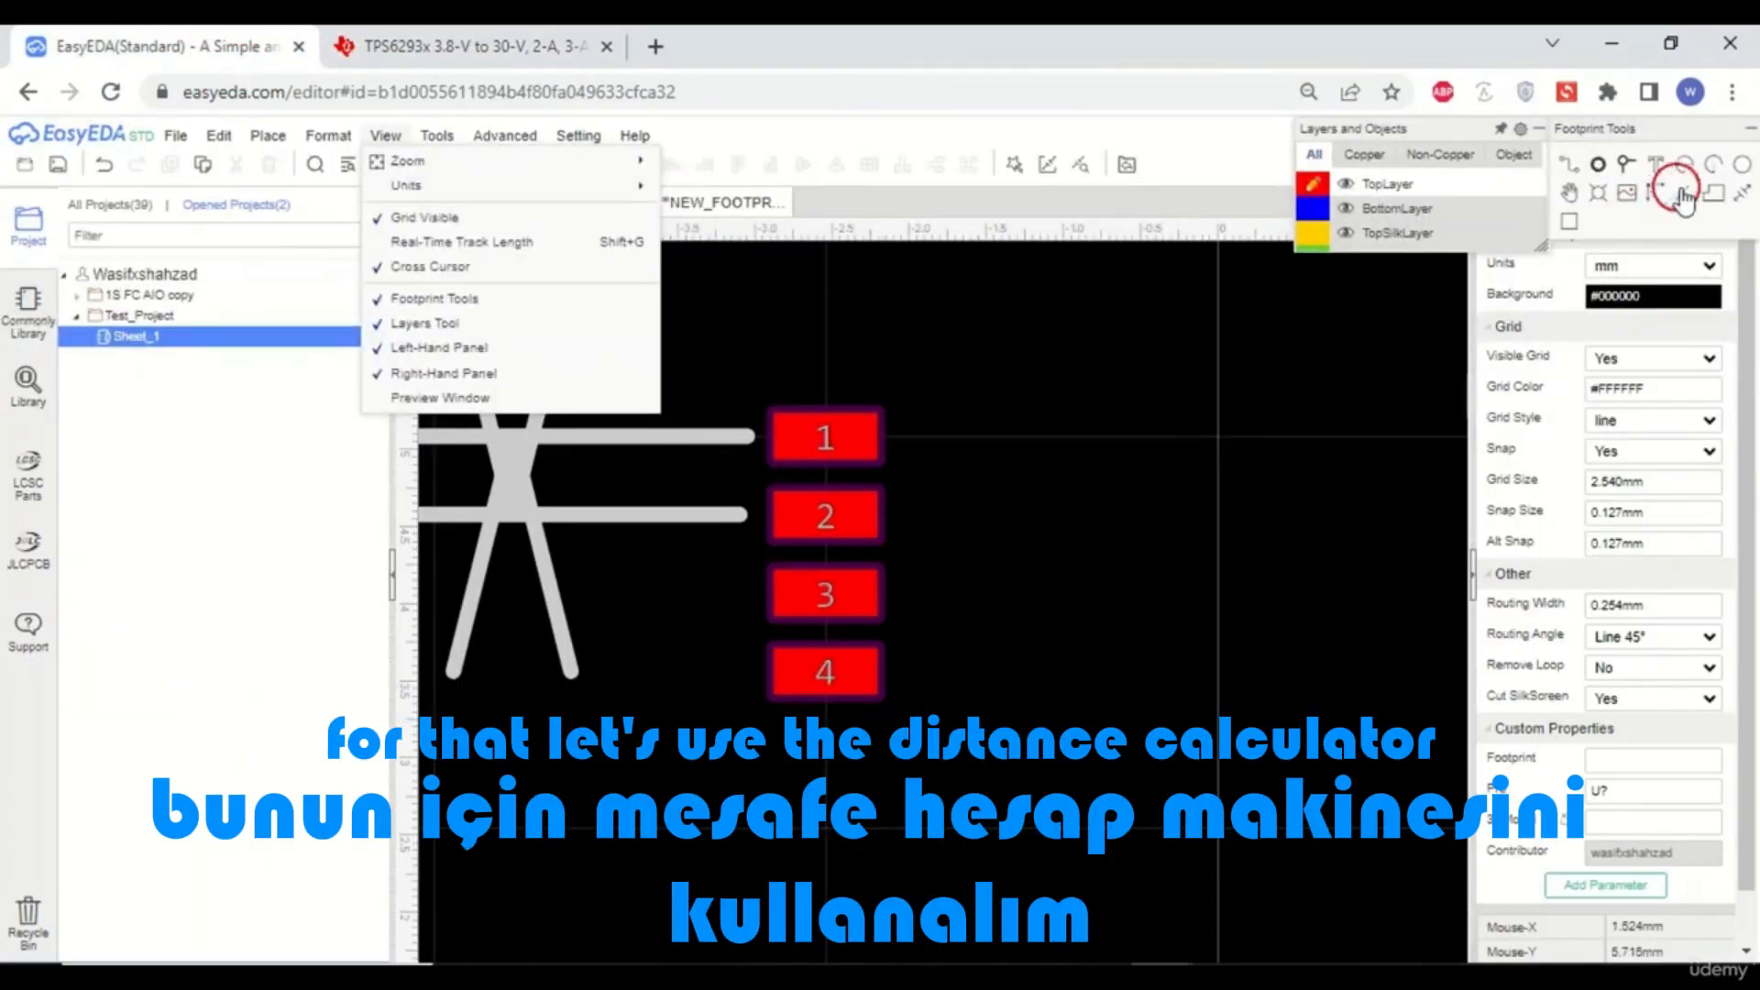
# - Draw a horizontal dimension of about 1.4 mm from pad 4's center, then delete it
pyautogui.click(1743, 193)
pyautogui.scroll(5, 839, 754)
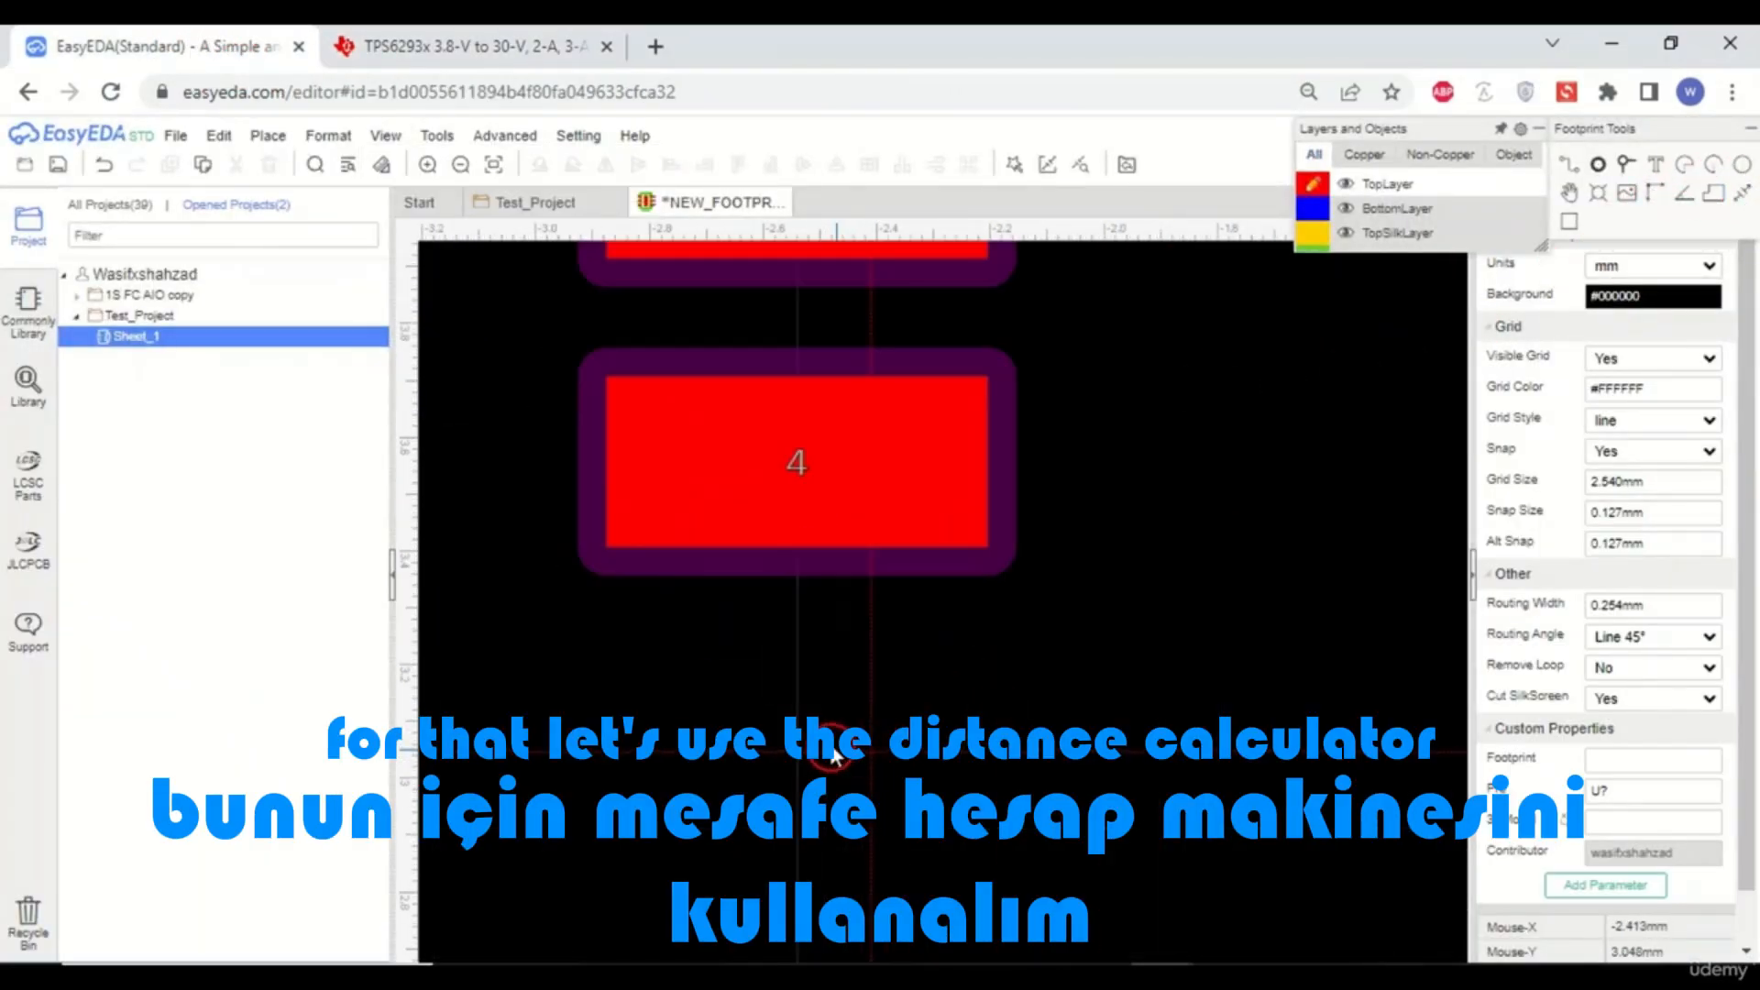
pyautogui.scroll(-5, 792, 636)
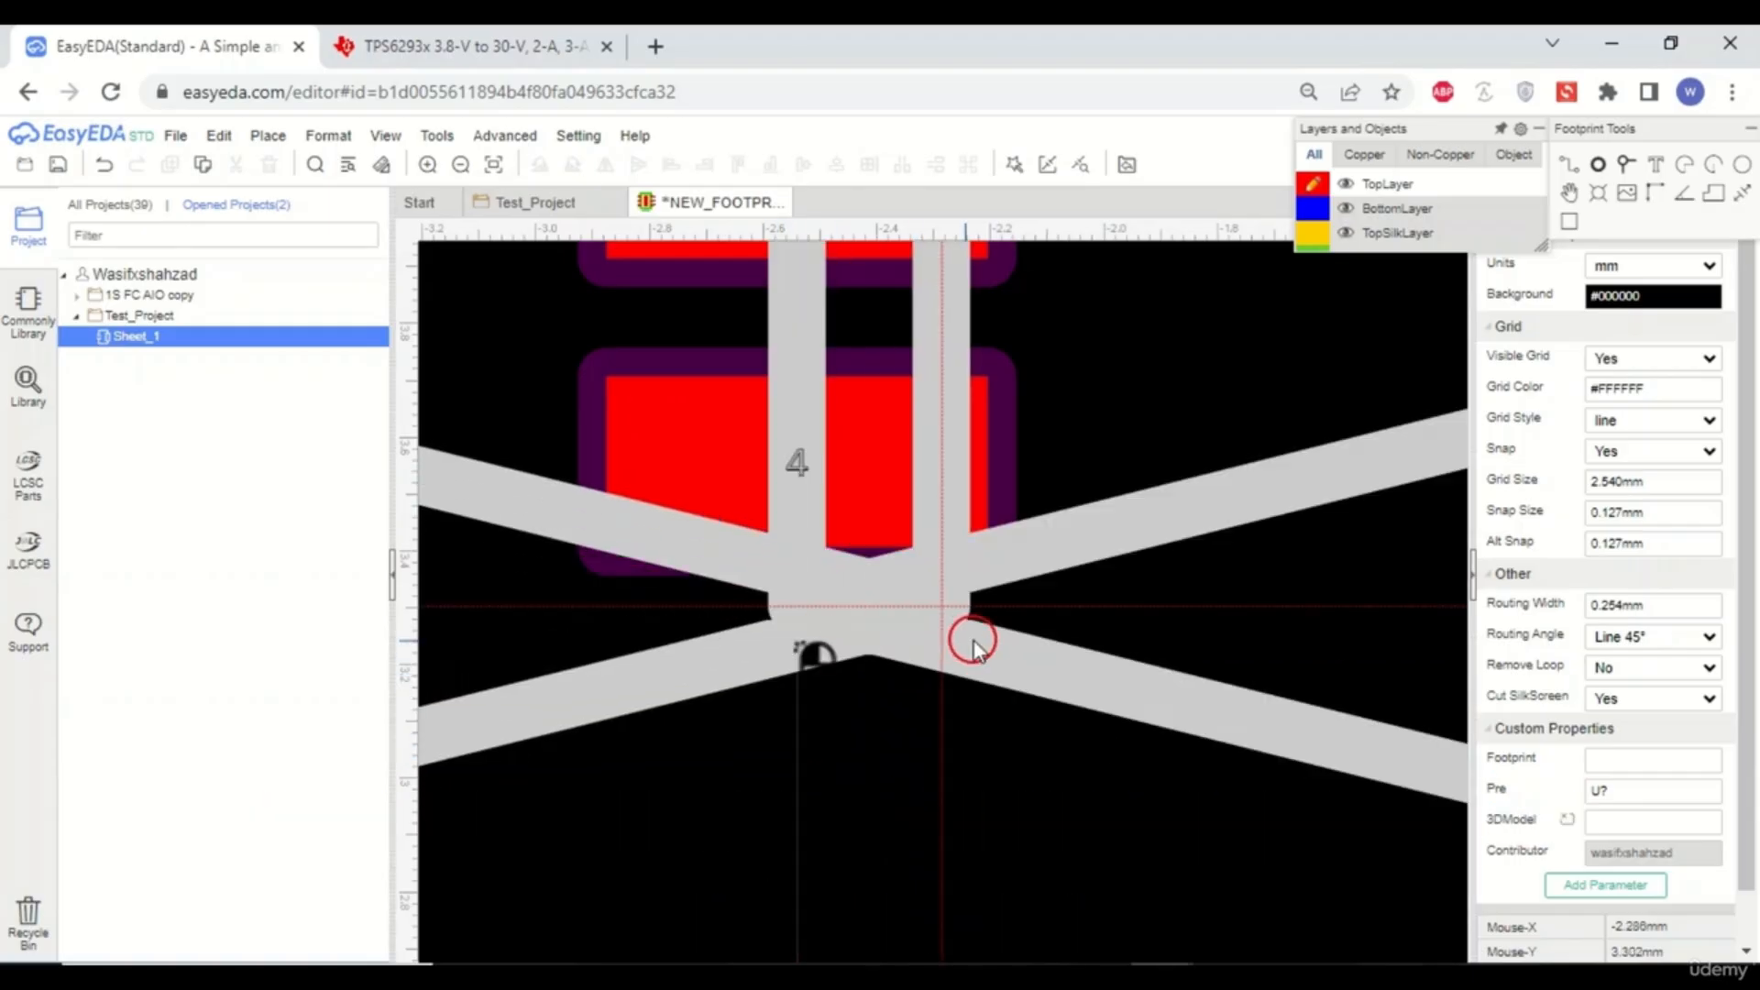
pyautogui.scroll(-4, 1163, 636)
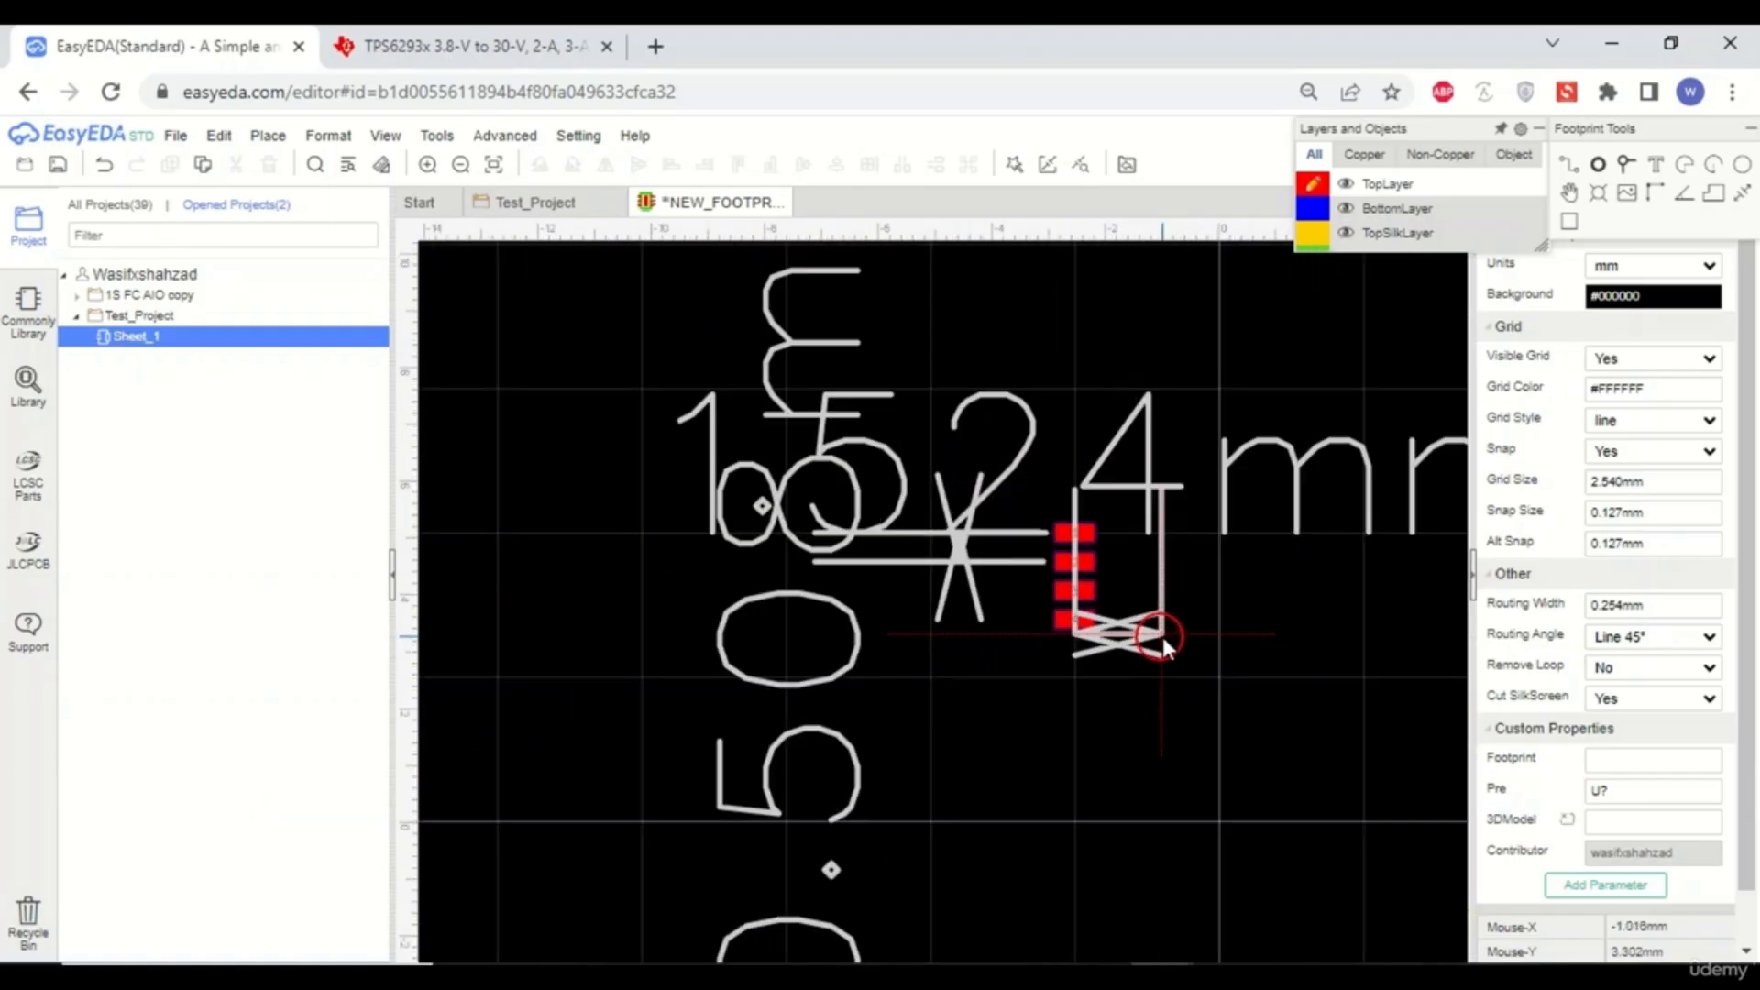
pyautogui.scroll(4, 1166, 636)
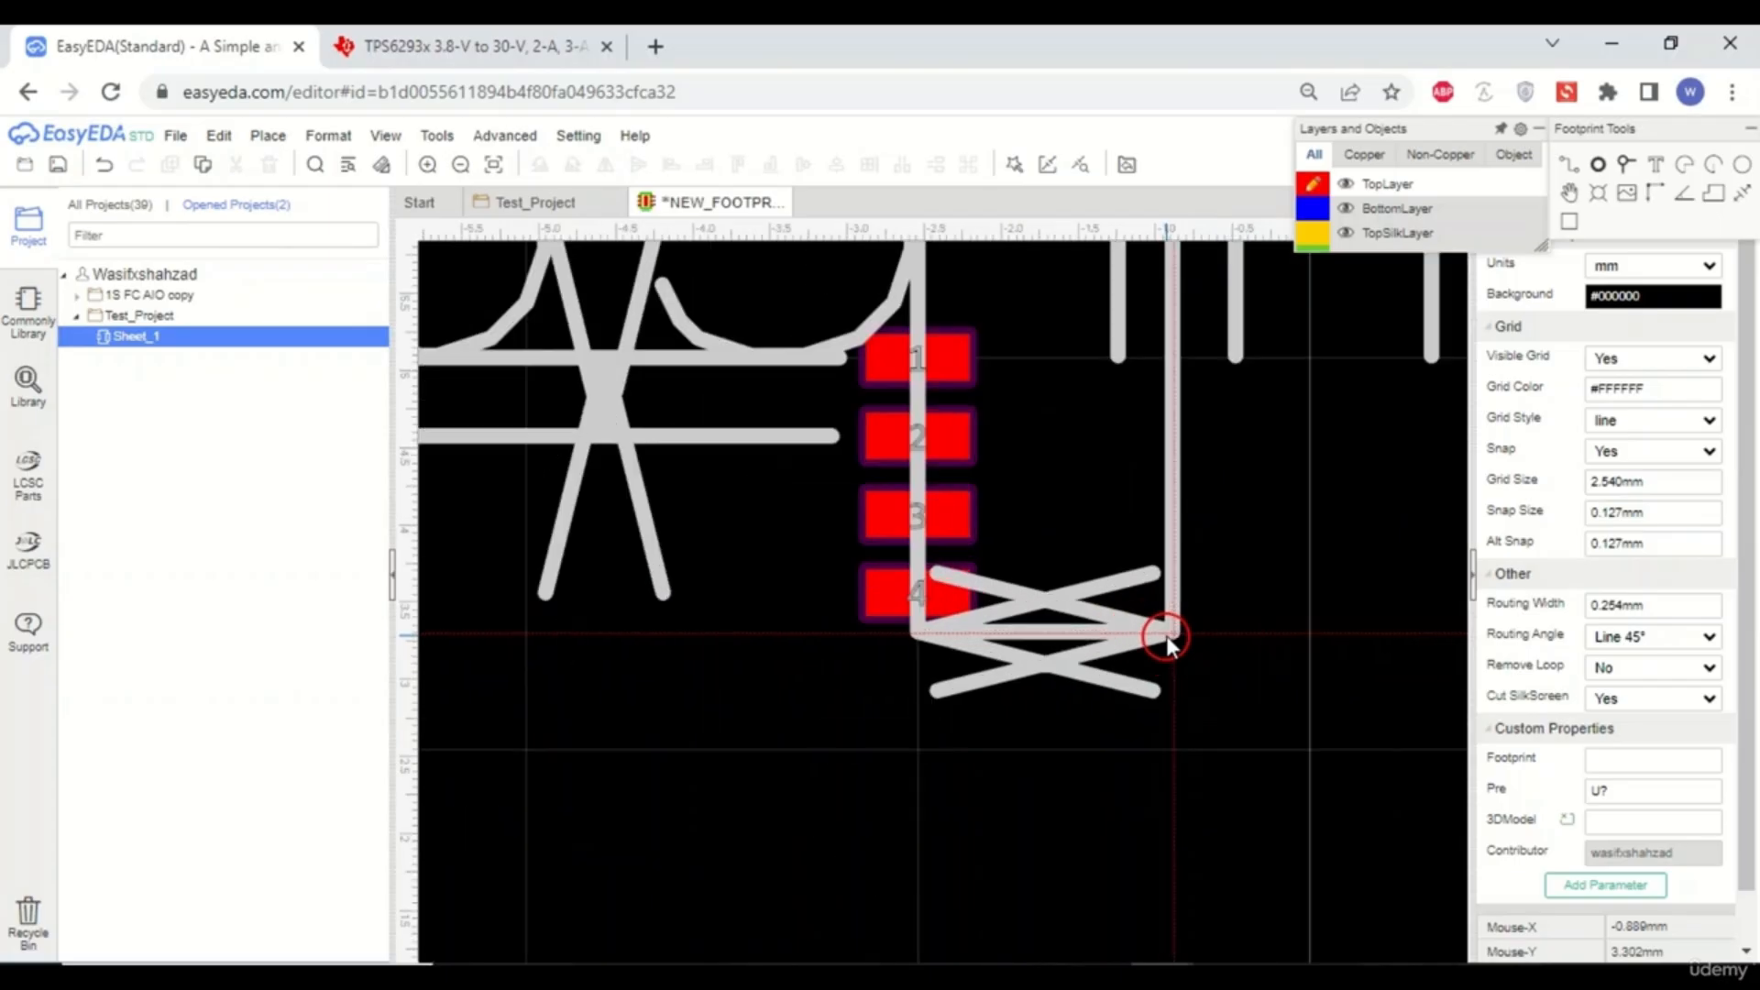
pyautogui.scroll(-3, 1161, 635)
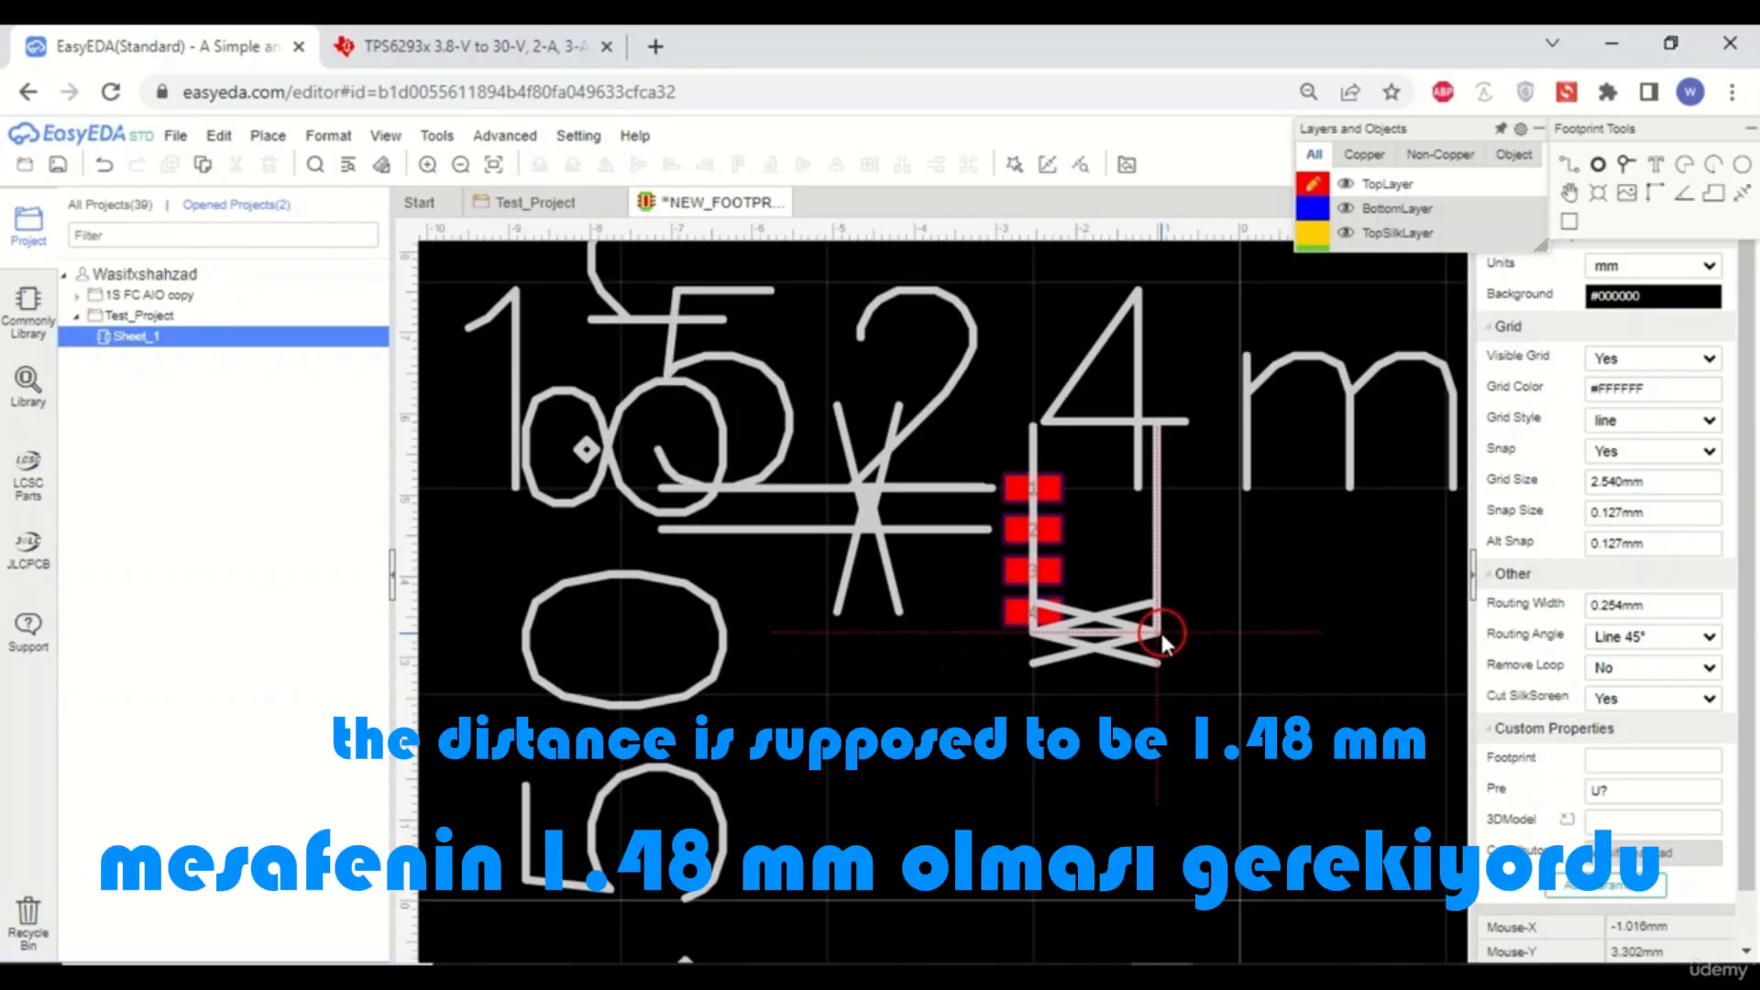
pyautogui.scroll(-2, 1159, 633)
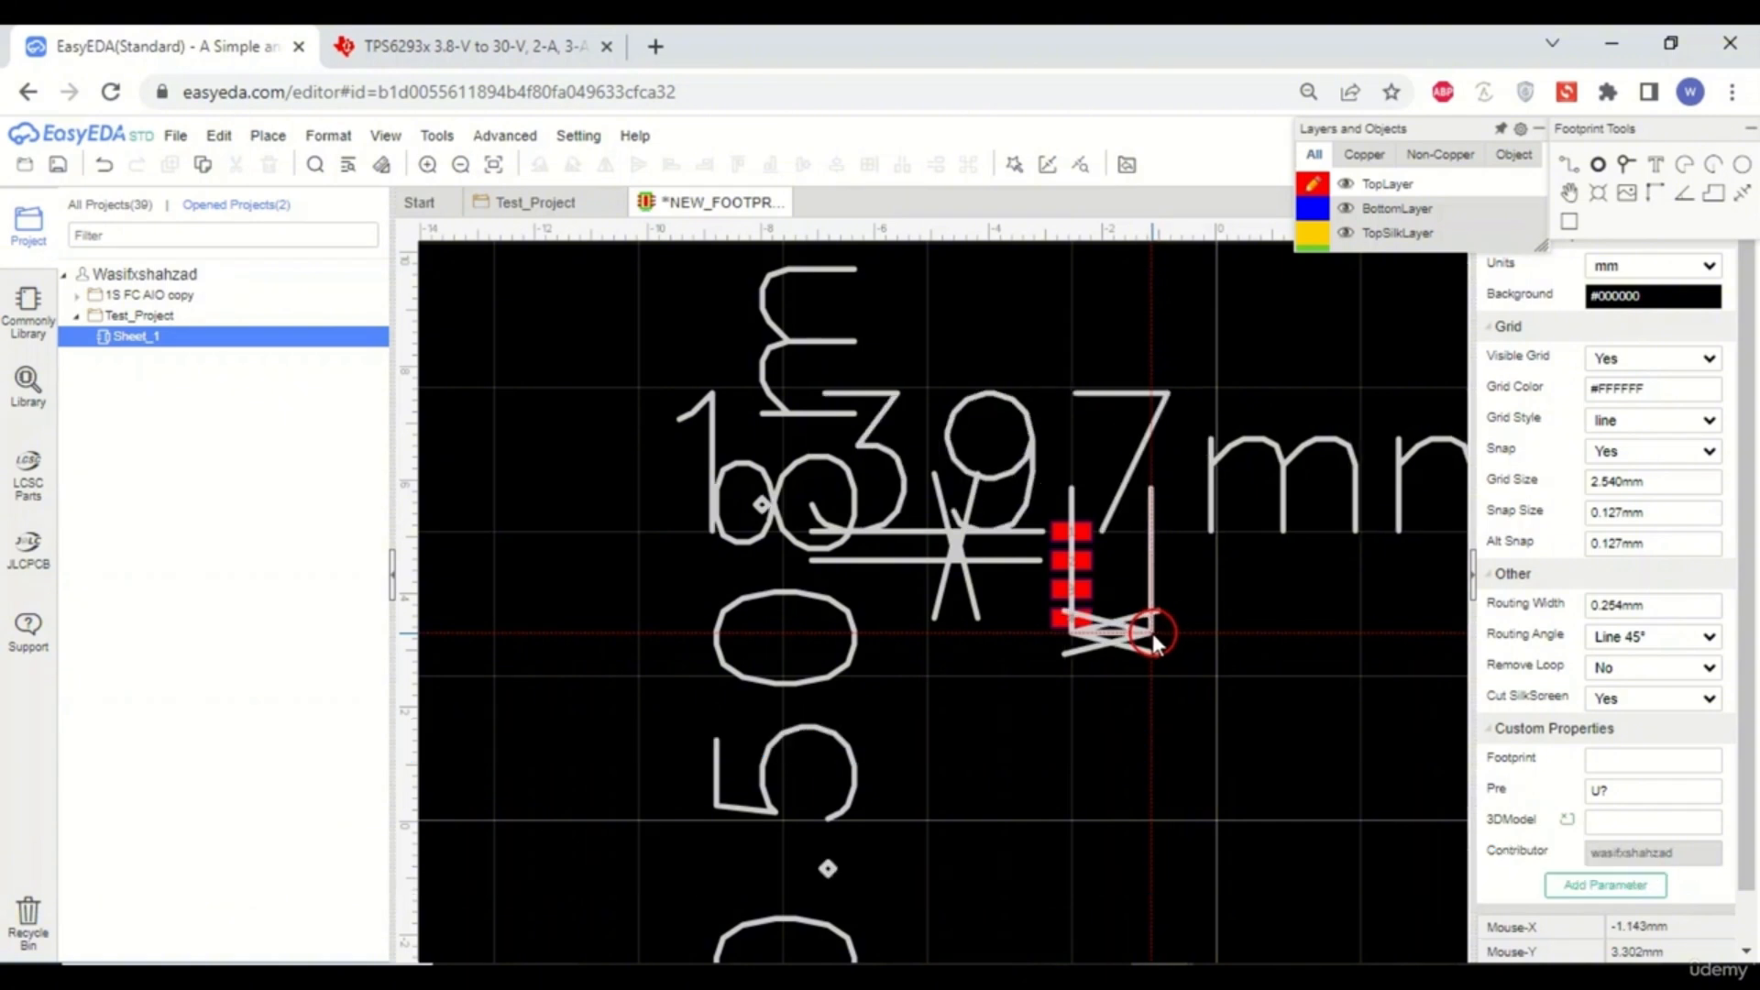
pyautogui.scroll(4, 1153, 634)
pyautogui.scroll(2, 1153, 634)
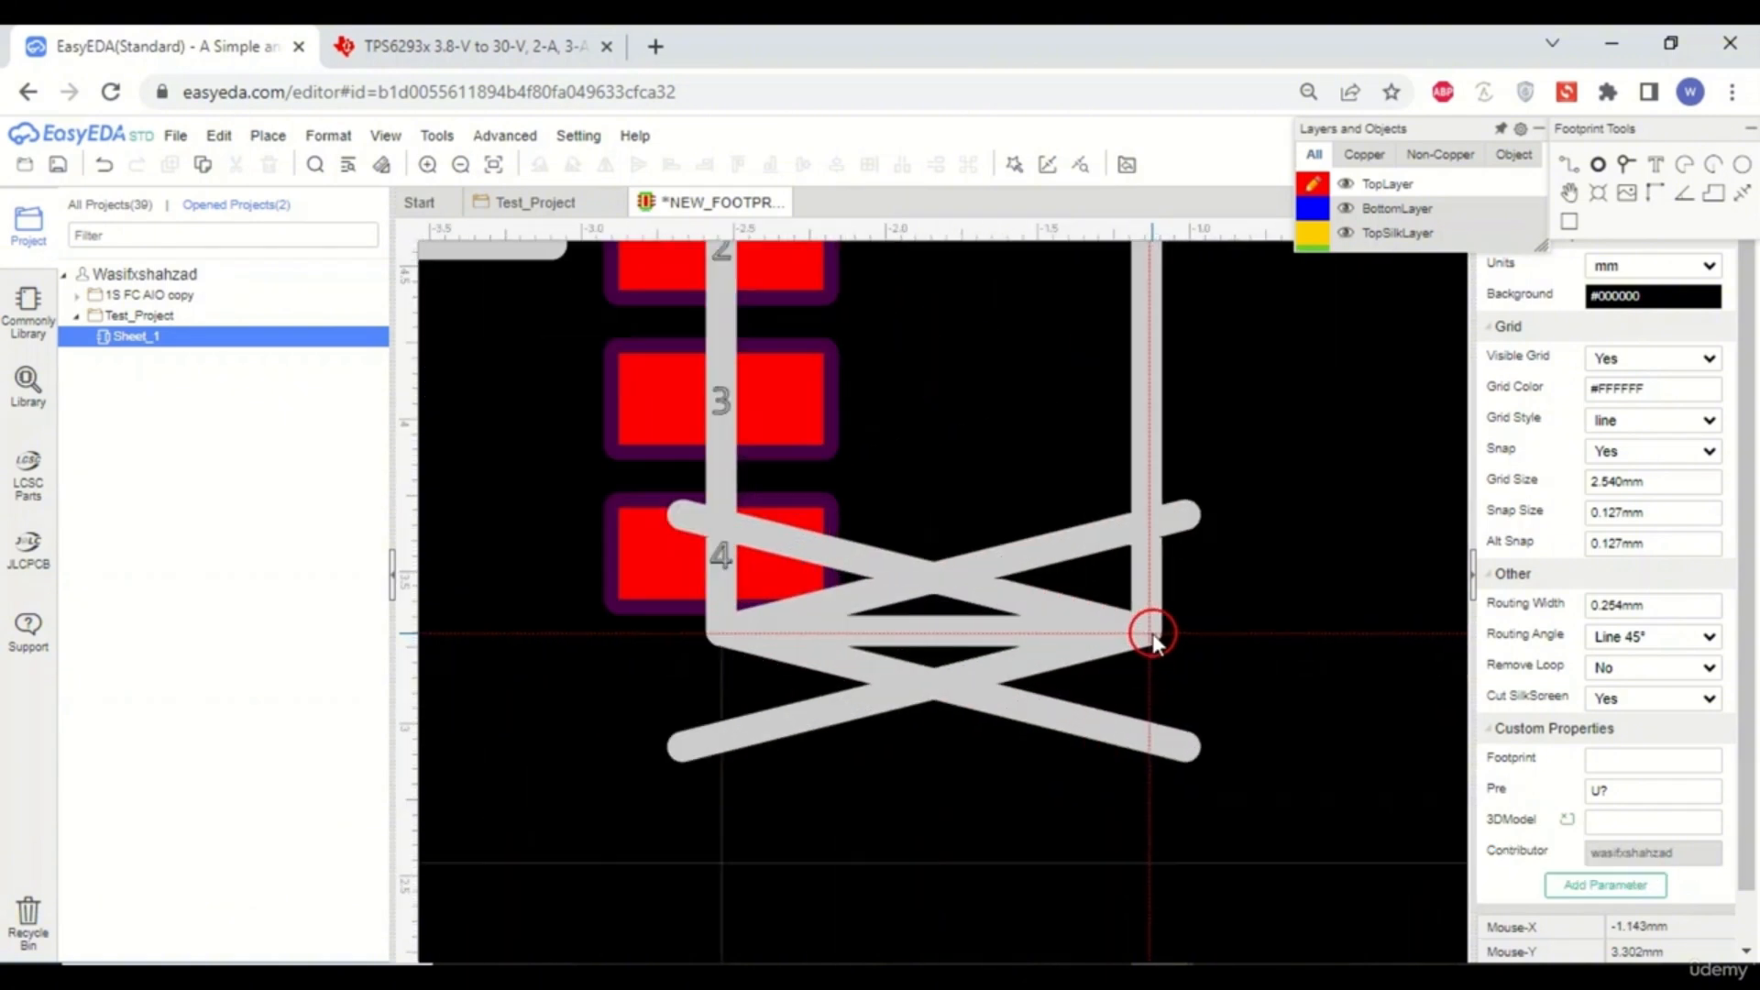
pyautogui.scroll(-4, 1153, 634)
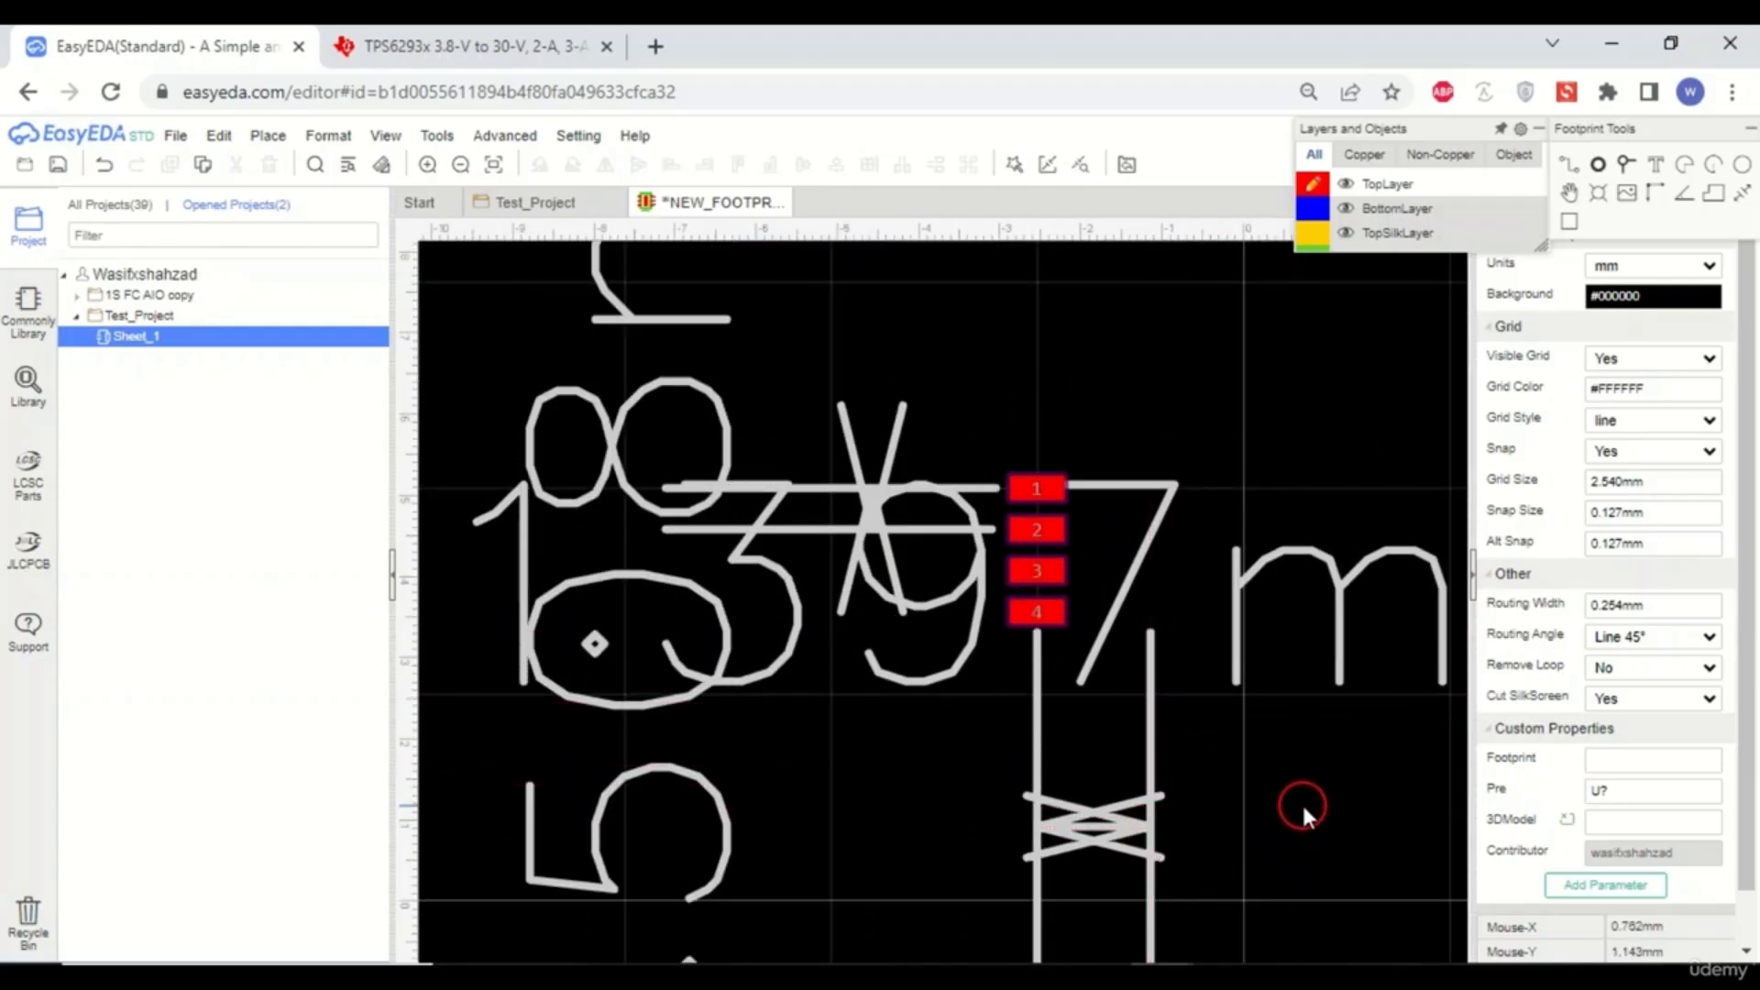
pyautogui.scroll(-3, 1142, 647)
pyautogui.scroll(3, 1143, 687)
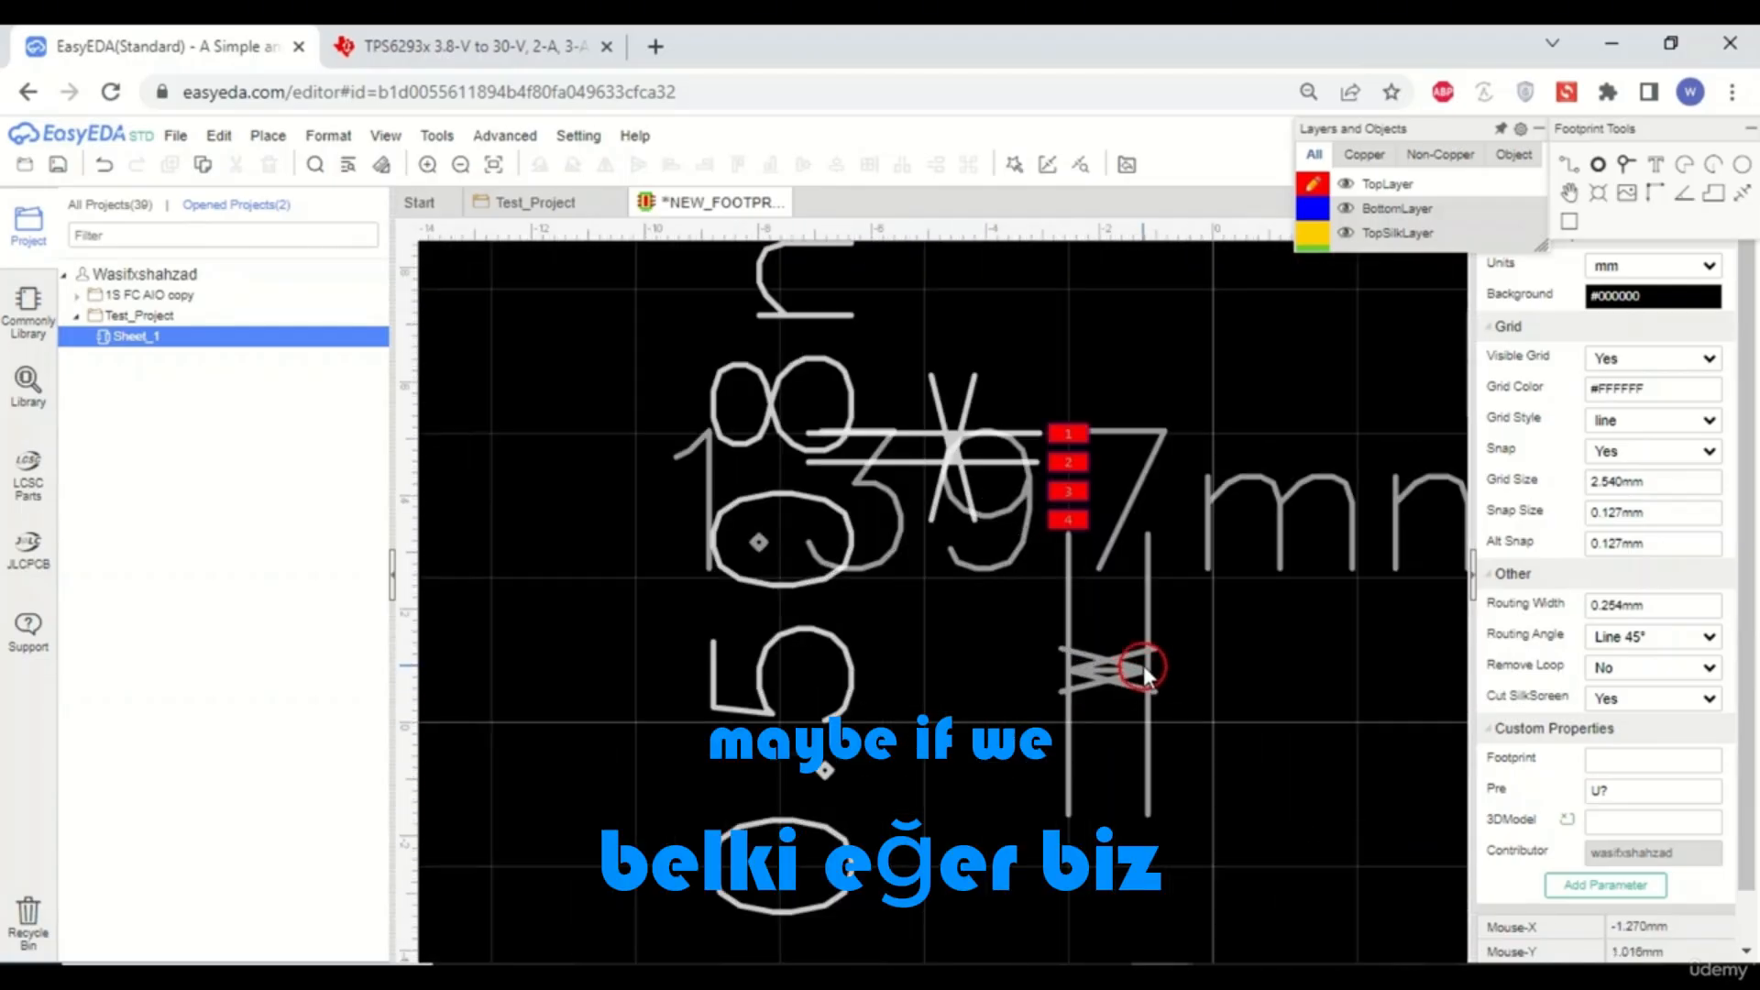
pyautogui.click(1144, 664)
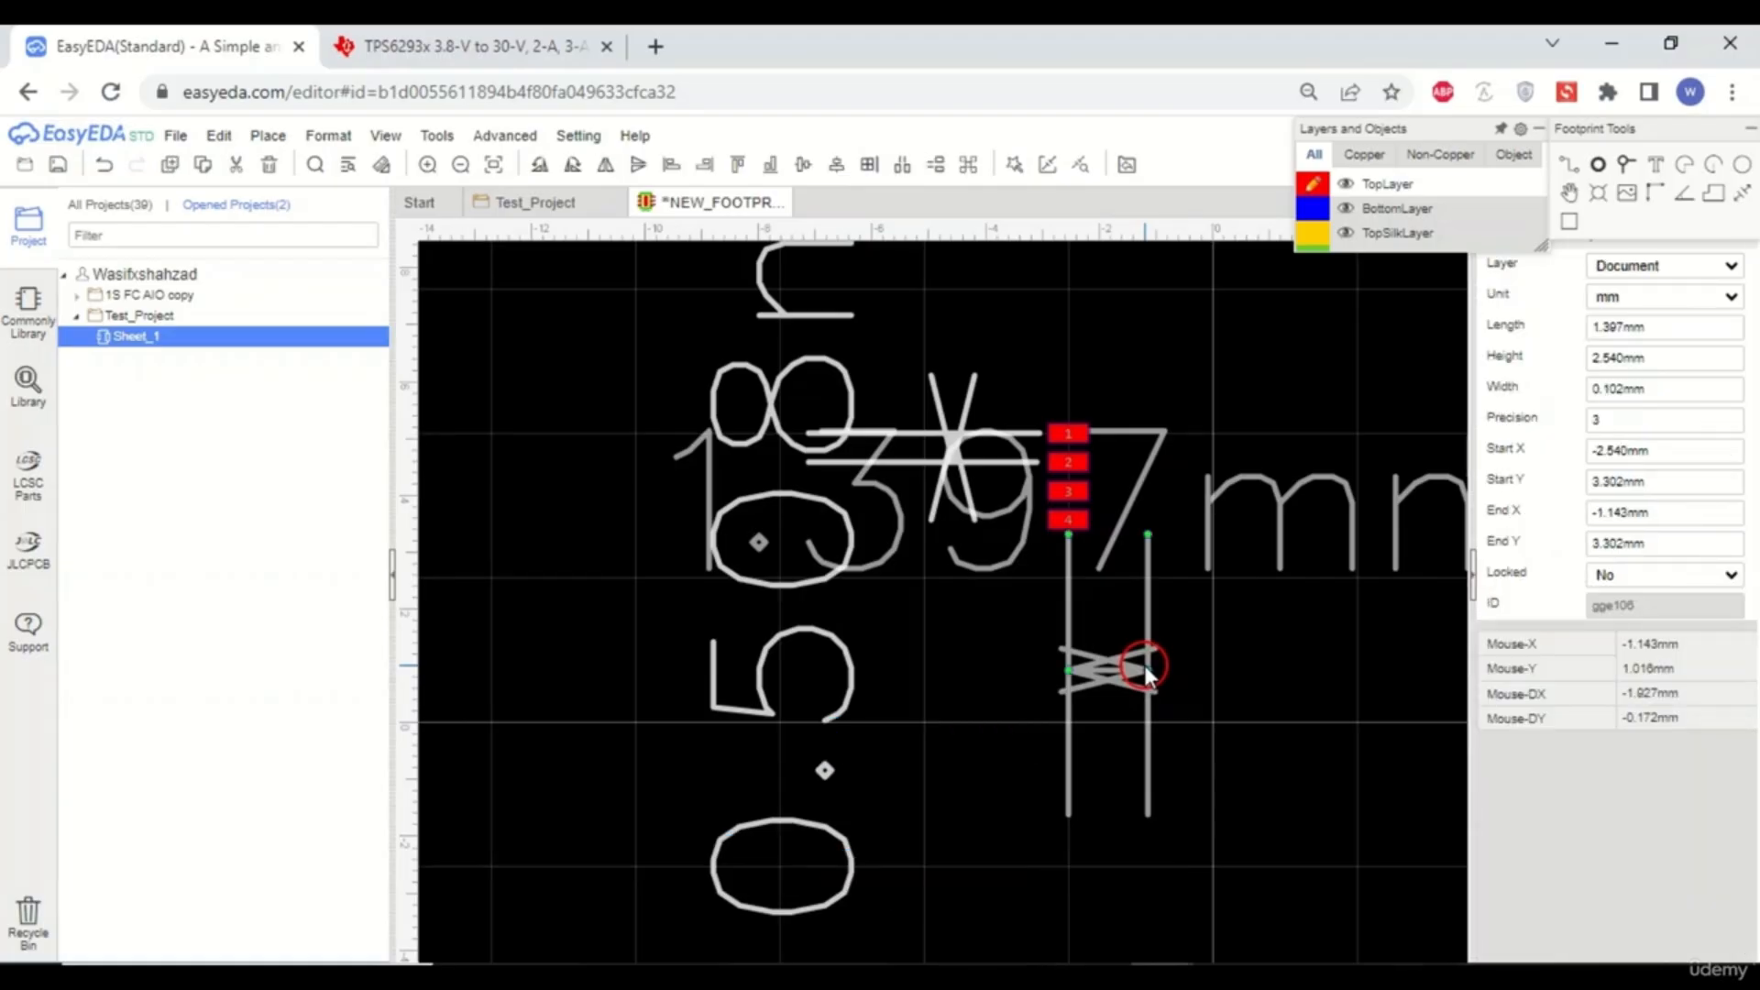
pyautogui.press('Delete')
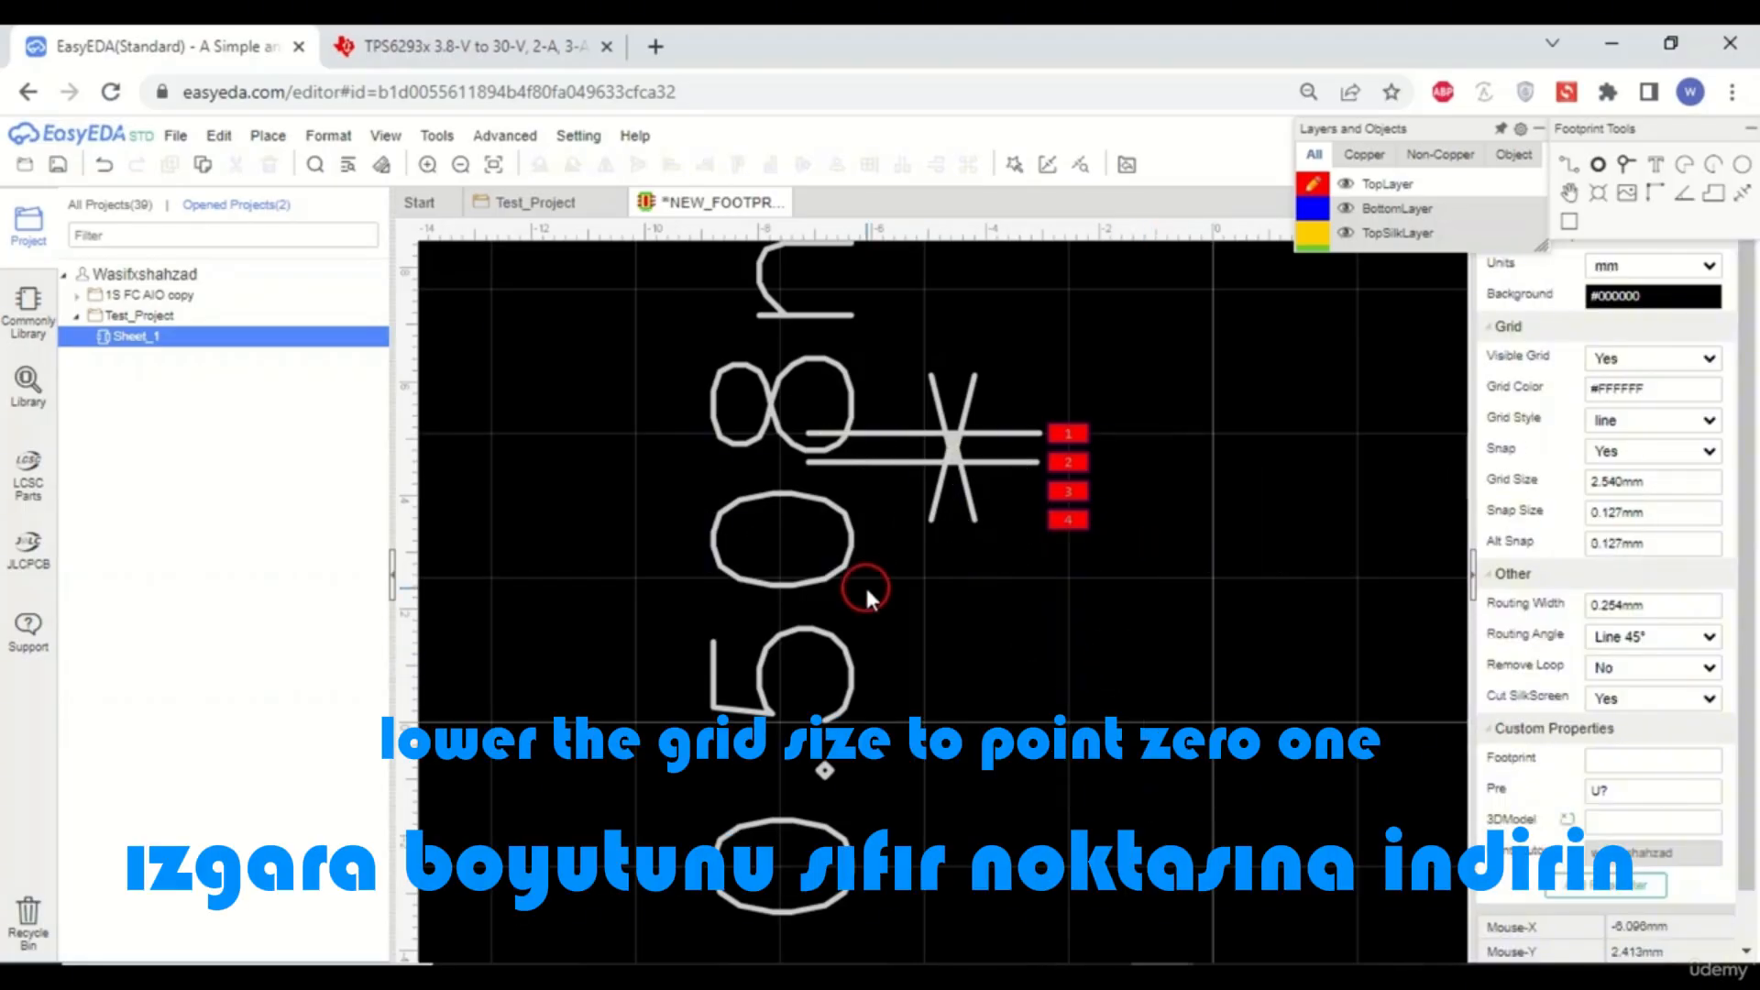
# - Set the grid size, snap size and alt snap to 0.01 mm
pyautogui.scroll(-1, 1123, 594)
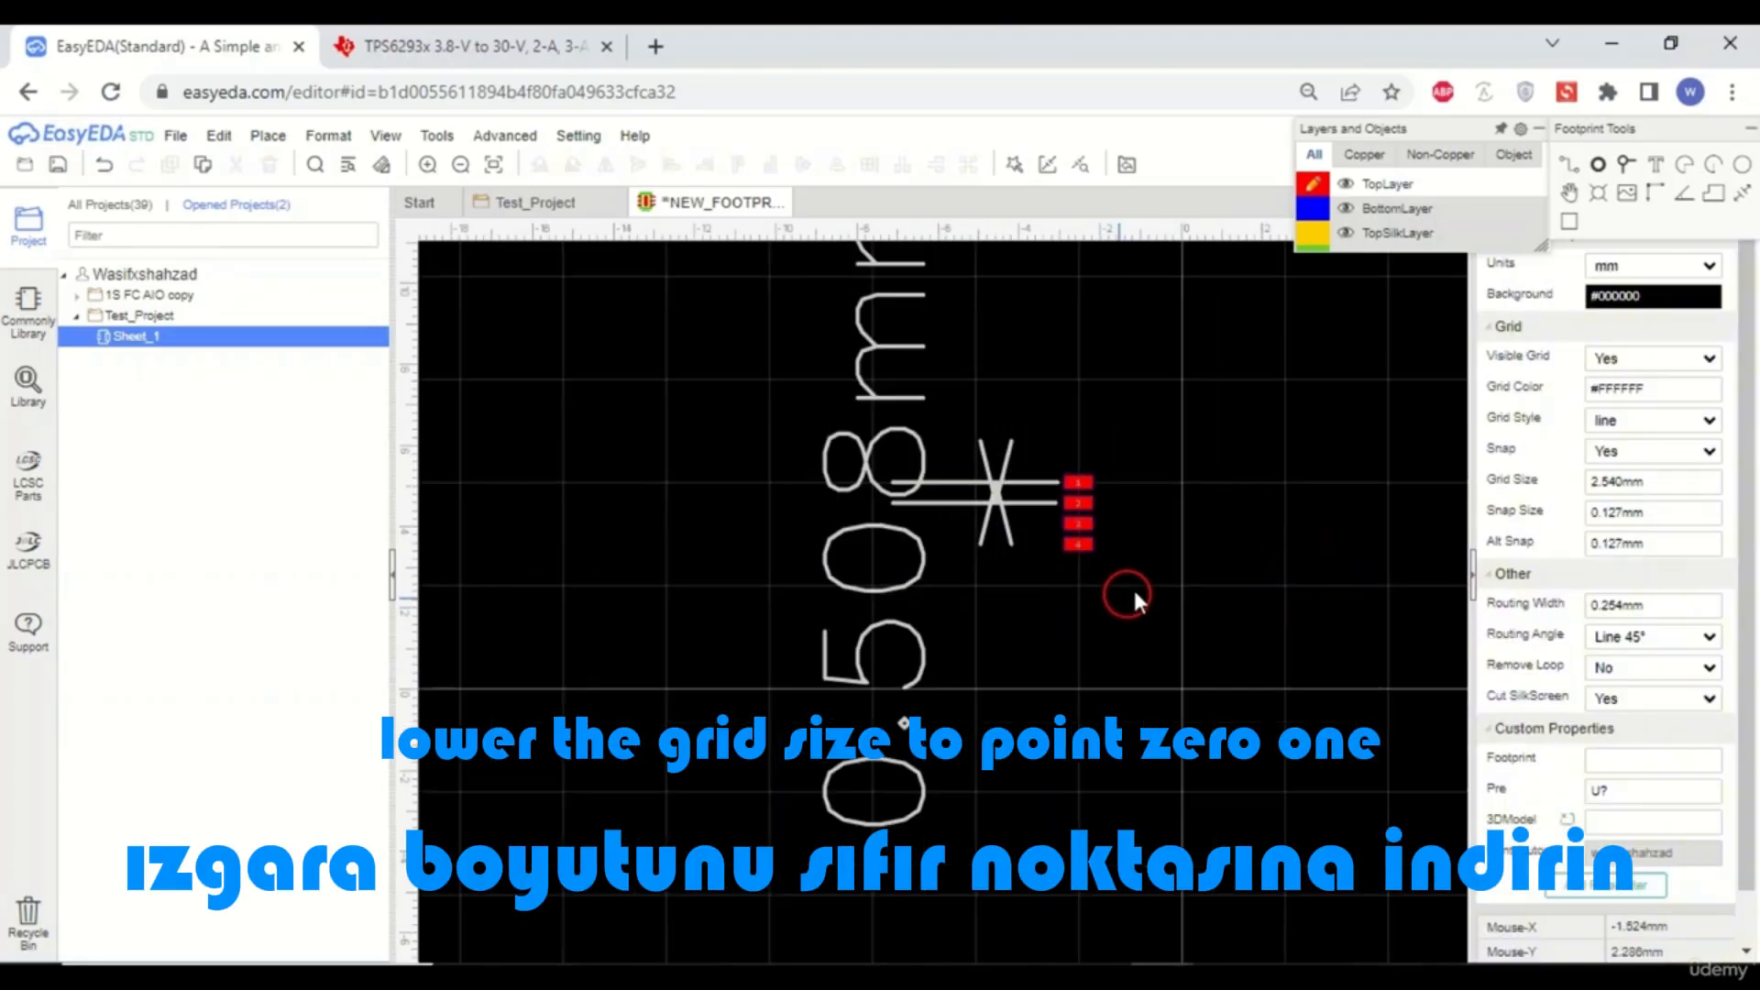
pyautogui.click(1676, 480)
pyautogui.write('0')
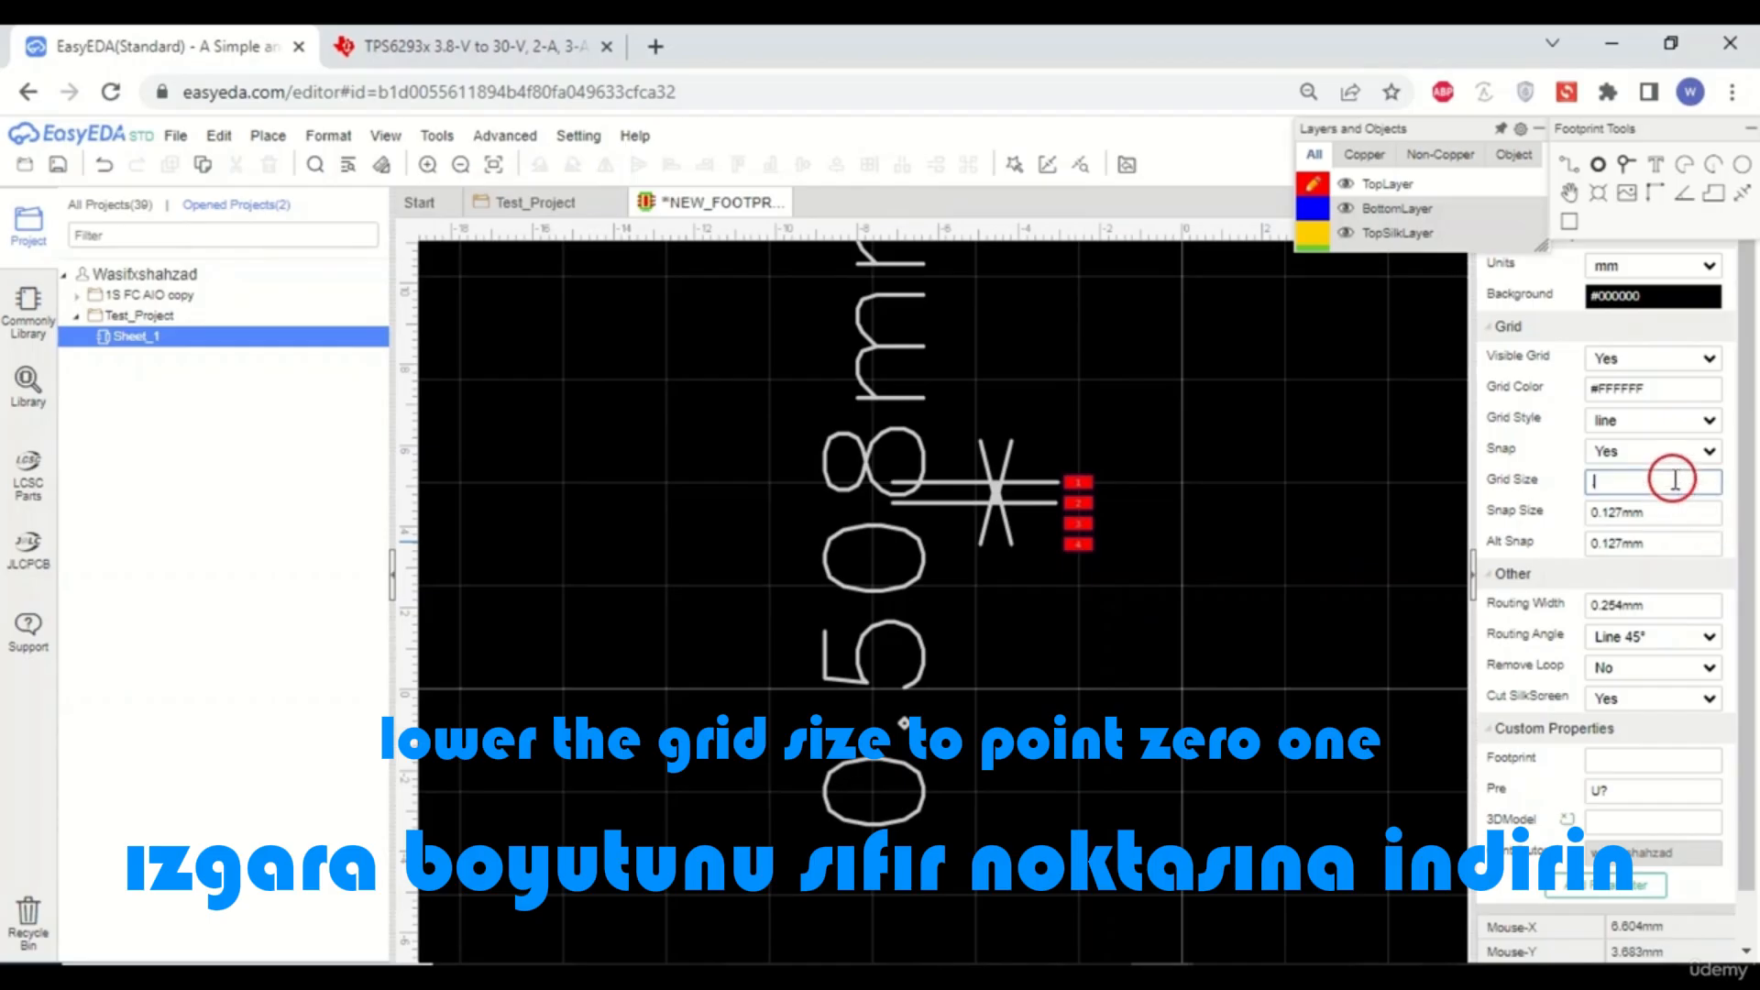
pyautogui.write('1')
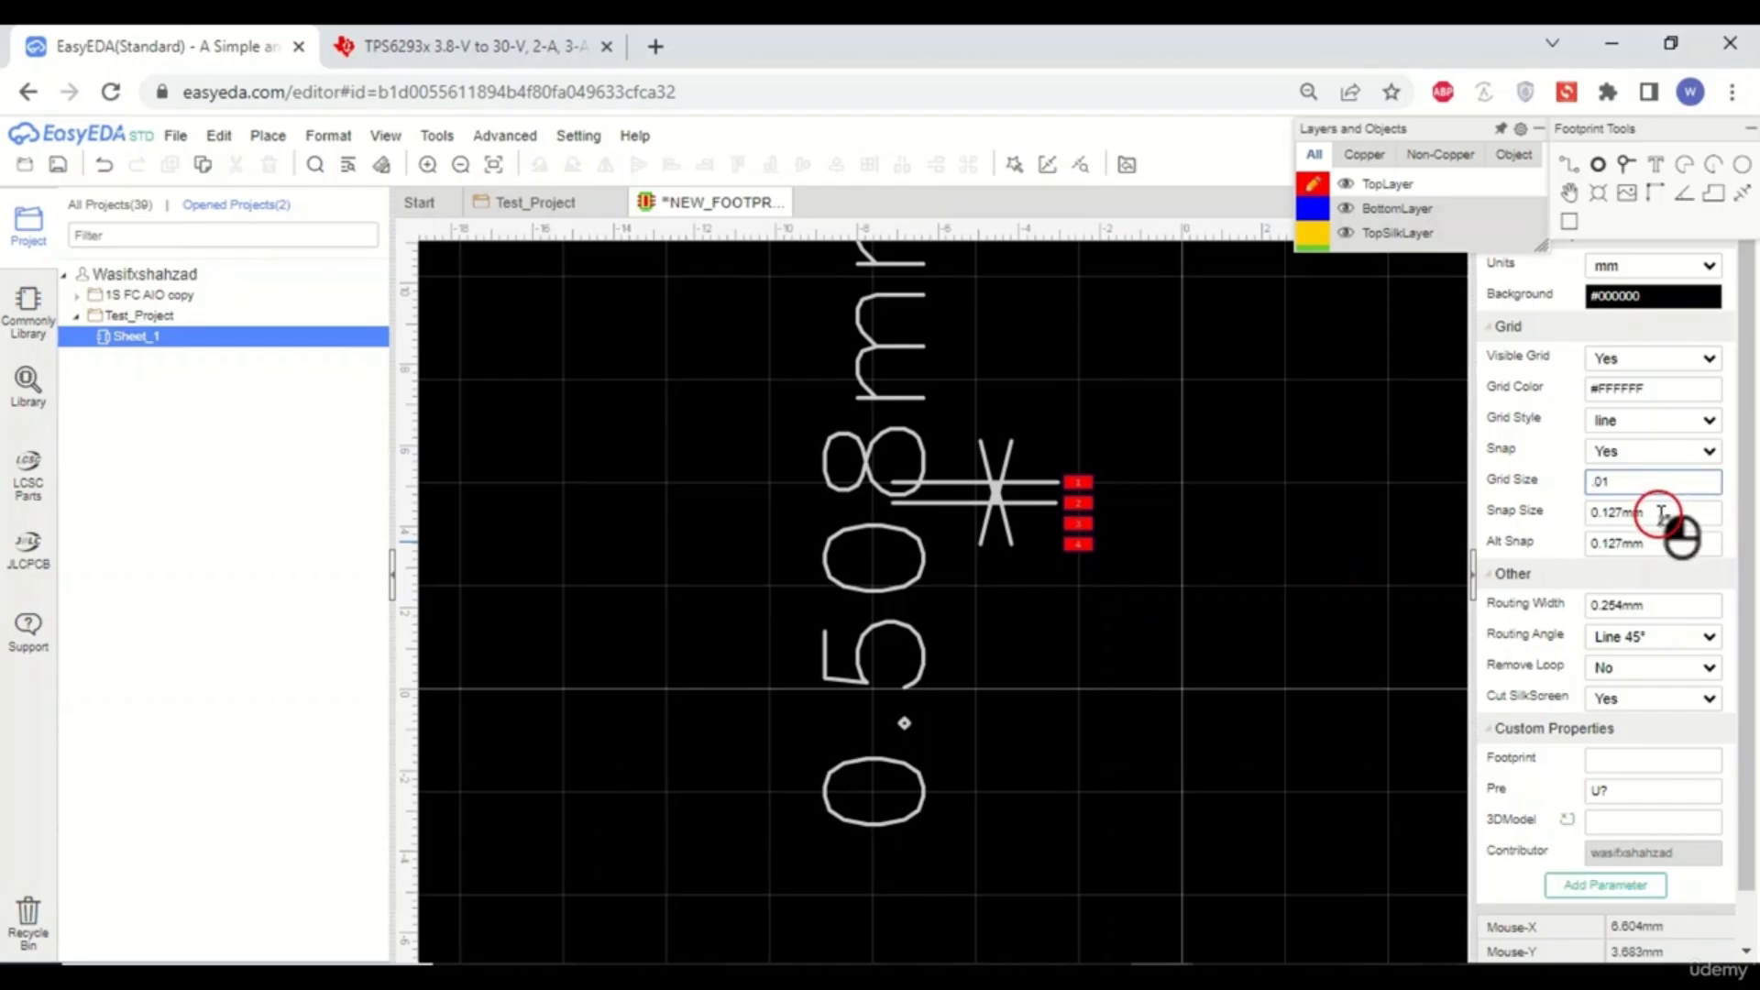
pyautogui.click(1661, 513)
pyautogui.press('BackSpace')
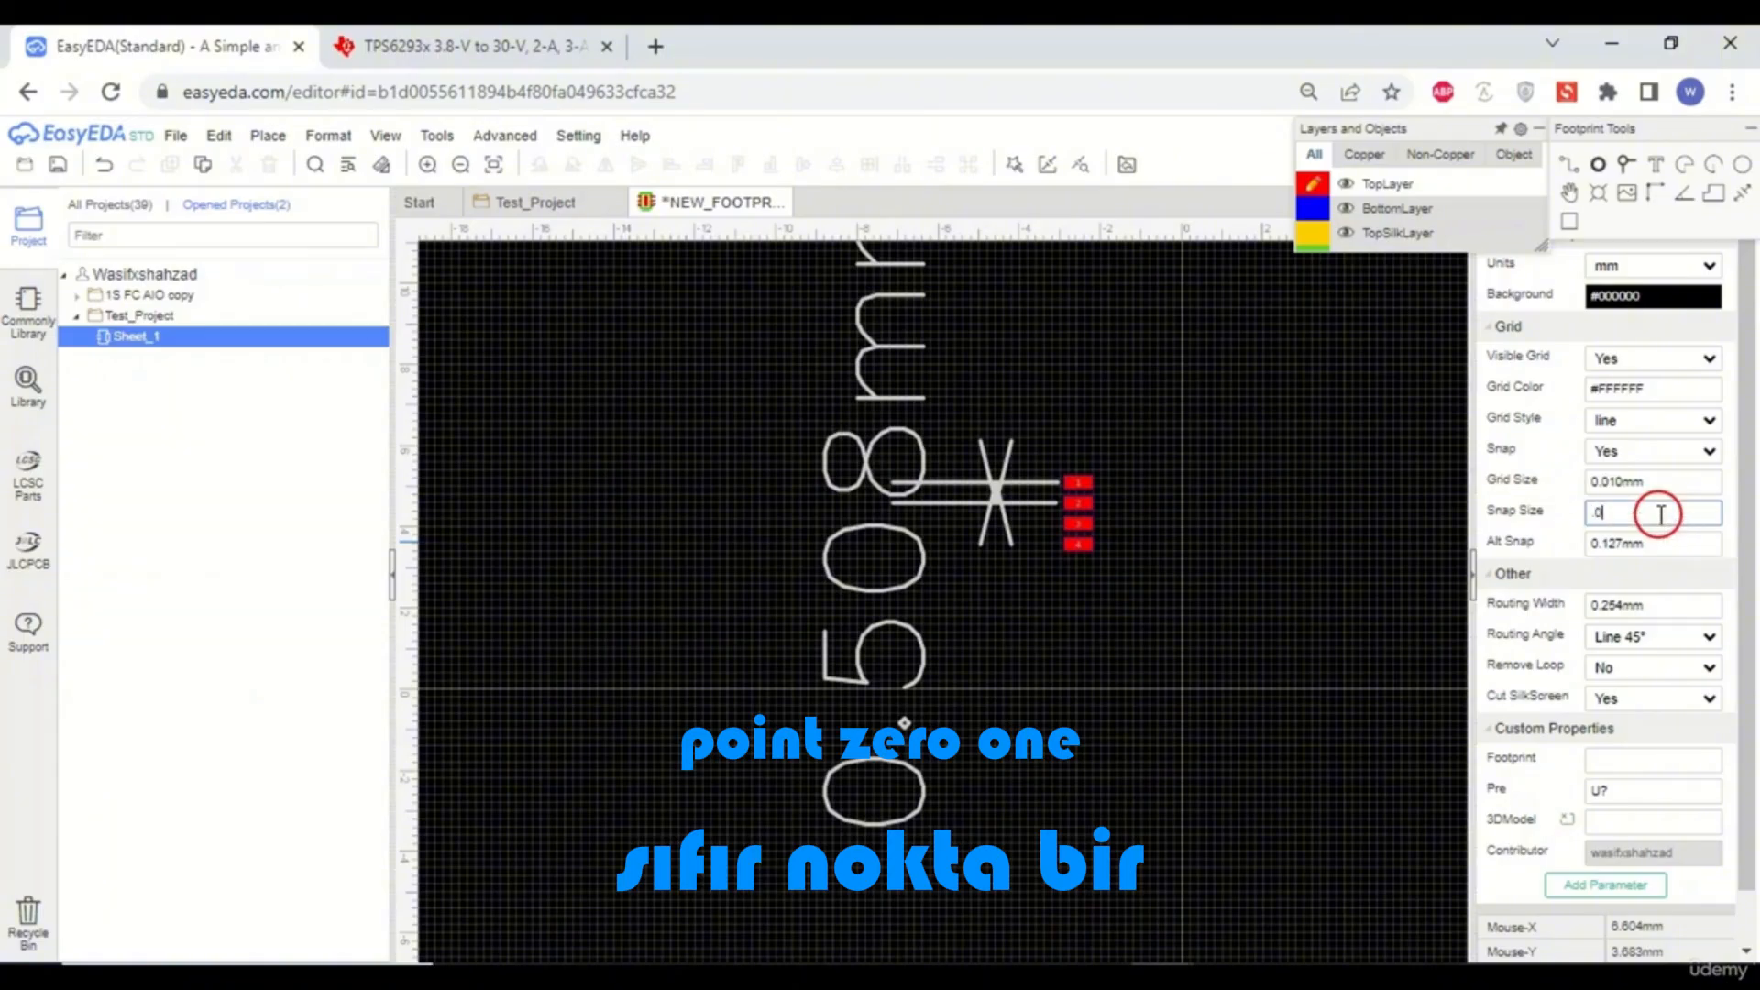
pyautogui.click(1665, 552)
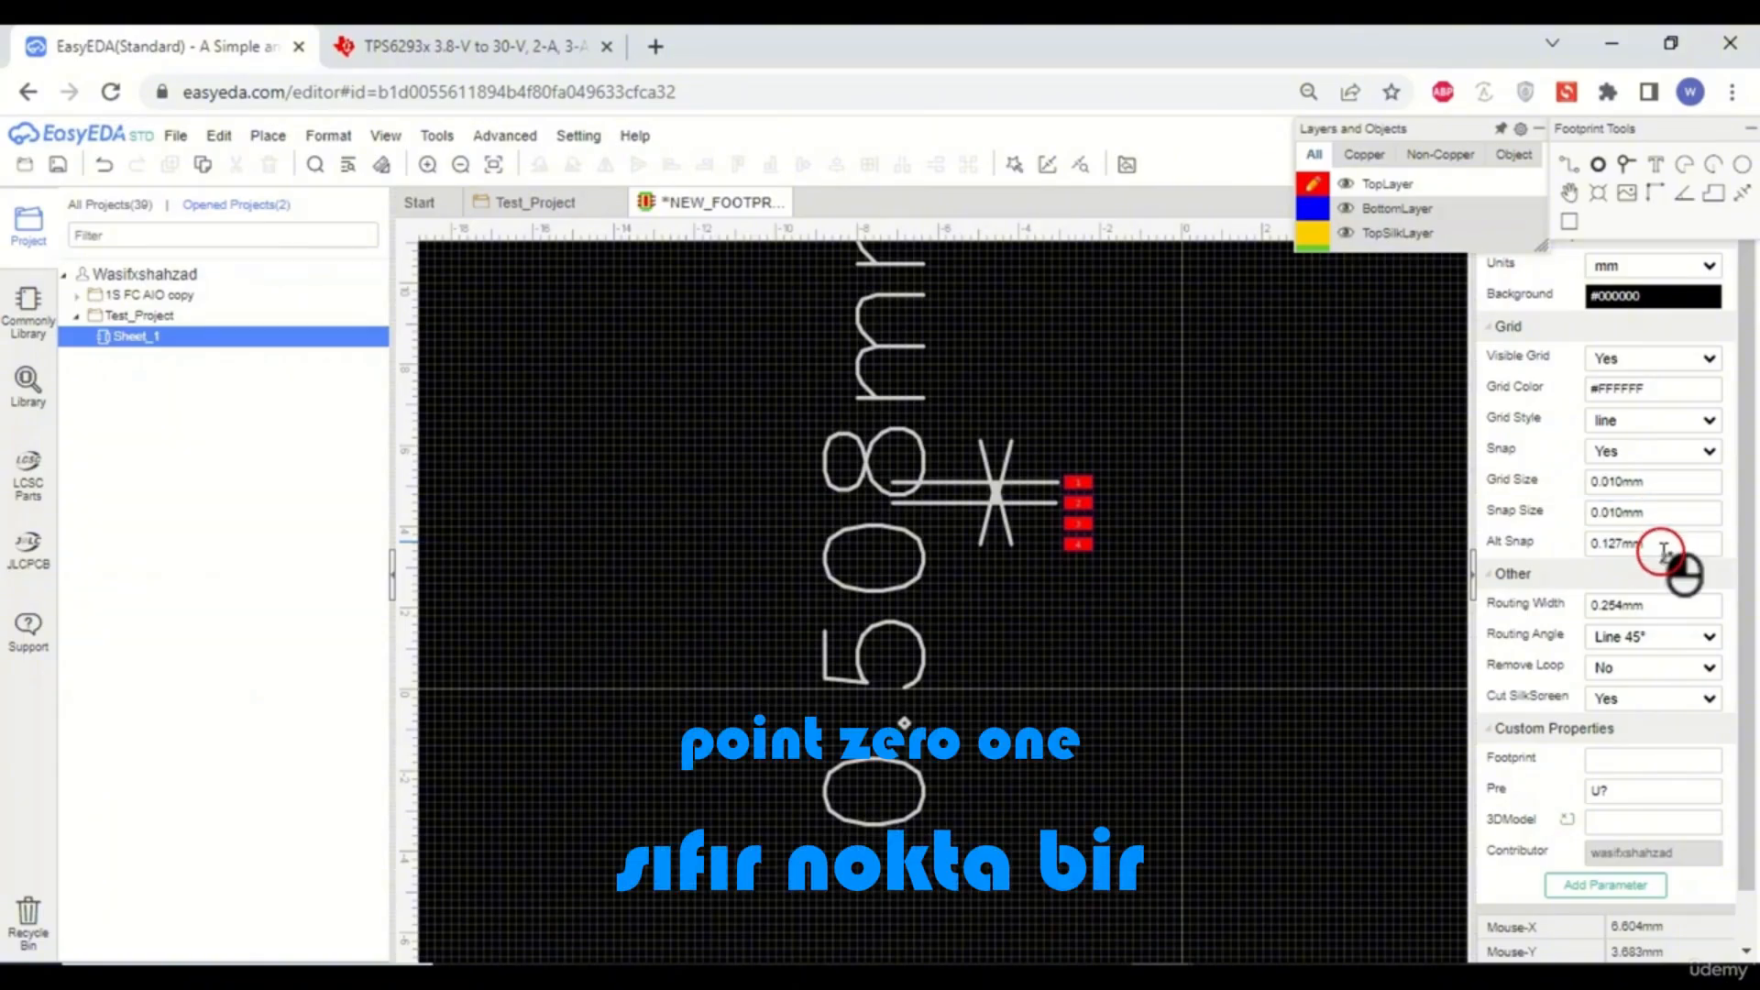
pyautogui.press('BackSpace')
pyautogui.write('.0')
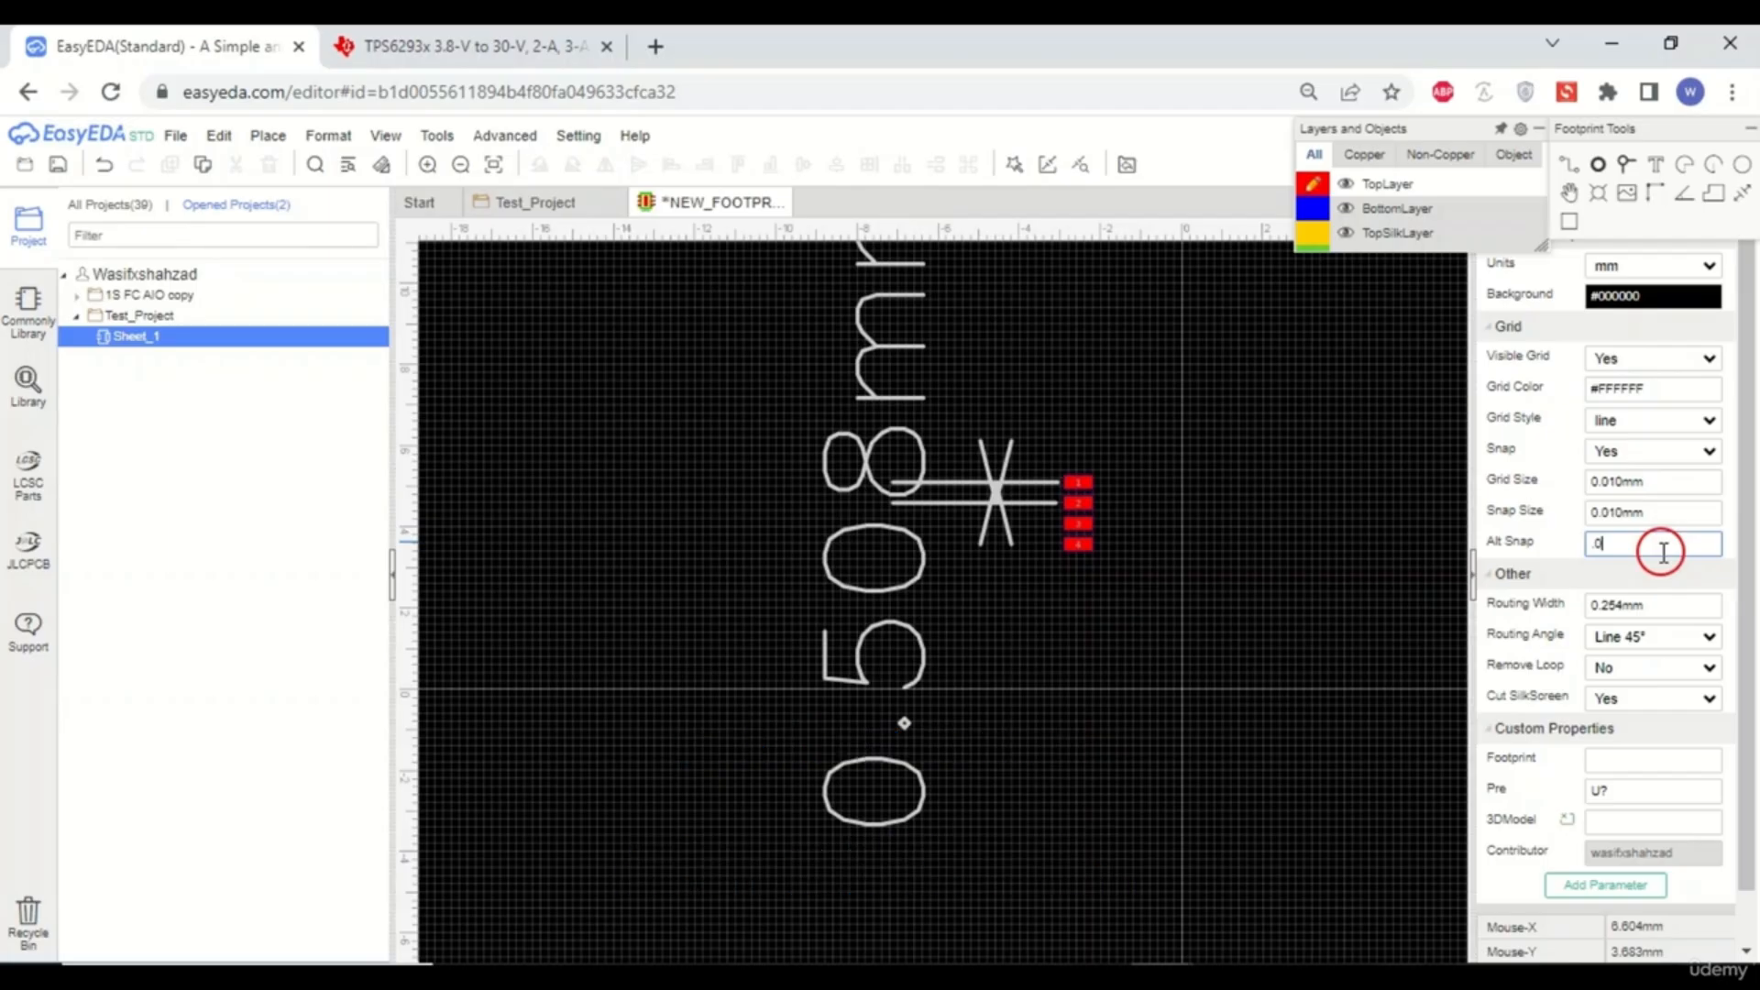
pyautogui.write('1')
pyautogui.click(1355, 600)
pyautogui.scroll(10, 1088, 519)
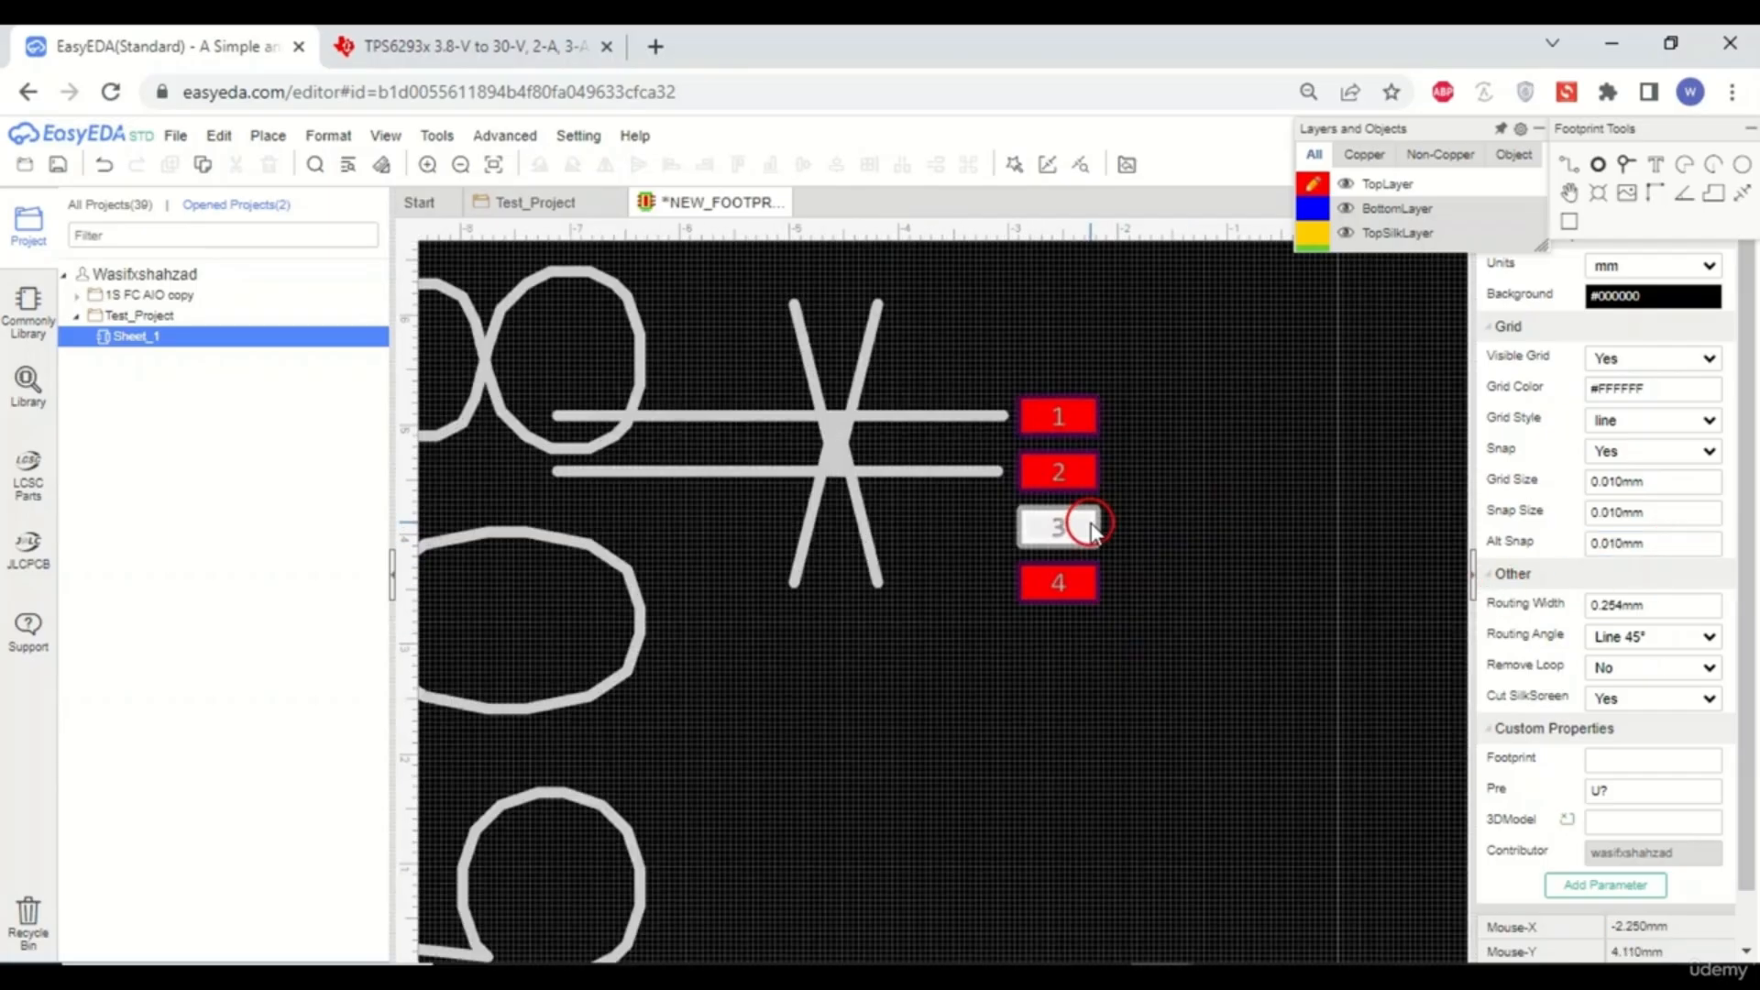
# - Examine the pad positions and the horizontal dimension line beside pad 4
pyautogui.scroll(2, 1090, 522)
pyautogui.scroll(-5, 884, 486)
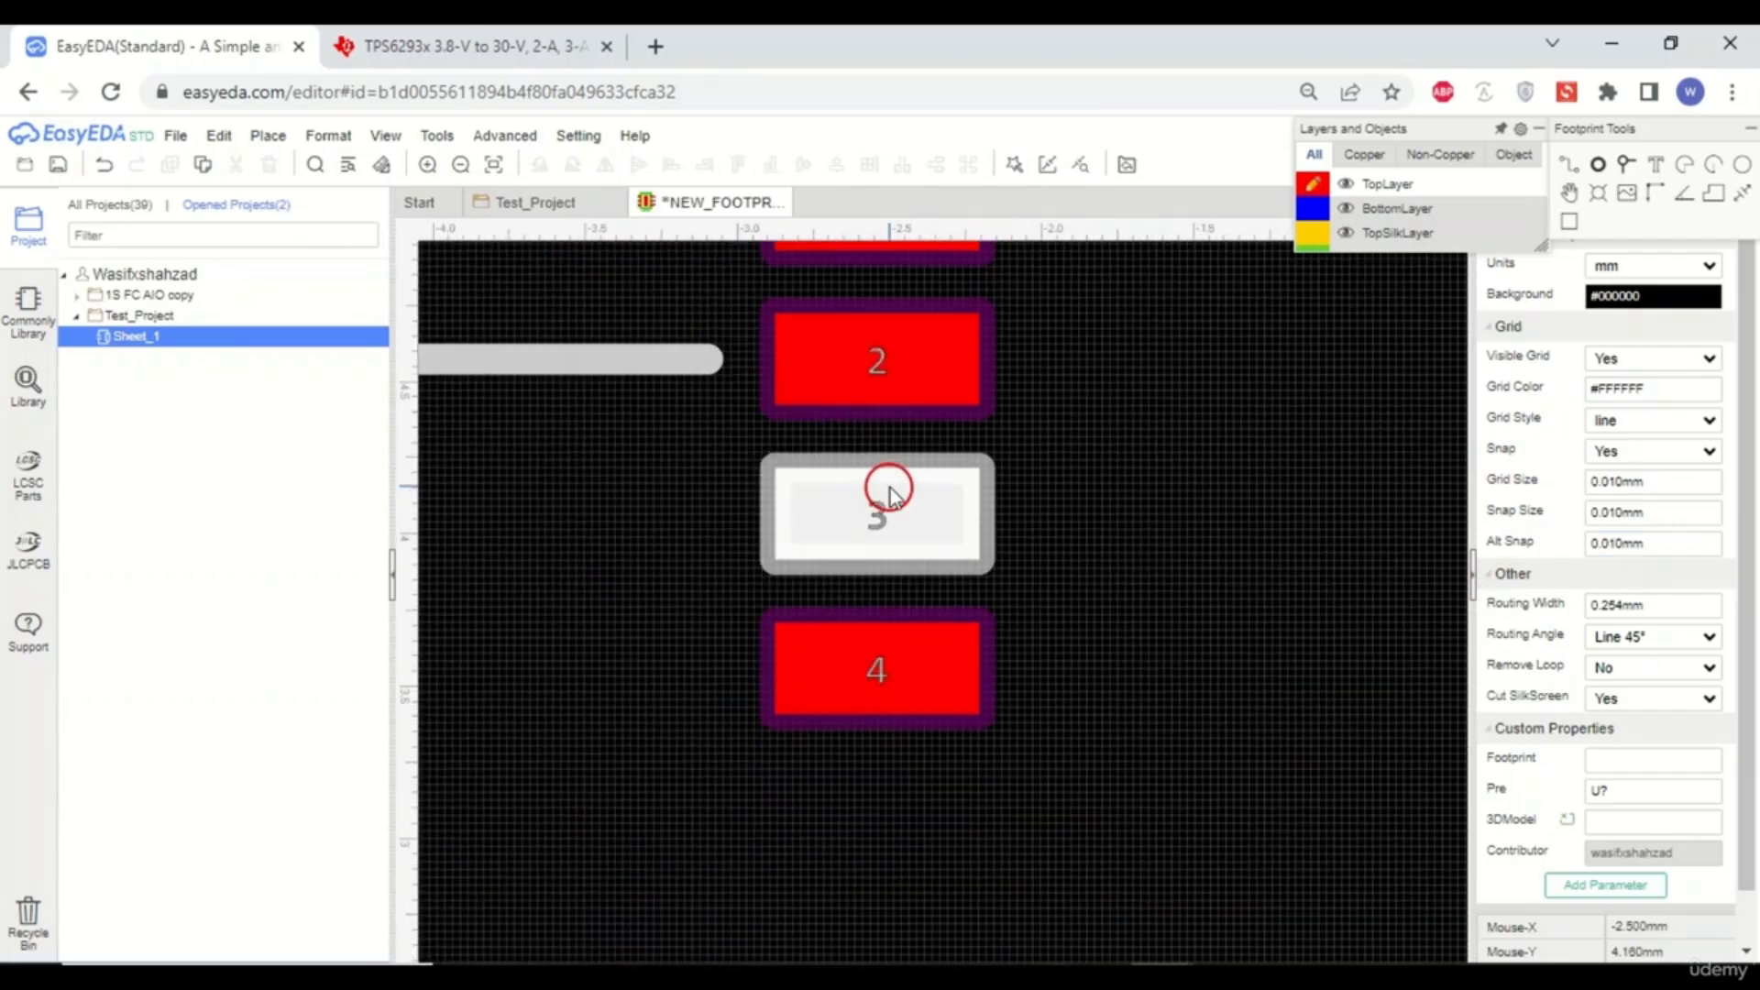
pyautogui.click(880, 502)
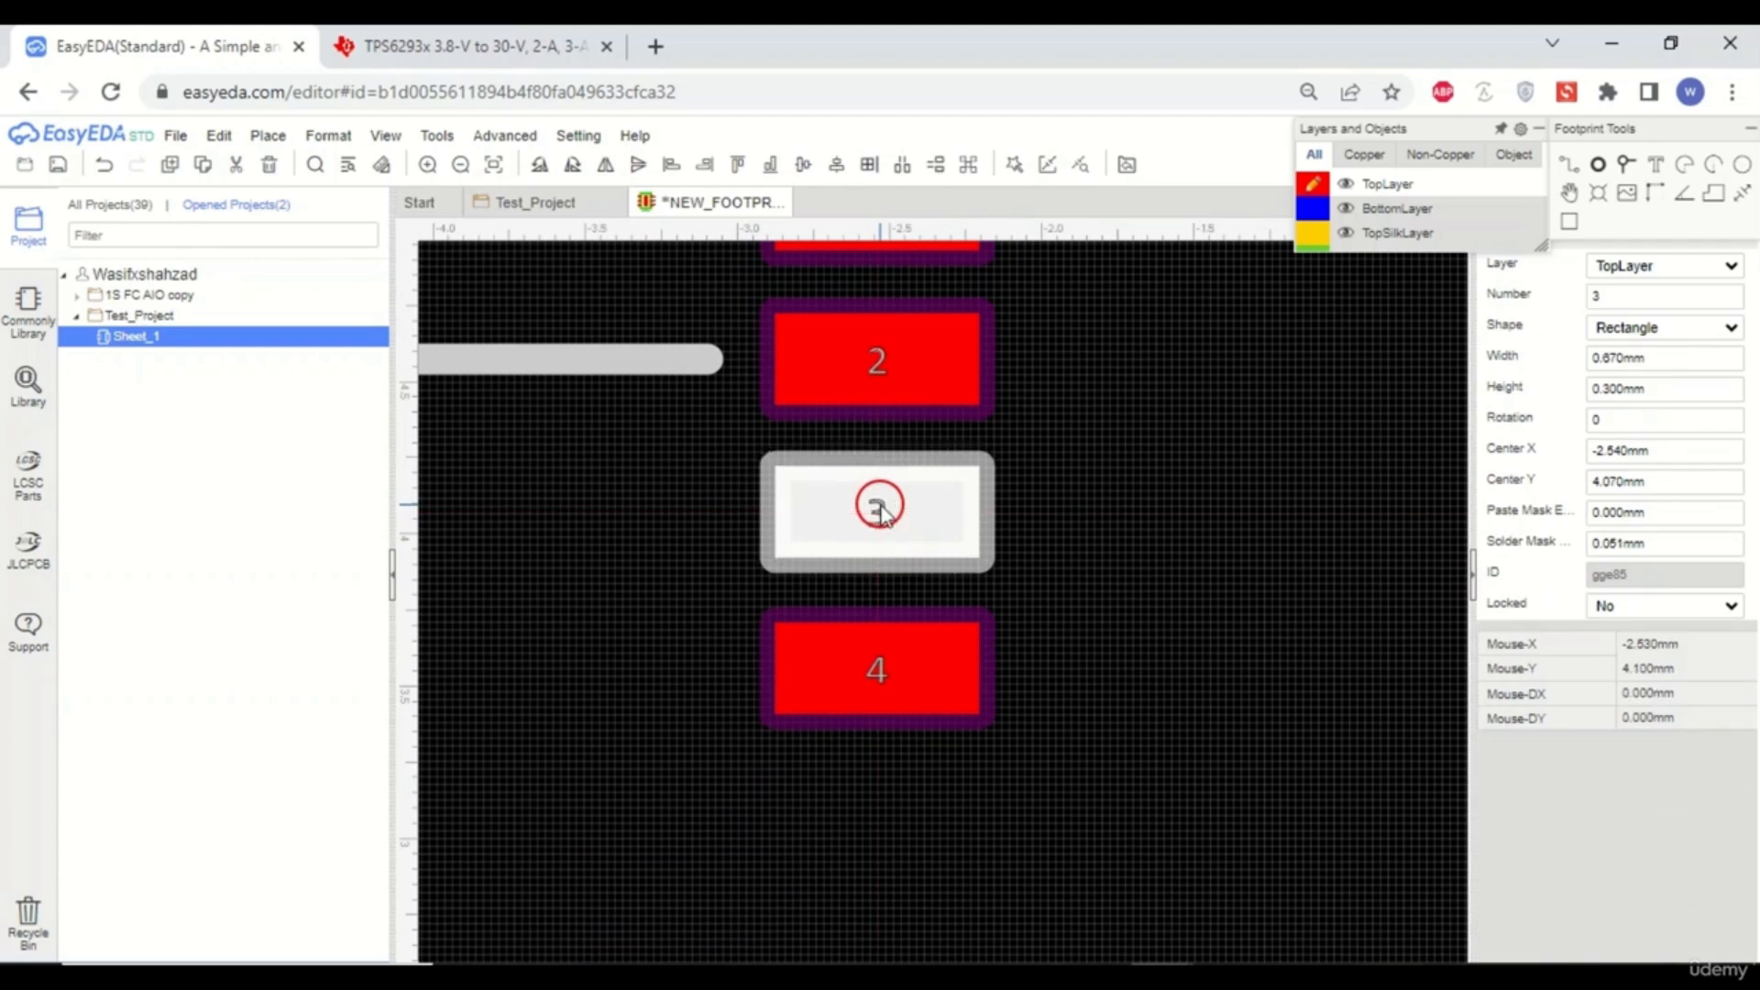
pyautogui.click(1014, 554)
pyautogui.scroll(-3, 852, 557)
pyautogui.scroll(2, 1014, 509)
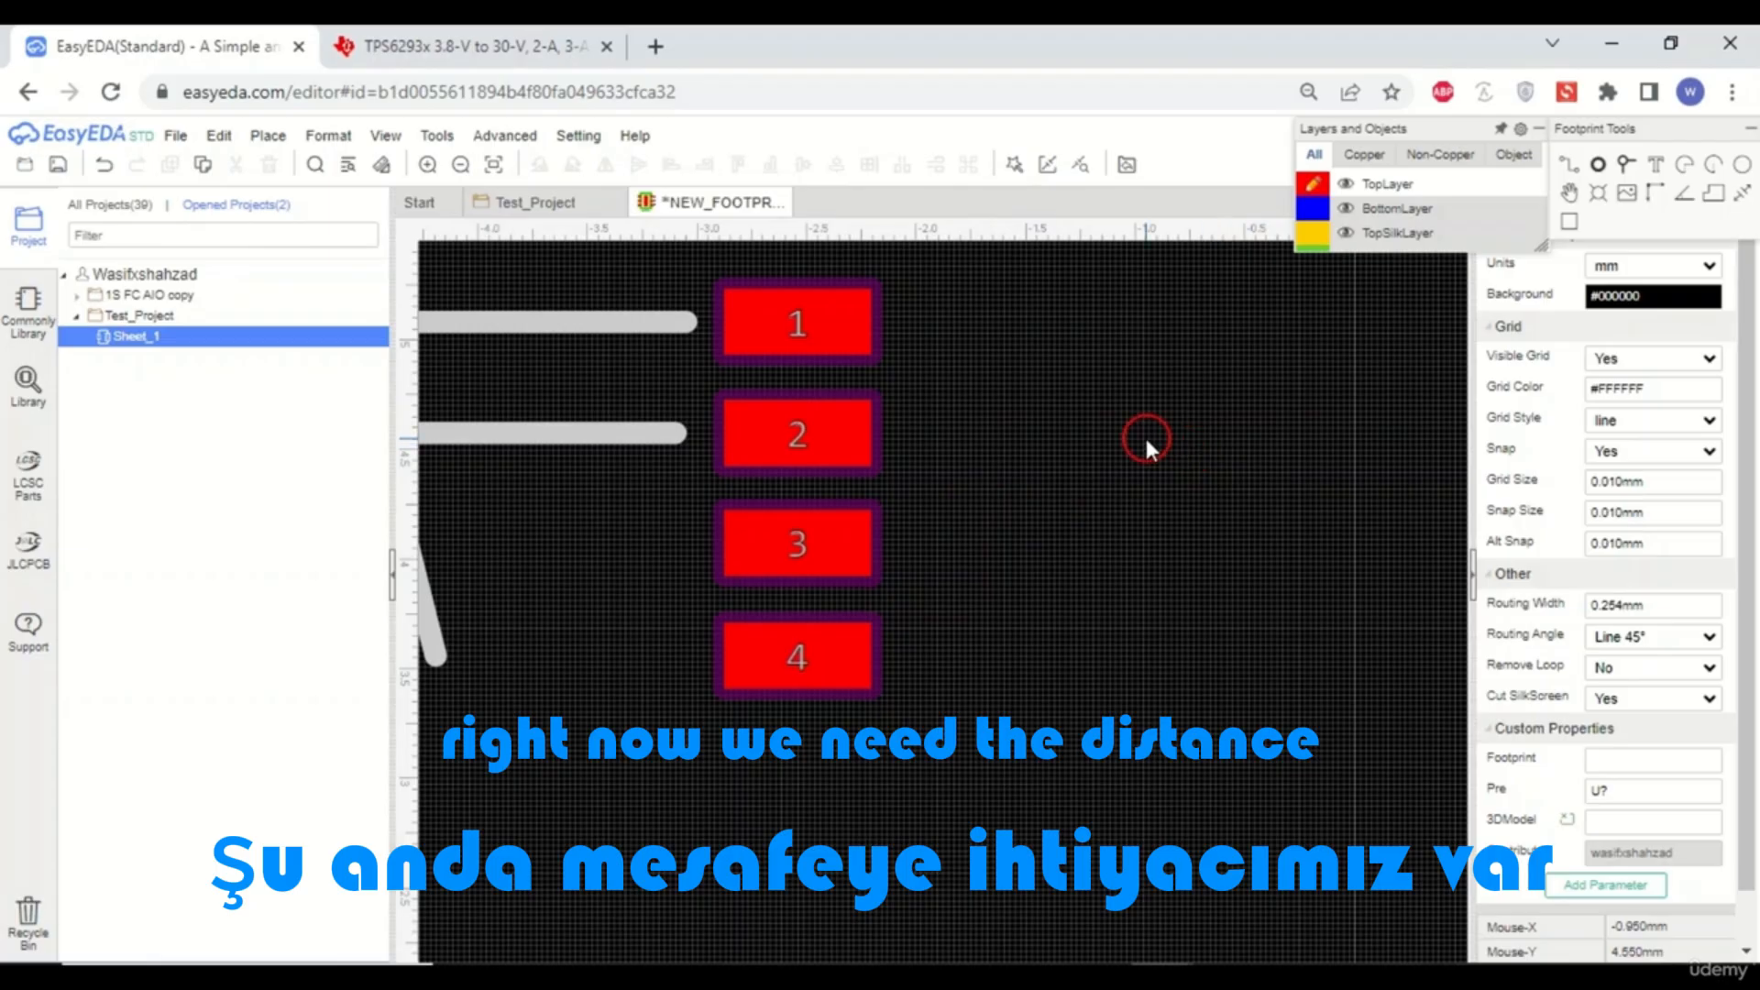
pyautogui.scroll(5, 826, 743)
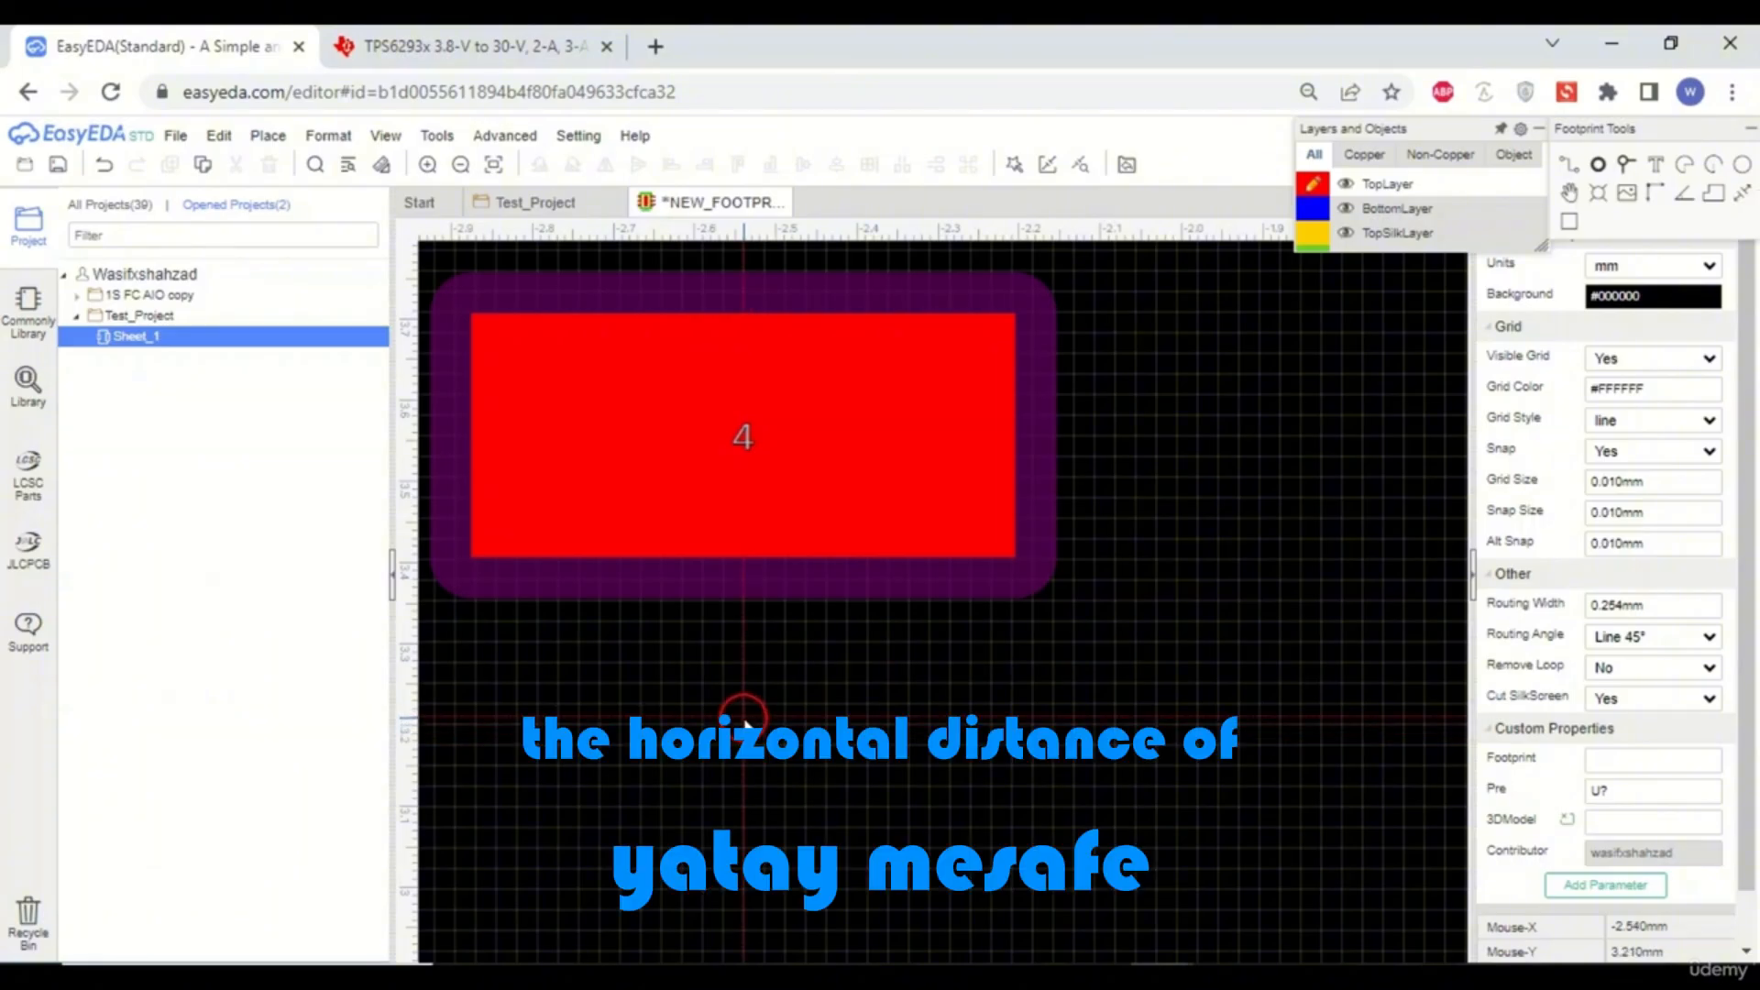
pyautogui.scroll(-4, 892, 719)
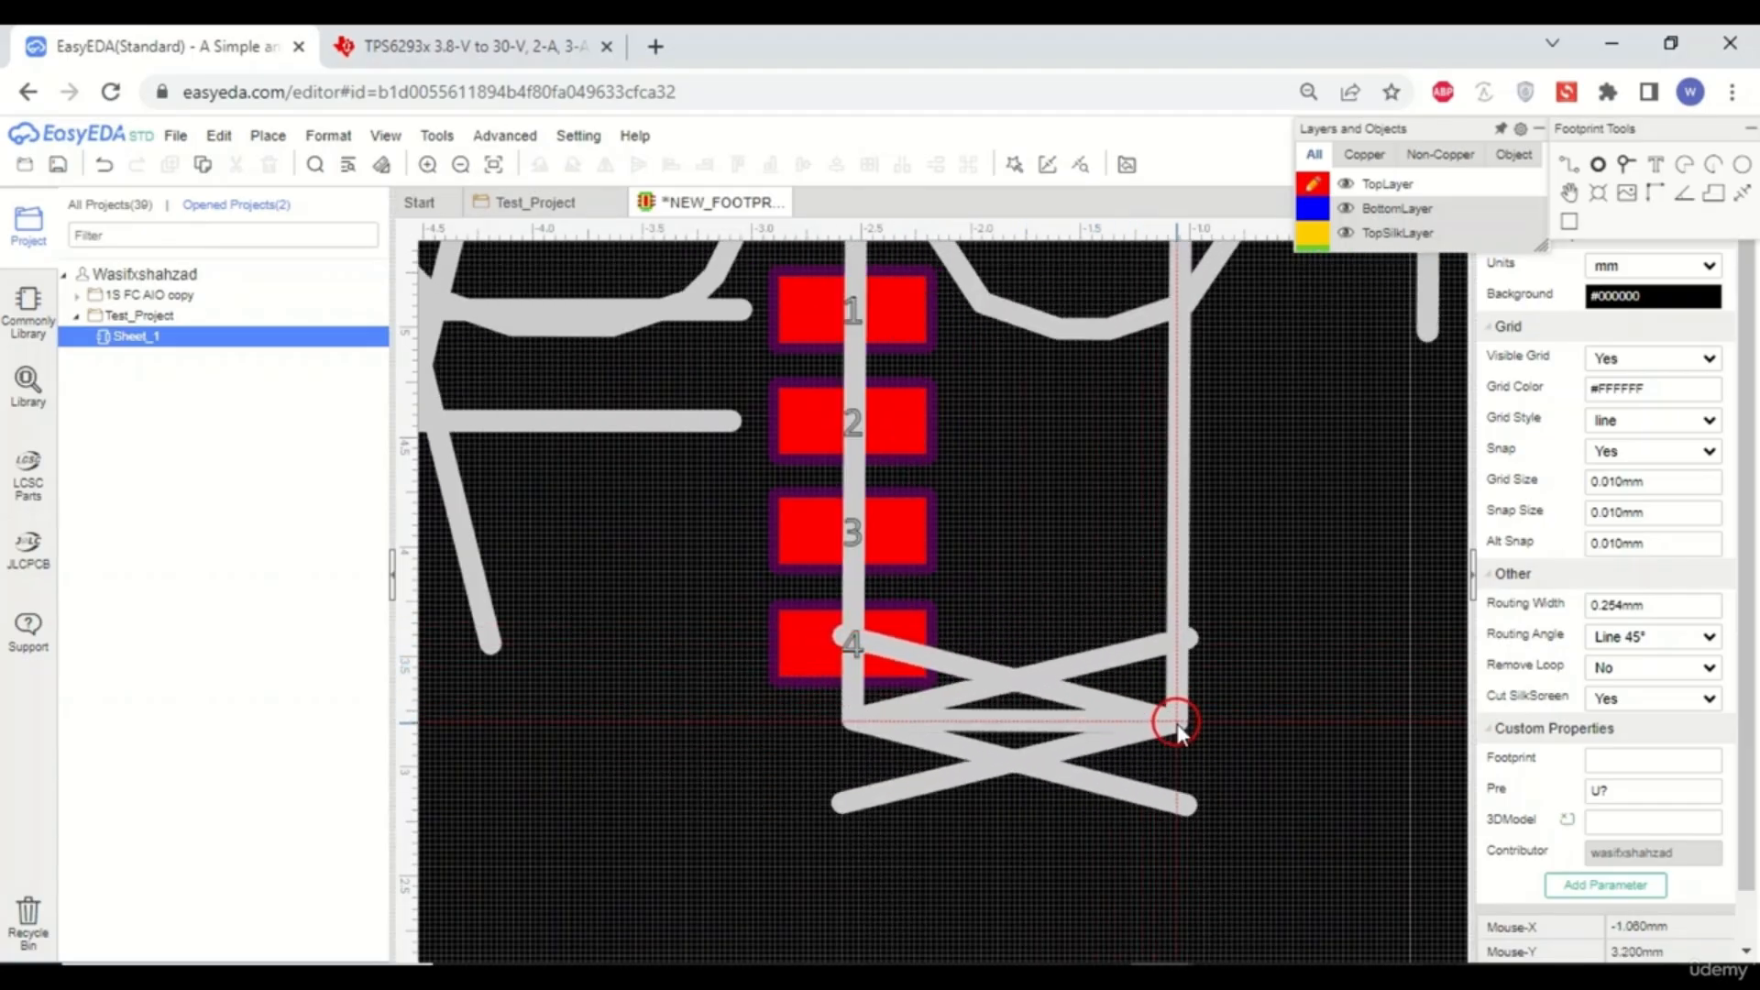
pyautogui.scroll(-3, 1178, 725)
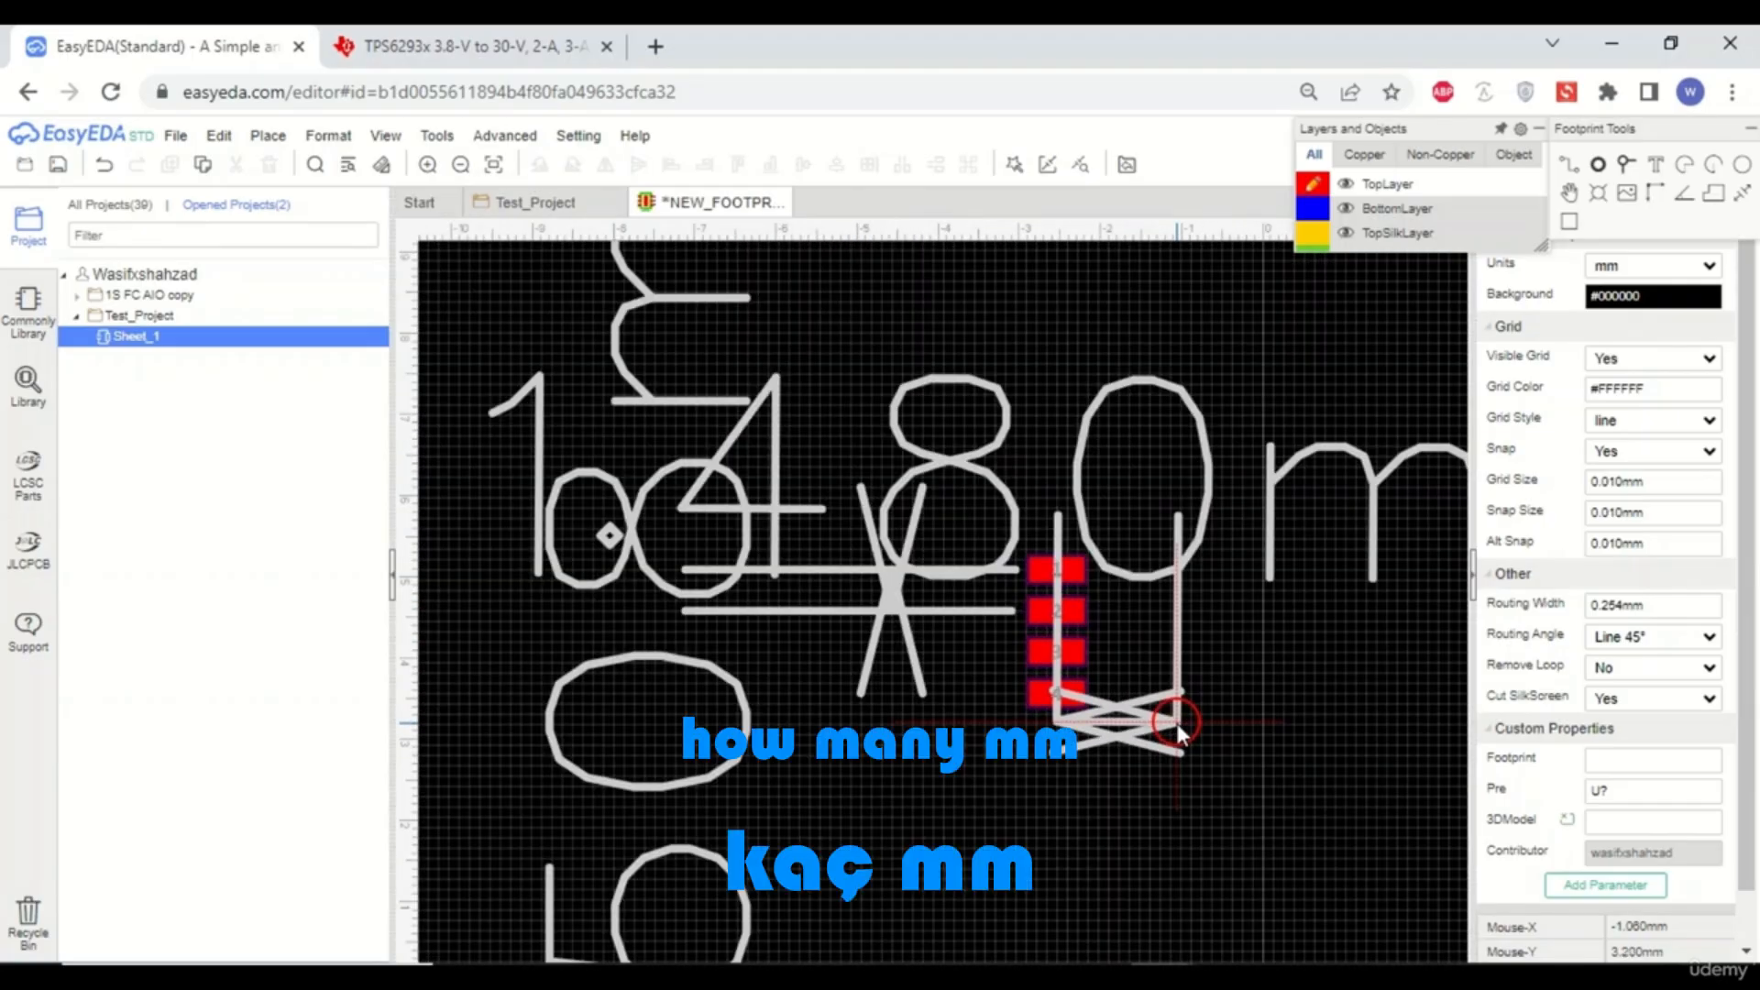
# - Compare the datasheet's 1.48 mm pad-row spacing with the dimension line drawn from pad 4
pyautogui.click(464, 47)
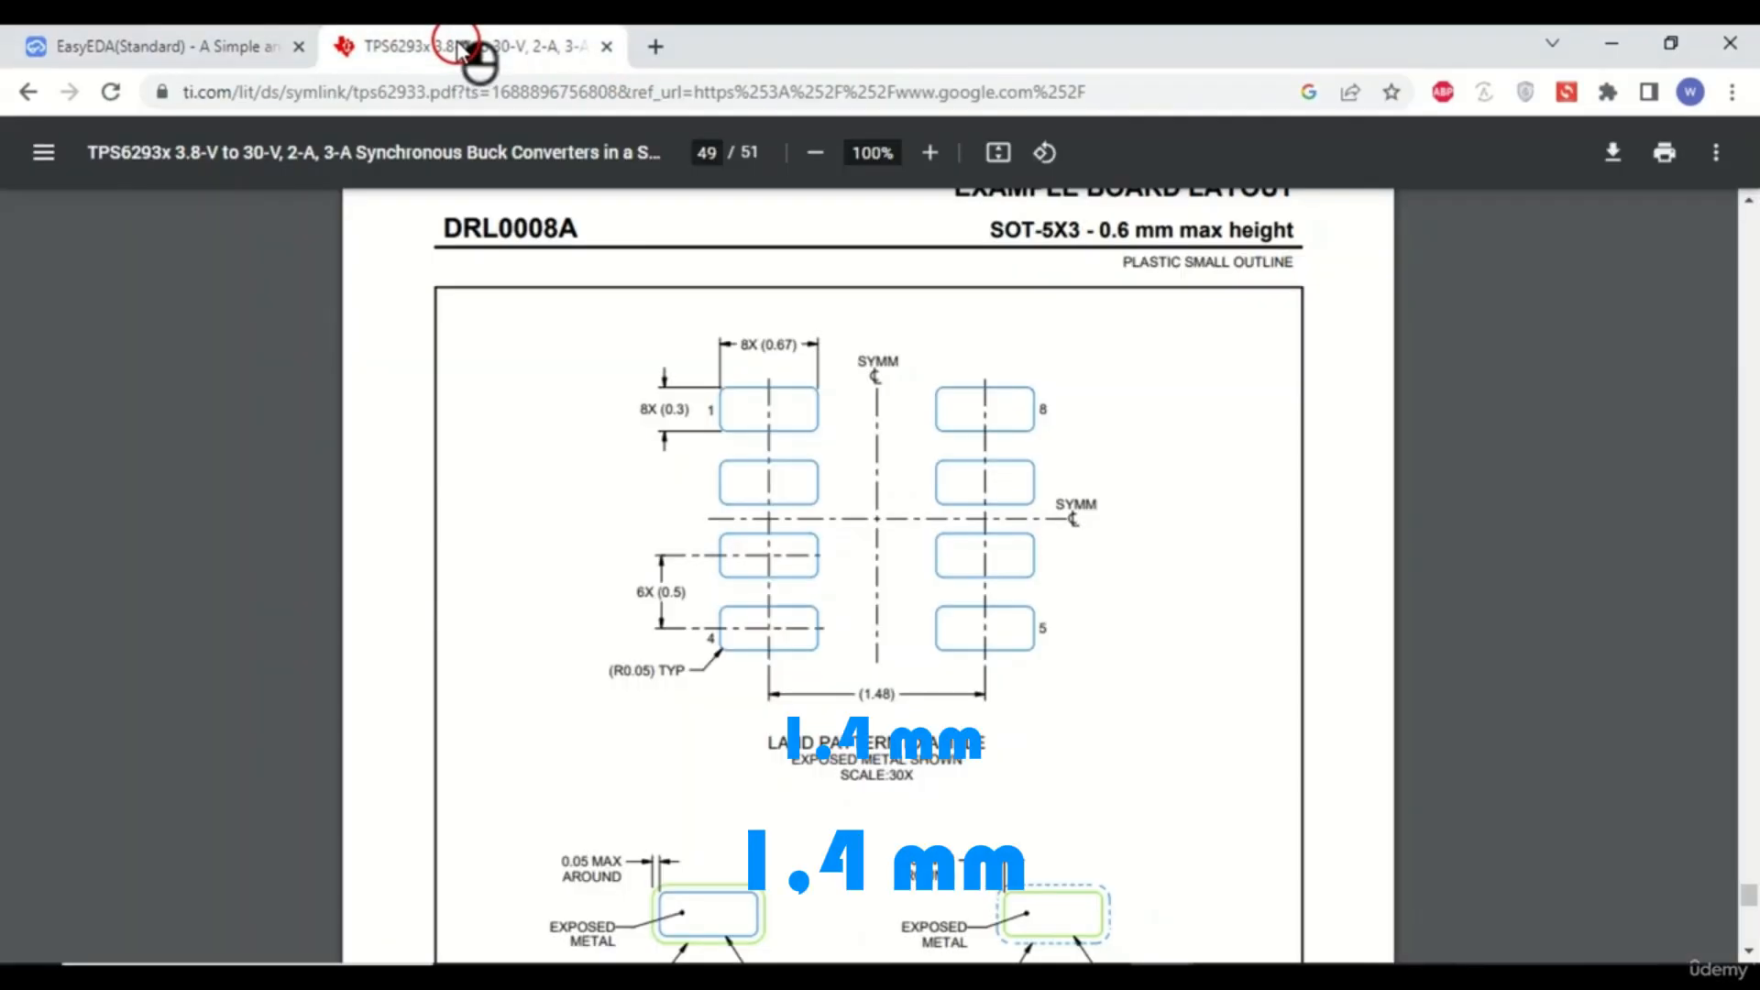
pyautogui.click(221, 46)
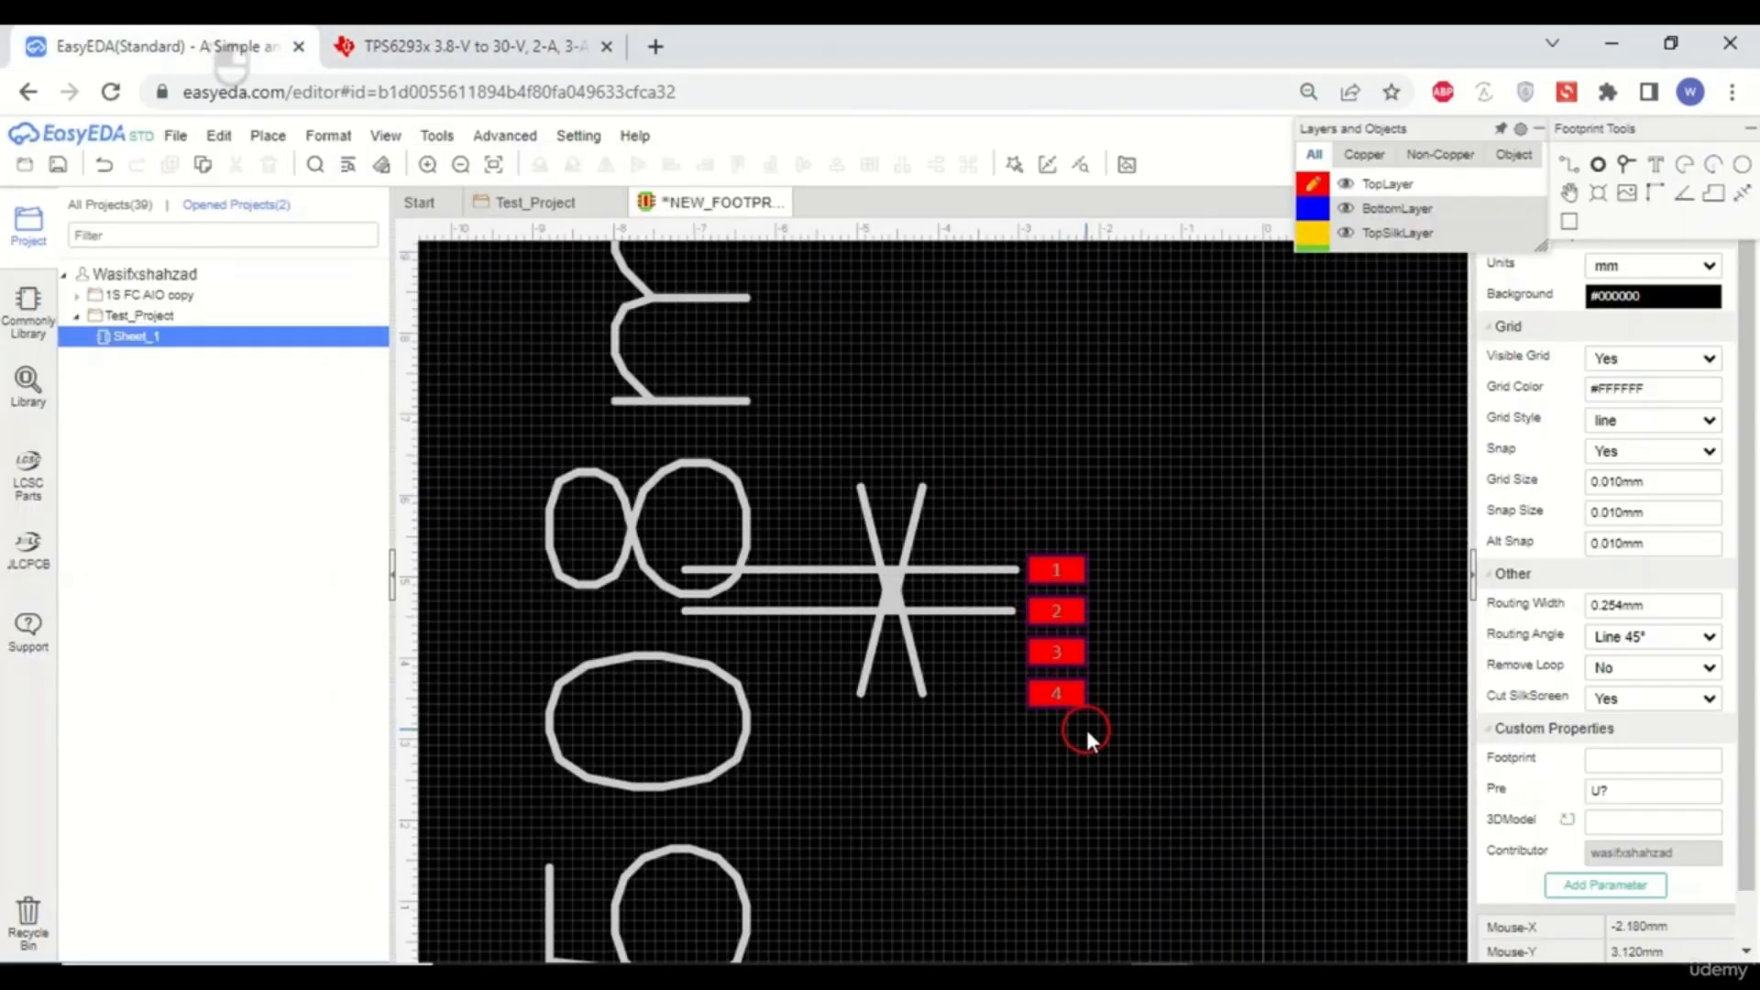
pyautogui.scroll(3, 1085, 725)
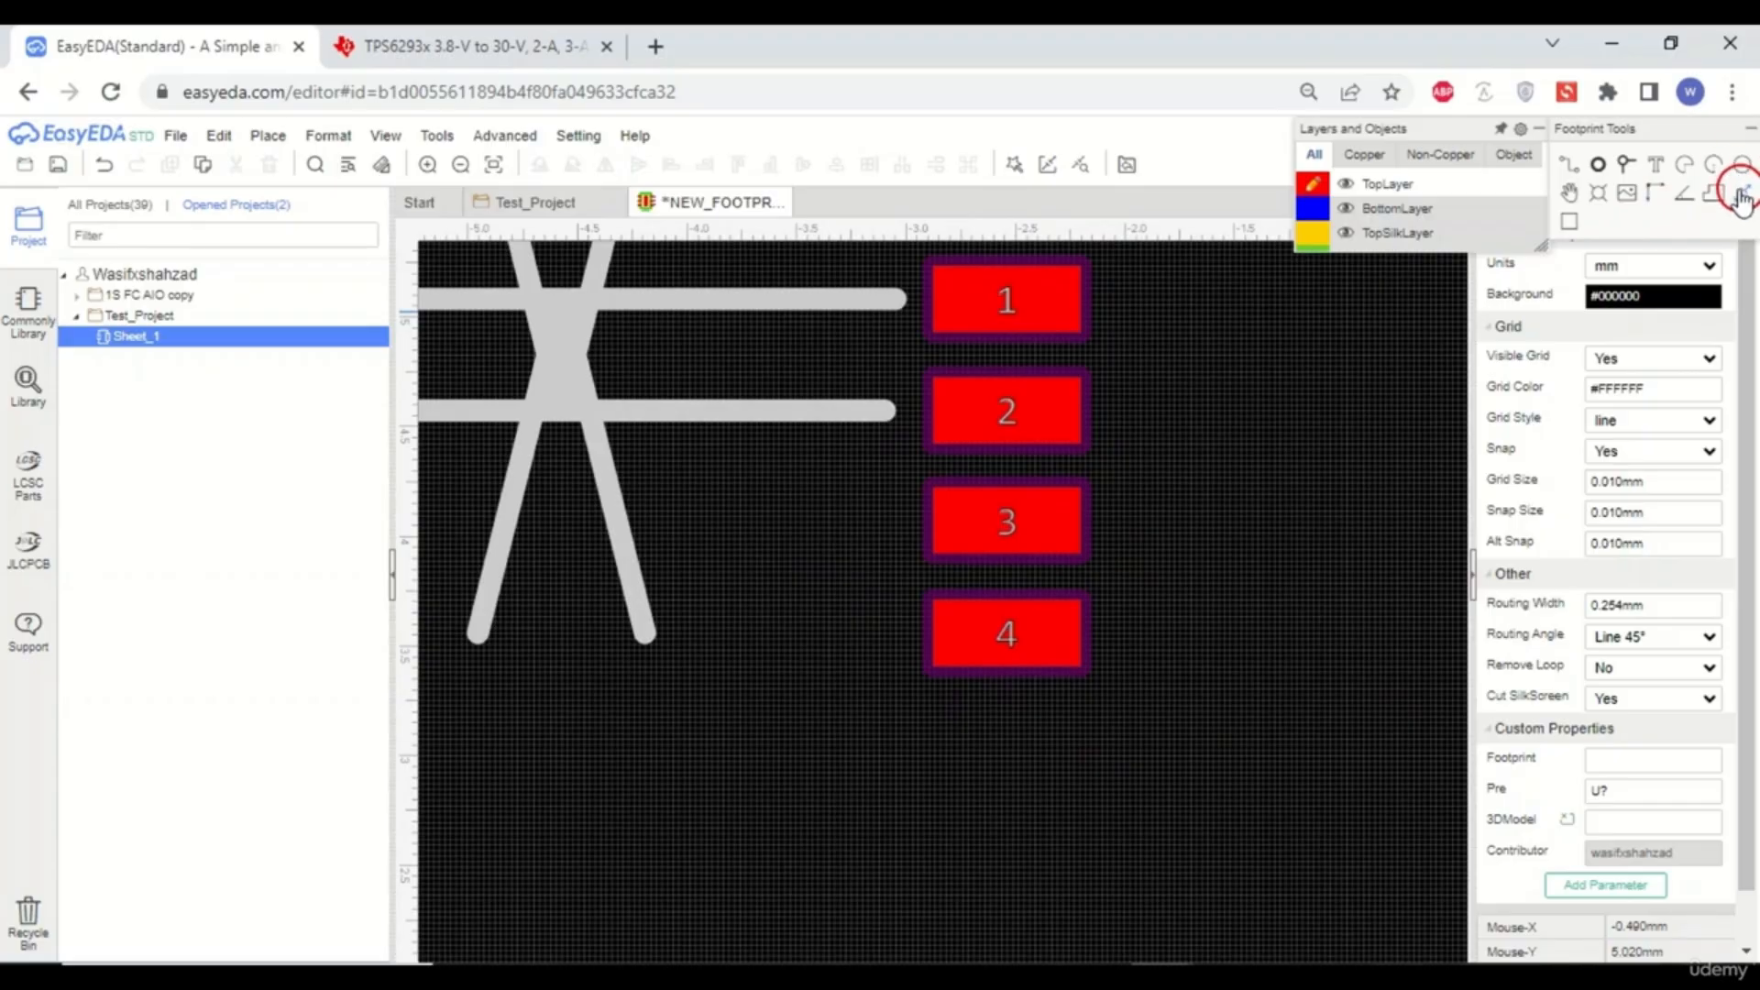
pyautogui.scroll(5, 1009, 721)
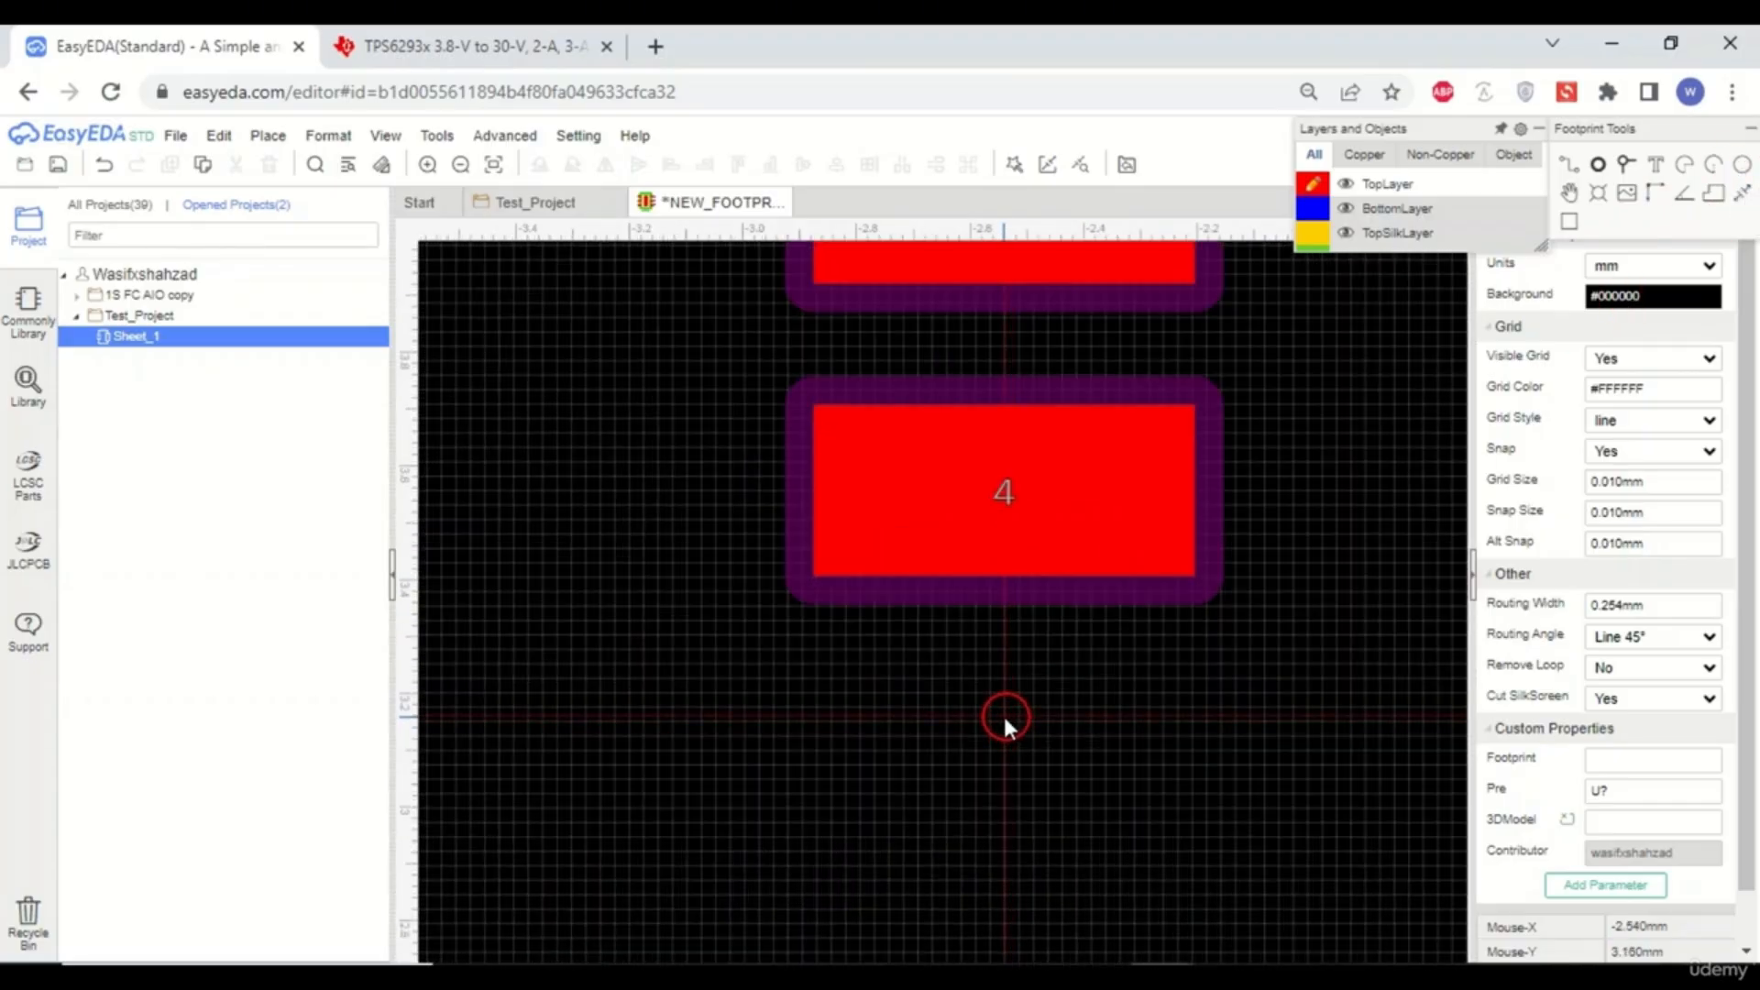
pyautogui.scroll(-5, 1006, 721)
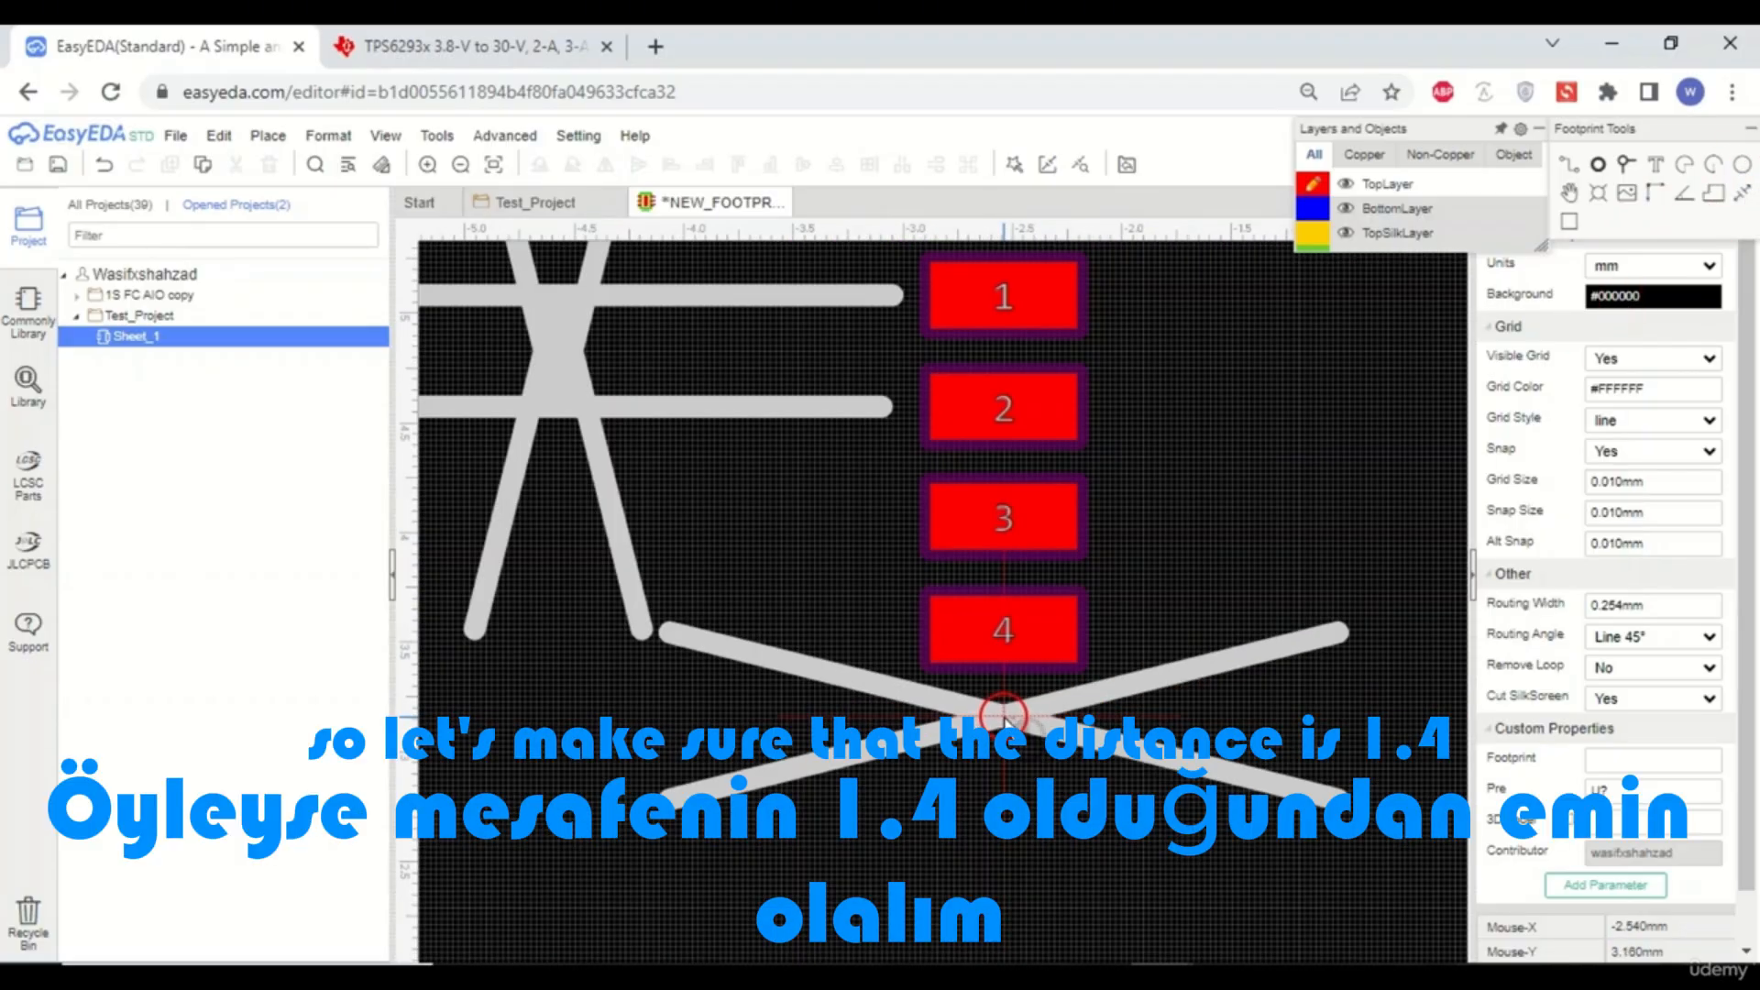
pyautogui.scroll(-3, 1085, 711)
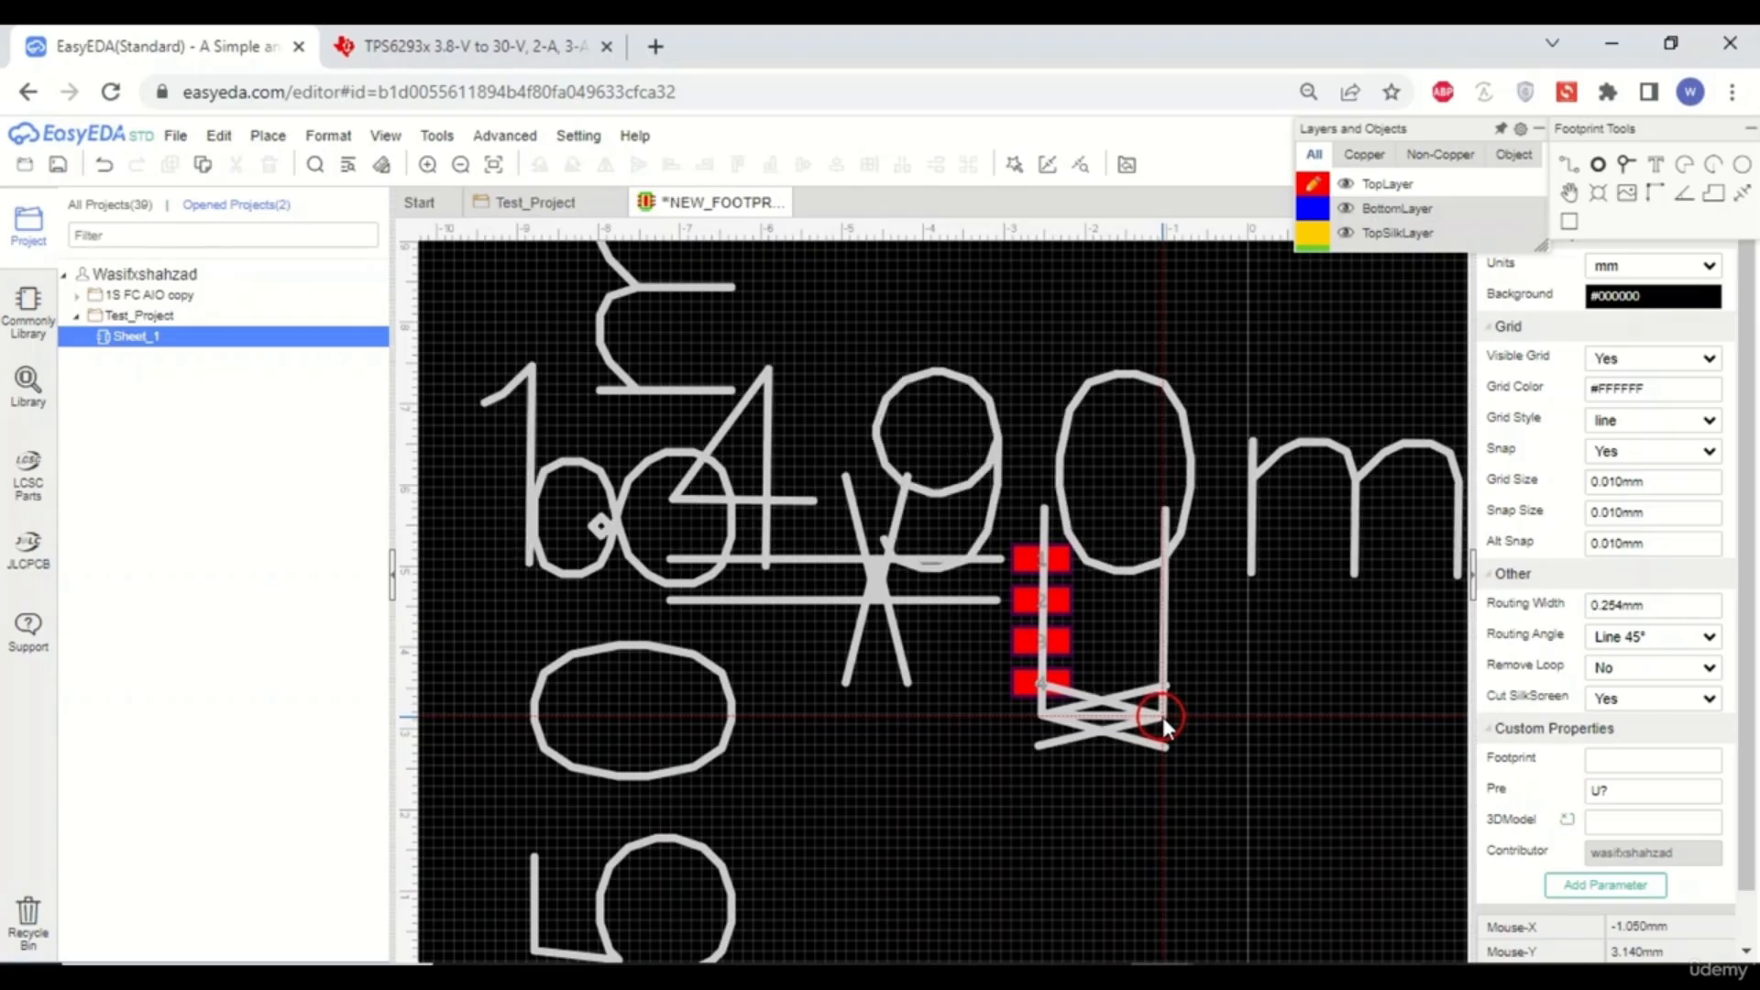
pyautogui.scroll(3, 1162, 717)
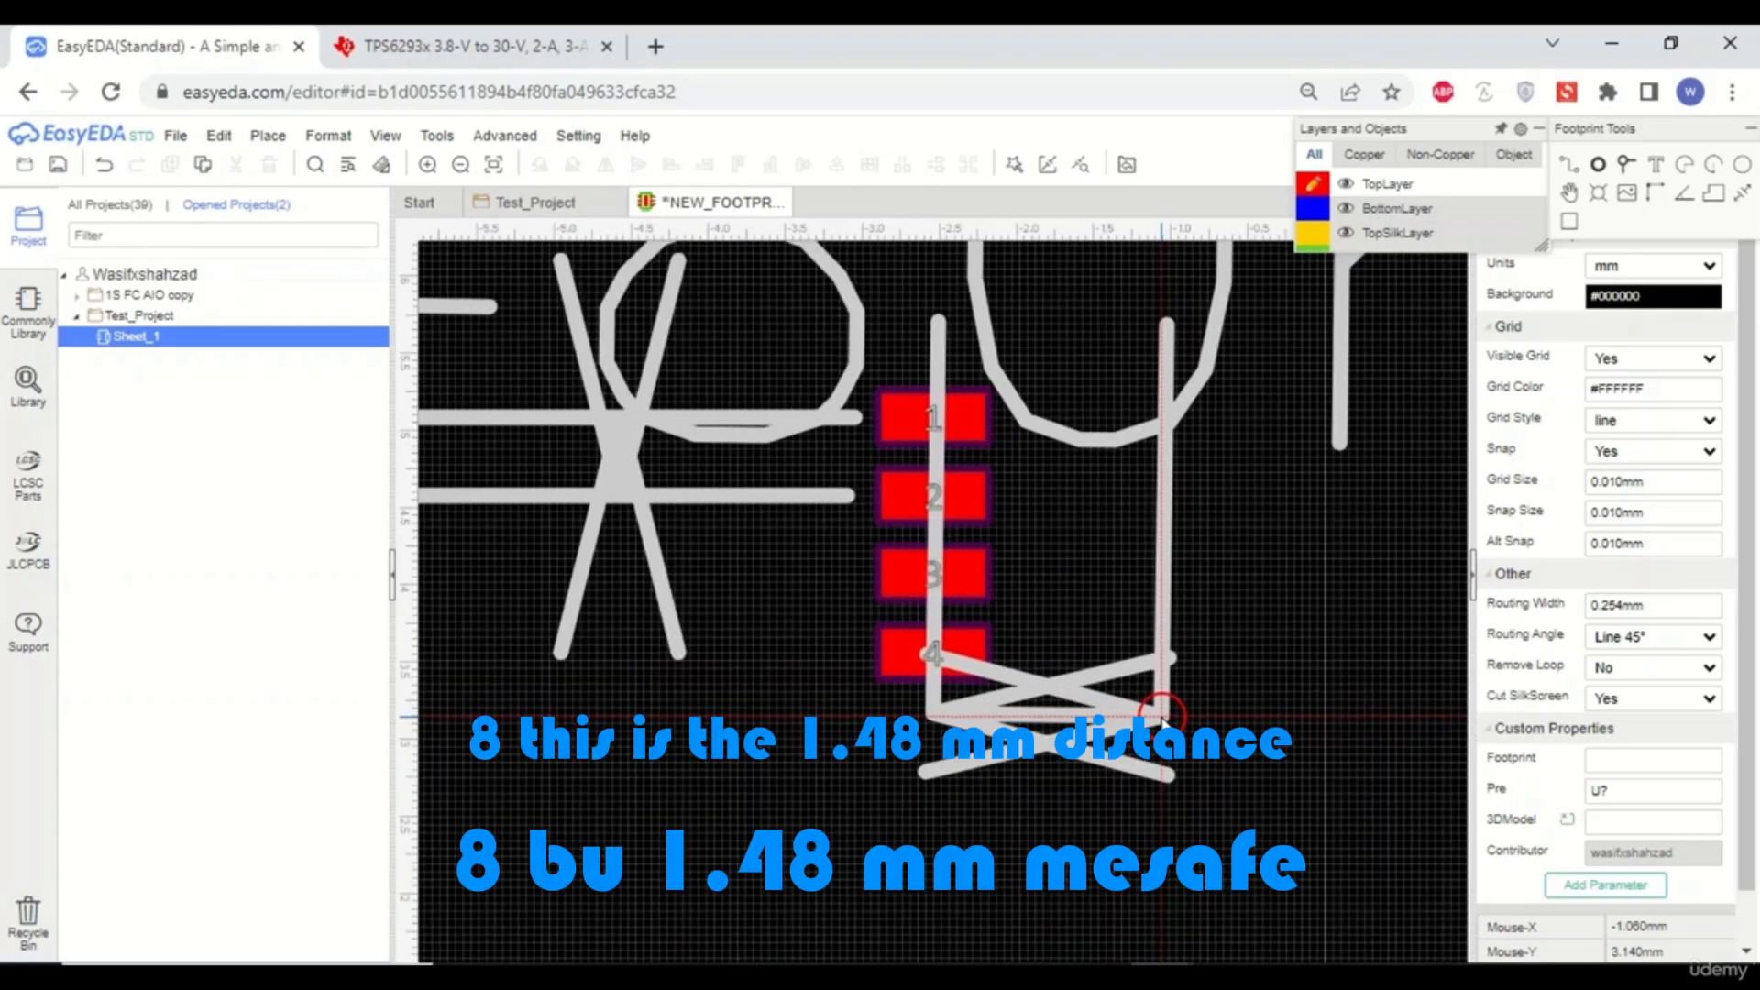
pyautogui.scroll(-3, 1163, 717)
pyautogui.scroll(6, 1163, 719)
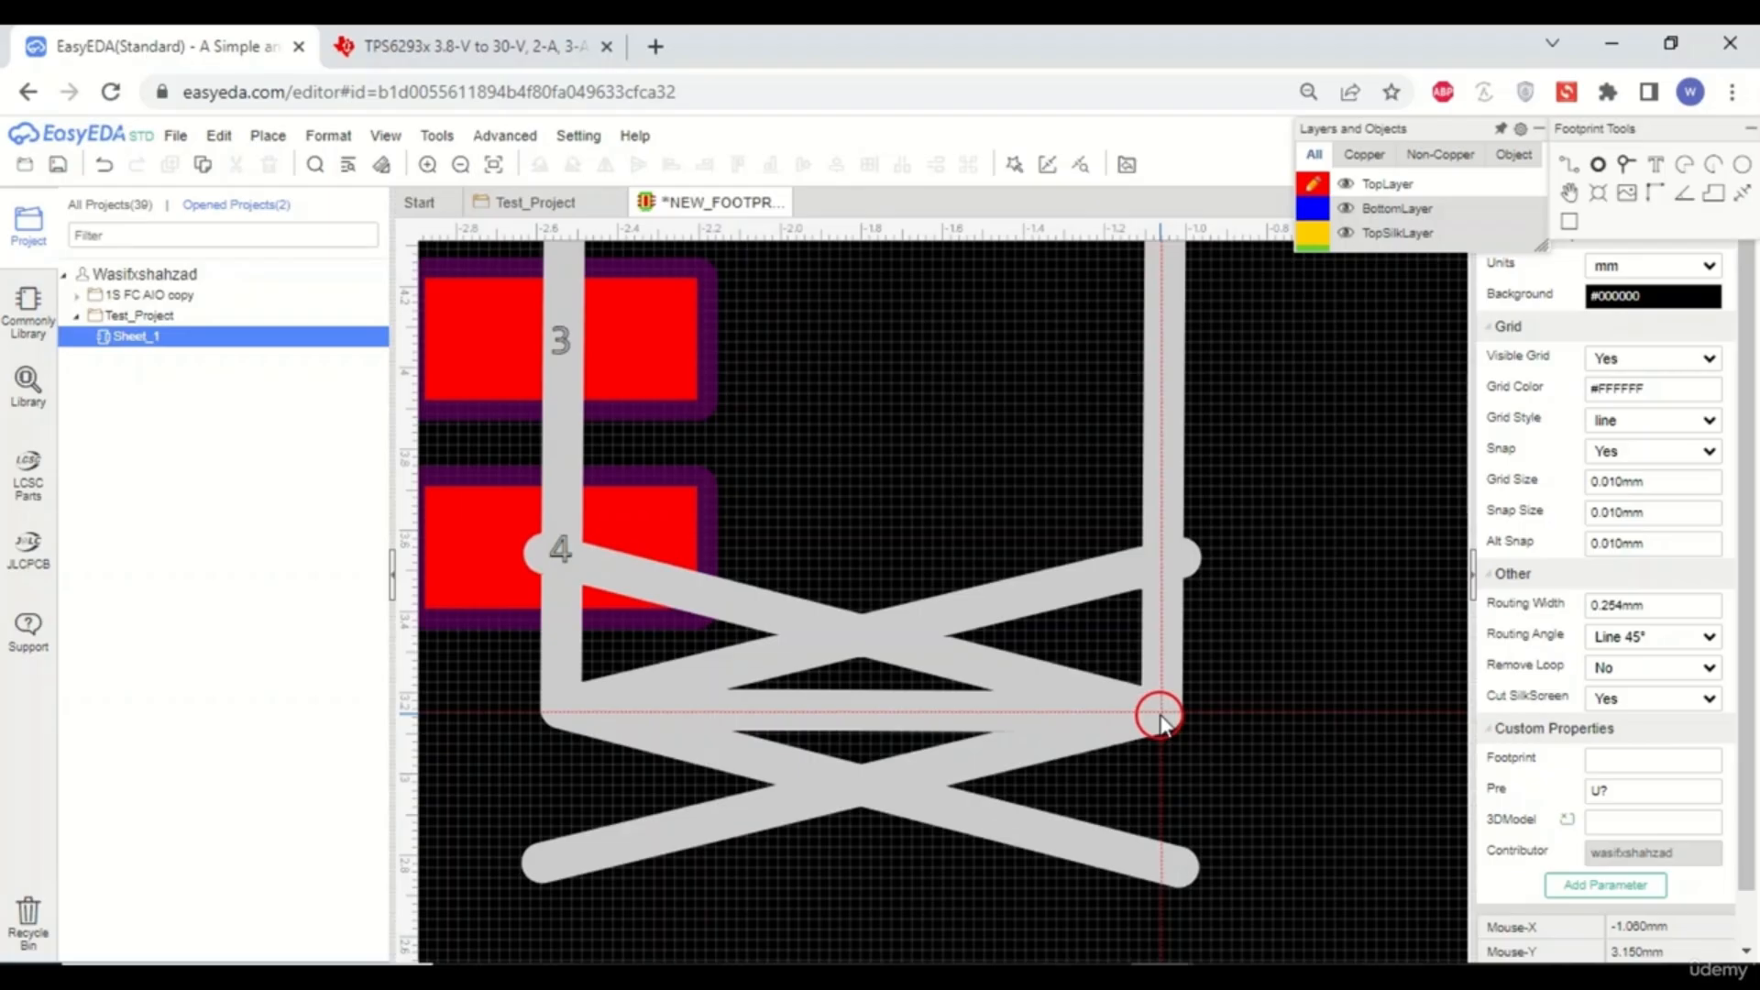
pyautogui.scroll(-5, 1160, 717)
pyautogui.scroll(-5, 1160, 717)
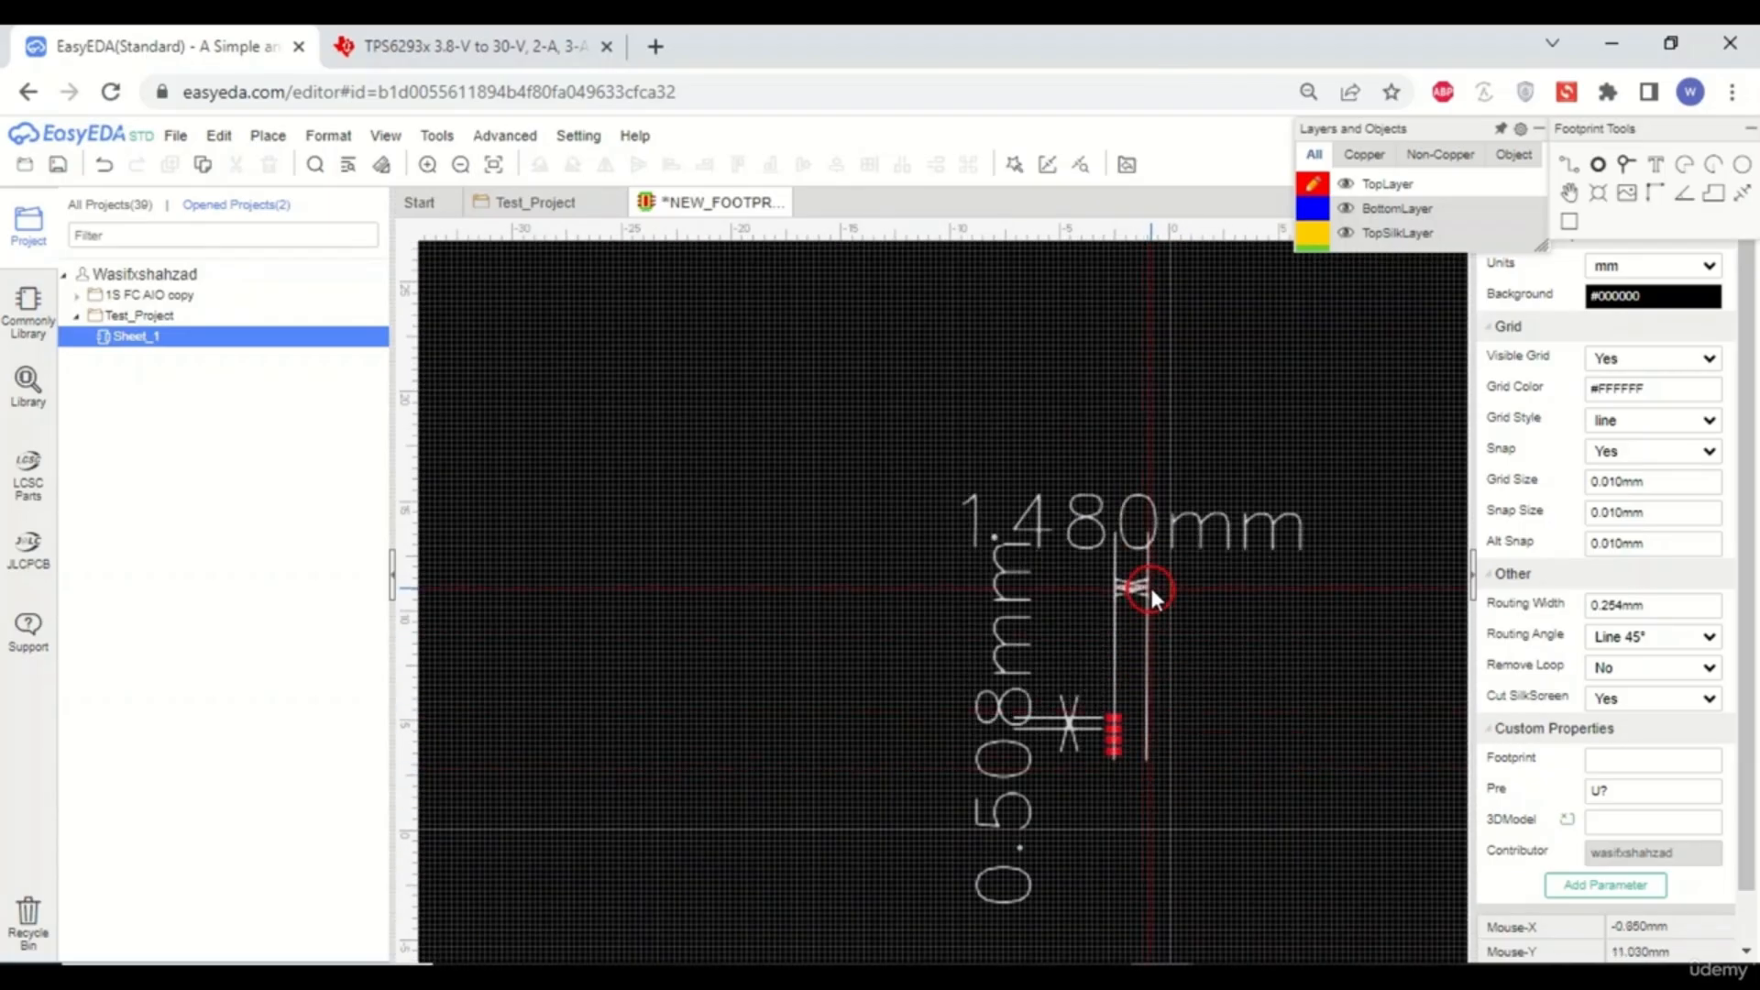
pyautogui.moveTo(1151, 589); pyautogui.dragTo(1148, 543)
pyautogui.scroll(7, 1115, 752)
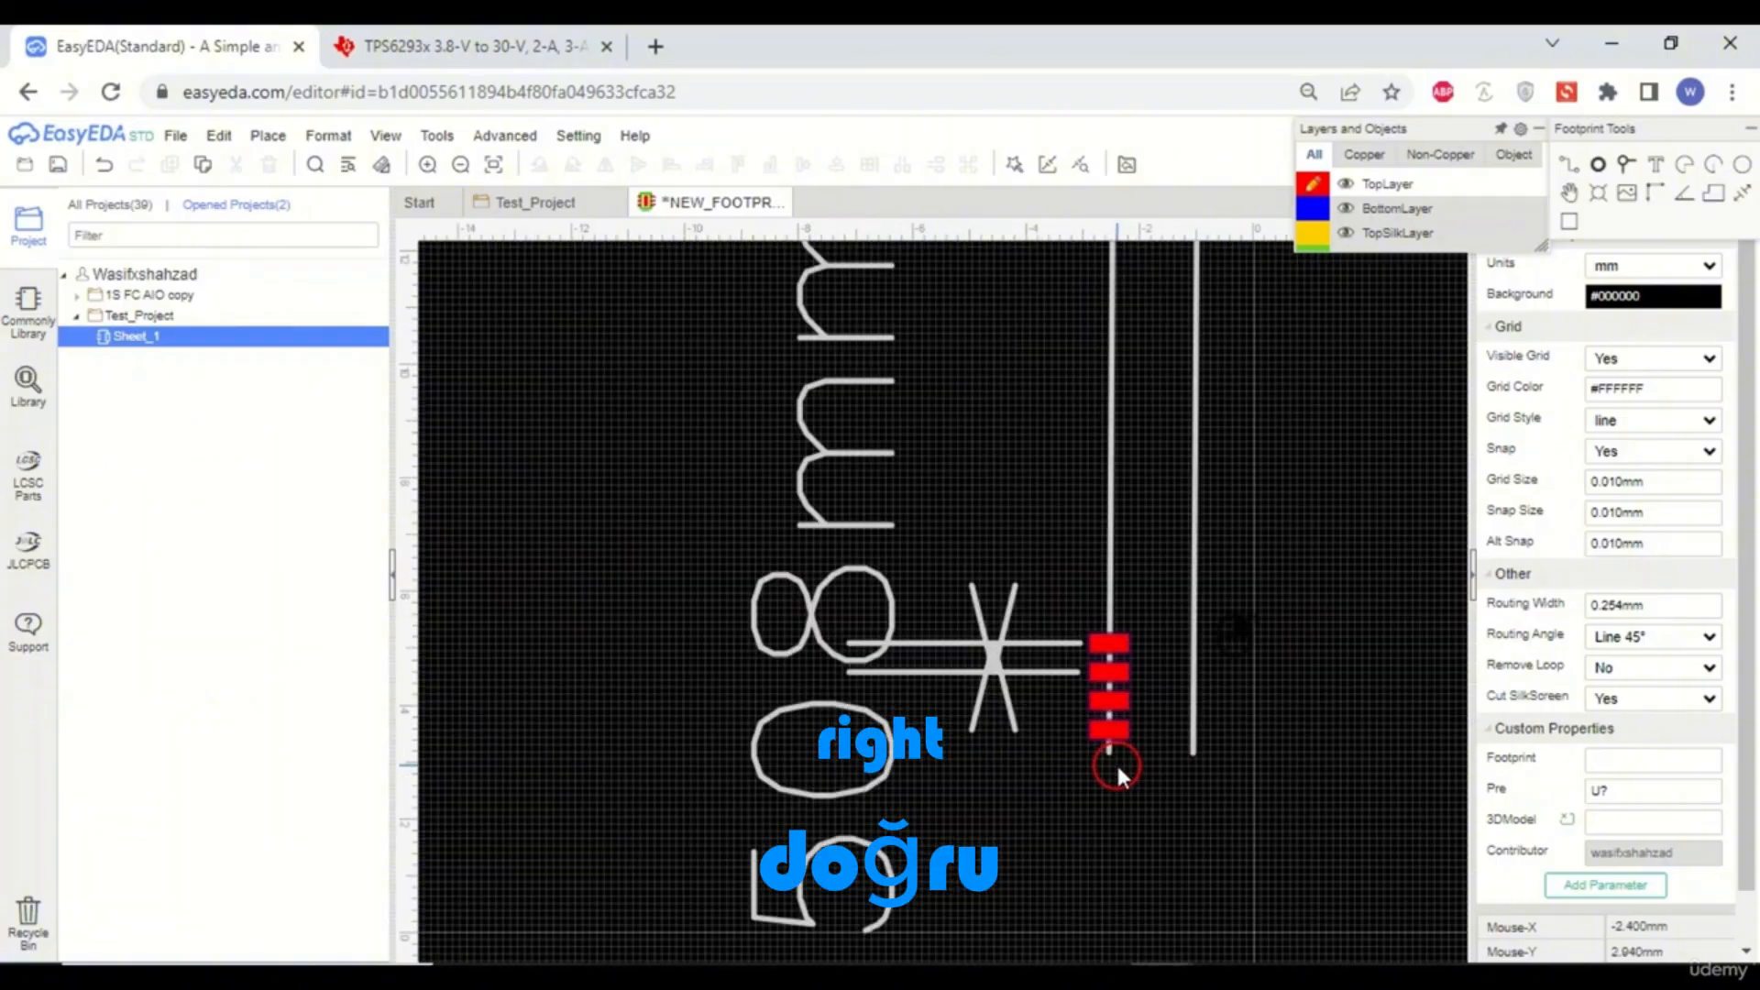
pyautogui.scroll(1, 1109, 673)
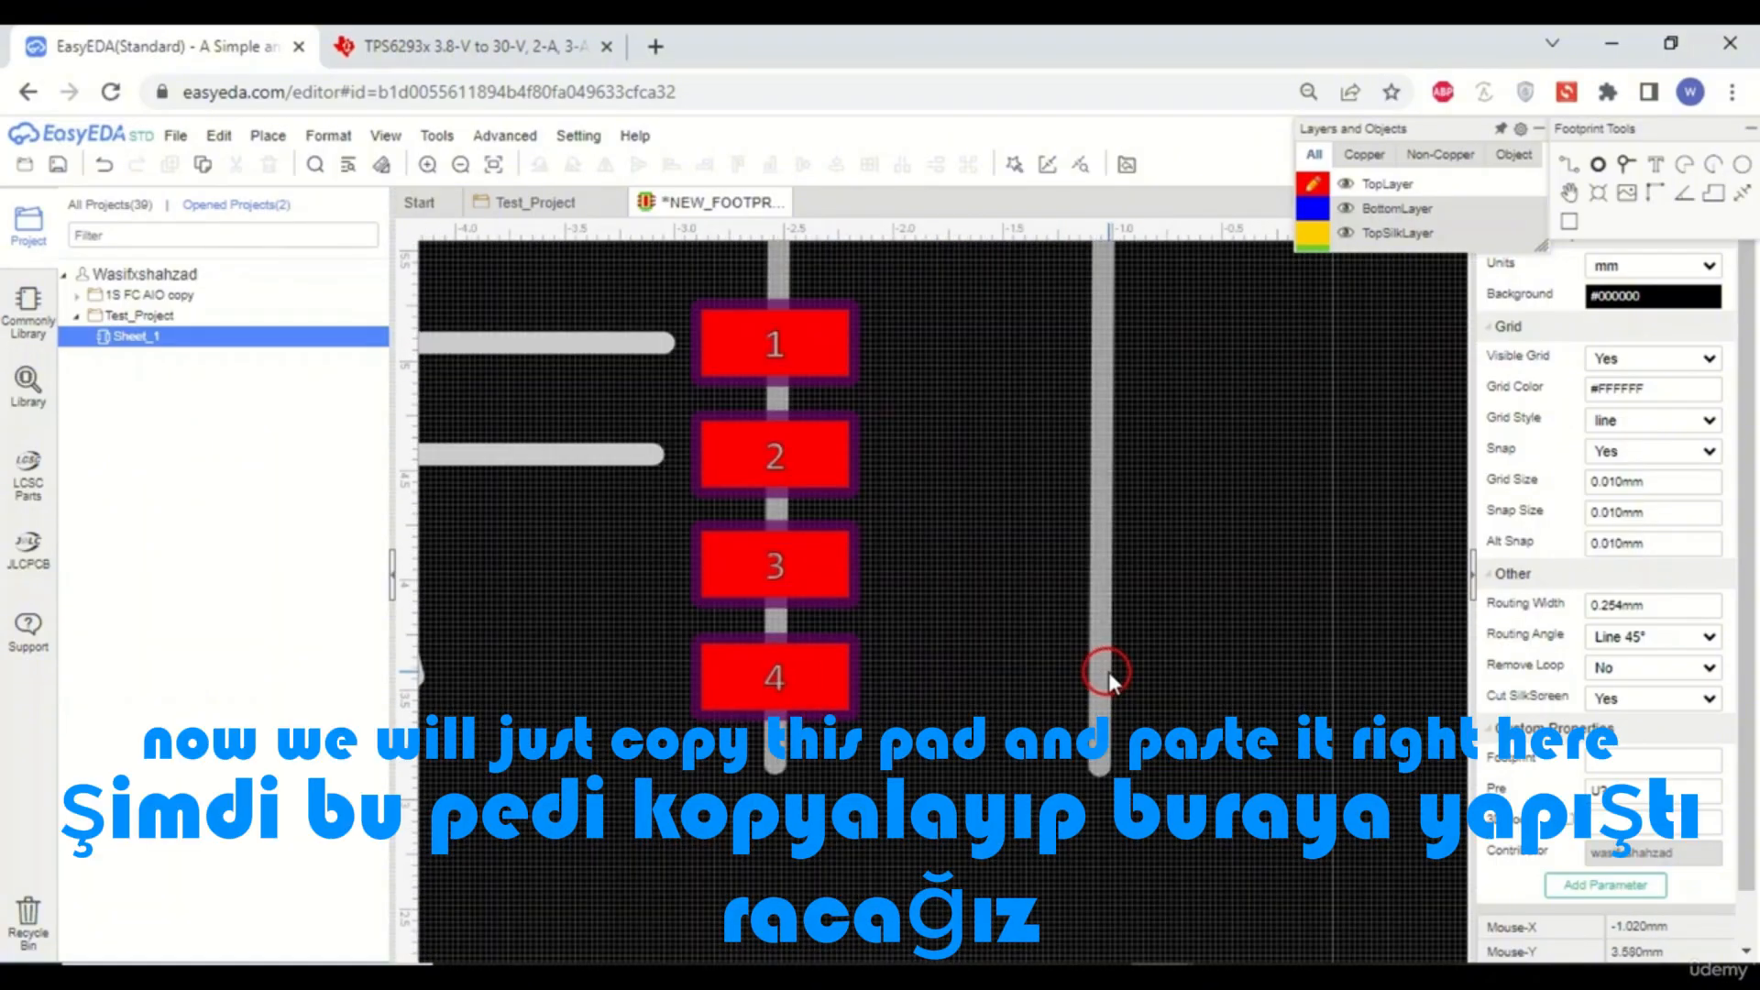
# - Copy pad 4 and place the copy at the end of the dimension line, 1.48 mm to its right
pyautogui.click(810, 683)
pyautogui.hotkey('ctrl', 'c')
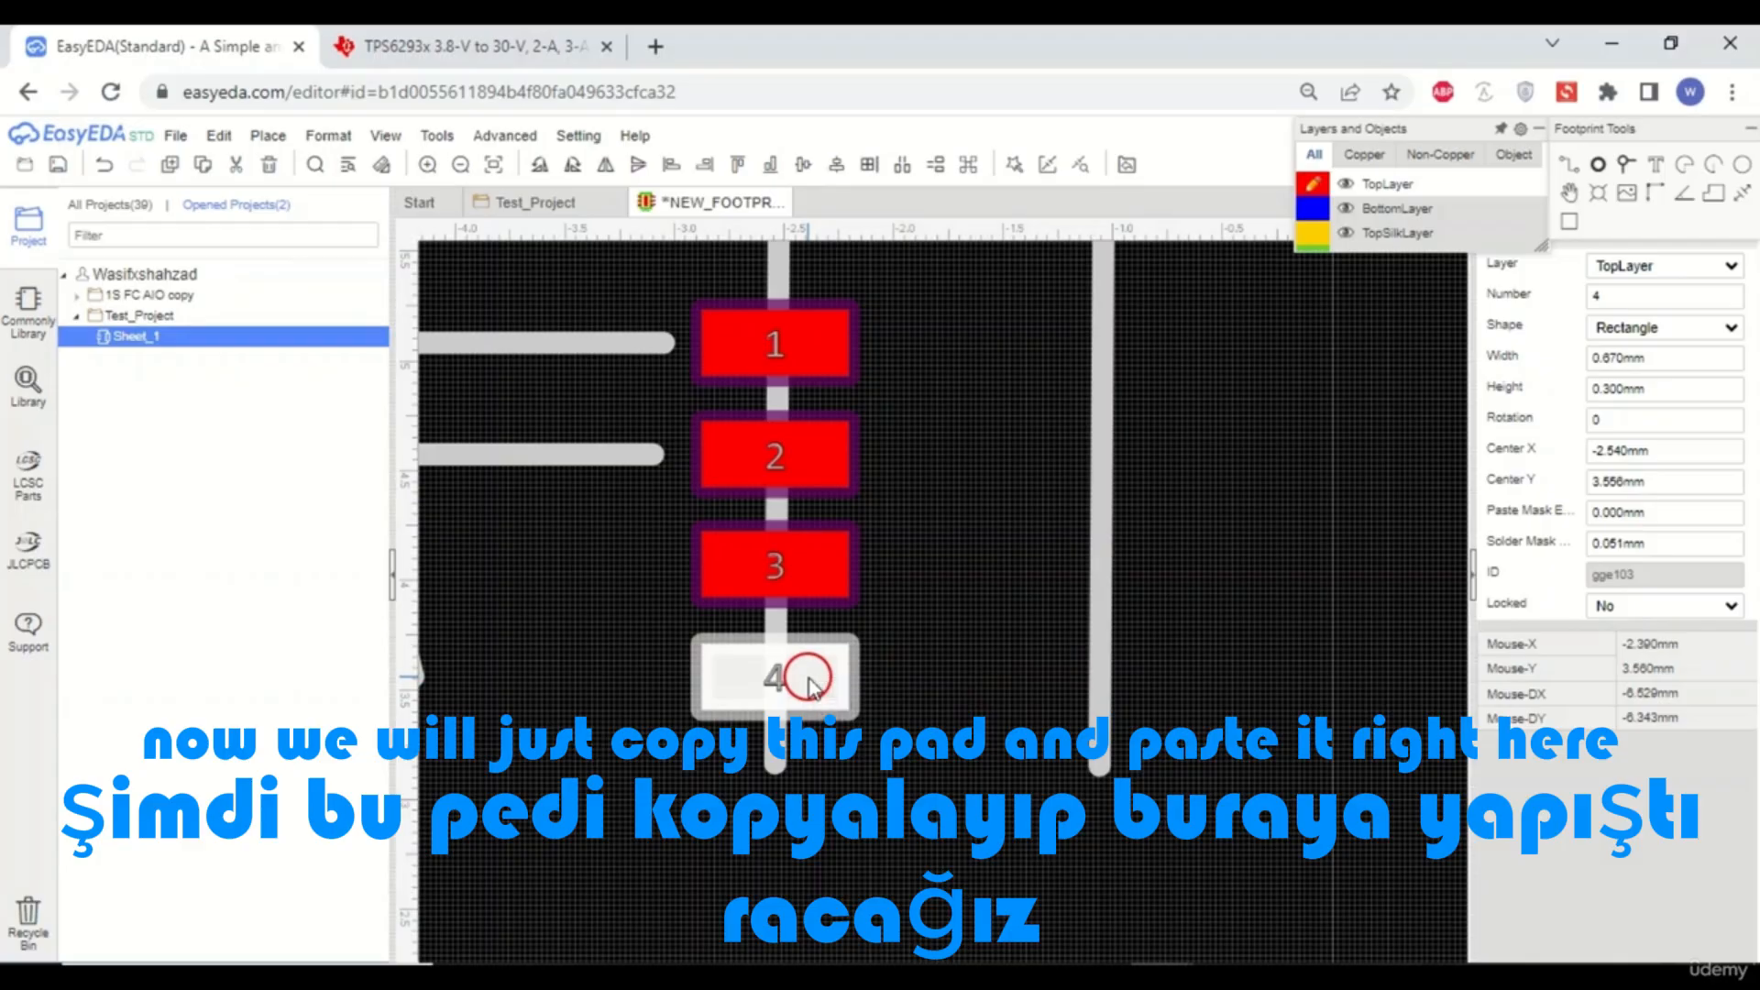
pyautogui.hotkey('ctrl', 'v')
pyautogui.scroll(3, 974, 694)
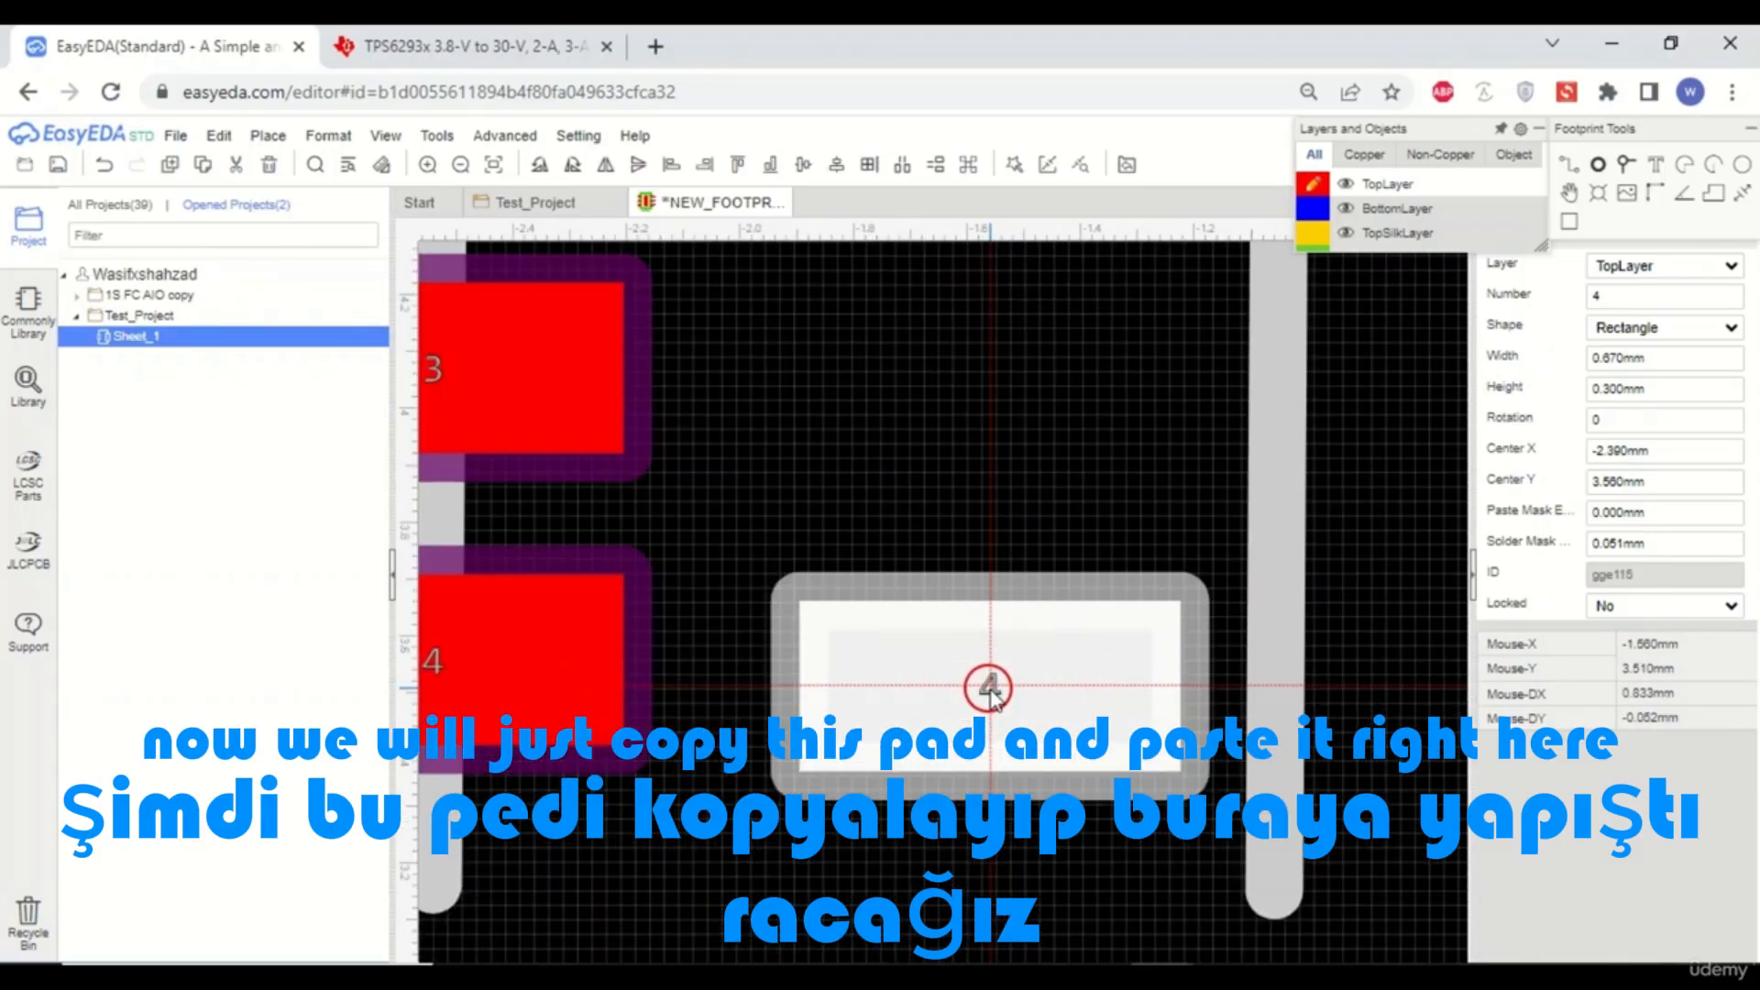
pyautogui.scroll(-2, 992, 687)
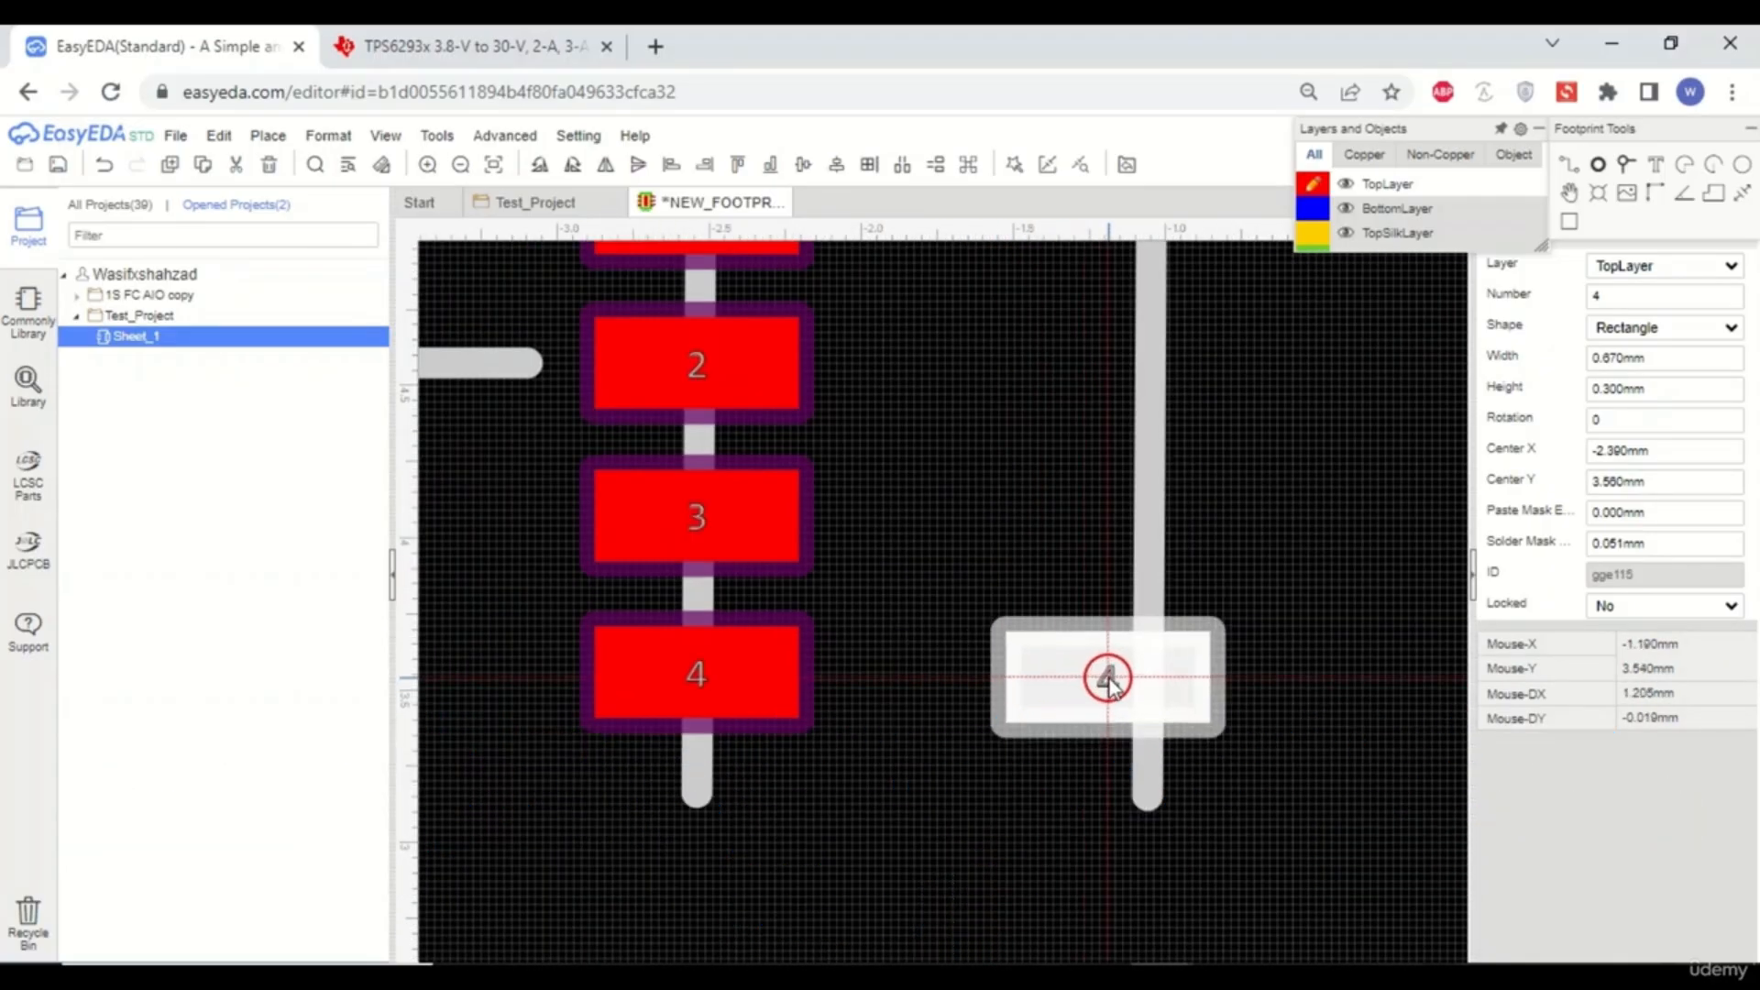
pyautogui.scroll(1, 1107, 678)
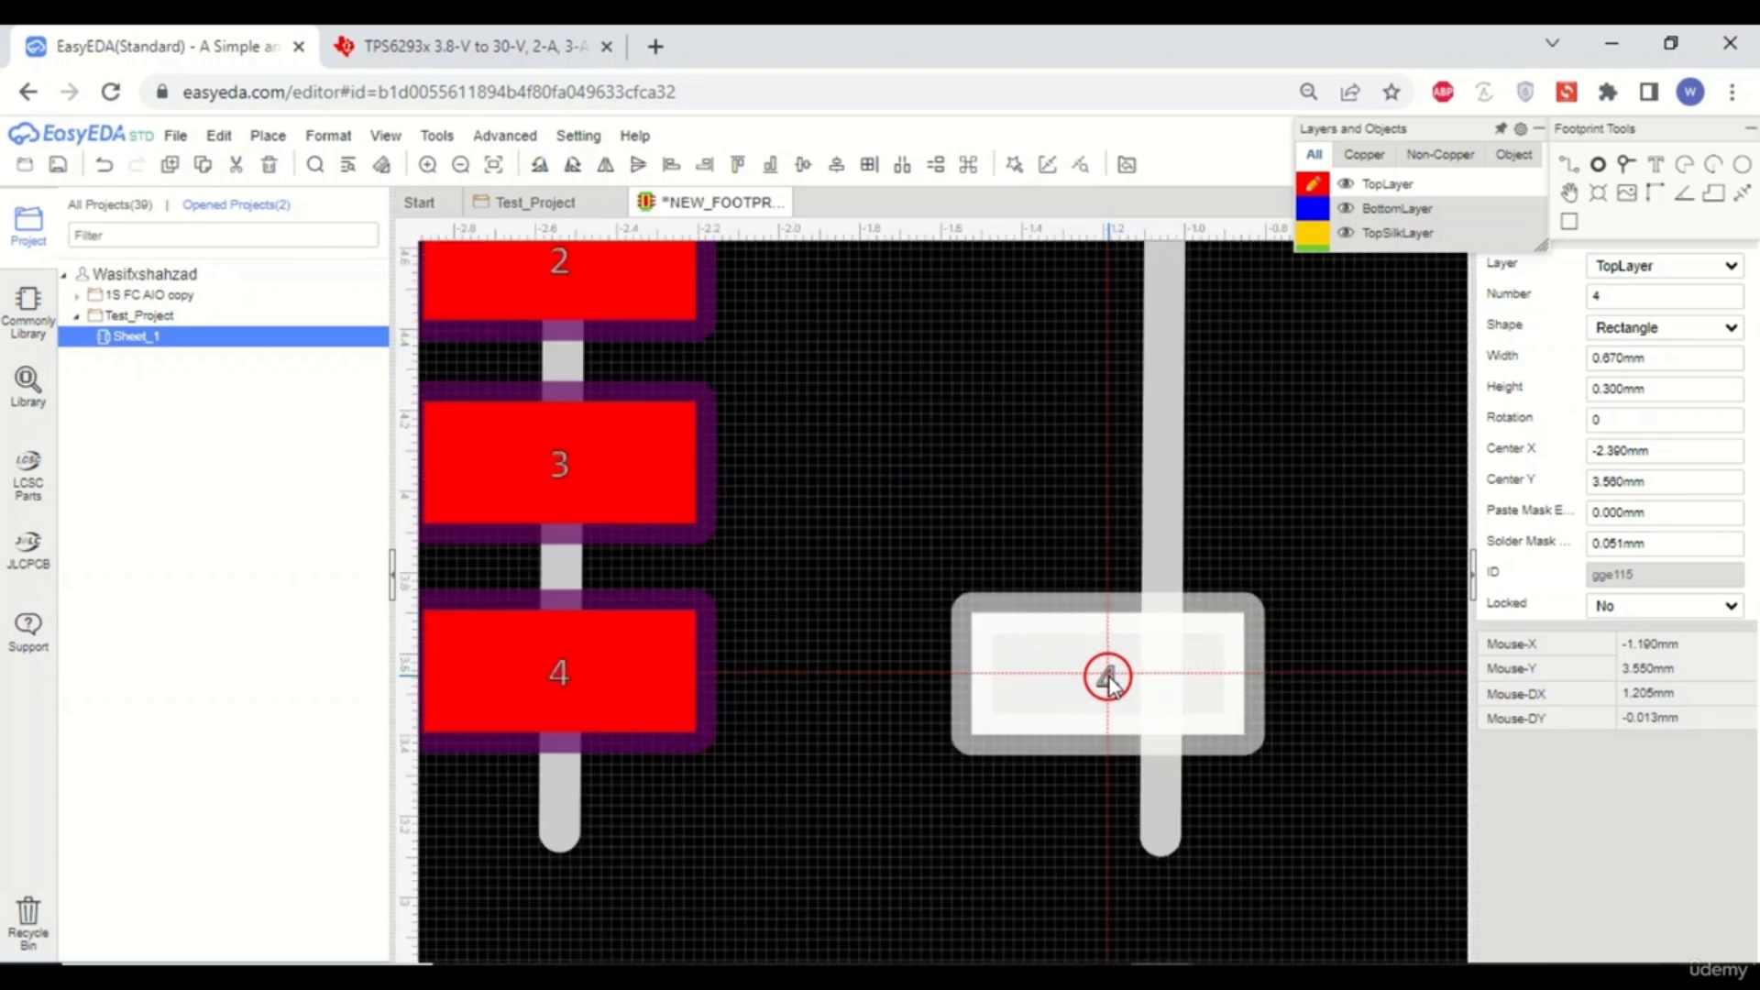
pyautogui.click(1160, 672)
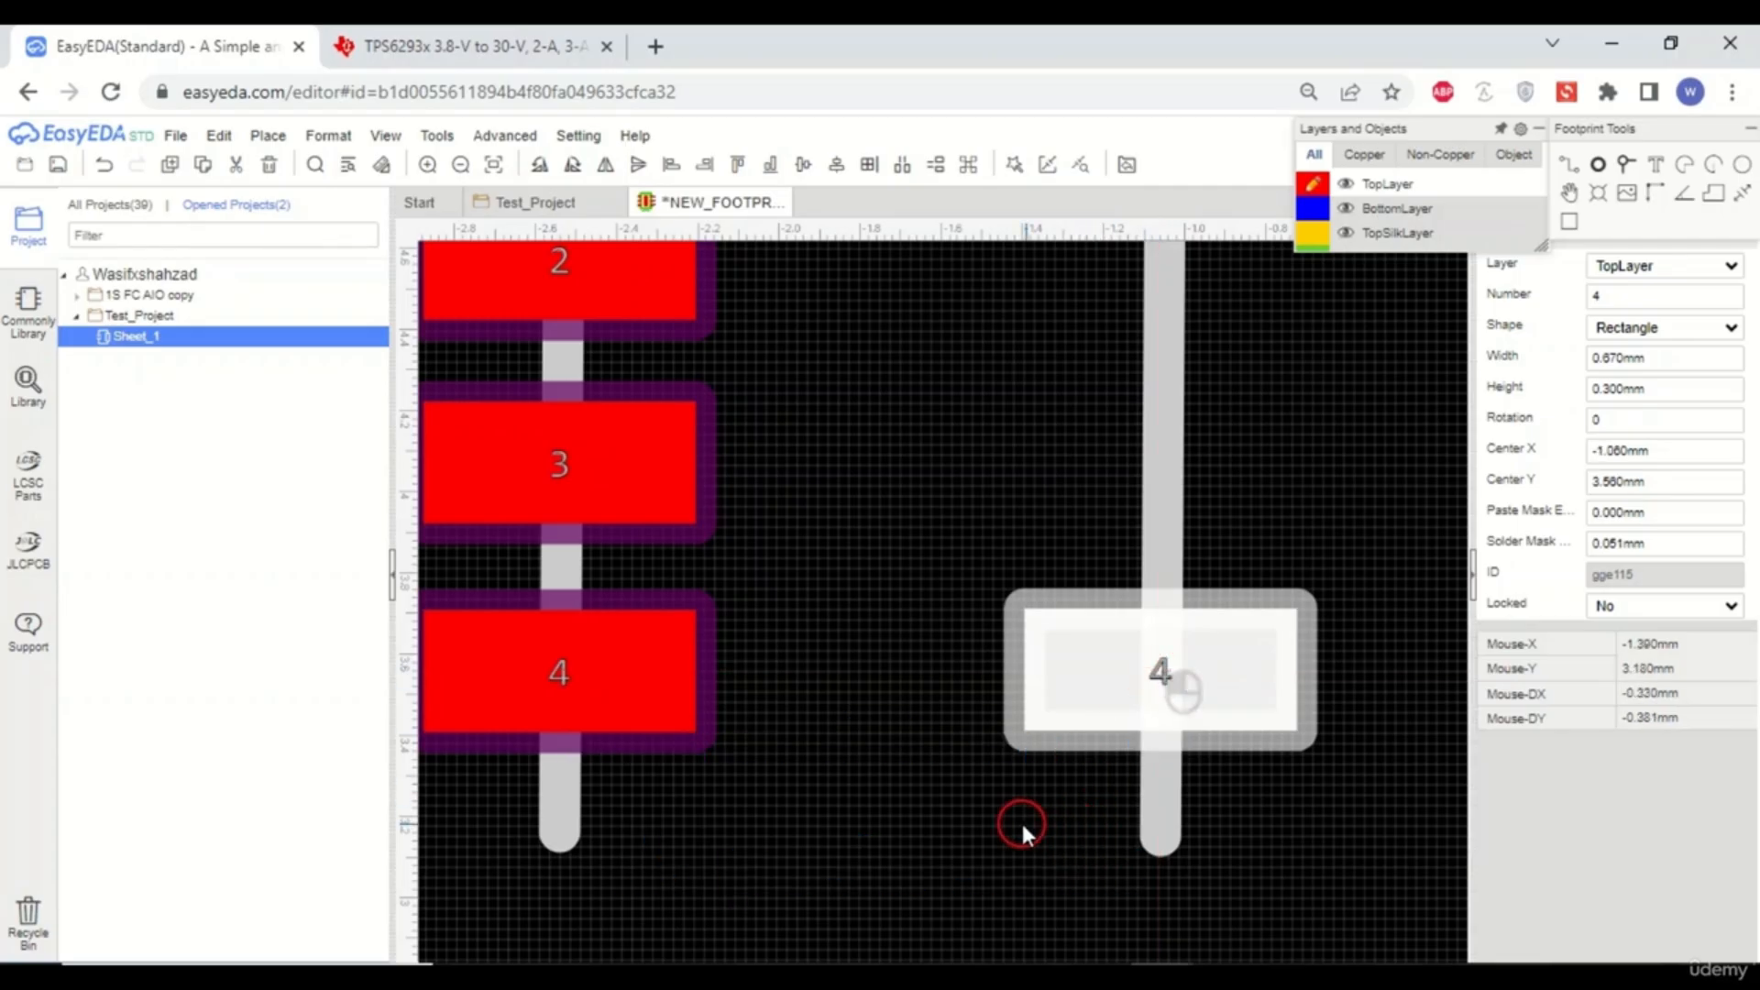
# - Paste a second pad copy in the right-hand row, level with pad 3
pyautogui.scroll(-2, 1021, 819)
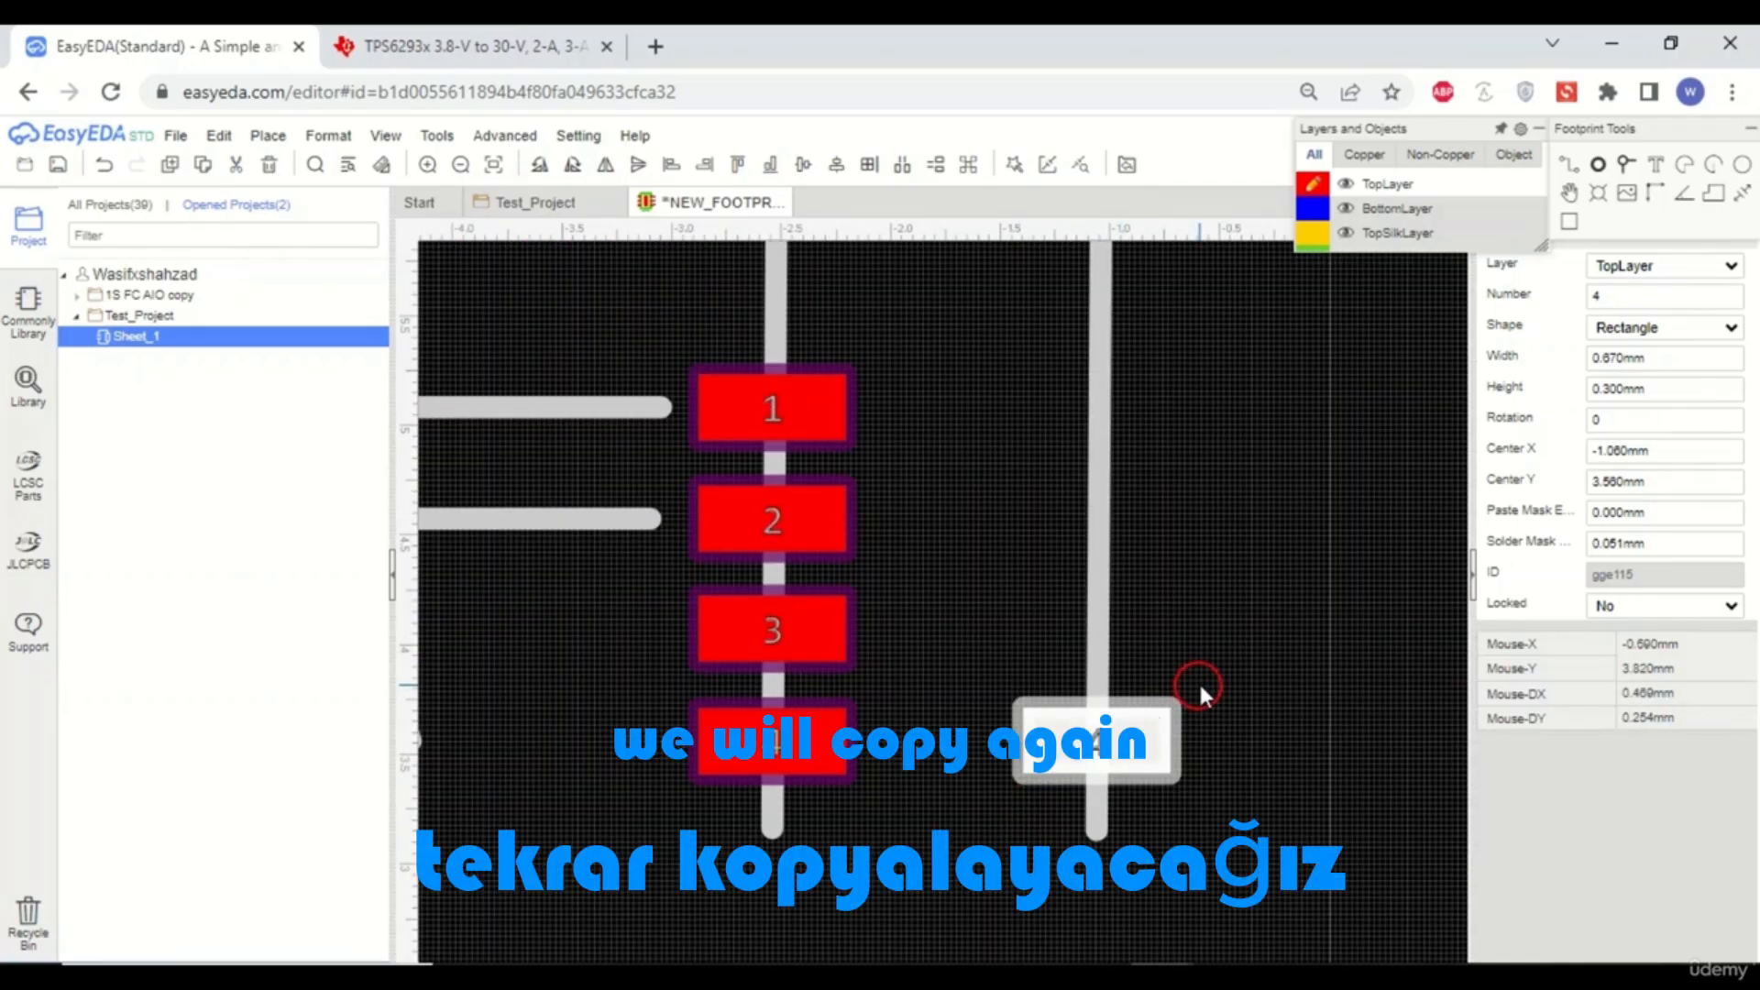
pyautogui.hotkey('ctrl', 'c')
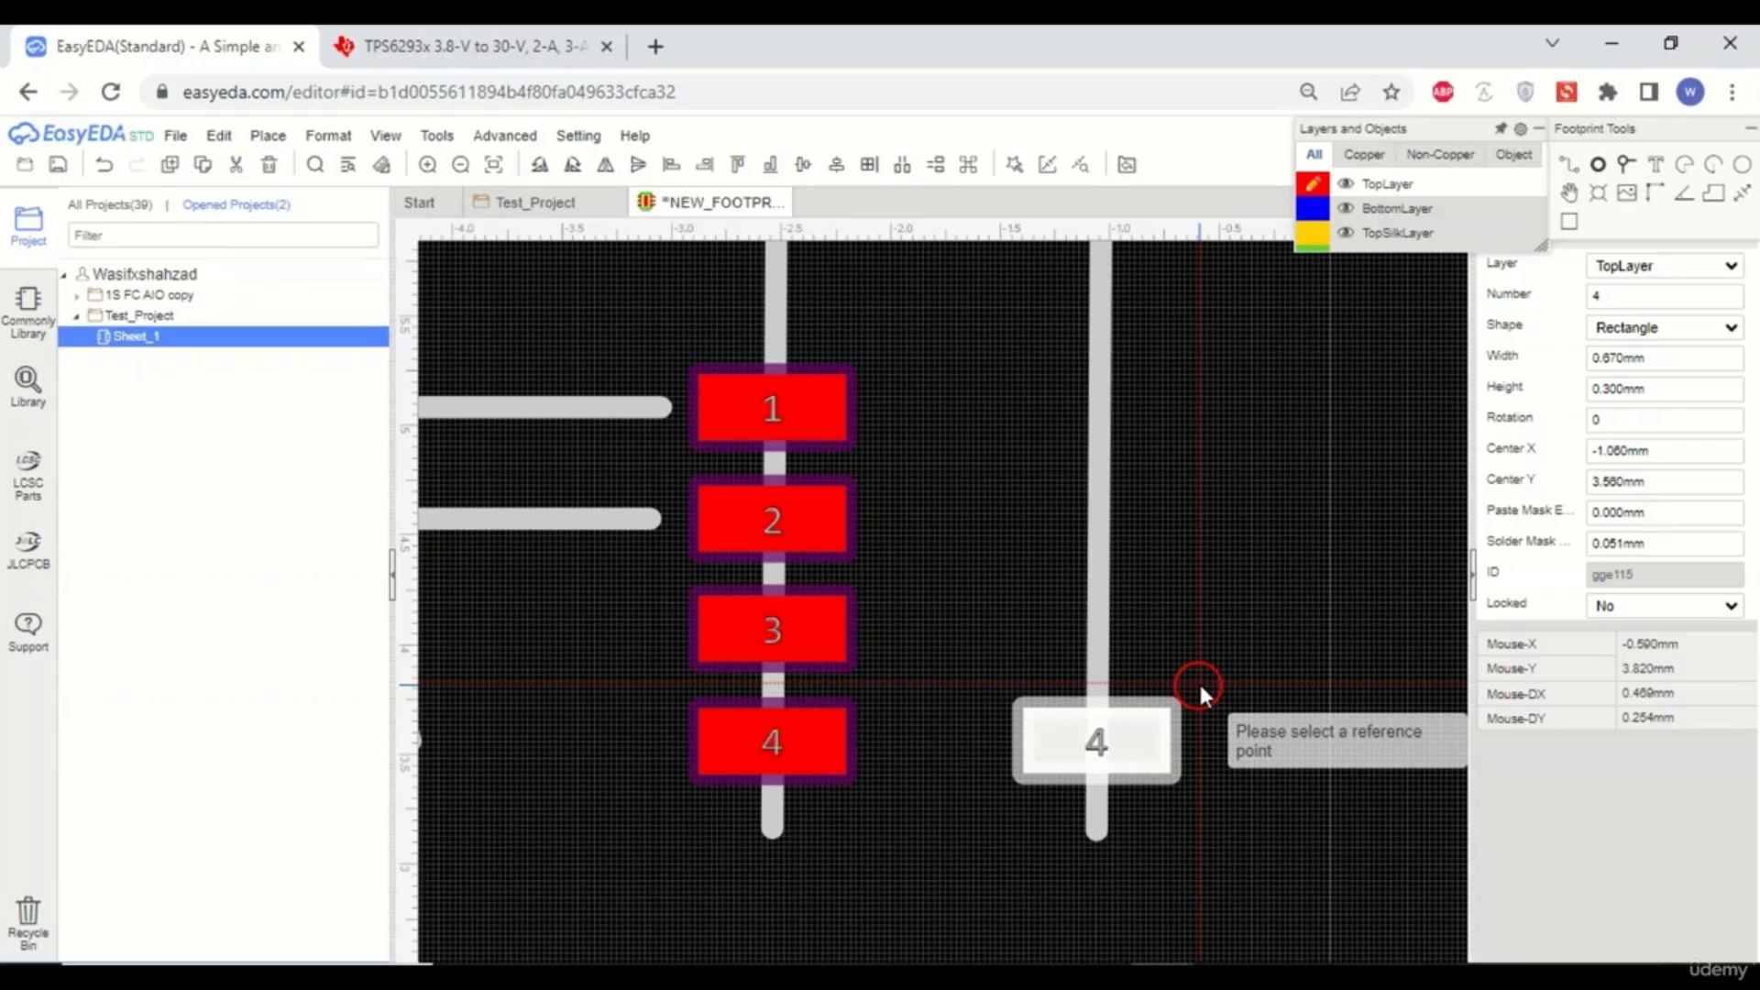
pyautogui.click(1198, 680)
pyautogui.hotkey('ctrl', 'v')
pyautogui.scroll(3, 1080, 667)
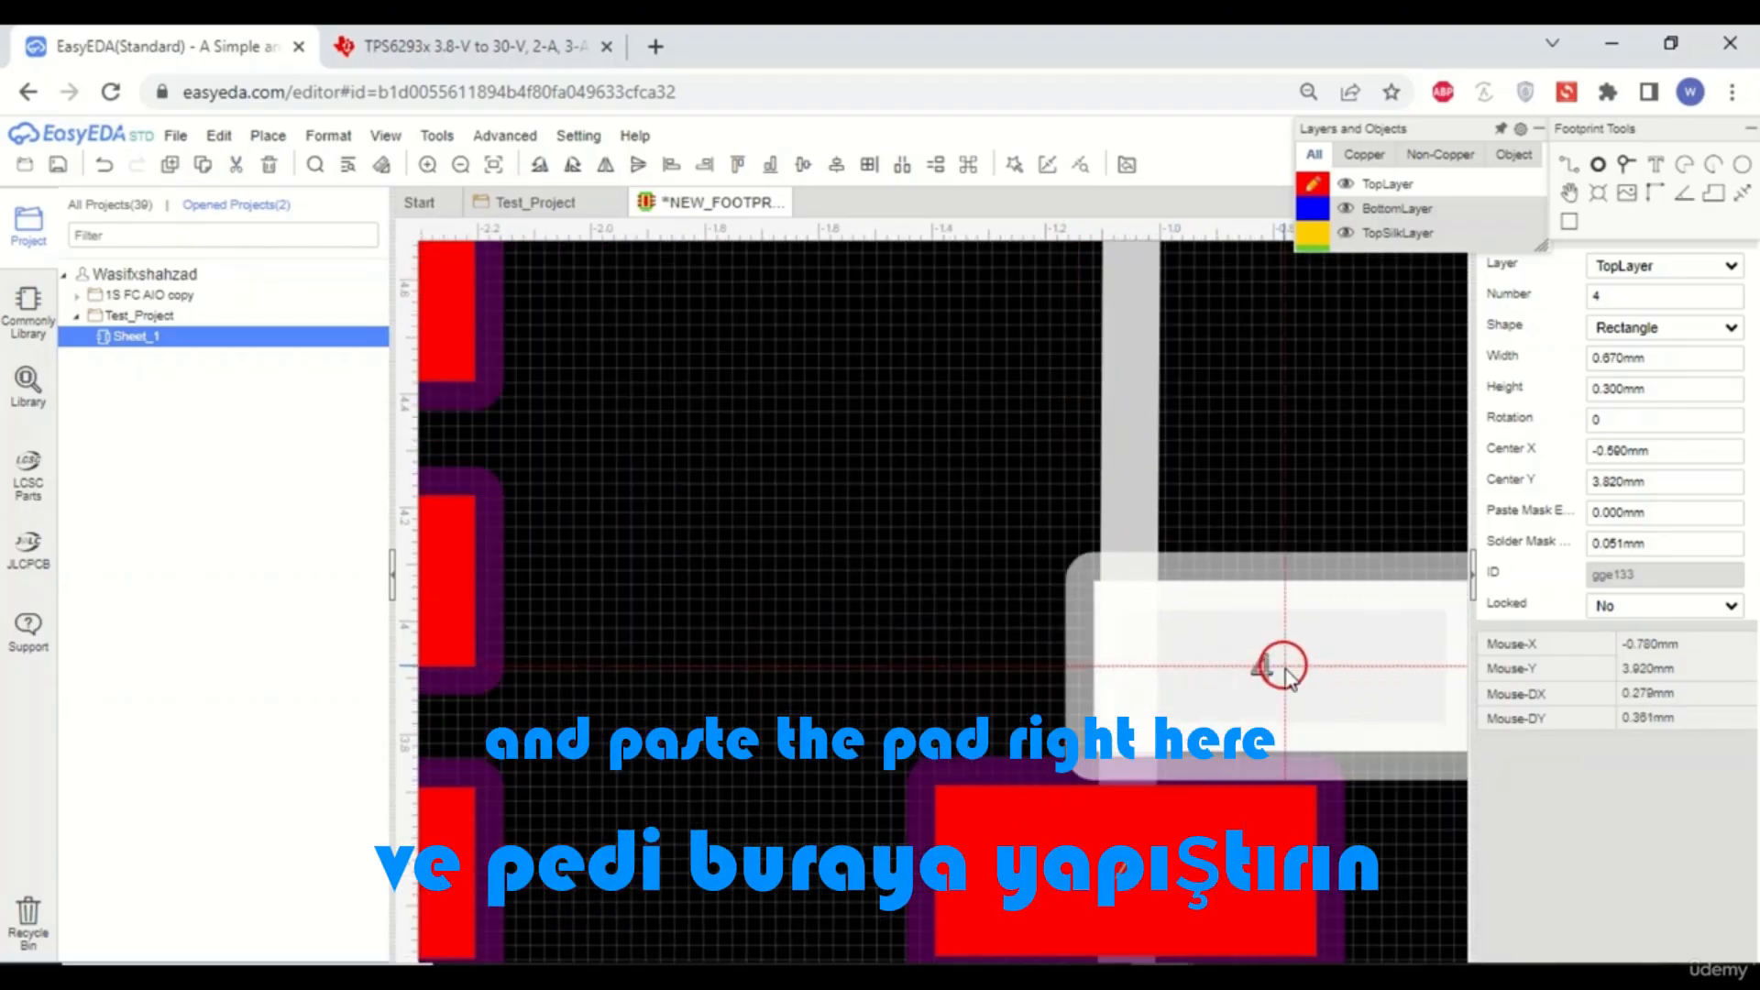
pyautogui.scroll(-2, 1277, 669)
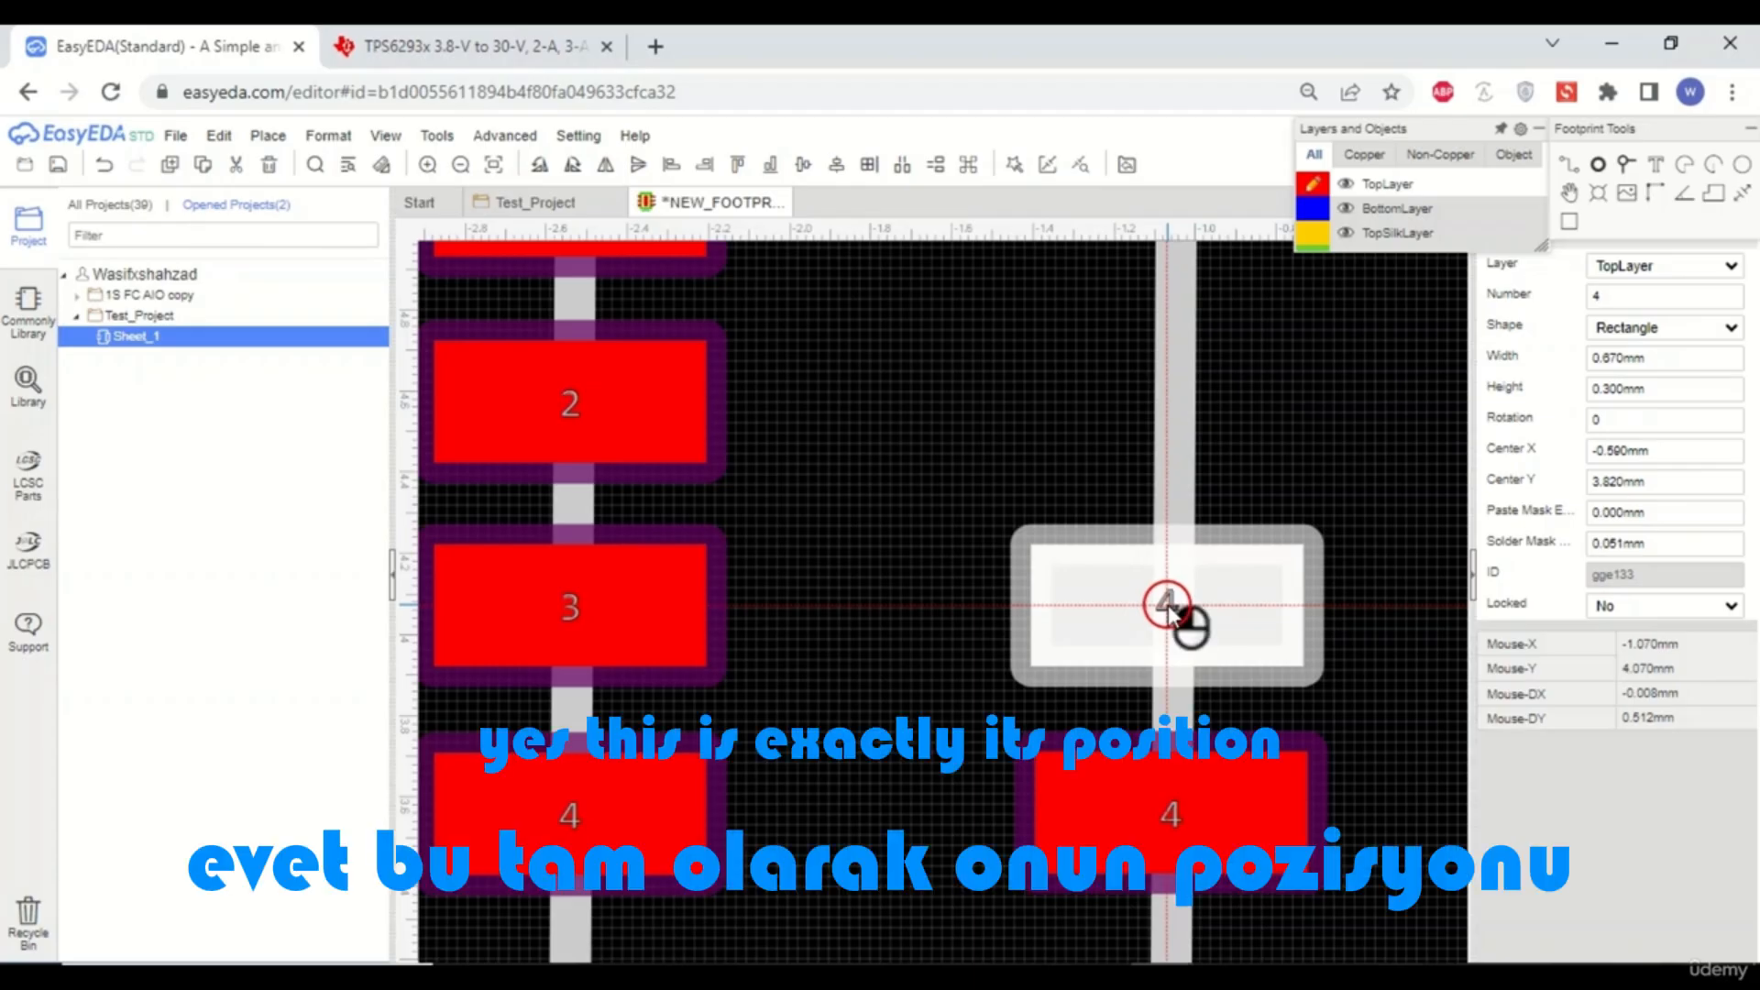
pyautogui.click(1166, 605)
# - Paste a third pad copy in the right-hand row, level with pad 2
pyautogui.scroll(-3, 1174, 711)
pyautogui.scroll(3, 1190, 582)
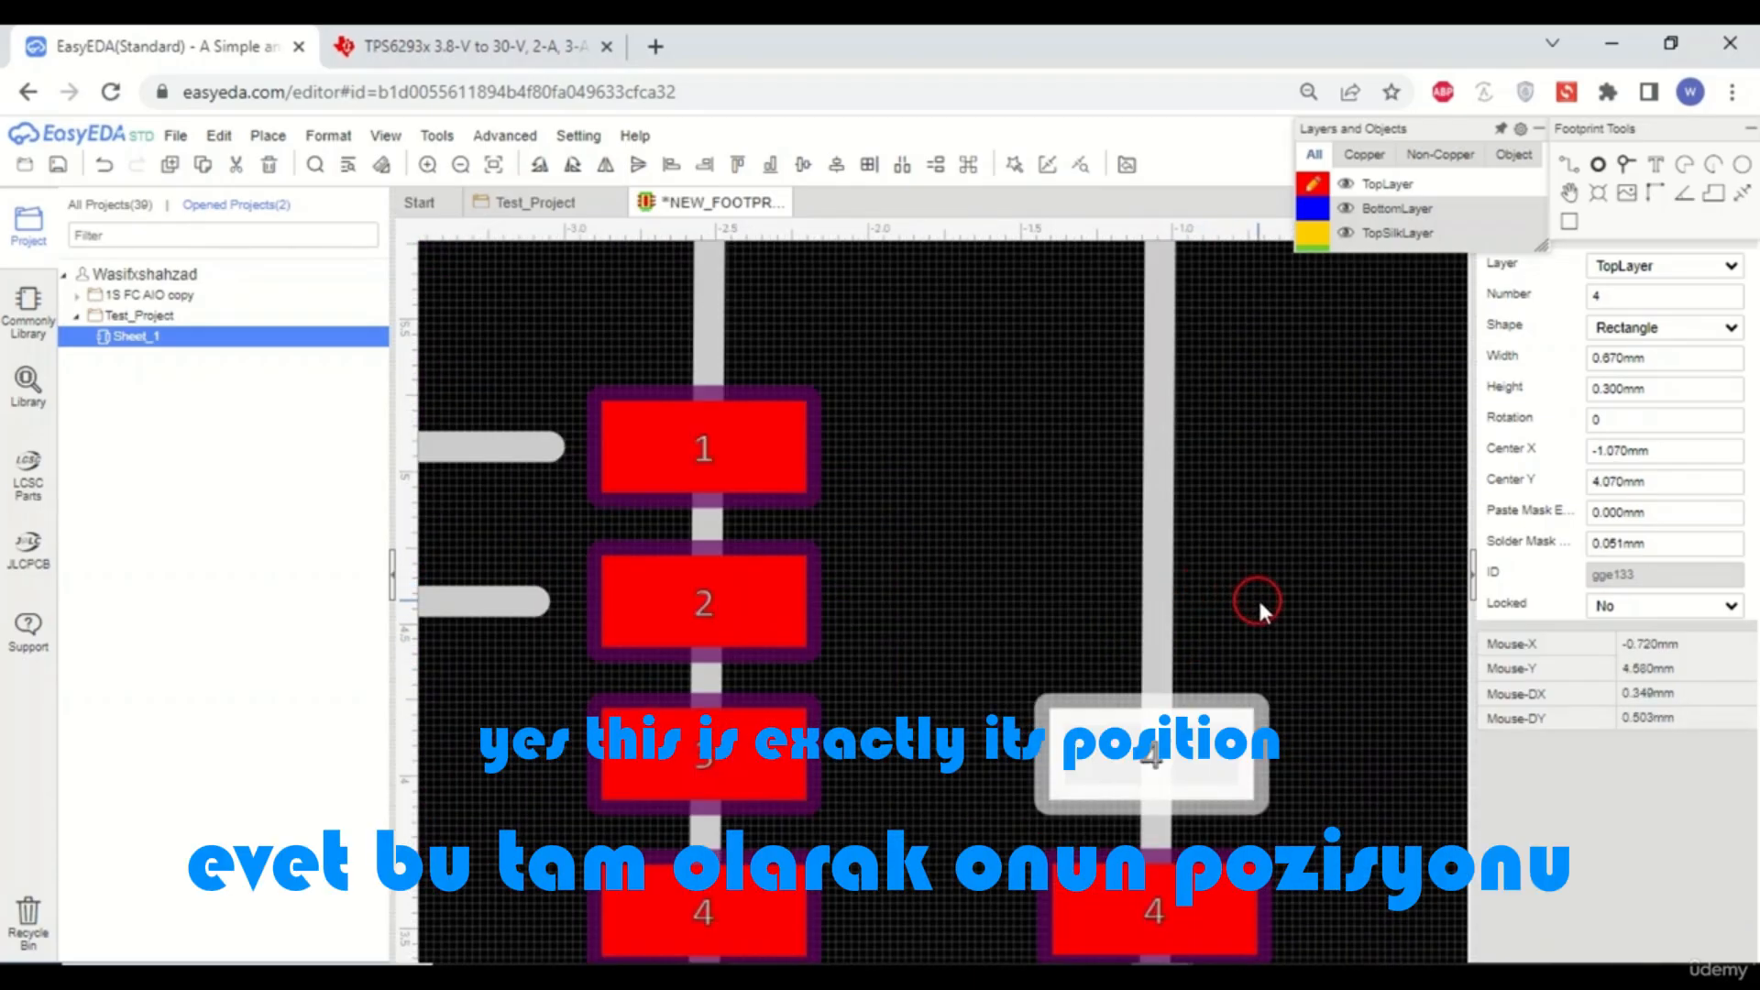
pyautogui.hotkey('ctrl', 'v')
pyautogui.scroll(2, 1179, 615)
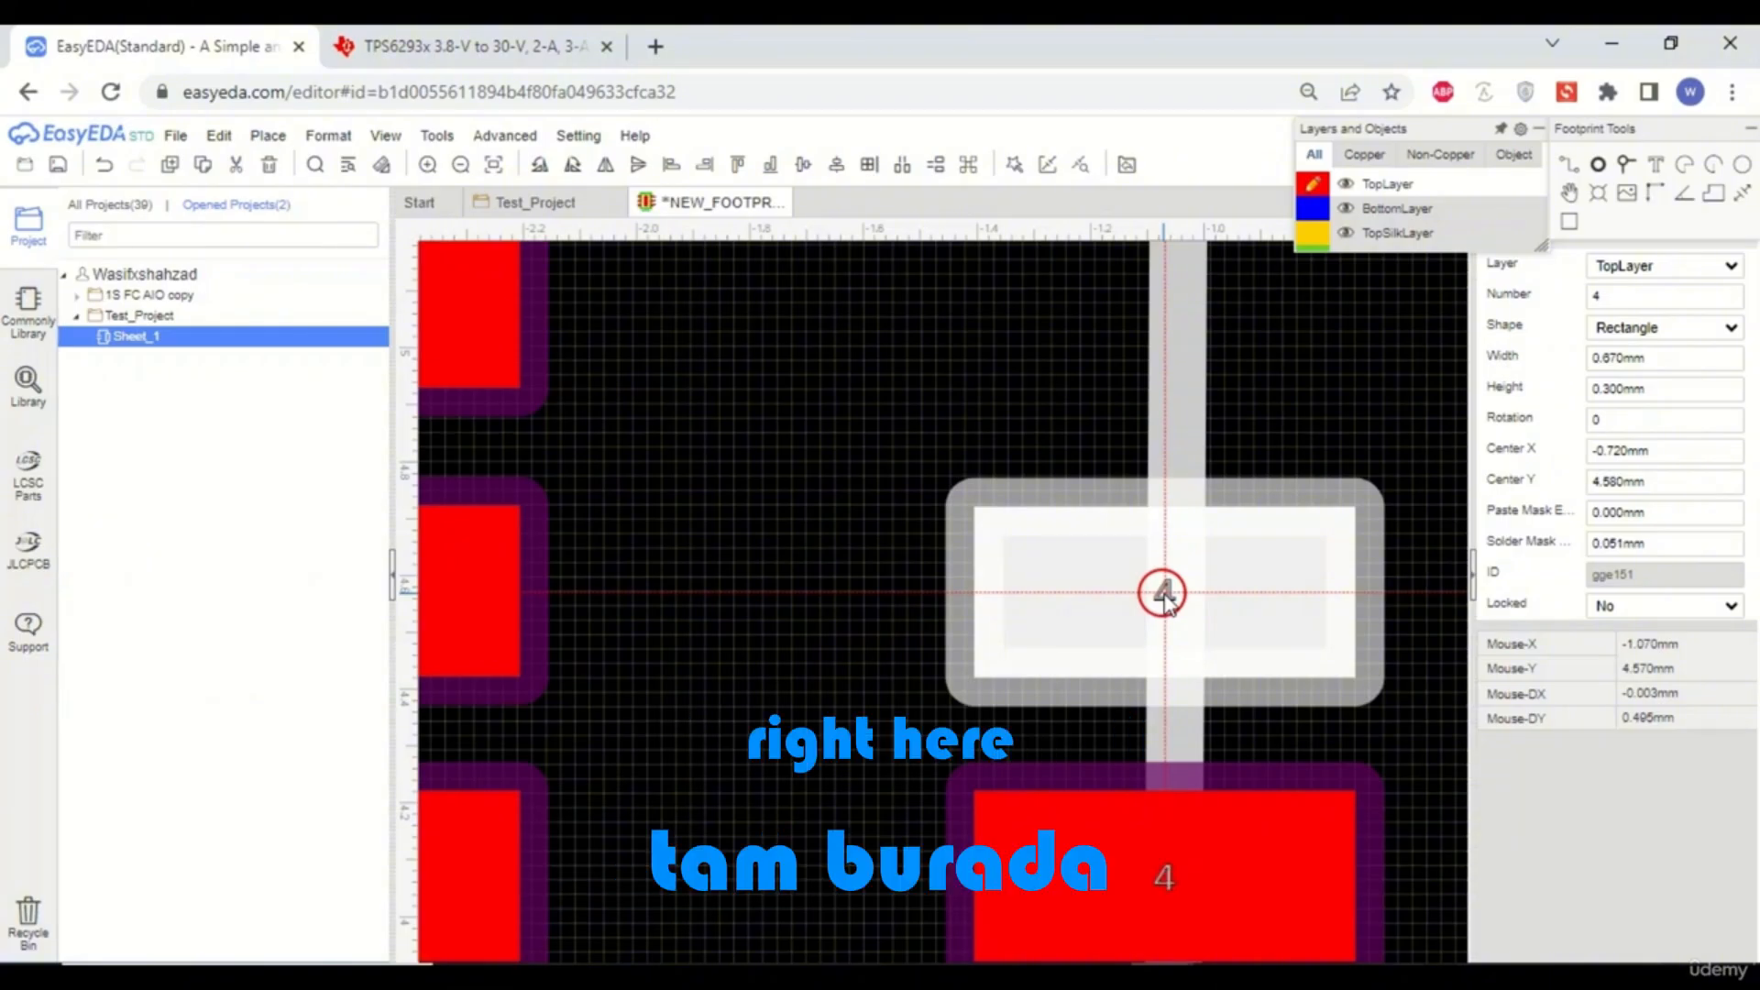
pyautogui.click(1163, 594)
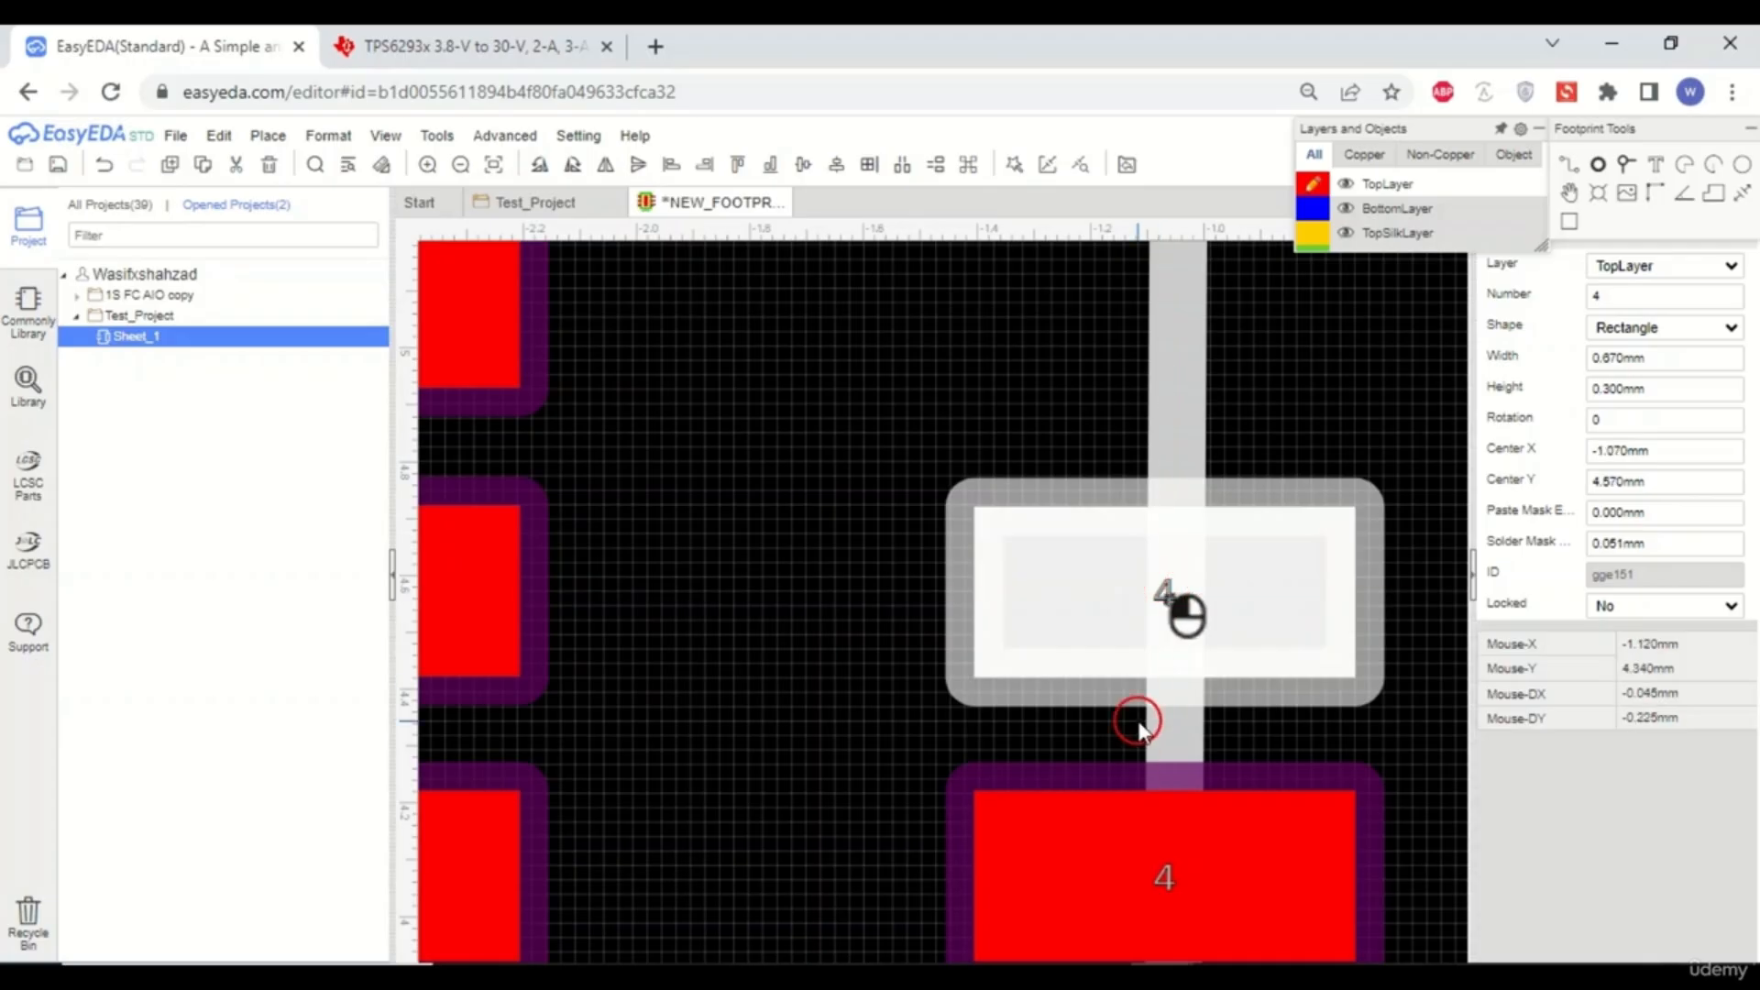
pyautogui.scroll(-3, 1136, 727)
pyautogui.click(1291, 596)
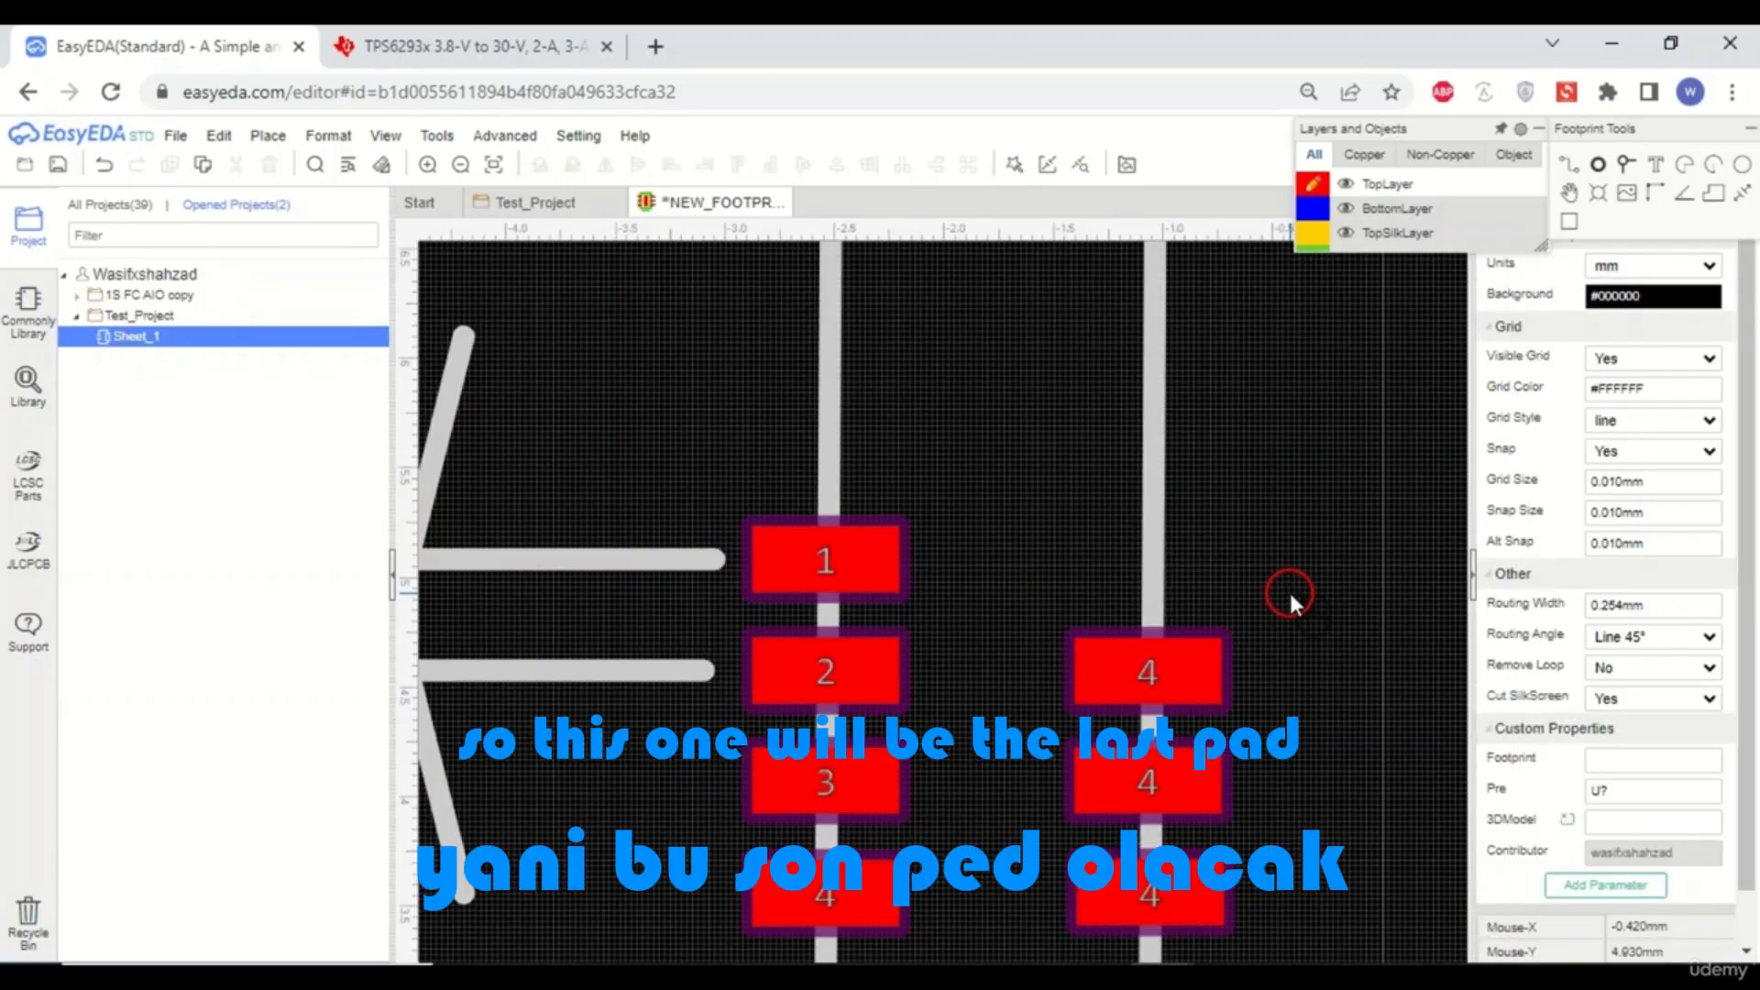
# - Paste a fourth pad copy in the right-hand row, level with pad 1
pyautogui.hotkey('ctrl', 'v')
pyautogui.scroll(4, 1143, 583)
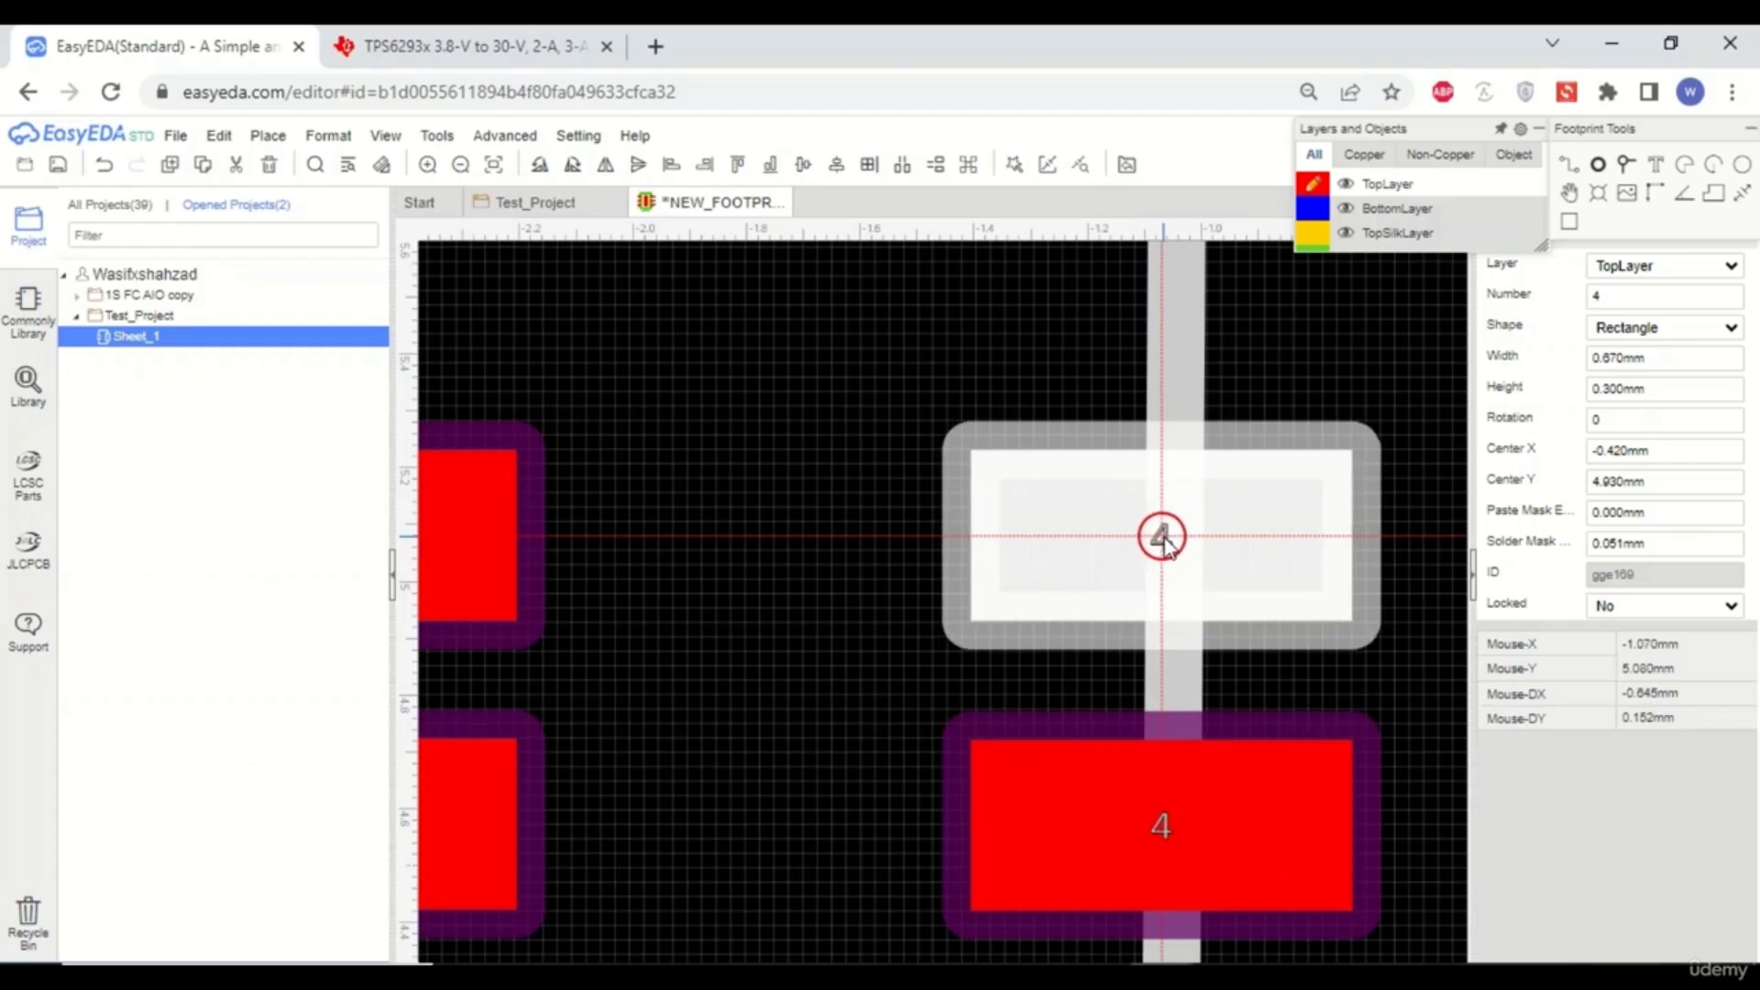
pyautogui.click(1163, 536)
pyautogui.scroll(-5, 1082, 567)
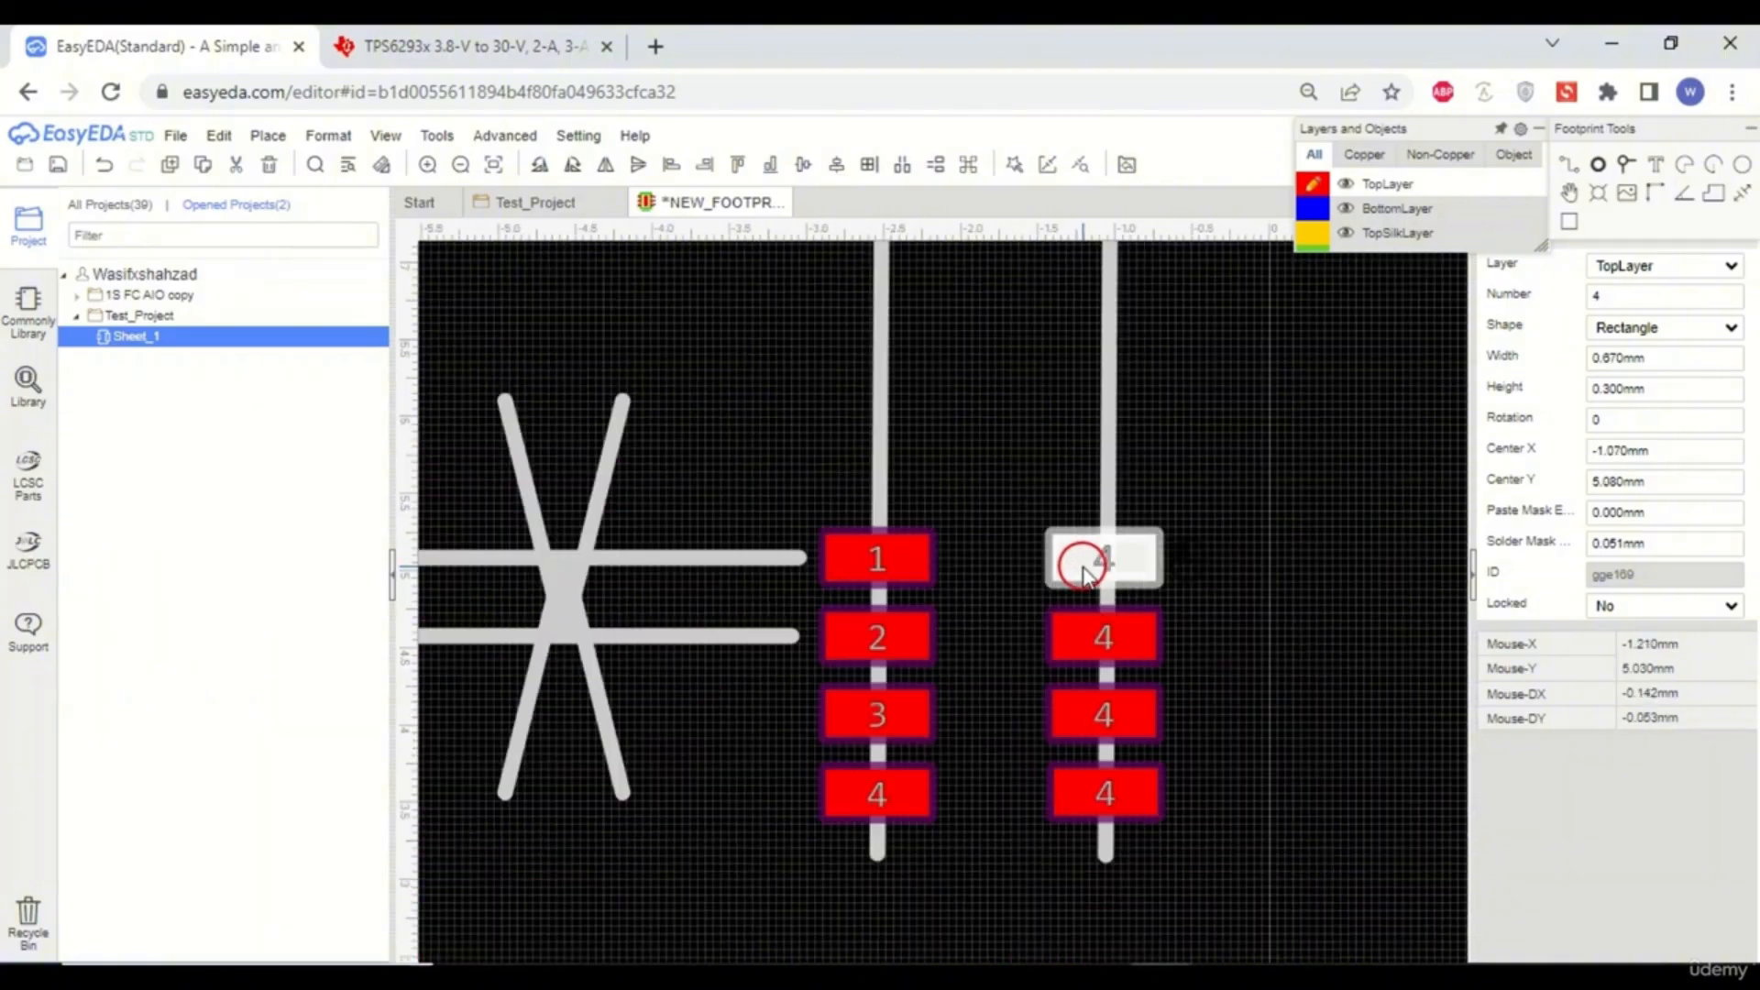
pyautogui.click(1242, 555)
pyautogui.scroll(-3, 984, 629)
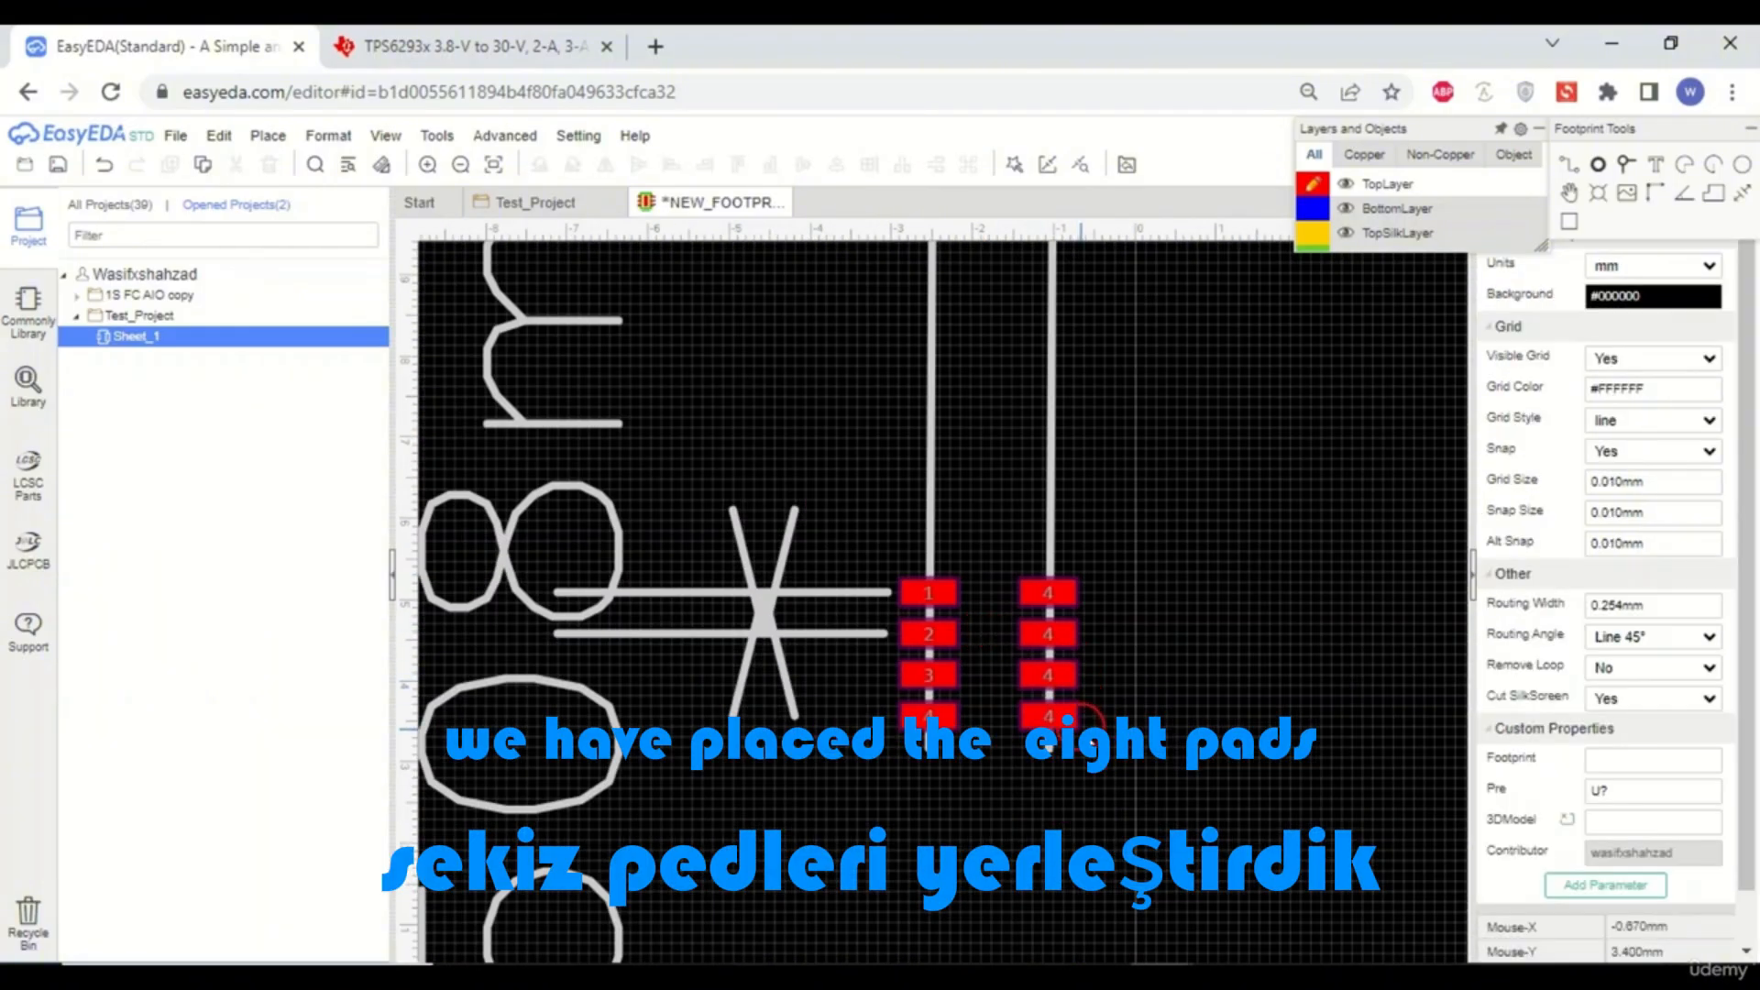
# - Renumber the bottom pad of the right-hand row as 5
pyautogui.scroll(3, 1081, 737)
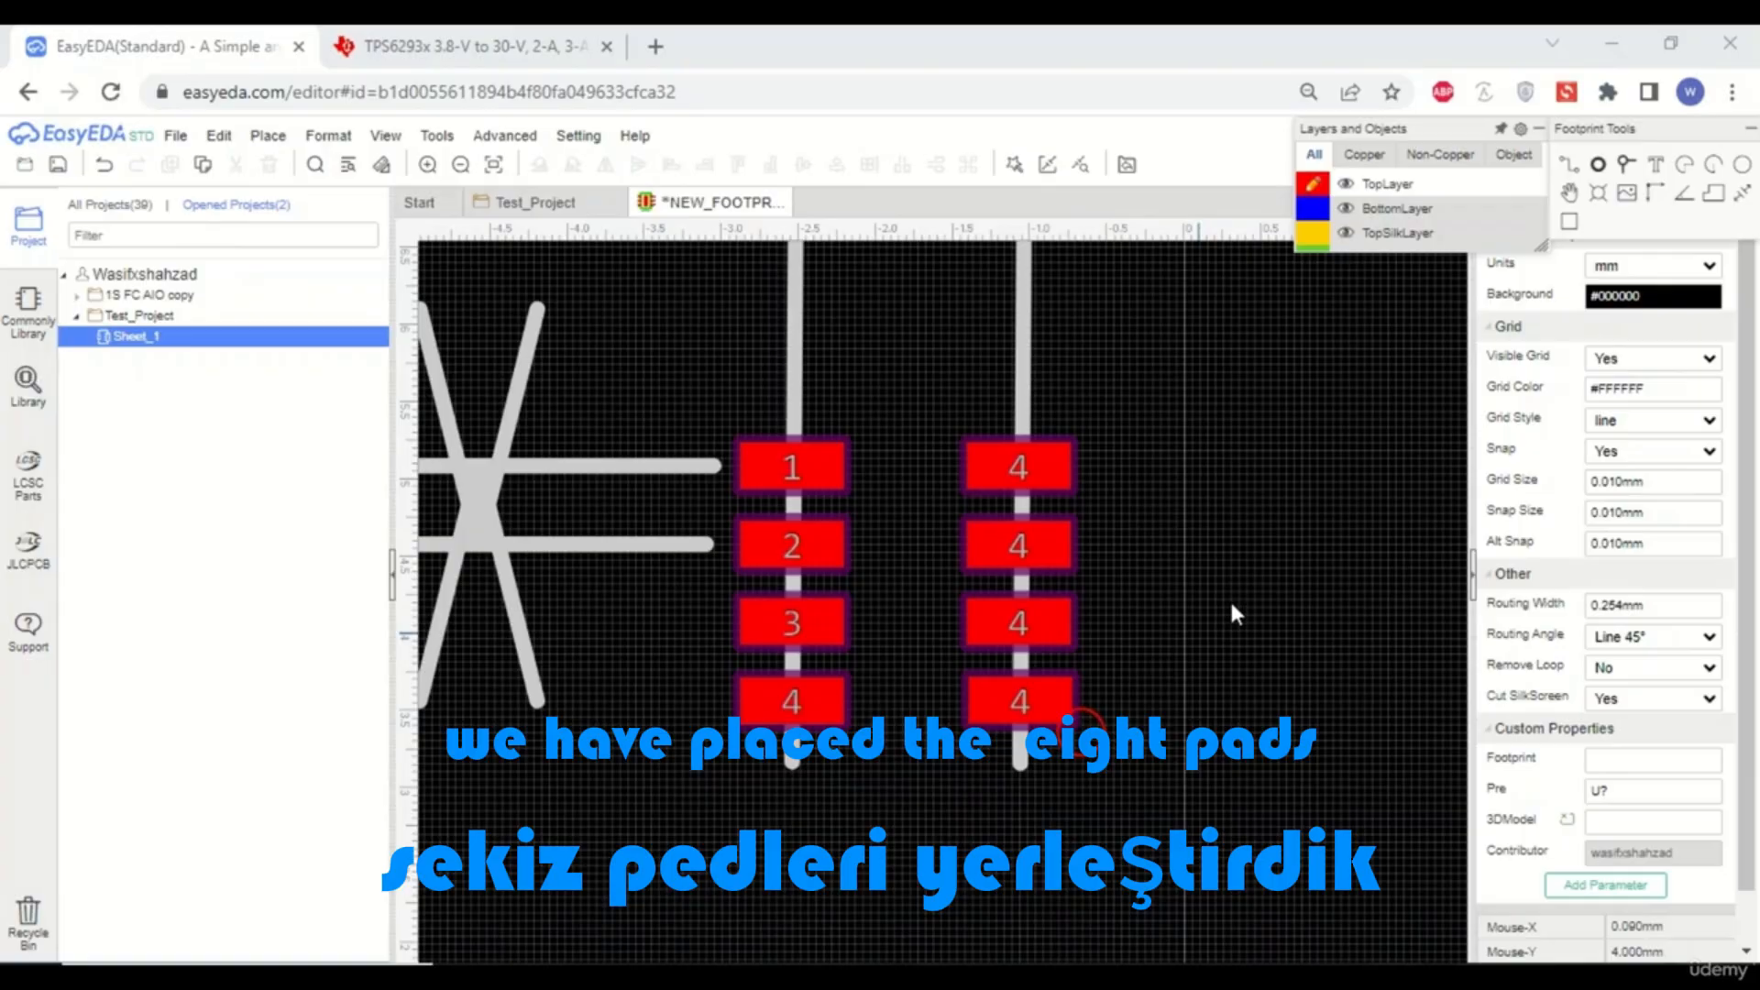
pyautogui.click(1068, 715)
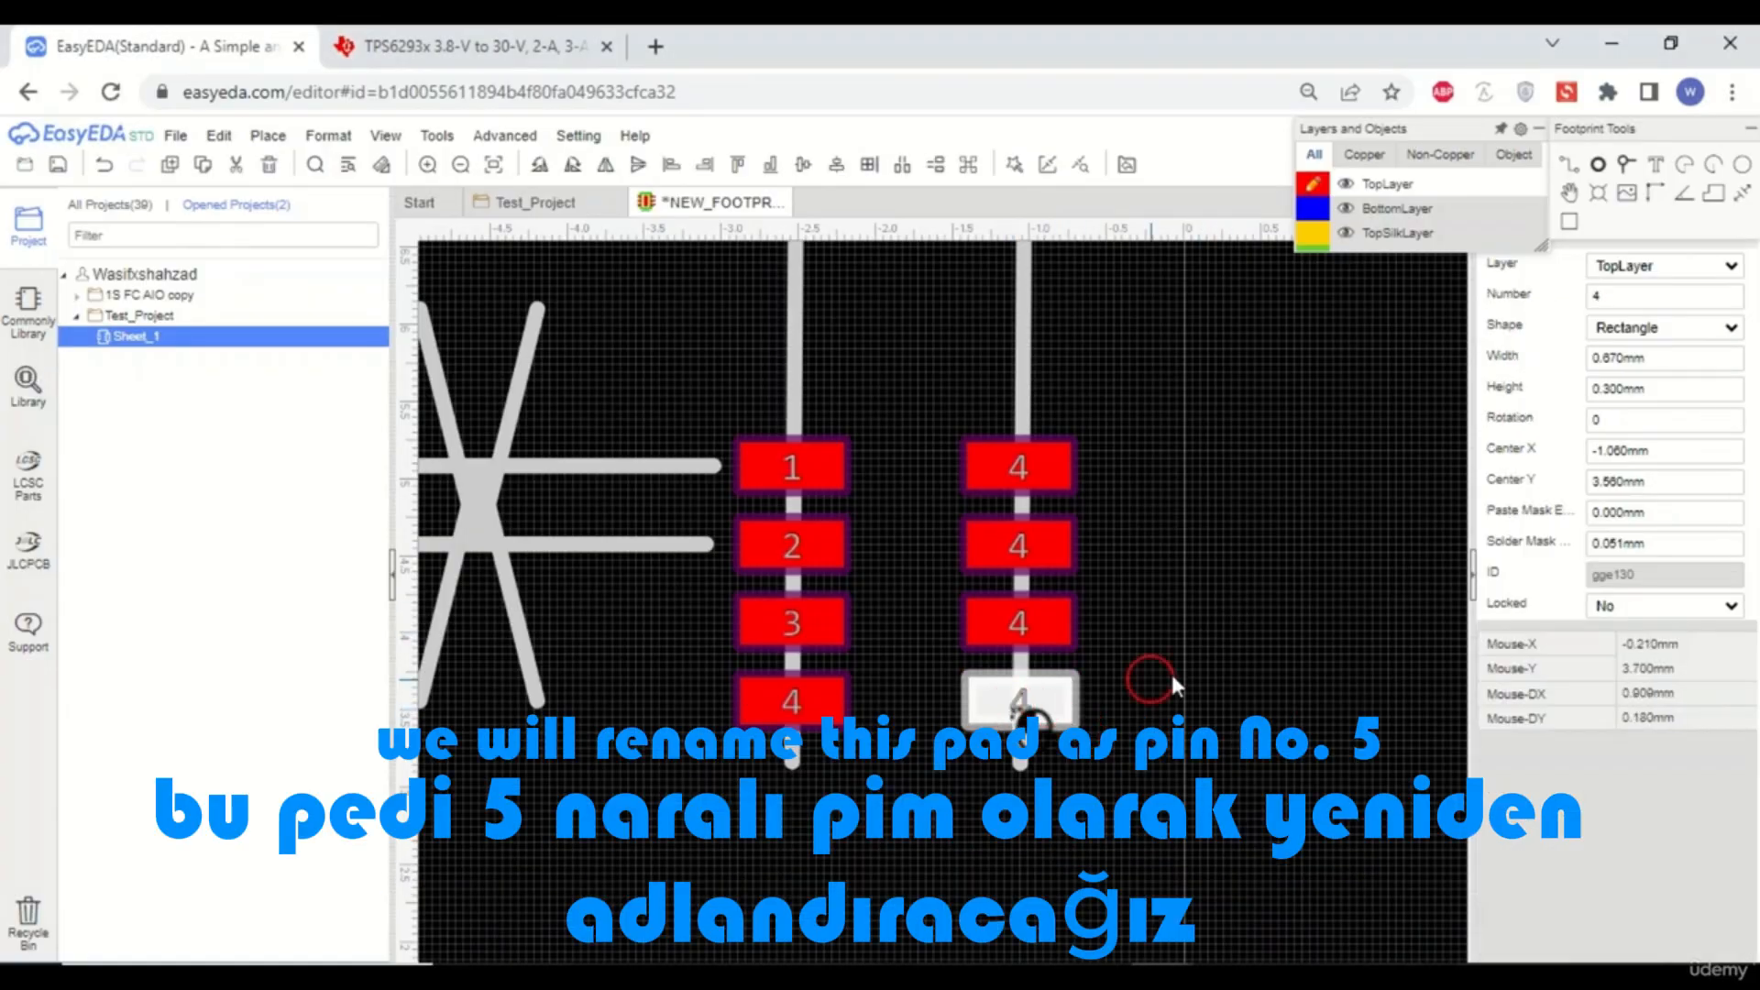
pyautogui.doubleClick(1611, 299)
pyautogui.write('5')
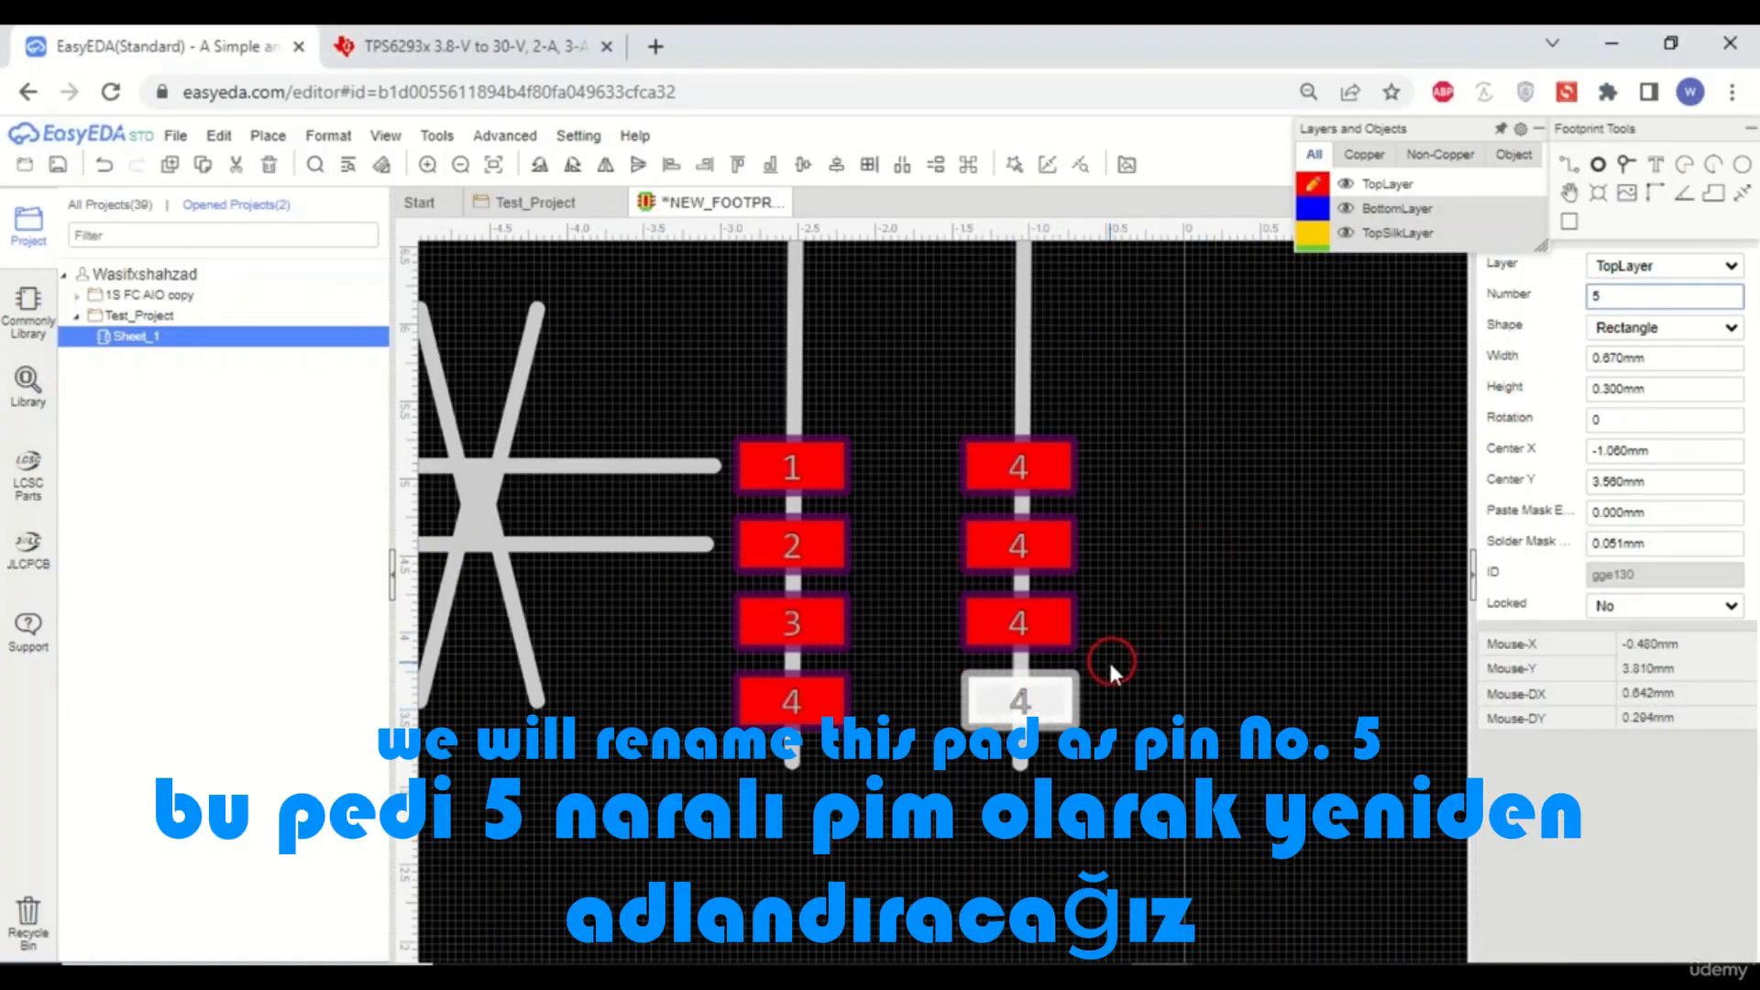
# - Renumber the right-row pads level with pads 3 and 2 as 6 and 7
pyautogui.click(1027, 622)
pyautogui.doubleClick(1656, 296)
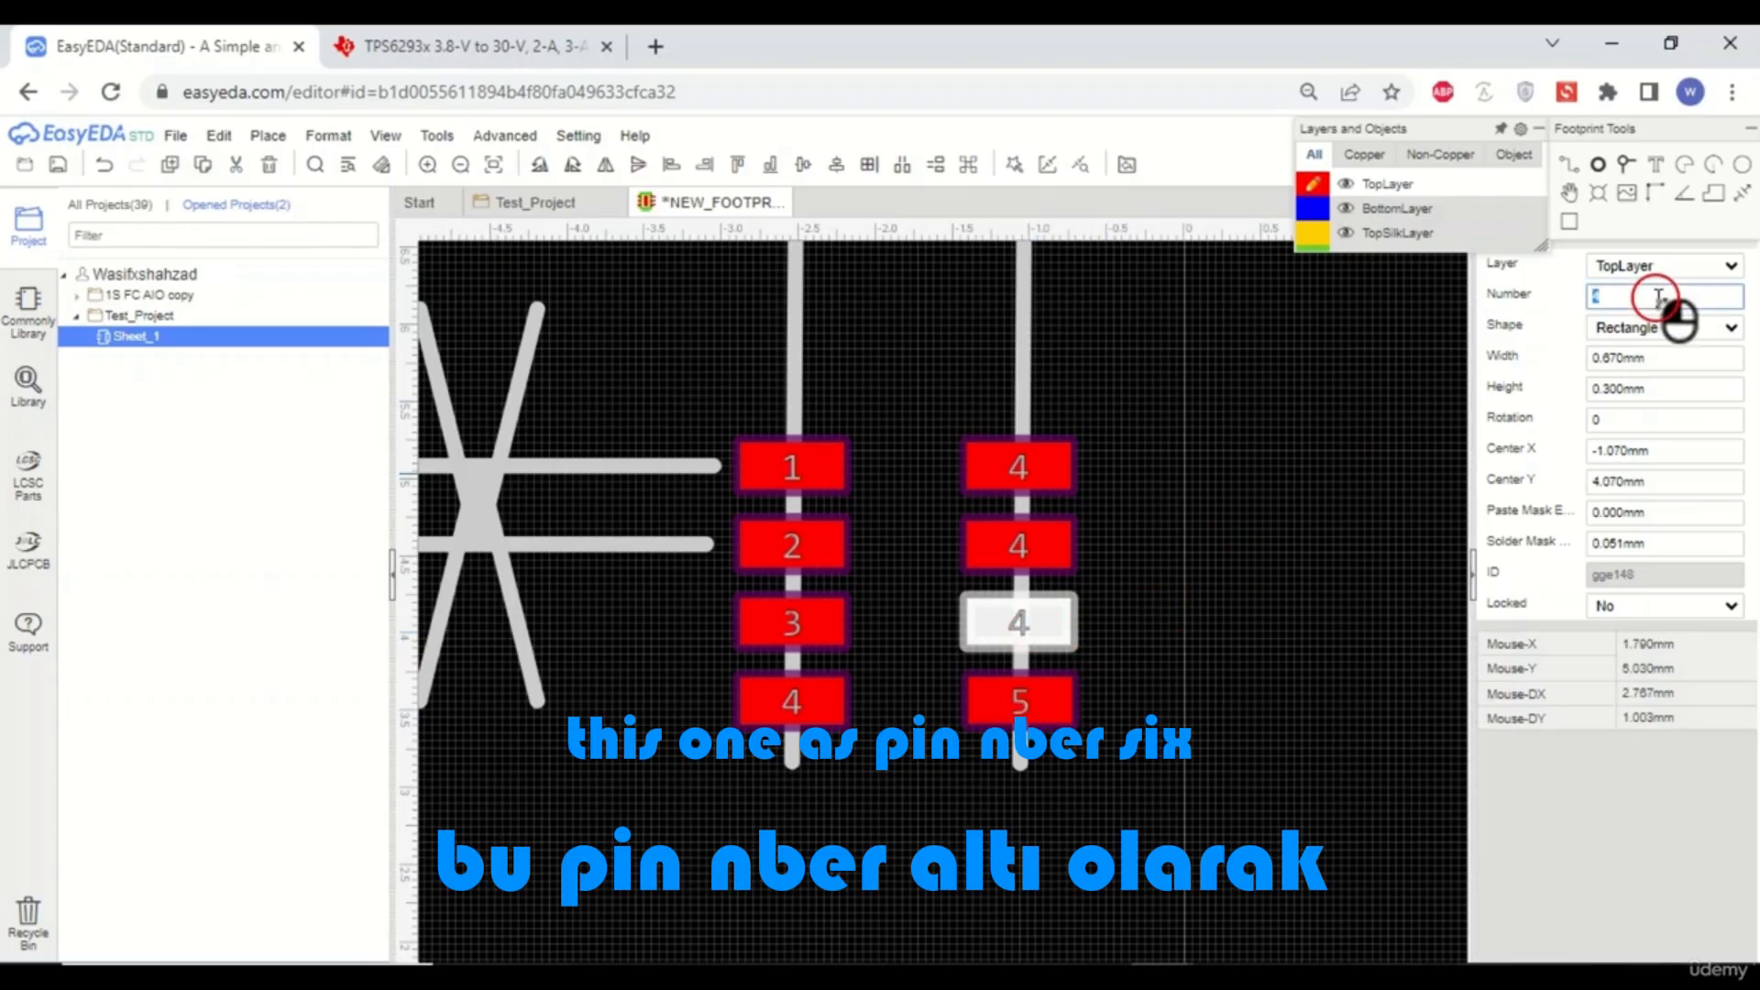
pyautogui.write('6')
pyautogui.click(1025, 543)
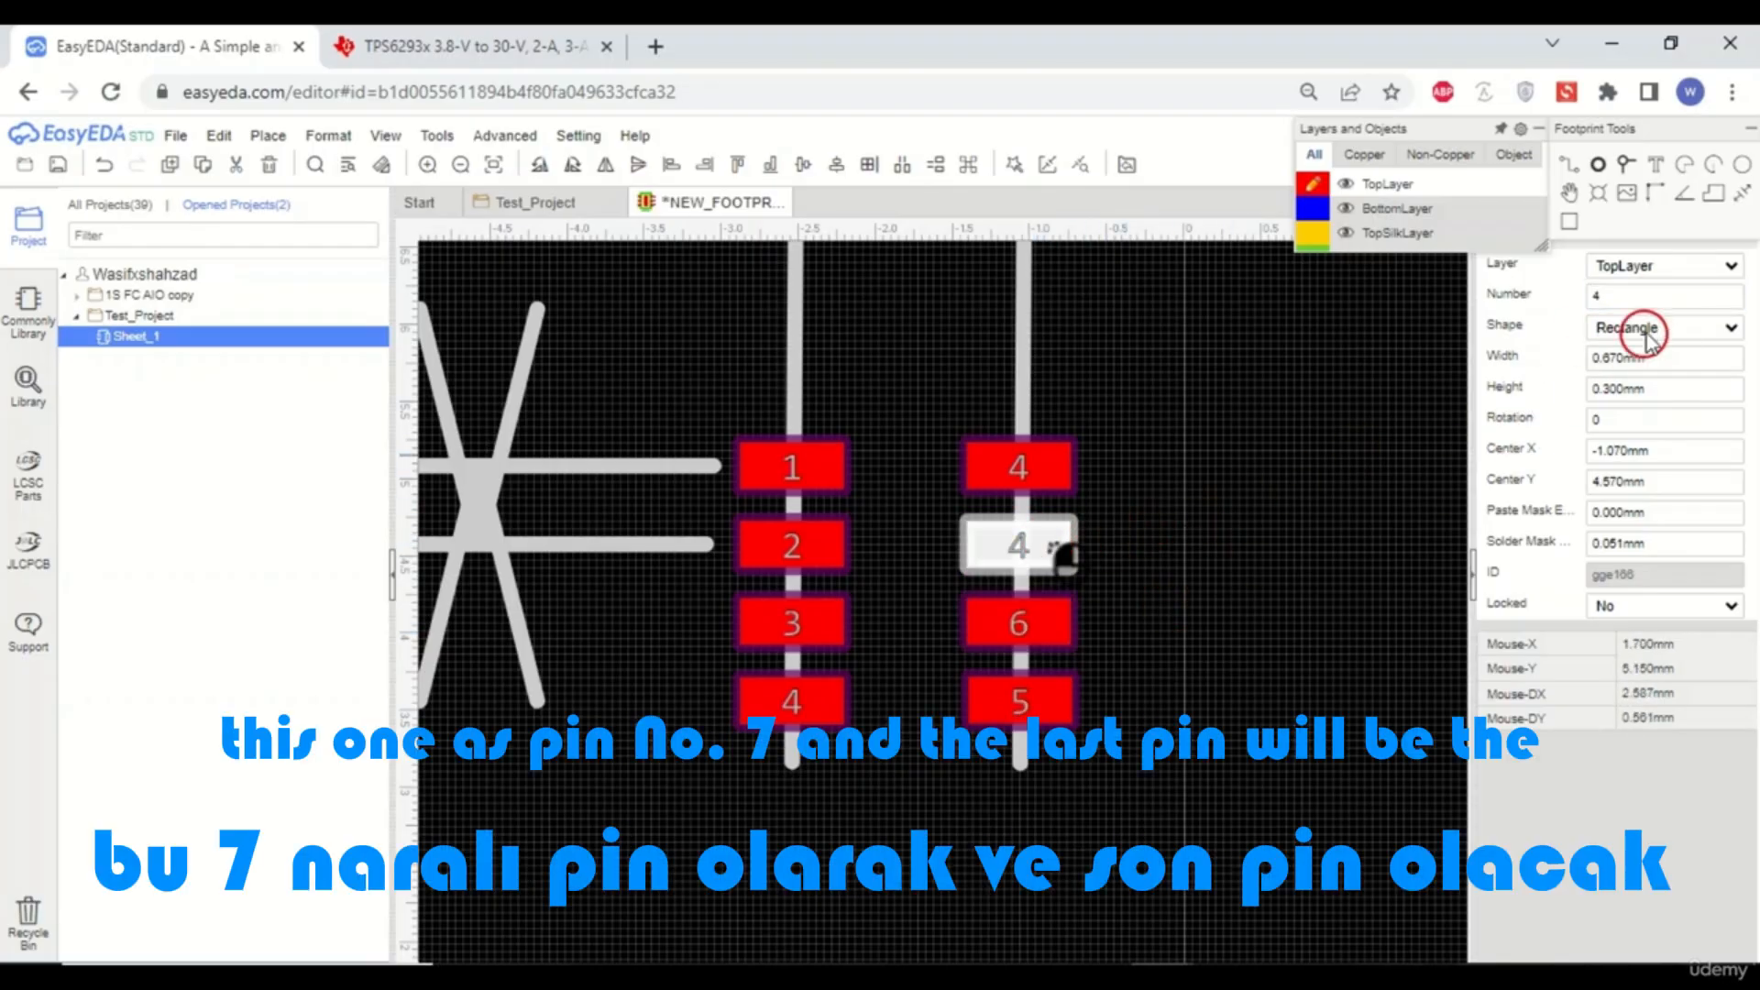
pyautogui.doubleClick(1665, 297)
pyautogui.write('7')
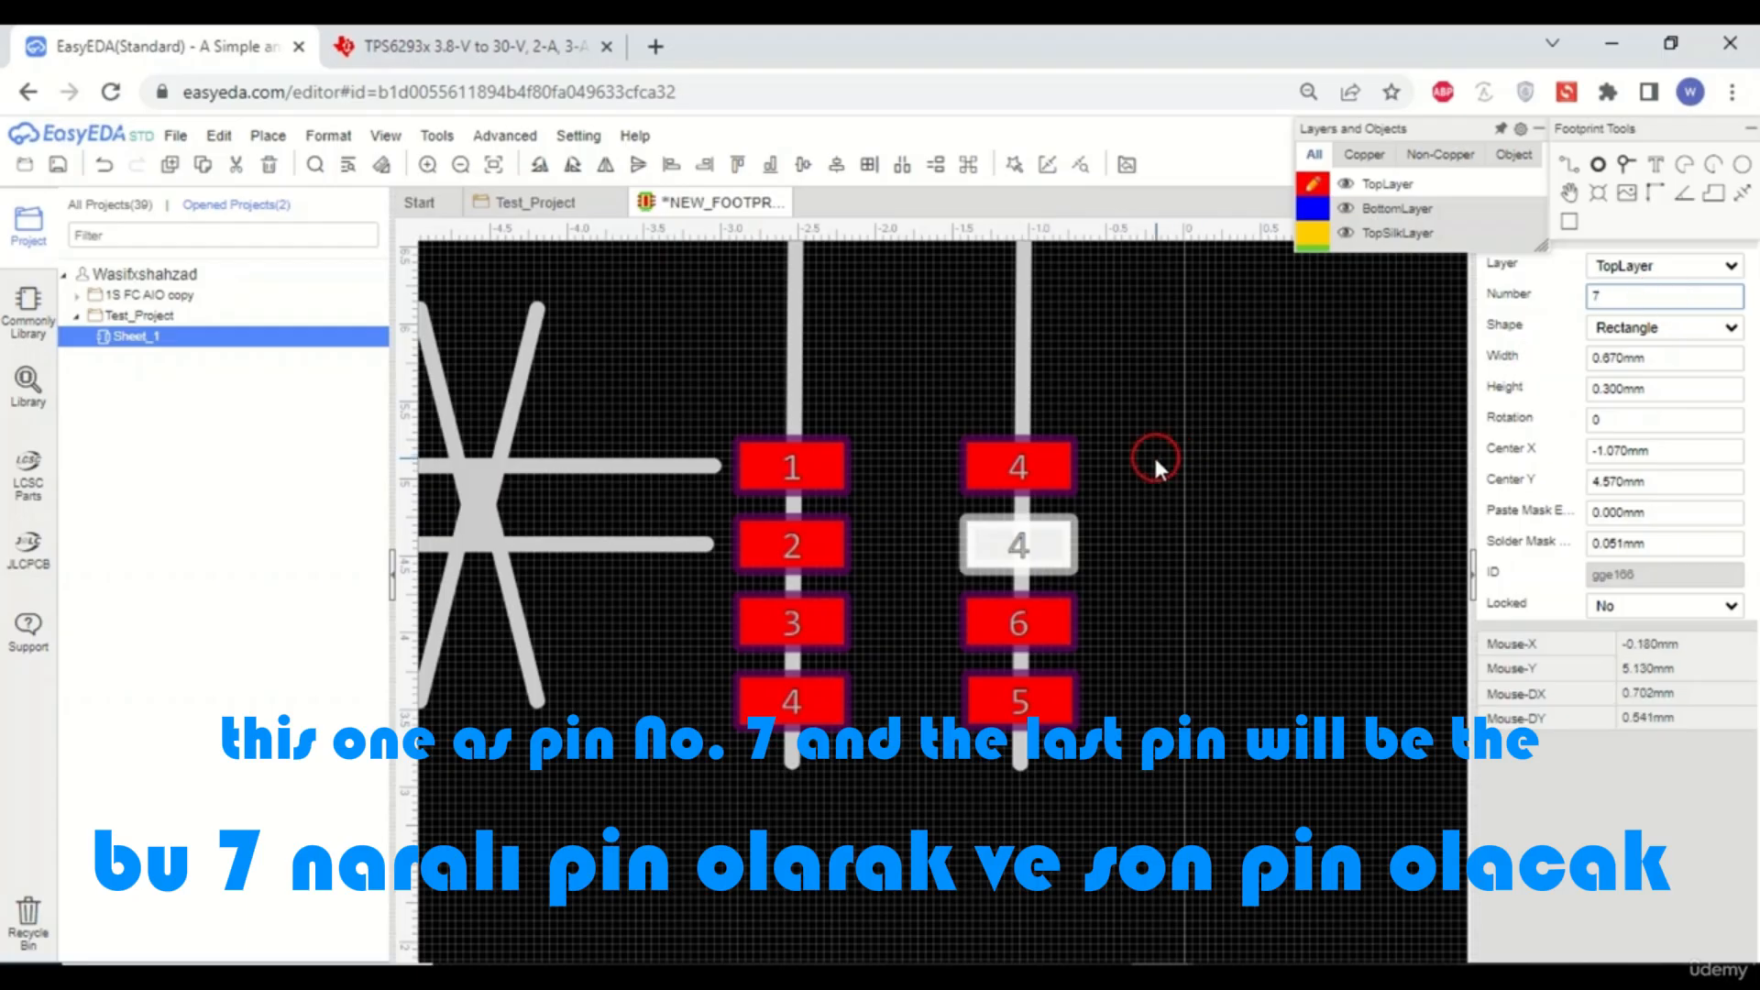
# - Renumber the top pad of the right-hand row as 8
pyautogui.click(1053, 471)
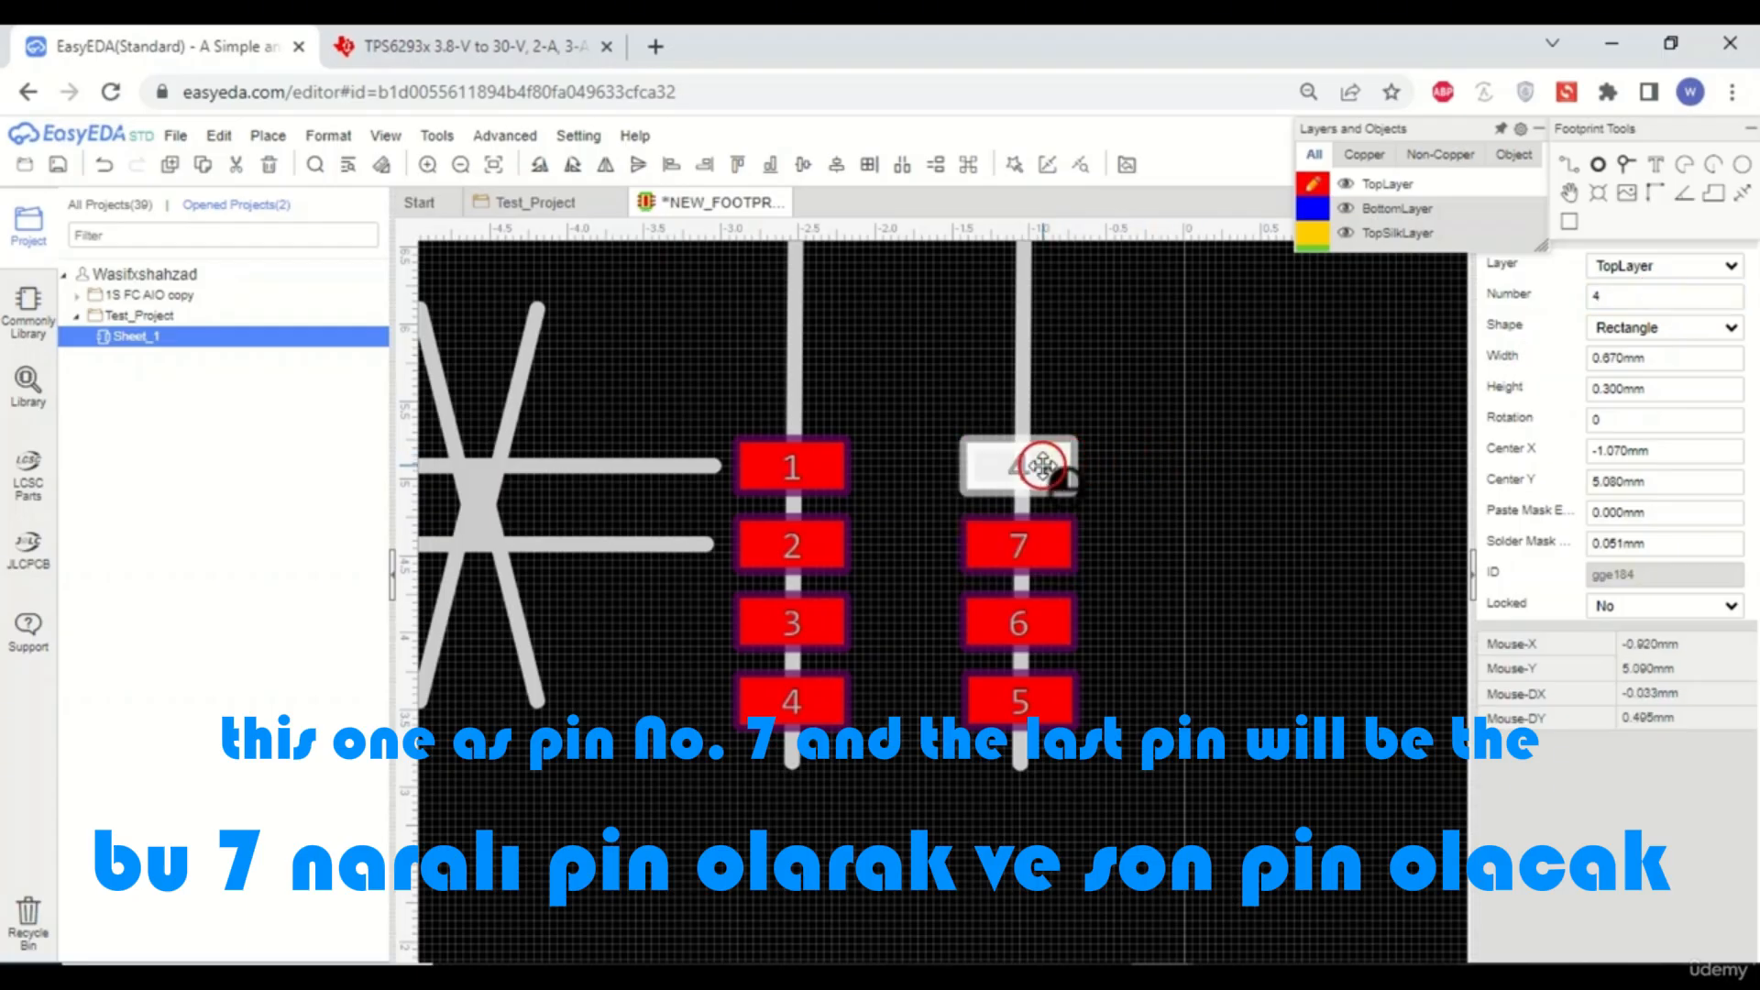
pyautogui.doubleClick(1664, 297)
pyautogui.write('8')
pyautogui.click(1327, 476)
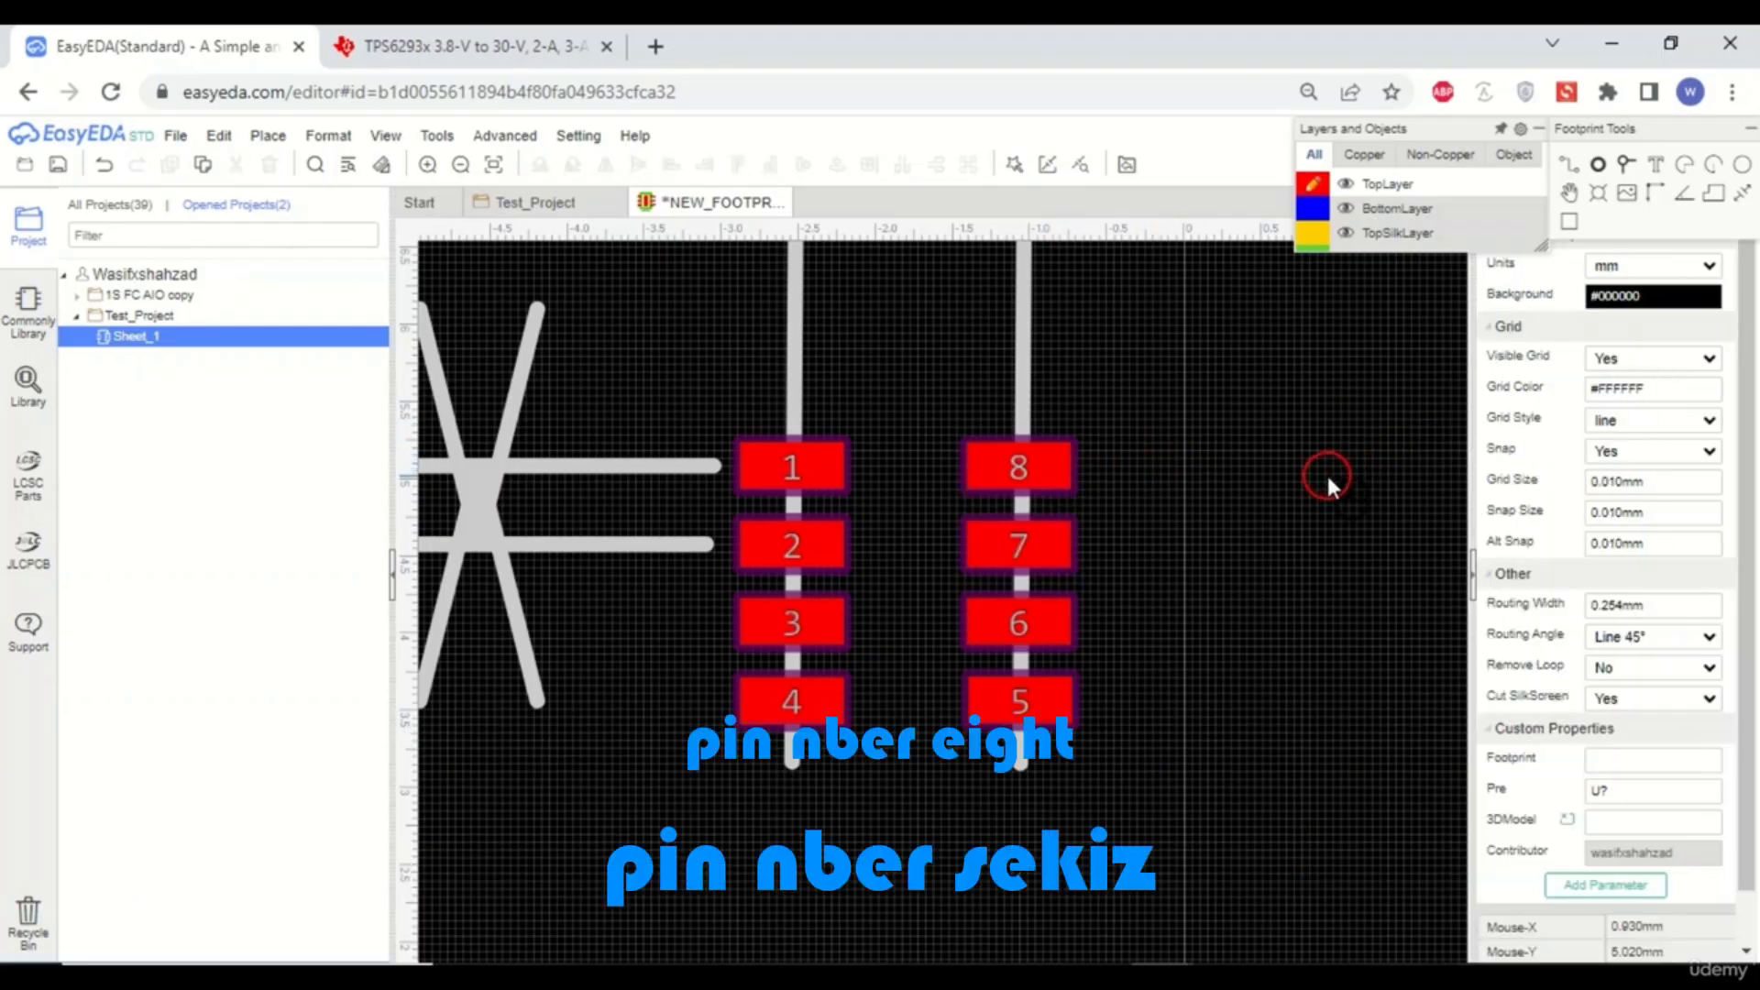
# - Delete the leftover reference lines and dimension drawing surrounding the pads
pyautogui.scroll(-4, 1264, 561)
pyautogui.click(1177, 414)
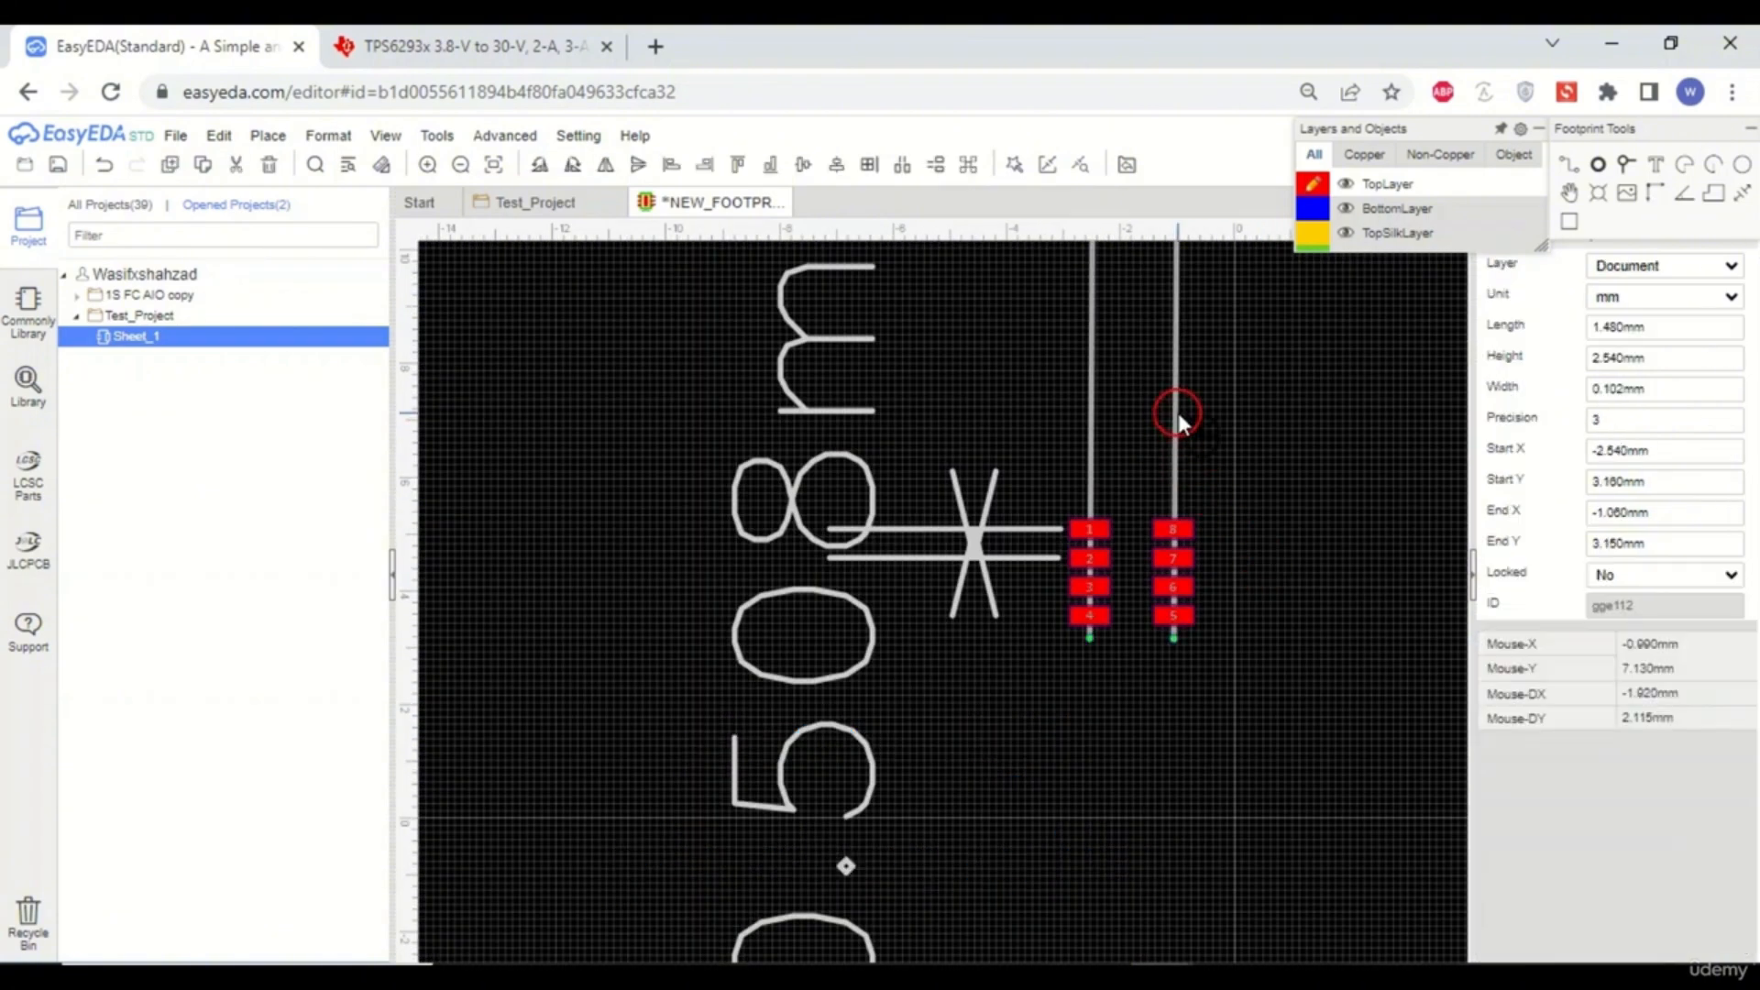
pyautogui.press('Delete')
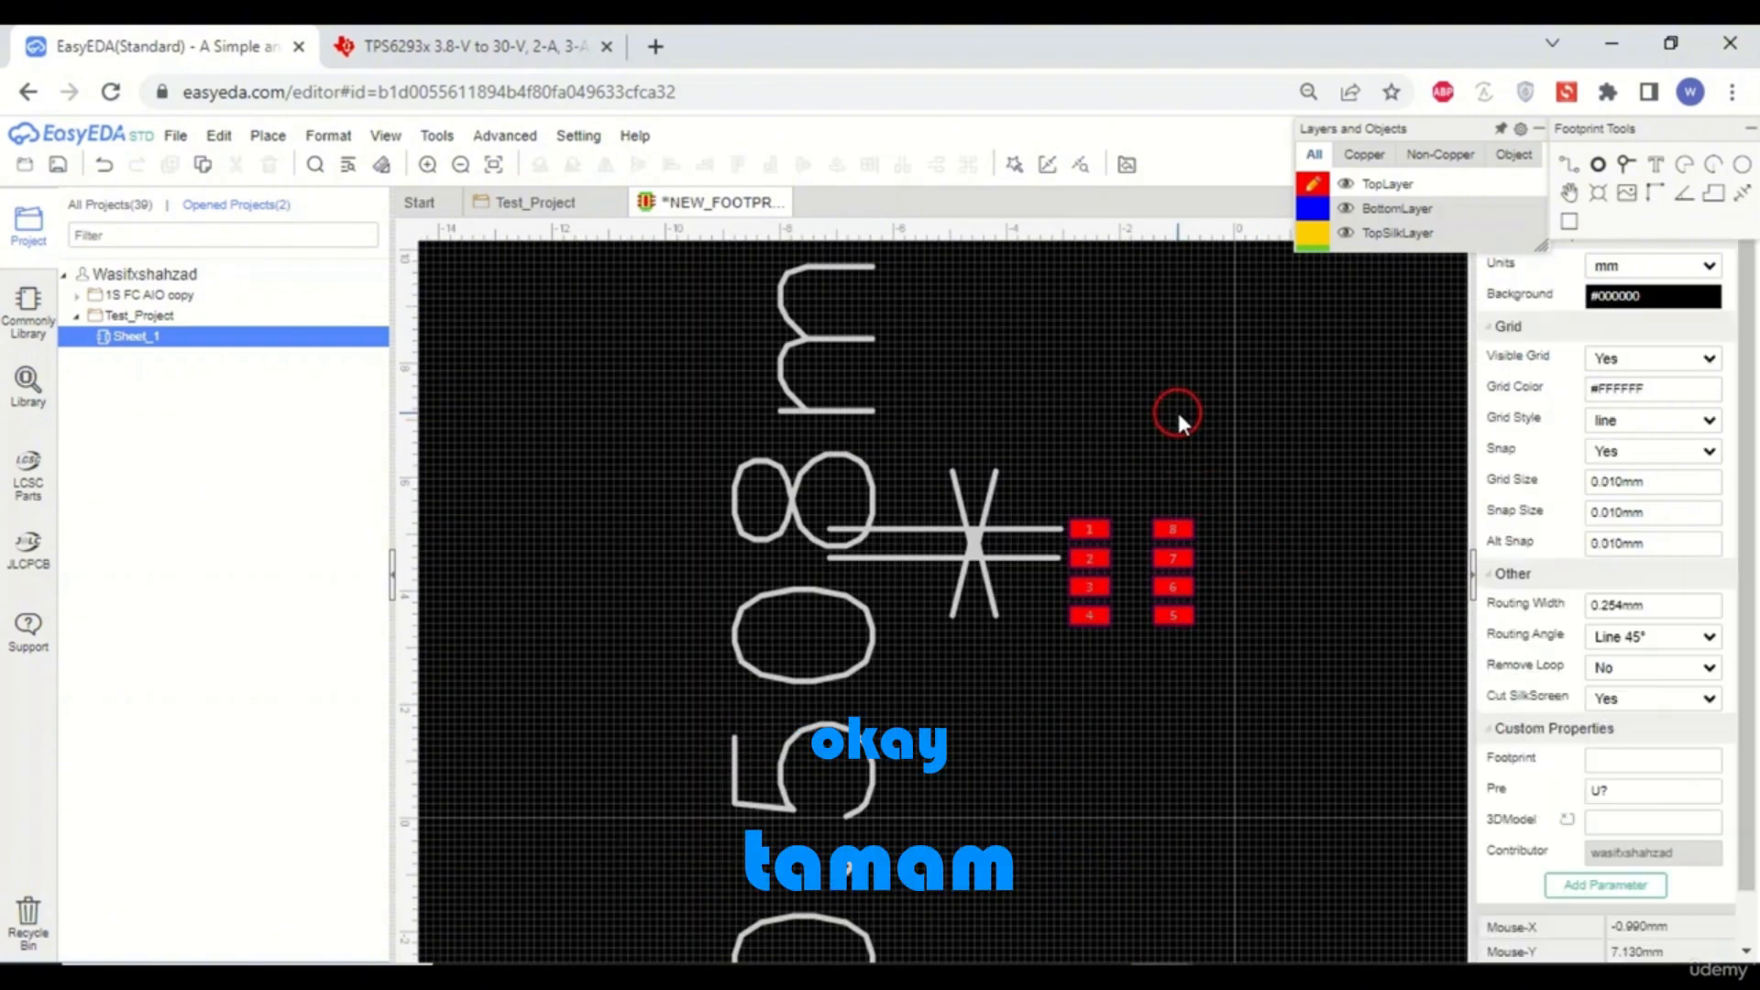
pyautogui.click(998, 531)
pyautogui.press('Delete')
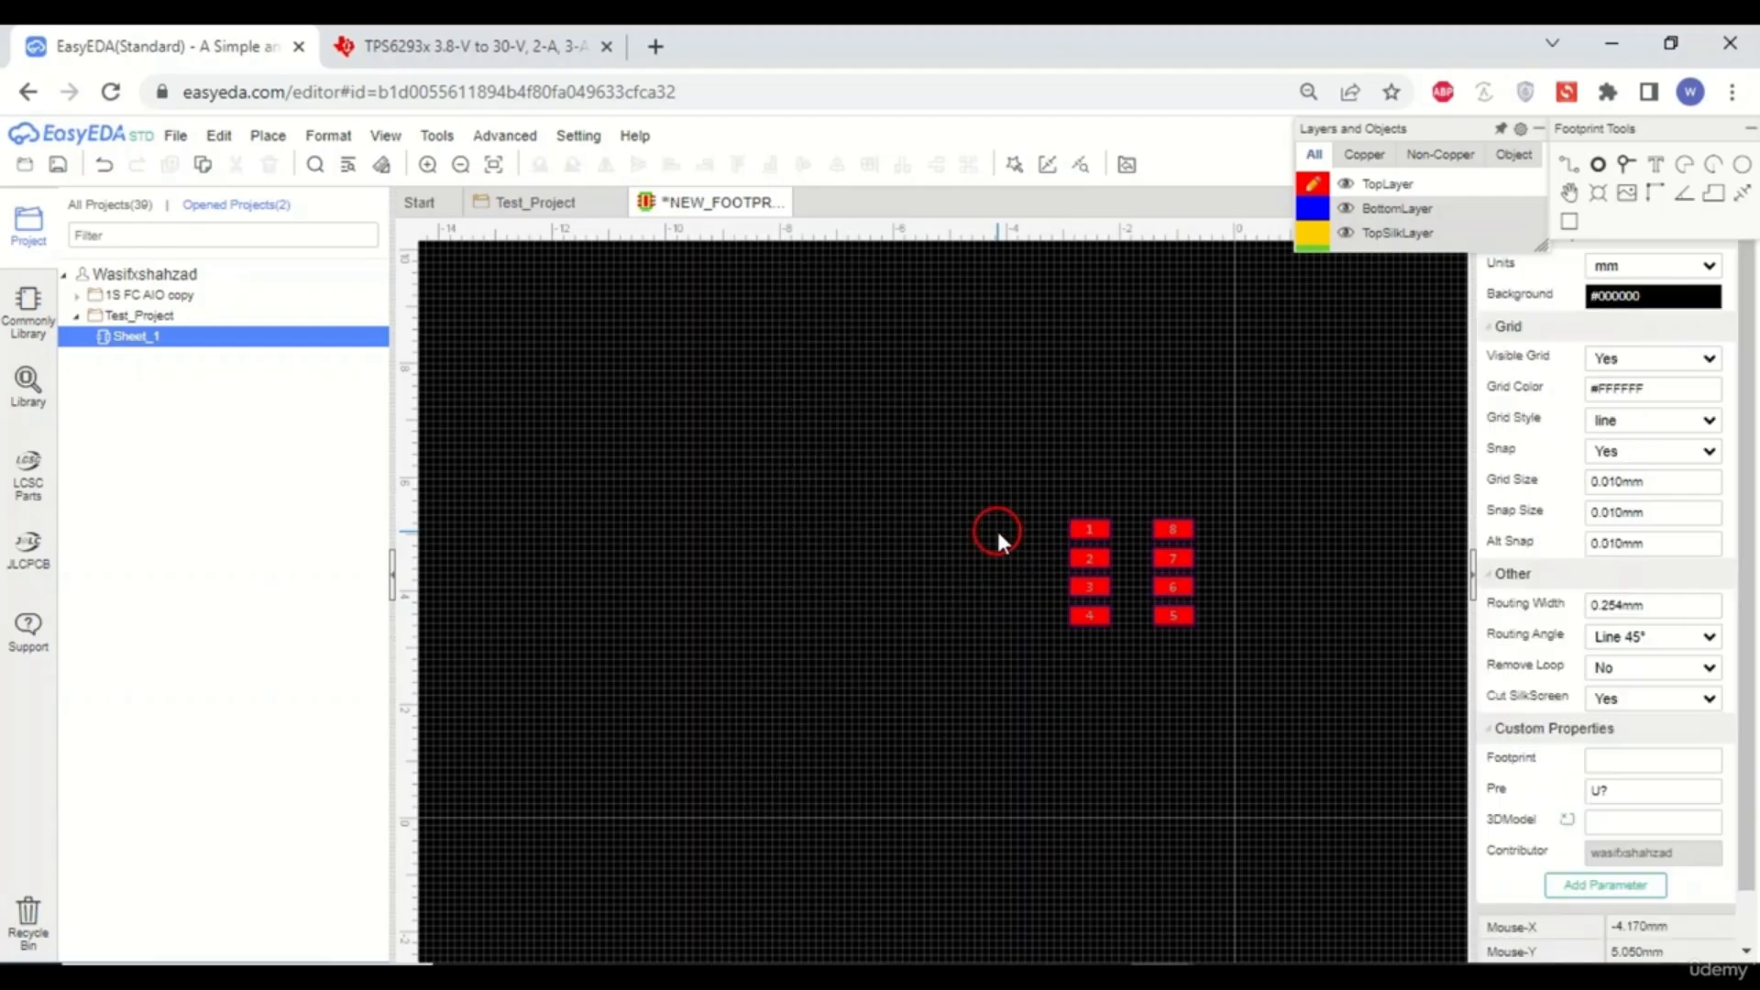
# - On the top silkscreen layer, draw a rectangle between the pad rows about 0.61 mm wide and 2.3 mm tall
pyautogui.scroll(4, 1141, 606)
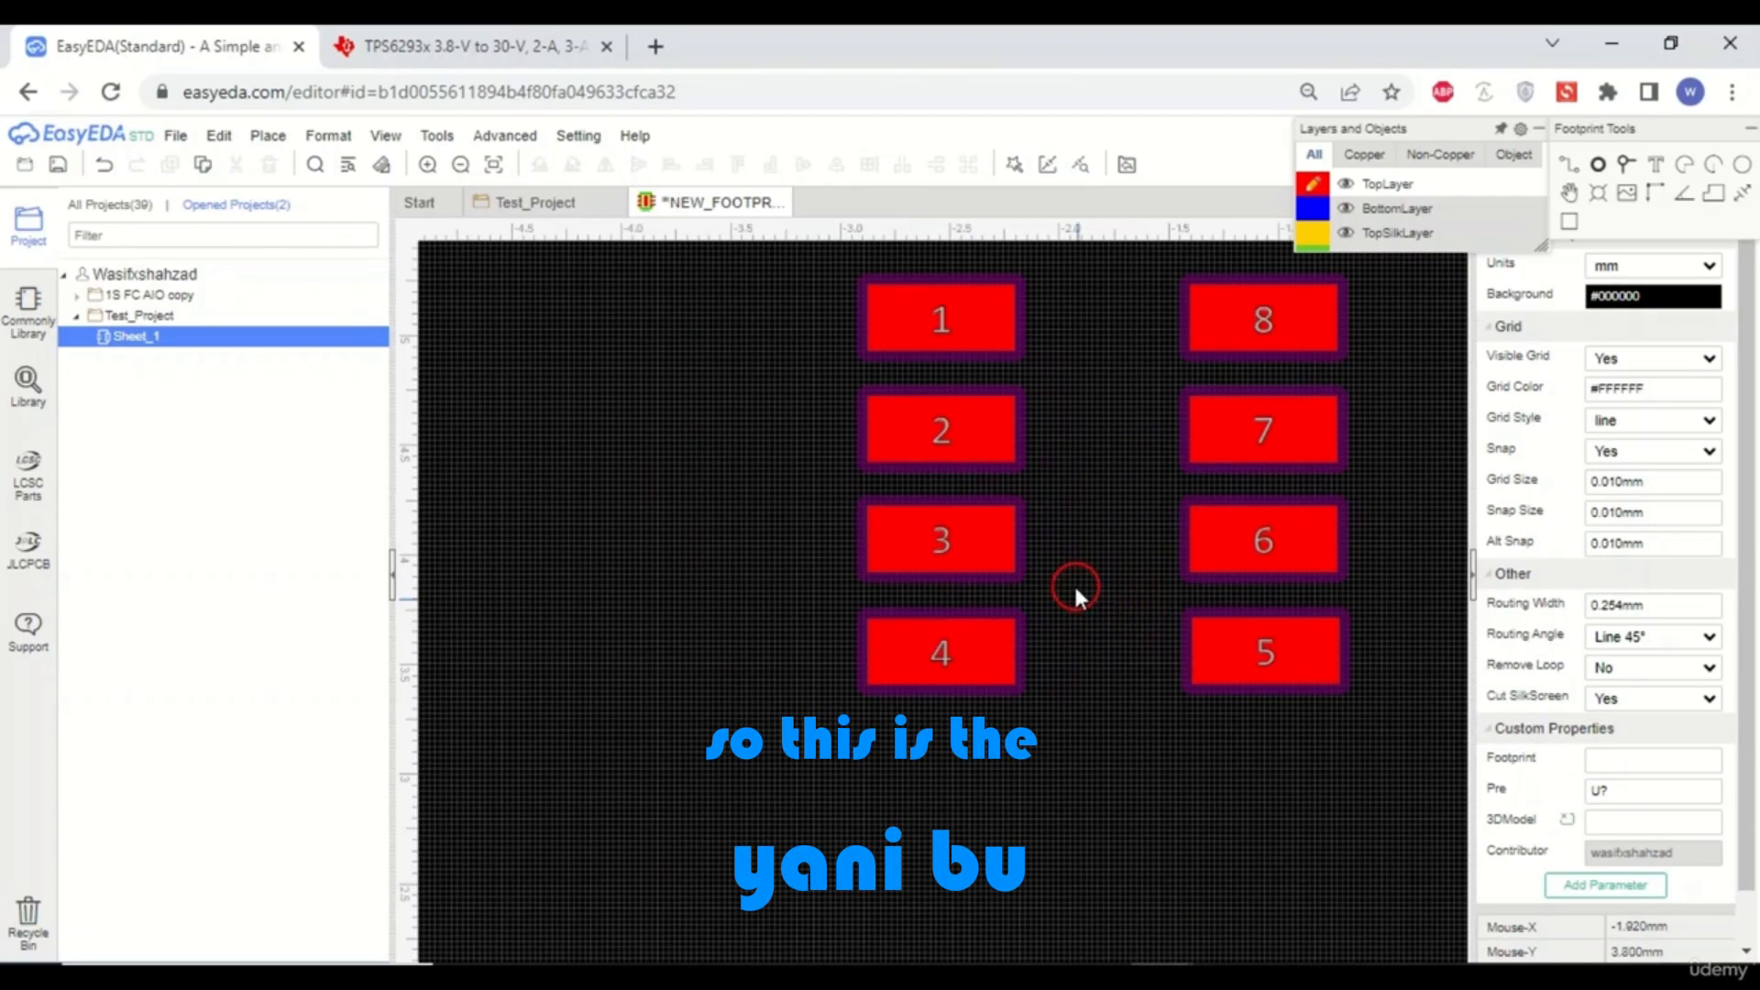
pyautogui.scroll(-1, 1075, 583)
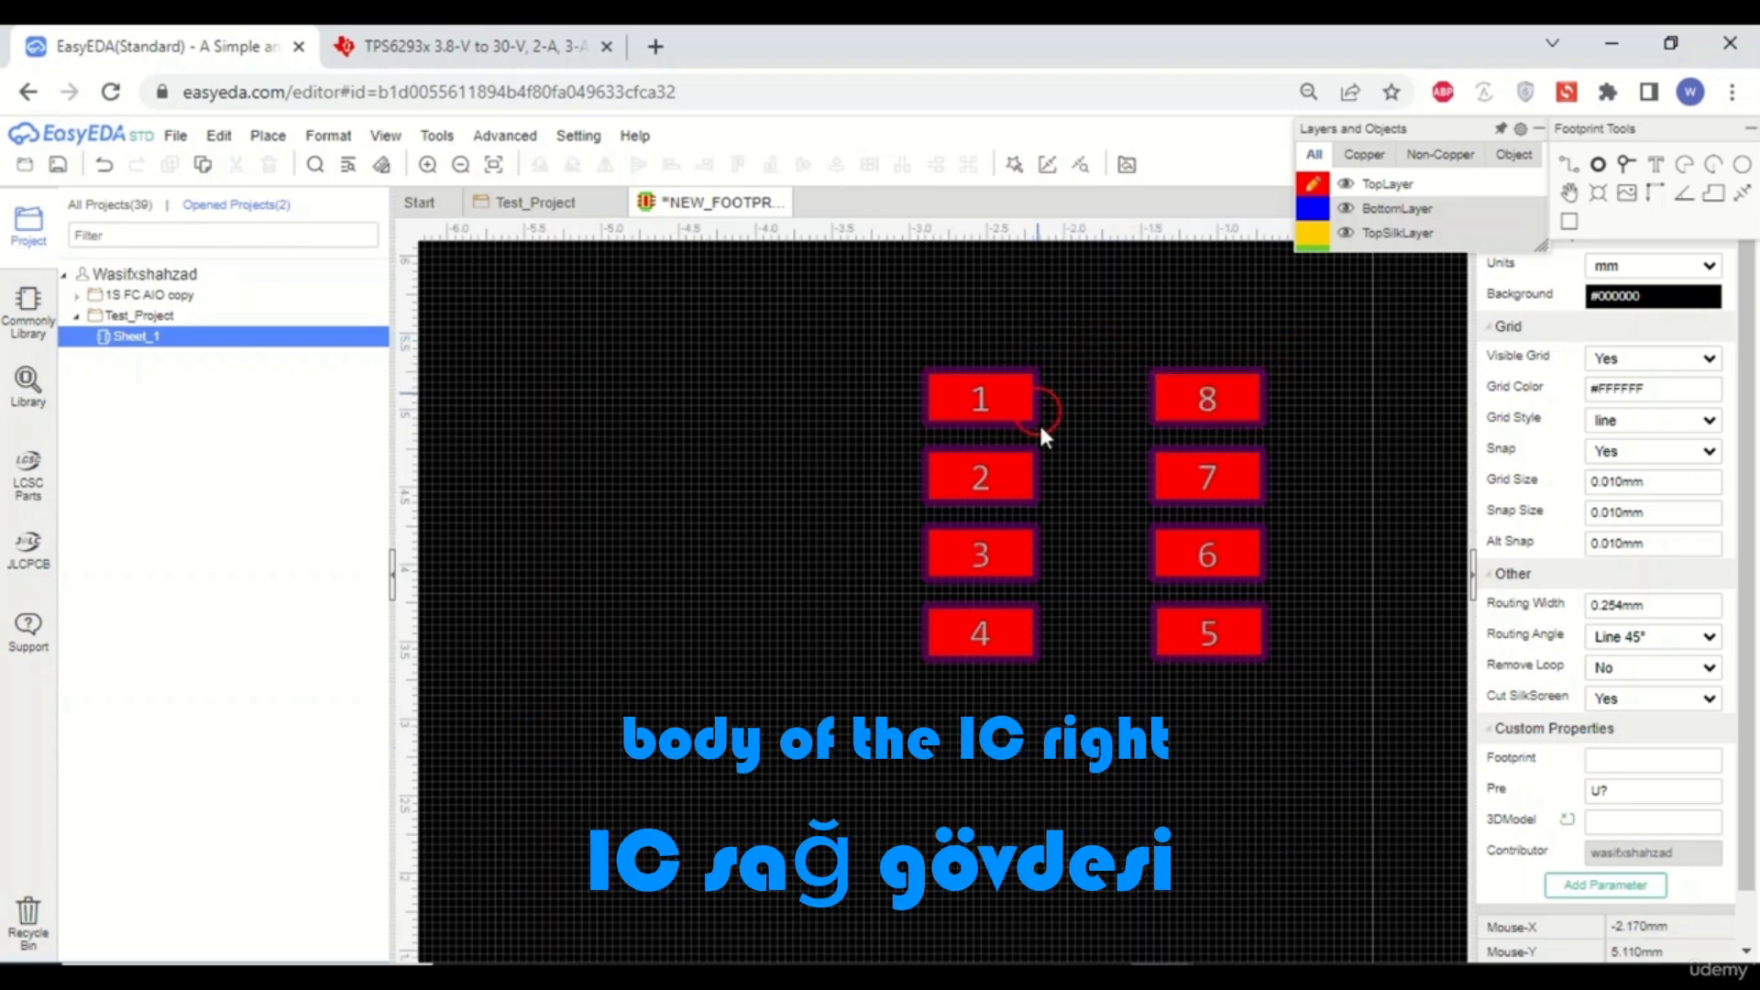
pyautogui.moveTo(1308, 248)
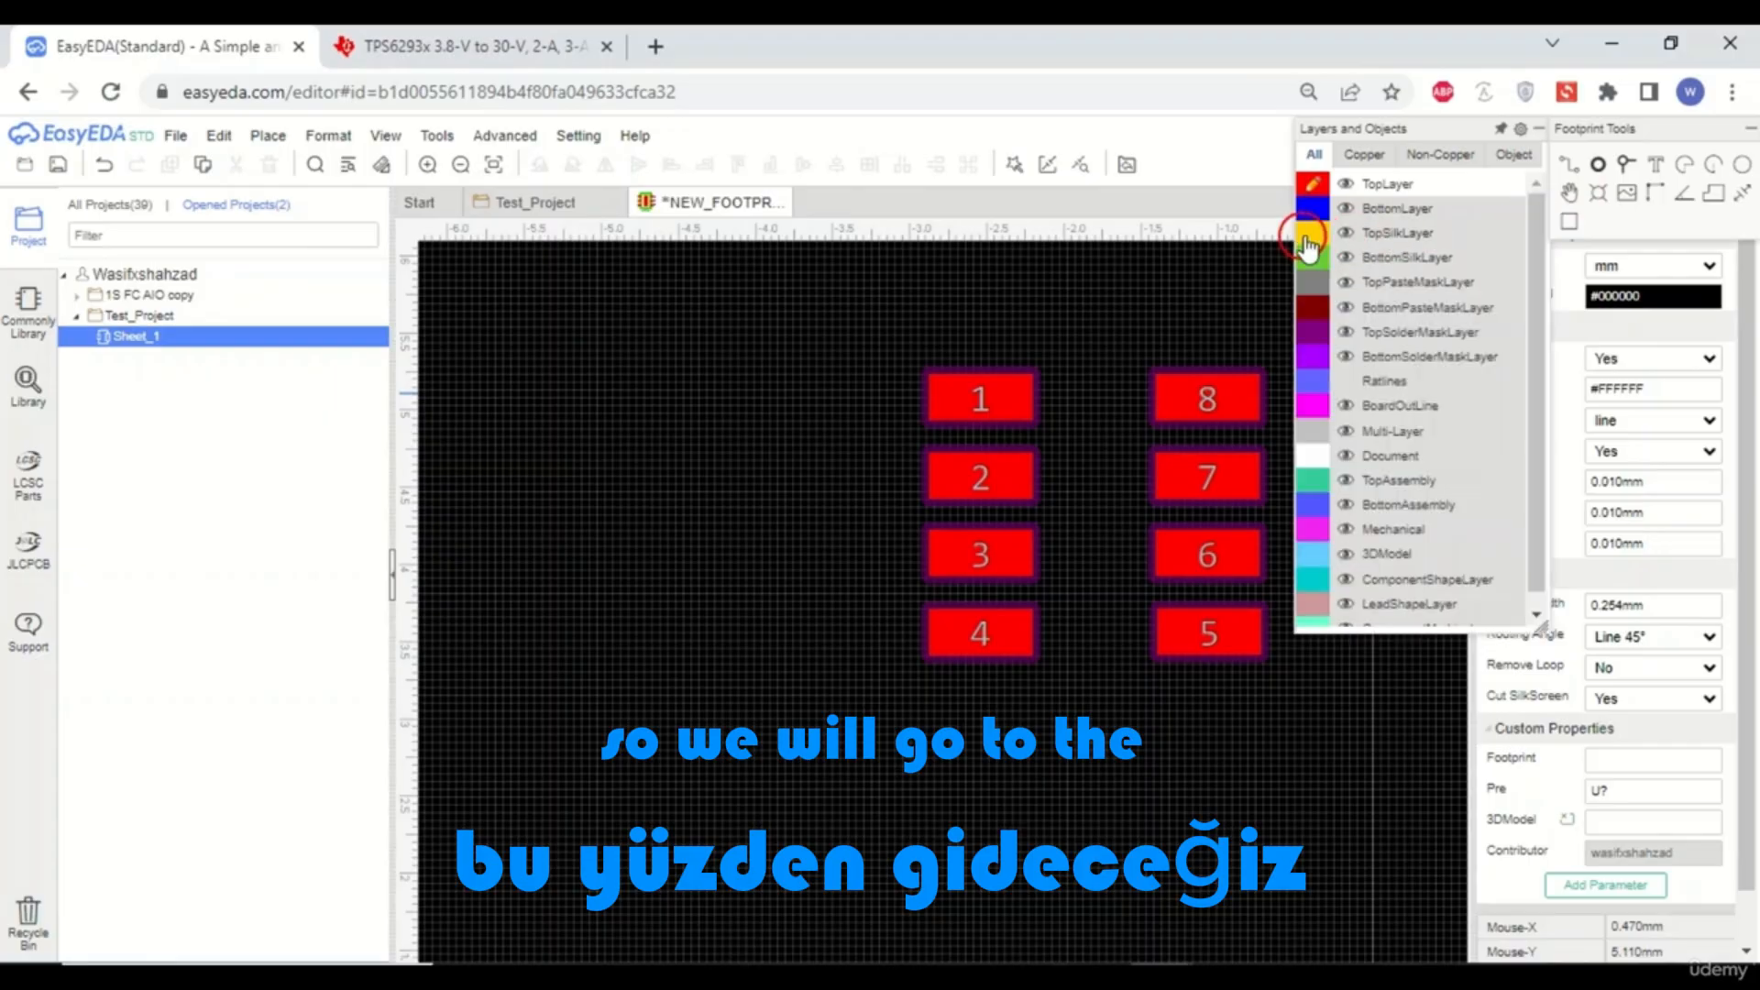
pyautogui.click(1310, 240)
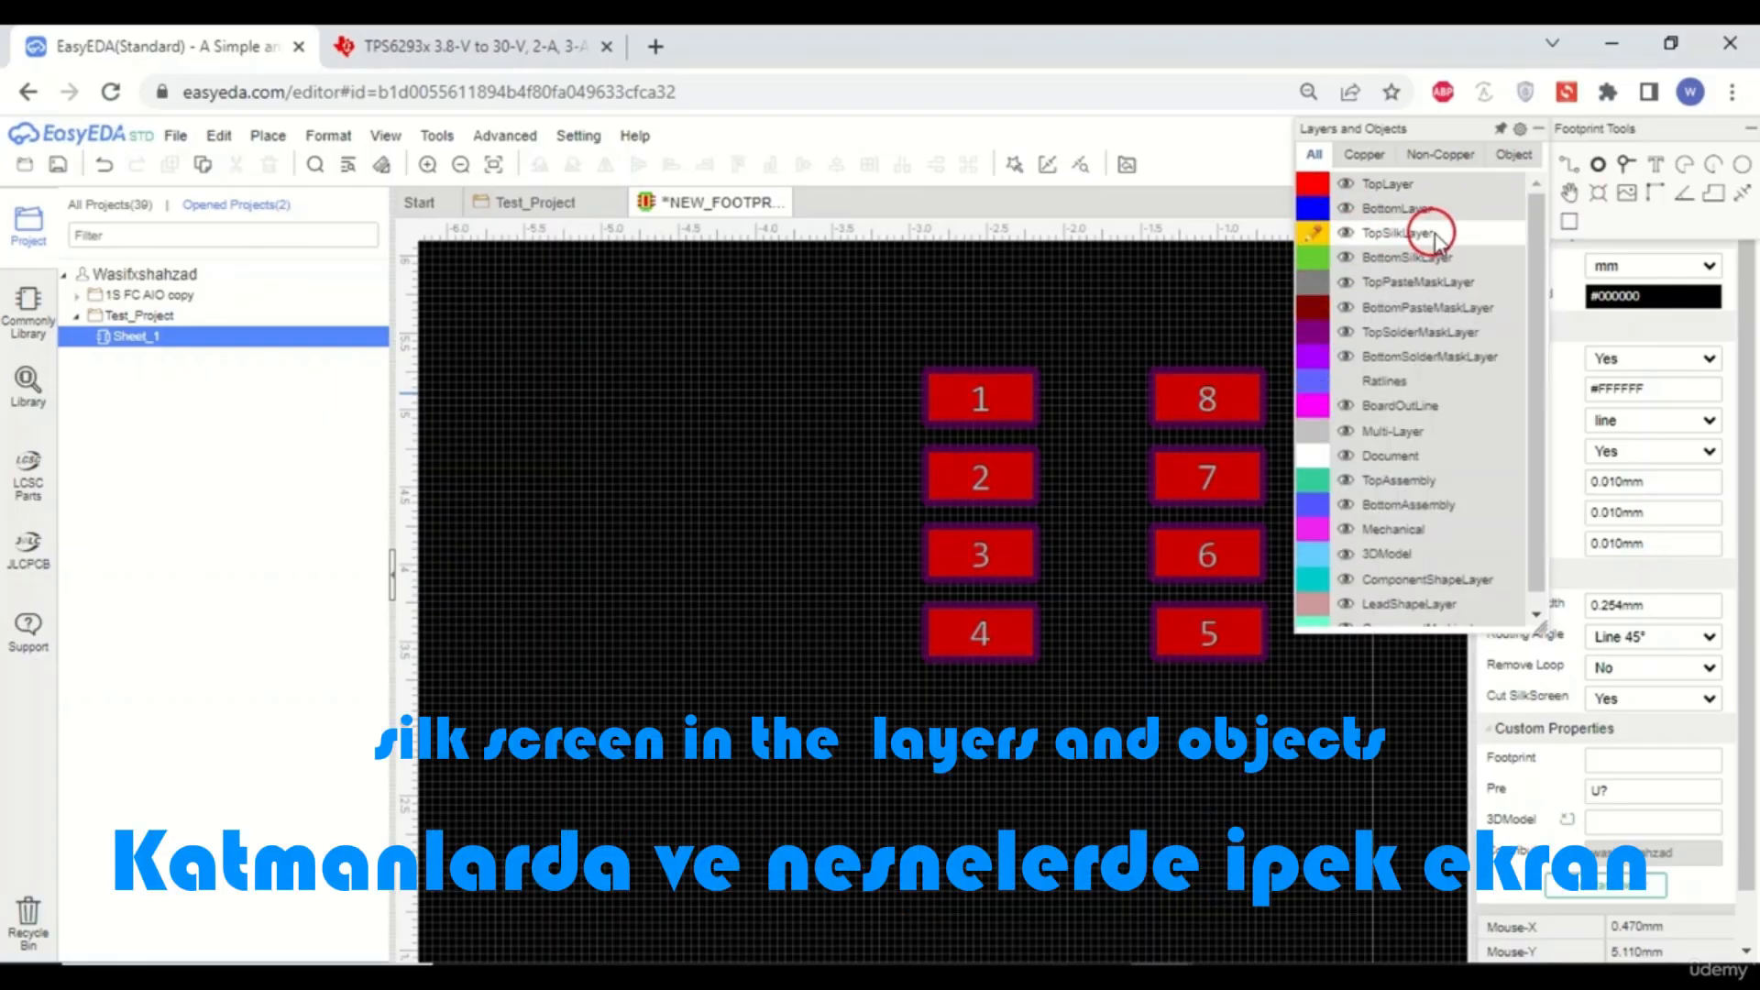
pyautogui.click(1575, 226)
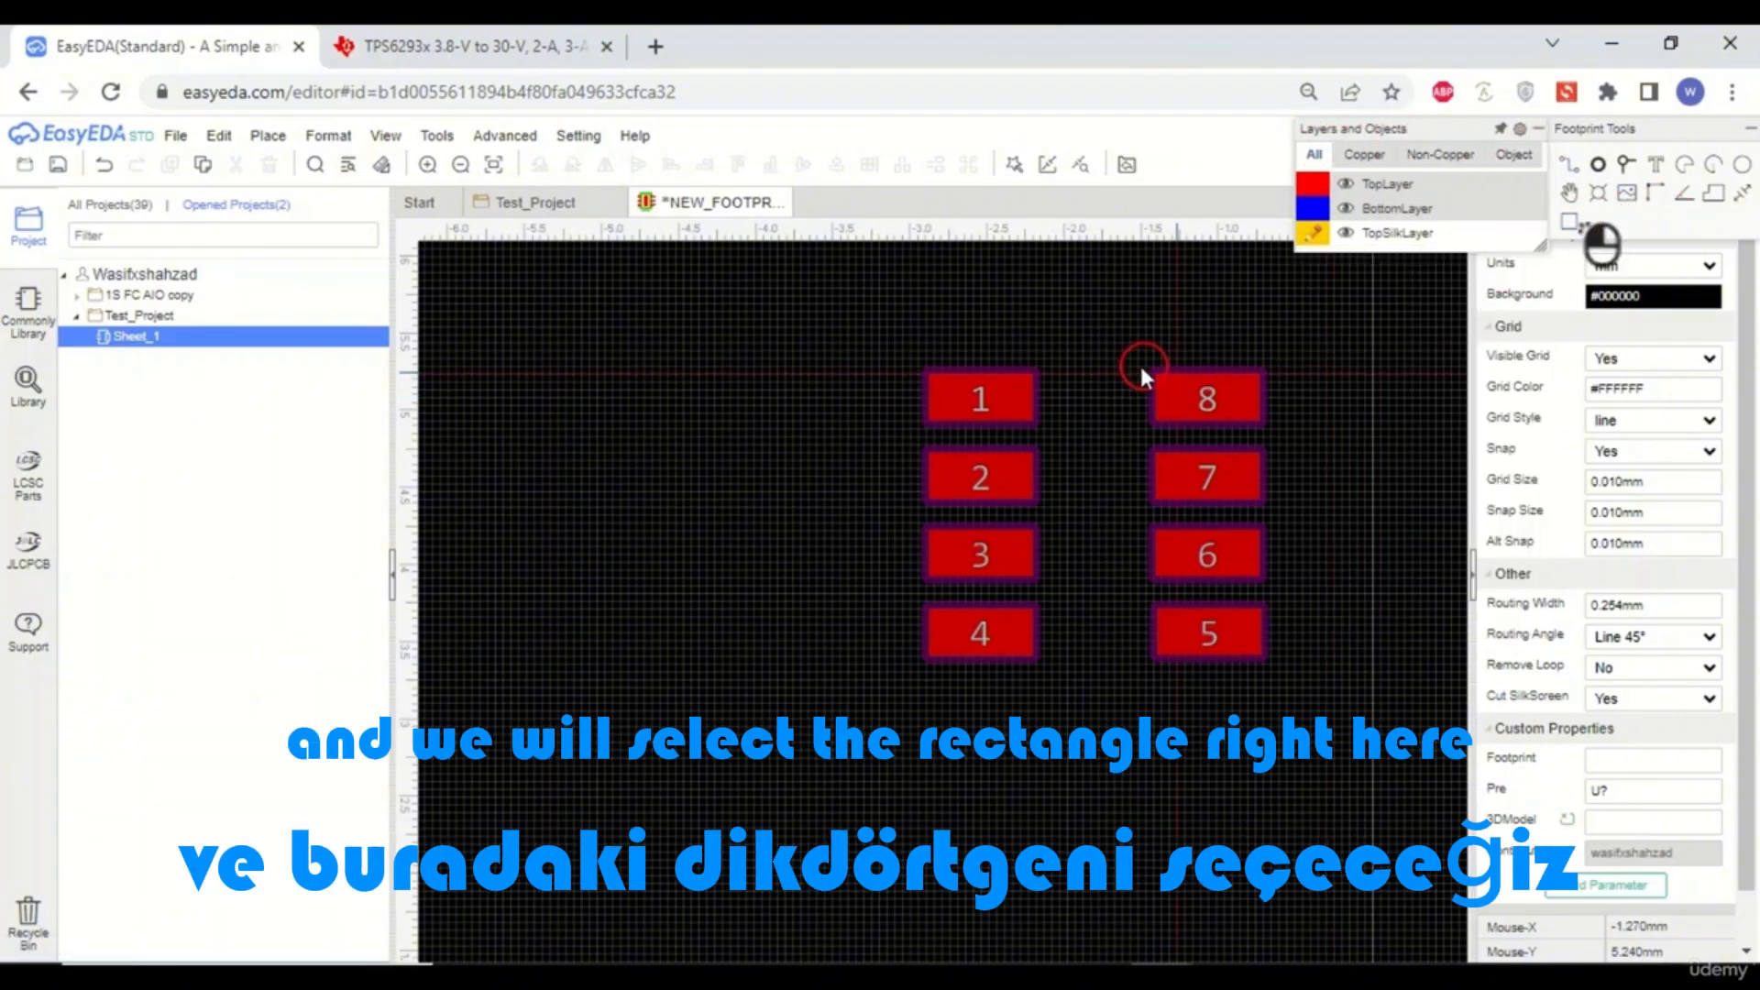
pyautogui.moveTo(1038, 332); pyautogui.dragTo(1134, 697)
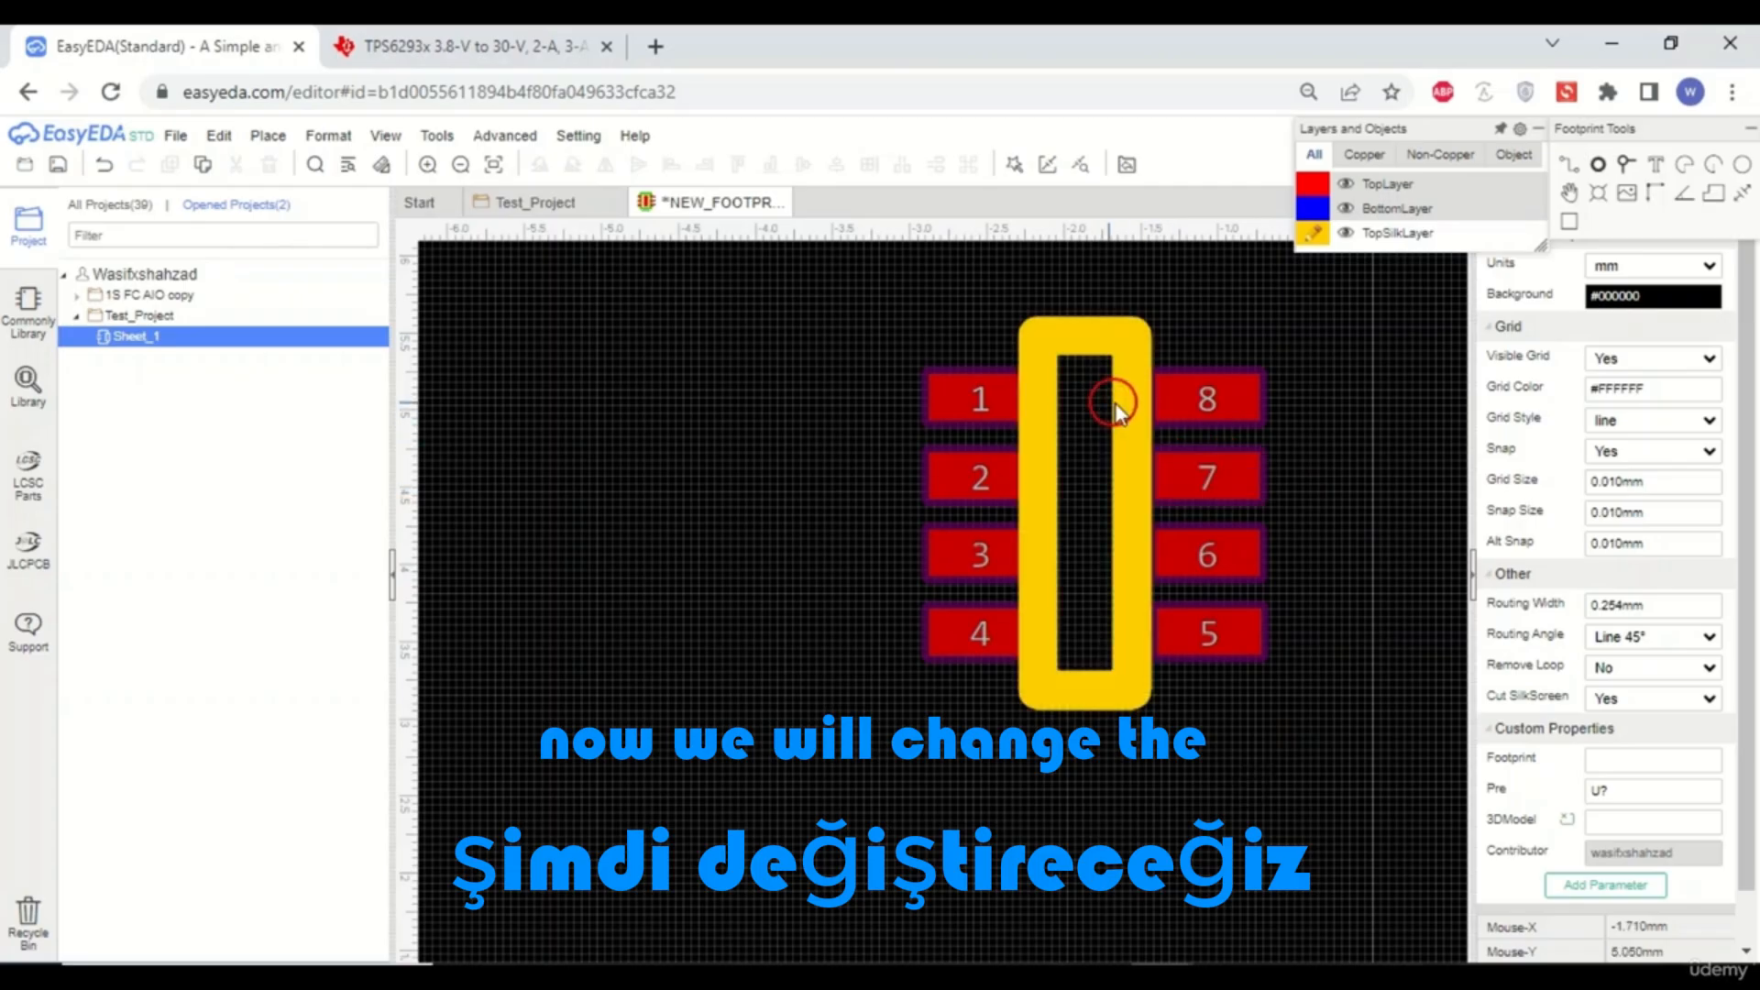
# - Try to set the silkscreen rectangle's width to 0.2 mm
pyautogui.click(1141, 412)
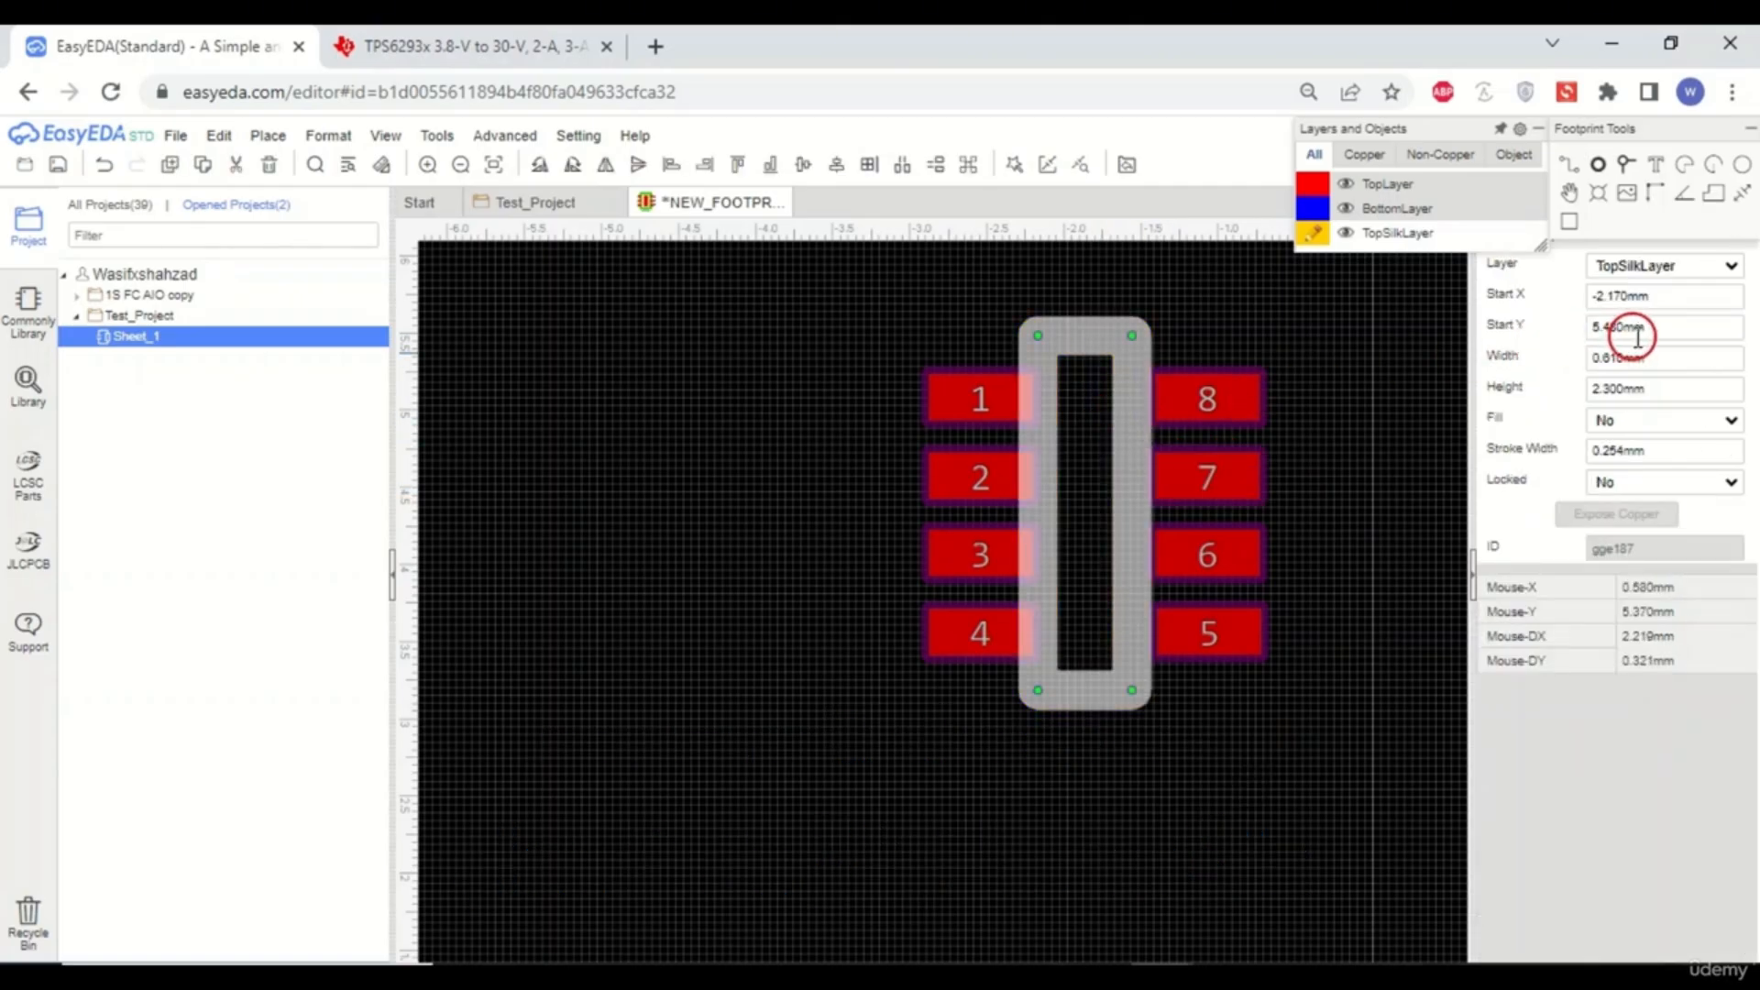
pyautogui.click(1664, 358)
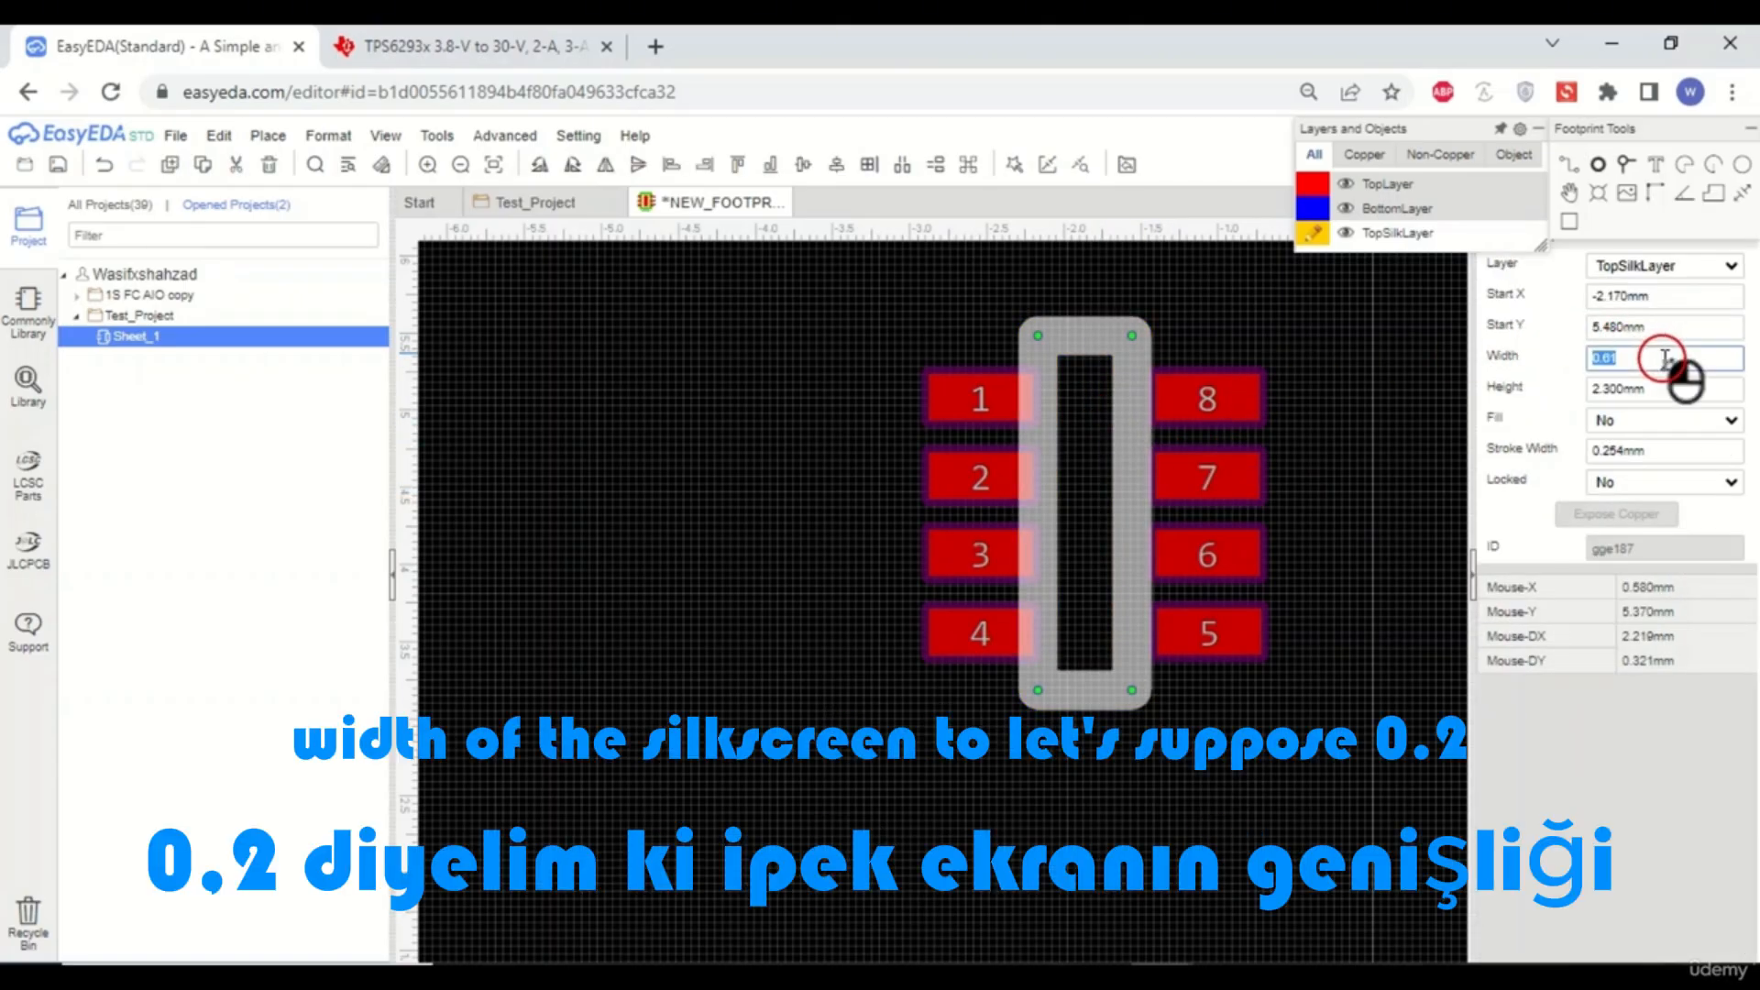
pyautogui.press('BackSpace')
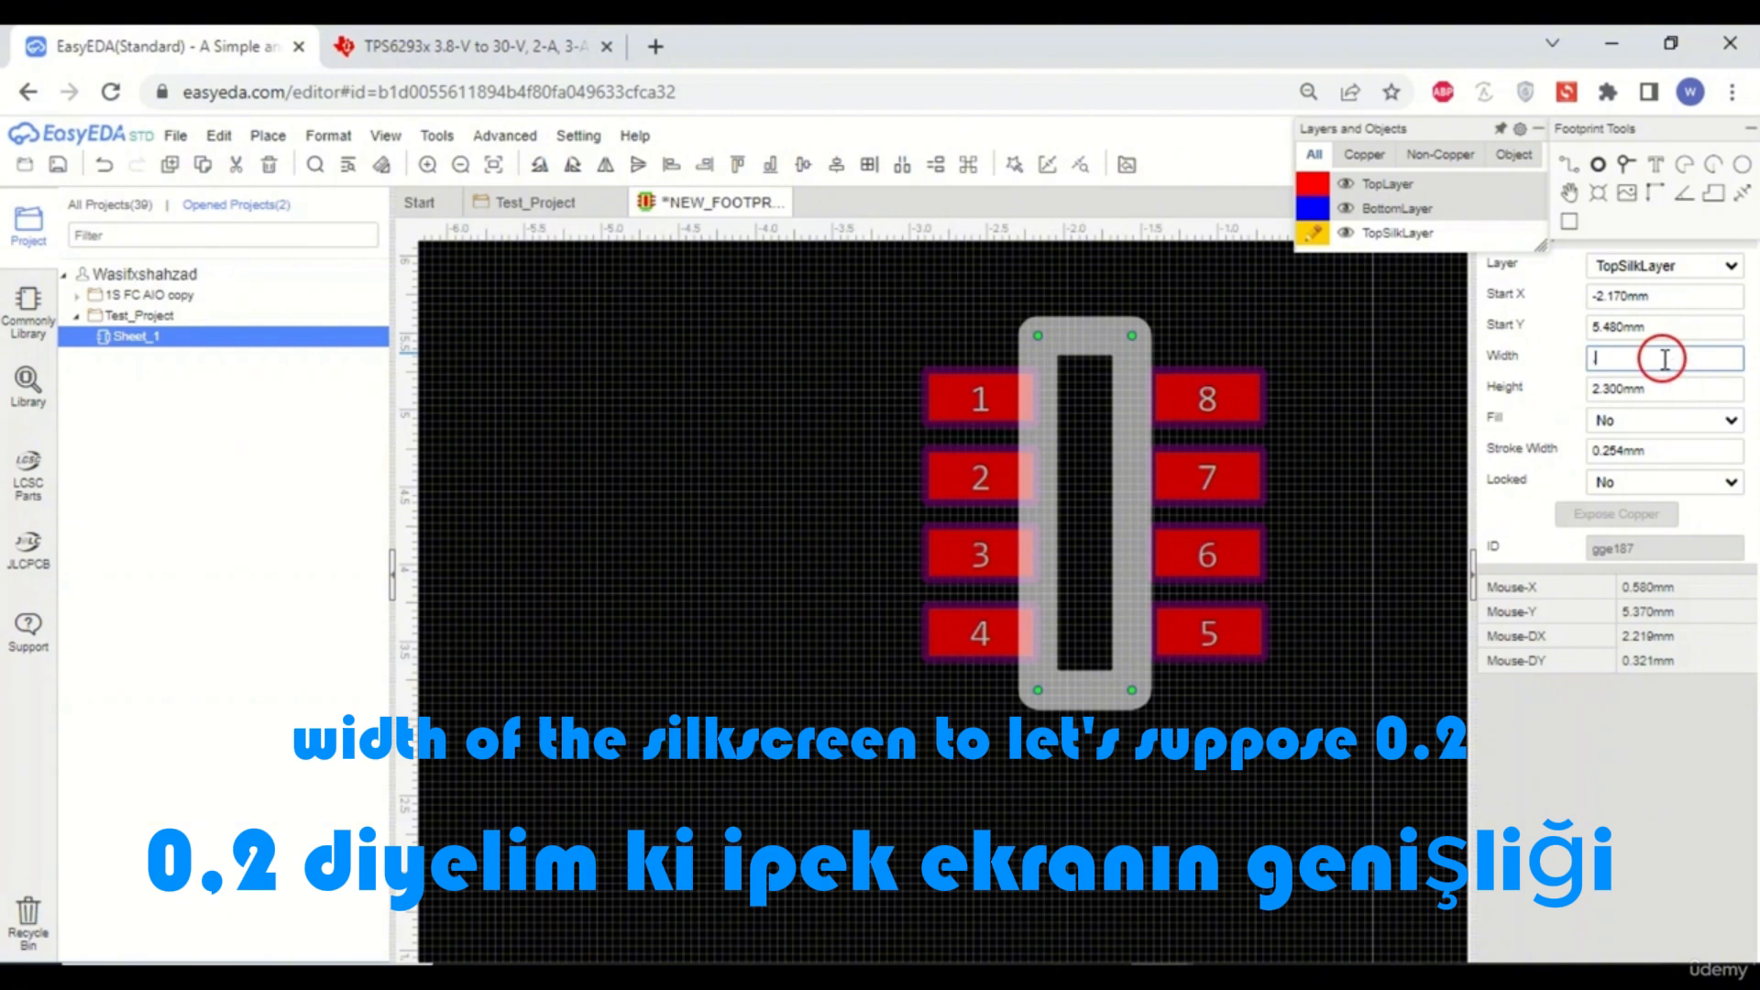
pyautogui.write('.2')
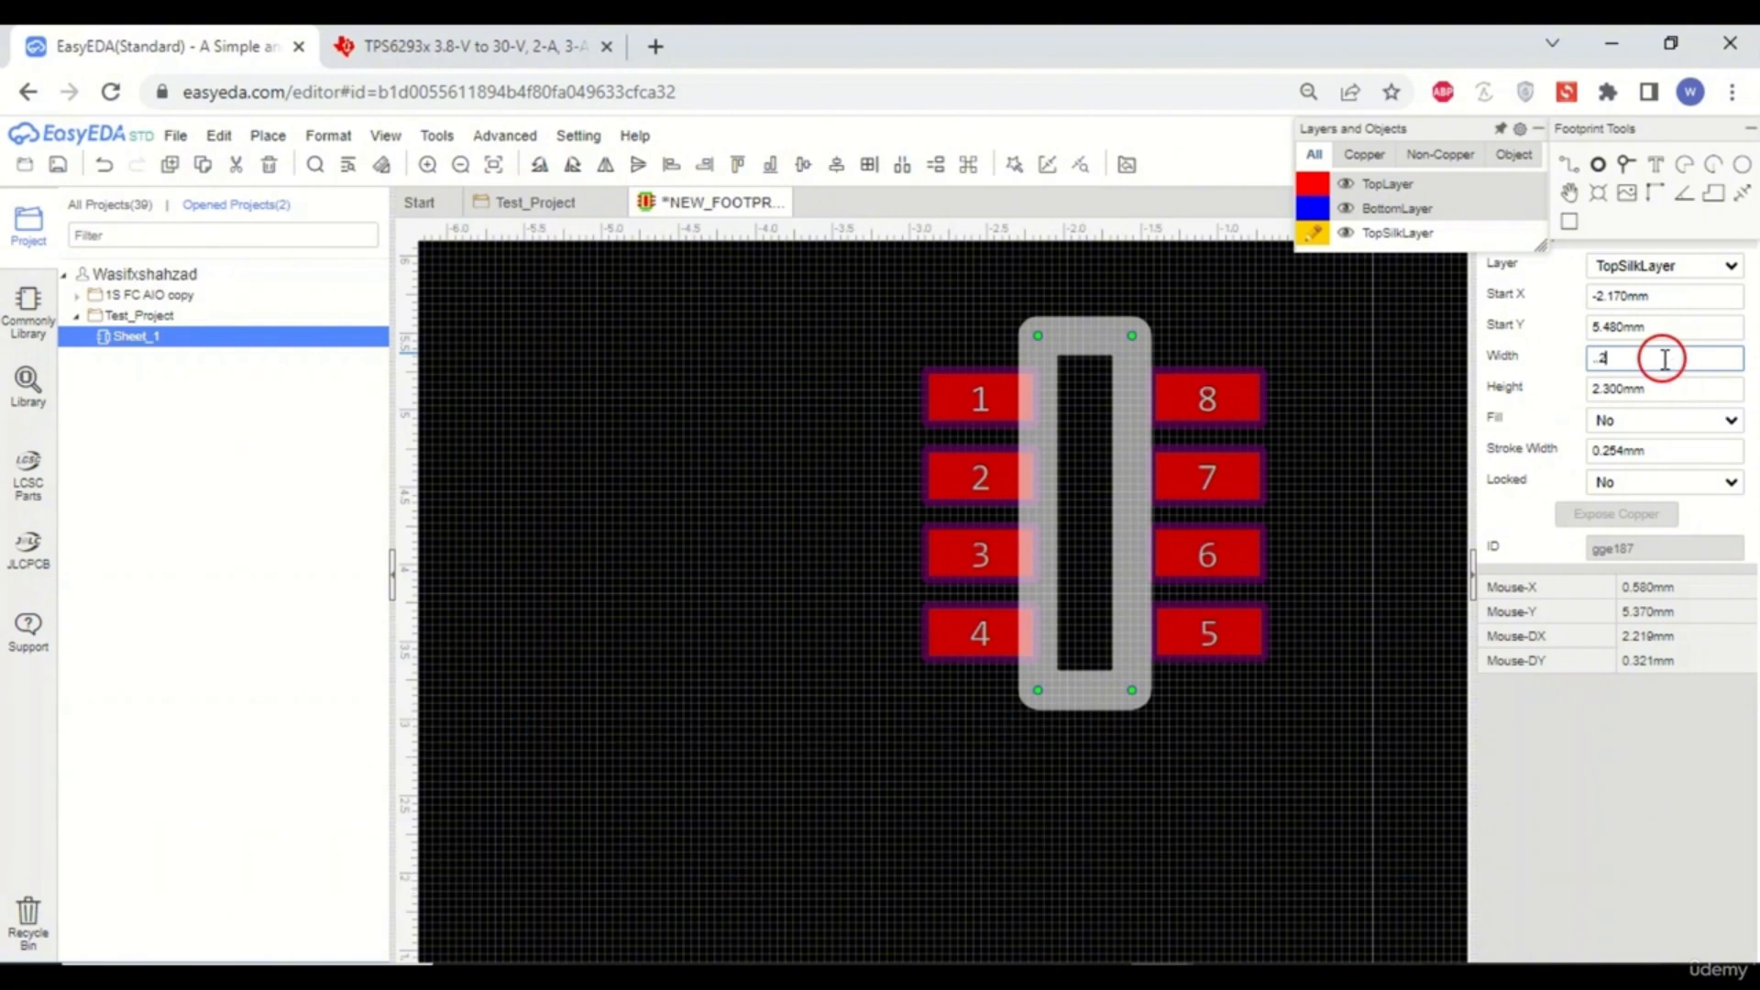
pyautogui.click(1366, 558)
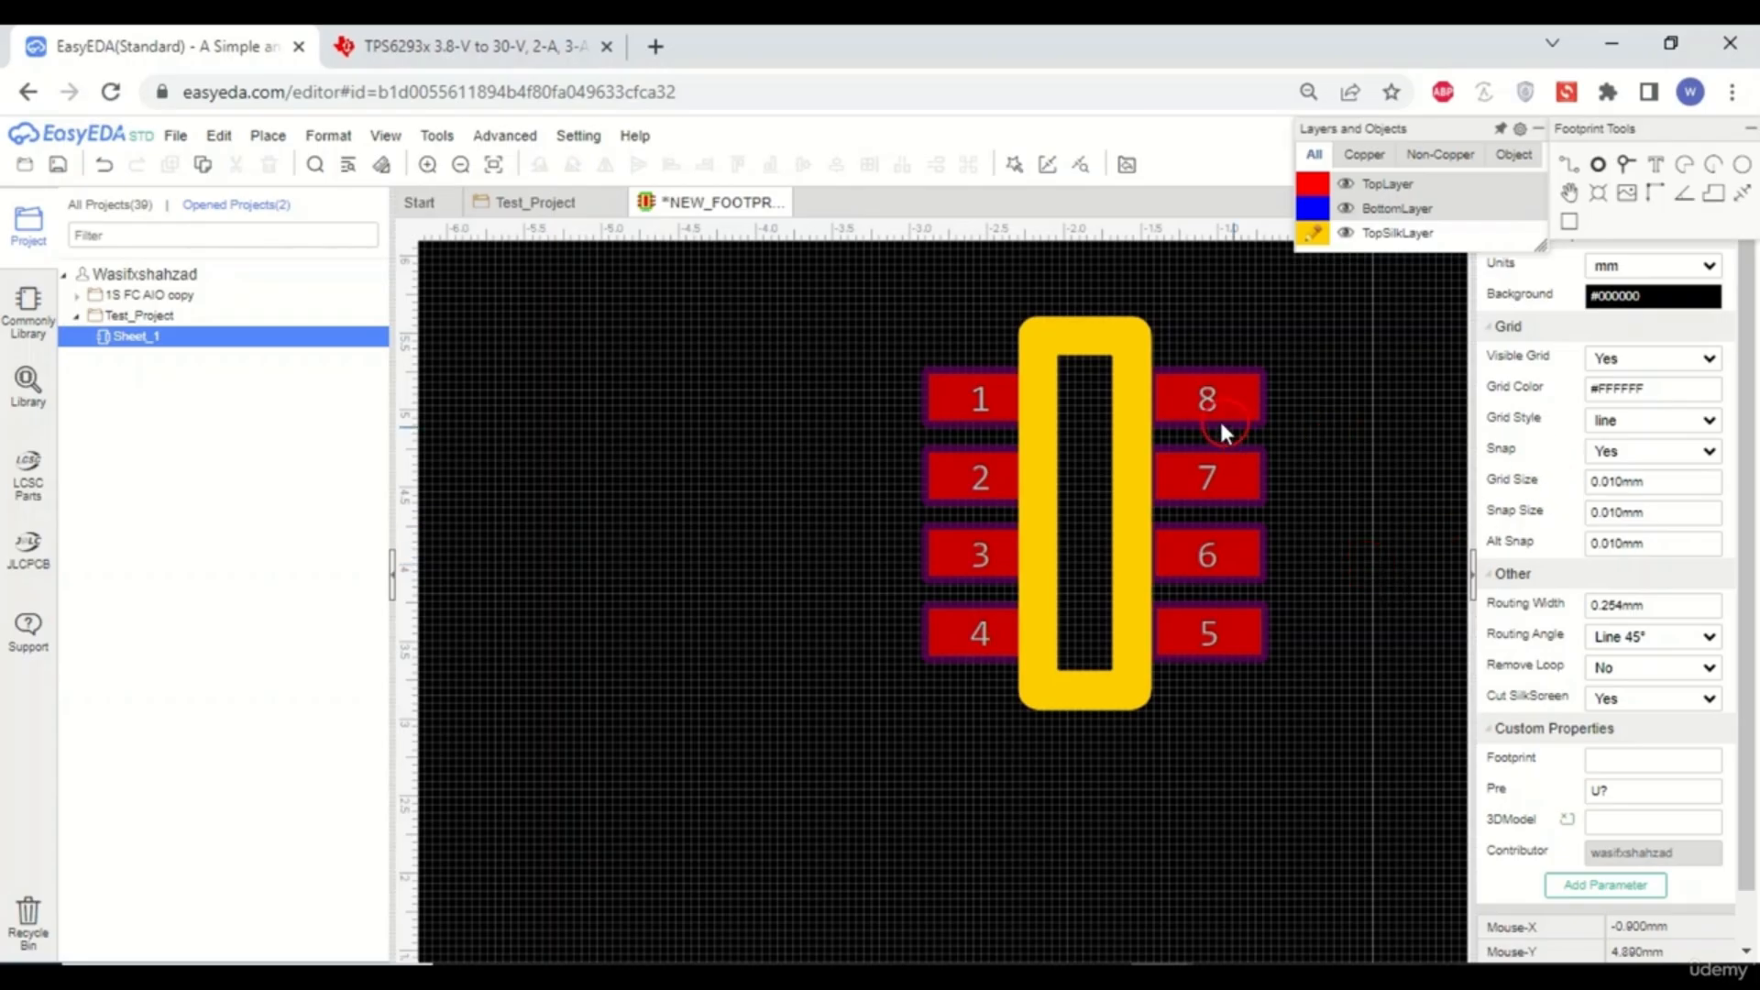
# - Set the silkscreen rectangle's stroke width to 0.1 mm
pyautogui.click(1150, 417)
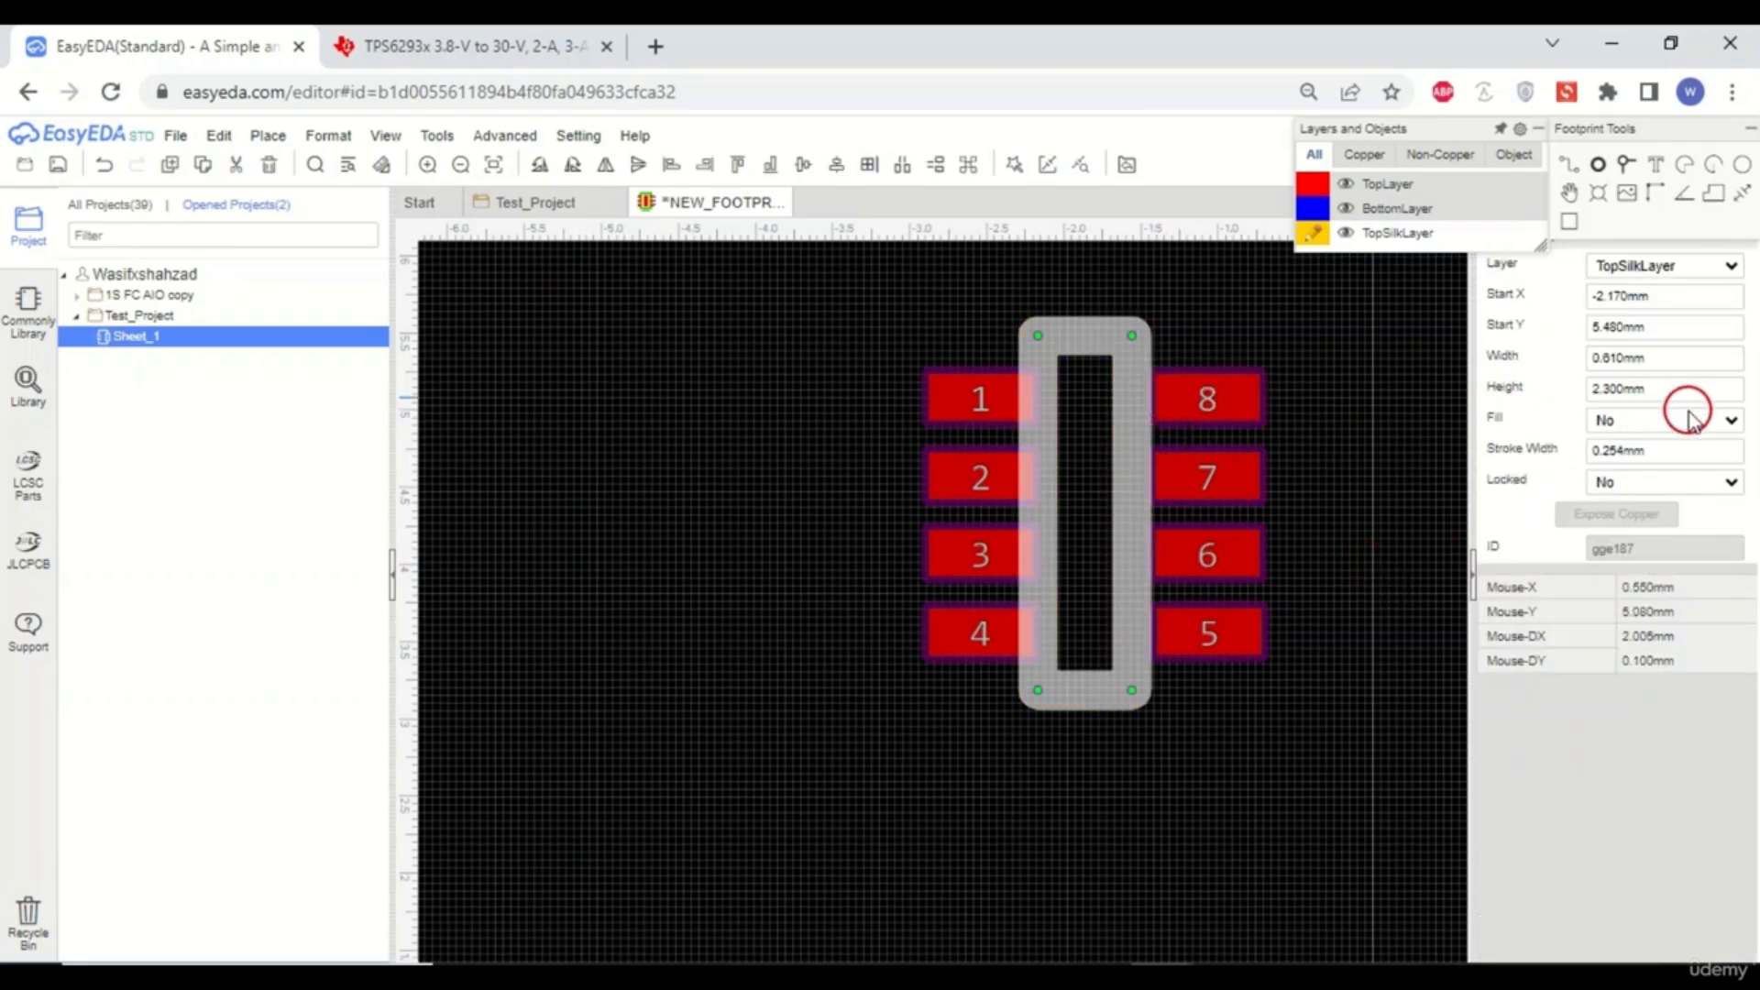
pyautogui.doubleClick(1655, 451)
pyautogui.press('BackSpace')
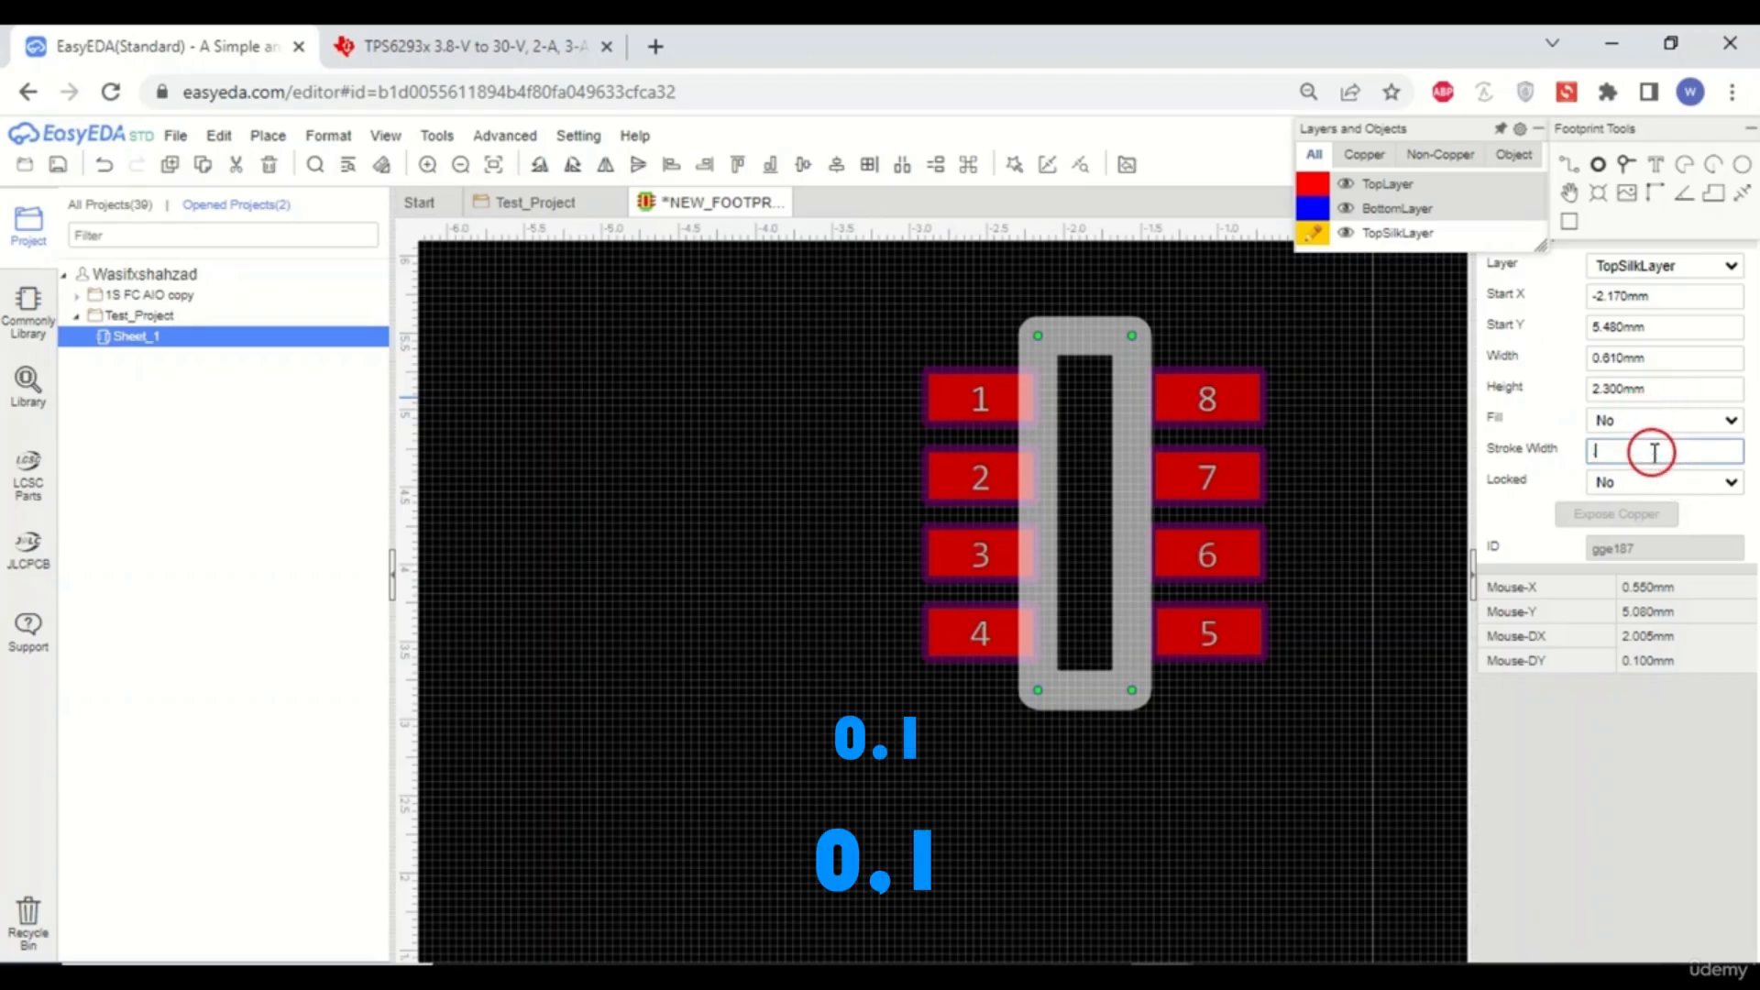
pyautogui.write('1')
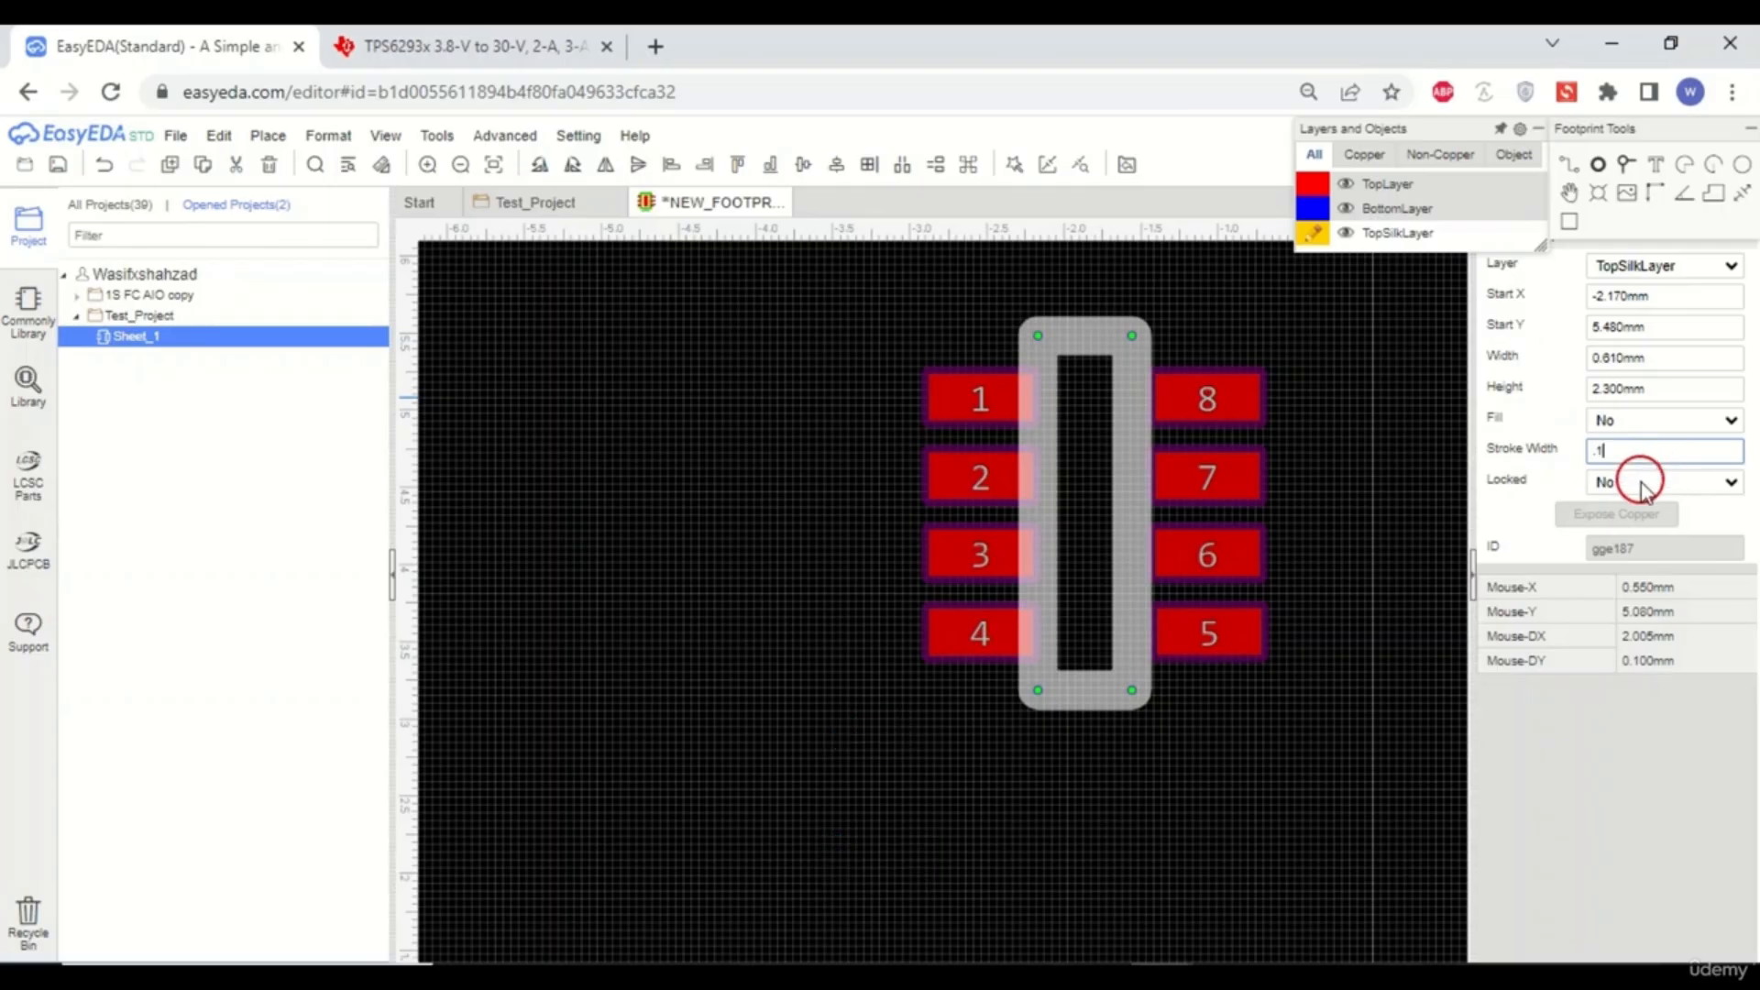
pyautogui.click(1353, 491)
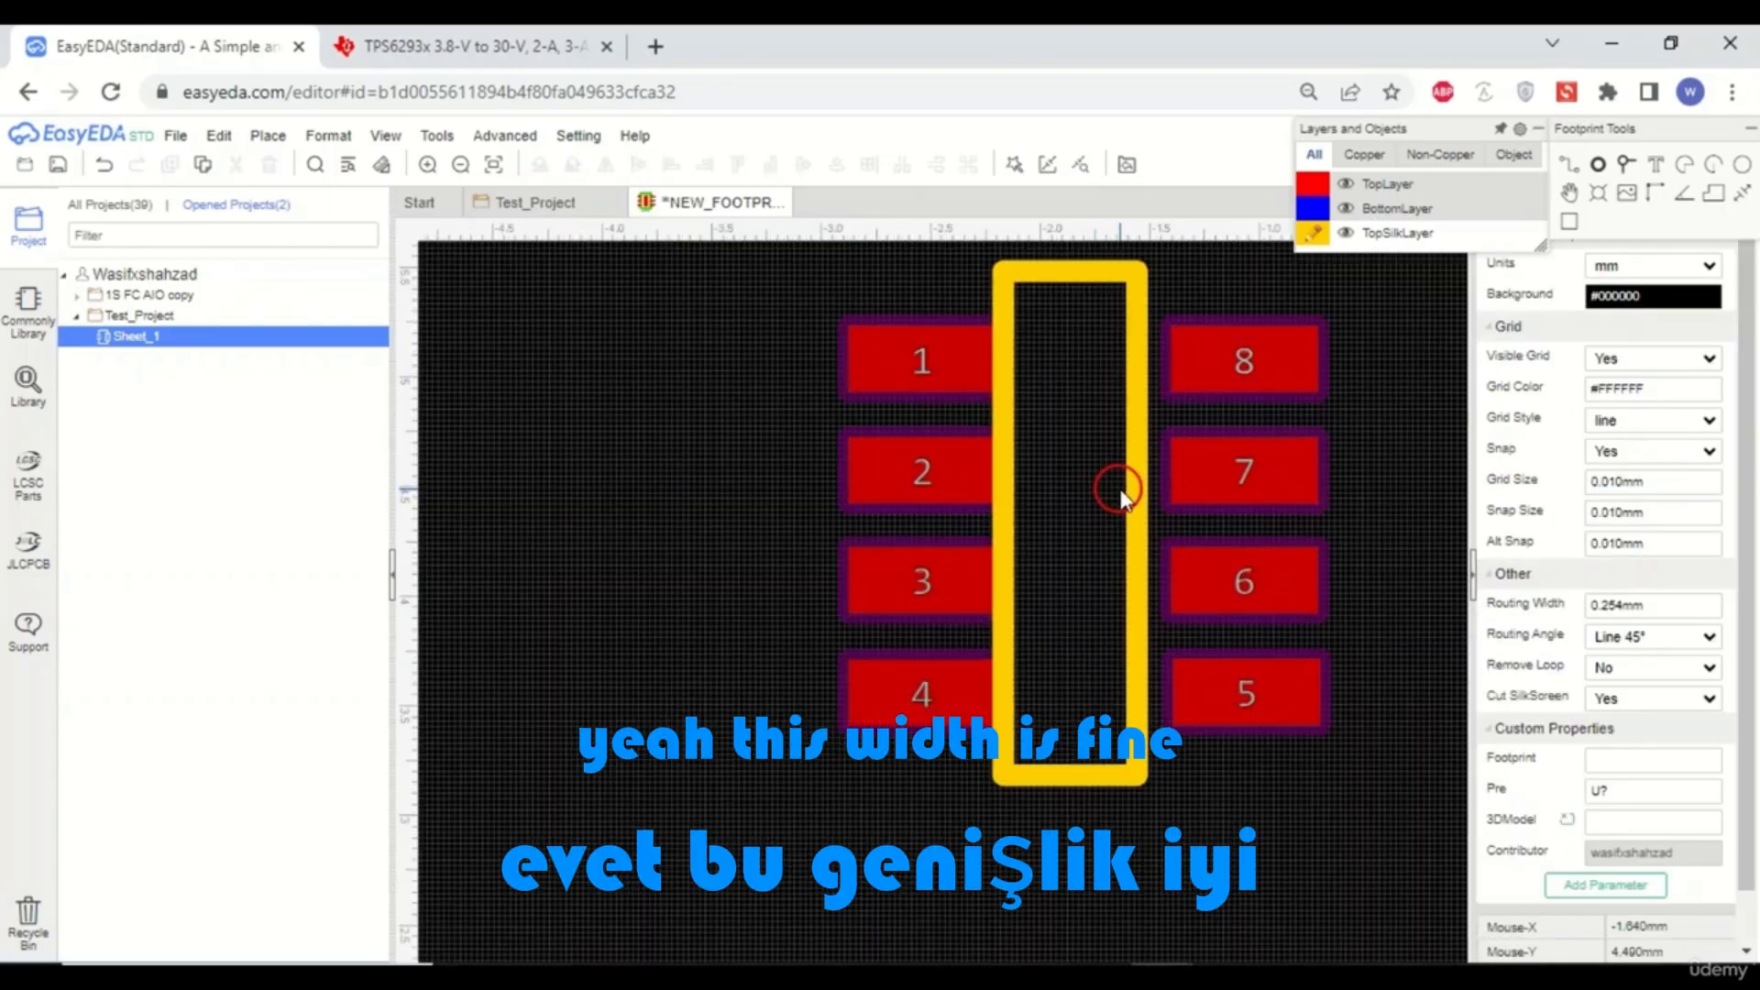
# - Nudge the silkscreen rectangle slightly right to centre it between the pad rows
pyautogui.scroll(1, 1137, 488)
pyautogui.click(1146, 530)
pyautogui.scroll(-1, 1146, 548)
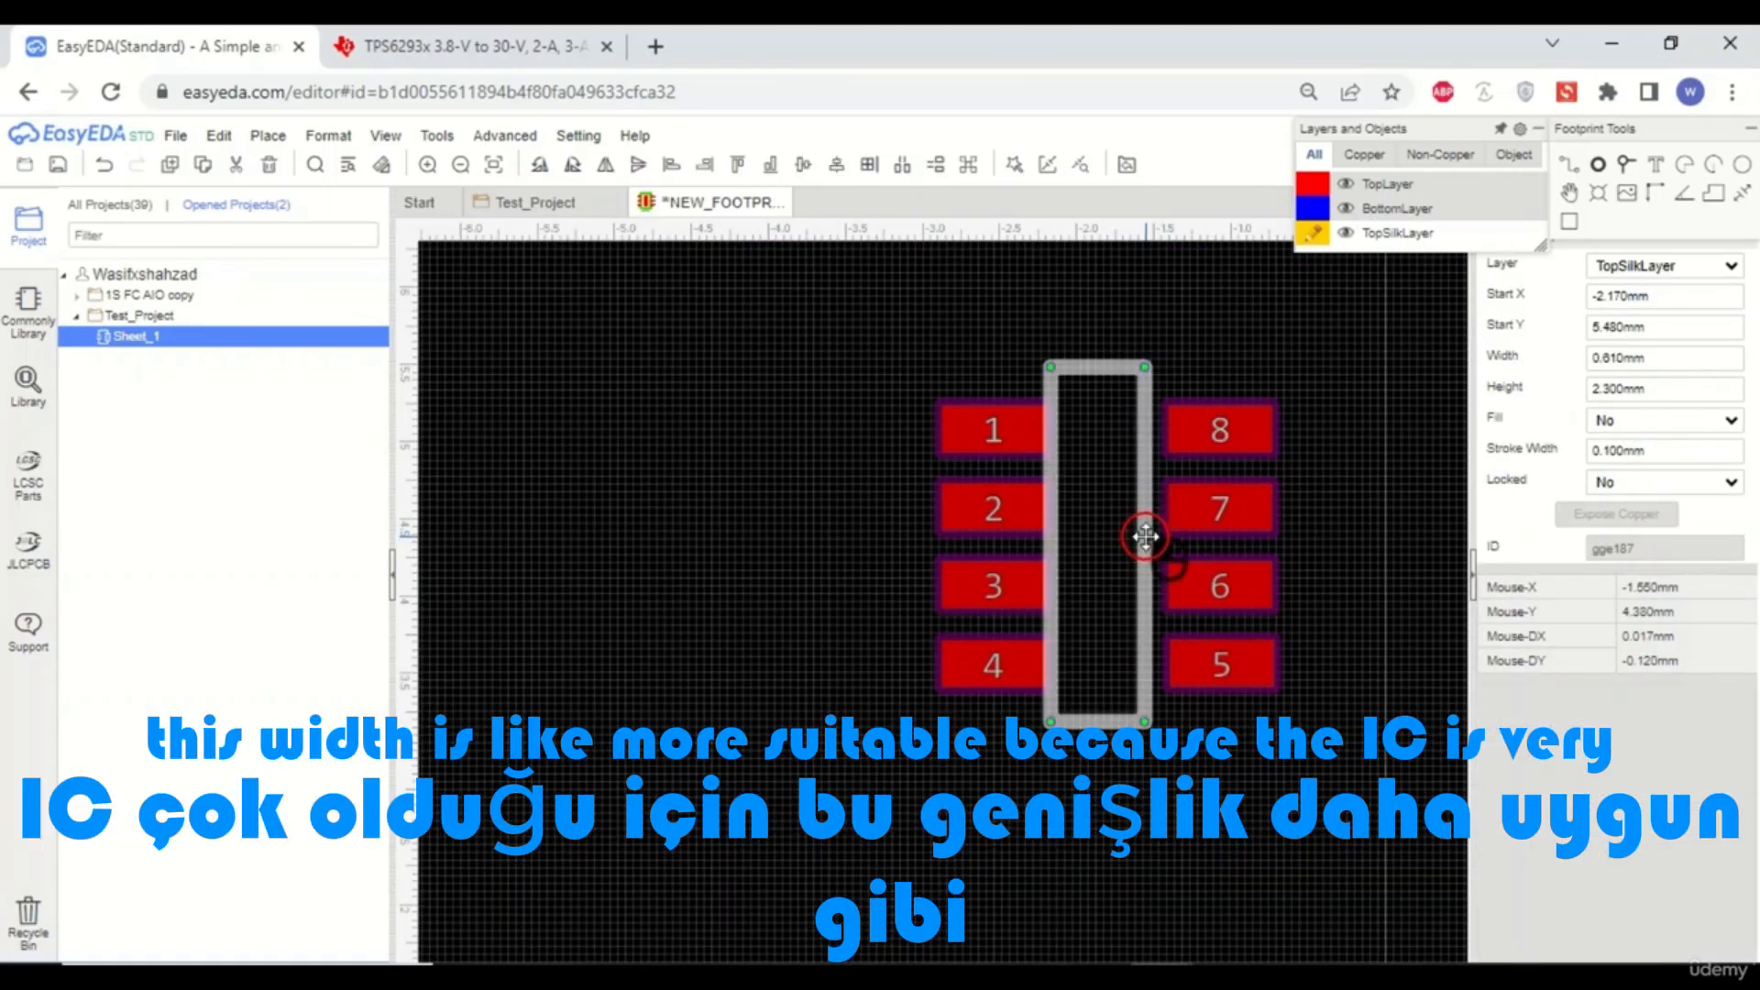
pyautogui.moveTo(1147, 548); pyautogui.dragTo(1157, 536)
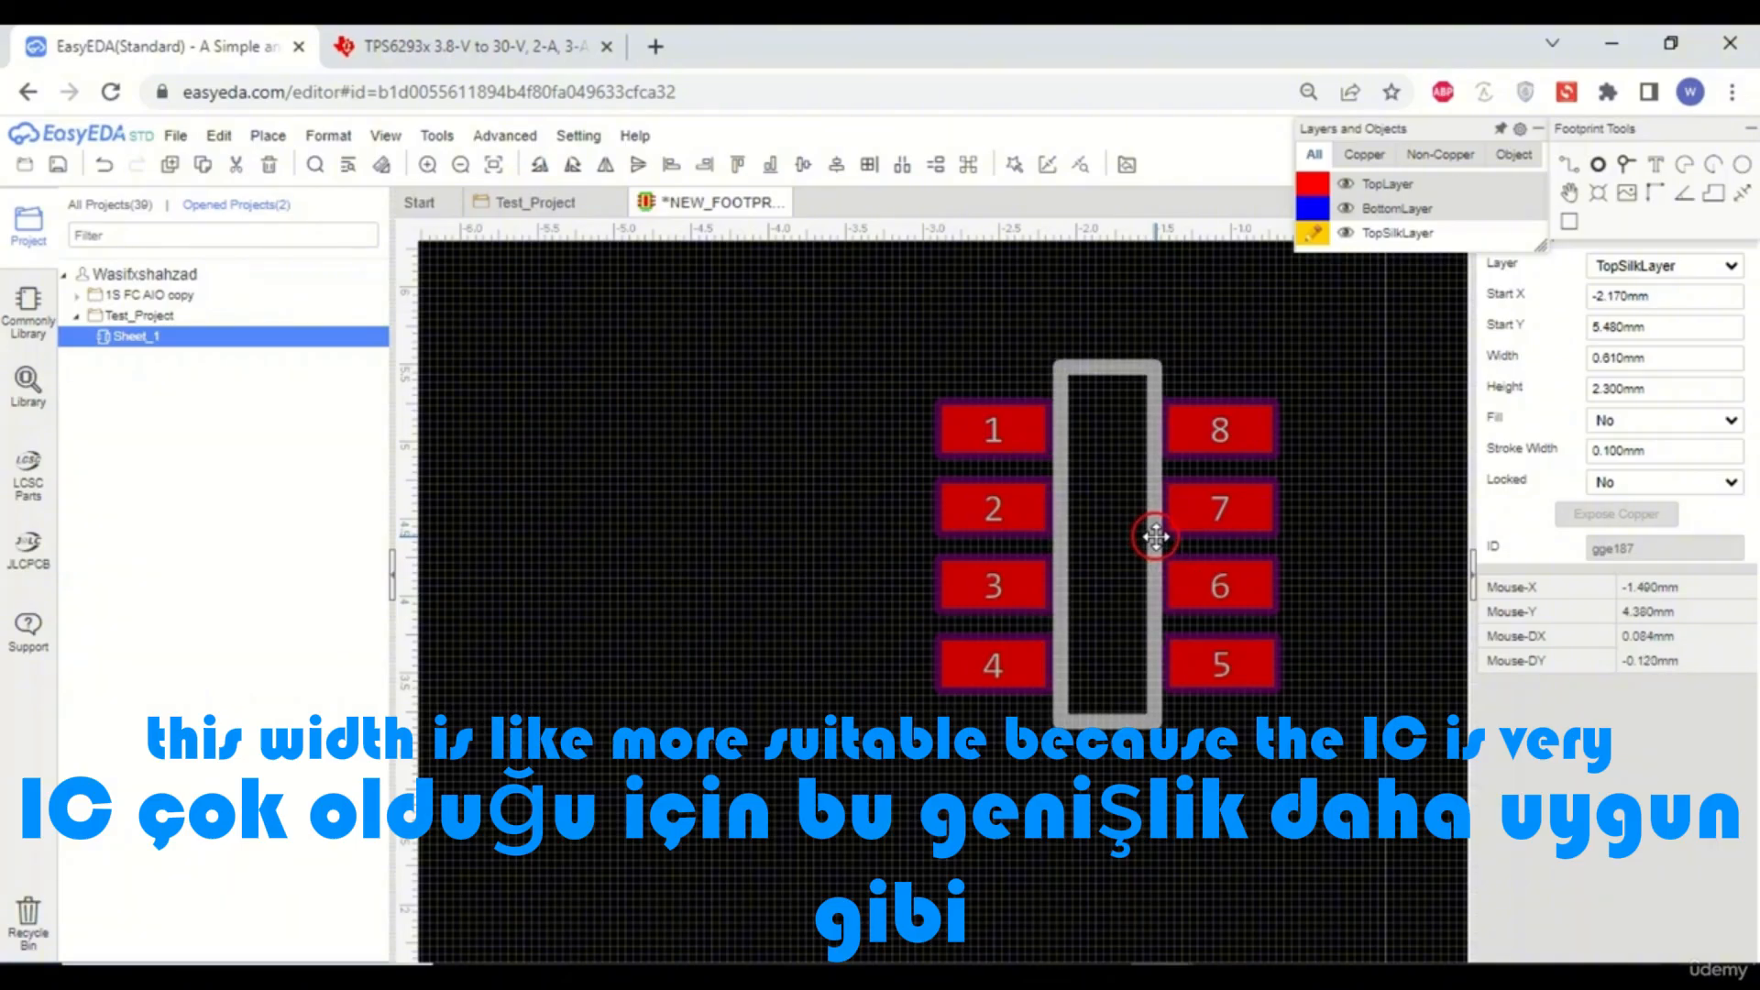
pyautogui.click(1347, 500)
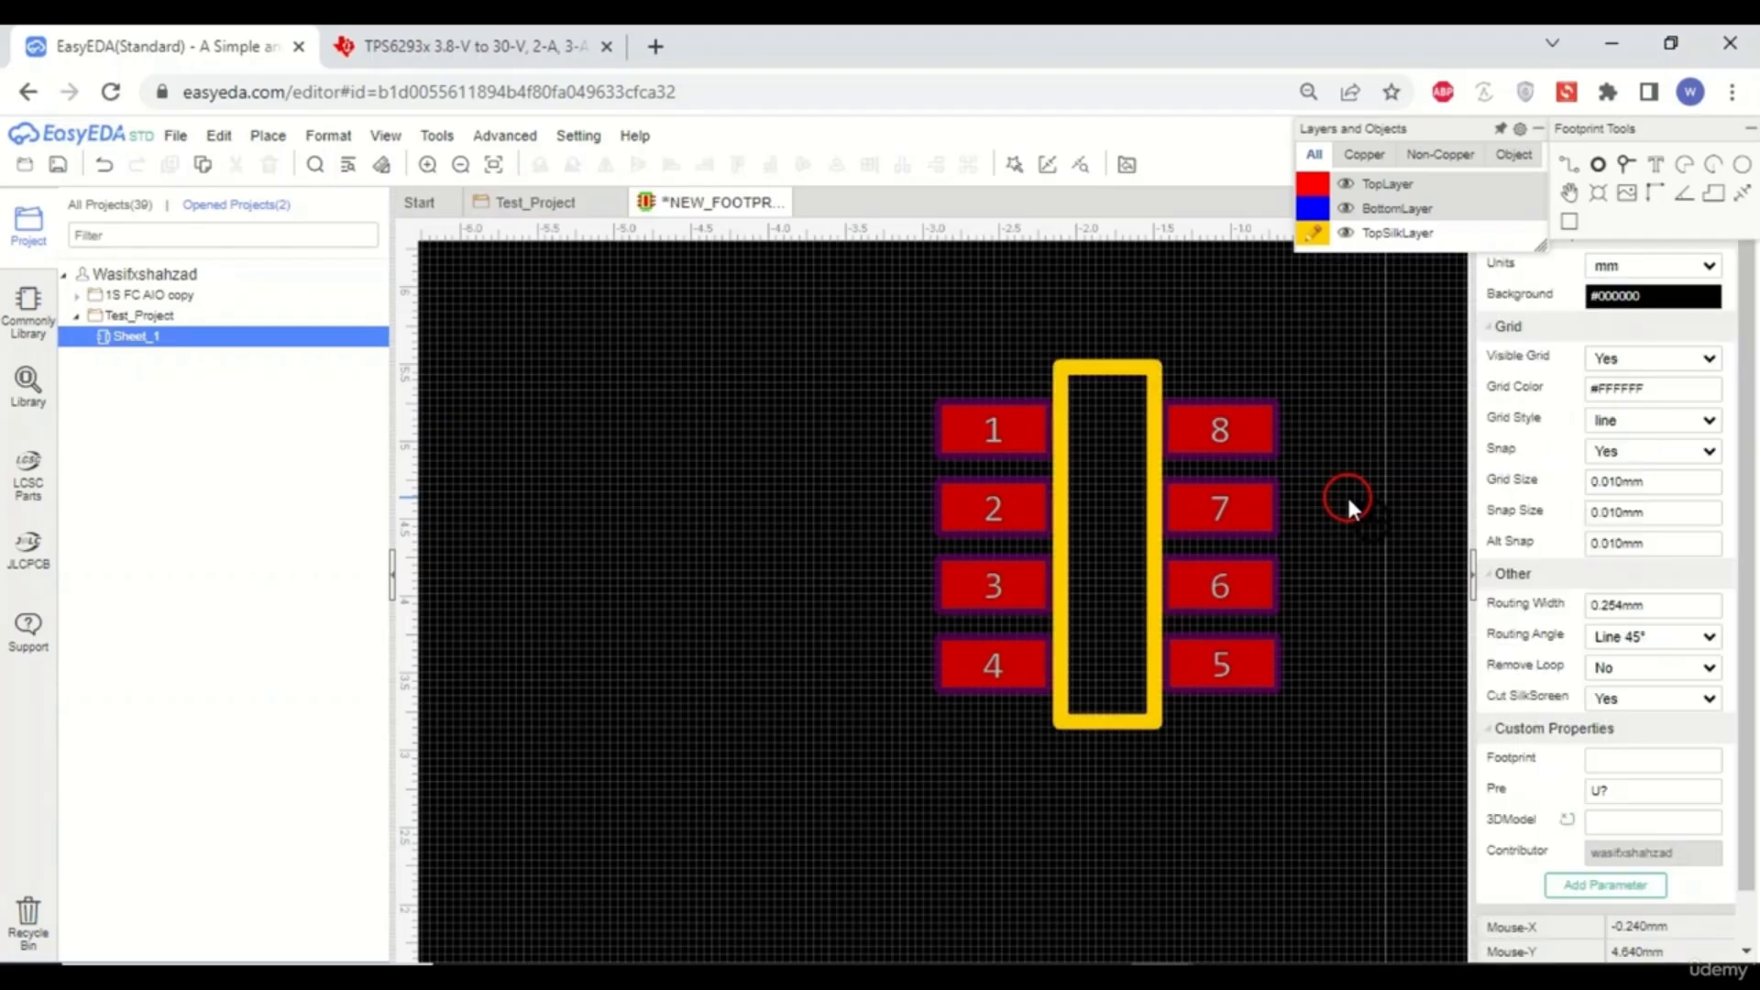
# - Place a silkscreen circle near the top of the footprint as a pin 1 marker
pyautogui.scroll(-3, 1000, 583)
pyautogui.scroll(3, 1116, 584)
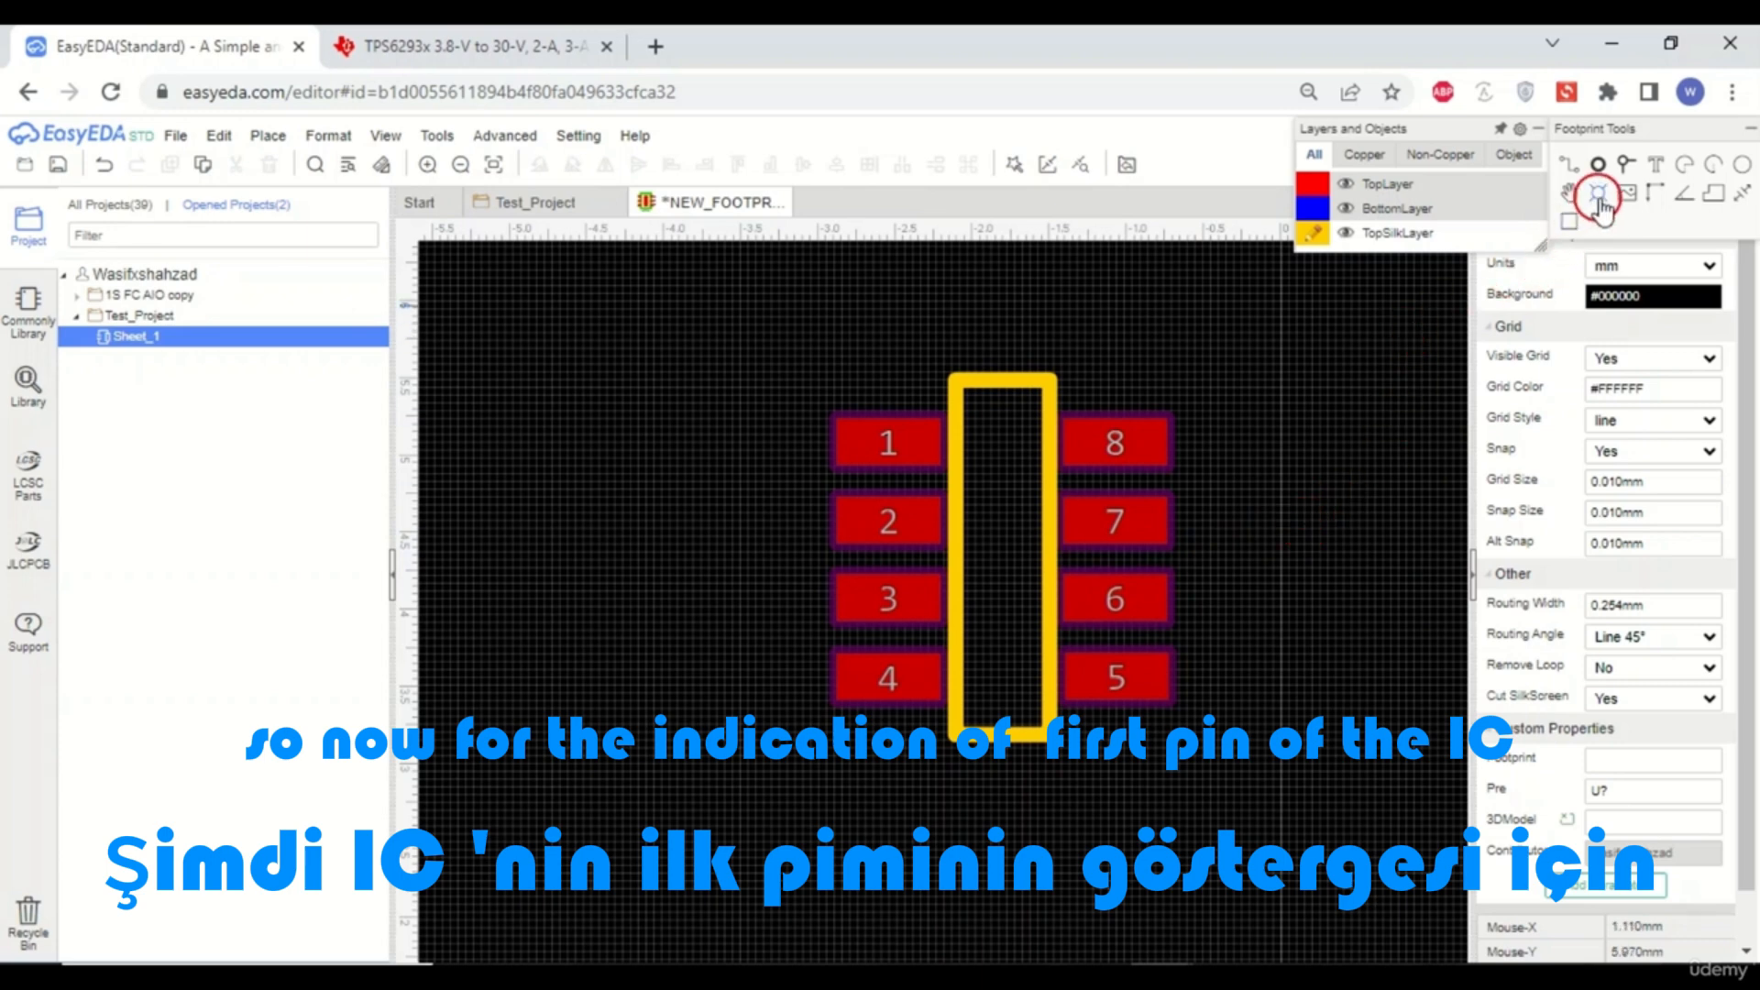
pyautogui.click(1742, 166)
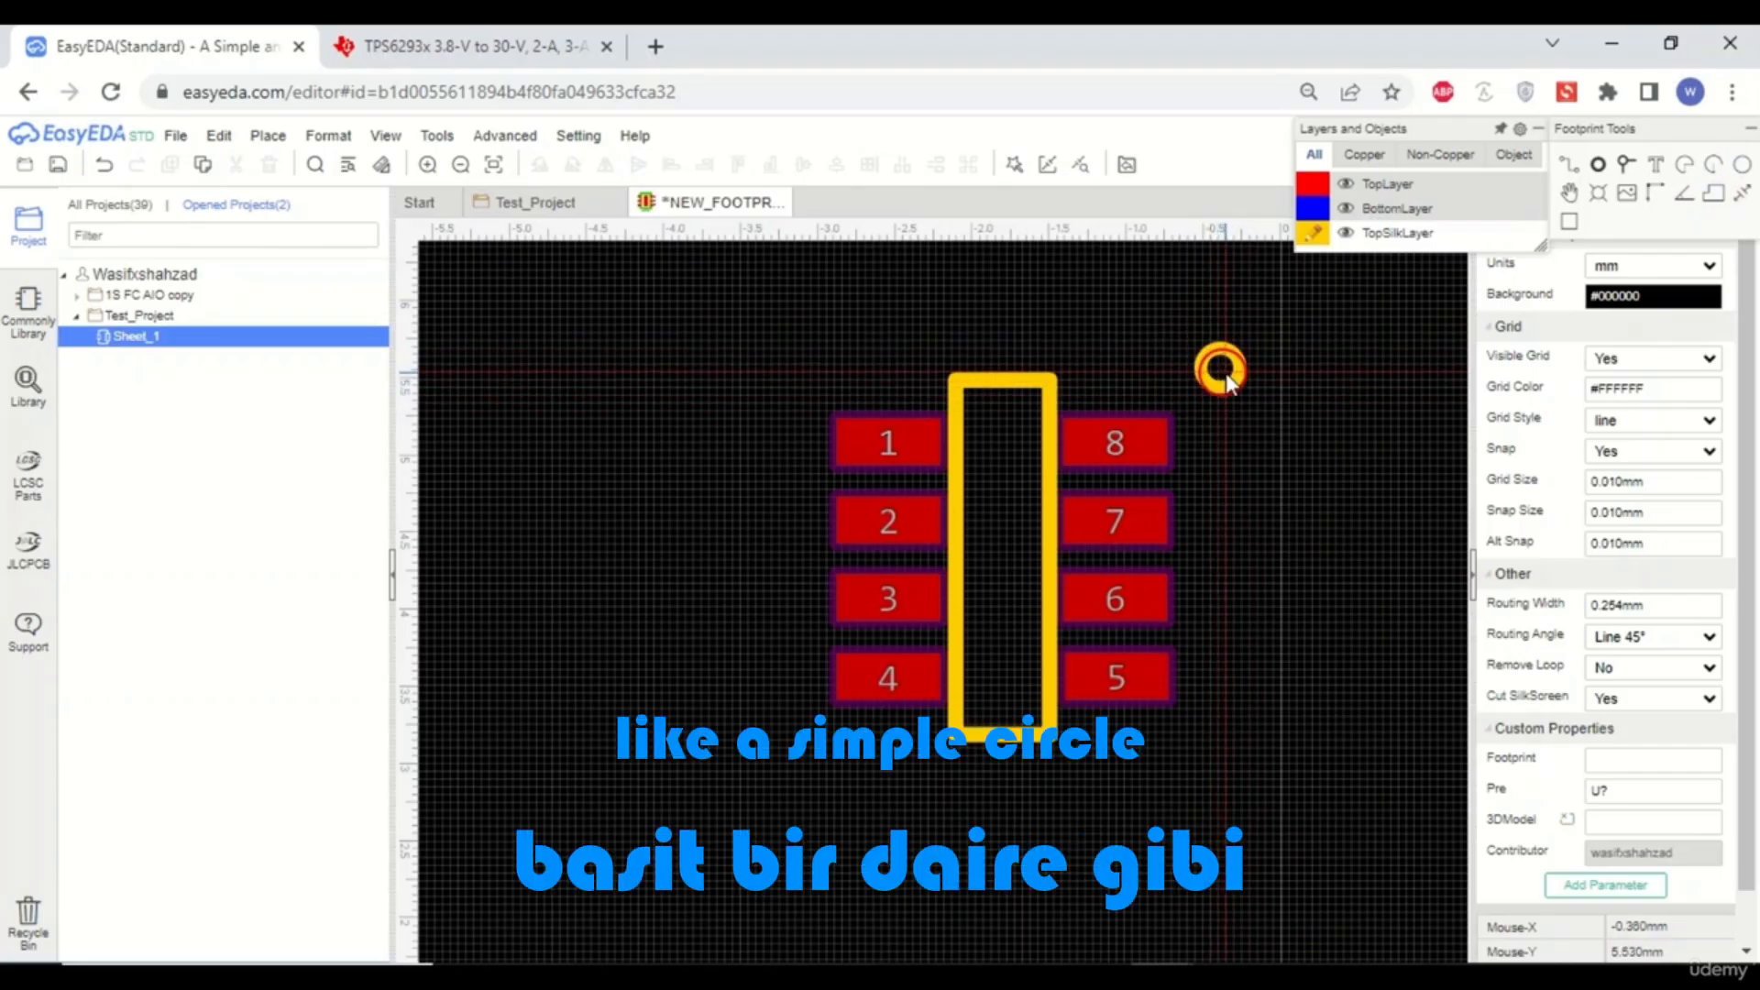
pyautogui.click(1284, 421)
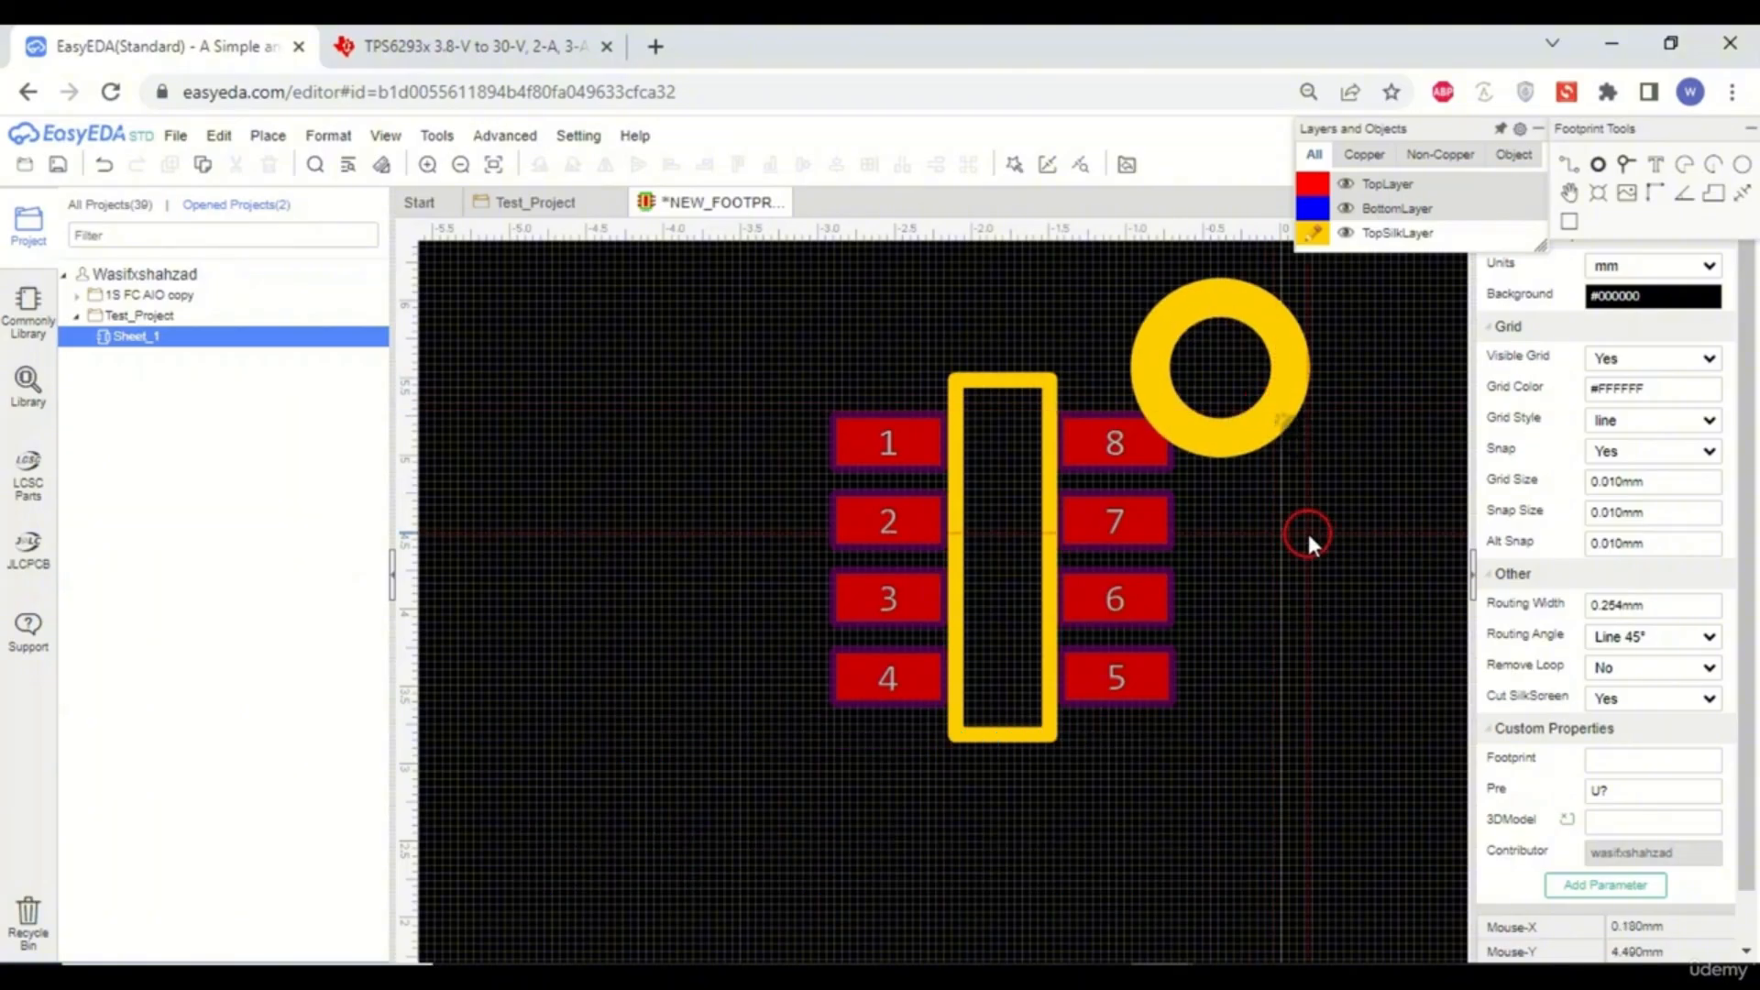
# - Set the circle's line width to 0.1 mm
pyautogui.click(1304, 394)
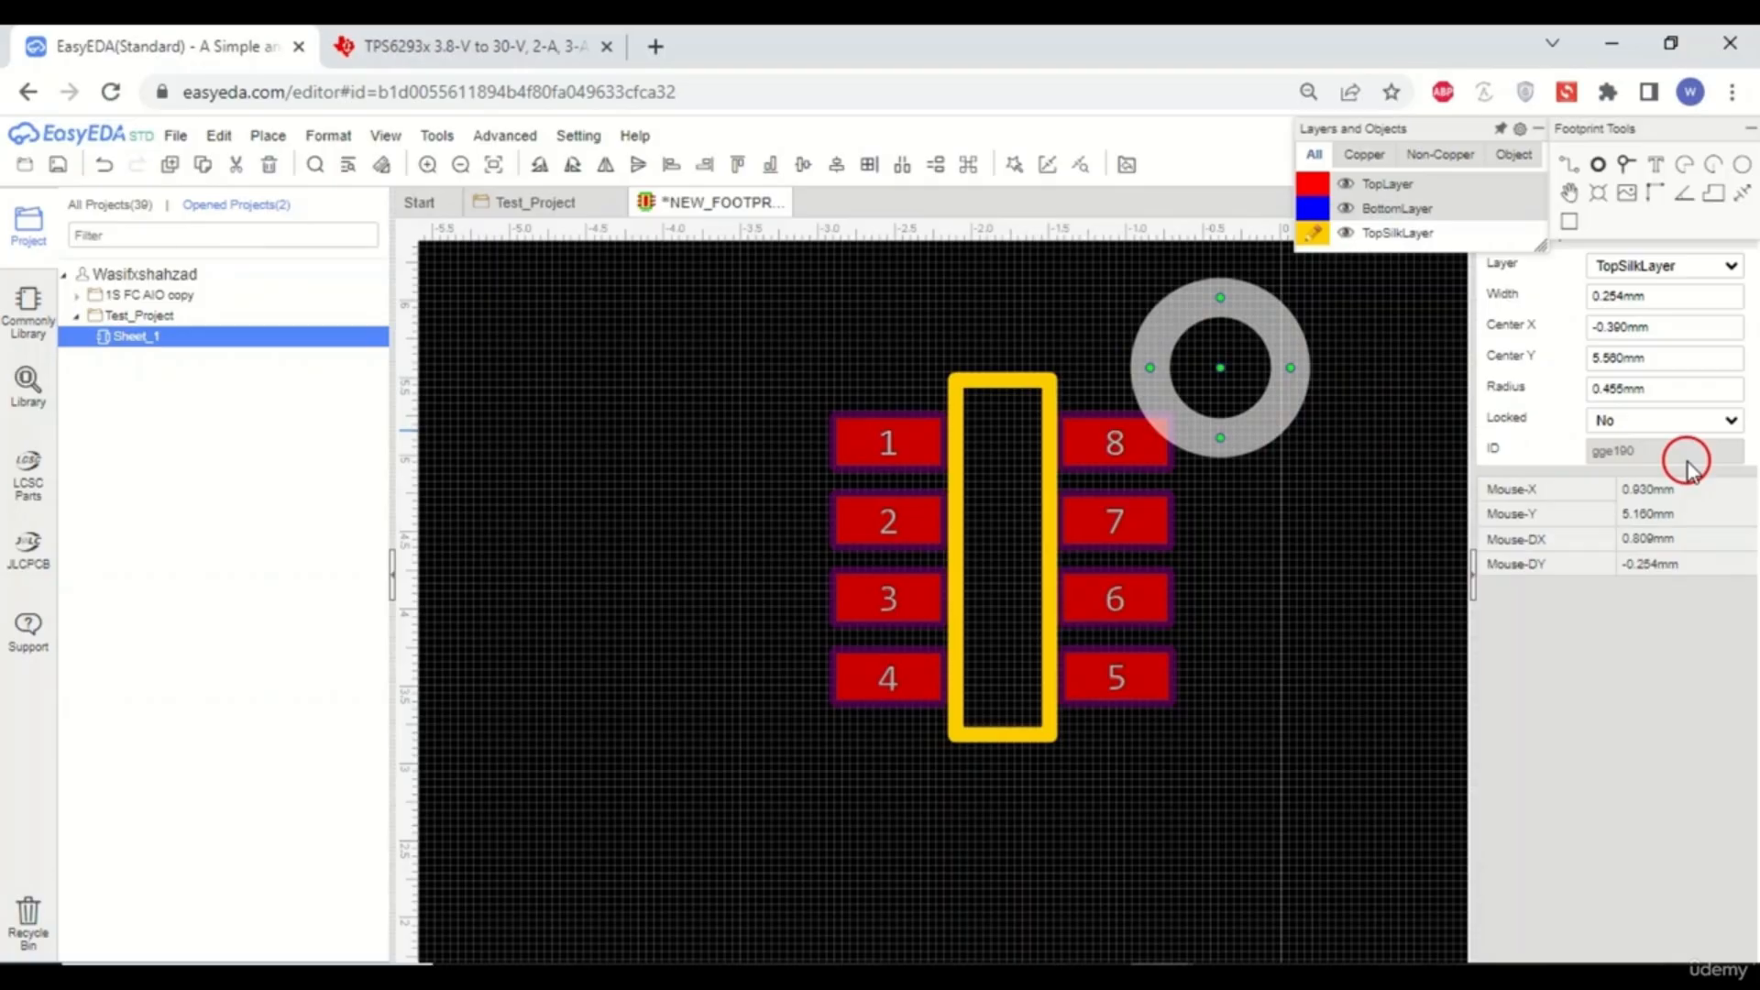
pyautogui.click(1687, 298)
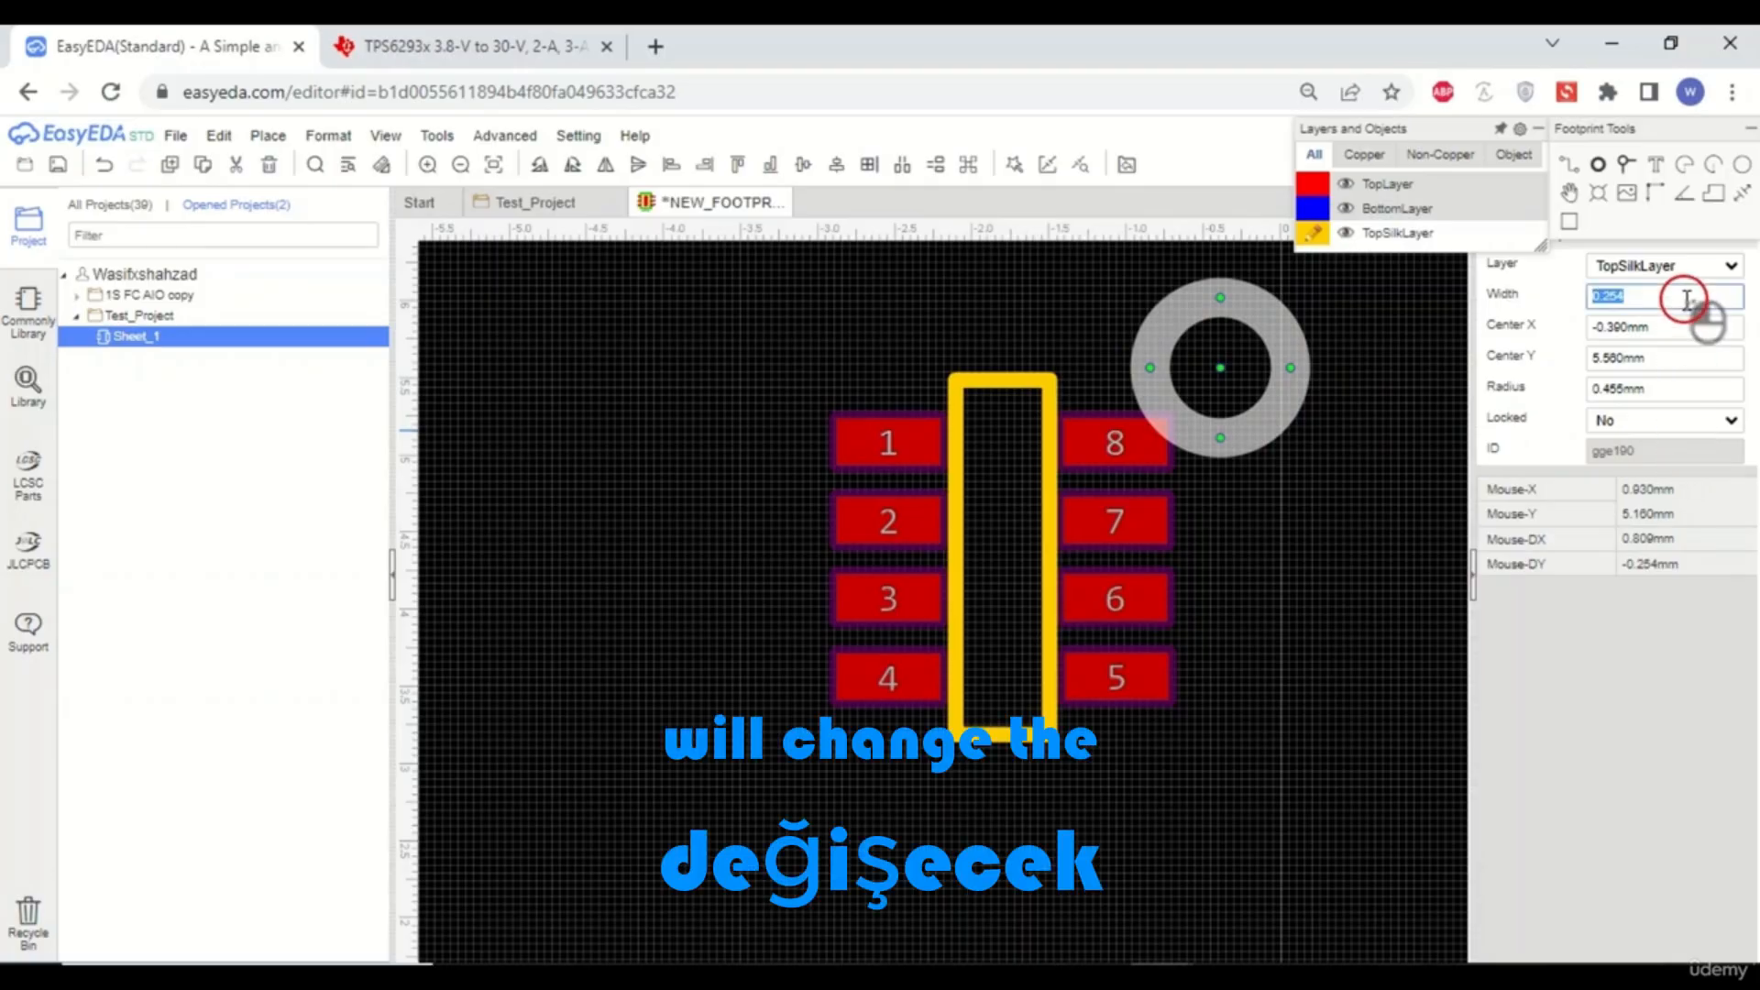
pyautogui.write('.1')
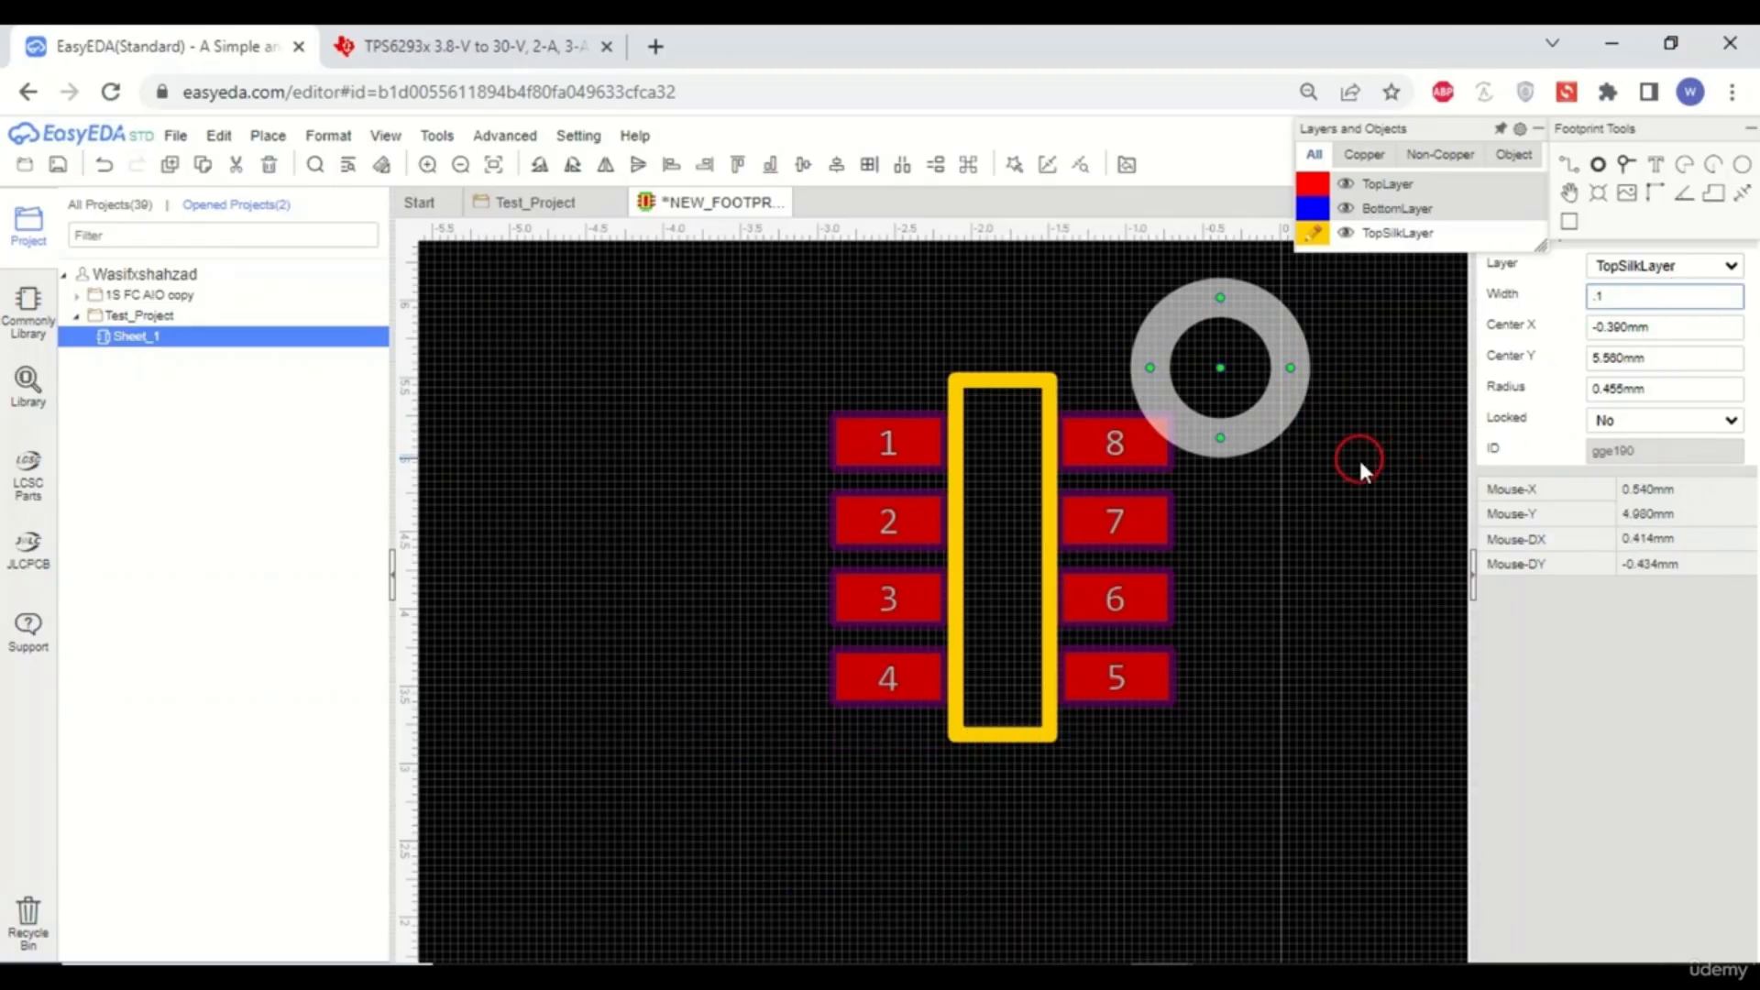
pyautogui.click(1358, 455)
# - Shrink the pin 1 marker circle to a radius of about 0.15 mm and set its line width to 0.05 mm
pyautogui.click(1279, 326)
pyautogui.scroll(3, 1265, 312)
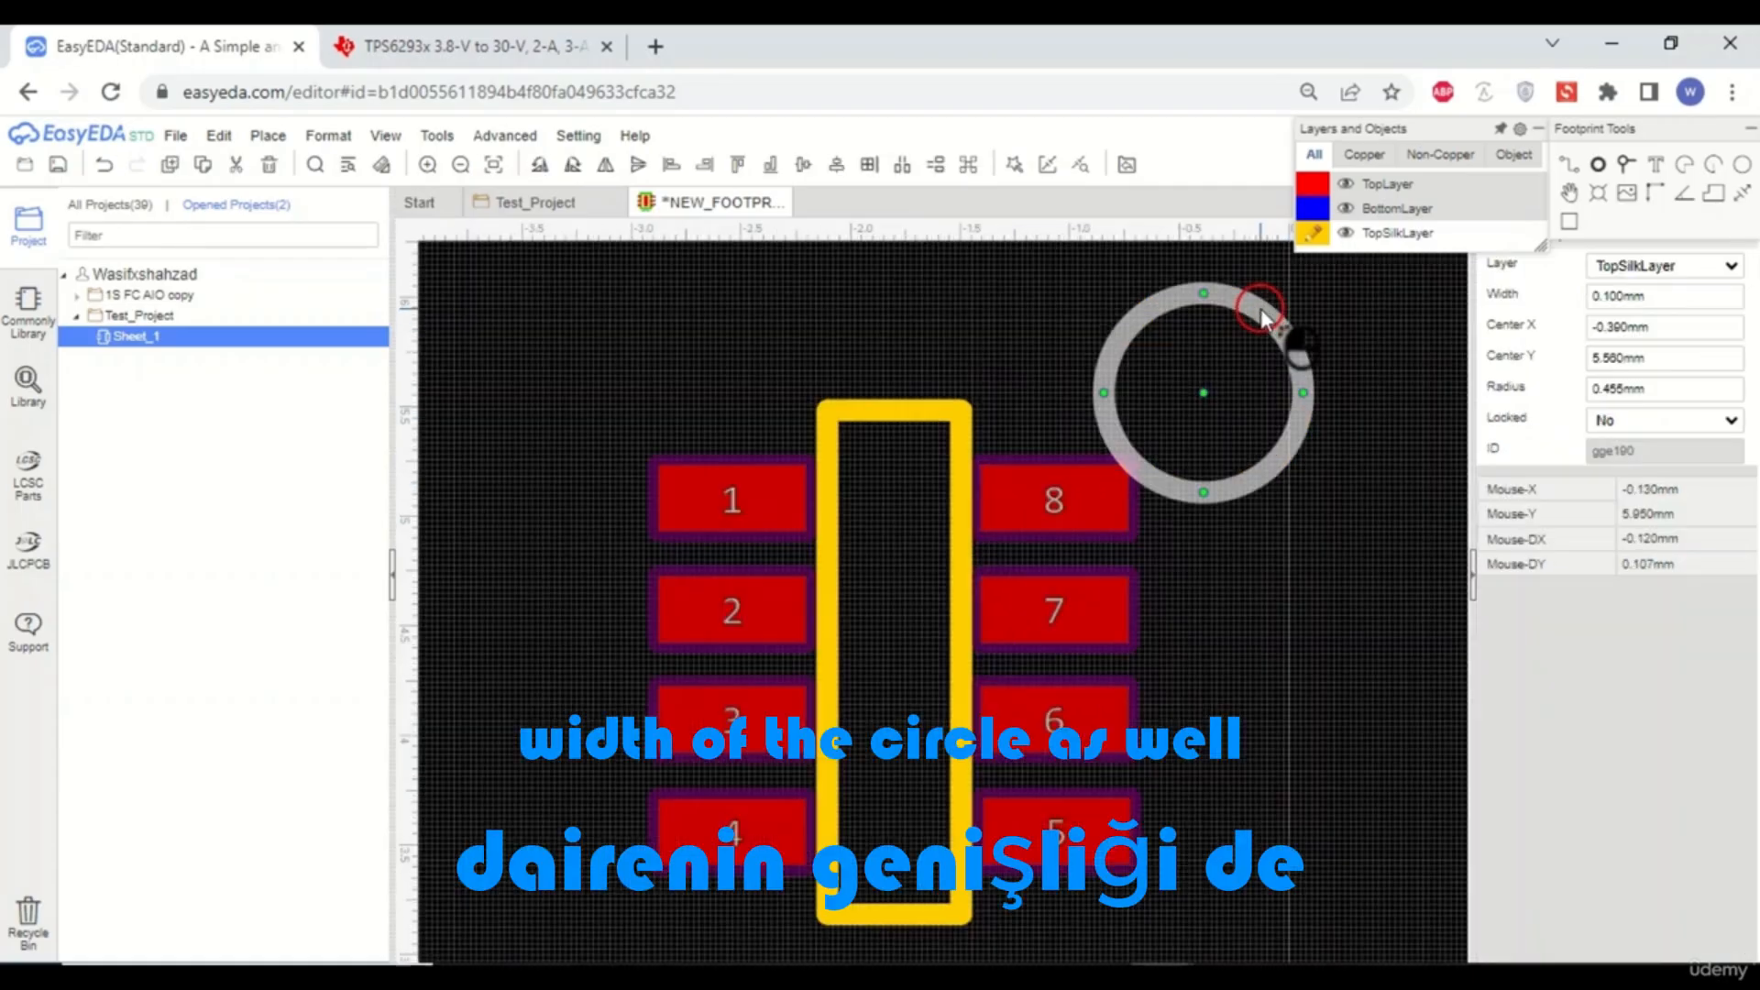
pyautogui.moveTo(1181, 335); pyautogui.dragTo(1181, 380)
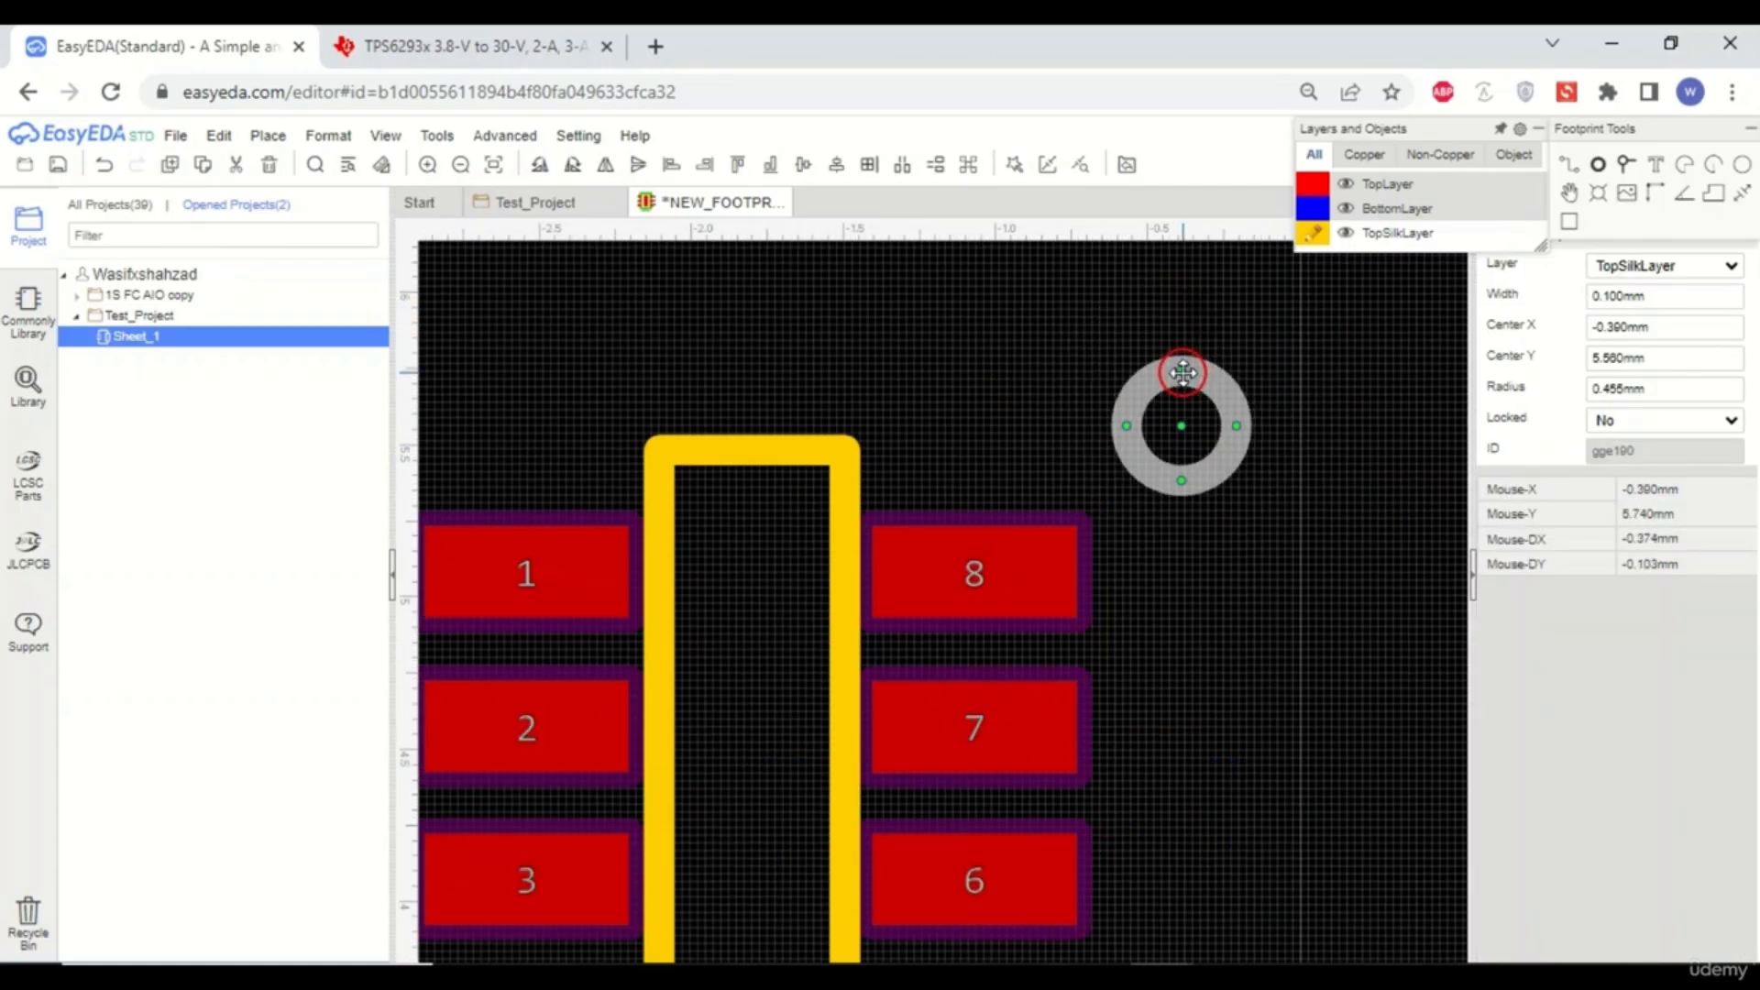
pyautogui.doubleClick(1660, 296)
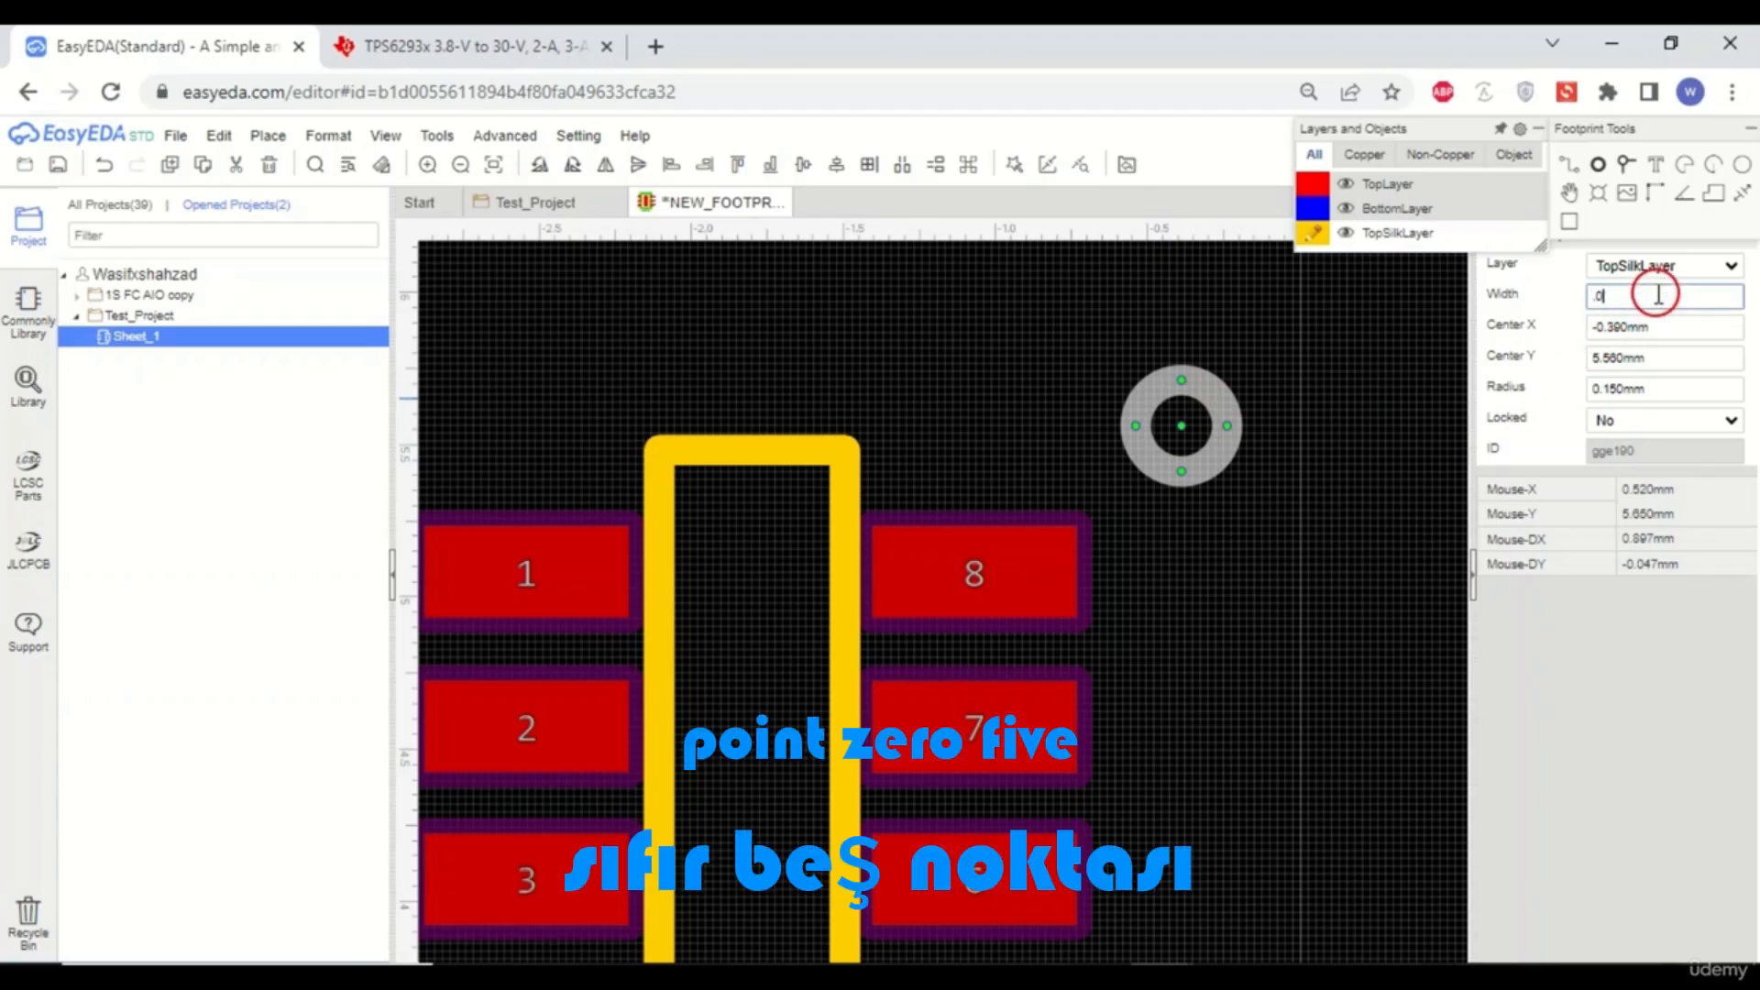
pyautogui.write('.05')
pyautogui.click(1367, 417)
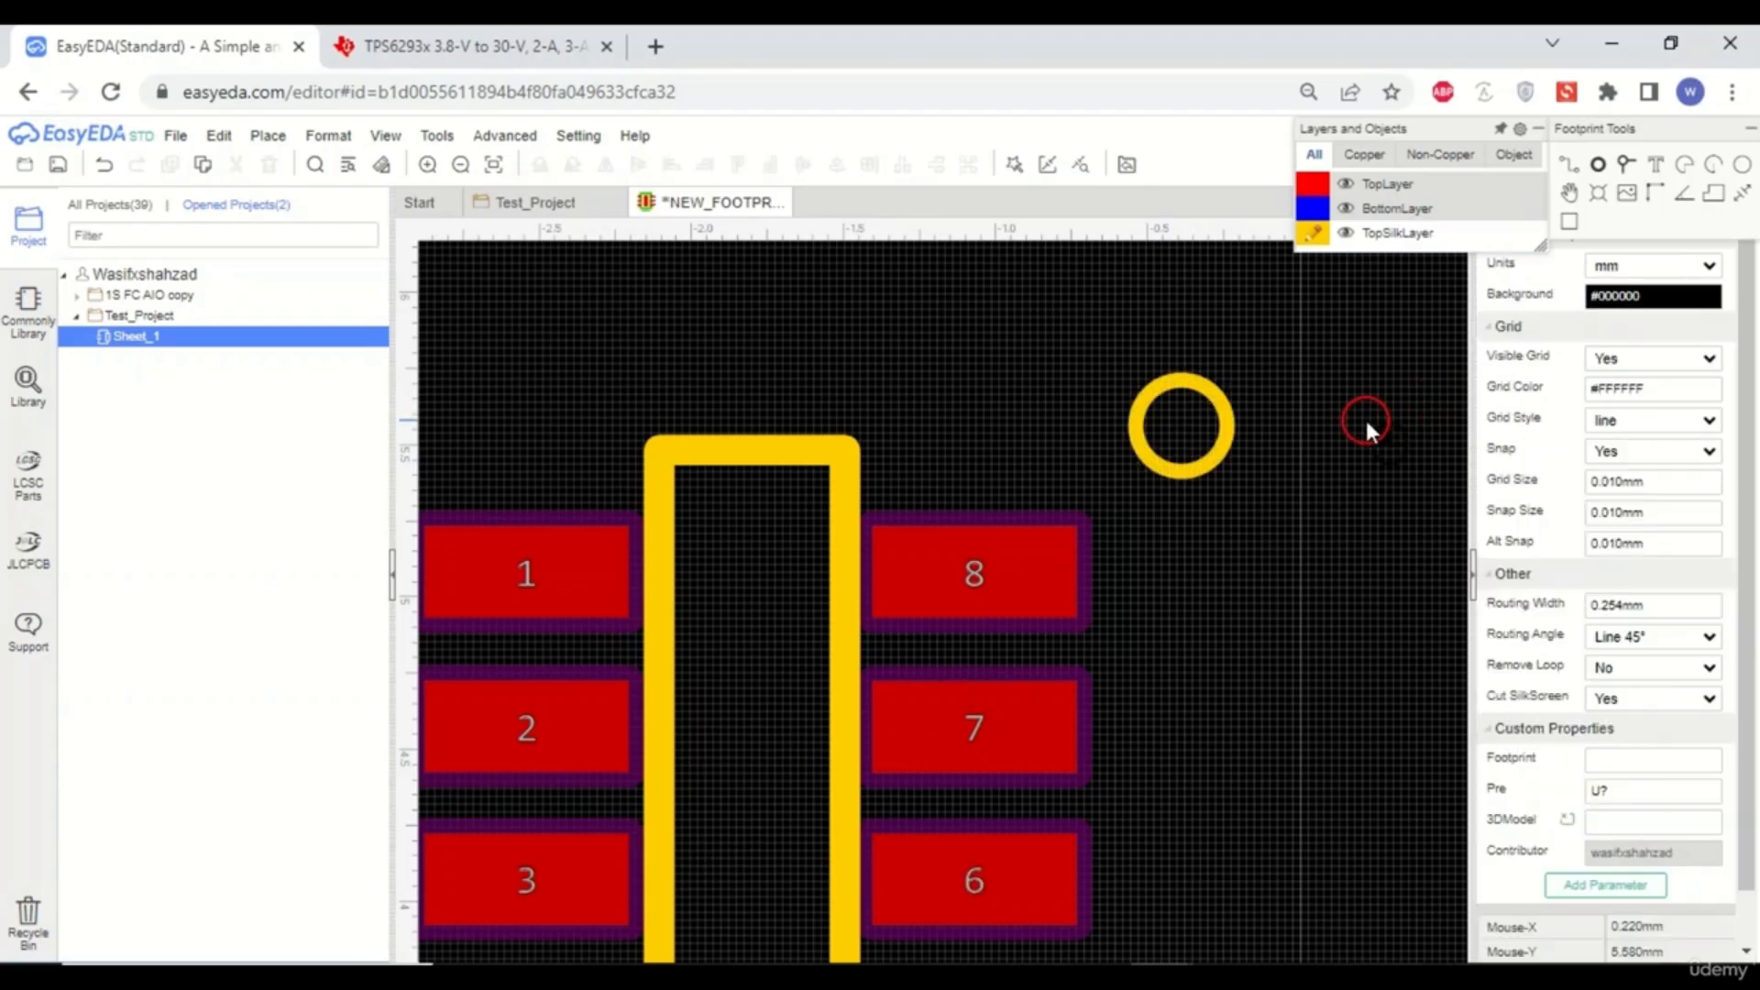
# - Move the pin 1 marker circle inside the body outline, next to pad 1
pyautogui.click(1209, 407)
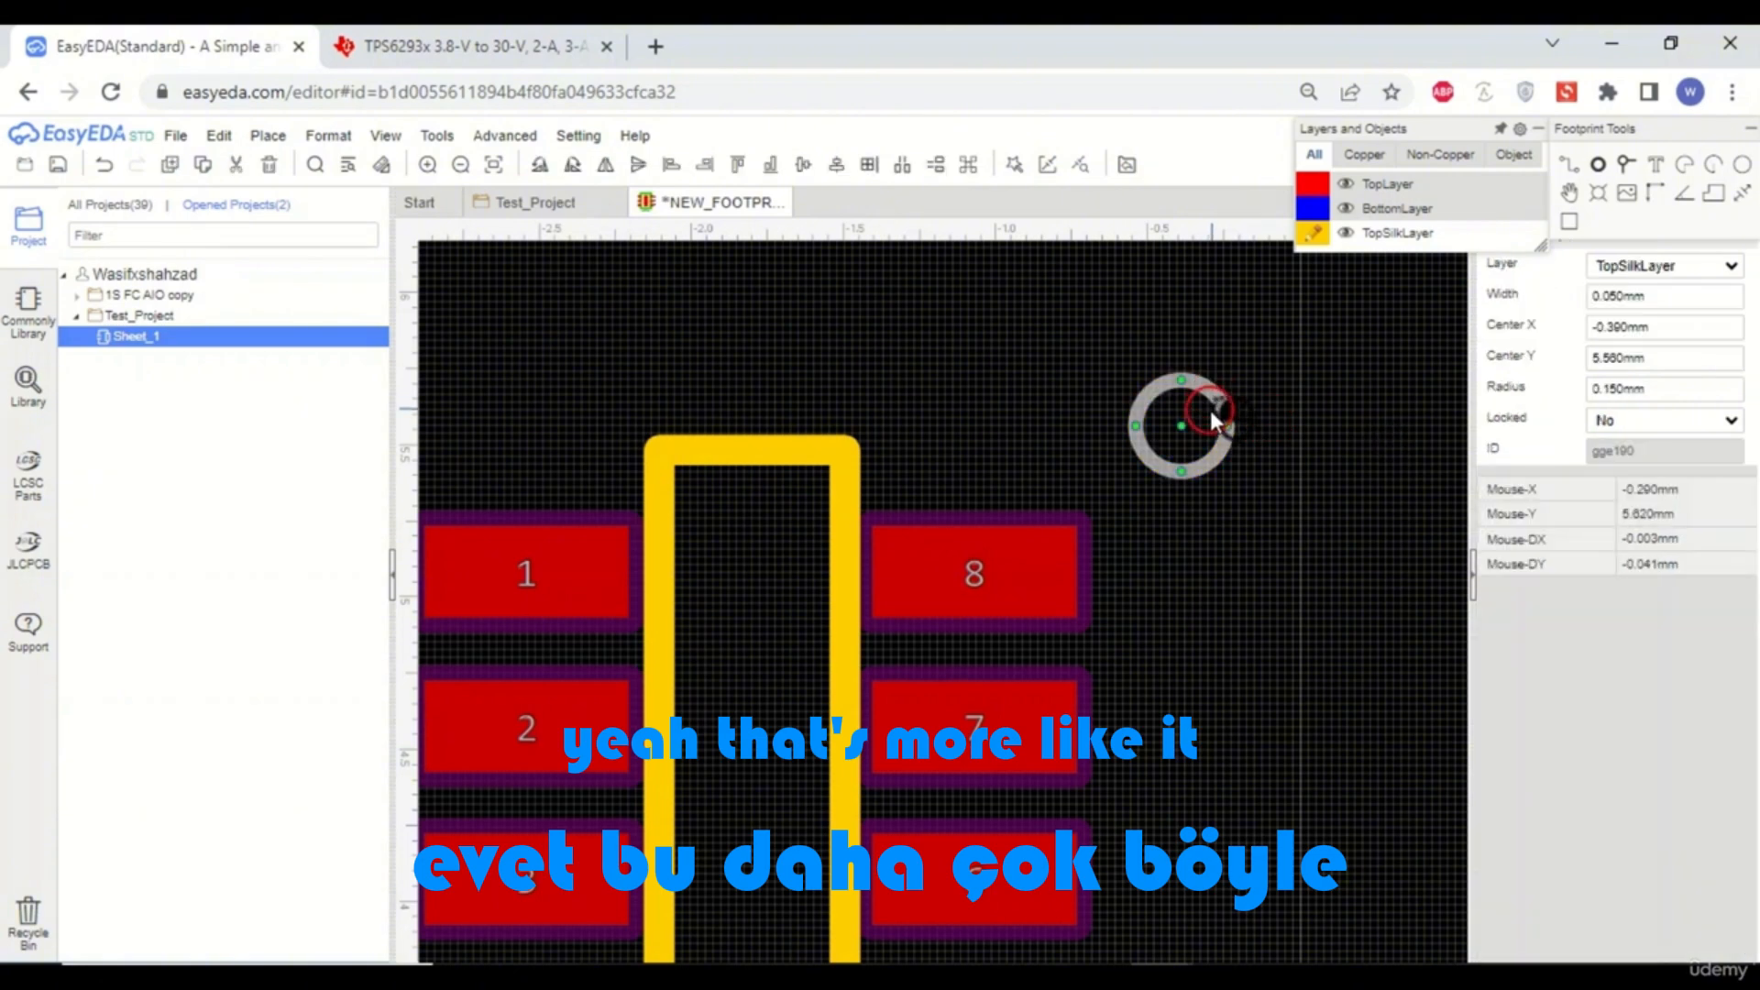
pyautogui.moveTo(1188, 383); pyautogui.dragTo(770, 585)
pyautogui.scroll(1, 1096, 475)
pyautogui.scroll(-1, 1073, 517)
pyautogui.scroll(-3, 1170, 362)
pyautogui.click(1170, 362)
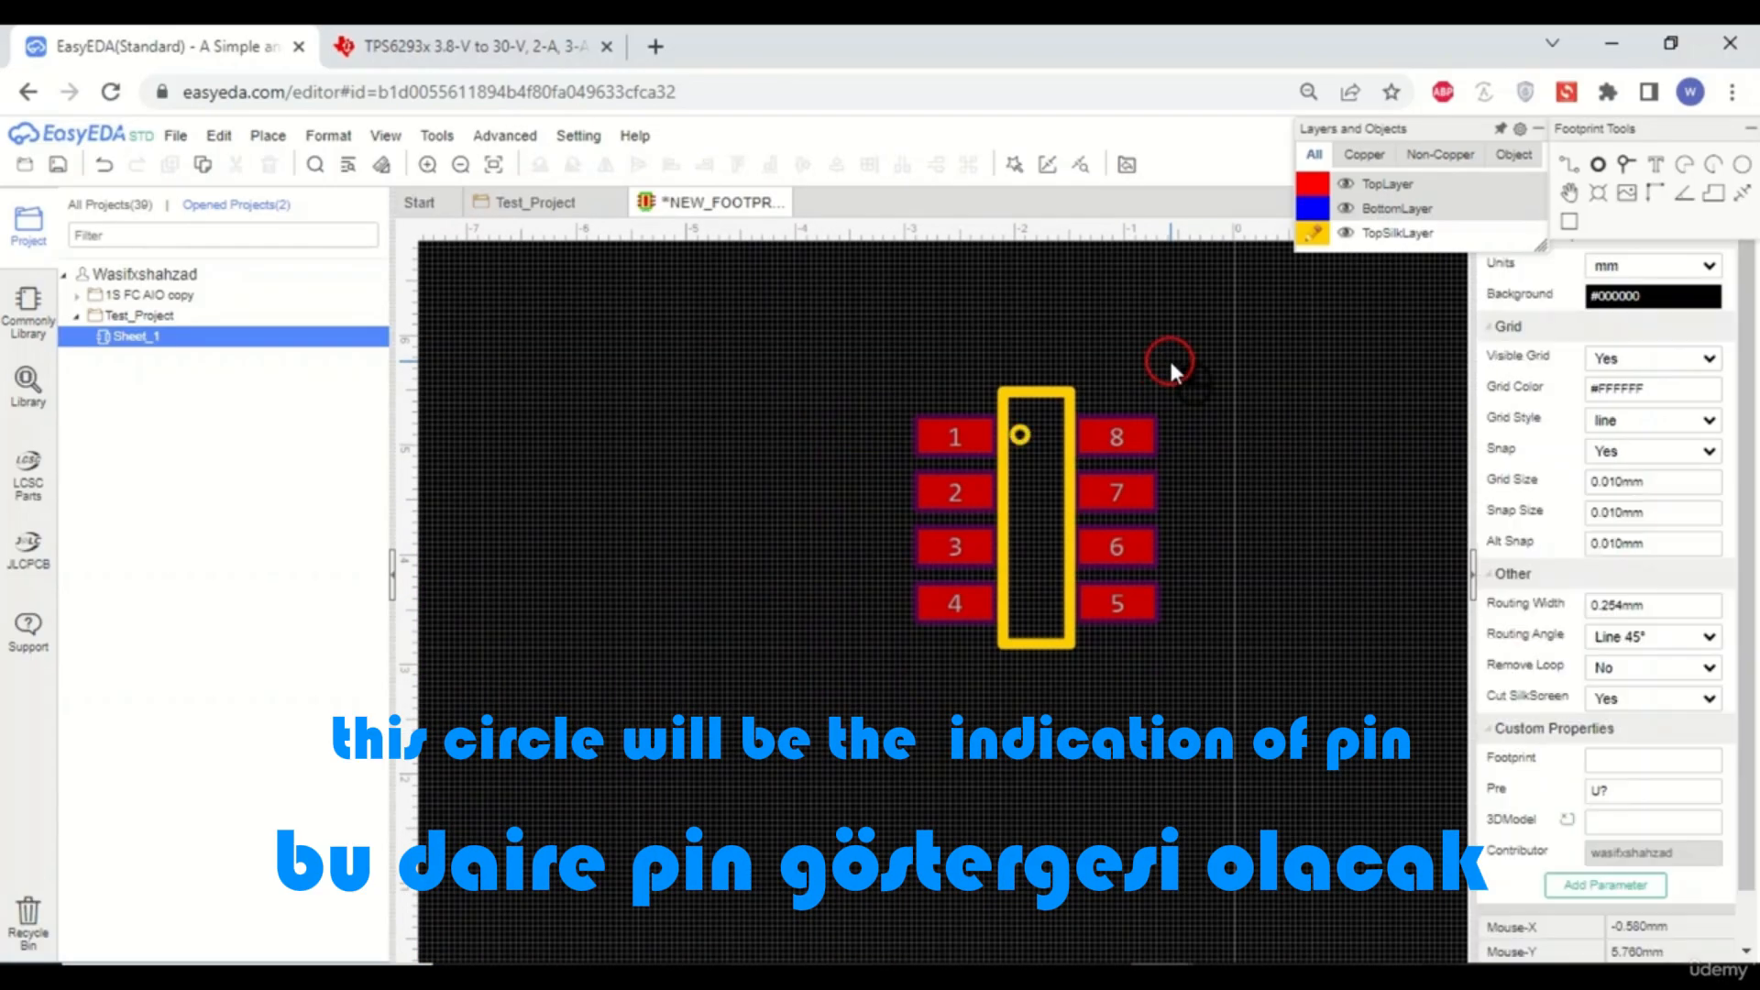
# - Review the finished footprint and glance at the regulator symbol in the project schematic tab
pyautogui.scroll(2, 1107, 397)
pyautogui.scroll(-1, 1110, 398)
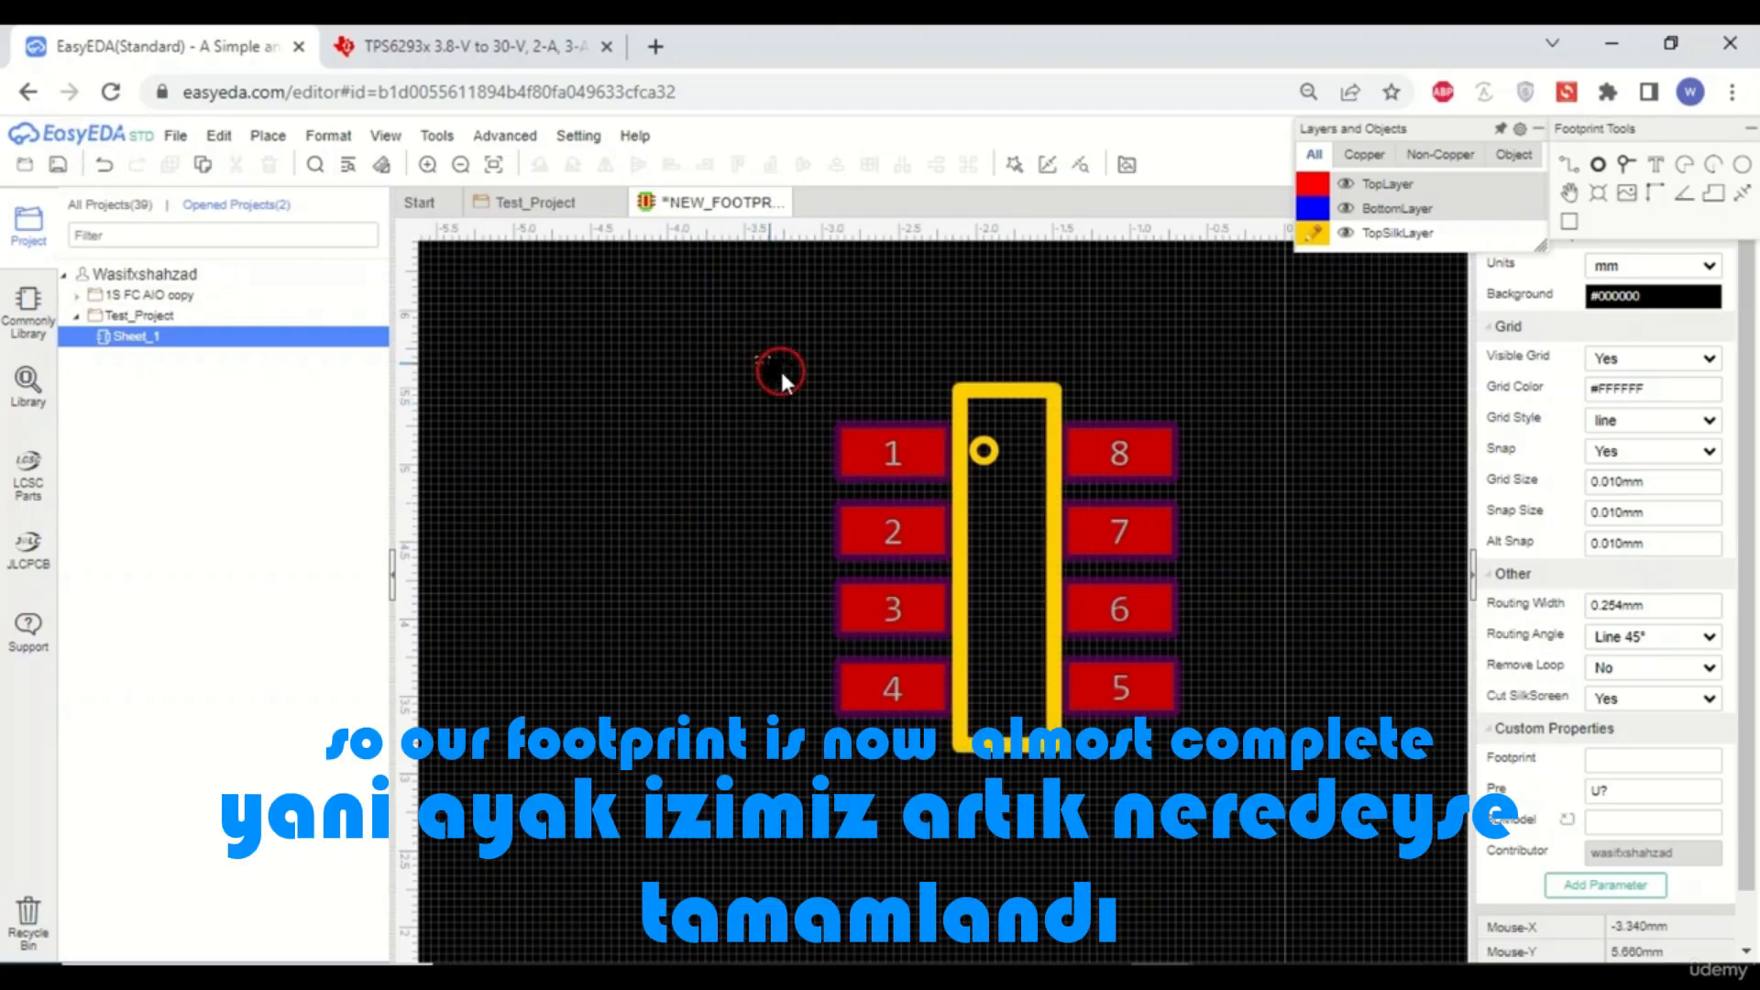
pyautogui.moveTo(779, 372); pyautogui.dragTo(1311, 814)
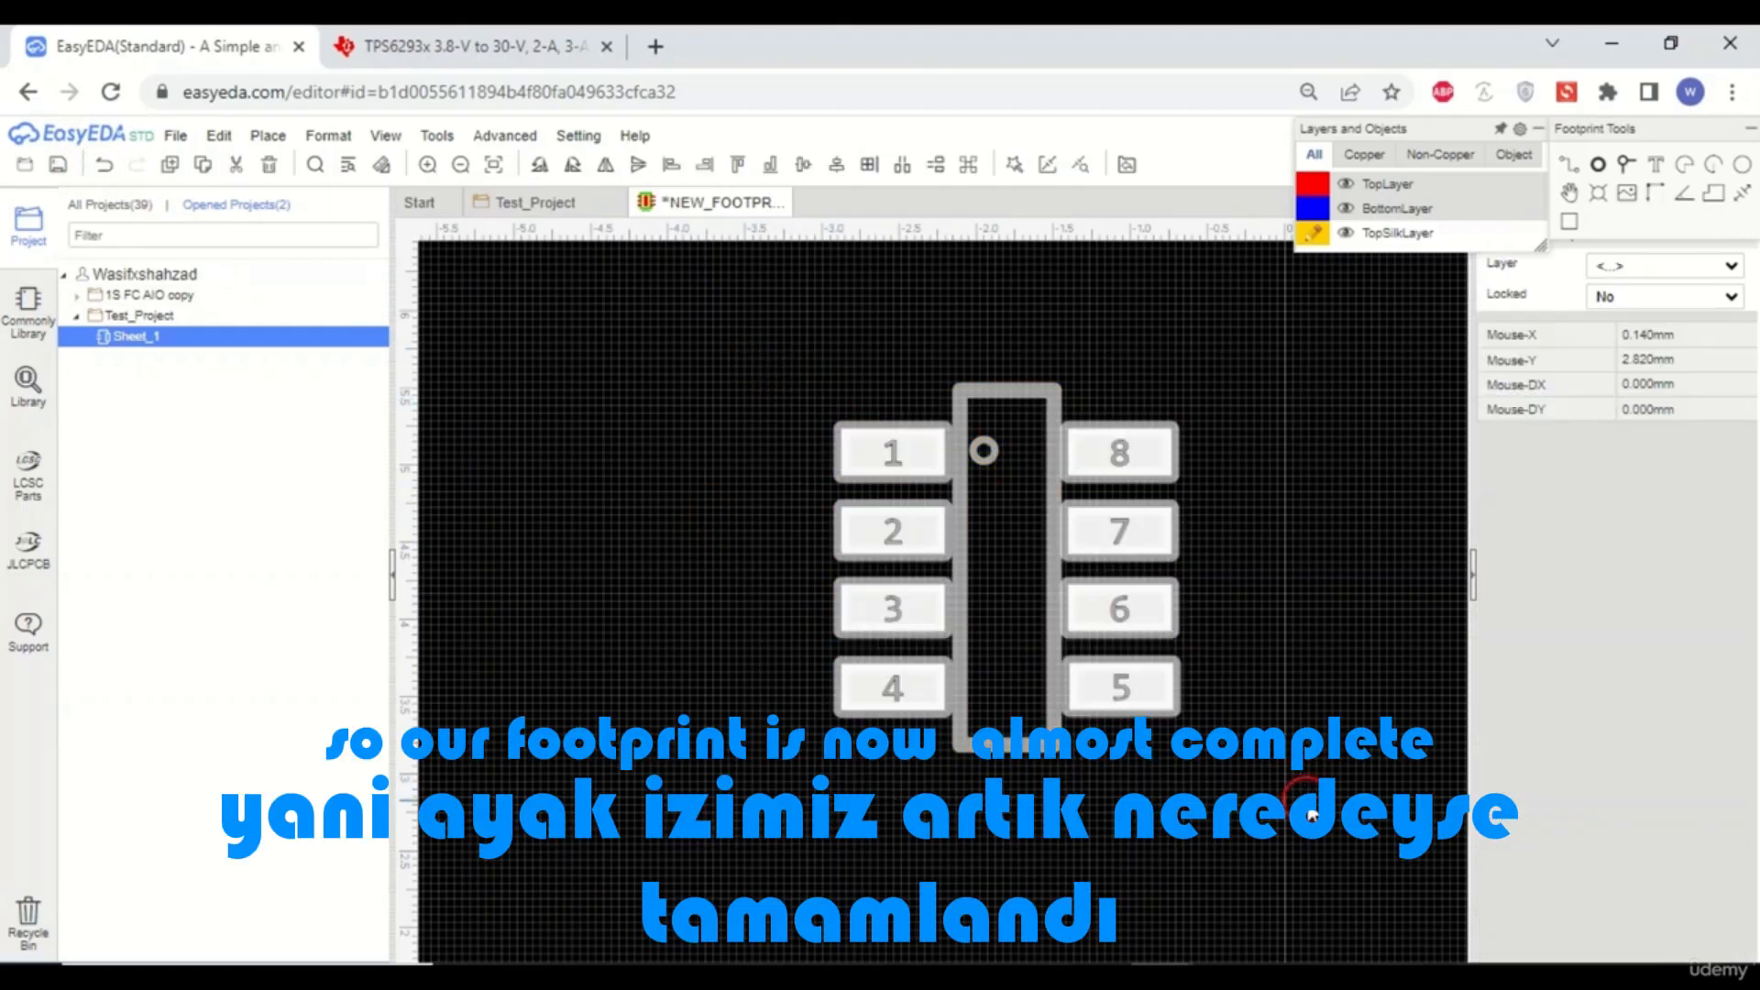
pyautogui.click(1345, 604)
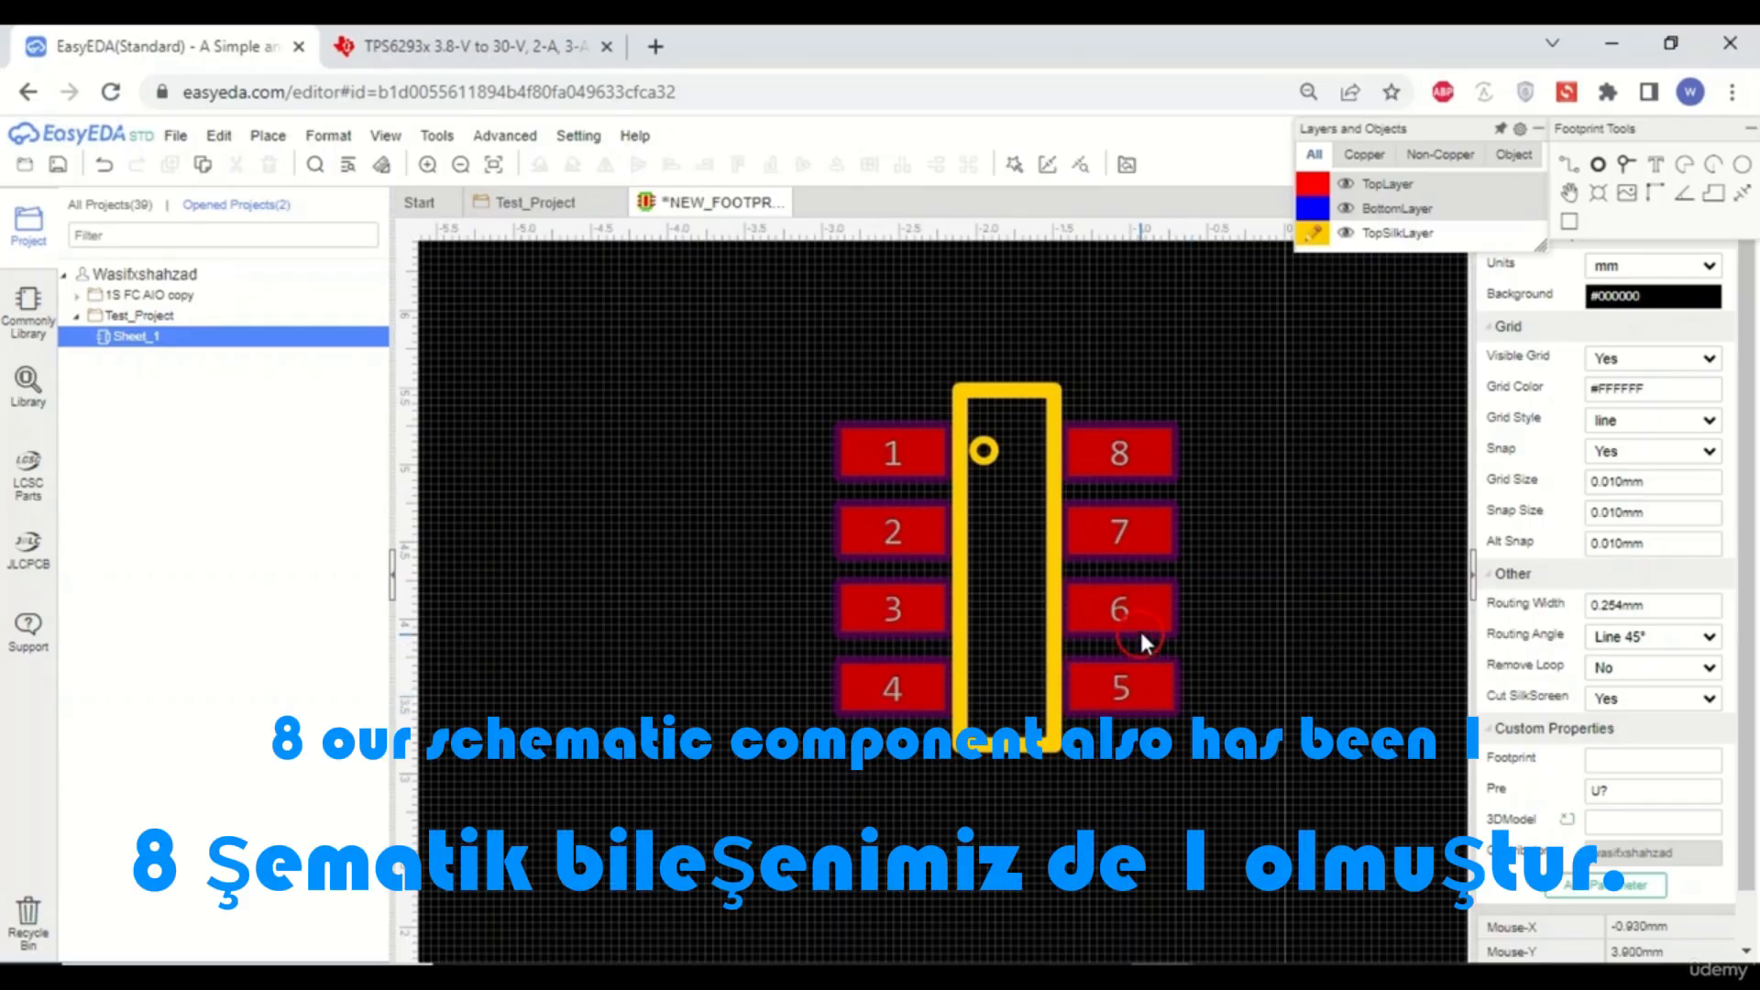
pyautogui.click(547, 209)
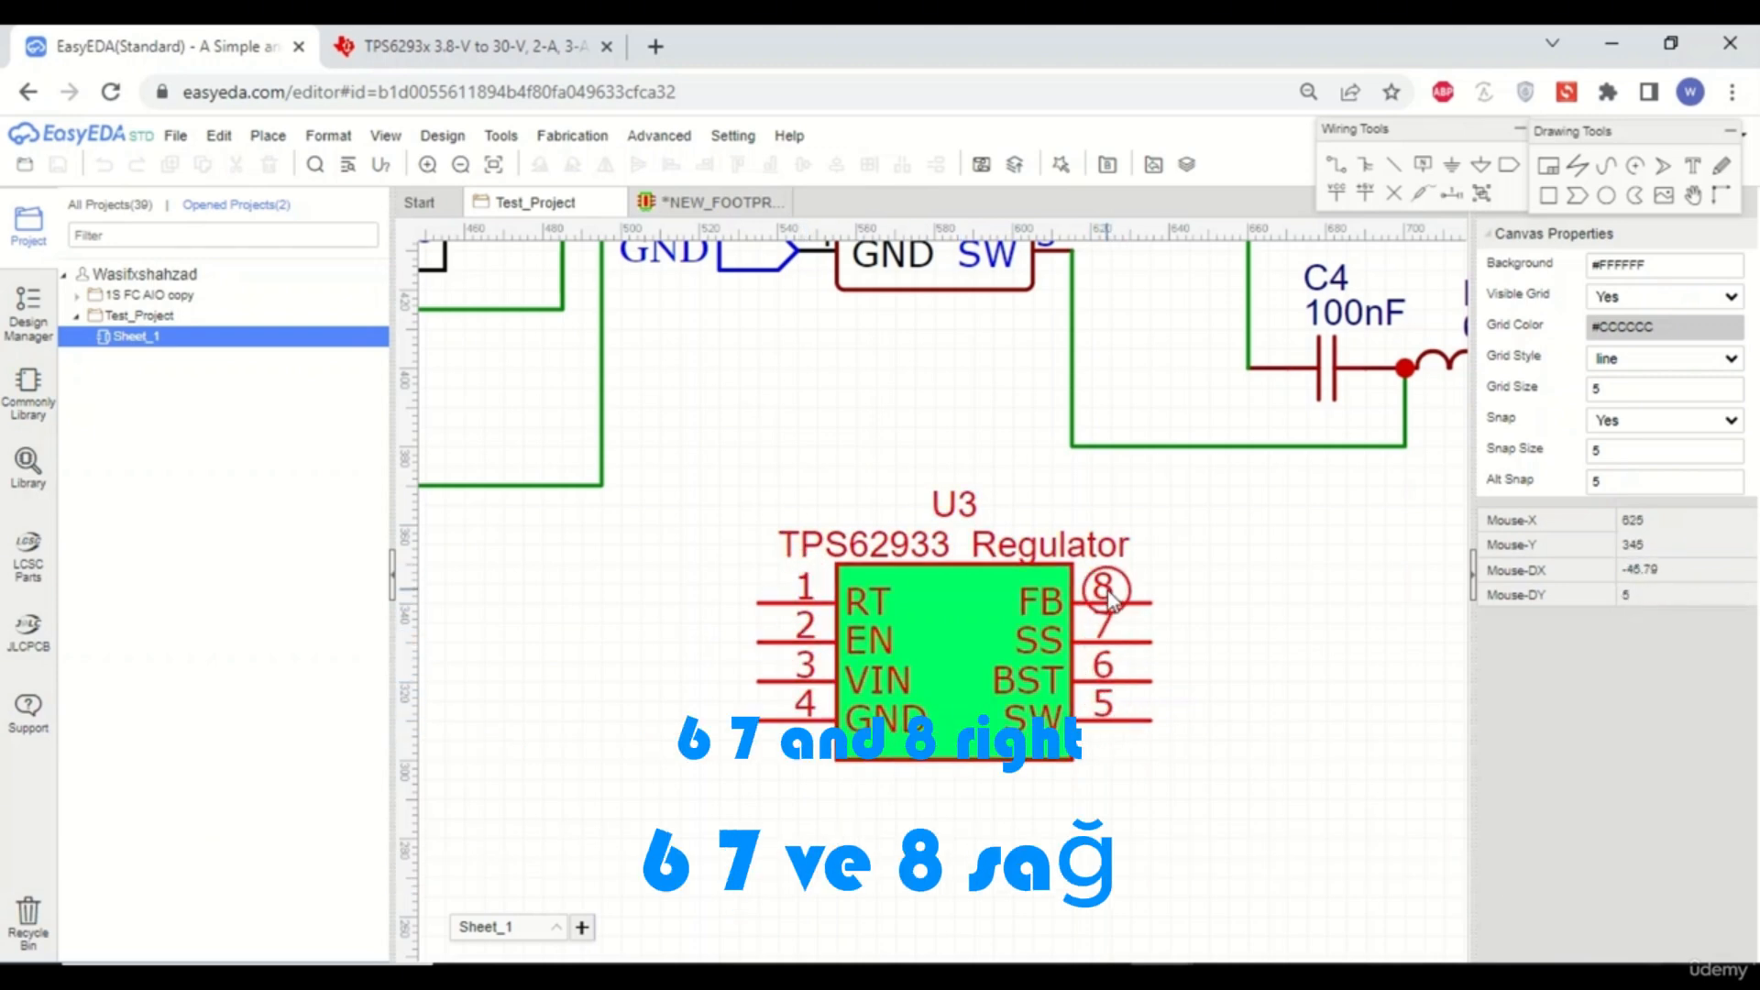
pyautogui.click(683, 204)
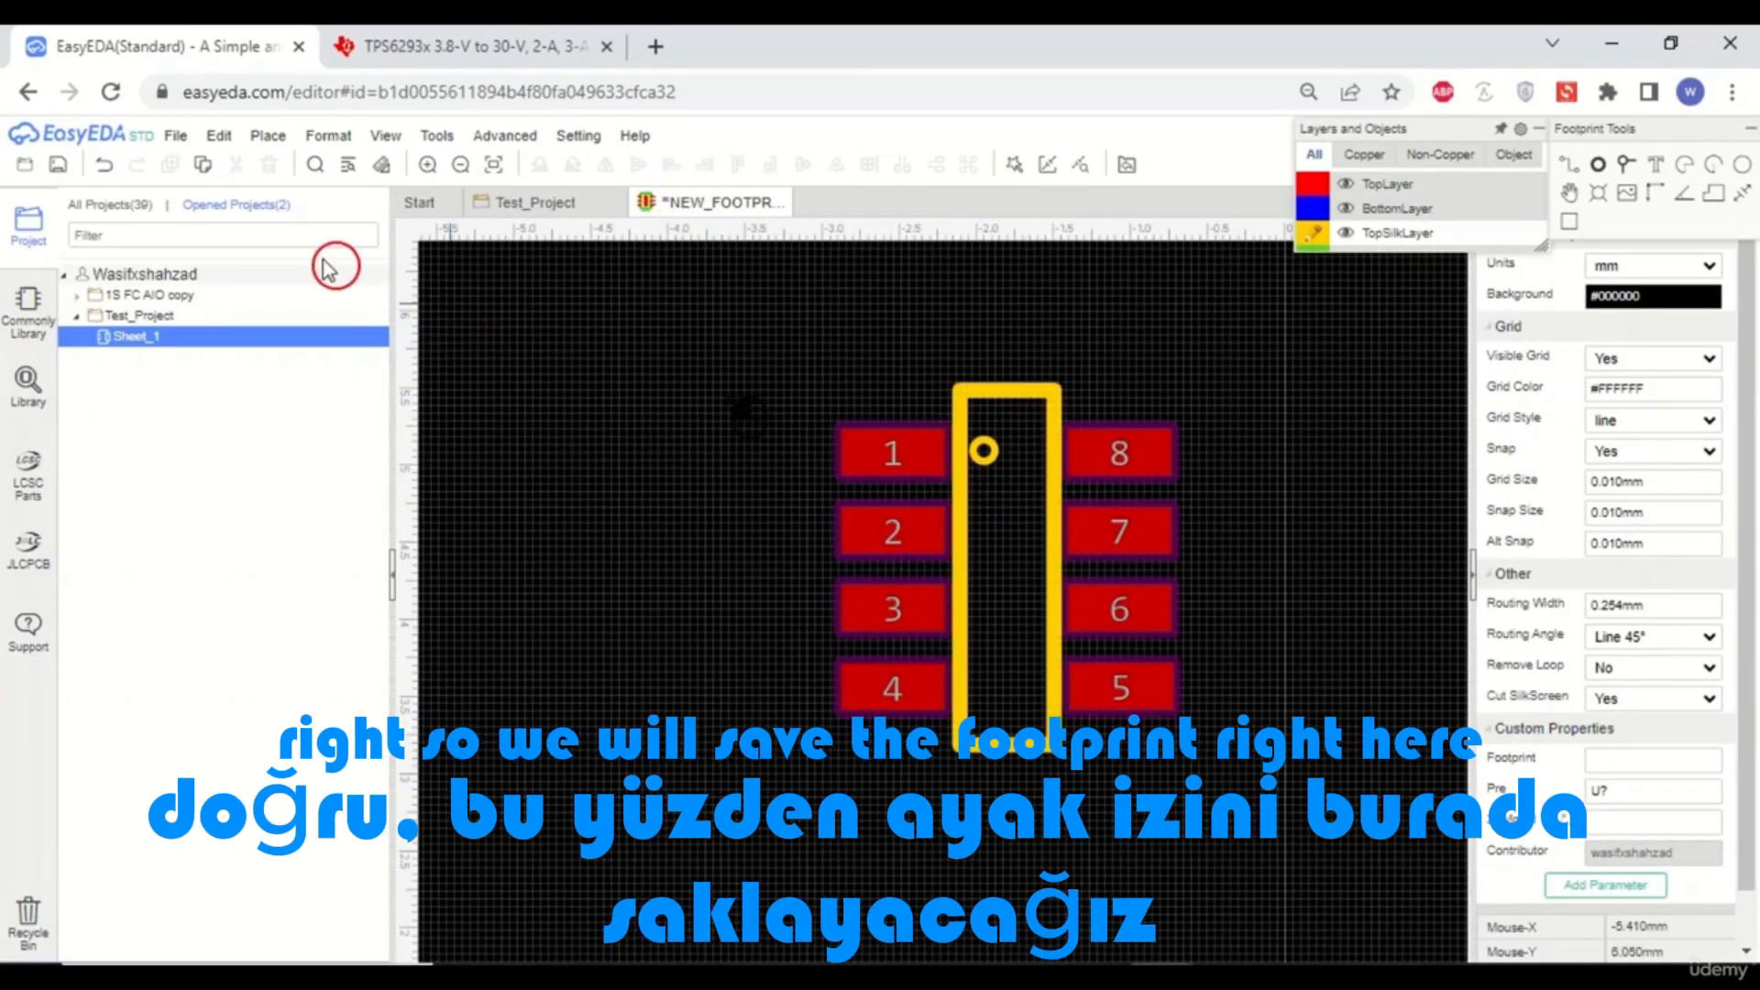
# - Try saving the footprint, then move the whole footprint so it sits over the canvas origin
pyautogui.click(57, 166)
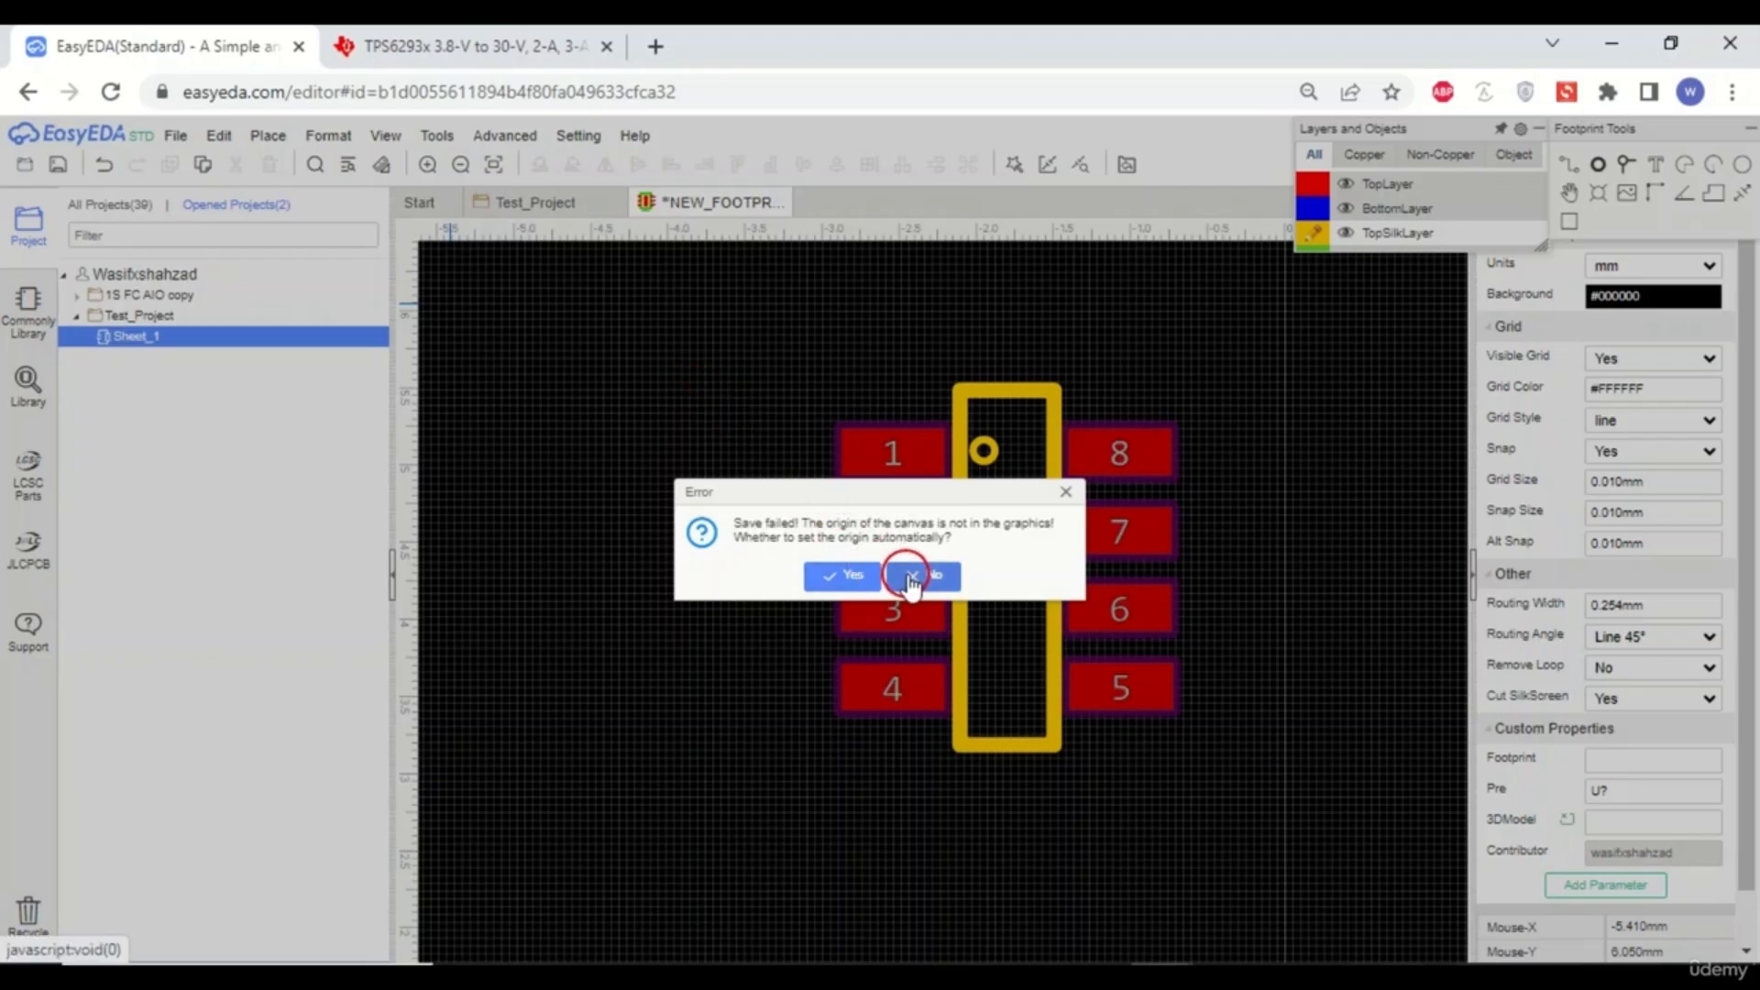
pyautogui.click(1065, 493)
pyautogui.scroll(-3, 752, 458)
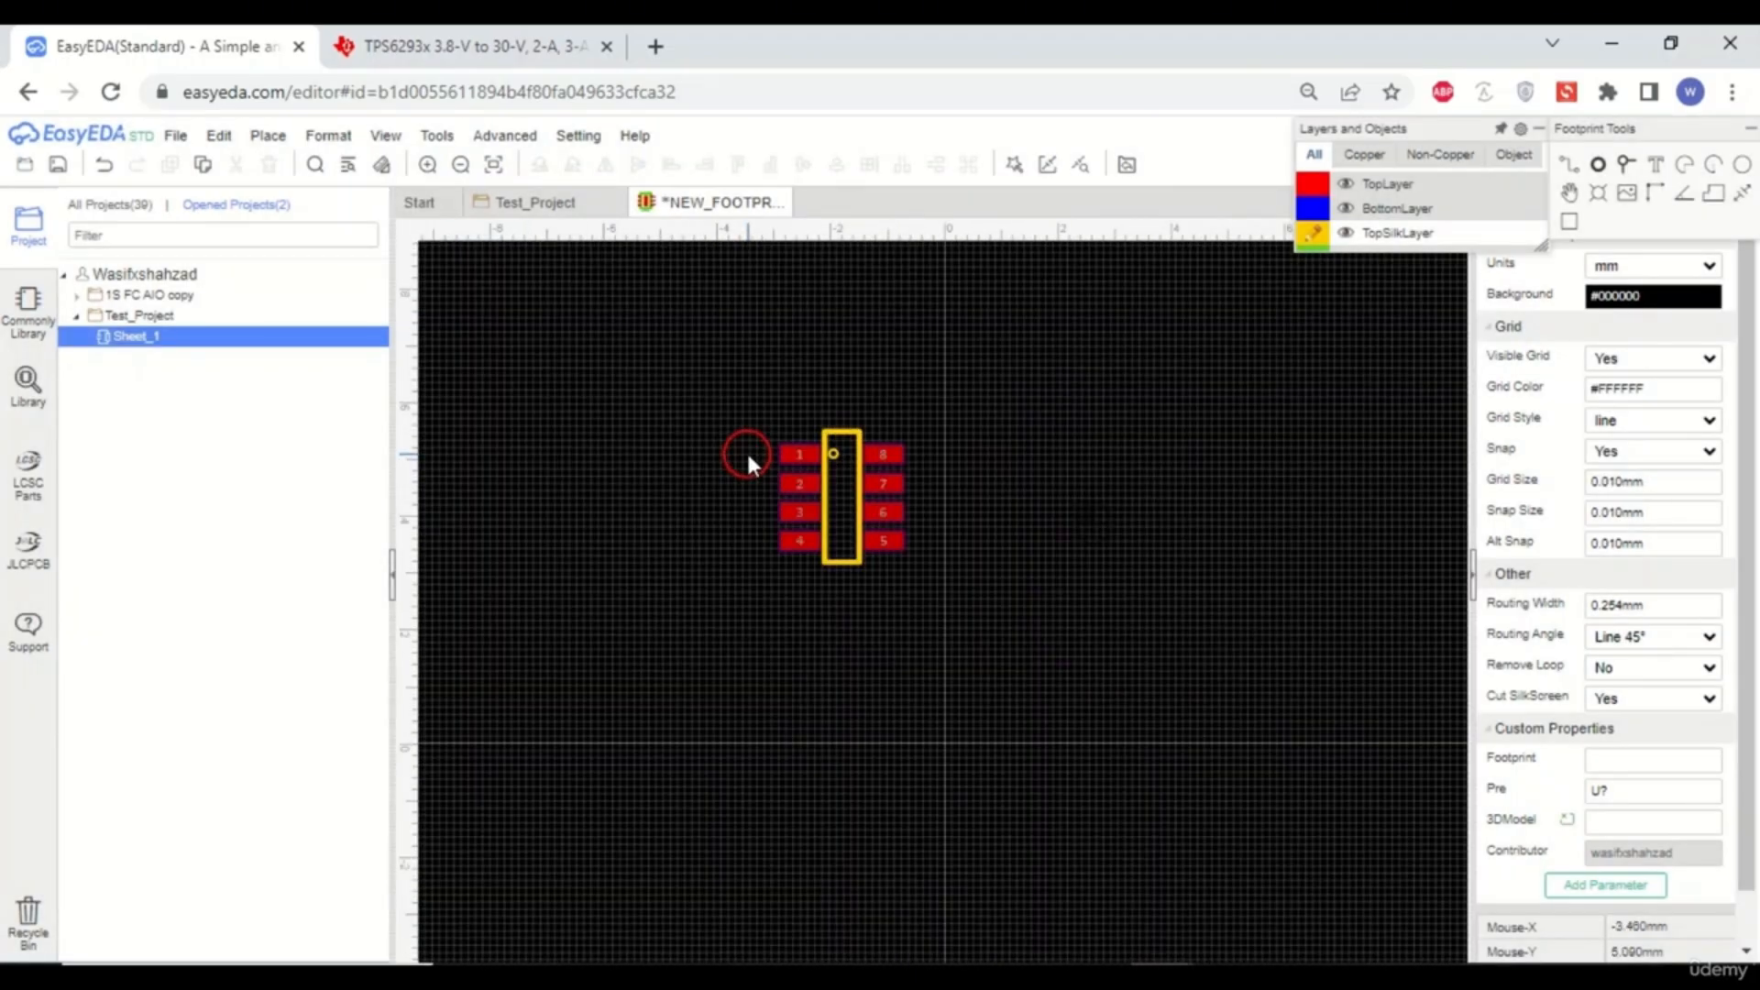
pyautogui.moveTo(708, 392); pyautogui.dragTo(897, 564)
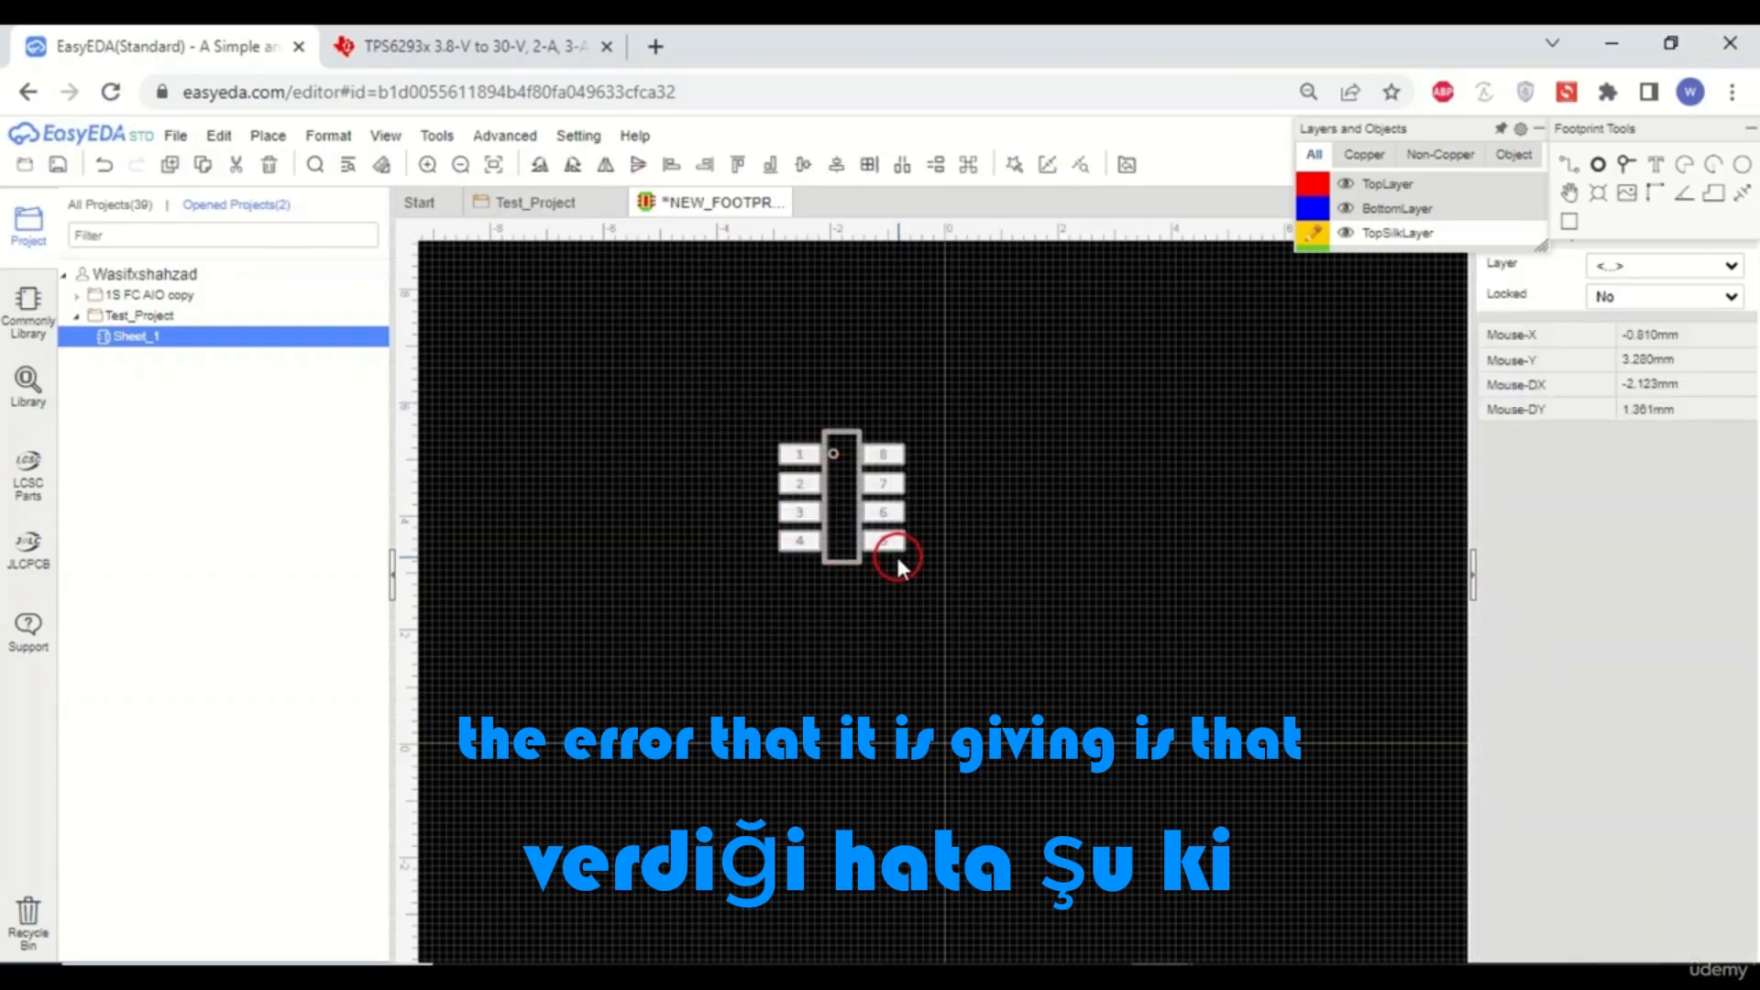
pyautogui.scroll(1, 895, 556)
pyautogui.scroll(-1, 768, 450)
pyautogui.moveTo(843, 508); pyautogui.dragTo(945, 760)
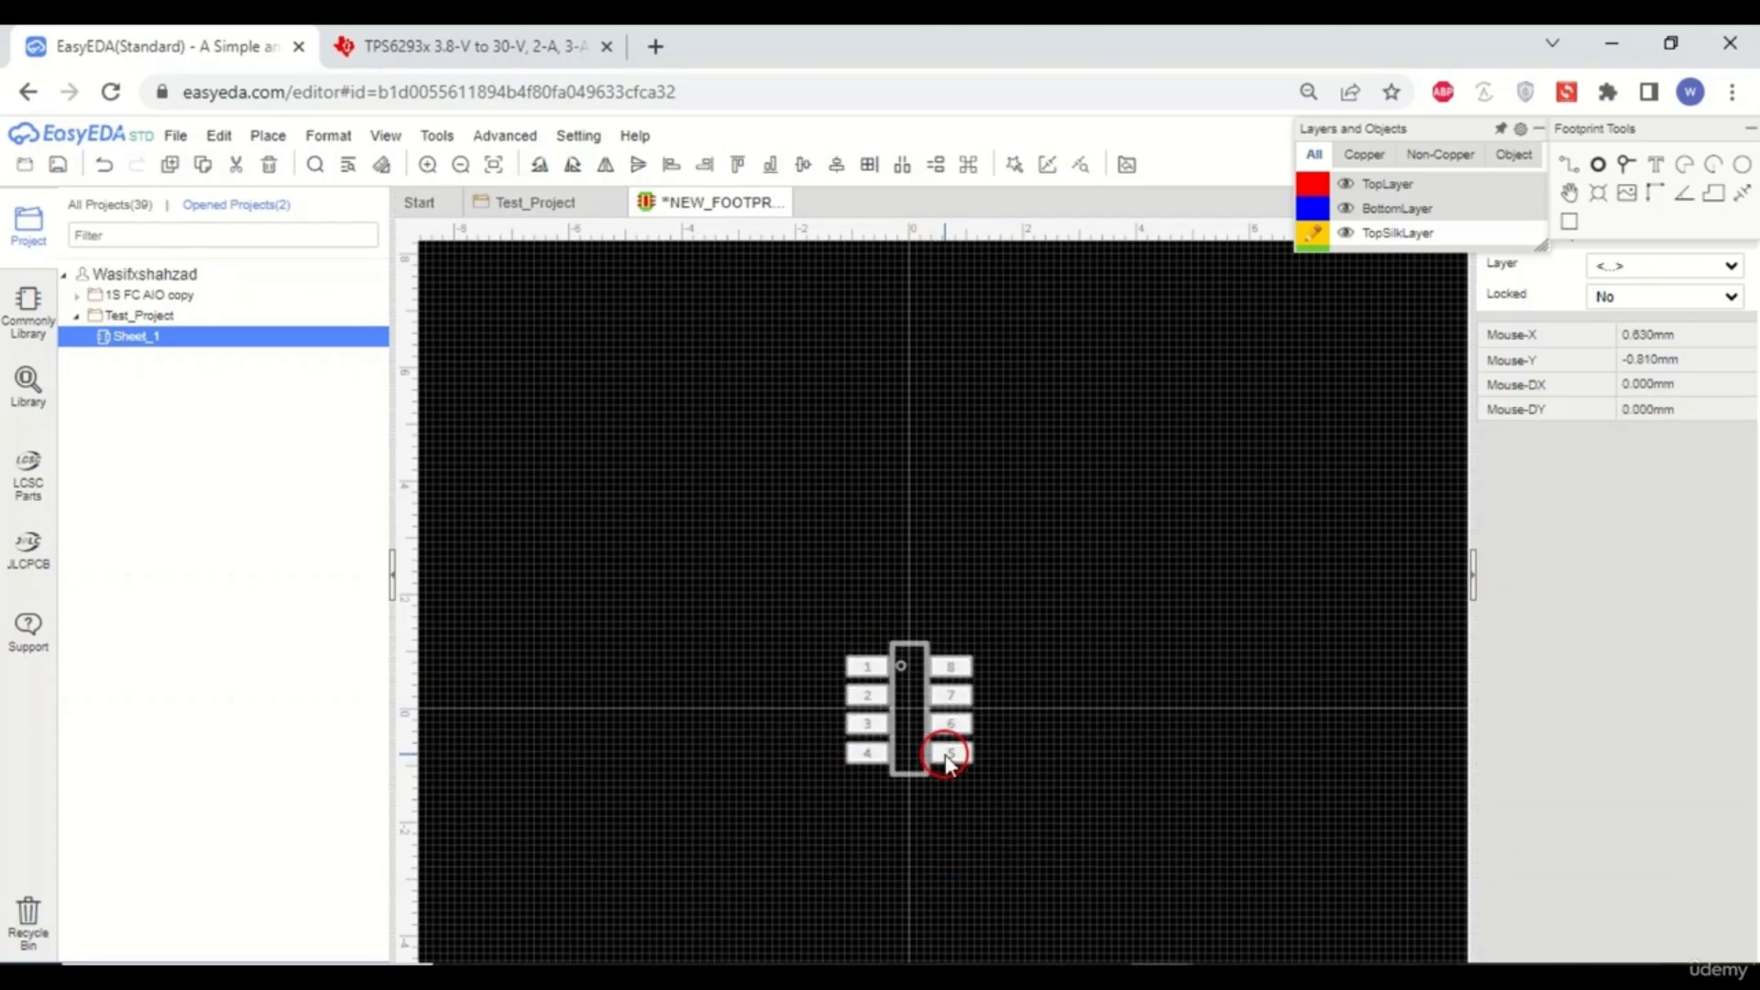
pyautogui.scroll(2, 945, 759)
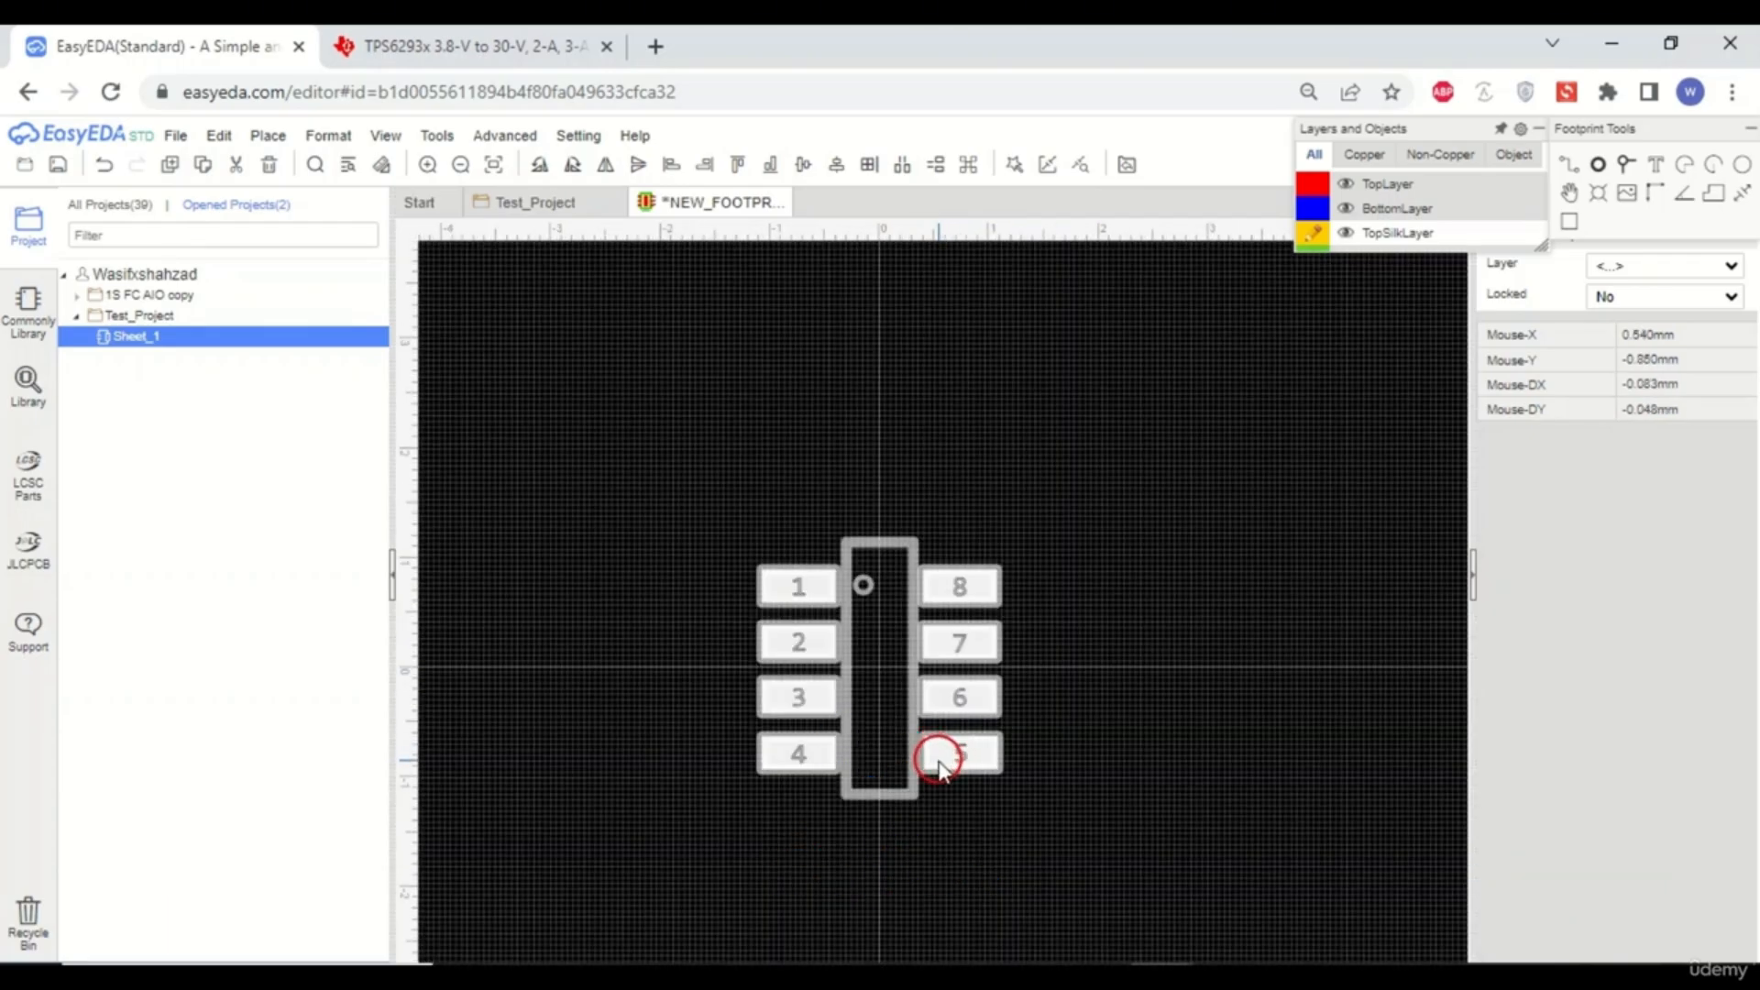
pyautogui.scroll(2, 937, 764)
pyautogui.scroll(-2, 937, 764)
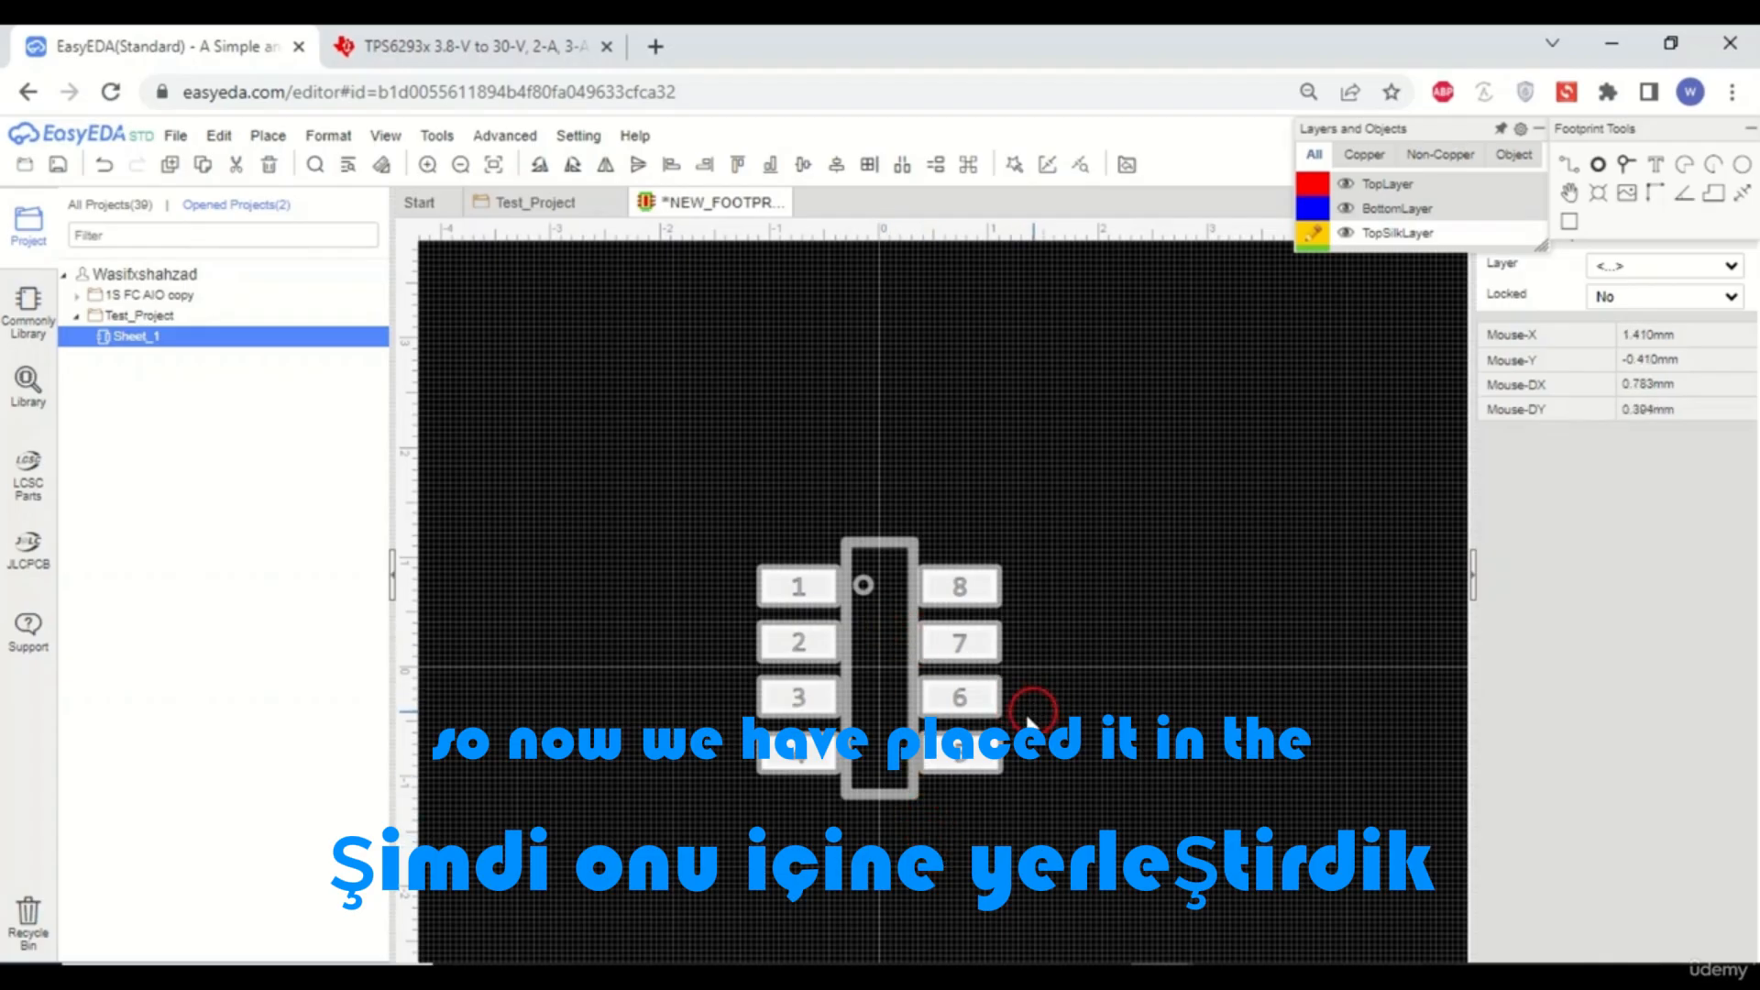
pyautogui.scroll(-3, 1008, 702)
pyautogui.scroll(5, 923, 616)
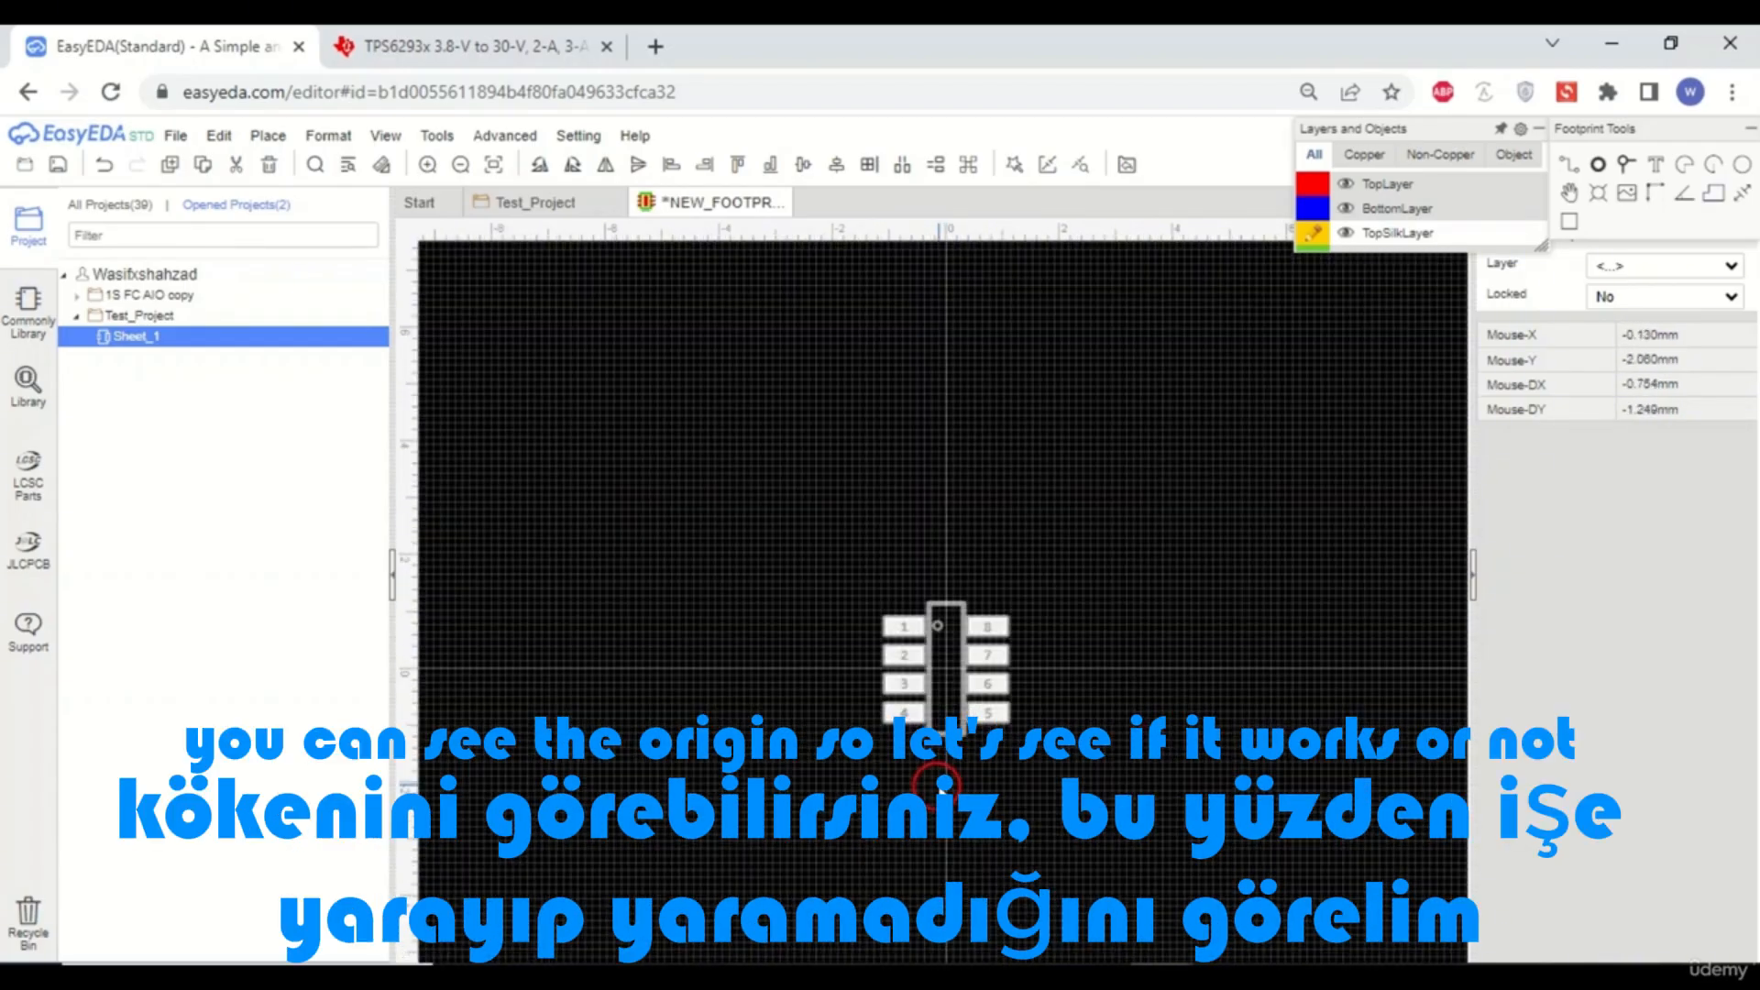
pyautogui.click(1108, 751)
# - Save the footprint with the title TPS_62933_CUSTOM_MADE
pyautogui.scroll(2, 970, 652)
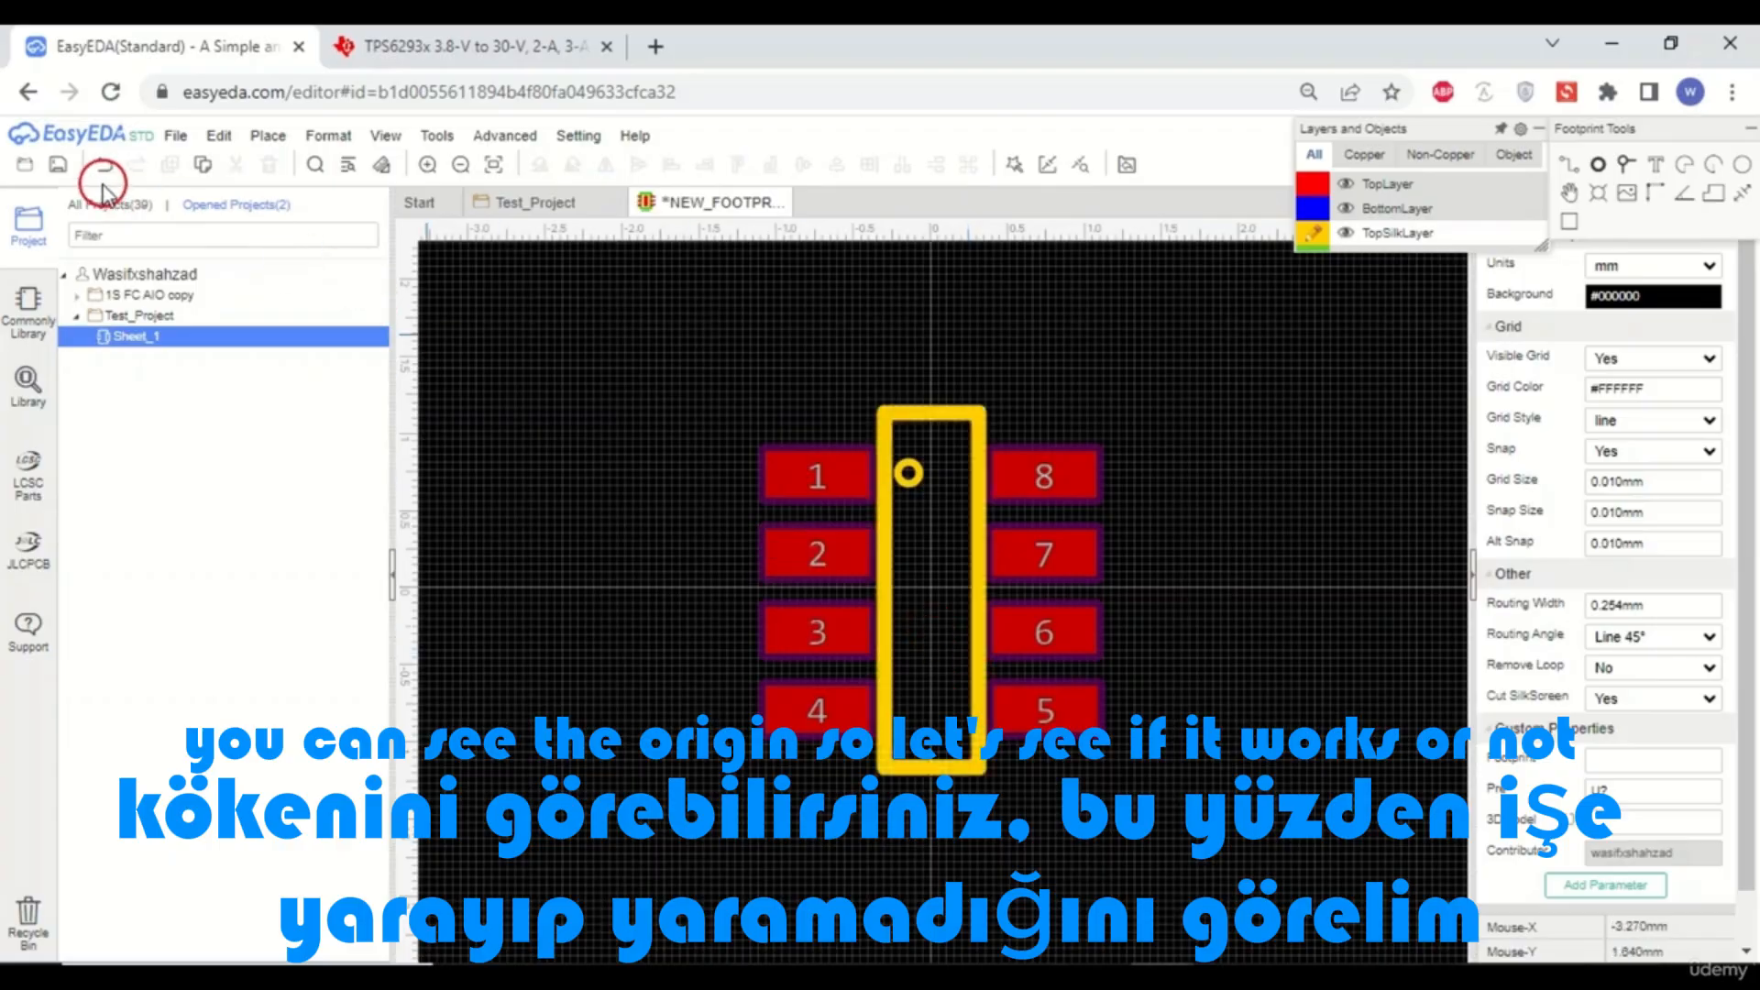
pyautogui.click(58, 164)
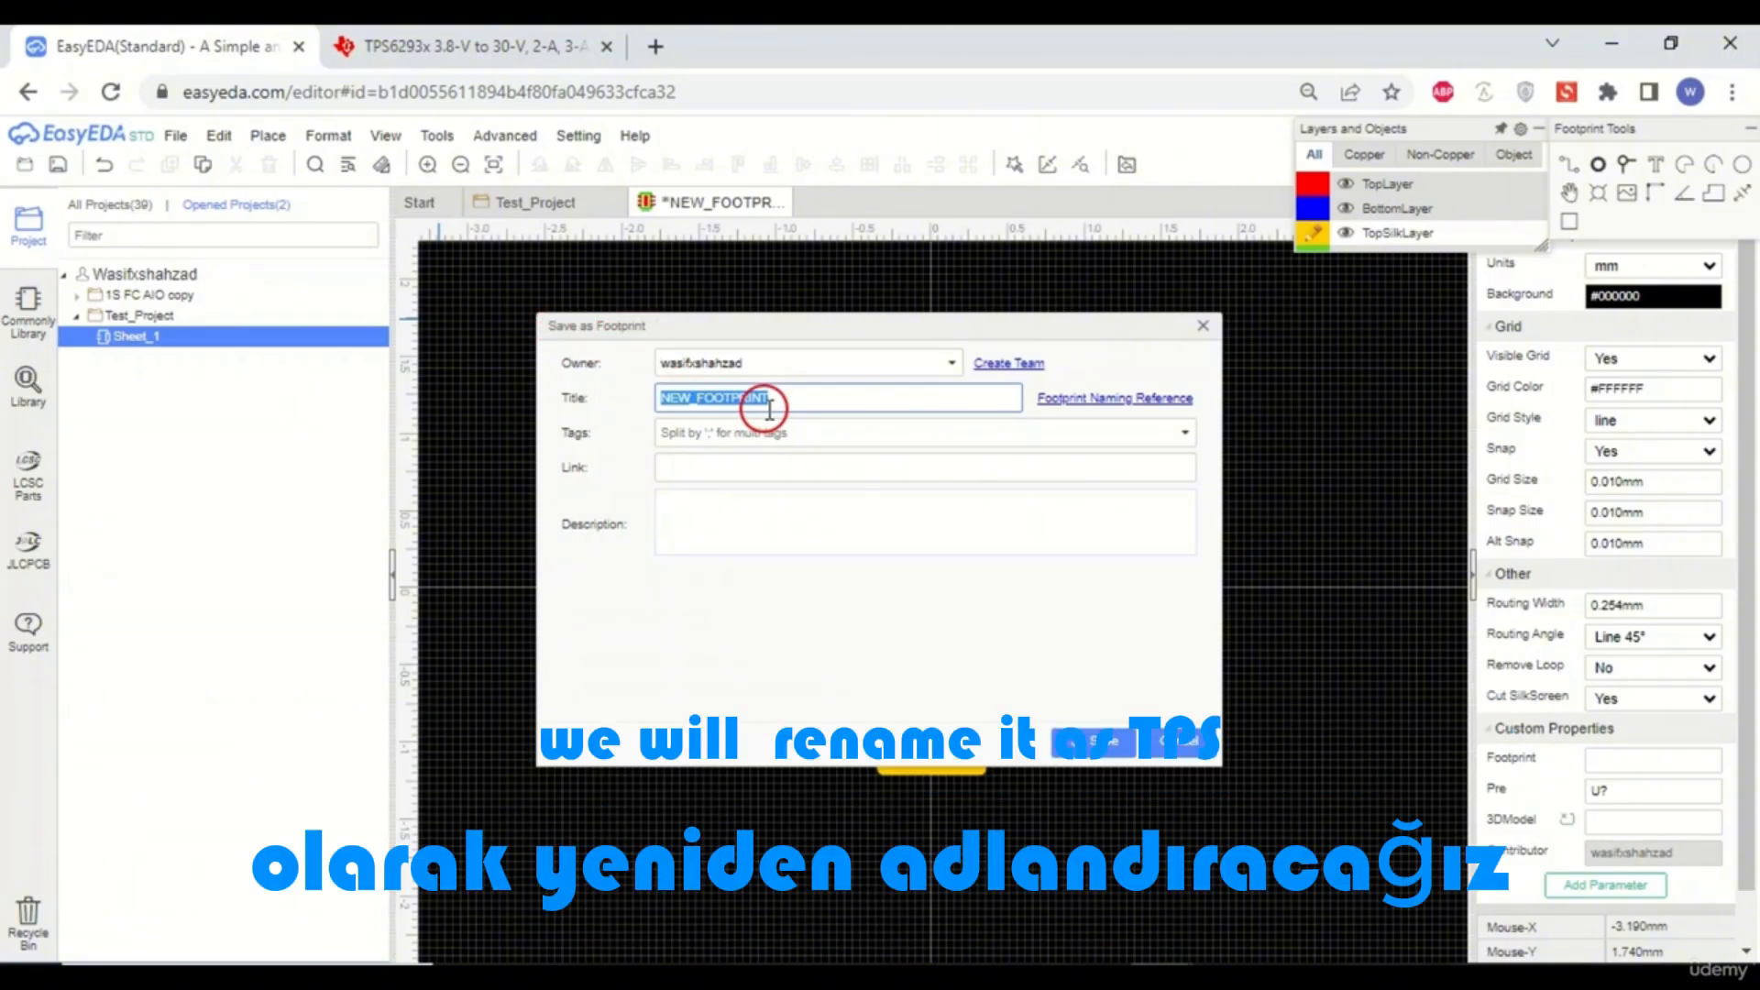
pyautogui.write('TP')
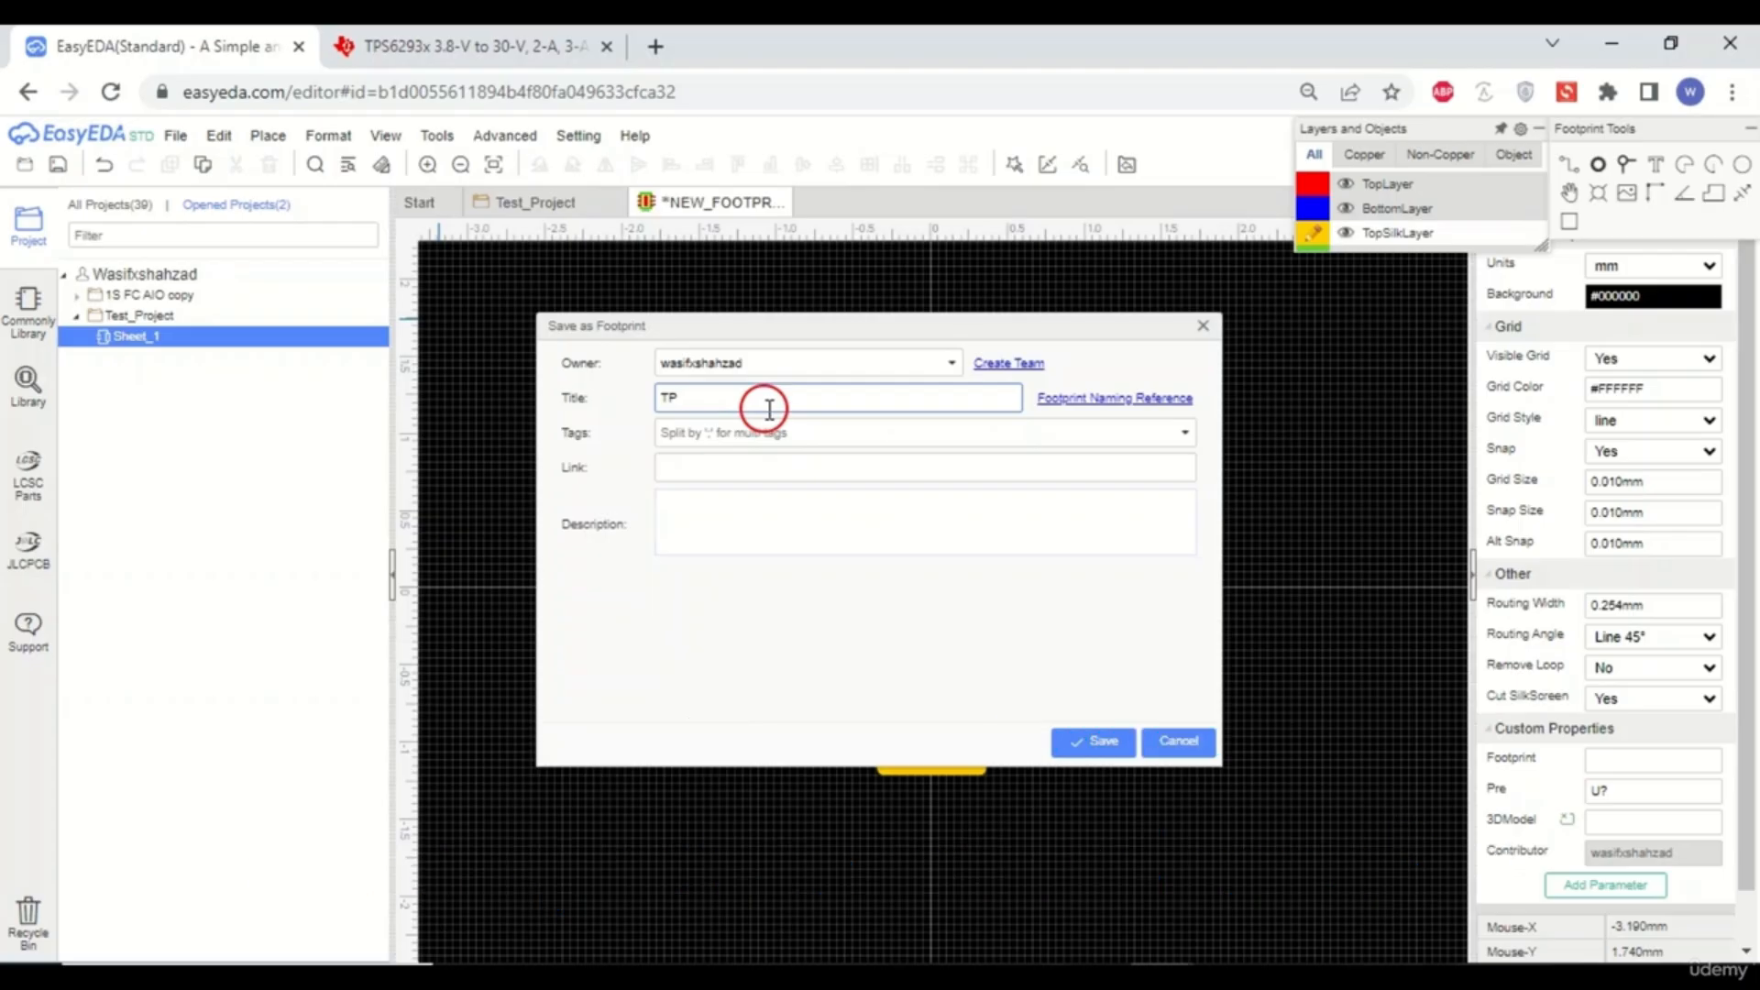
pyautogui.write('S_62933_CUSTOM')
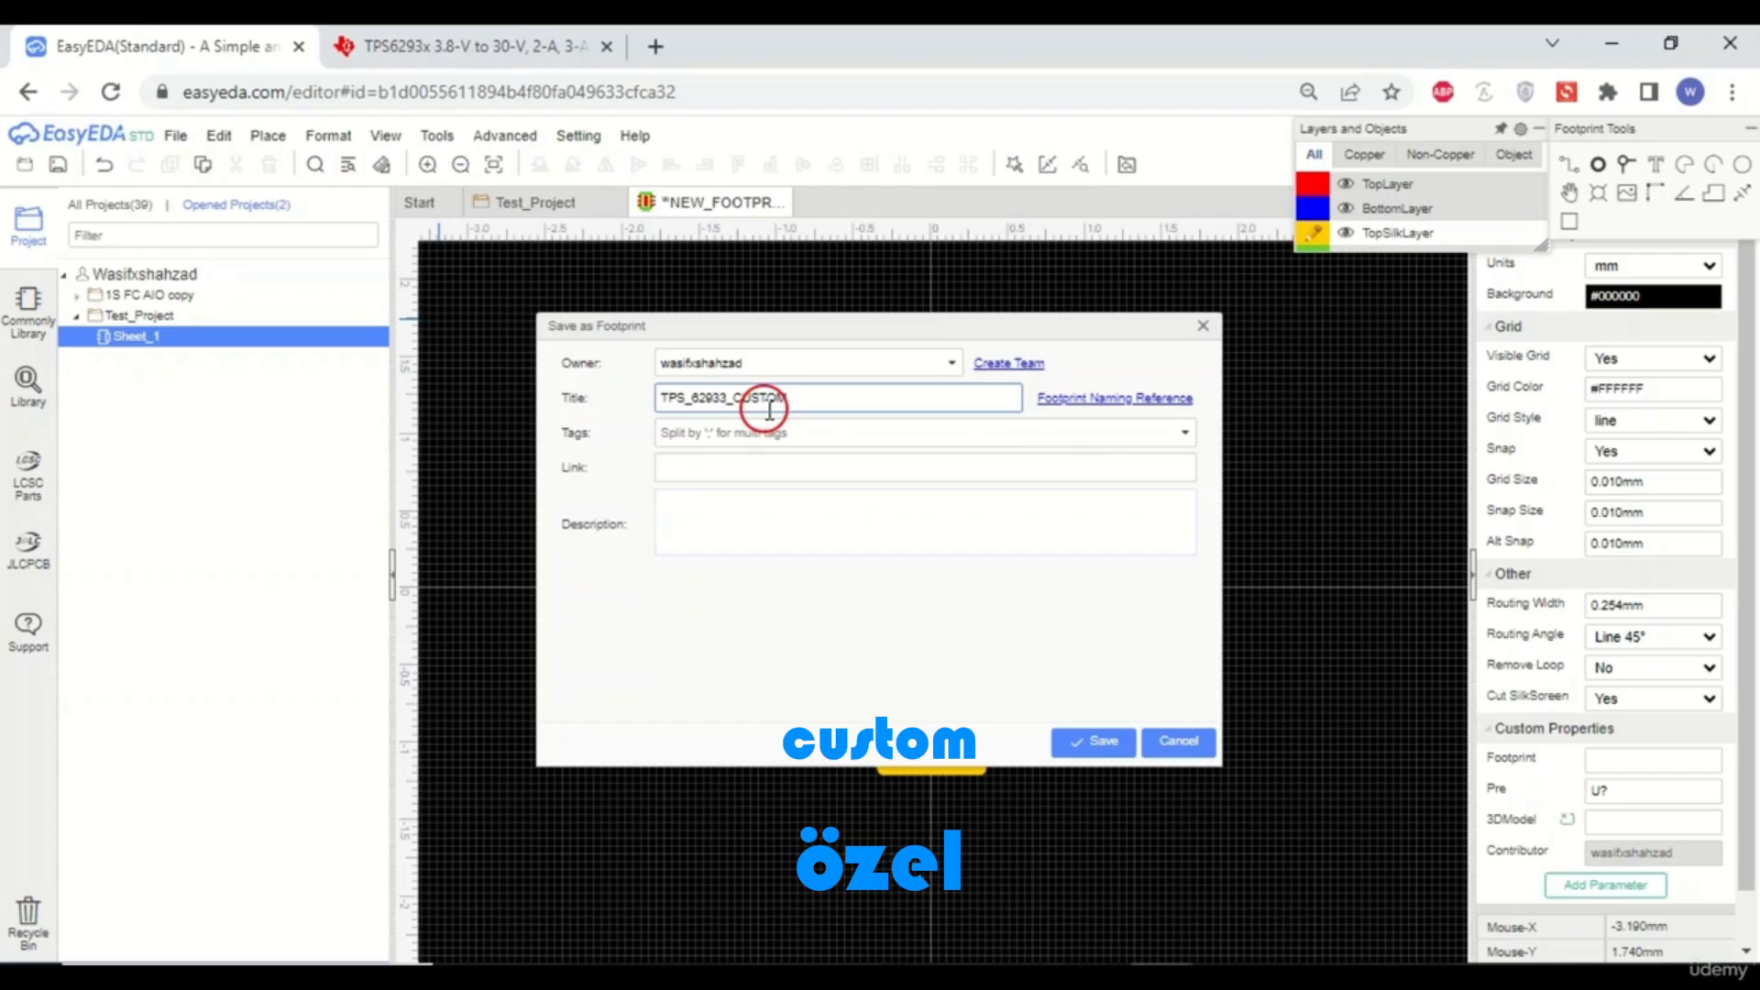
pyautogui.write('_MADE')
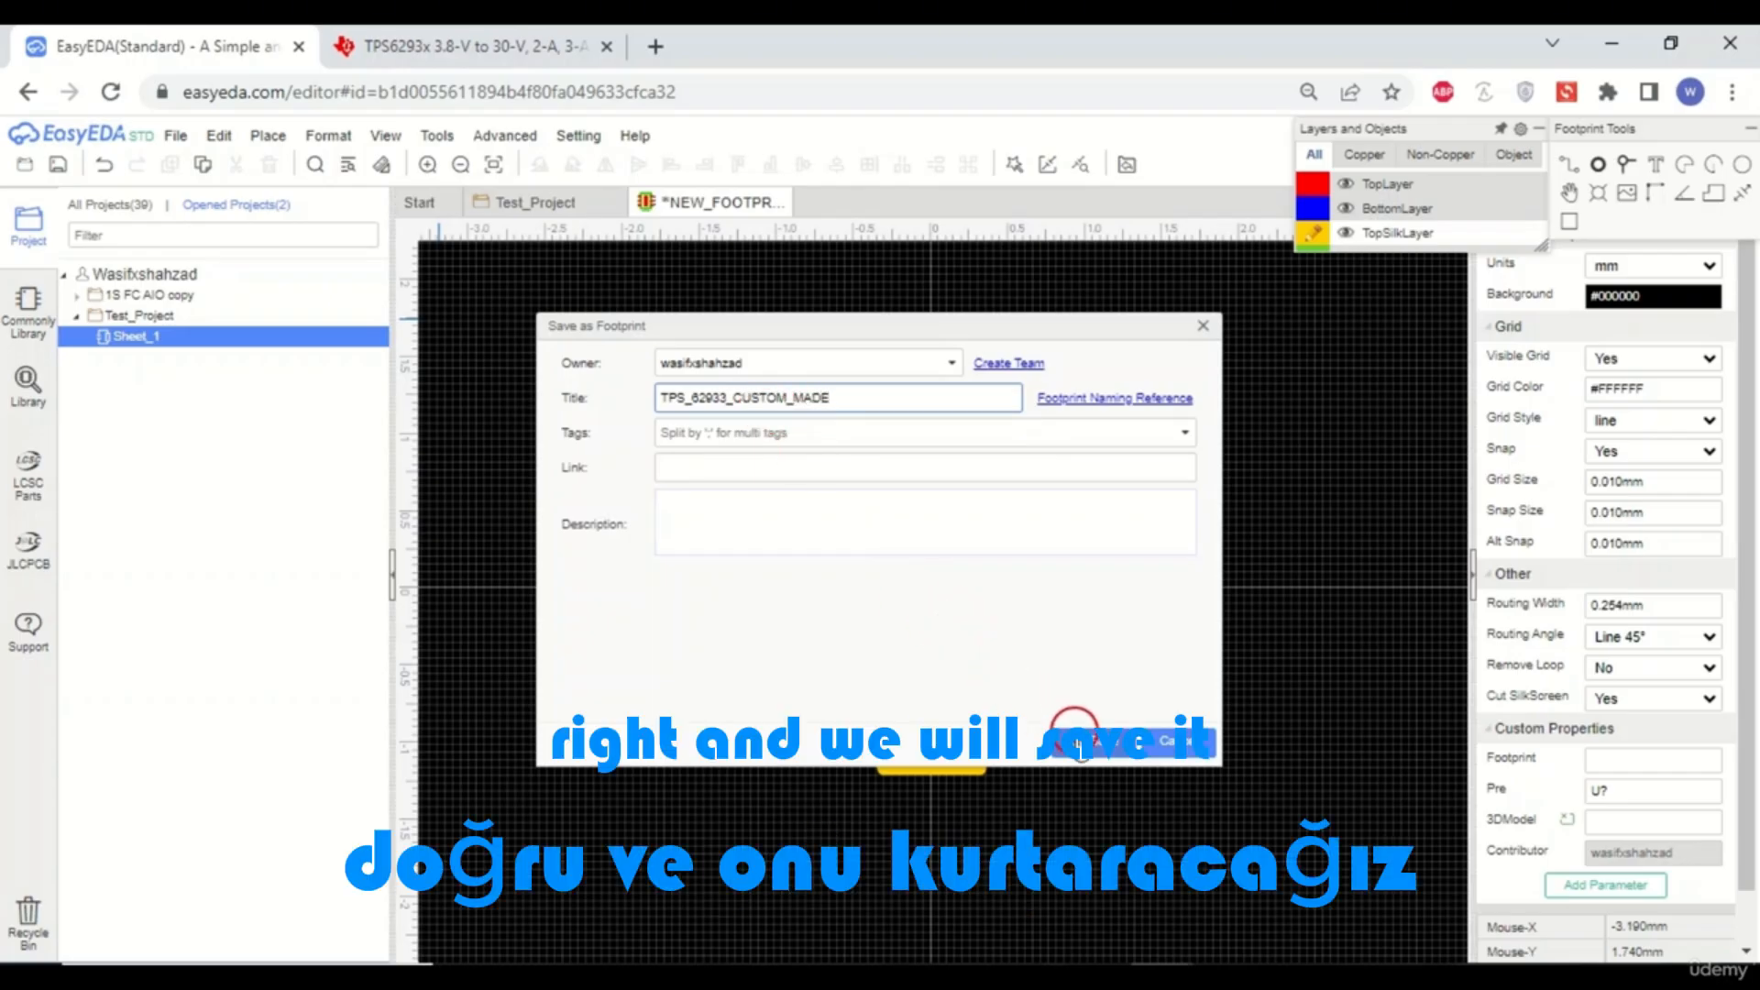
pyautogui.click(1083, 745)
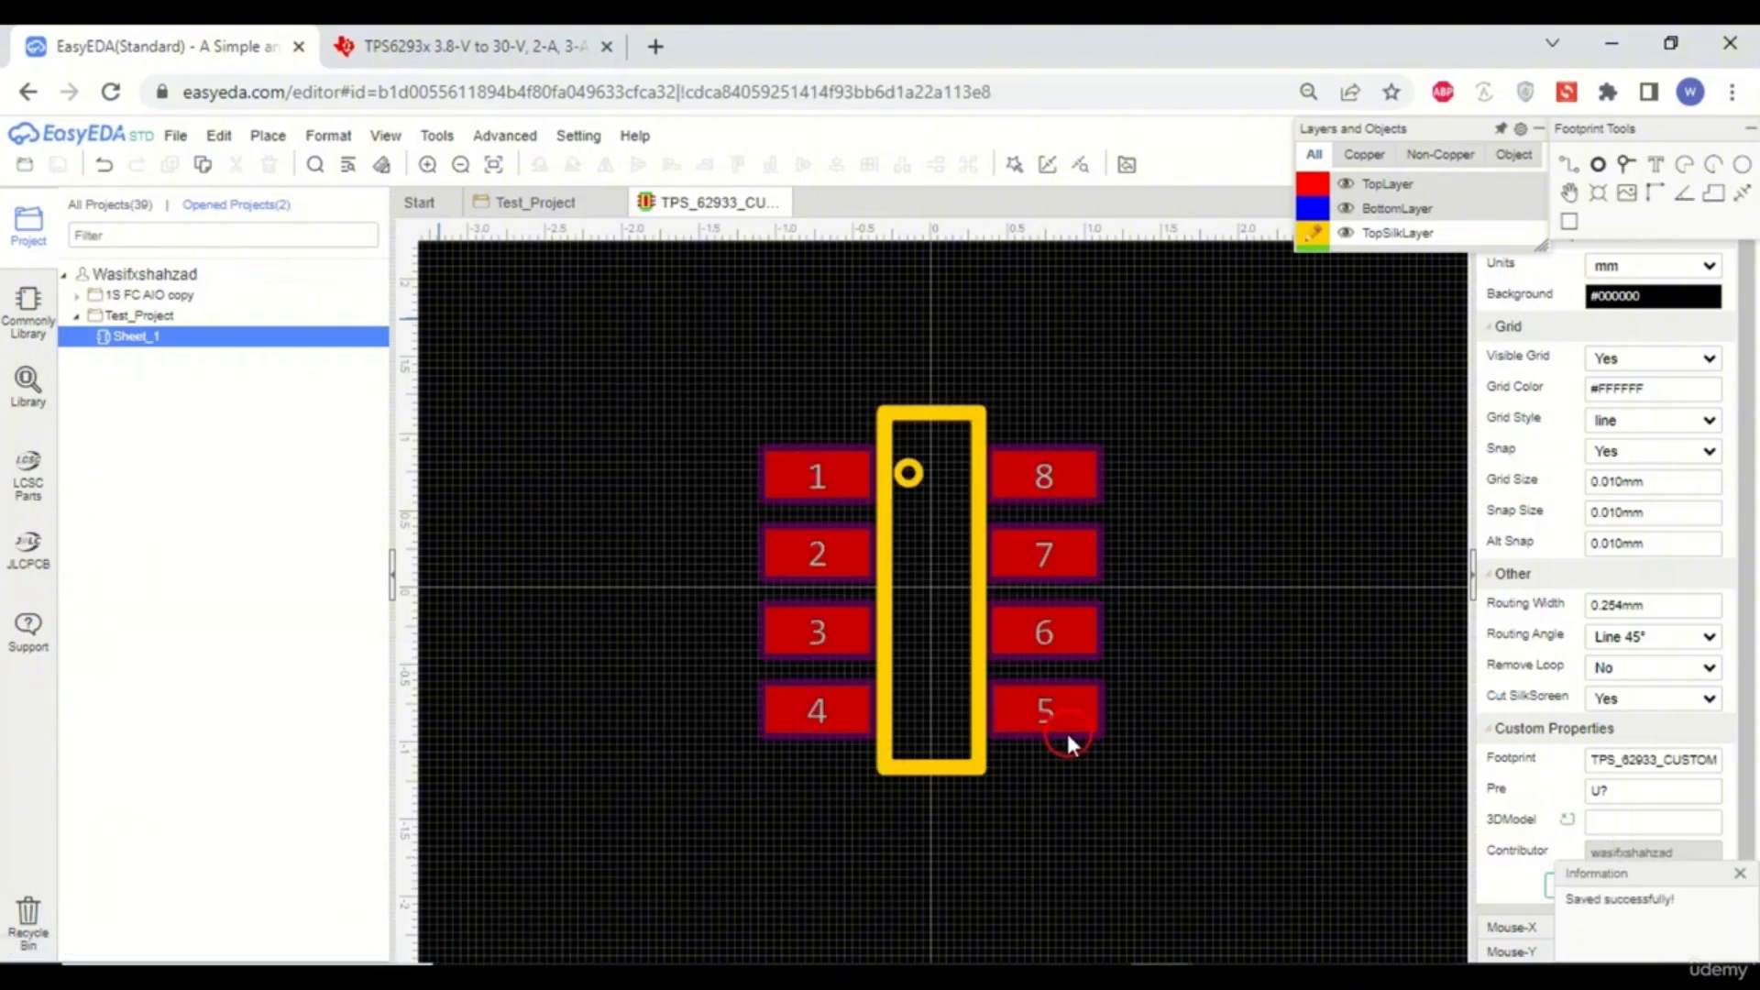
# - Open the Footprint Manager for the U3 TPS62933 regulator symbol in the project schematic
pyautogui.click(510, 206)
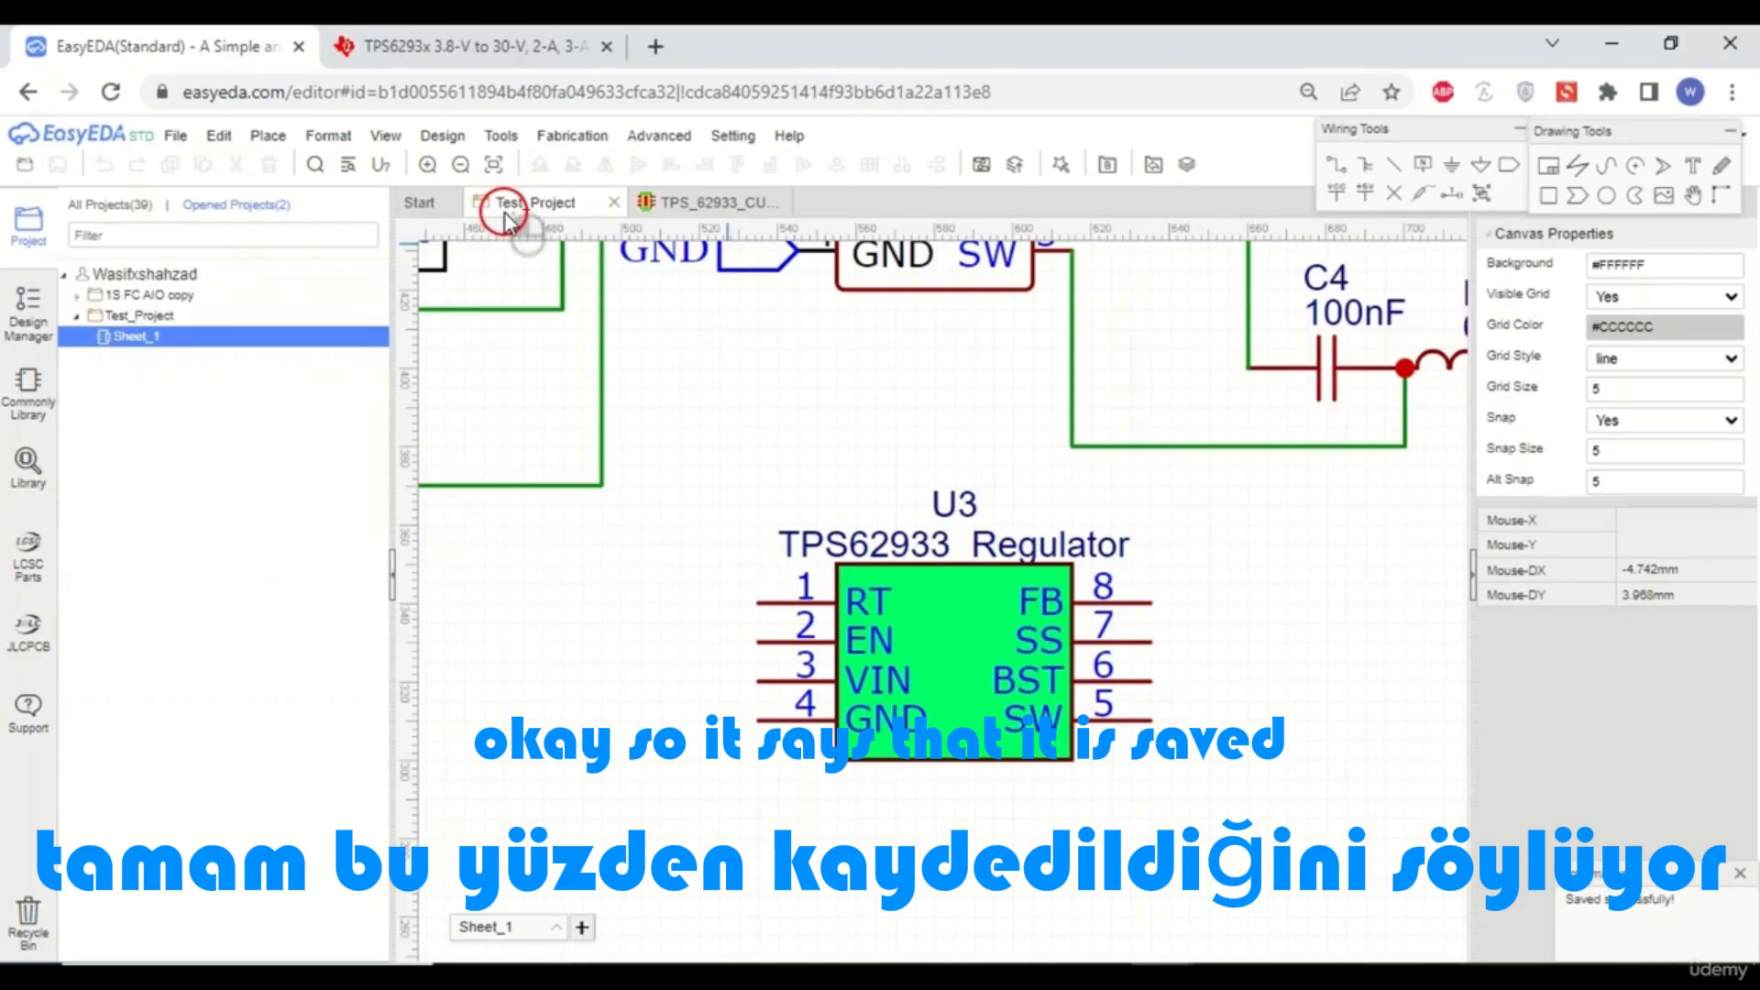
pyautogui.click(953, 619)
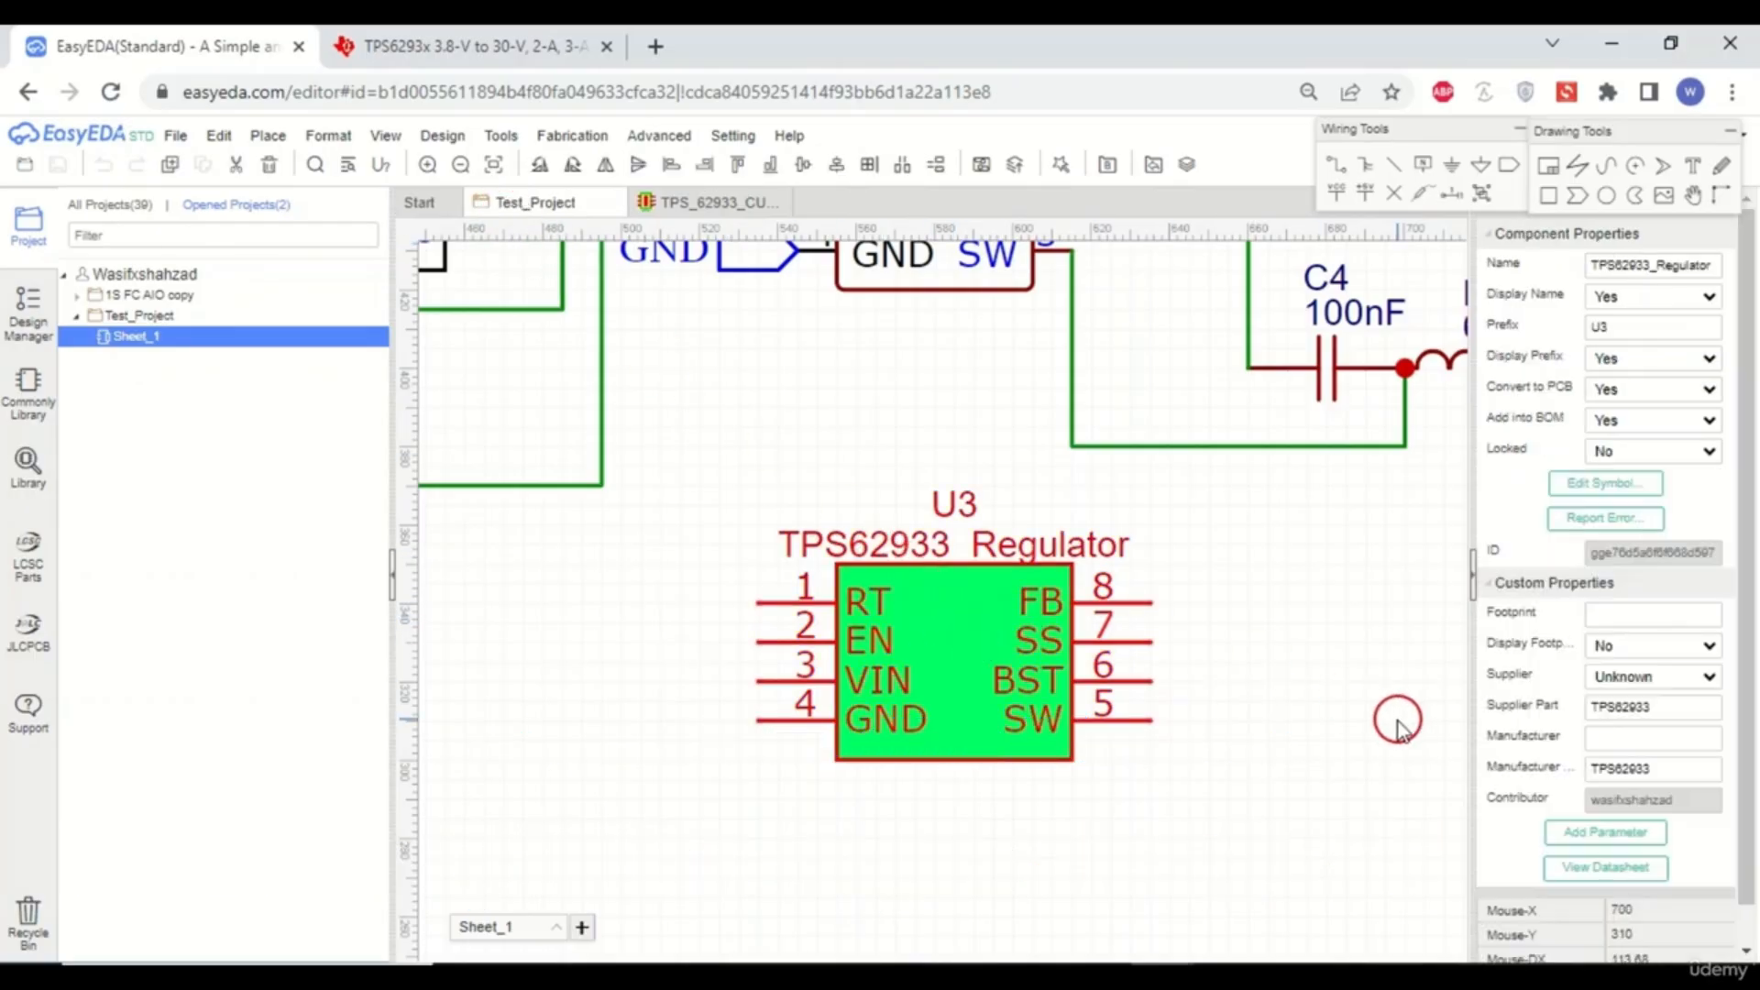
pyautogui.click(1271, 678)
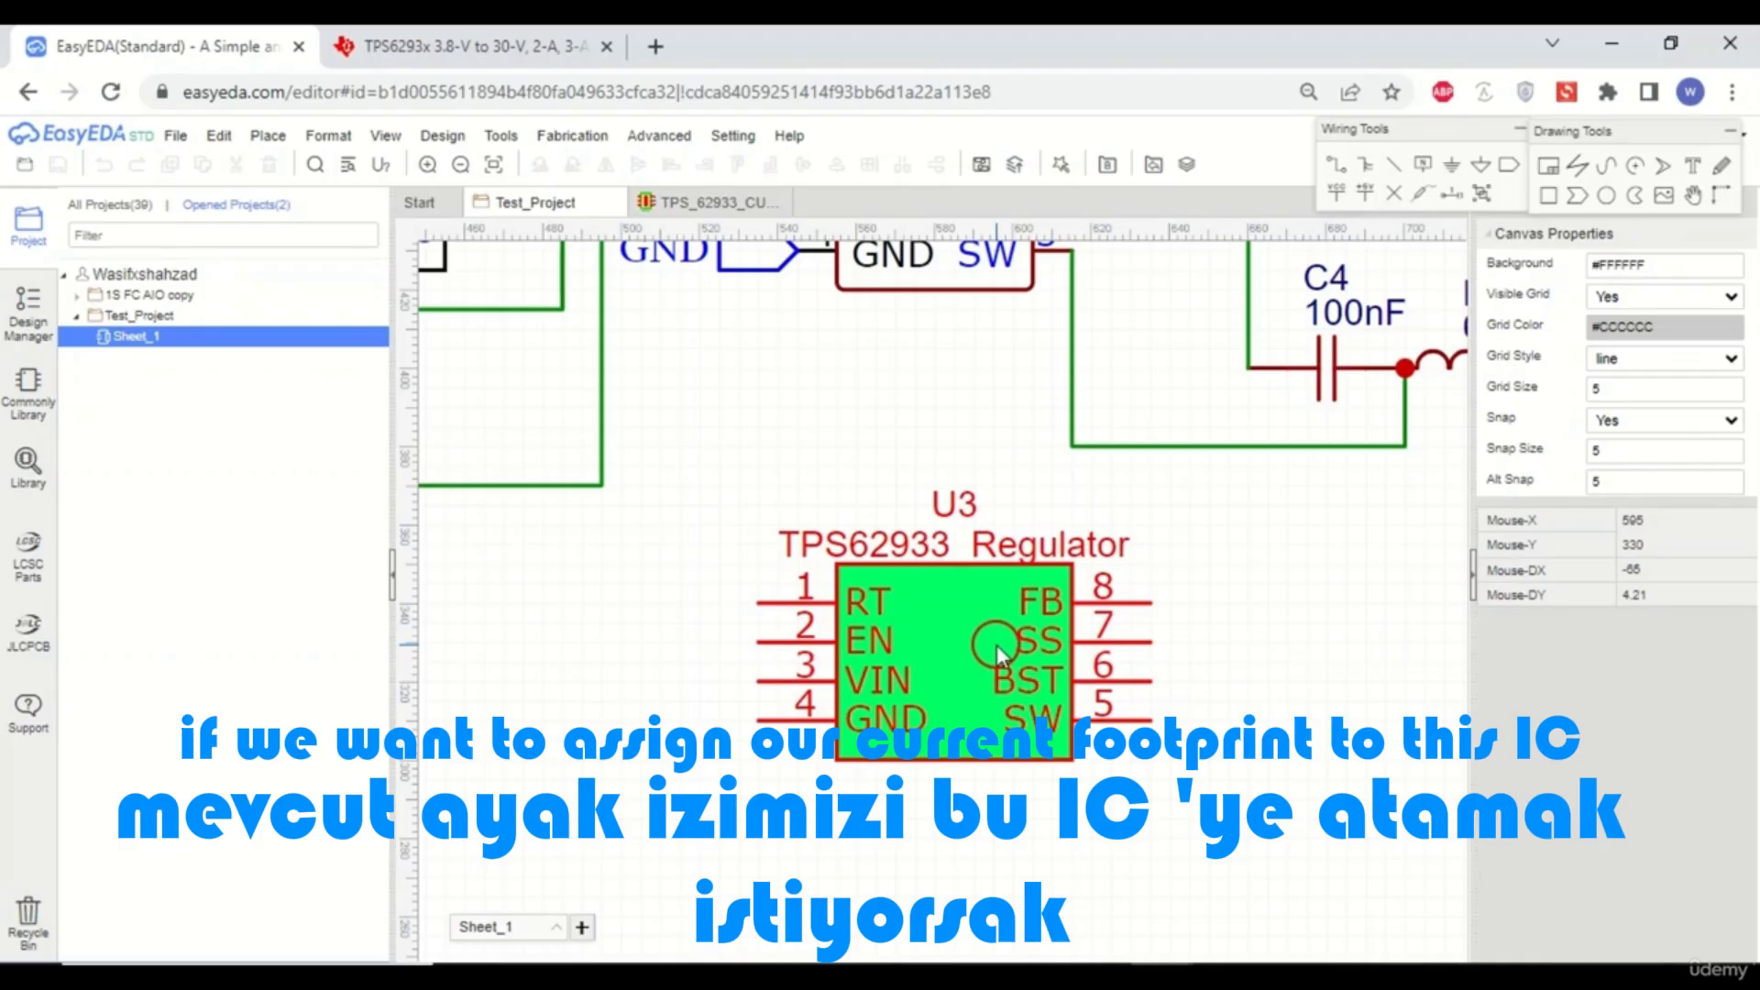
pyautogui.click(943, 637)
pyautogui.click(1266, 613)
pyautogui.click(972, 631)
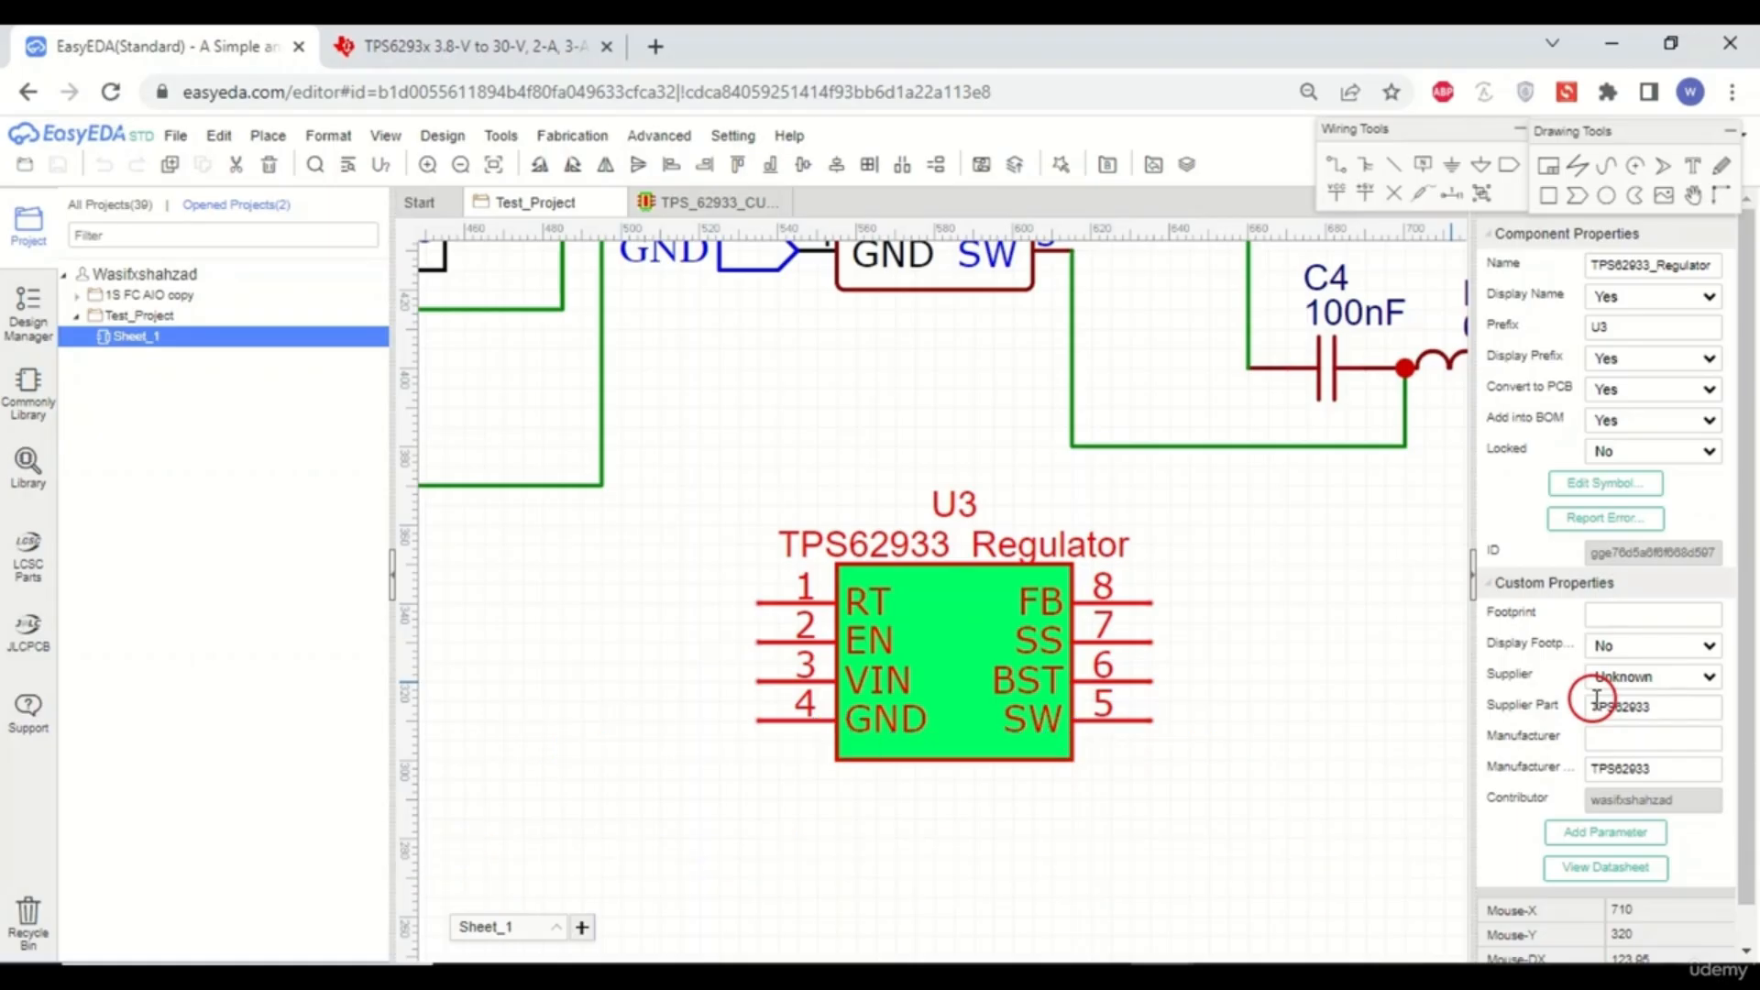
pyautogui.click(1628, 617)
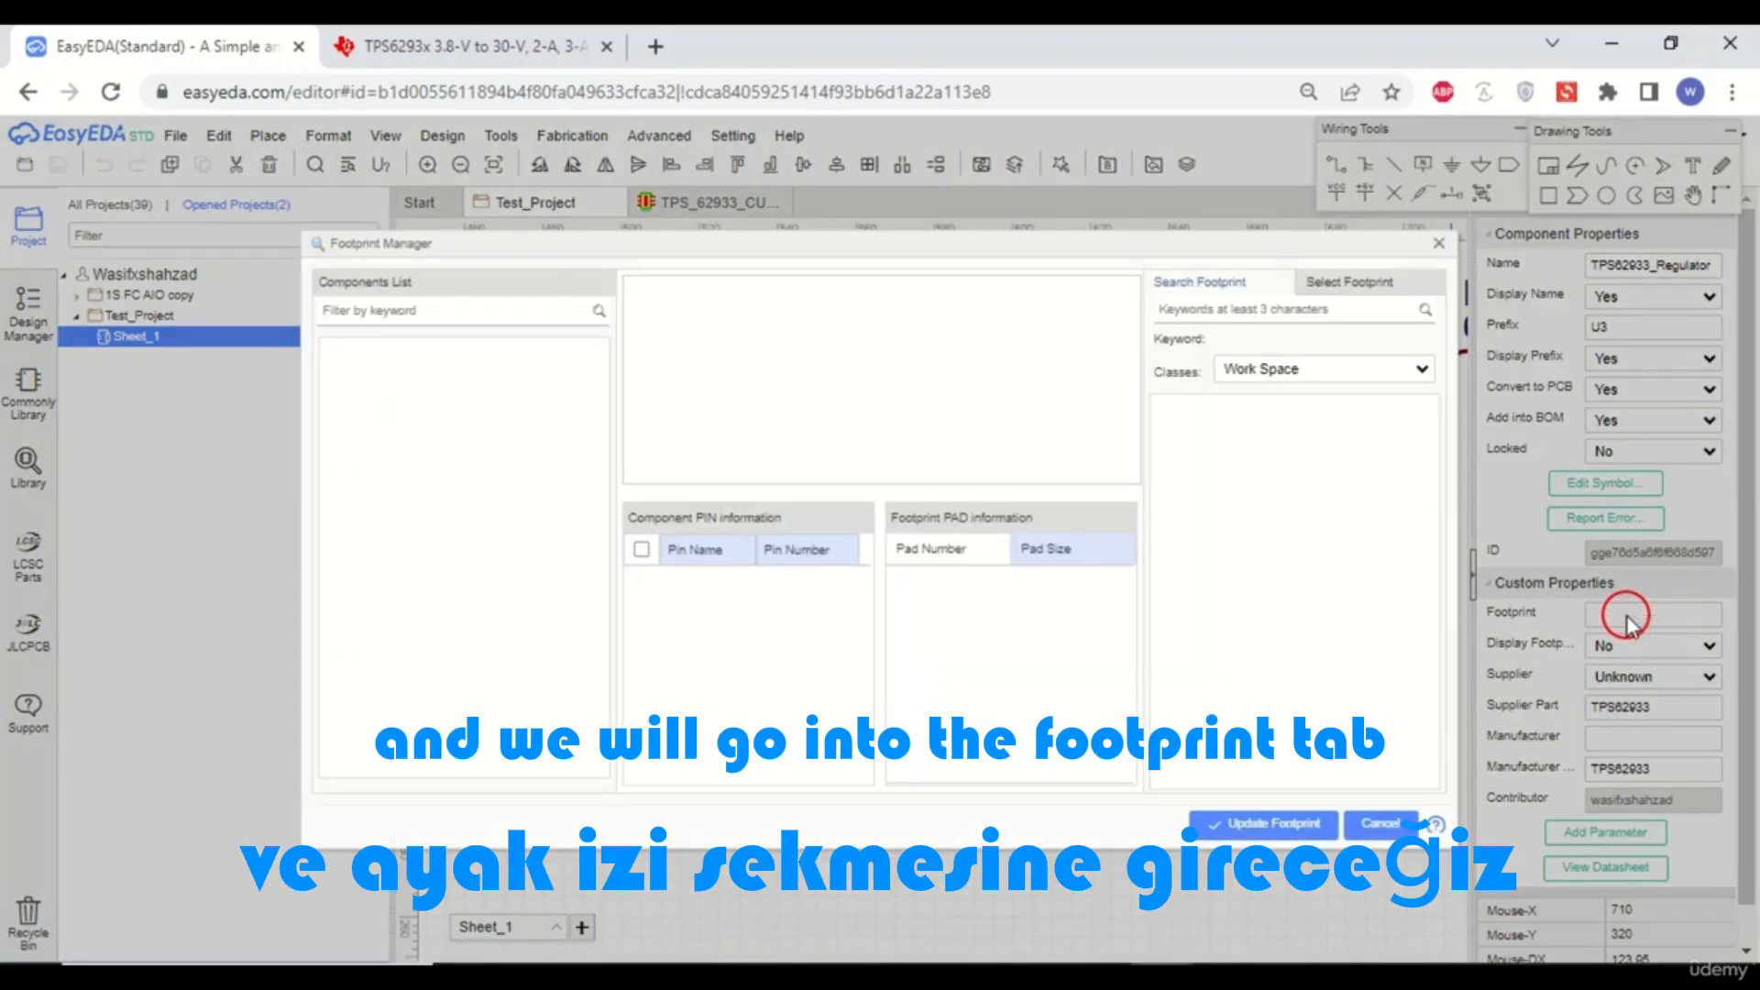
# - Search the Footprint Manager for footprints matching TPS62933
pyautogui.click(1190, 311)
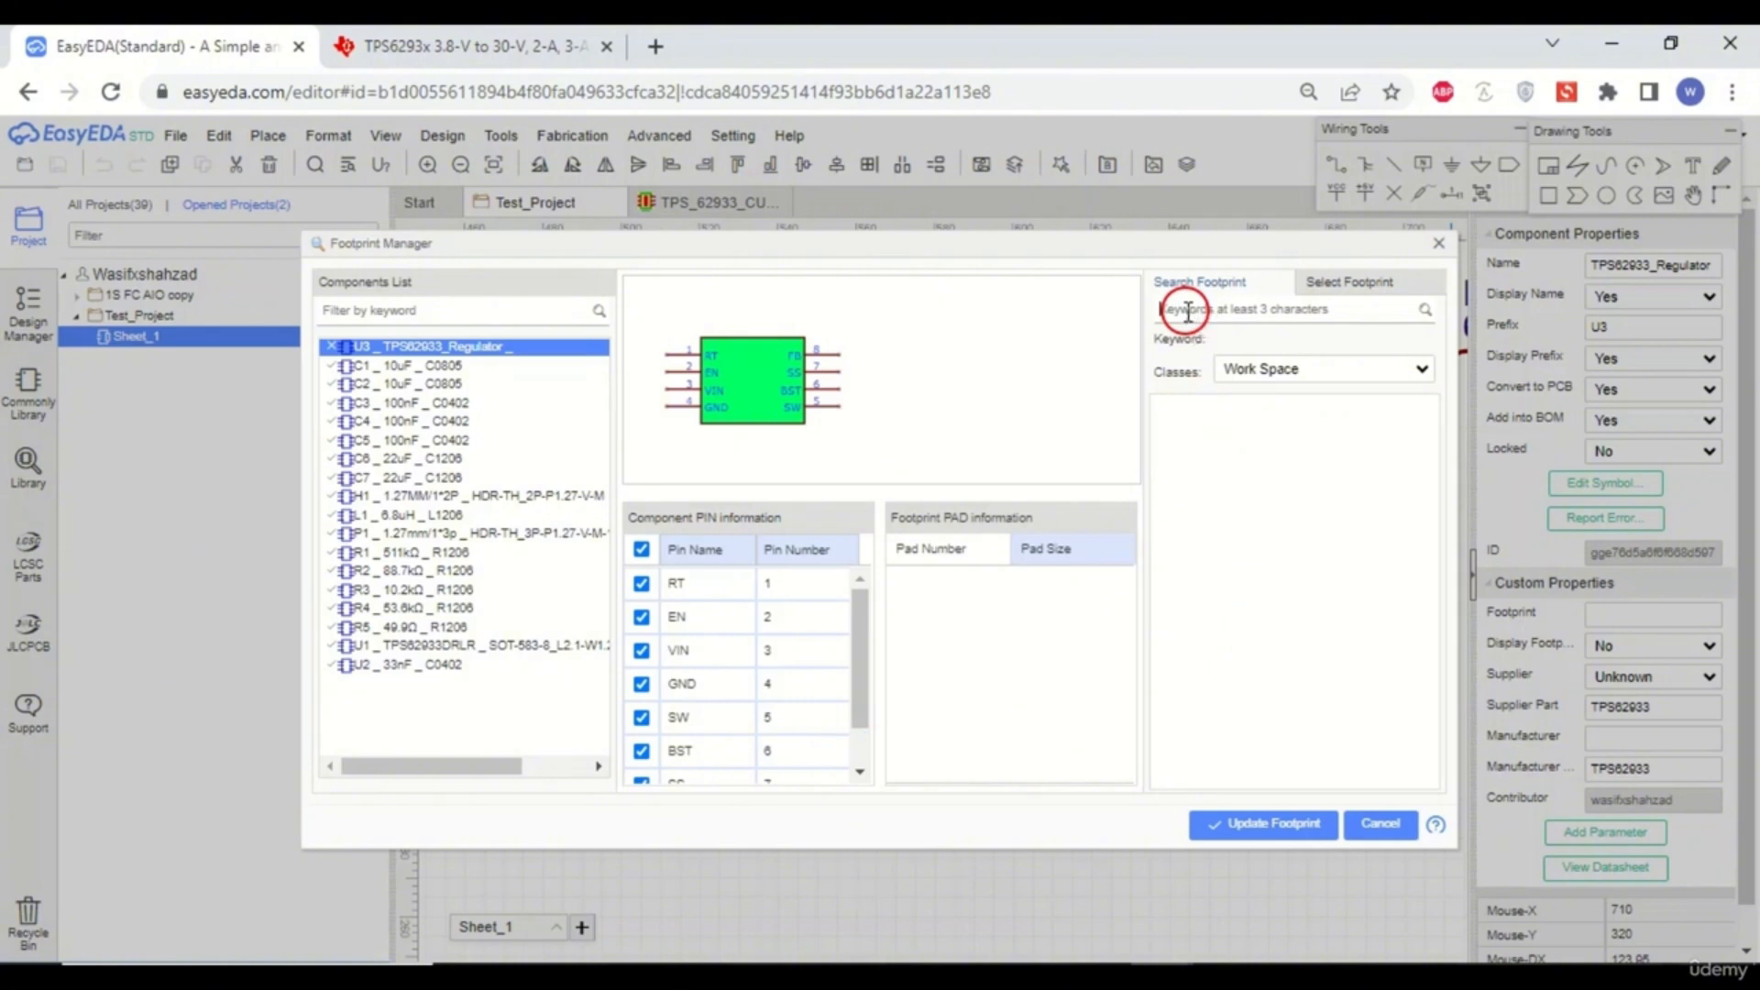
pyautogui.write('t')
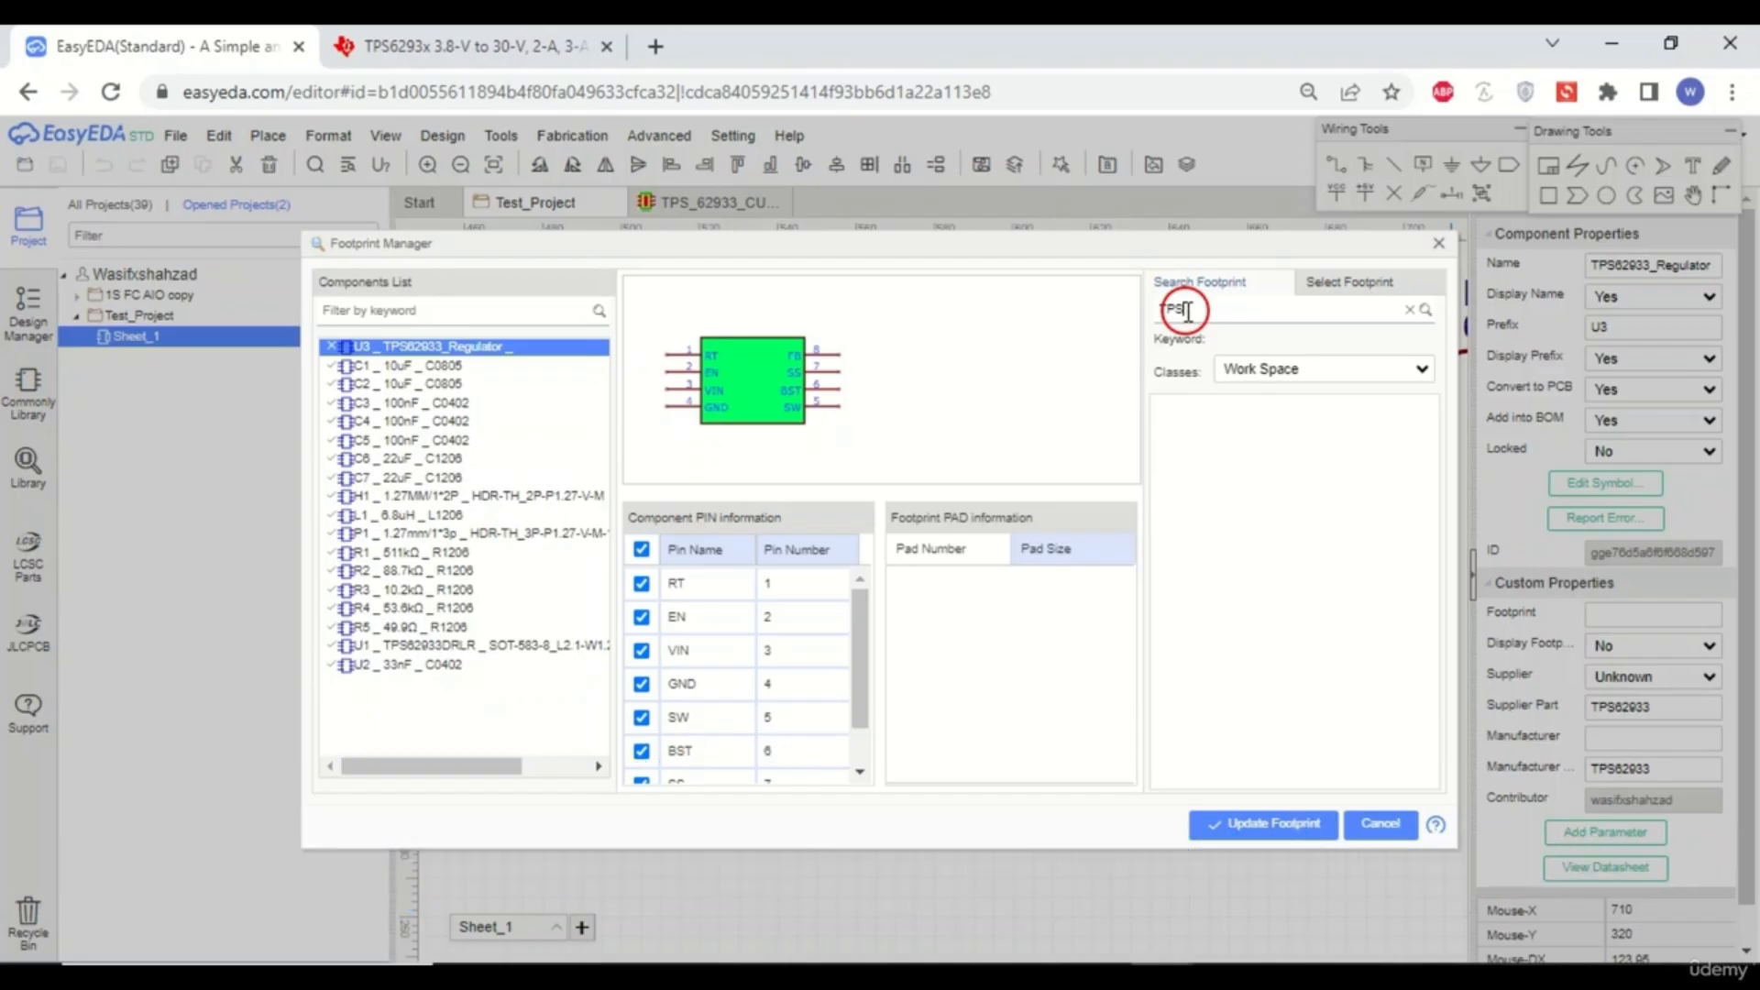
pyautogui.write('2933')
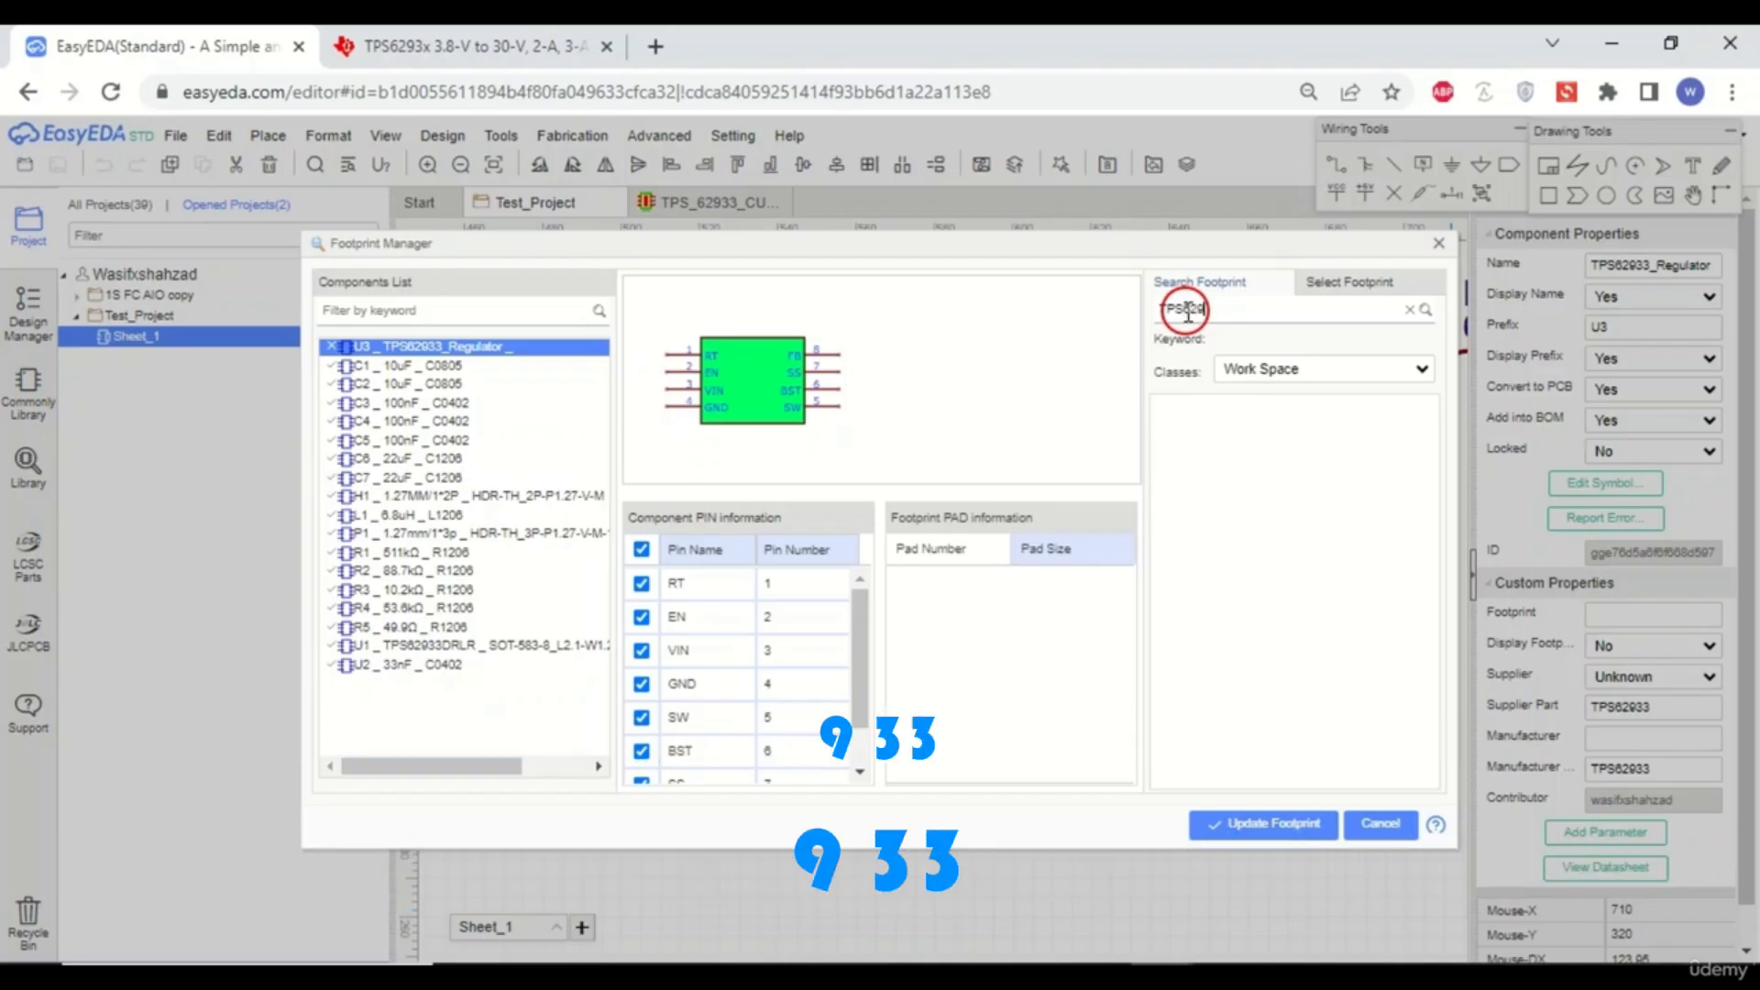
pyautogui.click(1424, 311)
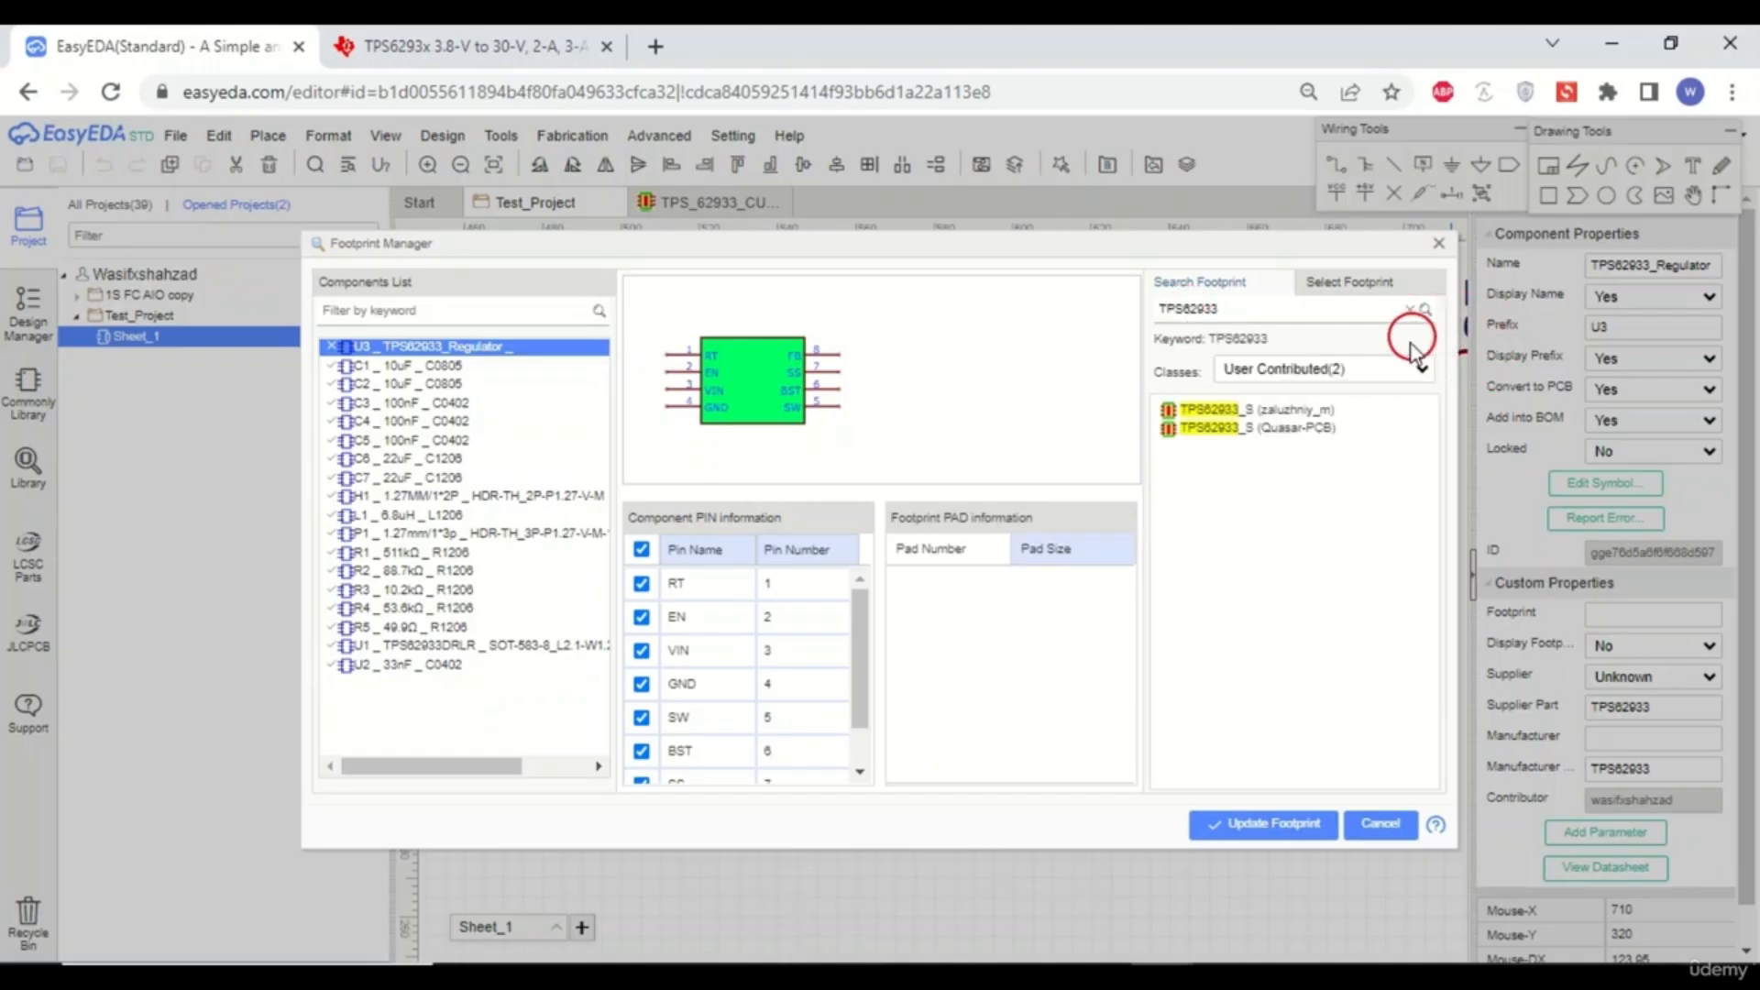
# - Preview the user-contributed TPS62933 footprint results and the class filter, then close the Footprint Manager
pyautogui.click(1328, 406)
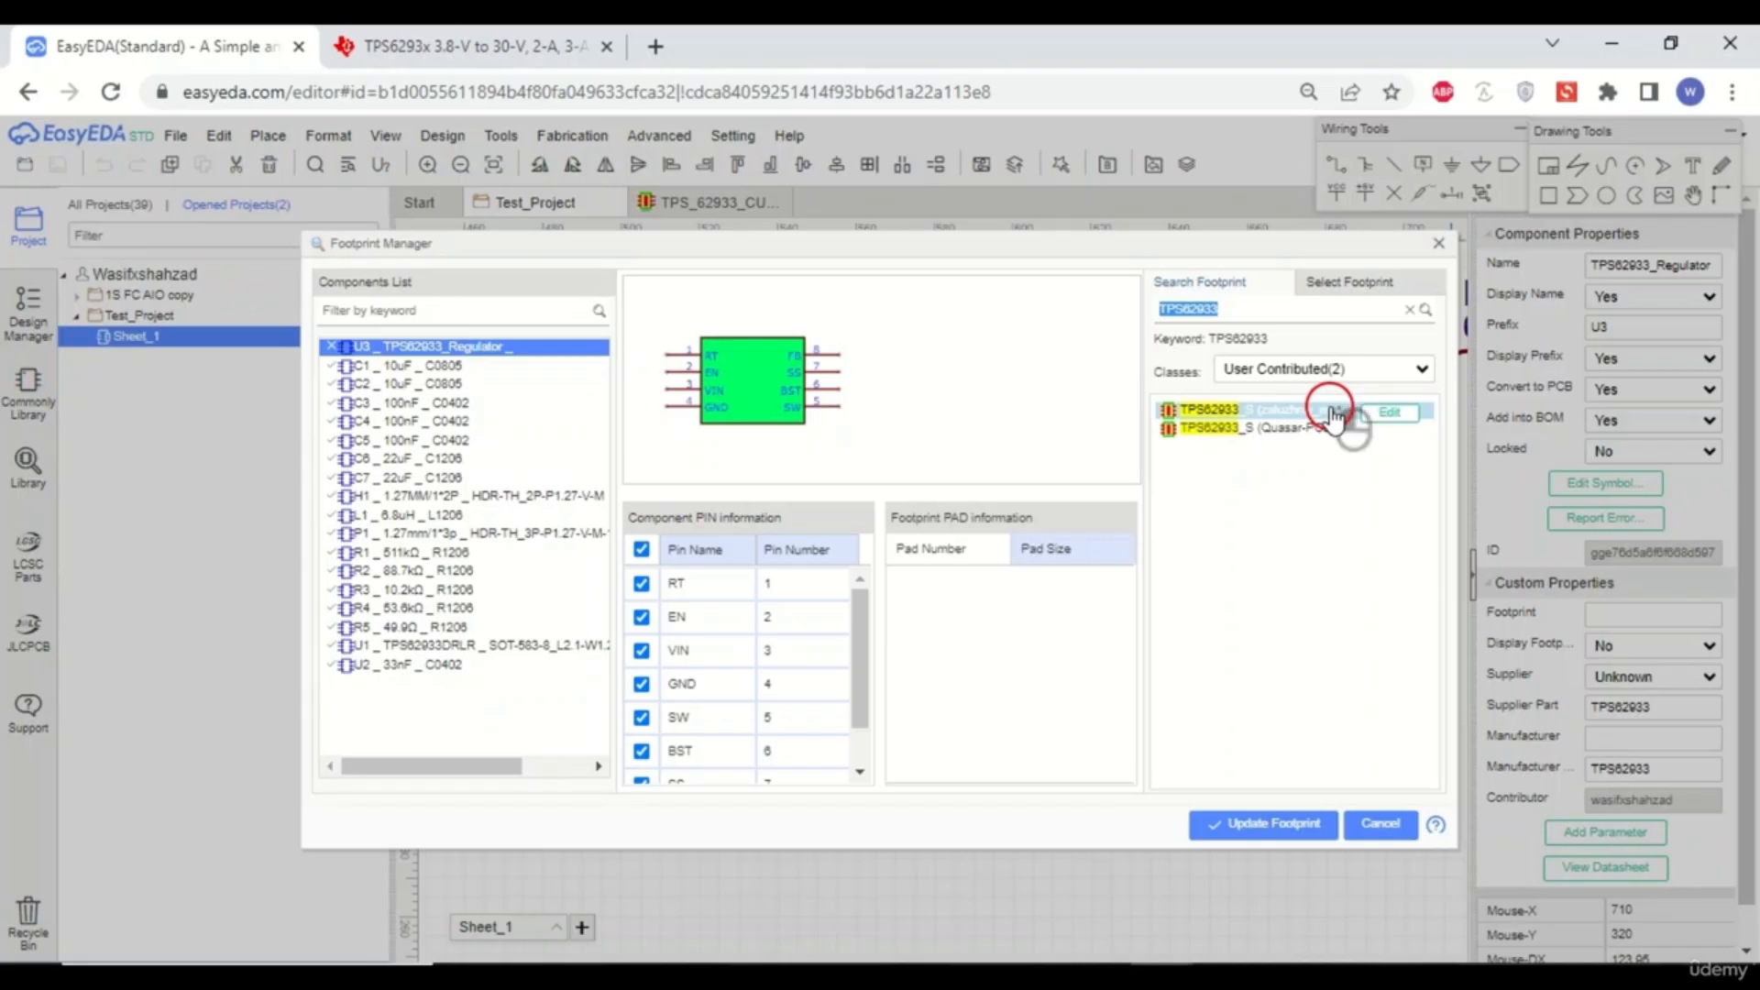
pyautogui.click(1422, 370)
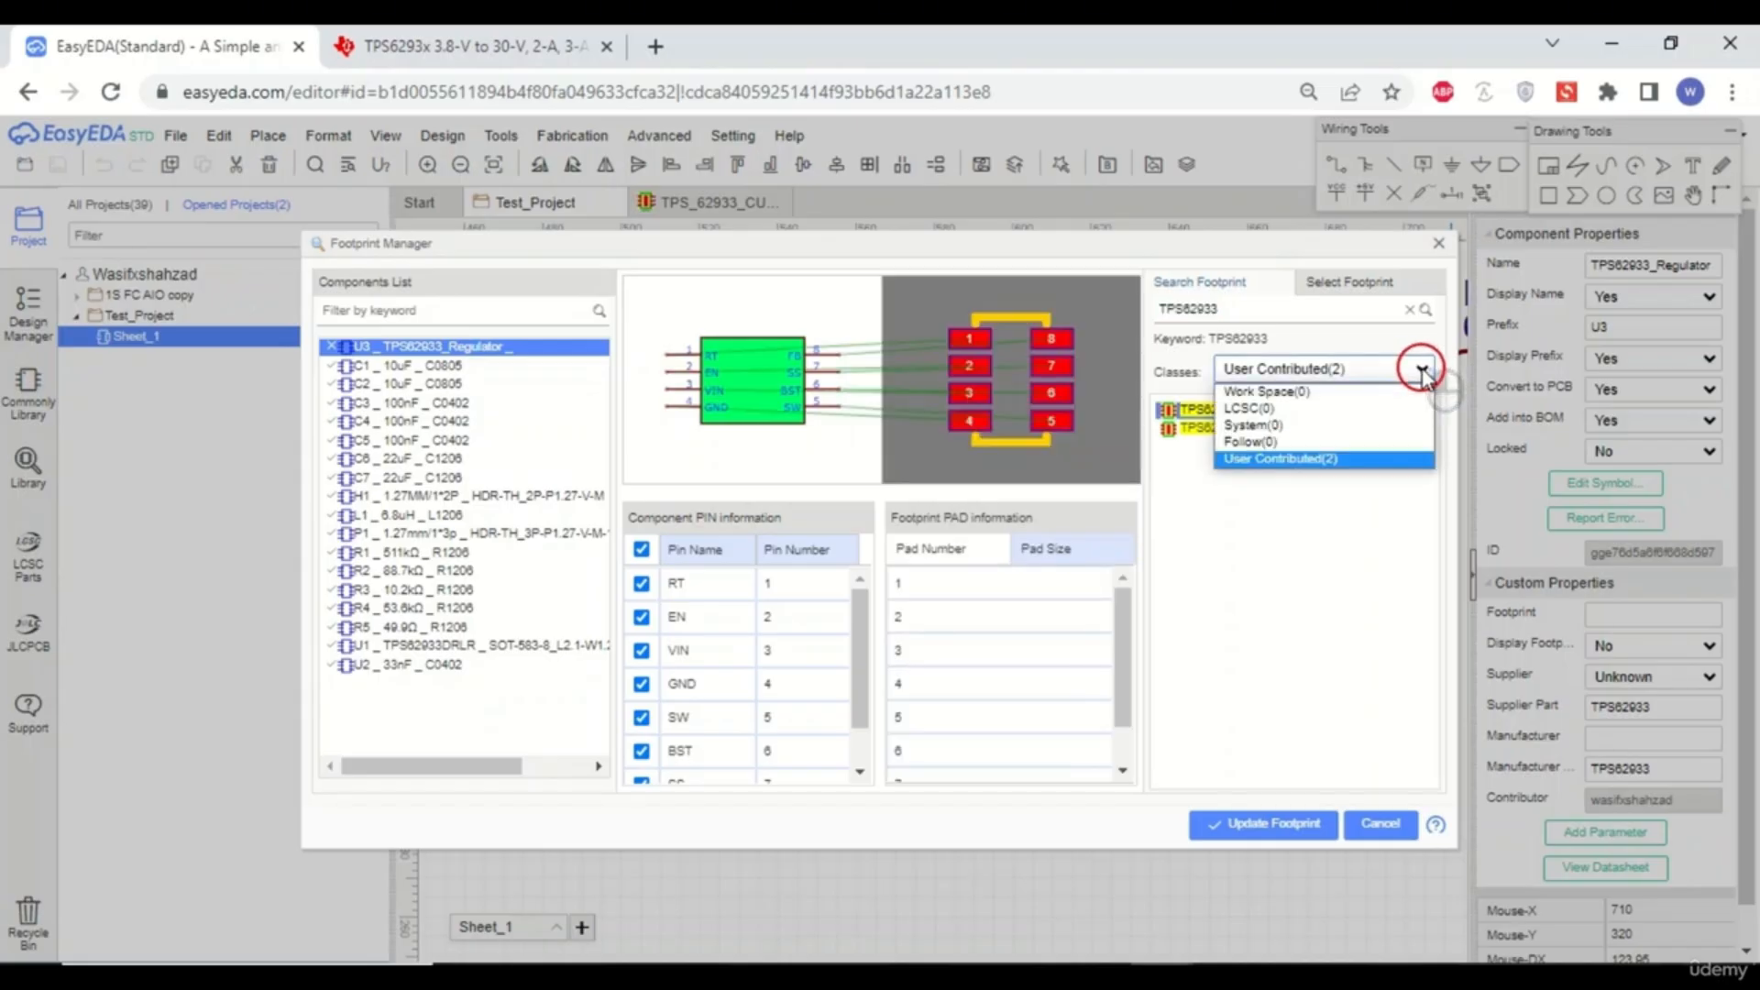
pyautogui.click(1422, 371)
pyautogui.click(1259, 439)
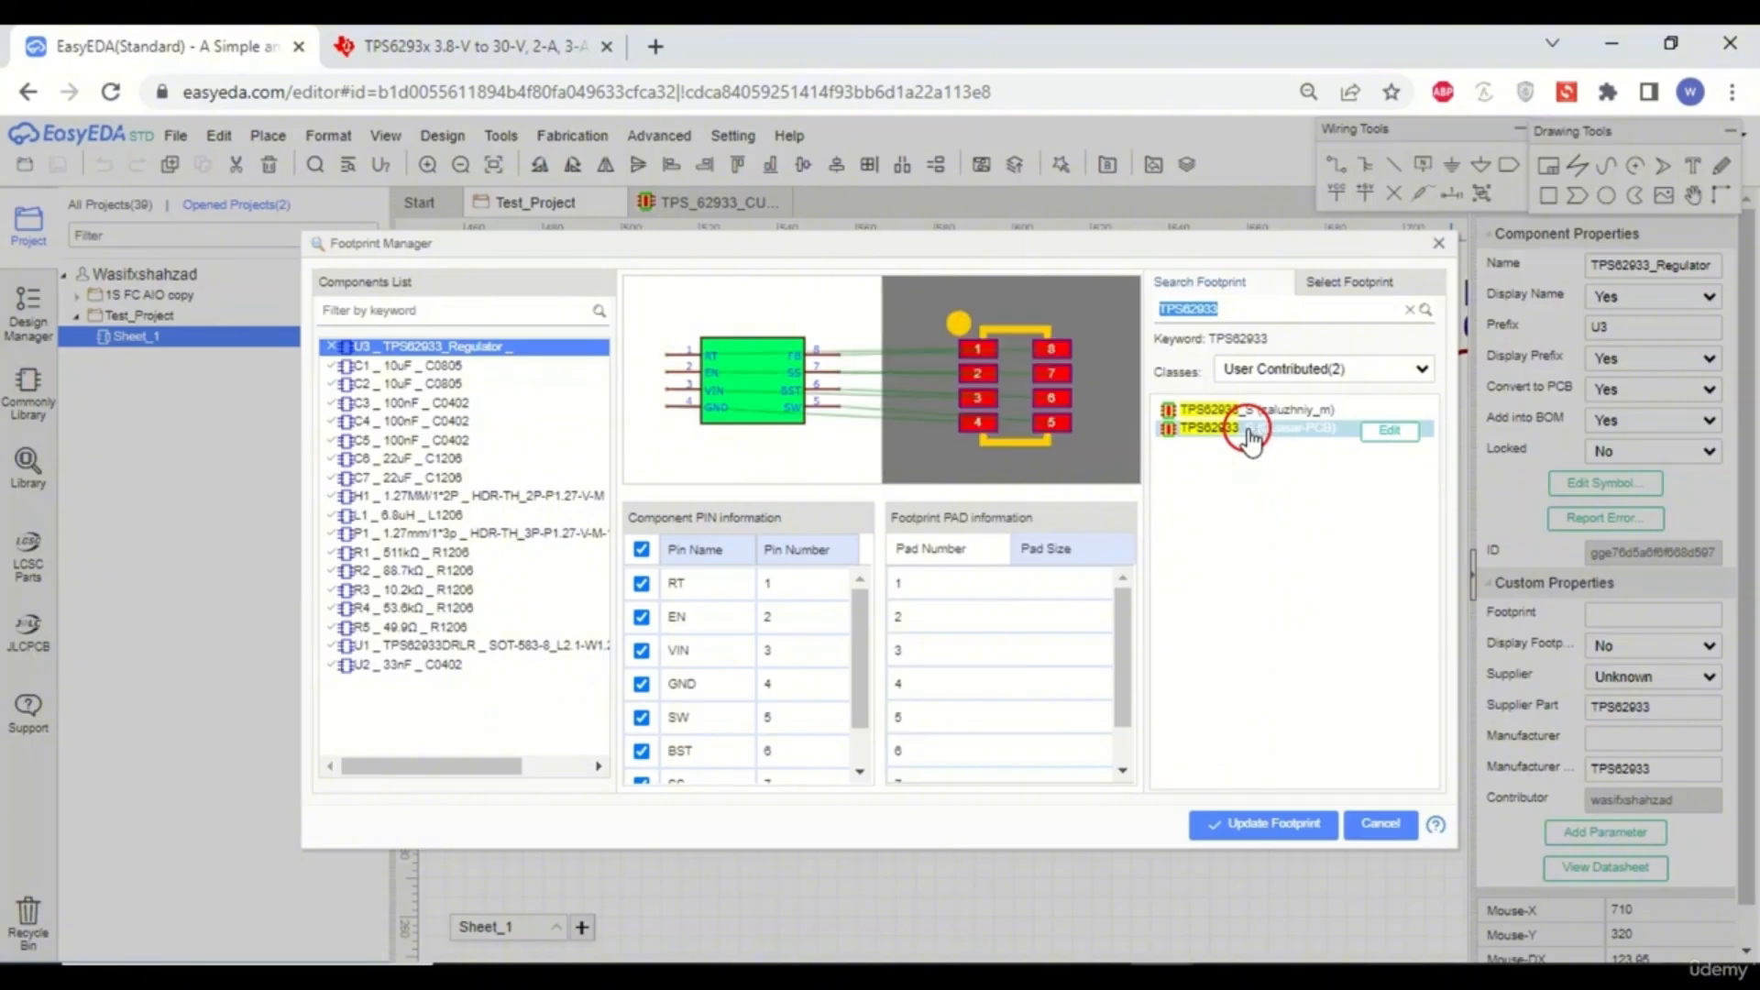
pyautogui.click(1249, 413)
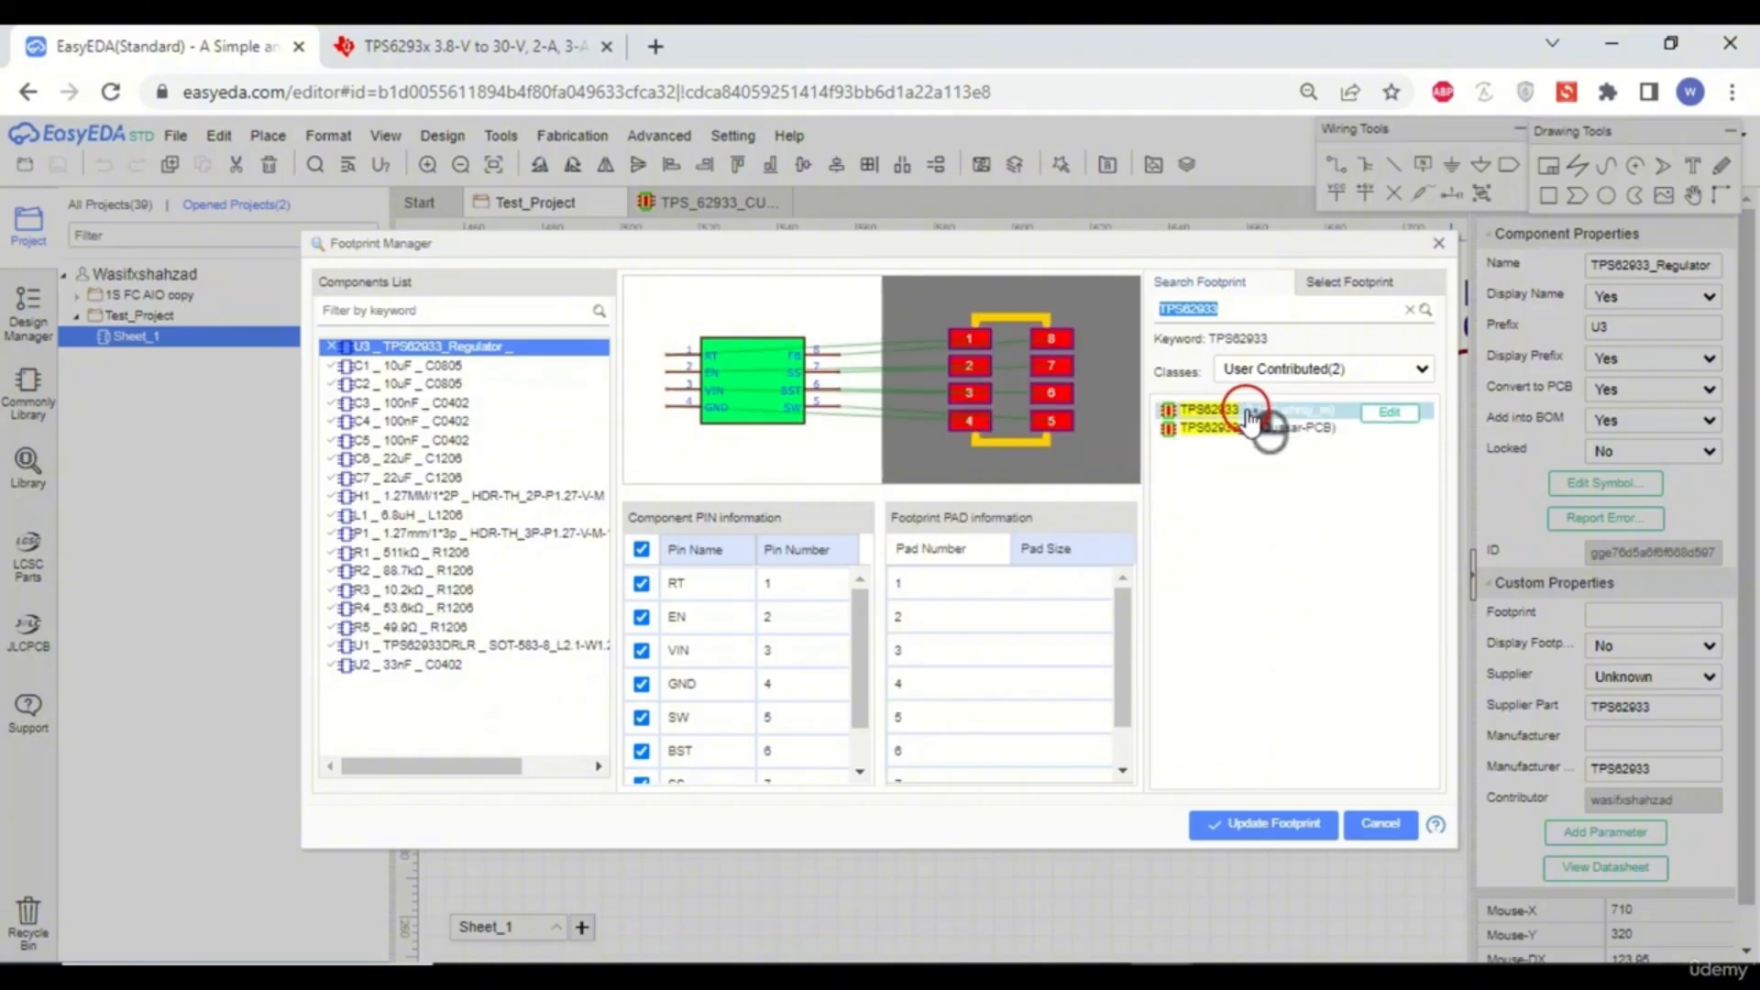
pyautogui.click(1265, 427)
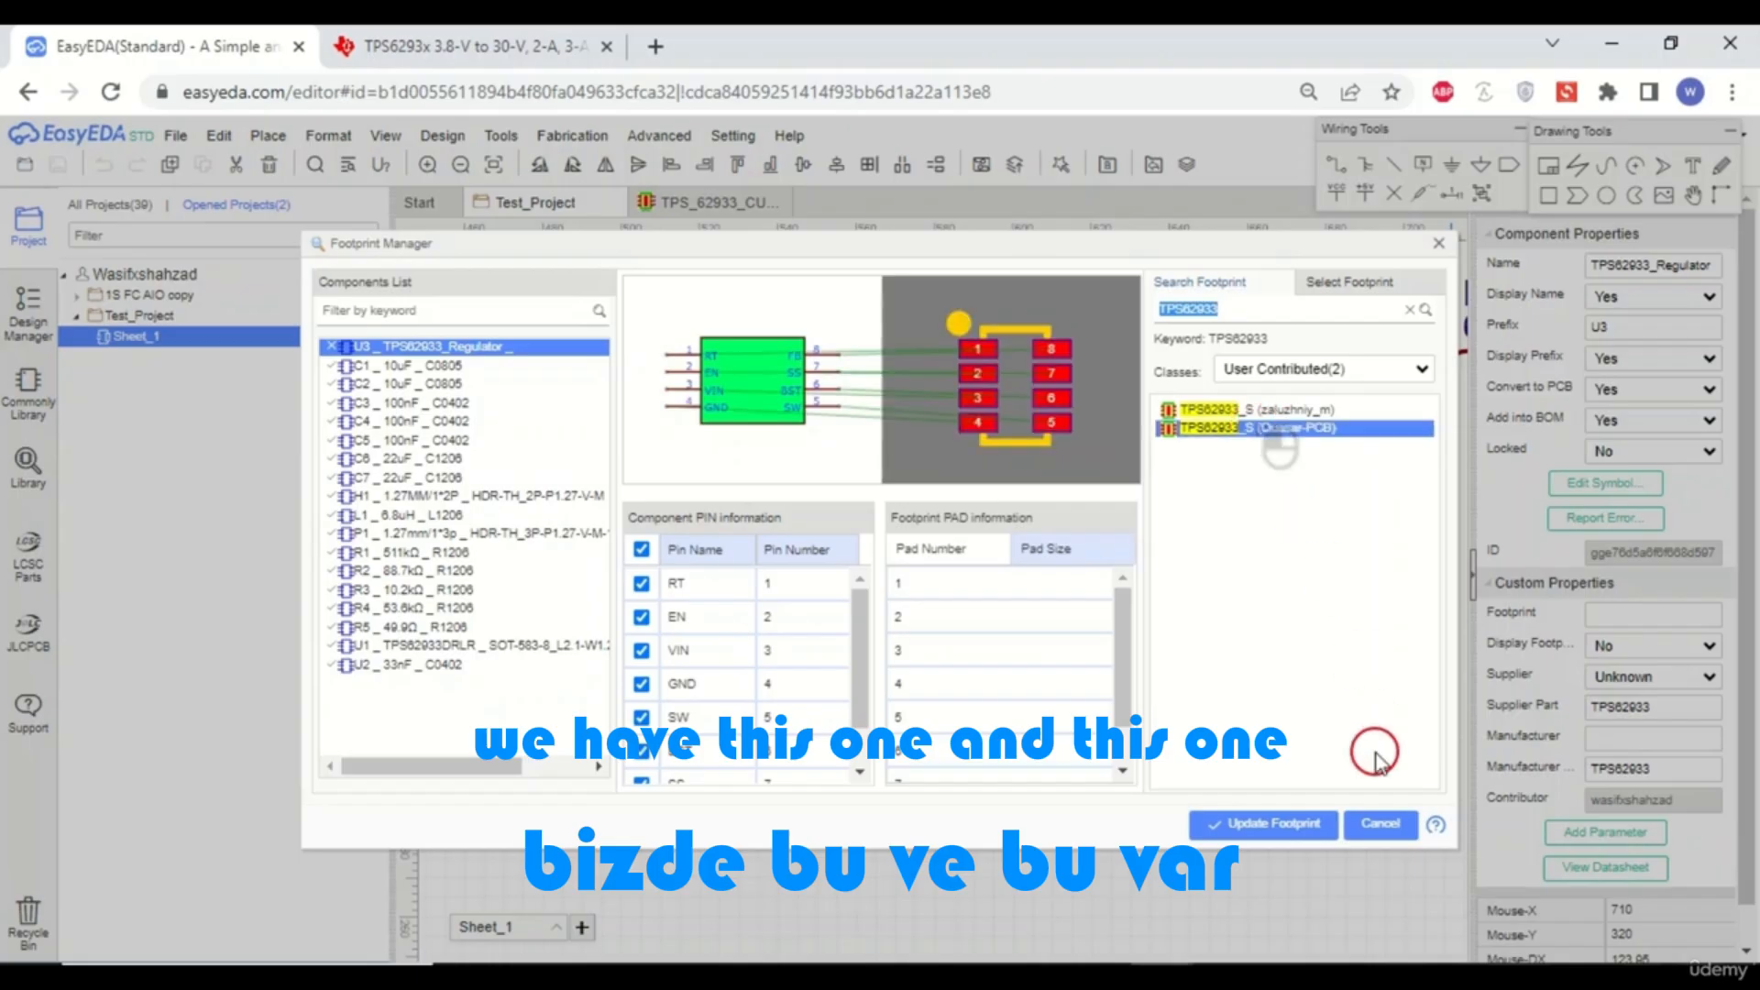
pyautogui.click(1382, 827)
# - Switch between the footprint and schematic tabs and open the library to check for the custom footprint
pyautogui.scroll(-5, 1219, 703)
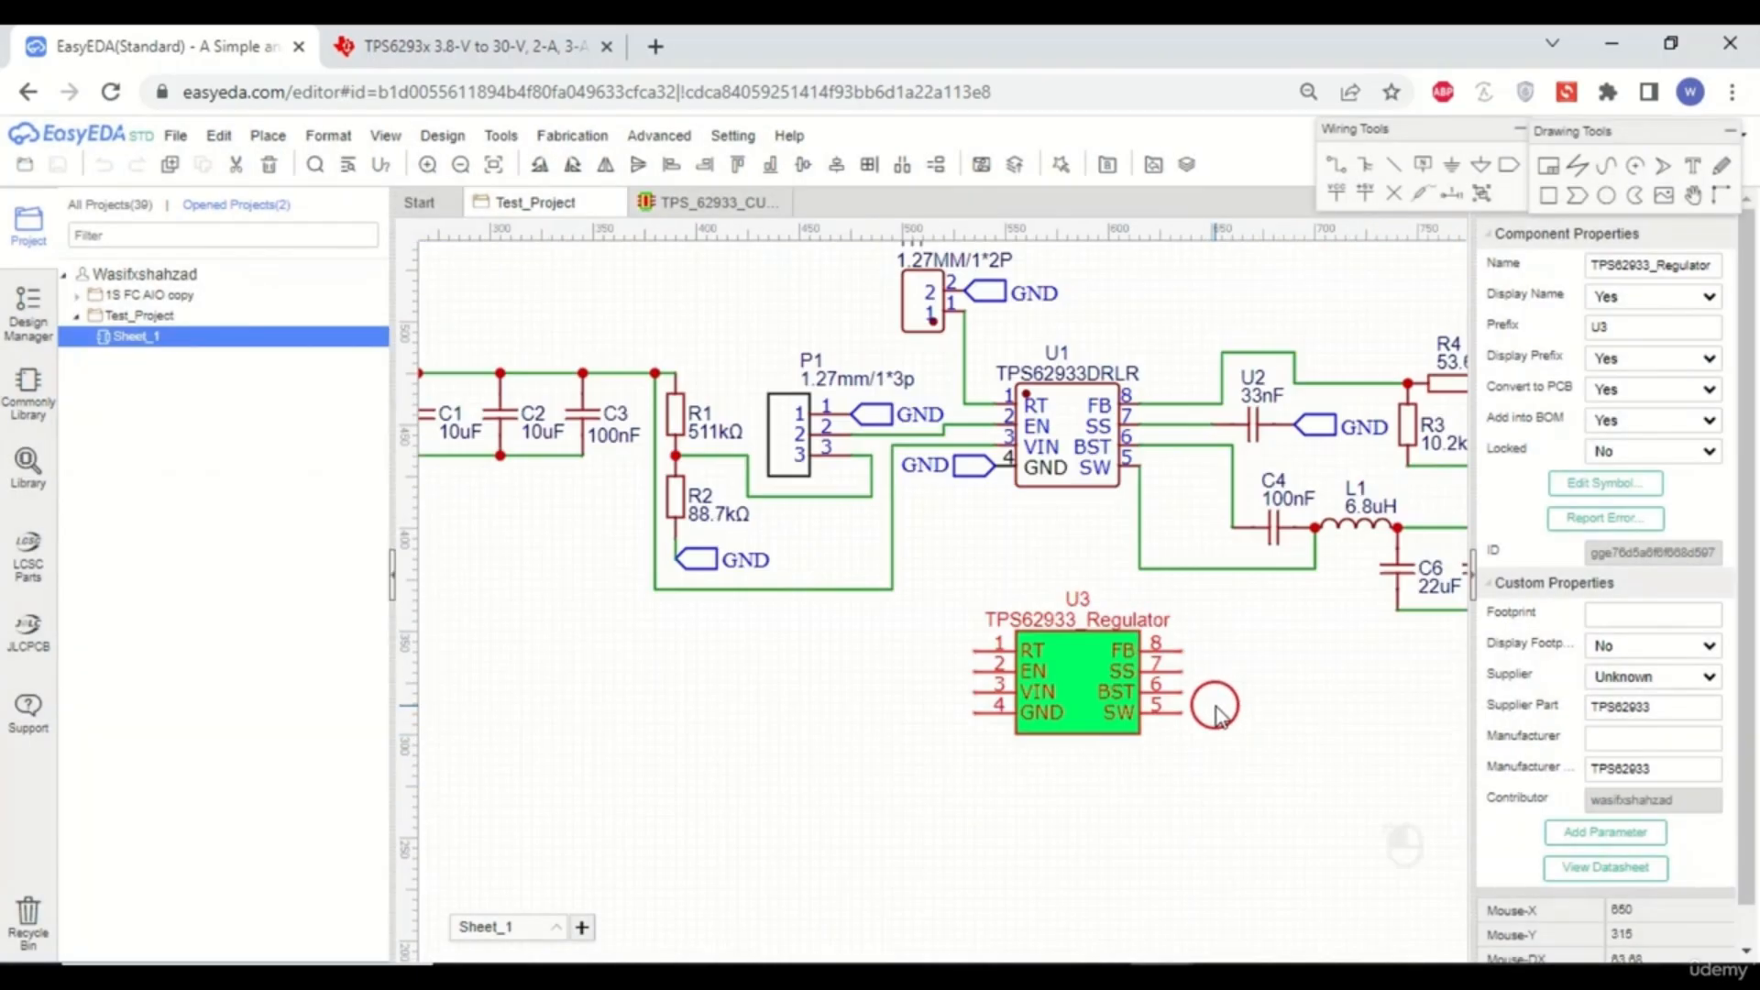
pyautogui.click(931, 711)
pyautogui.click(713, 201)
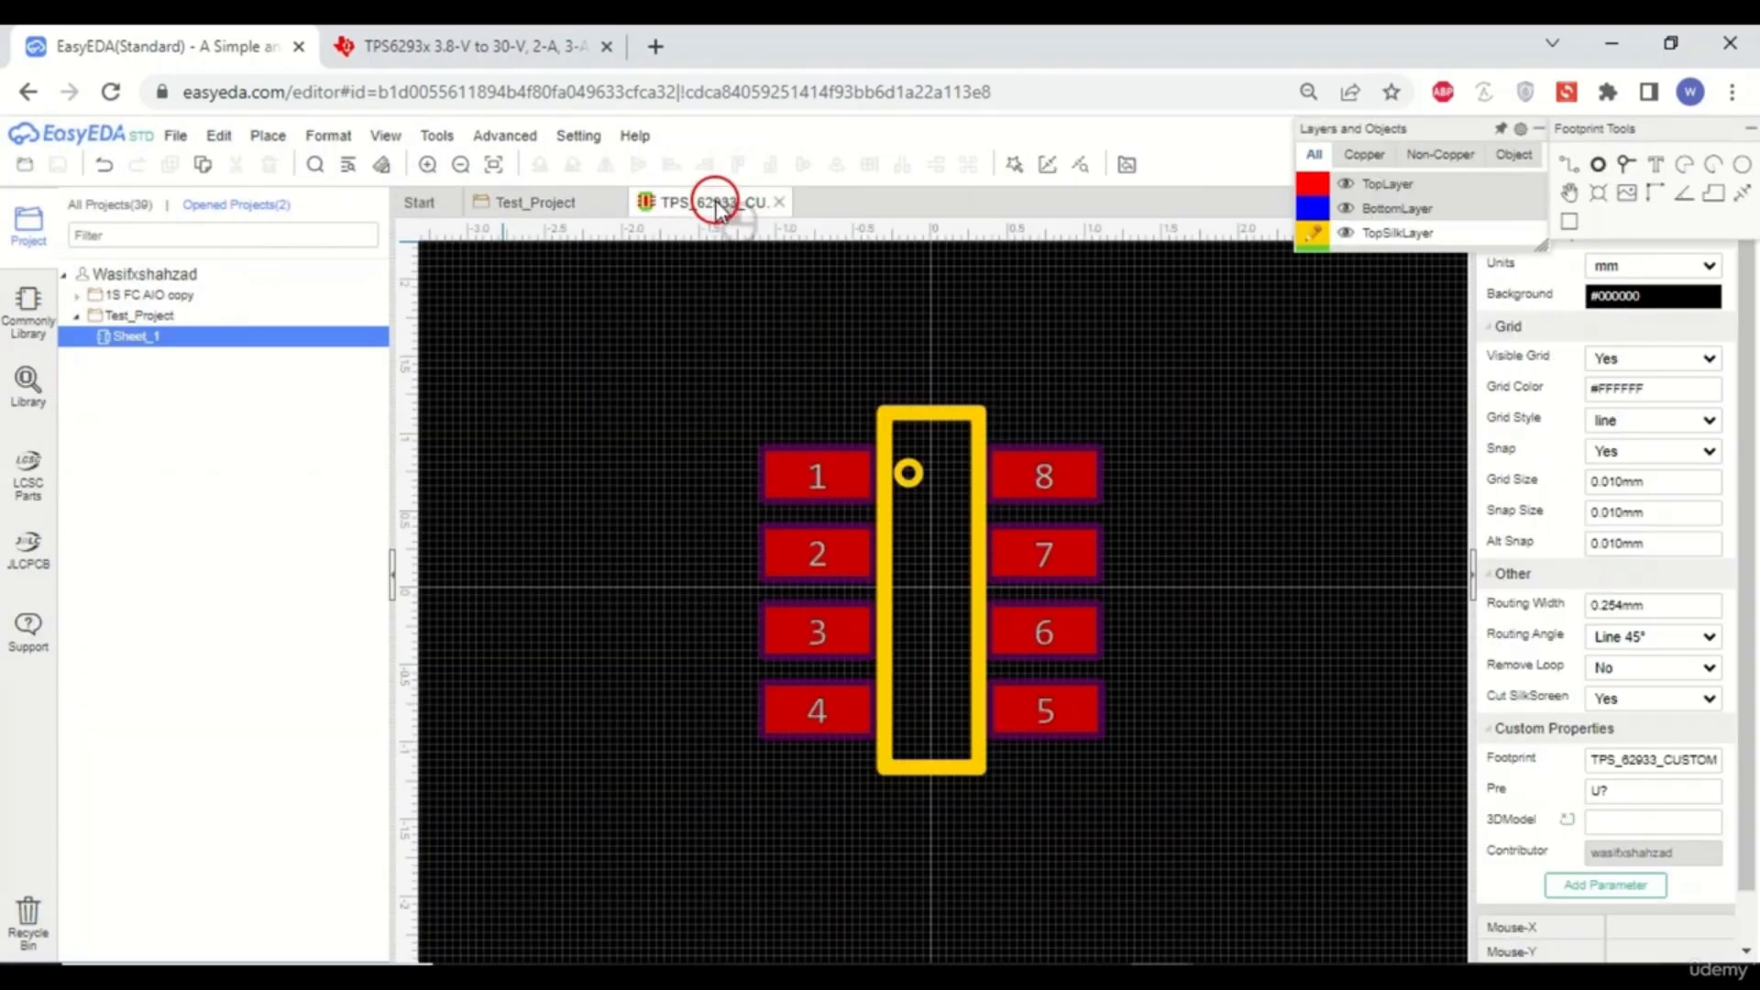
pyautogui.click(539, 206)
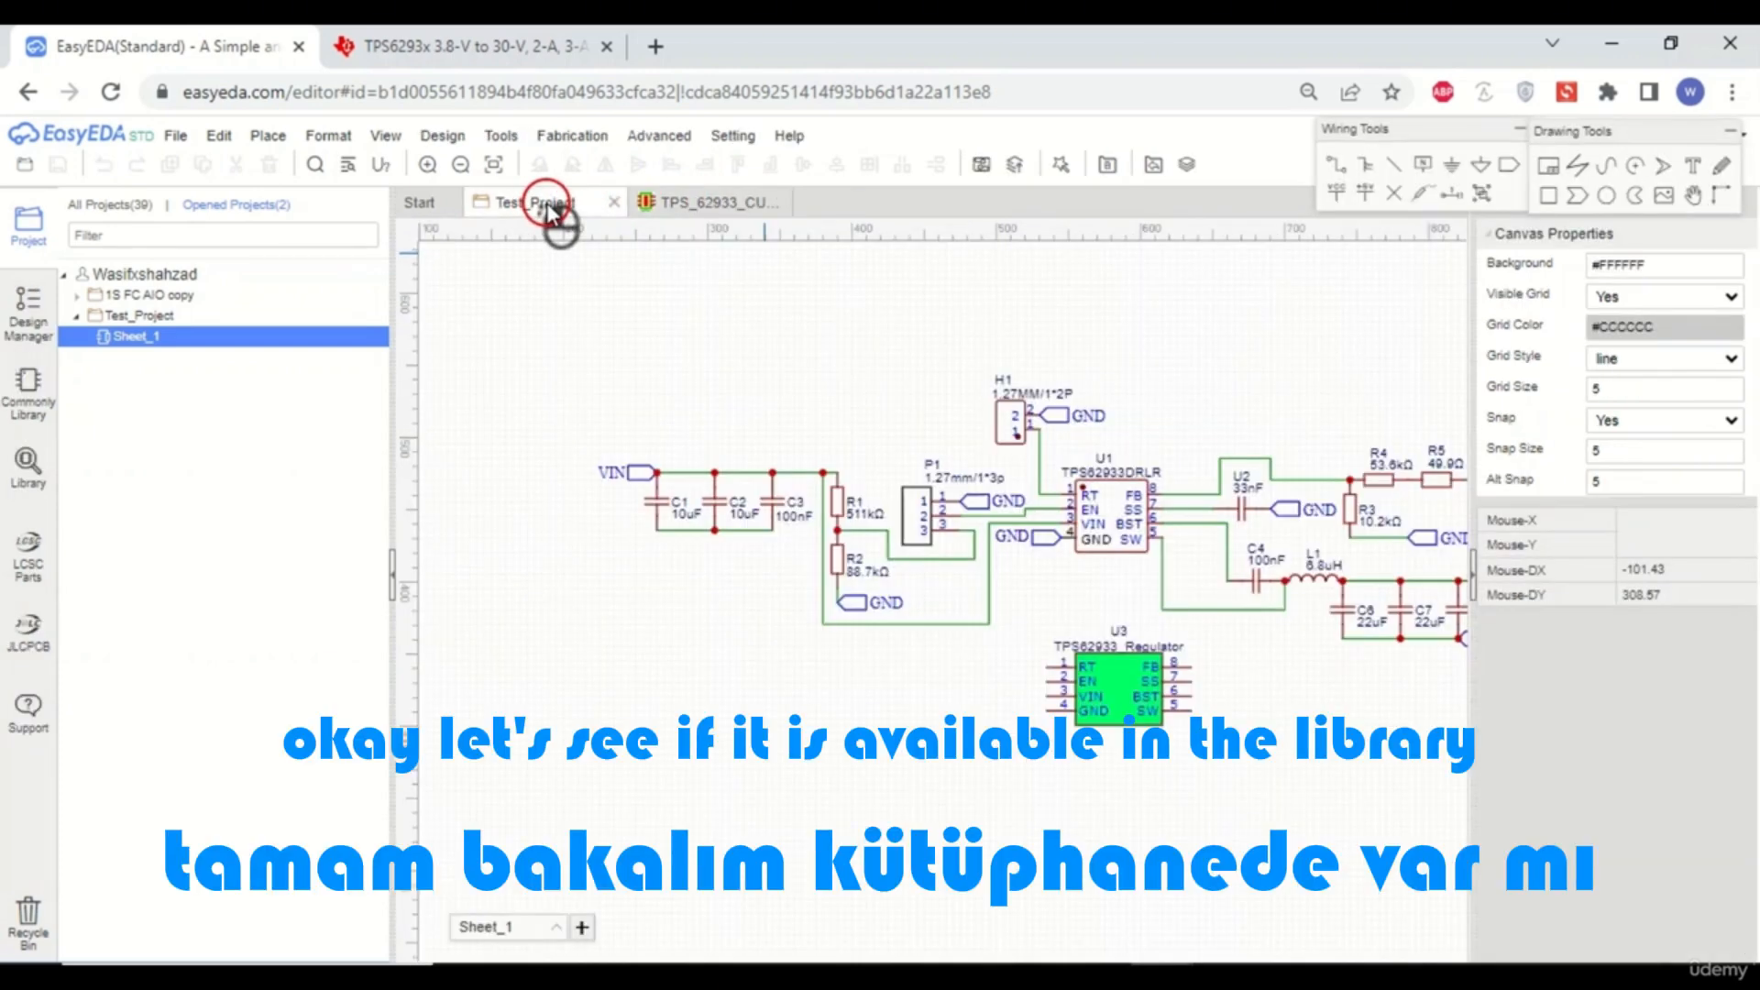
pyautogui.click(33, 481)
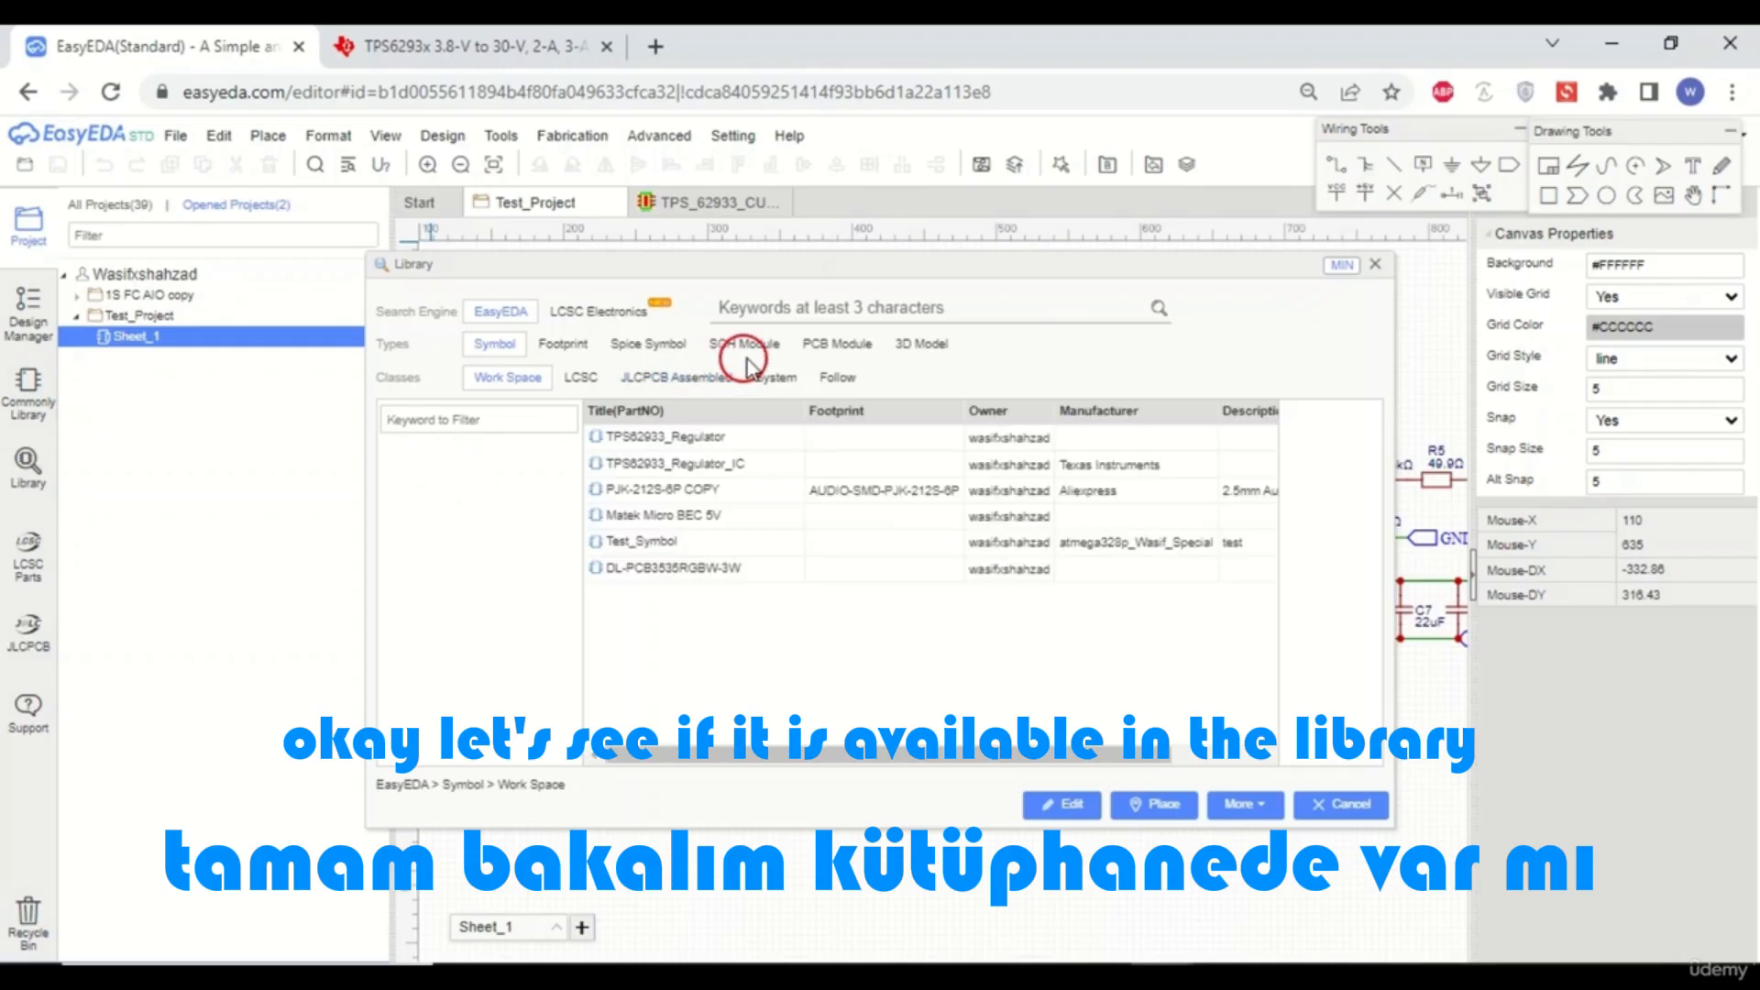
pyautogui.click(1312, 803)
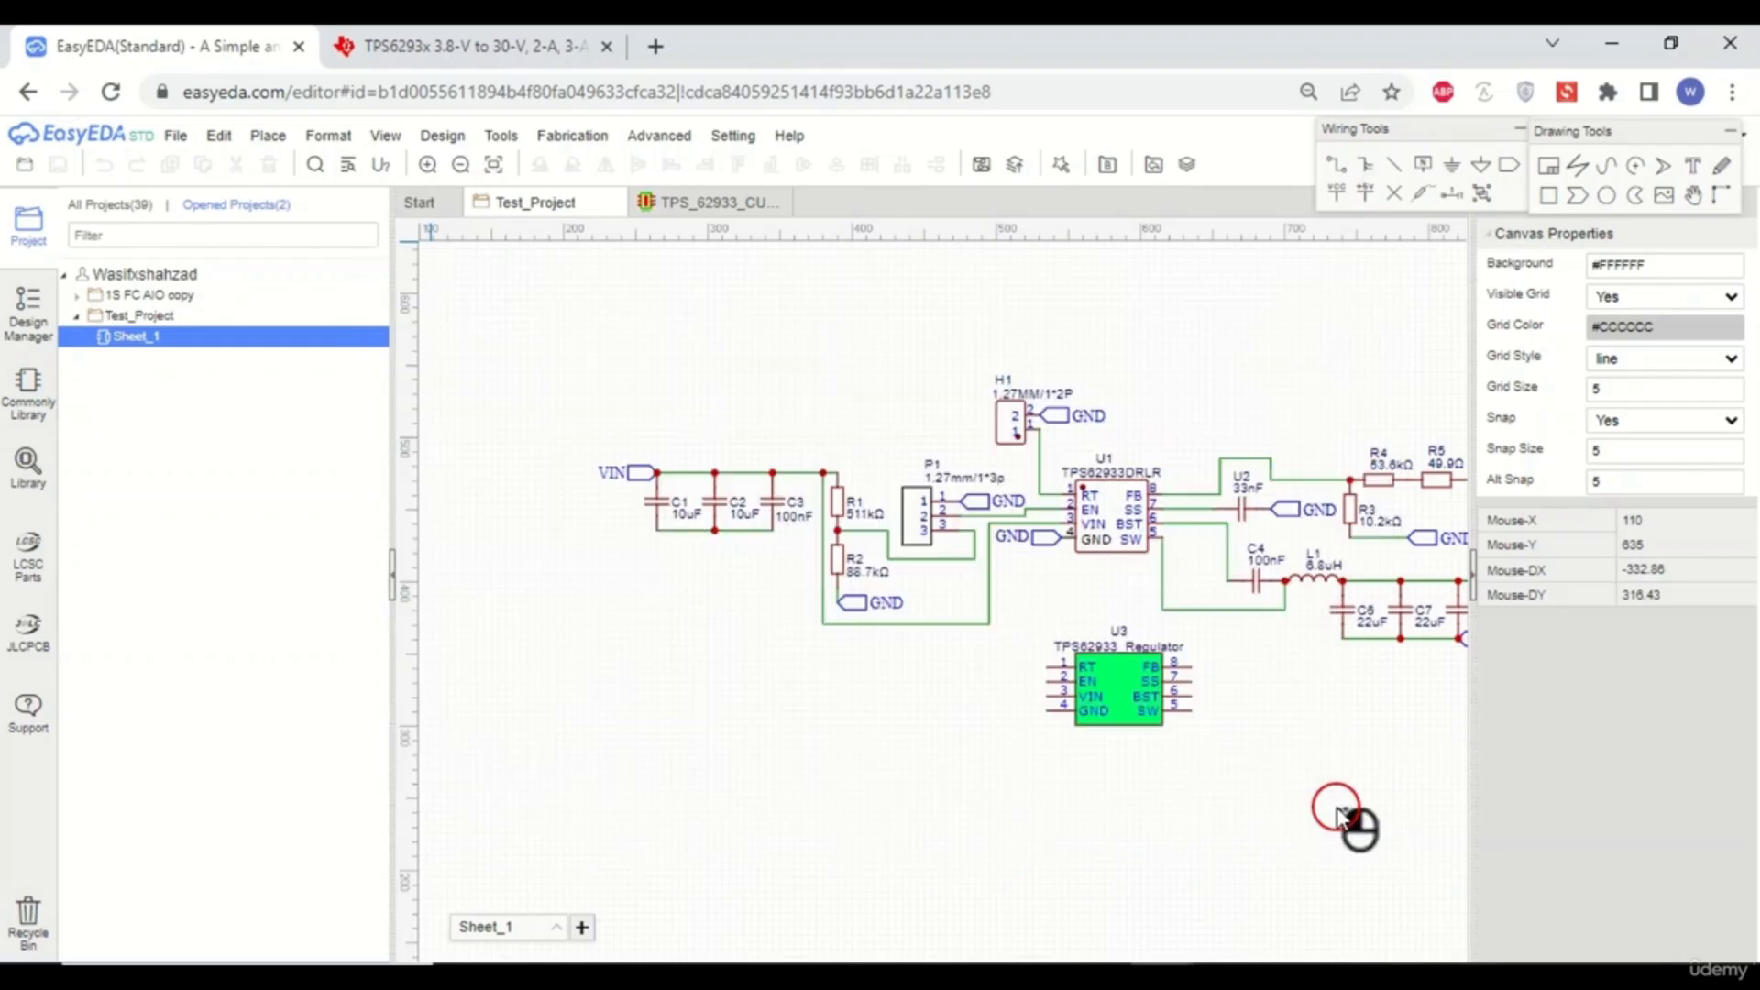
pyautogui.click(708, 203)
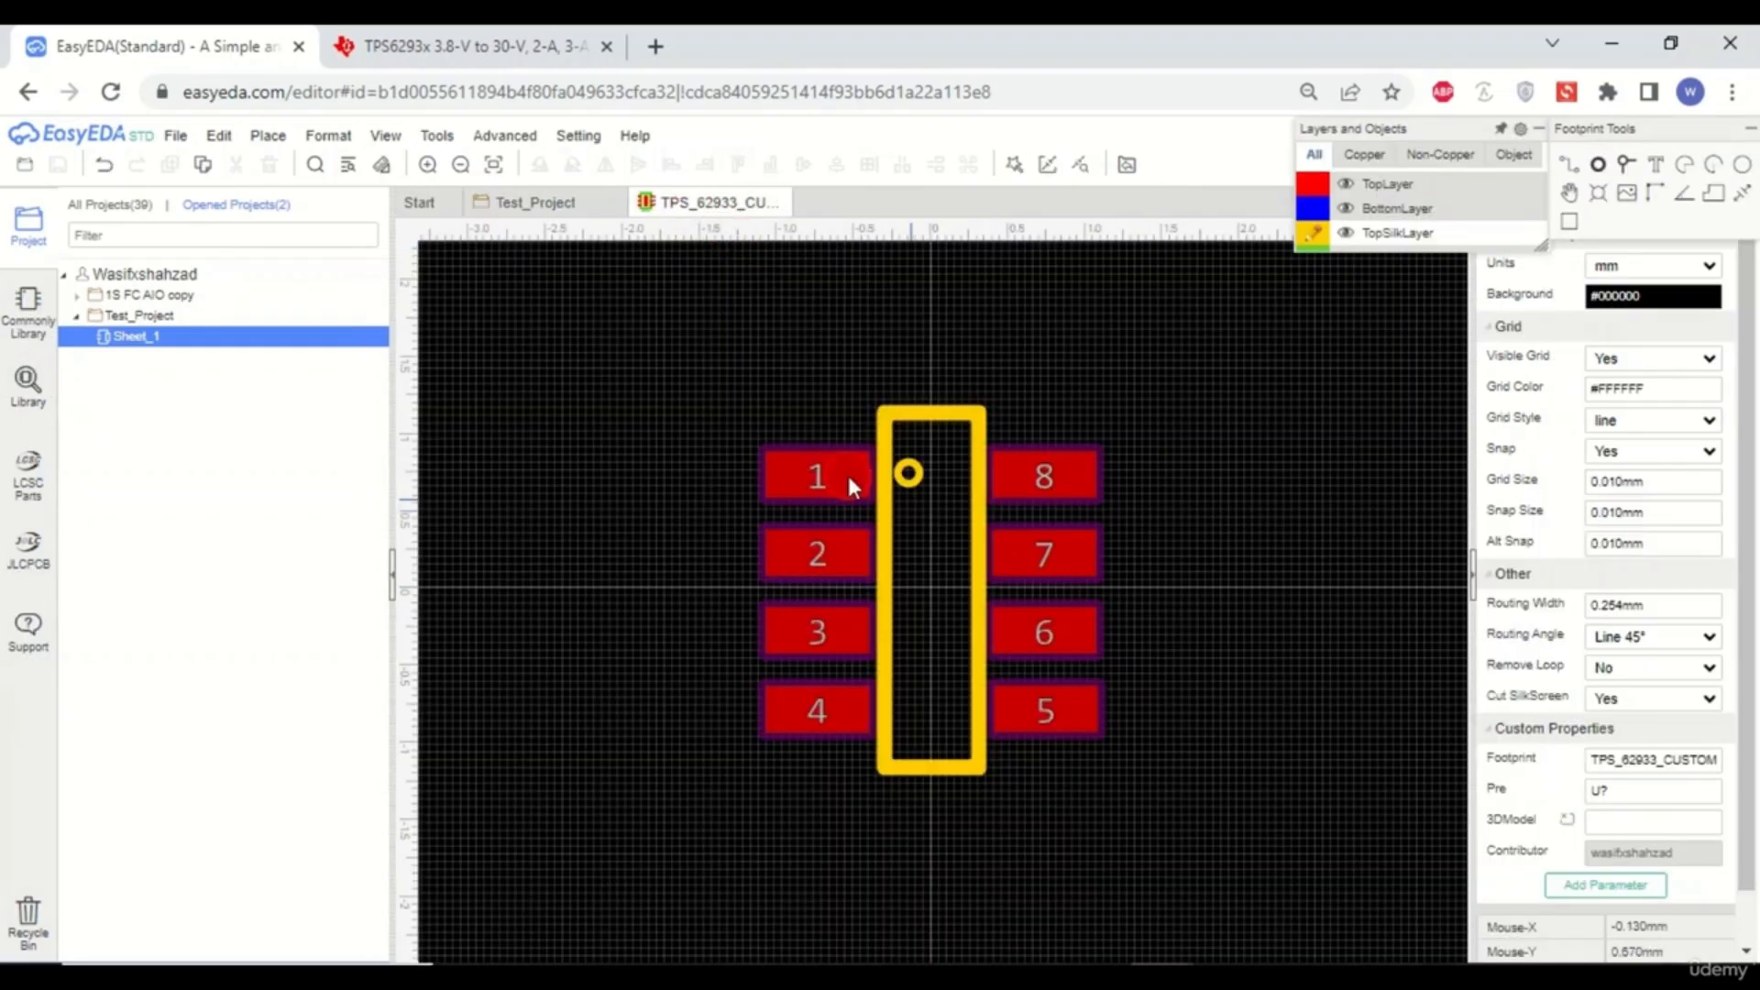
pyautogui.click(986, 587)
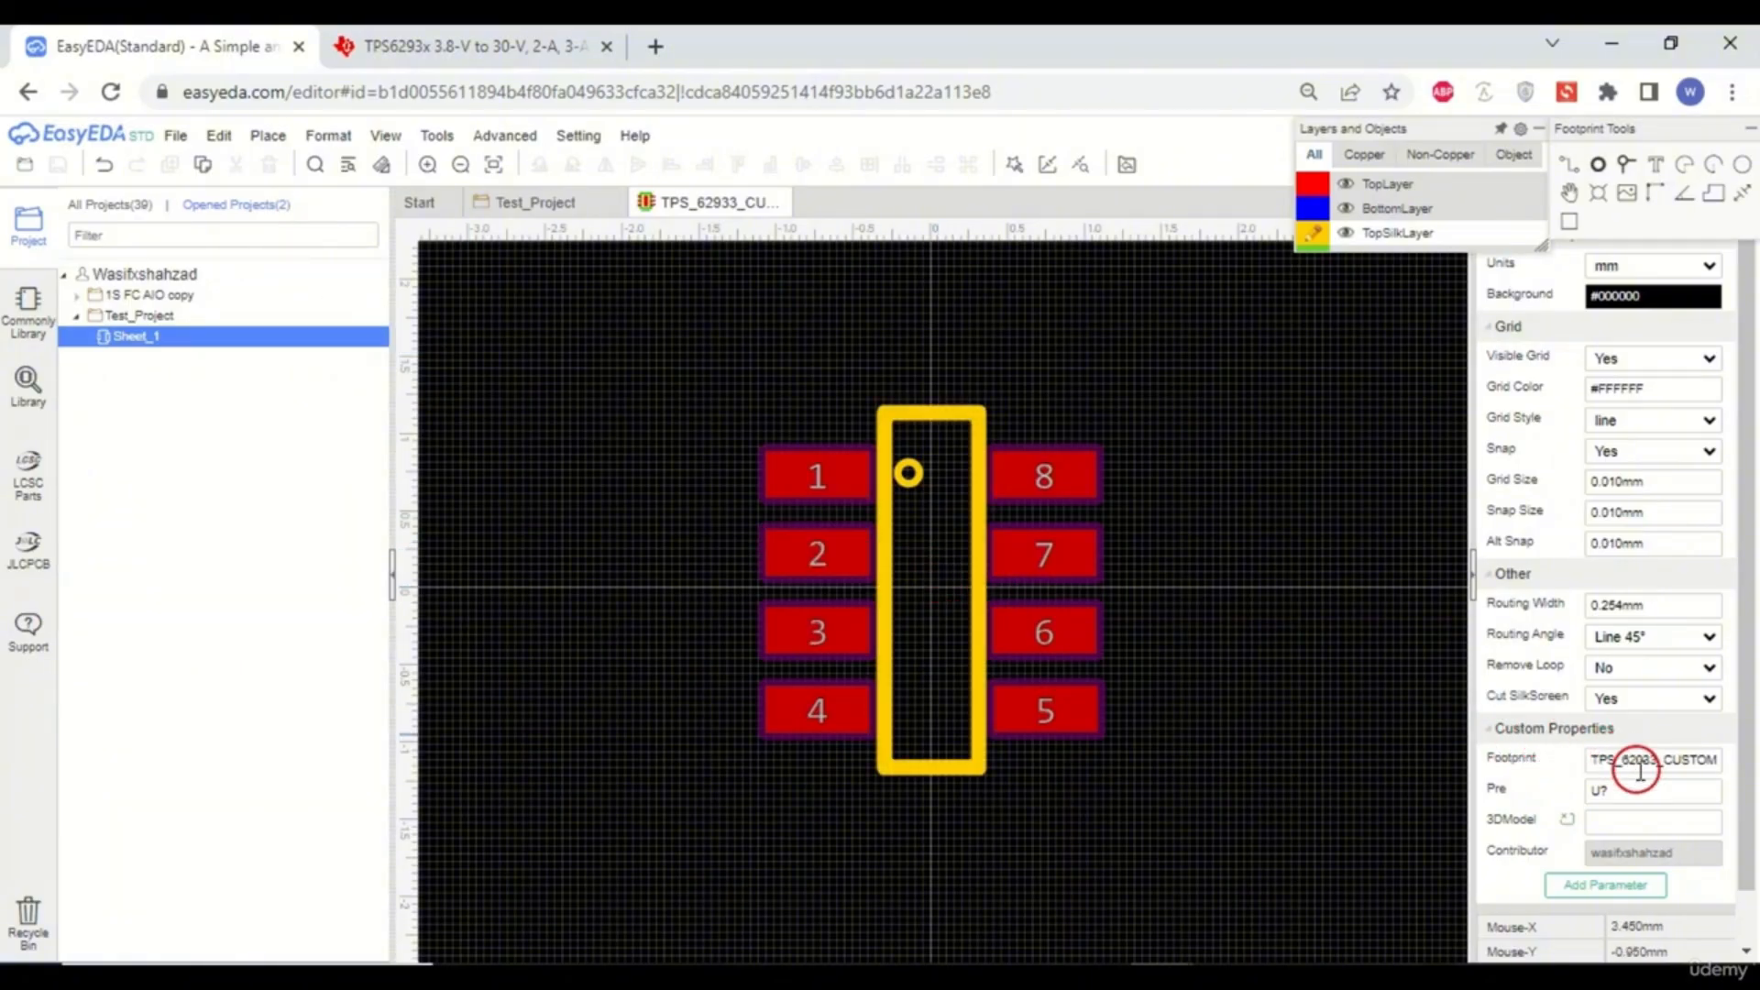
pyautogui.click(537, 203)
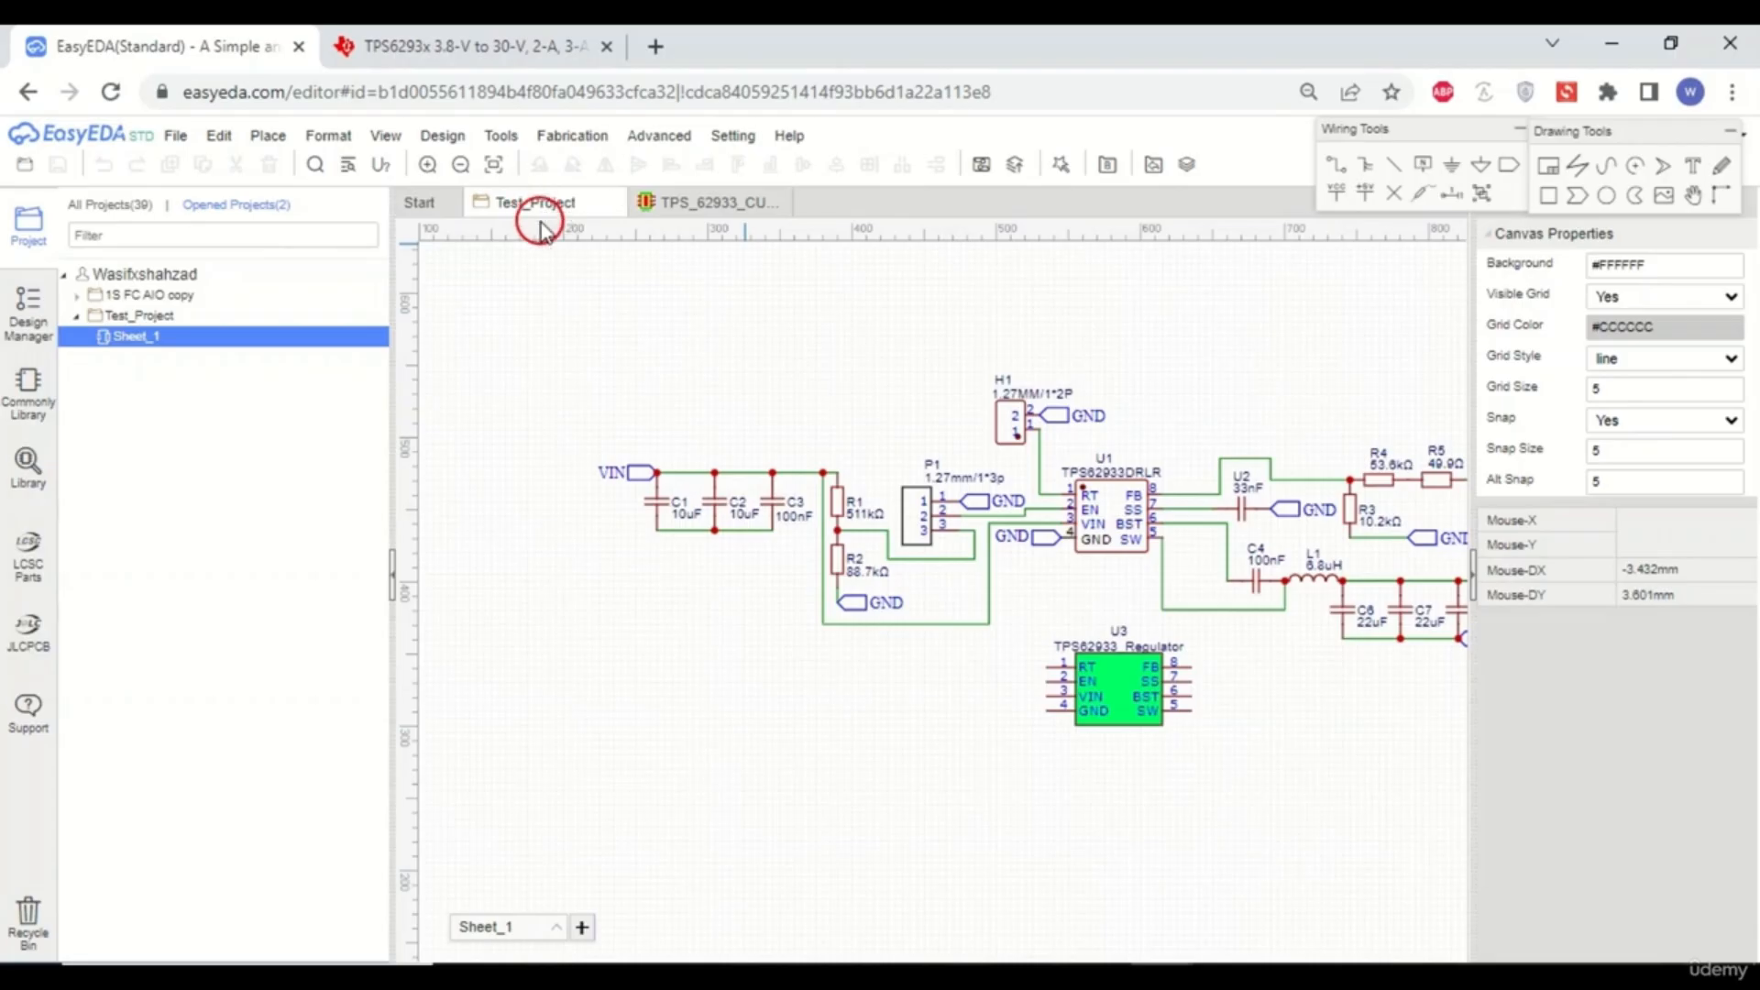
# - Reopen the Footprint Manager for the U3 regulator, search for TPS_62933 and select the TPS_62933_CUSTOM_MADE footprint
pyautogui.click(1133, 690)
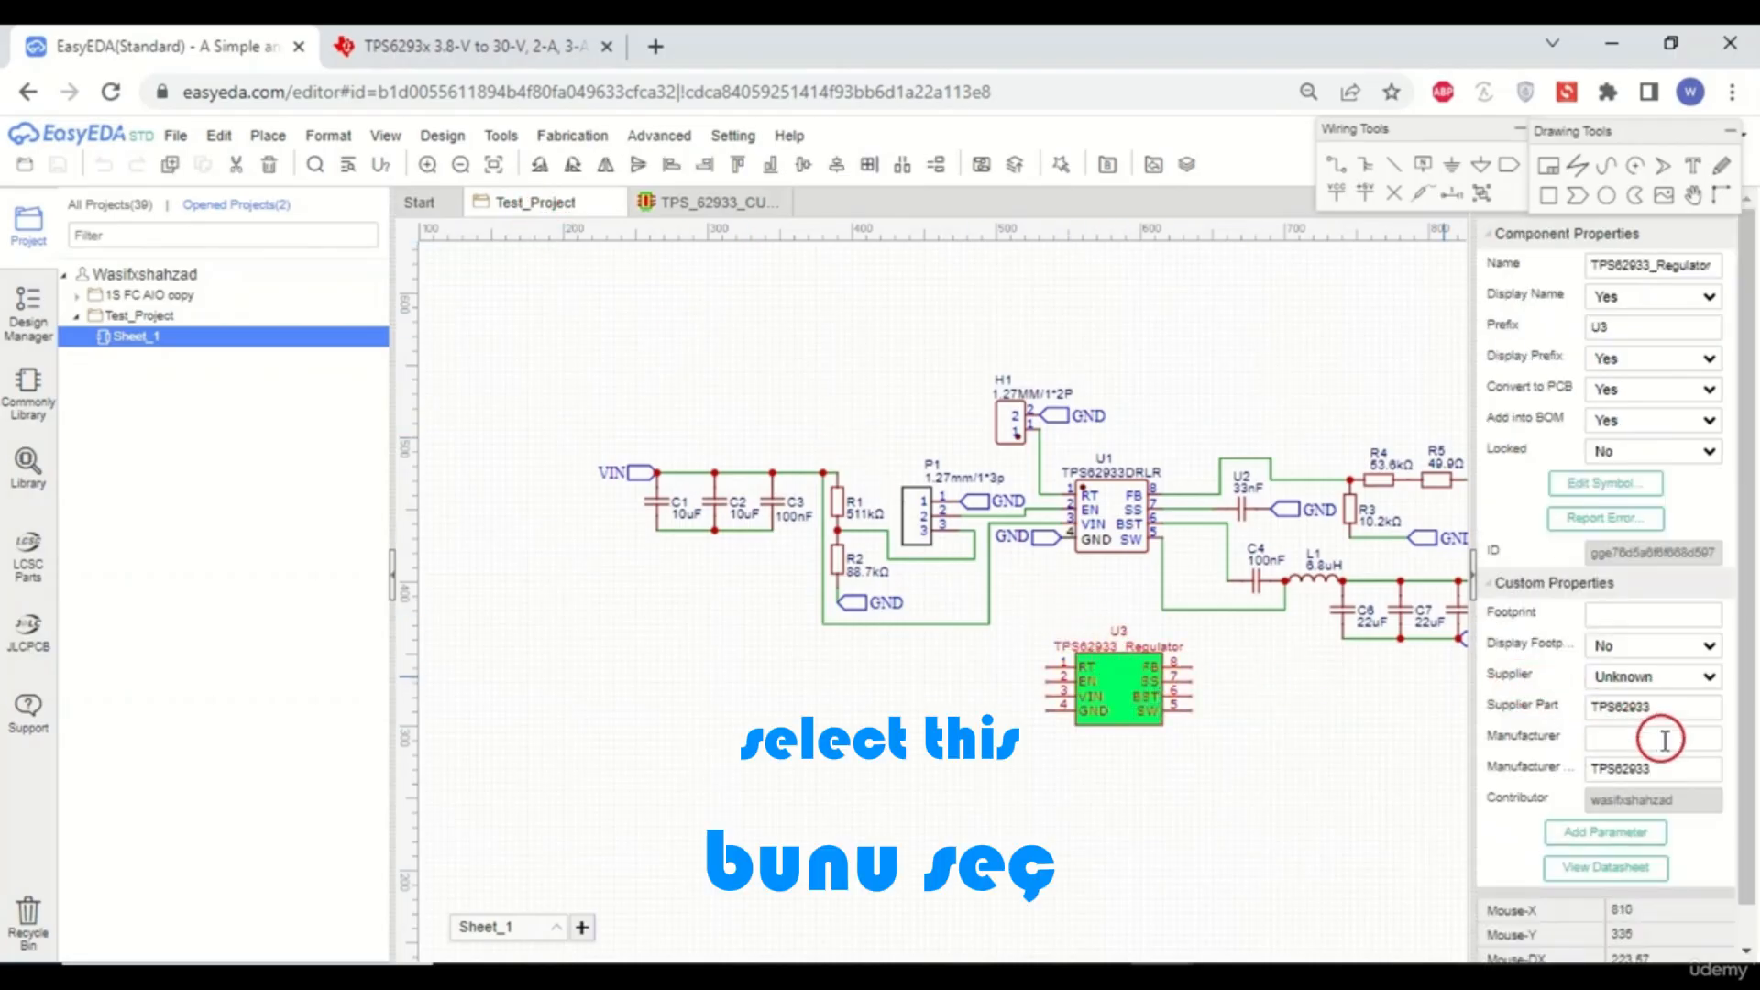
pyautogui.click(1655, 615)
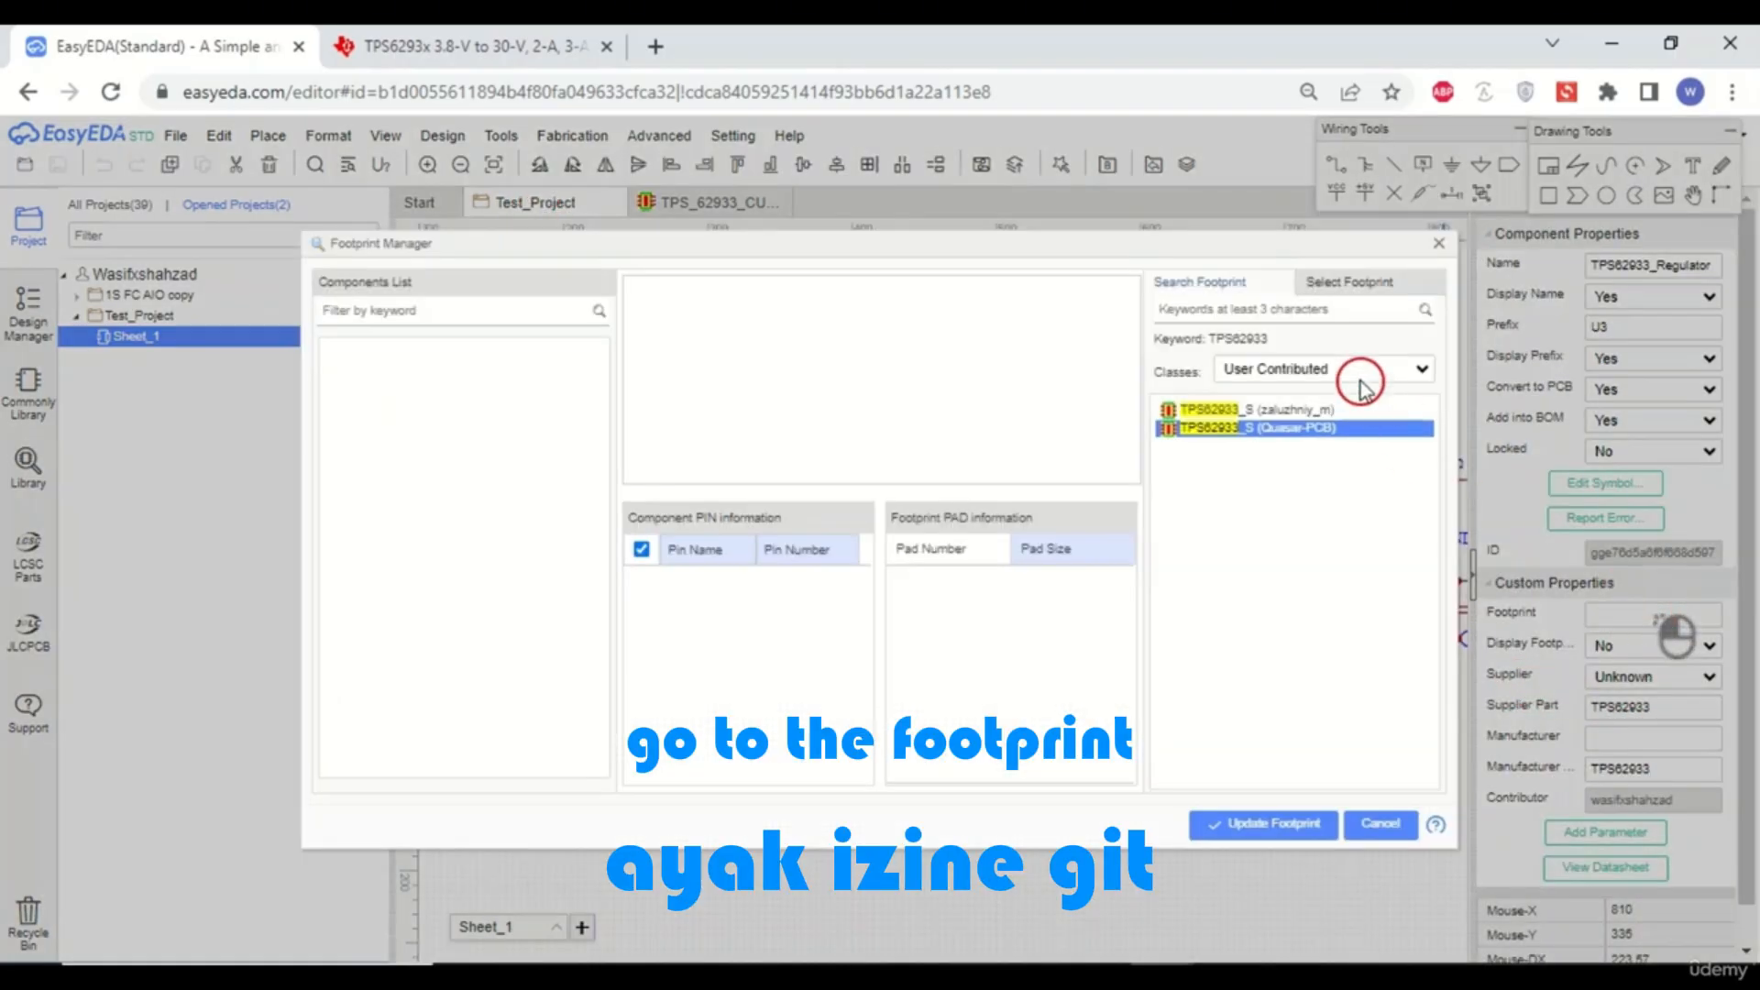
pyautogui.click(1257, 308)
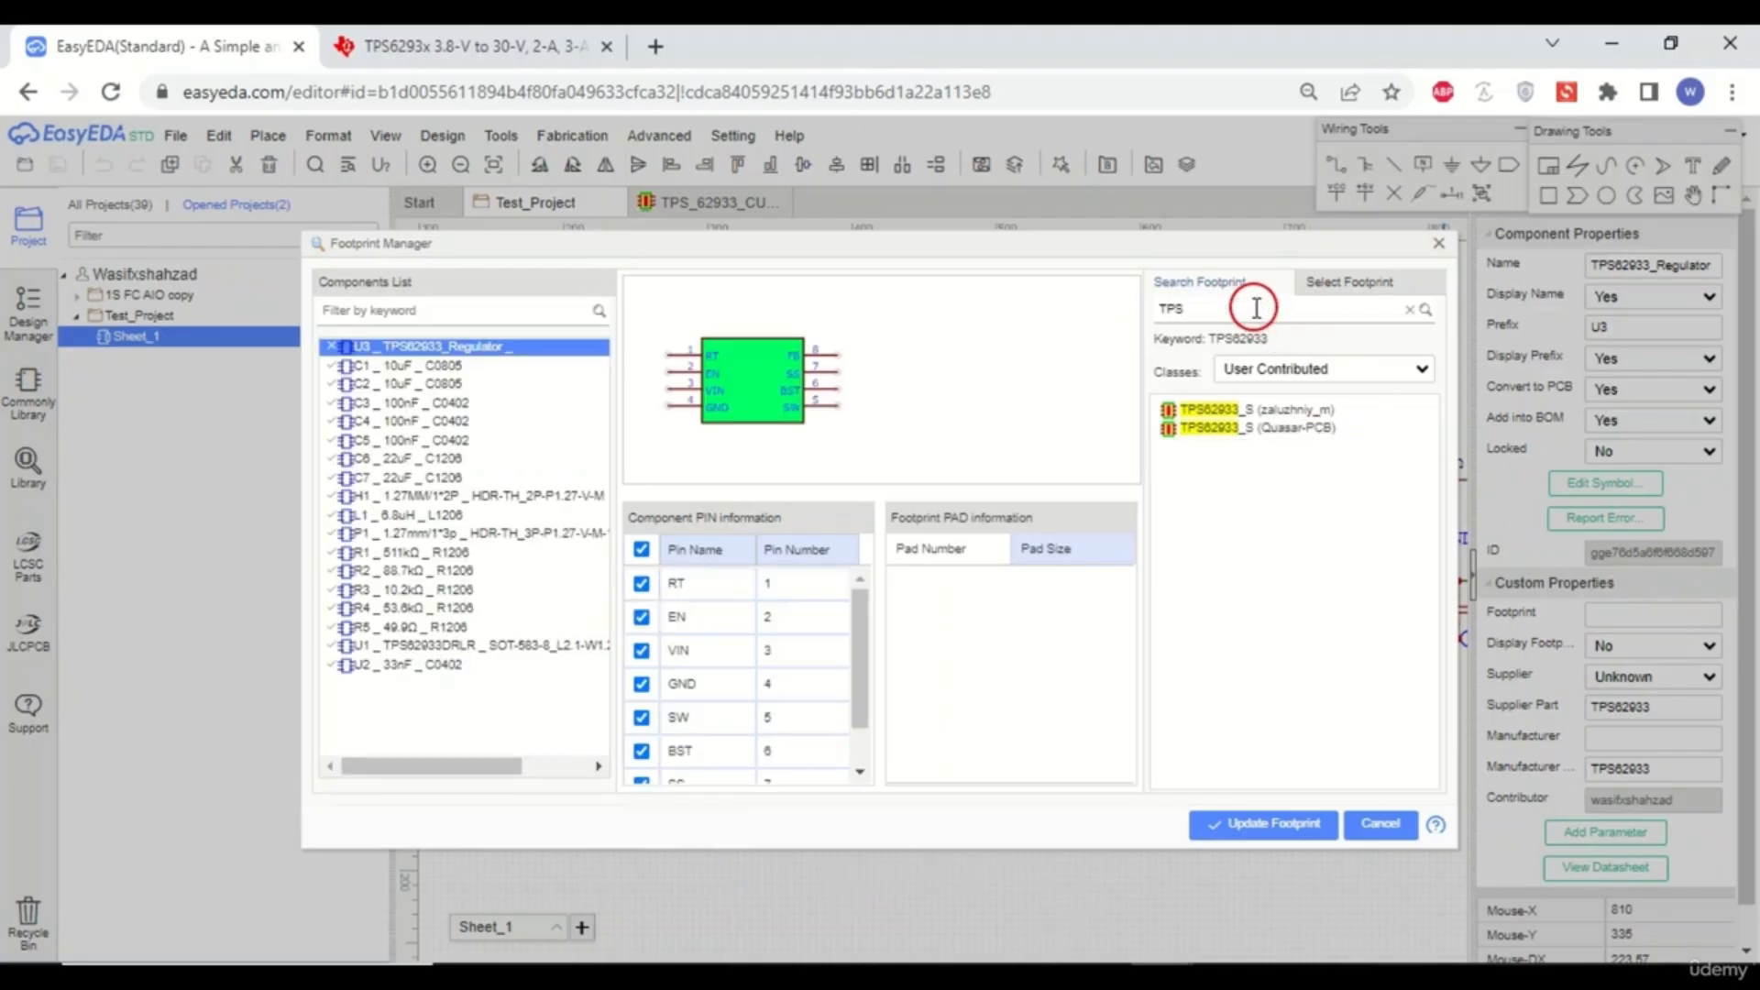
pyautogui.write('TPS_6')
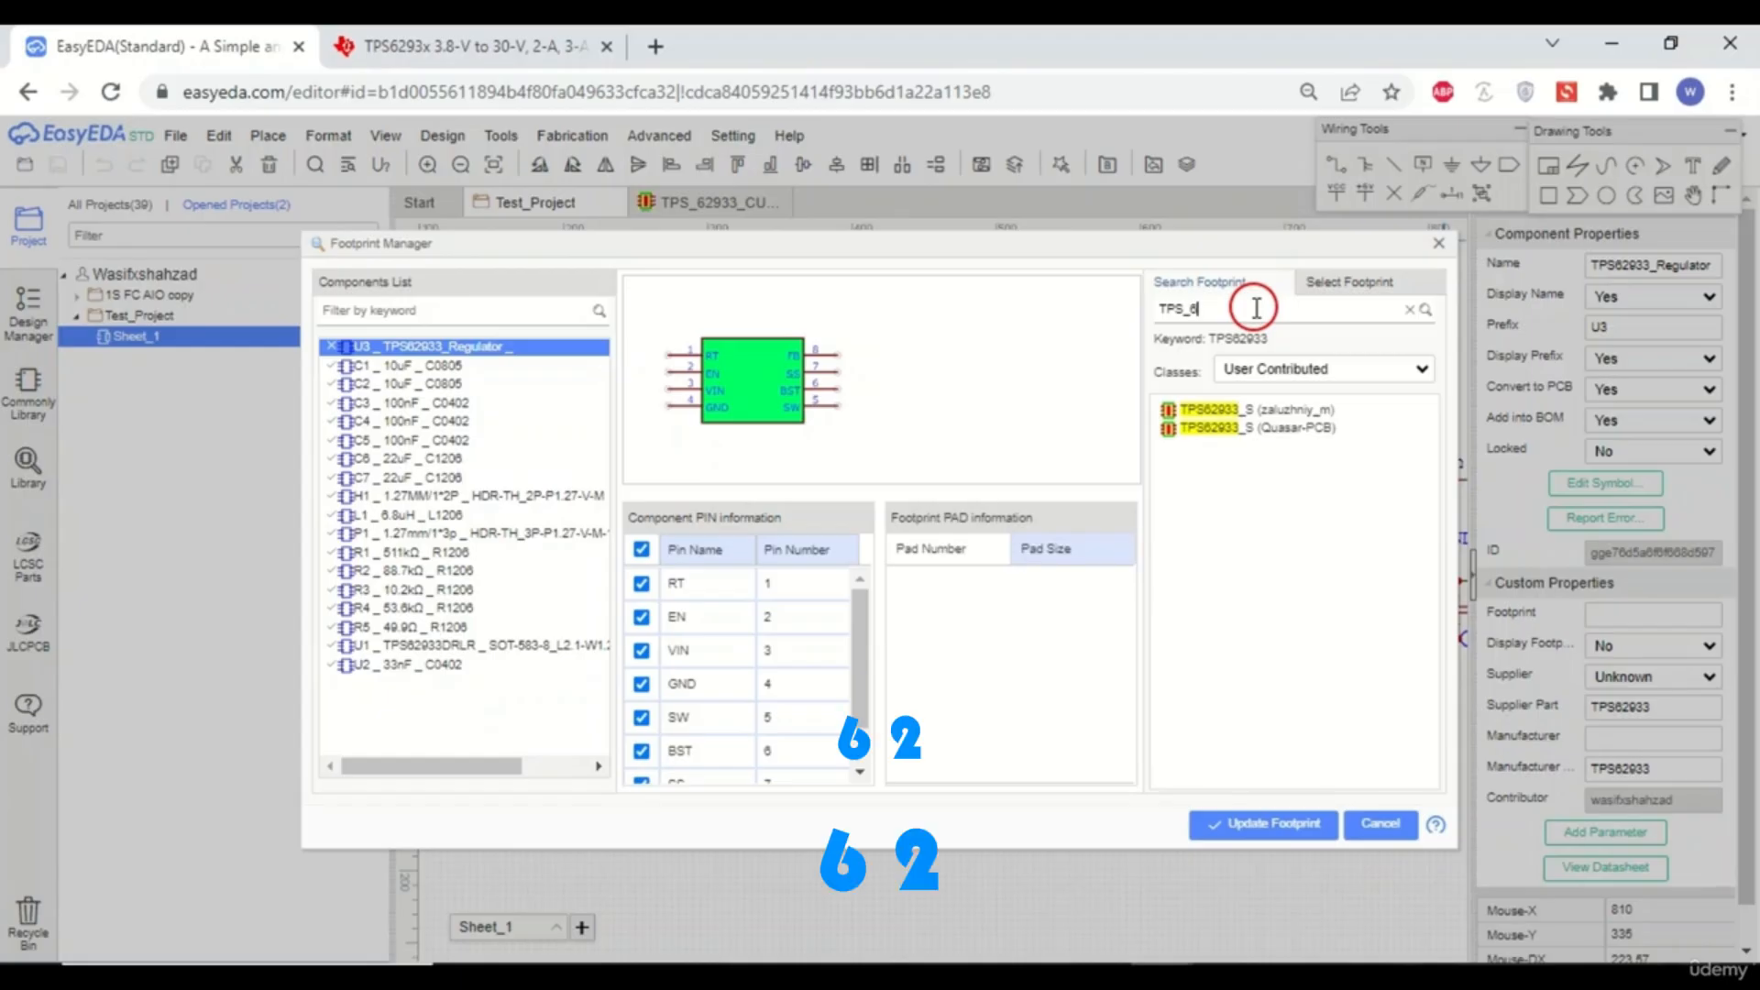
pyautogui.write('29')
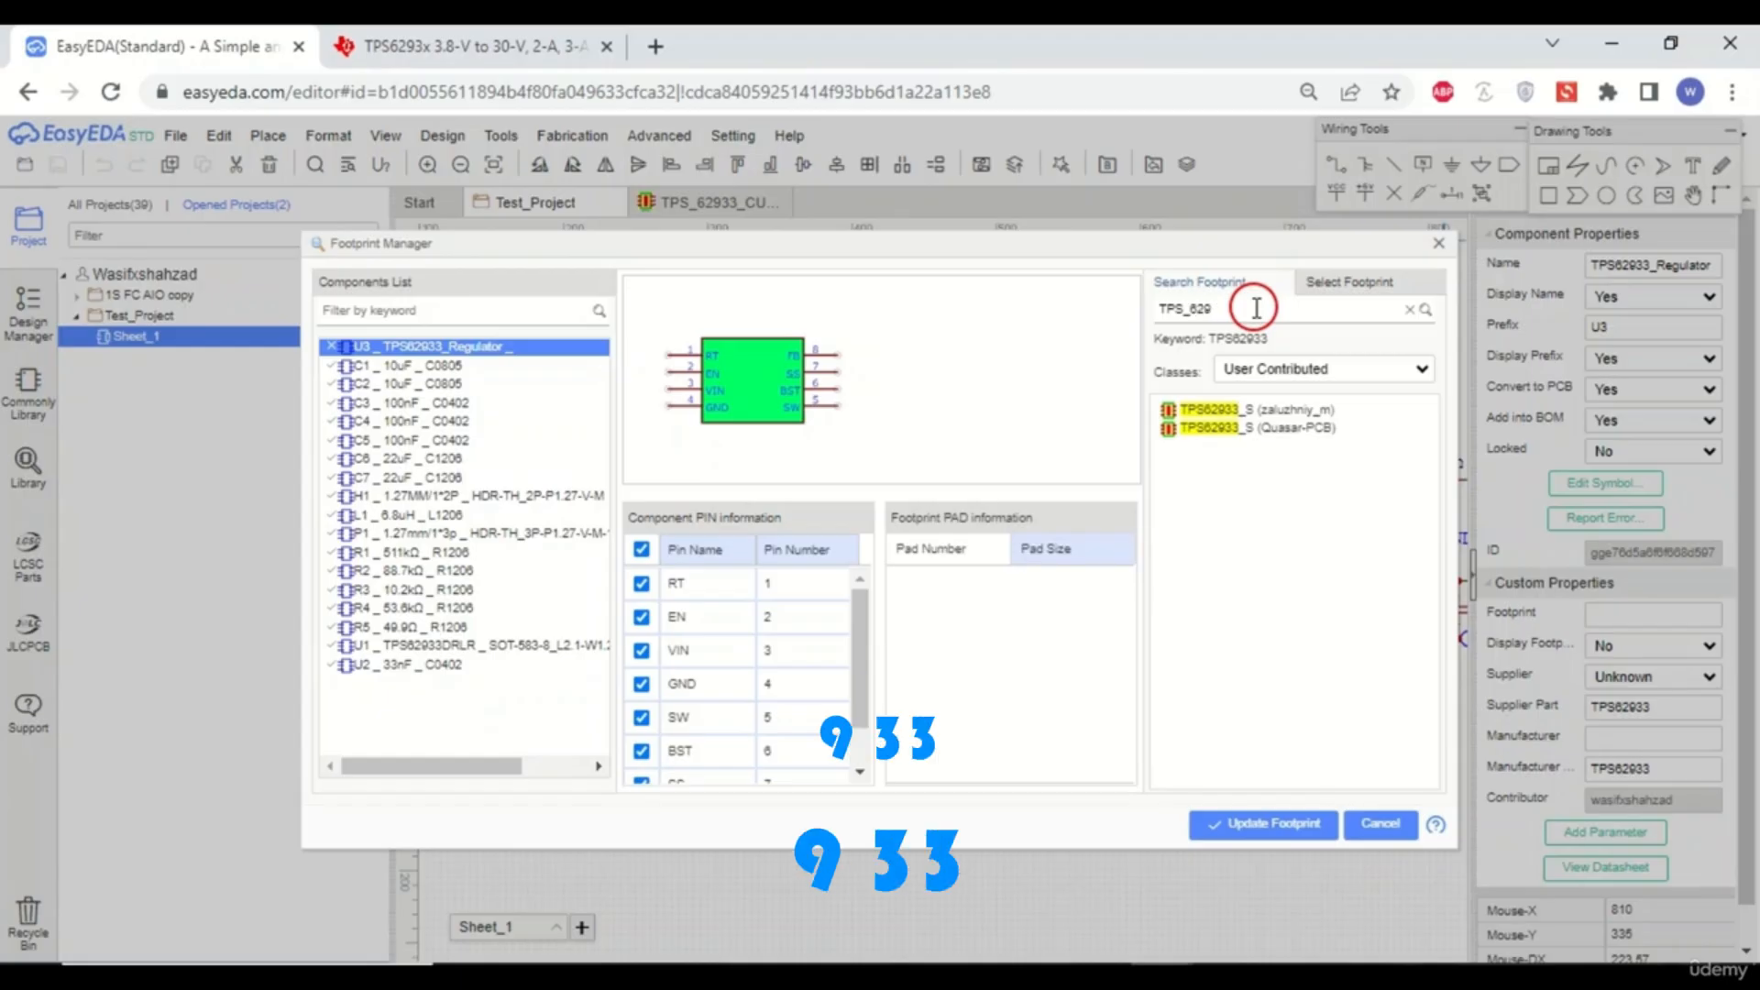
pyautogui.write('33')
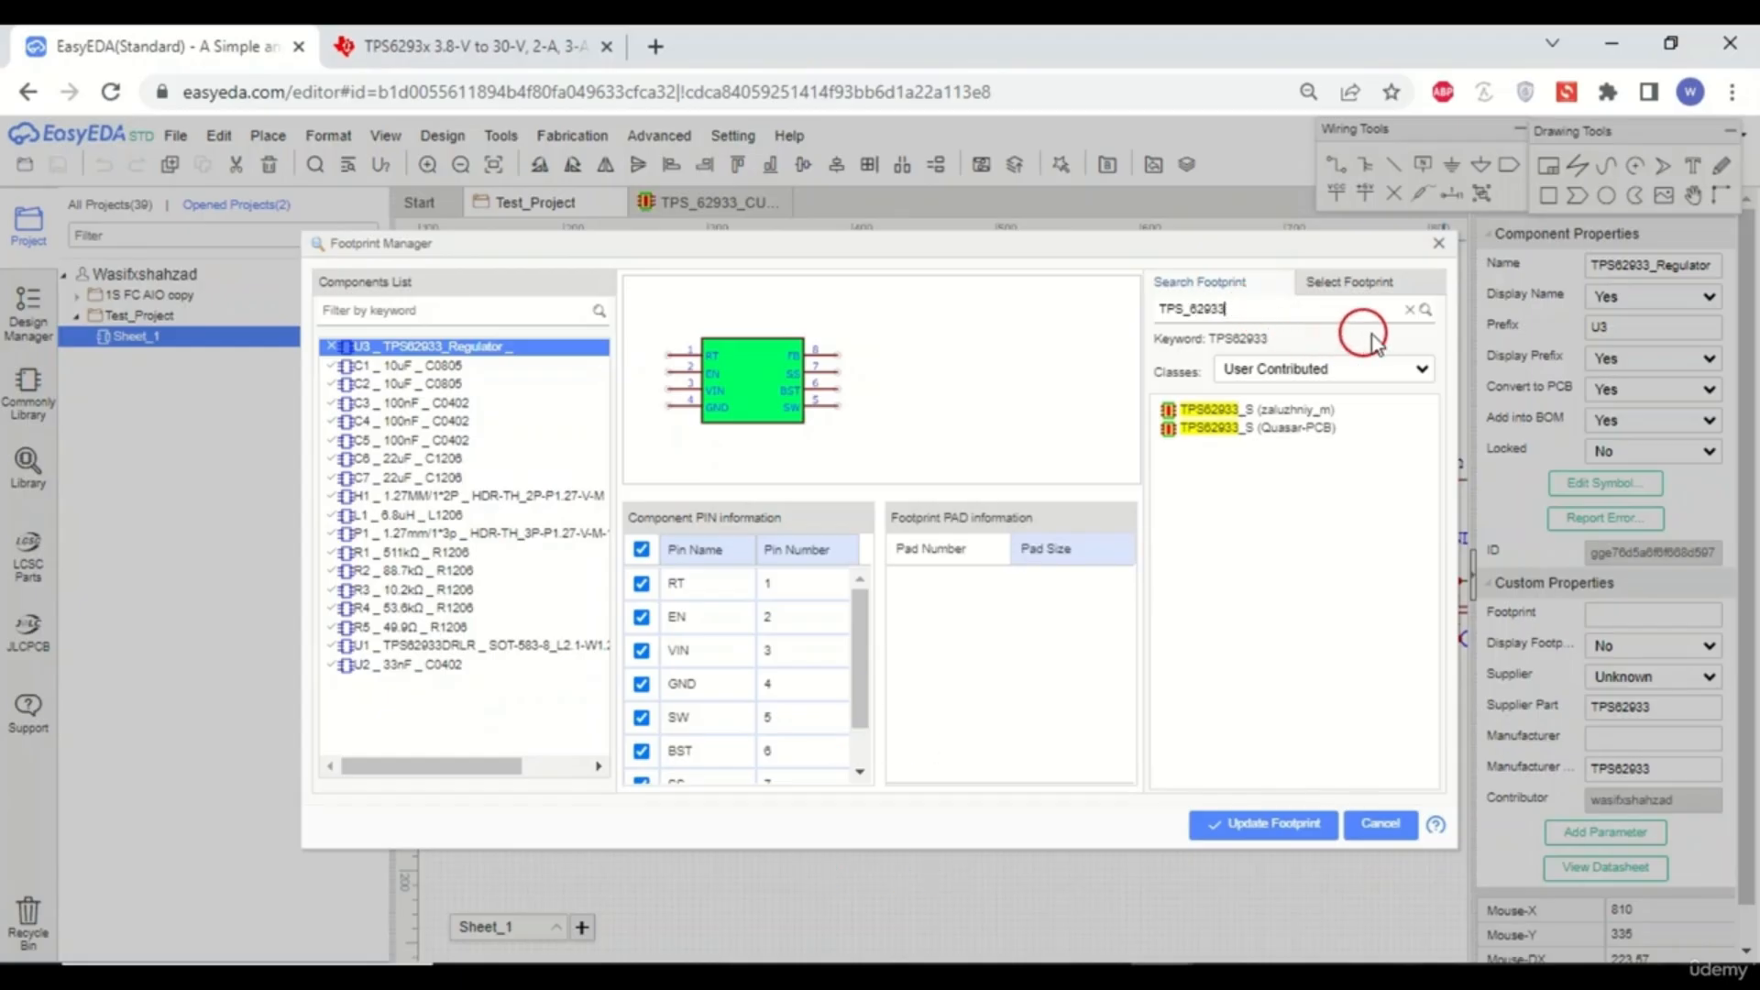
pyautogui.click(1426, 310)
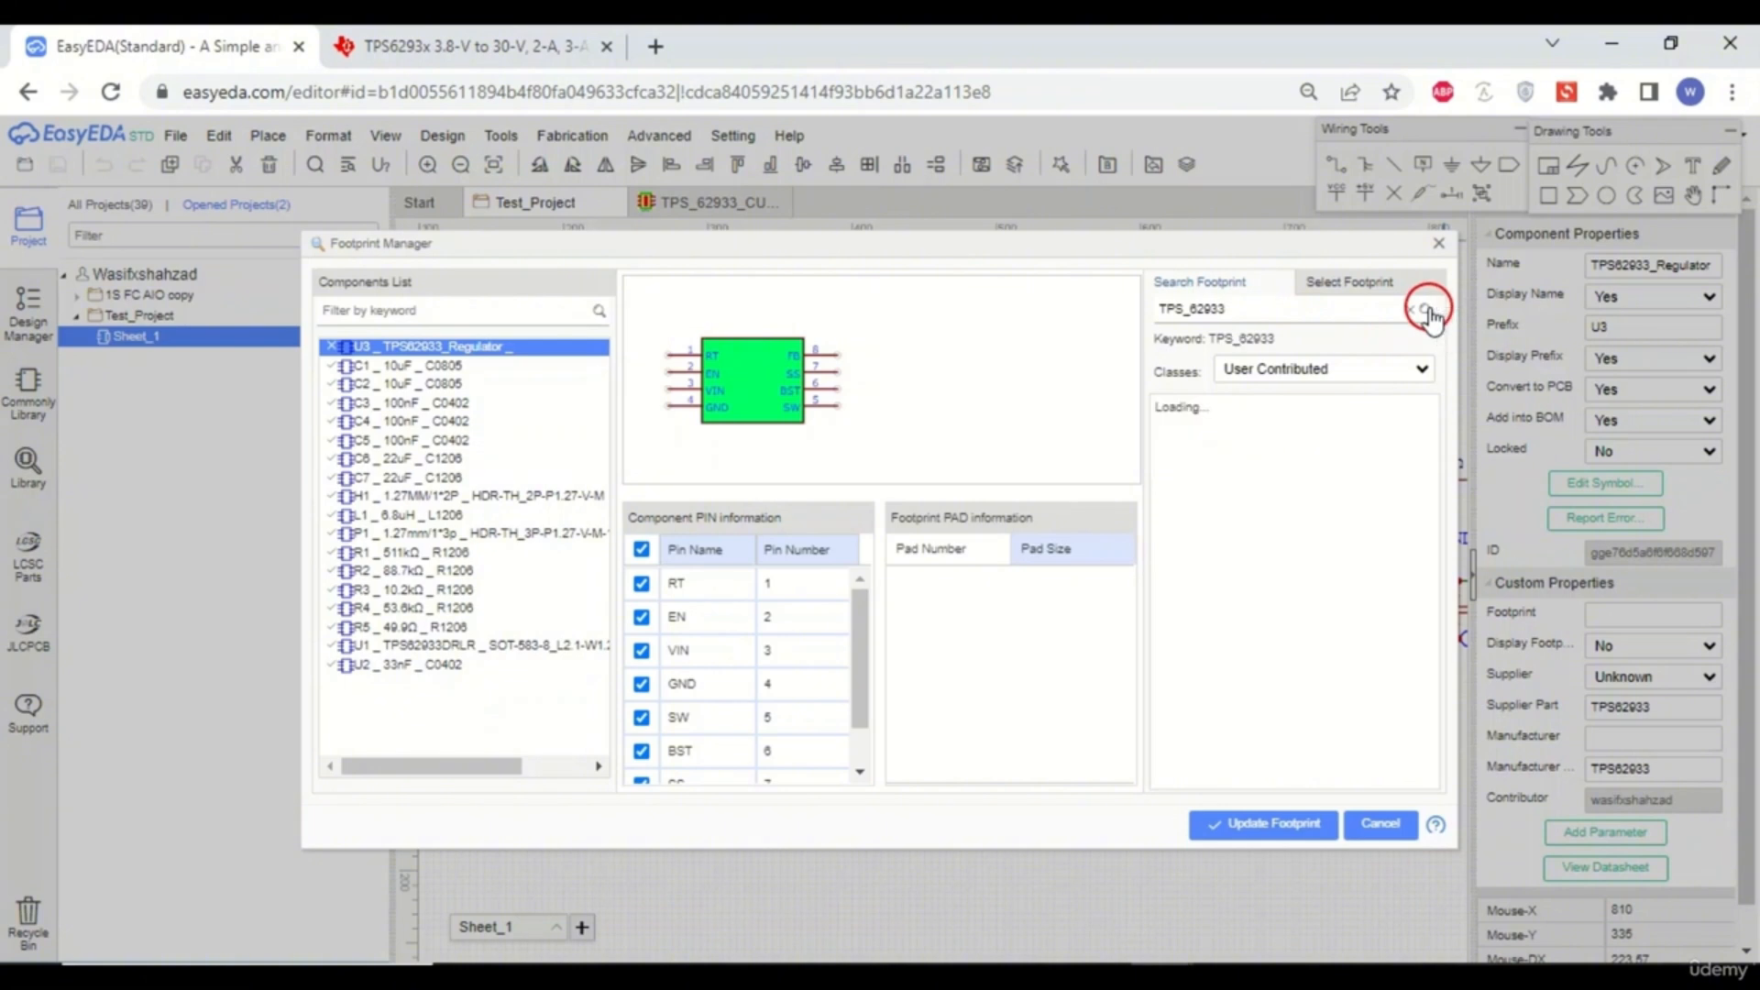
pyautogui.click(1355, 427)
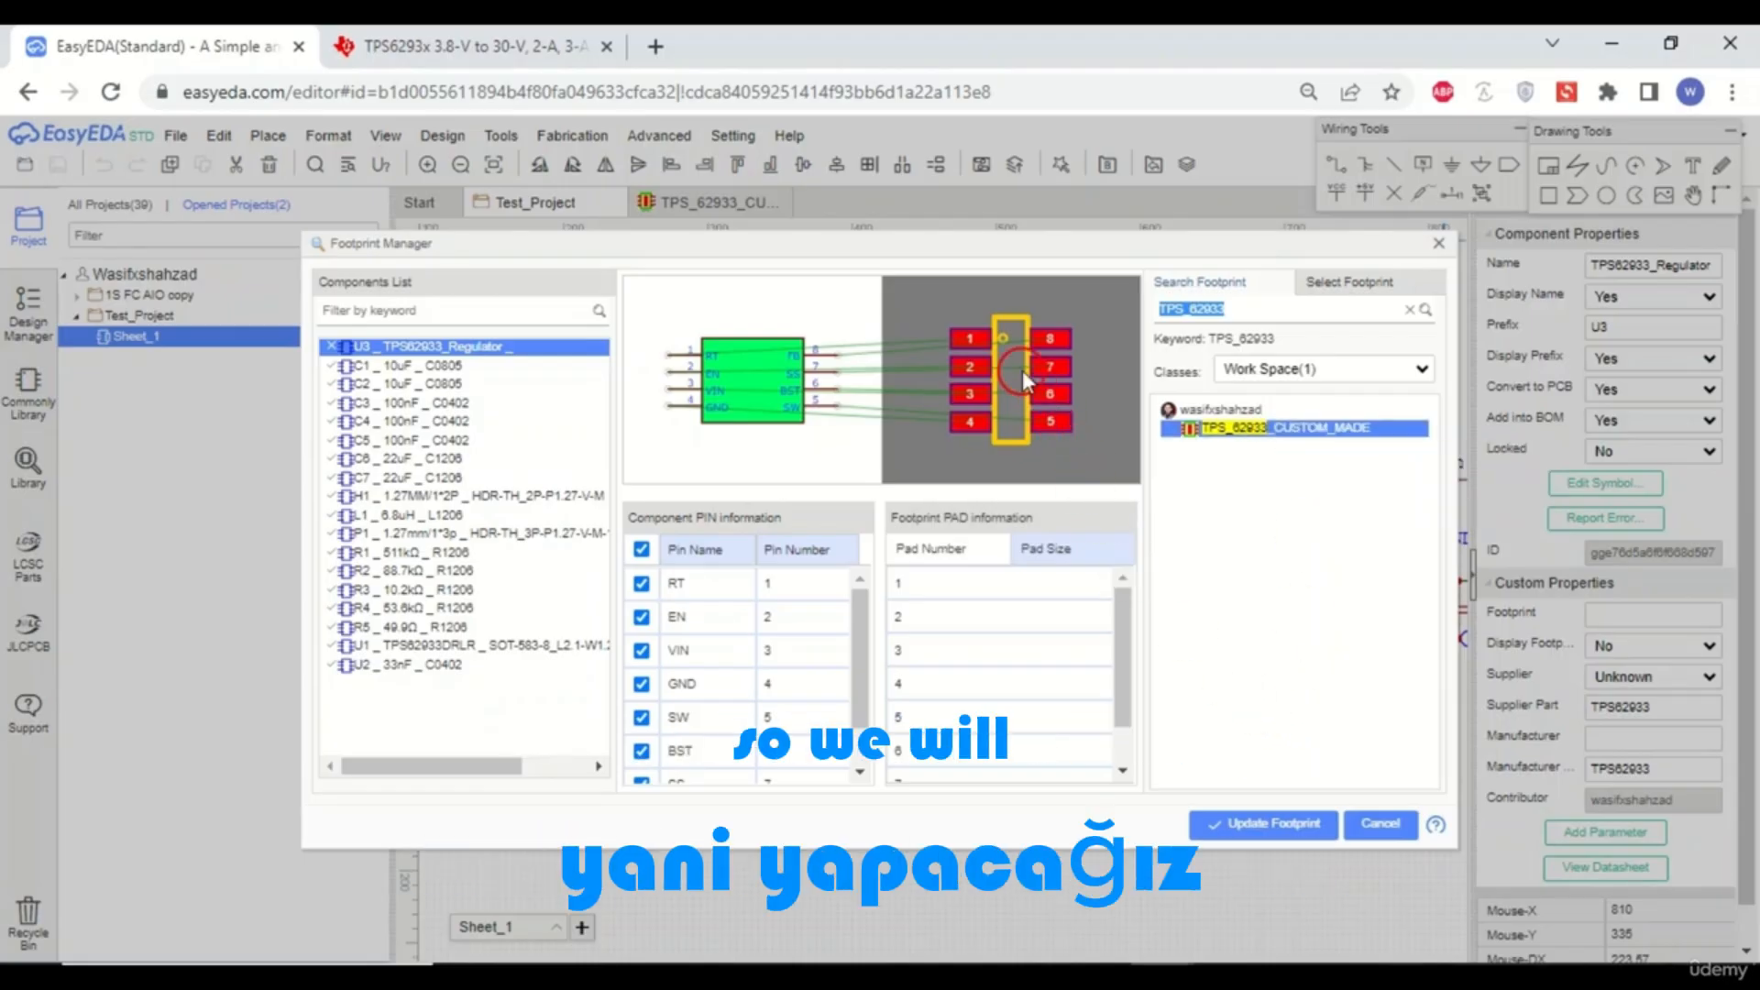
# - Examine the footprint preview and the pin-to-pad mapping lists for the regulator
pyautogui.moveTo(1021, 370)
pyautogui.mouseDown()
pyautogui.moveTo(1069, 404)
pyautogui.moveTo(1051, 374)
pyautogui.mouseUp()
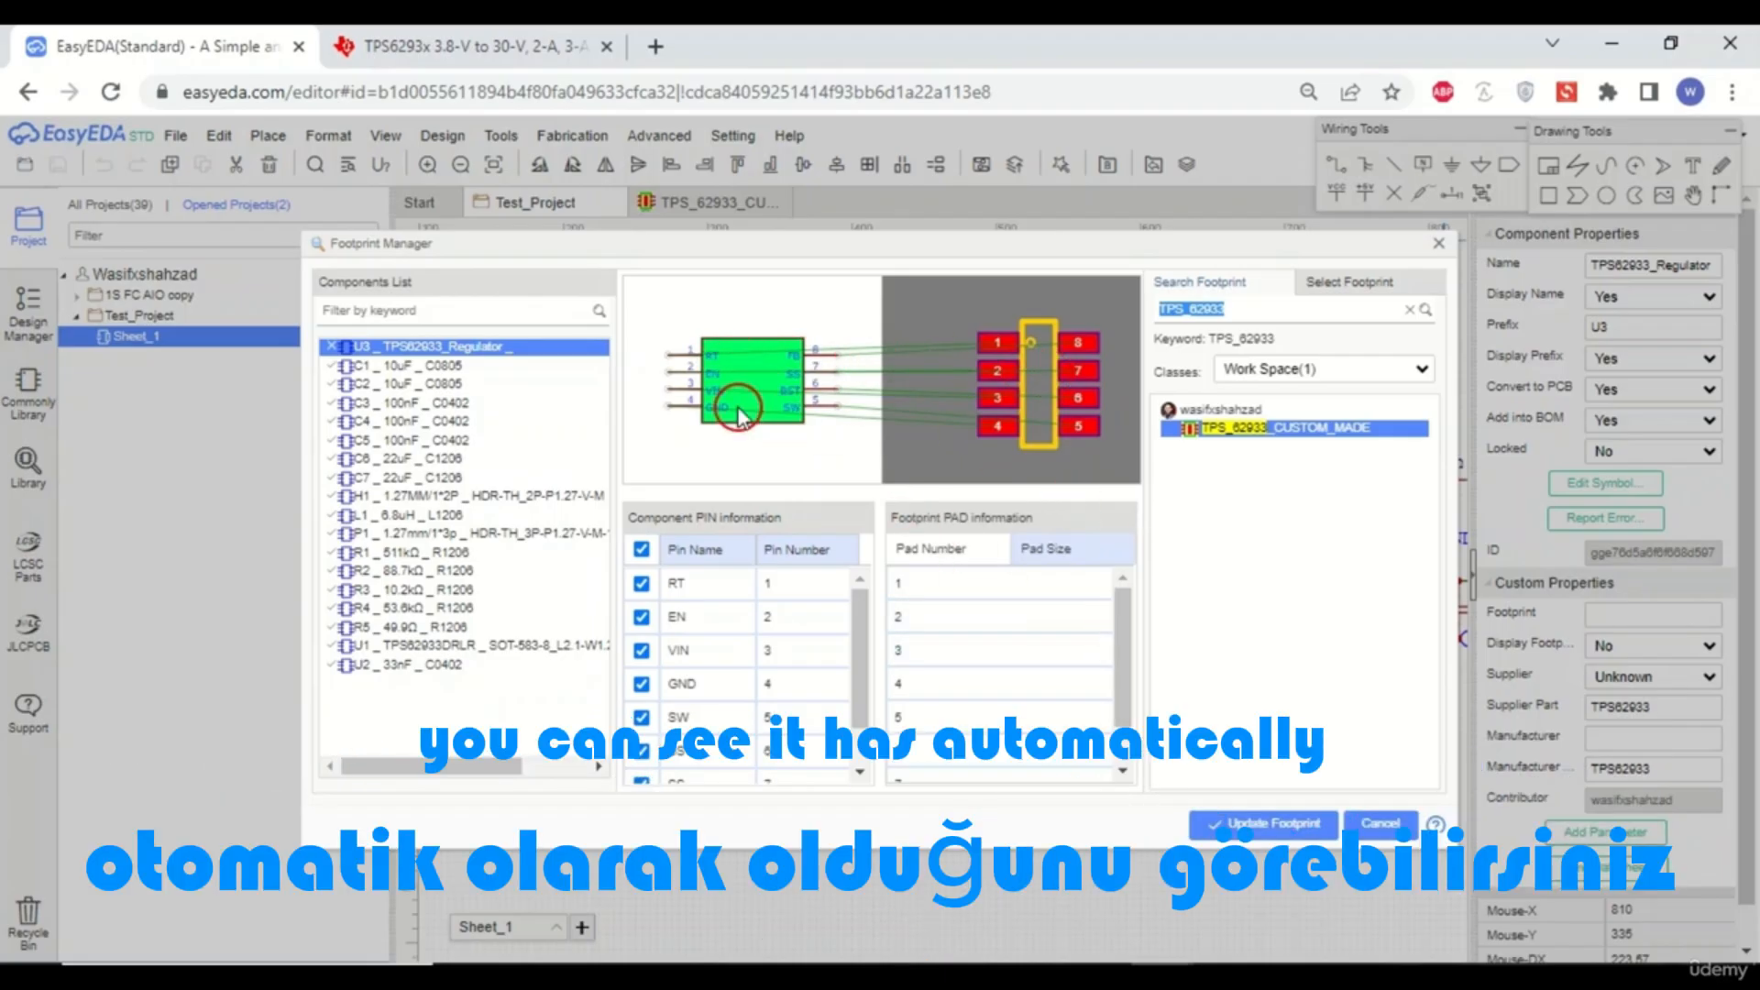
pyautogui.moveTo(730, 378); pyautogui.dragTo(822, 459)
pyautogui.moveTo(1052, 410); pyautogui.dragTo(1003, 378)
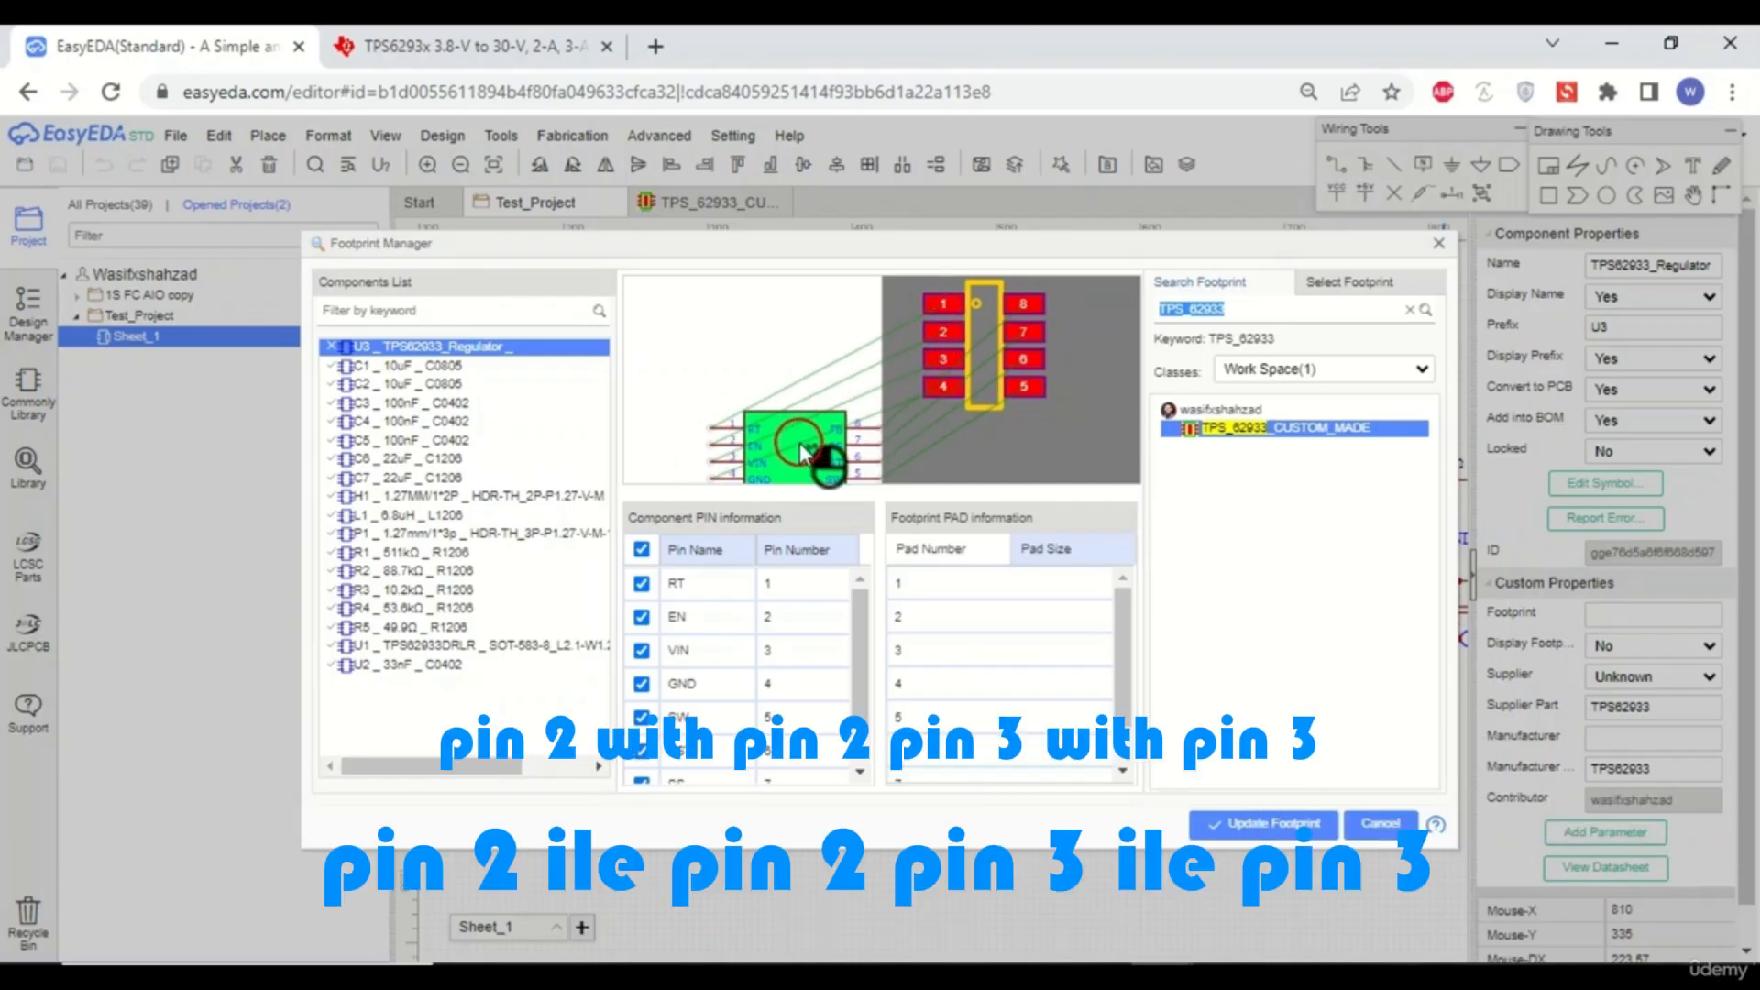
pyautogui.moveTo(807, 455); pyautogui.dragTo(770, 363)
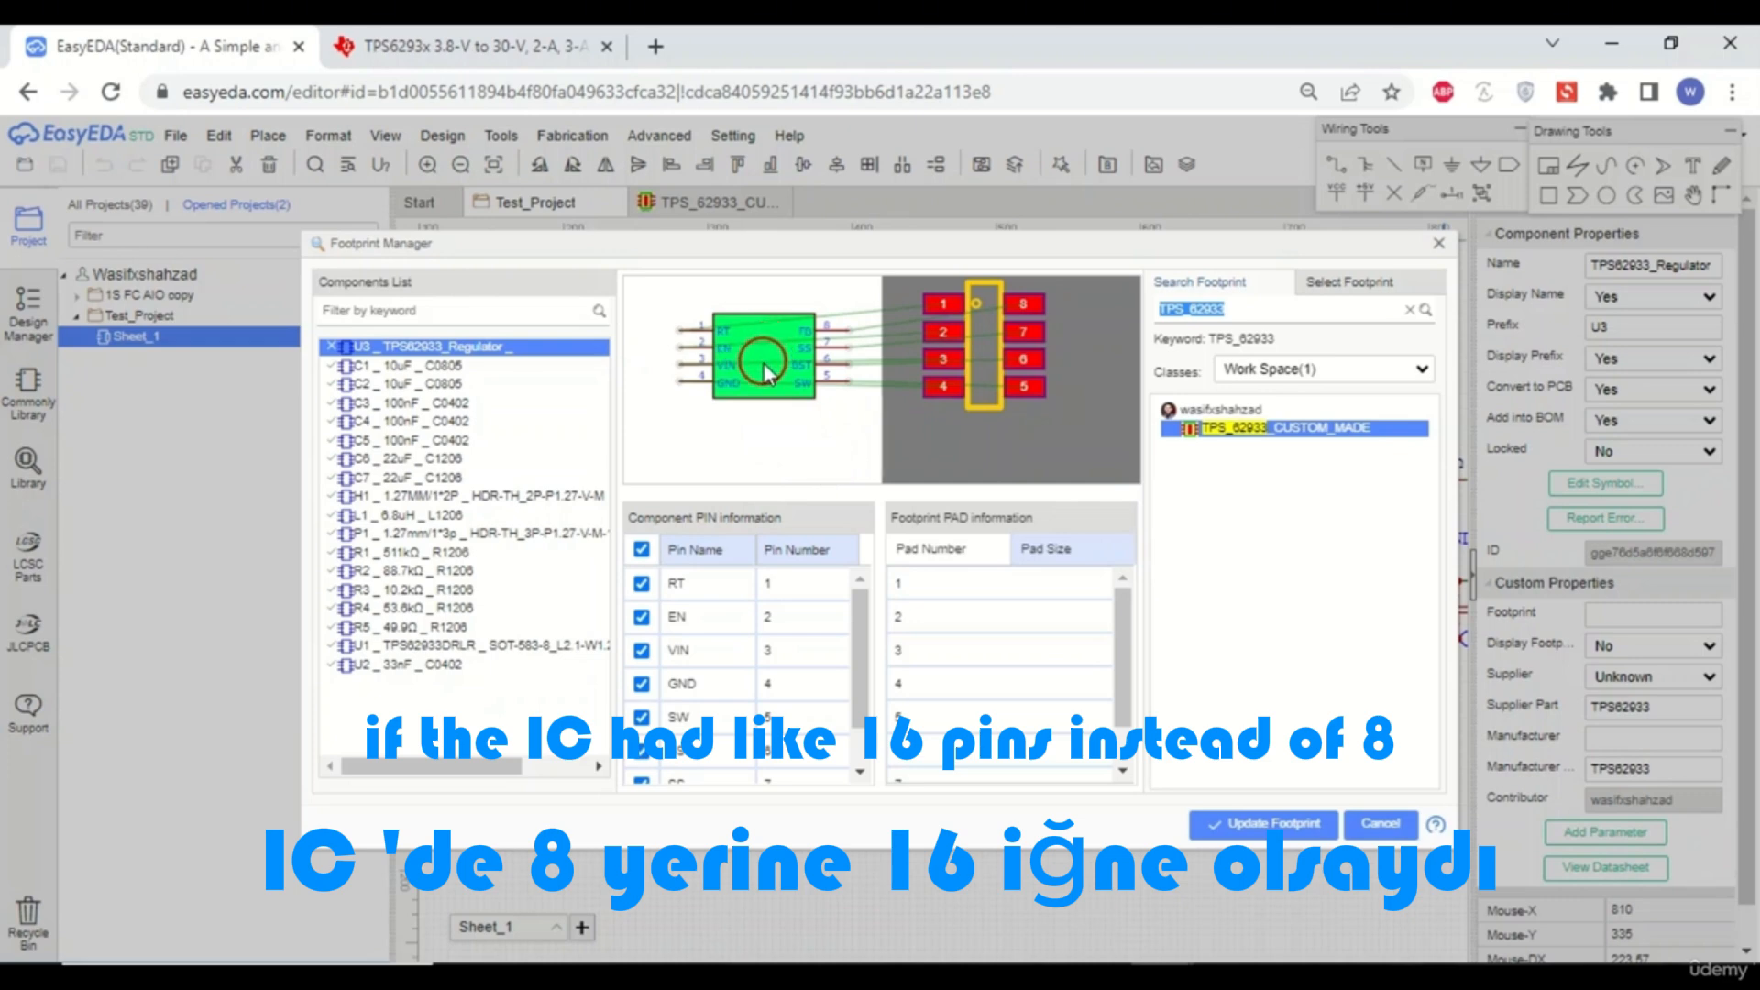
pyautogui.moveTo(992, 338); pyautogui.dragTo(1014, 354)
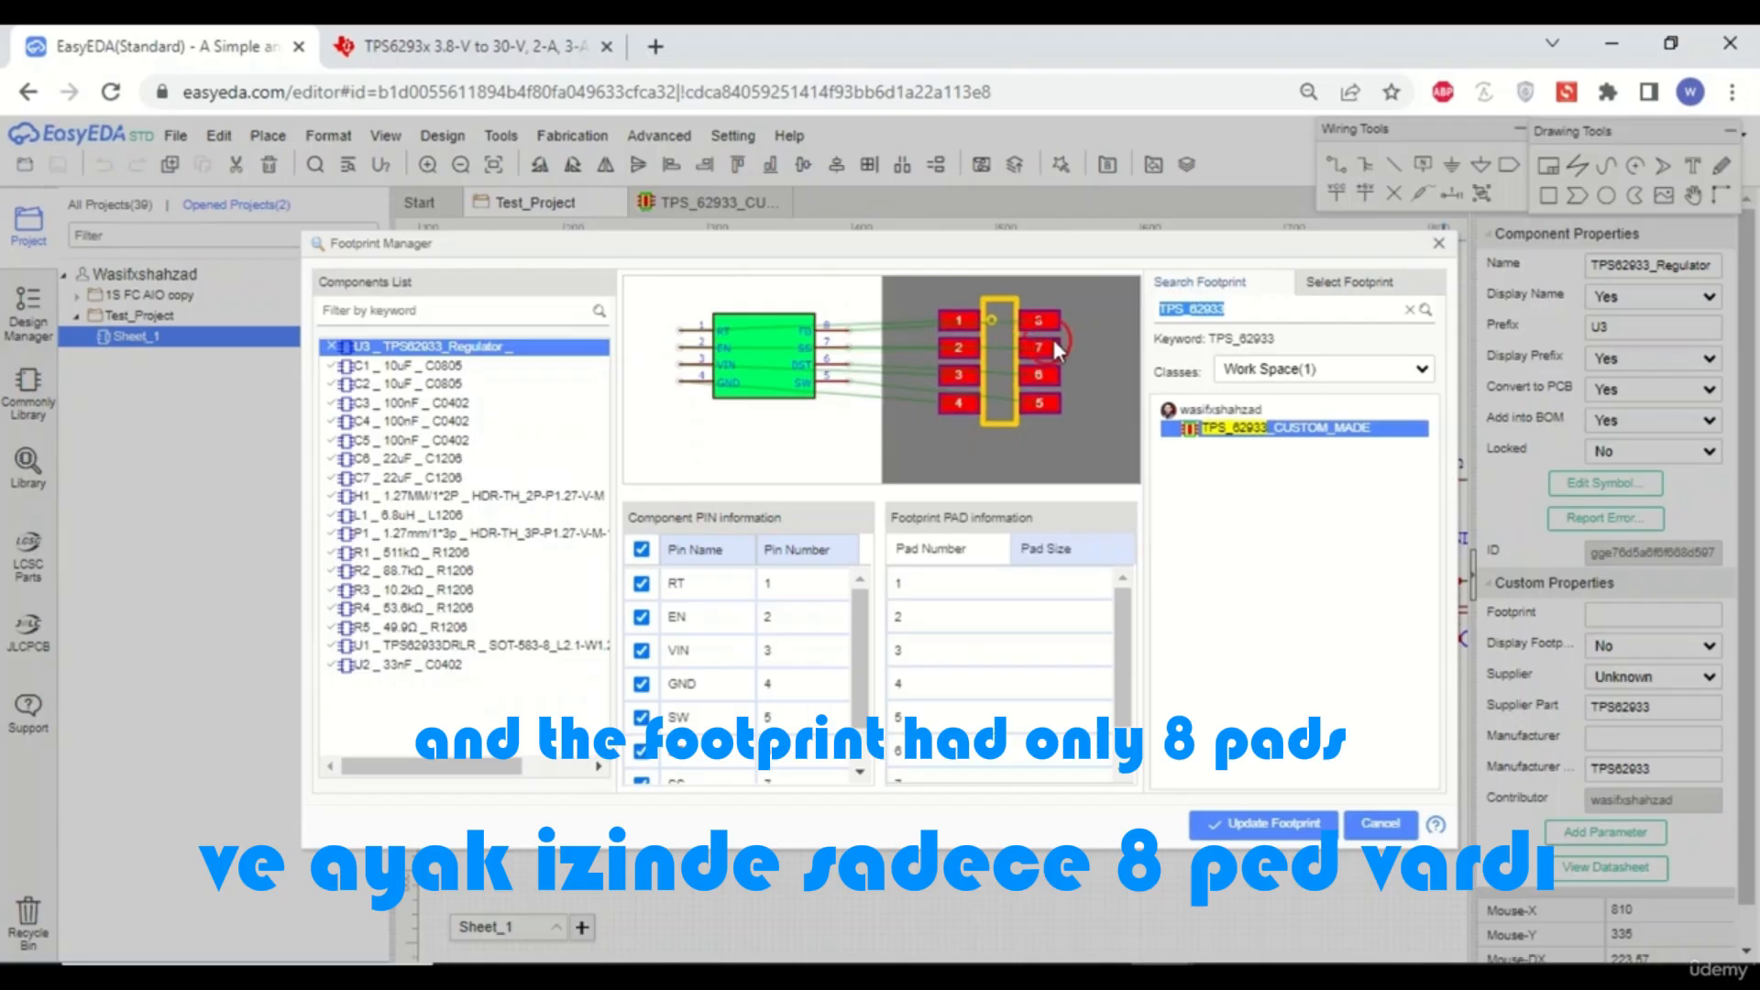
pyautogui.scroll(-2, 1137, 633)
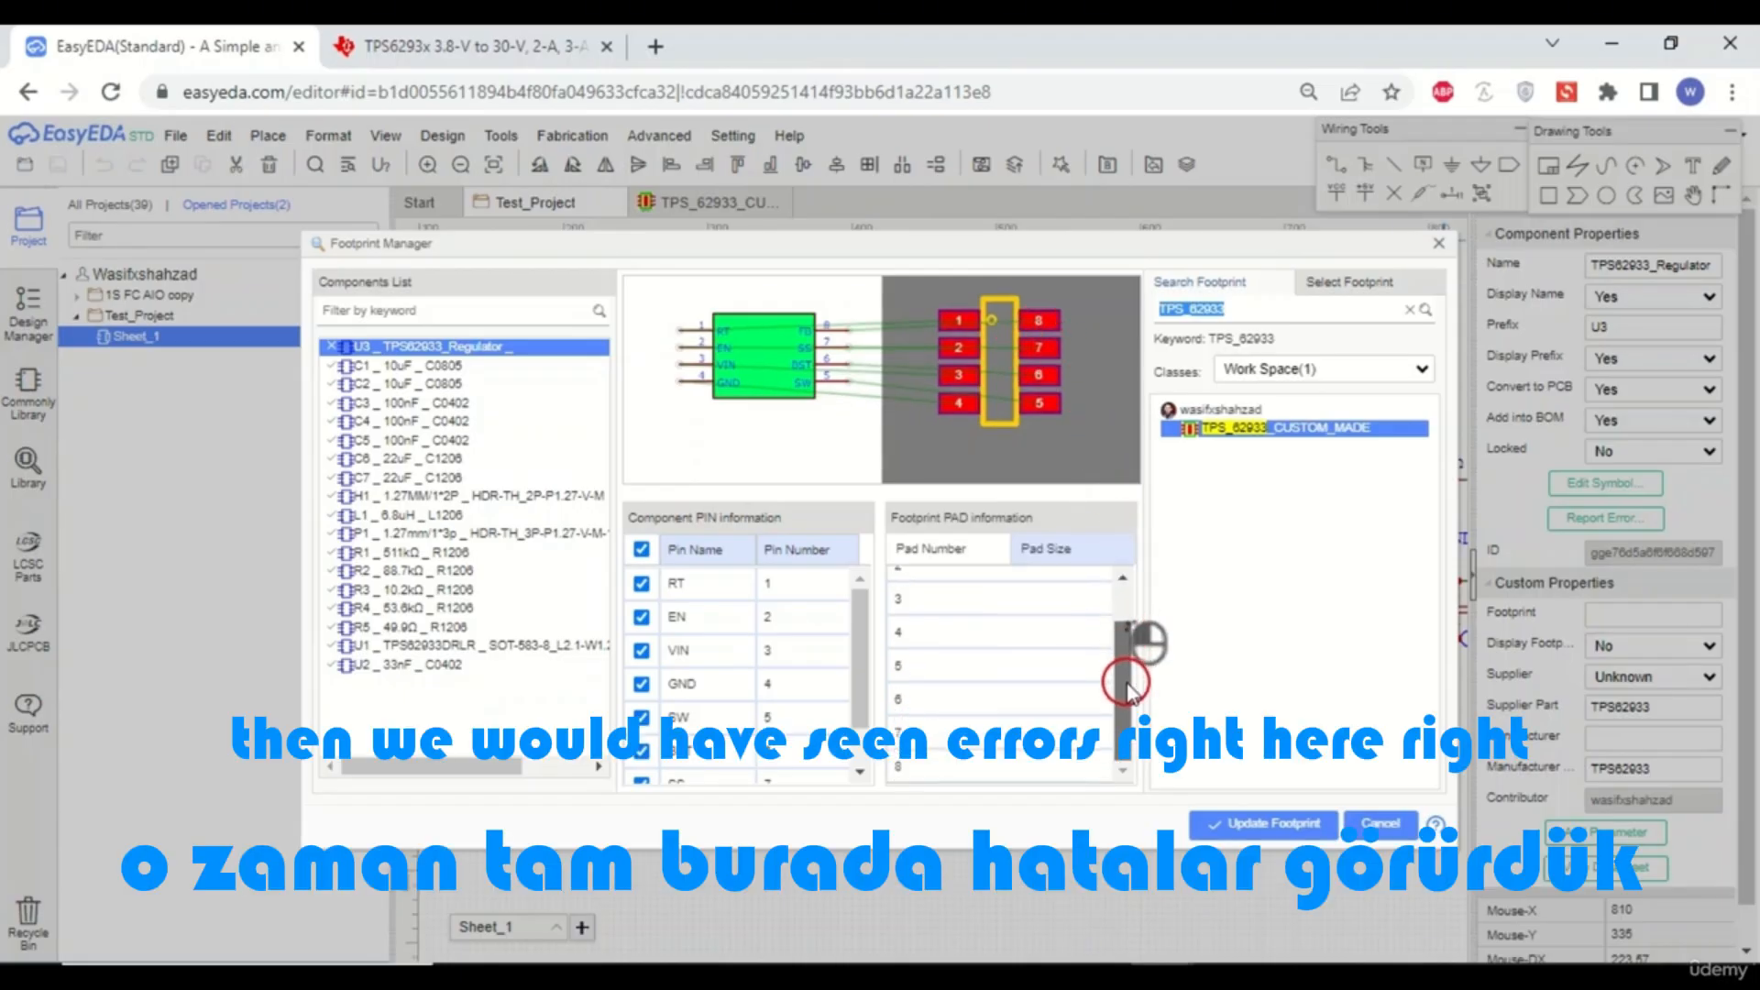
pyautogui.moveTo(860, 649); pyautogui.dragTo(850, 601)
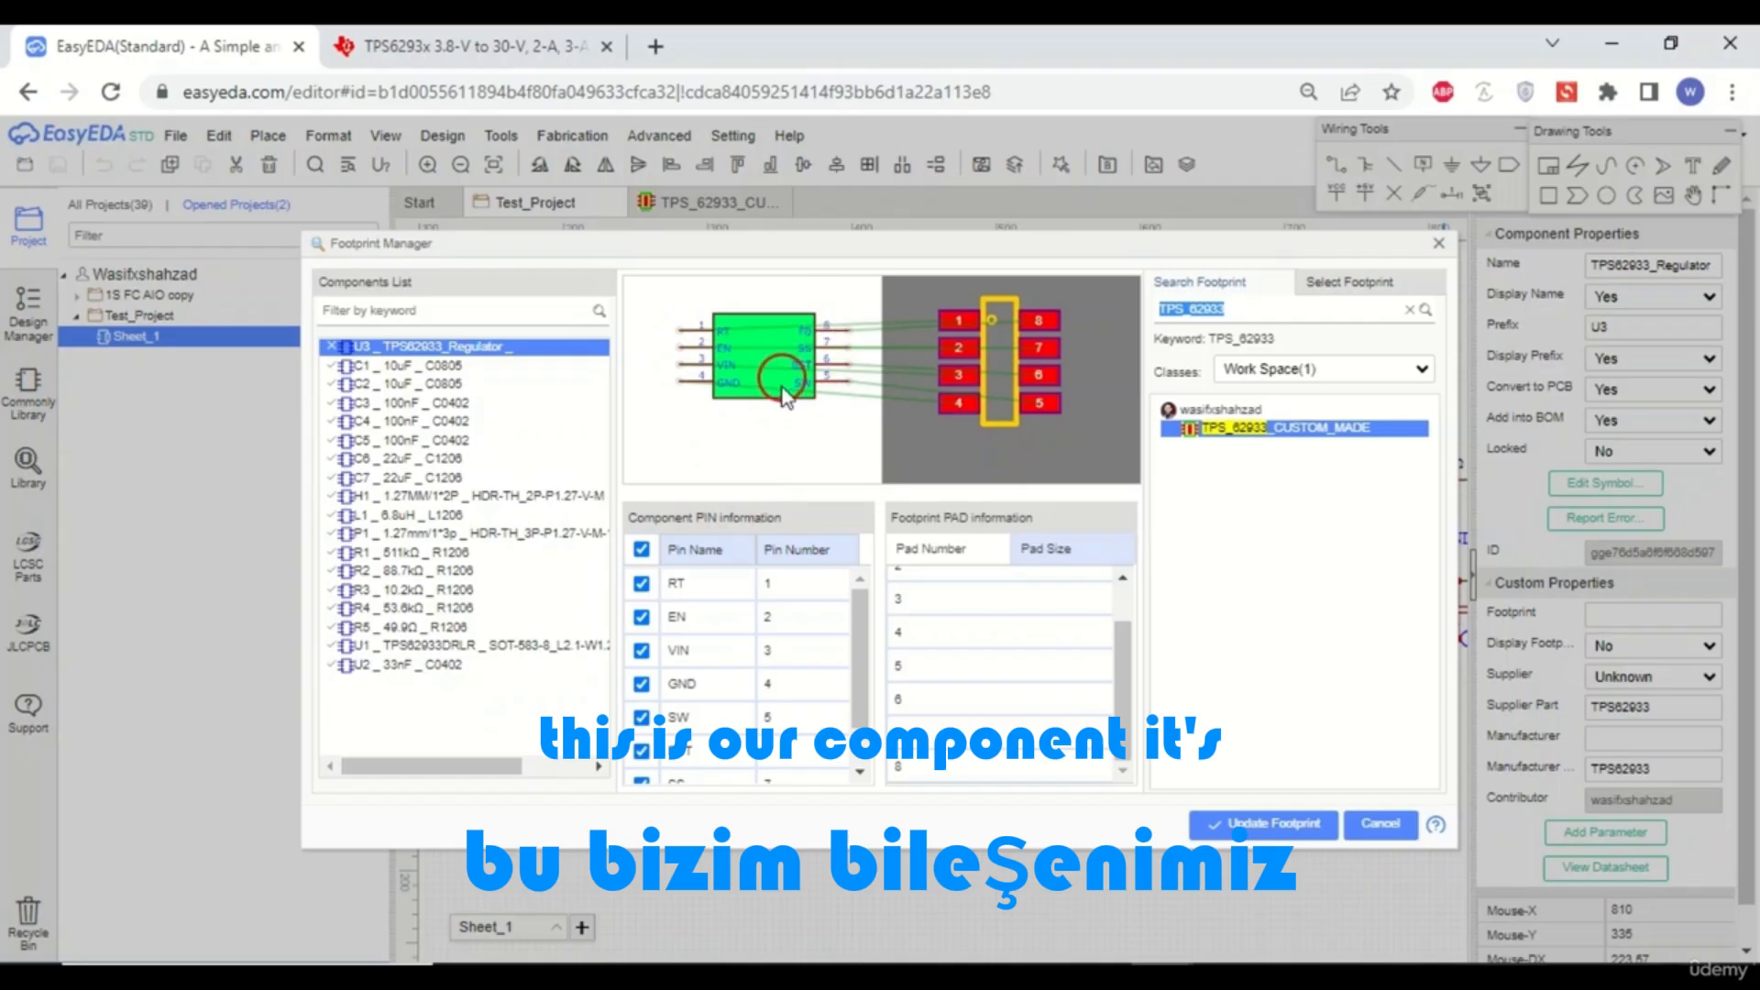
pyautogui.moveTo(862, 624); pyautogui.dragTo(856, 562)
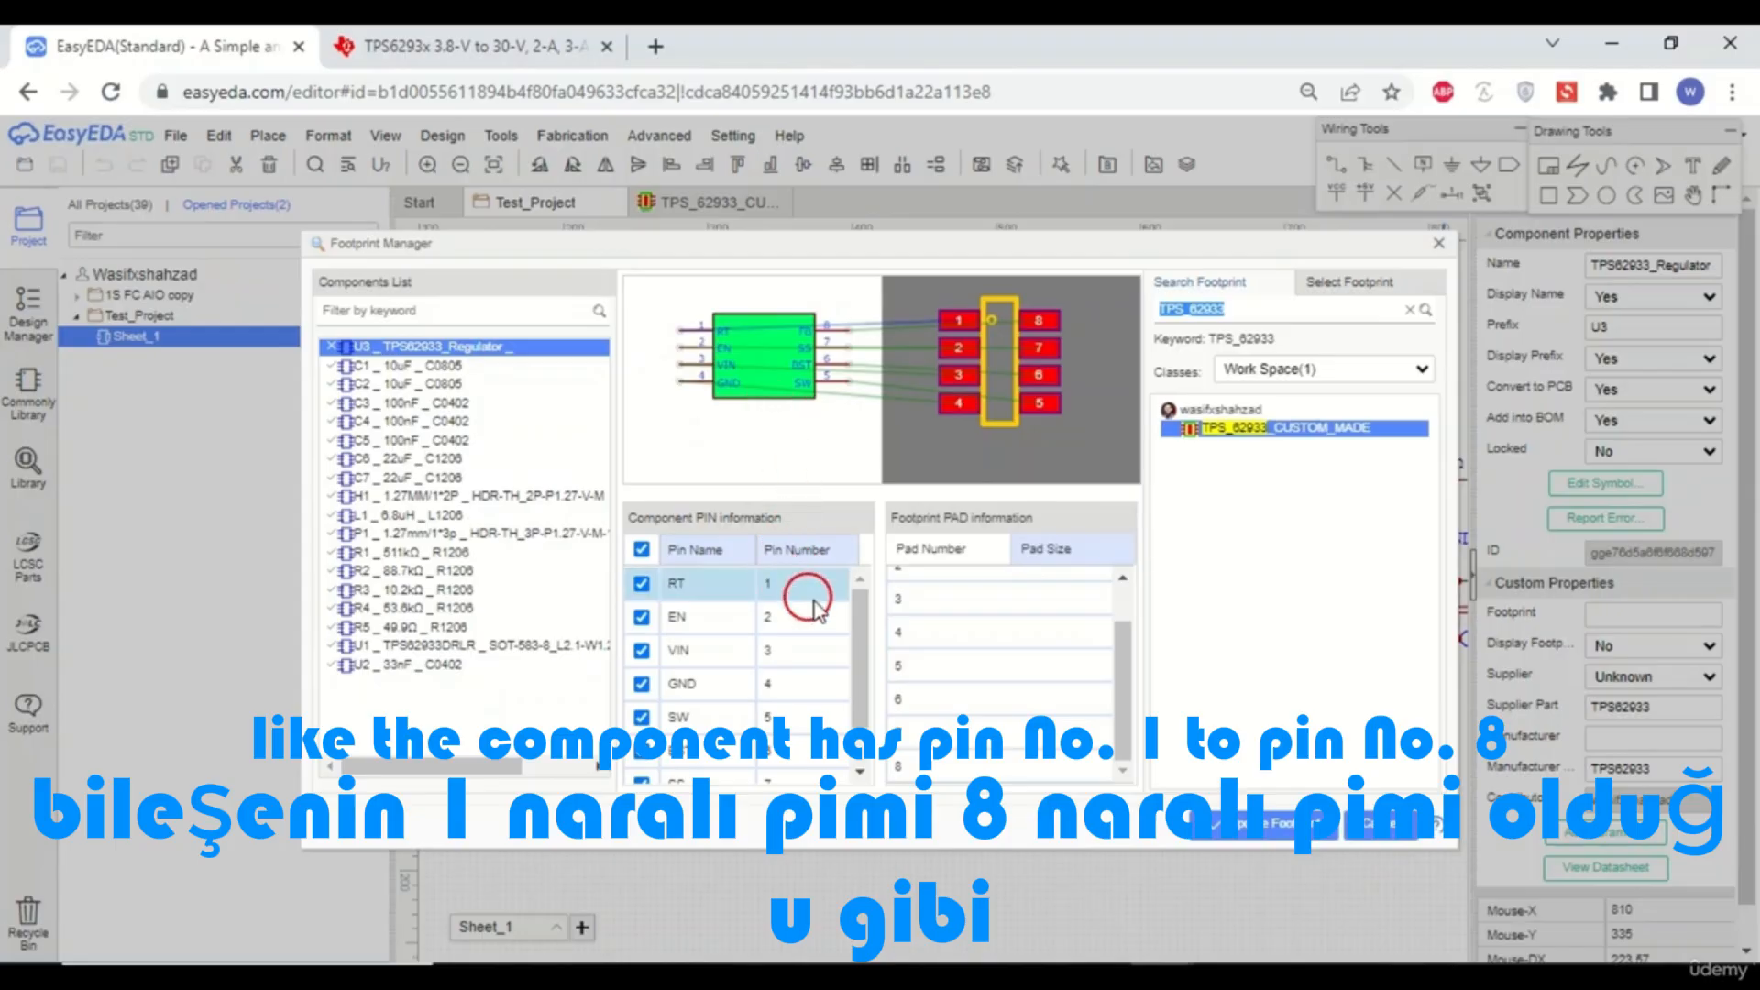
pyautogui.scroll(-2, 876, 623)
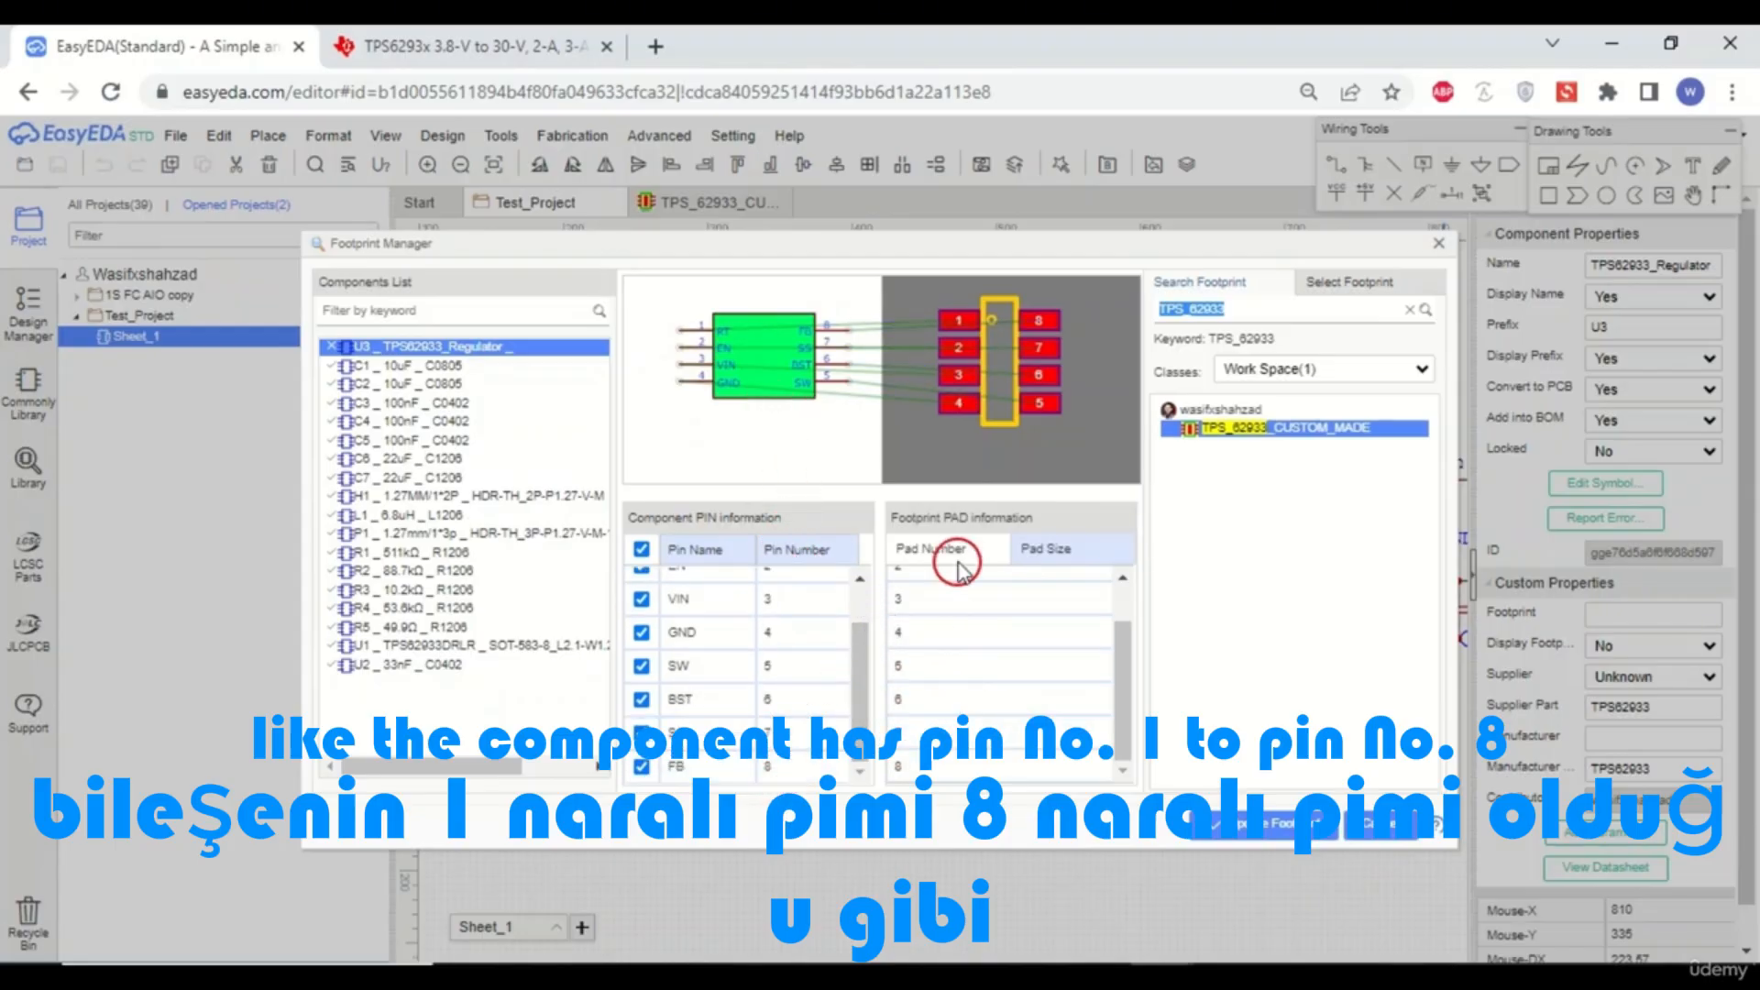
pyautogui.scroll(2, 1121, 677)
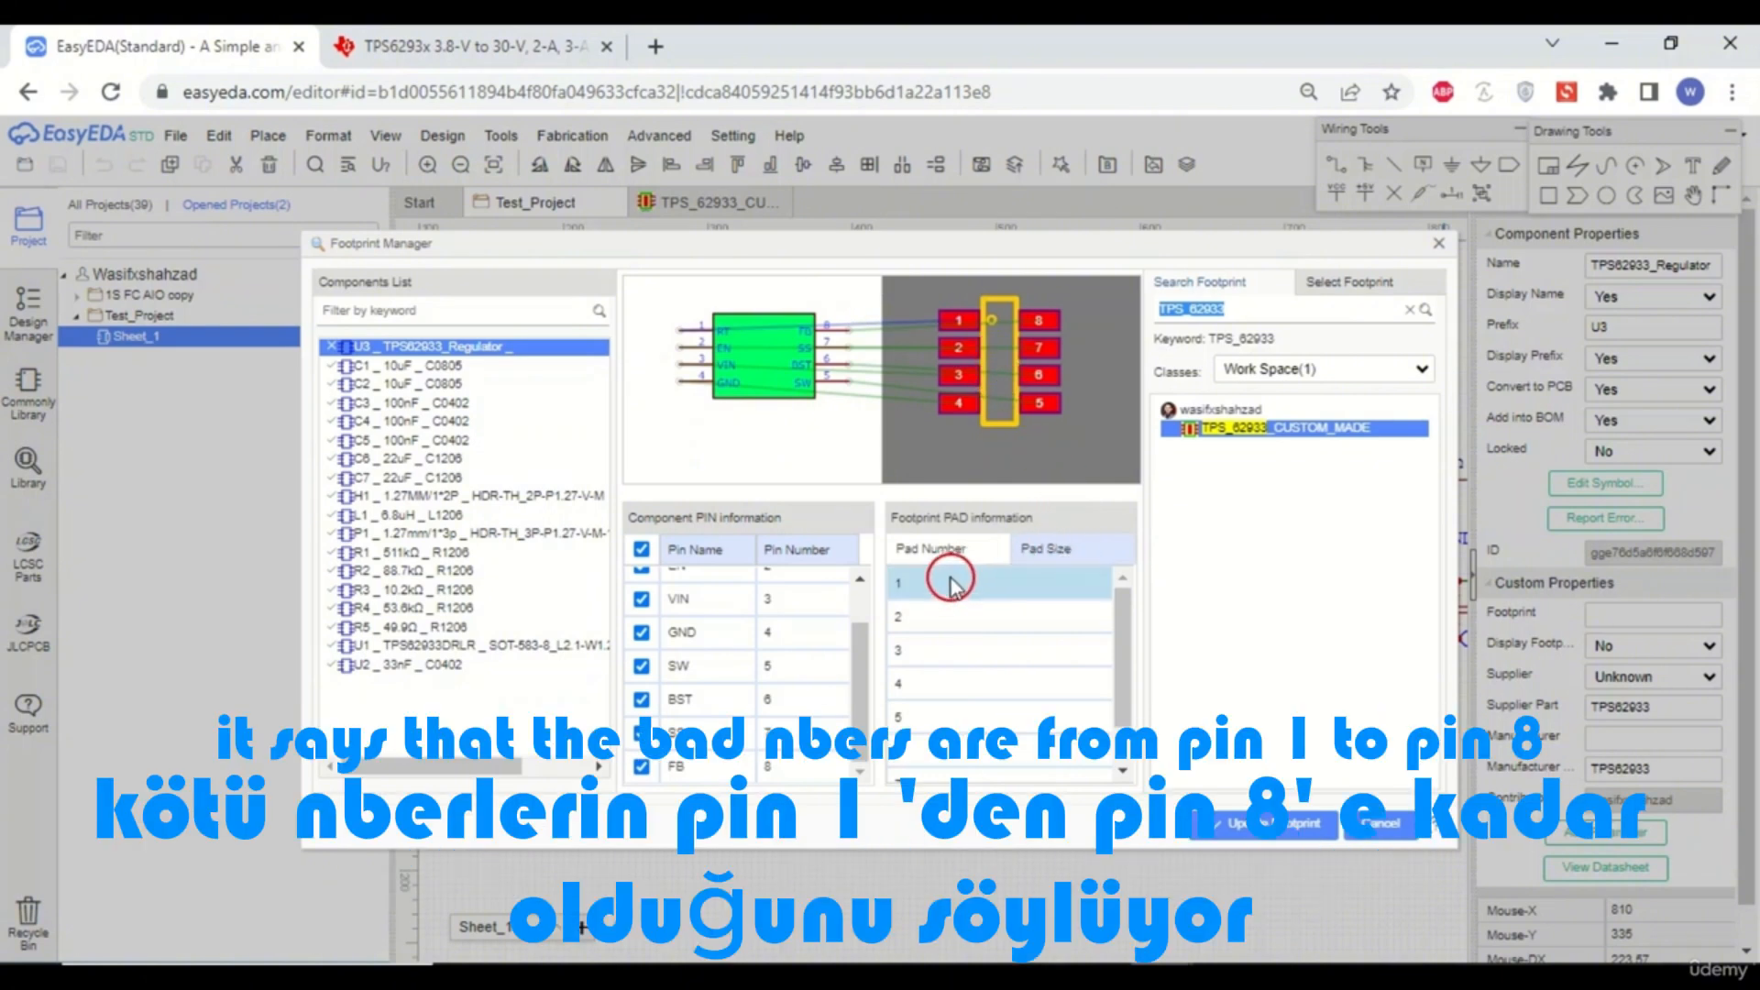
pyautogui.moveTo(1122, 633); pyautogui.dragTo(1128, 689)
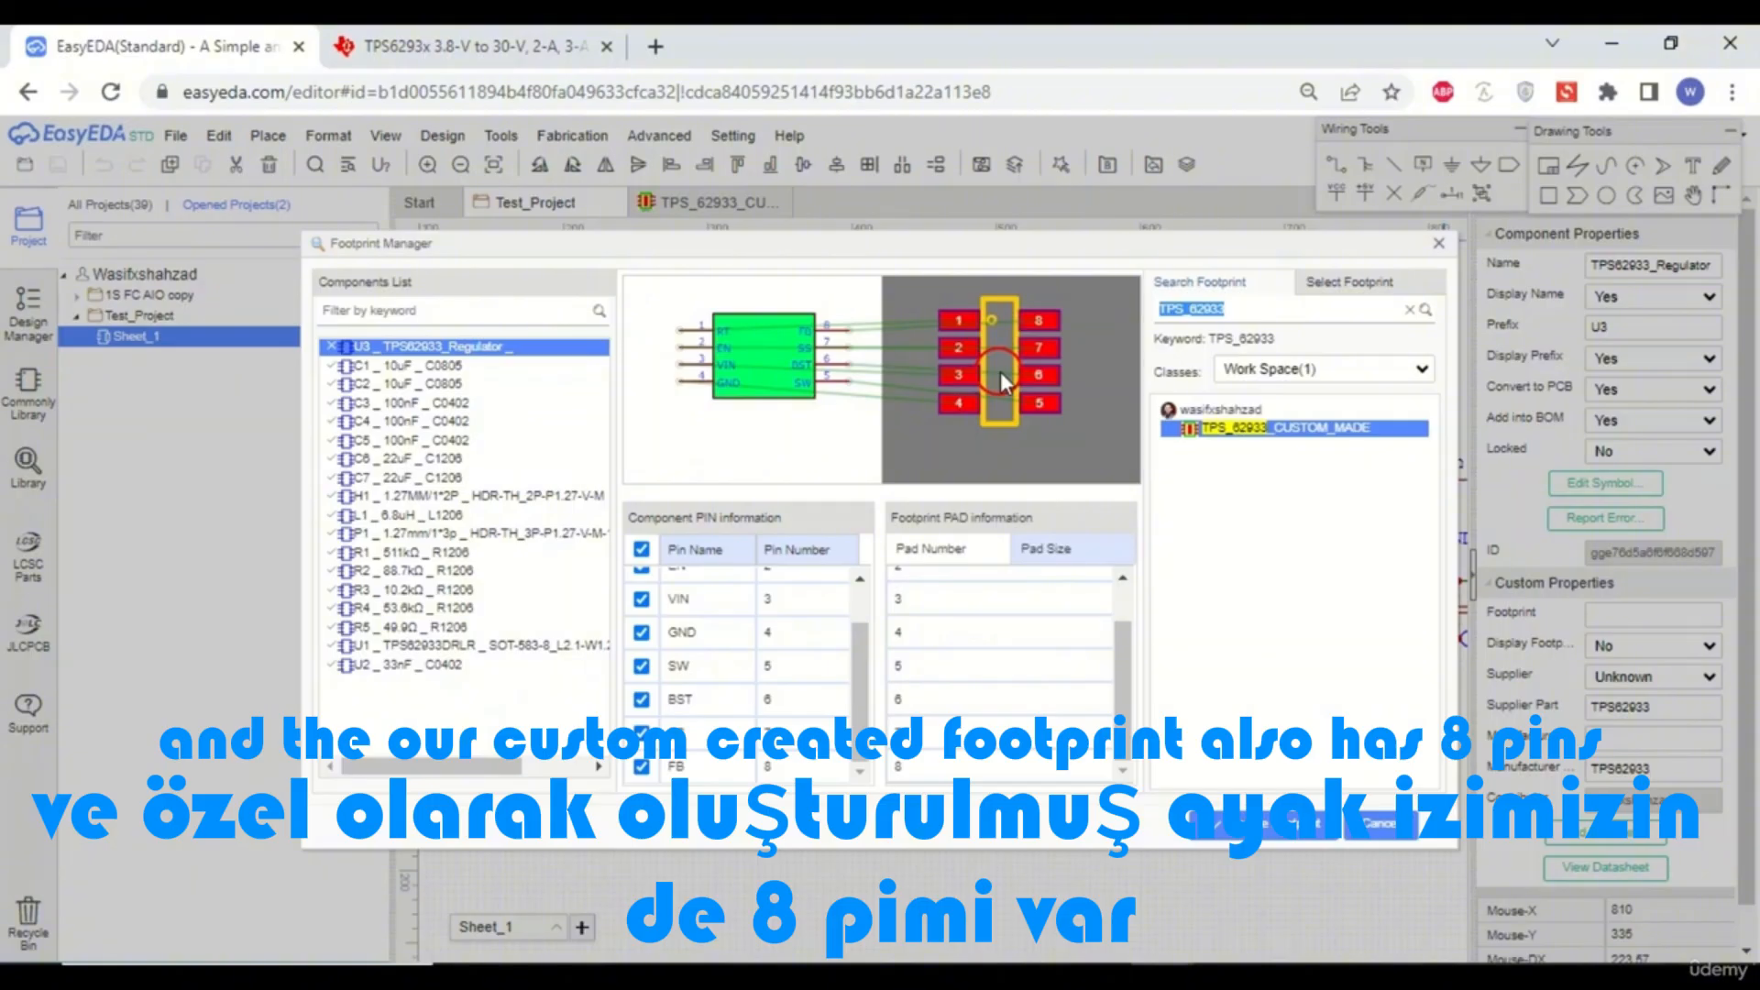
# - Update U3's footprint to the TPS_62933_CUSTOM_MADE footprint and close the Footprint Manager
pyautogui.moveTo(1121, 660)
pyautogui.mouseDown()
pyautogui.moveTo(1122, 596)
pyautogui.moveTo(1129, 688)
pyautogui.mouseUp()
pyautogui.click(997, 752)
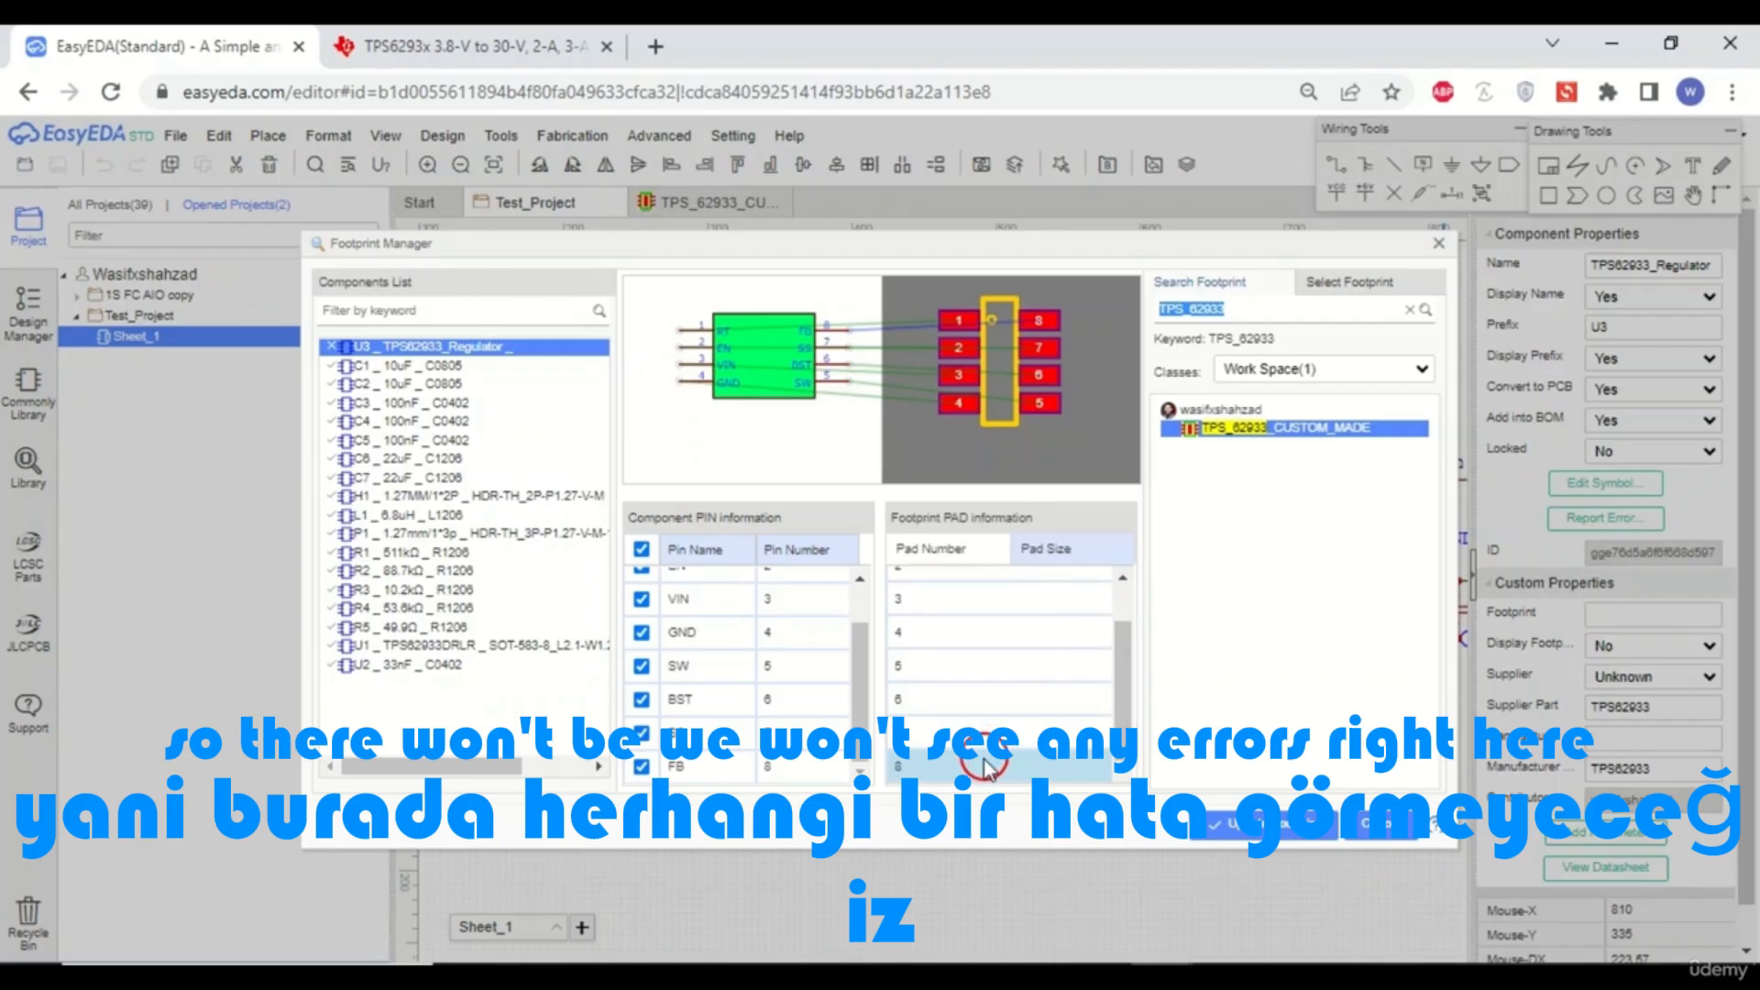
pyautogui.click(1260, 832)
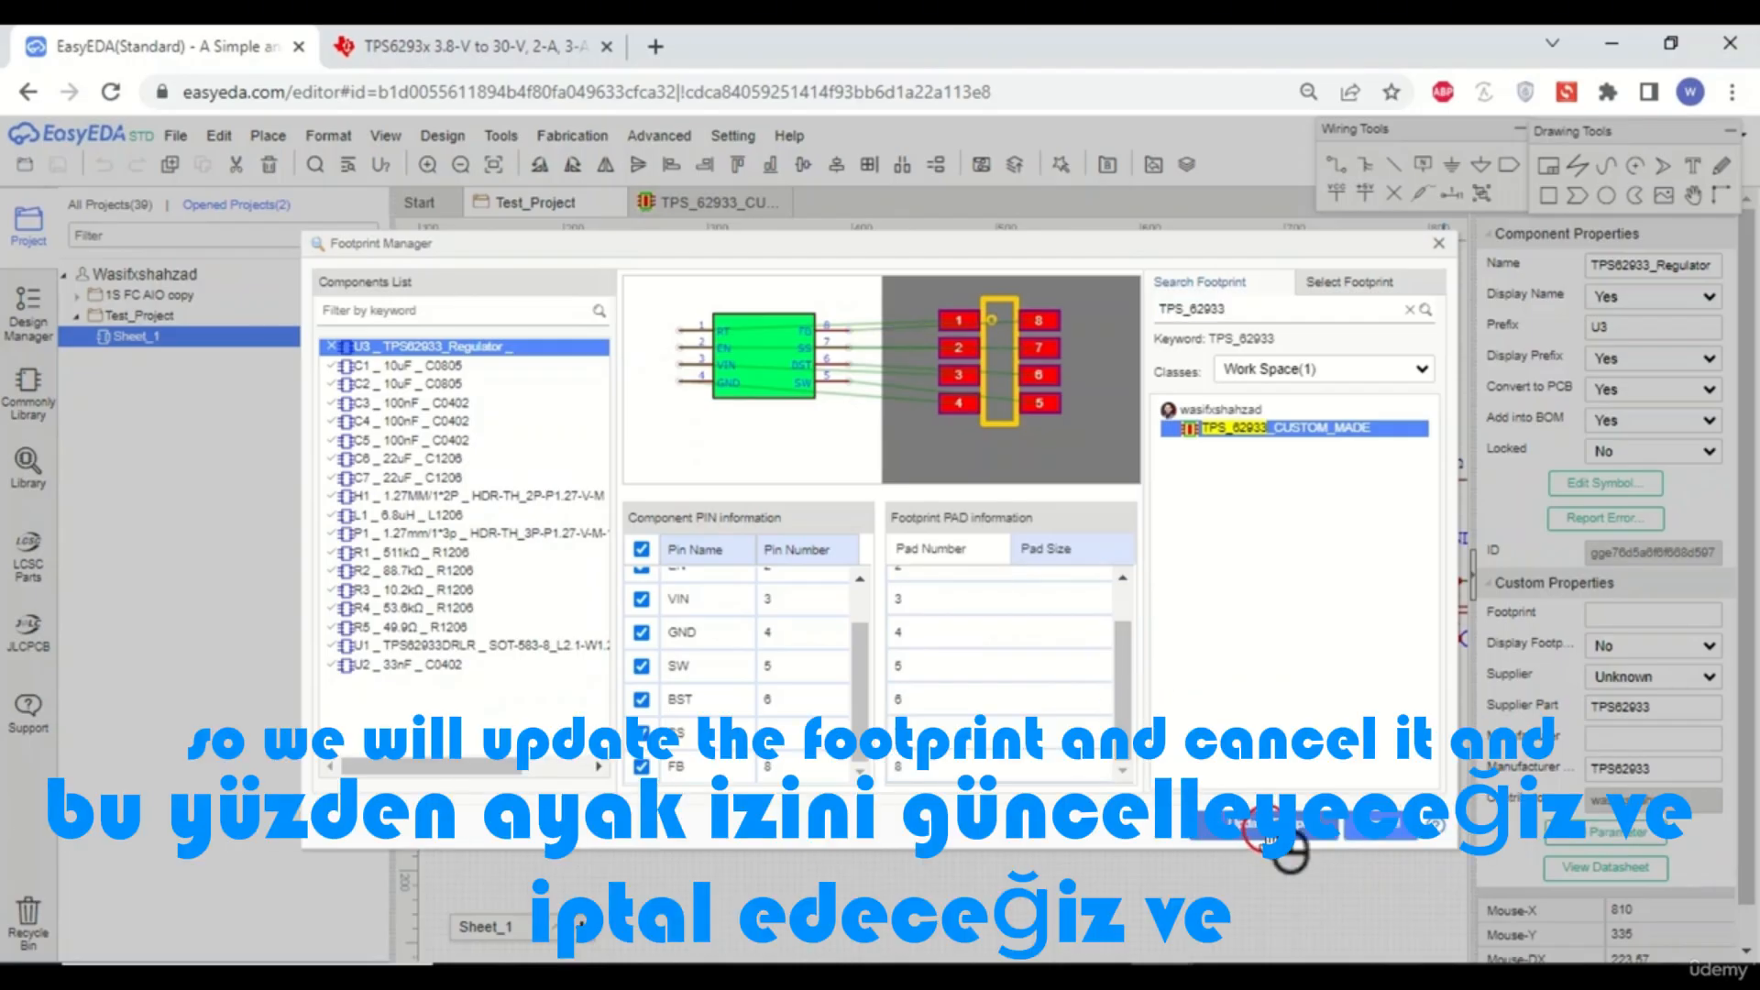
pyautogui.click(1395, 842)
pyautogui.click(1132, 785)
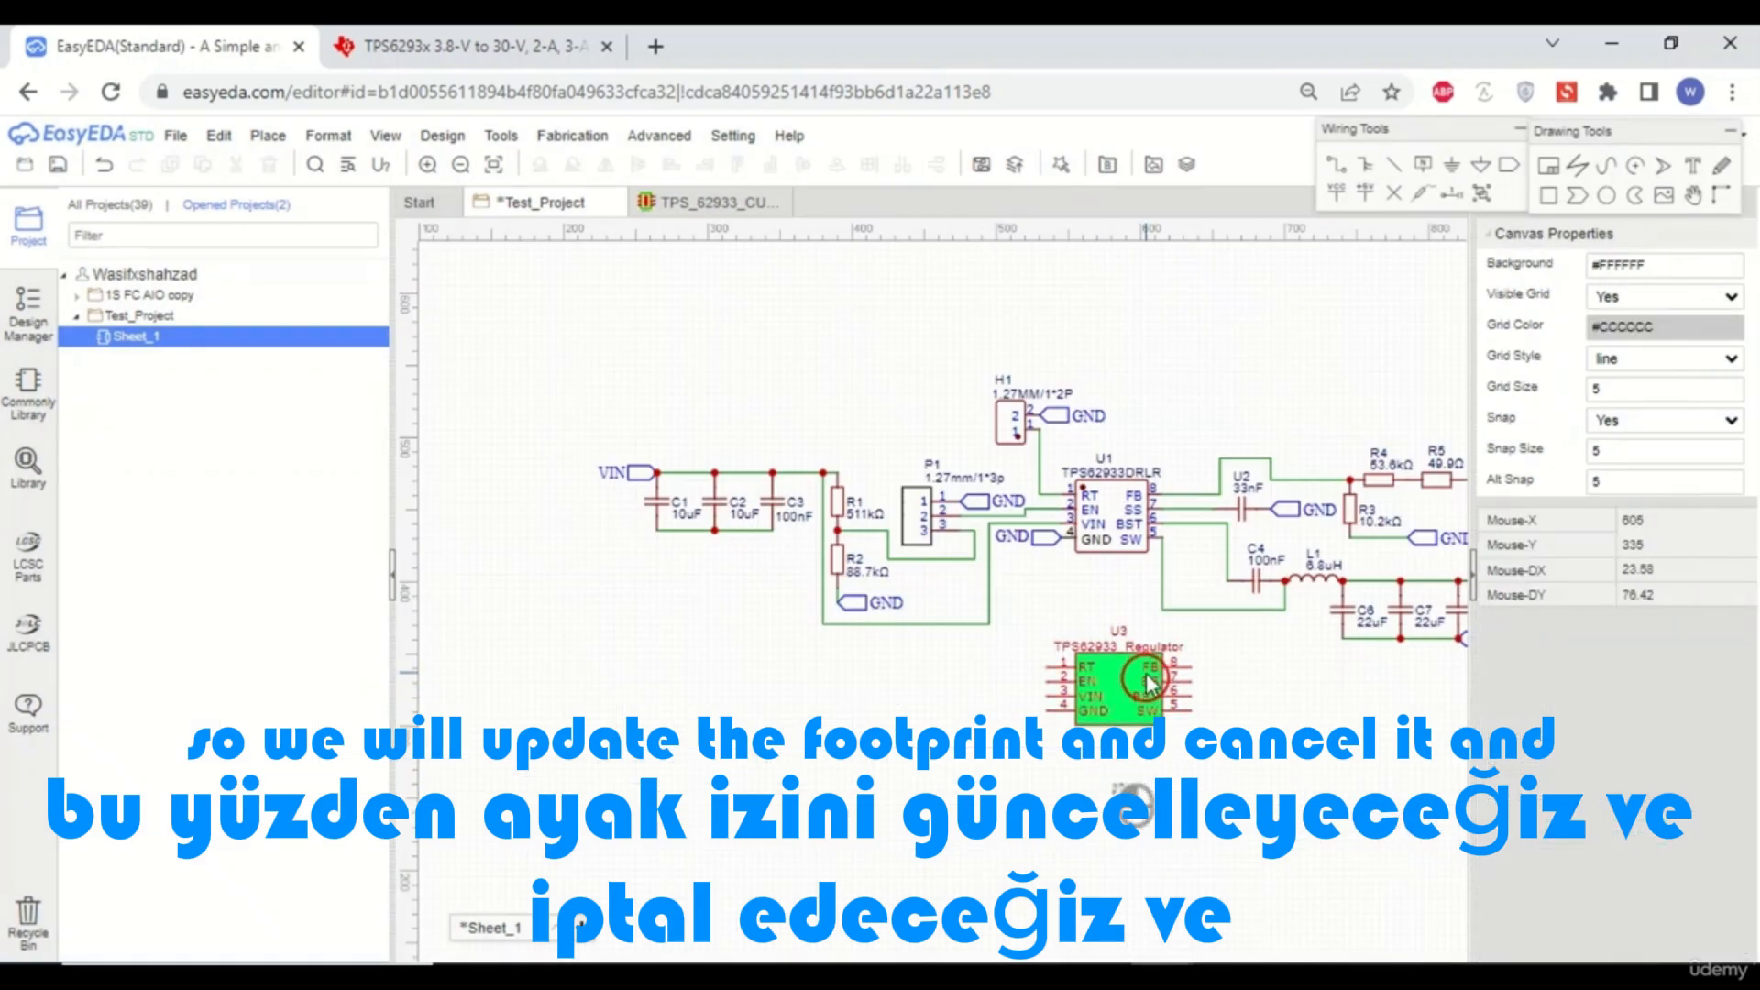
# - Delete the original TPS62933DRLR regulator U1 and move the U3 TPS62933_Regulator symbol into its place
pyautogui.scroll(3, 1148, 534)
pyautogui.scroll(-3, 968, 446)
pyautogui.scroll(3, 1078, 491)
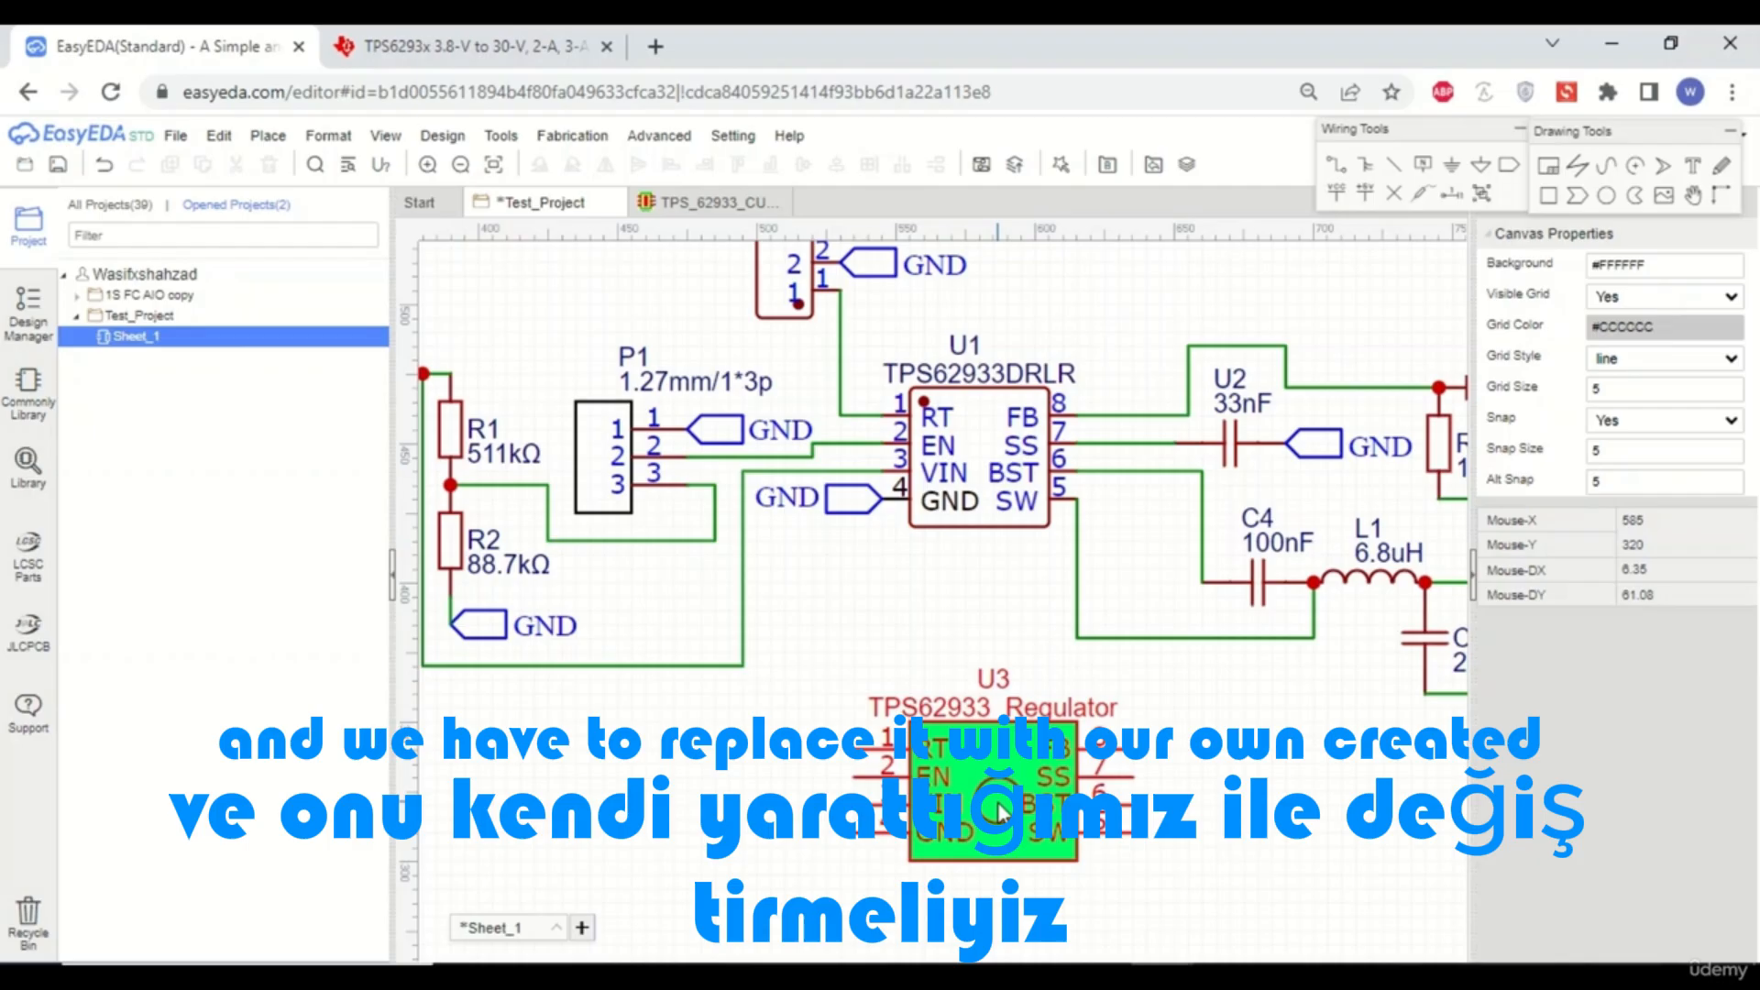
pyautogui.click(995, 477)
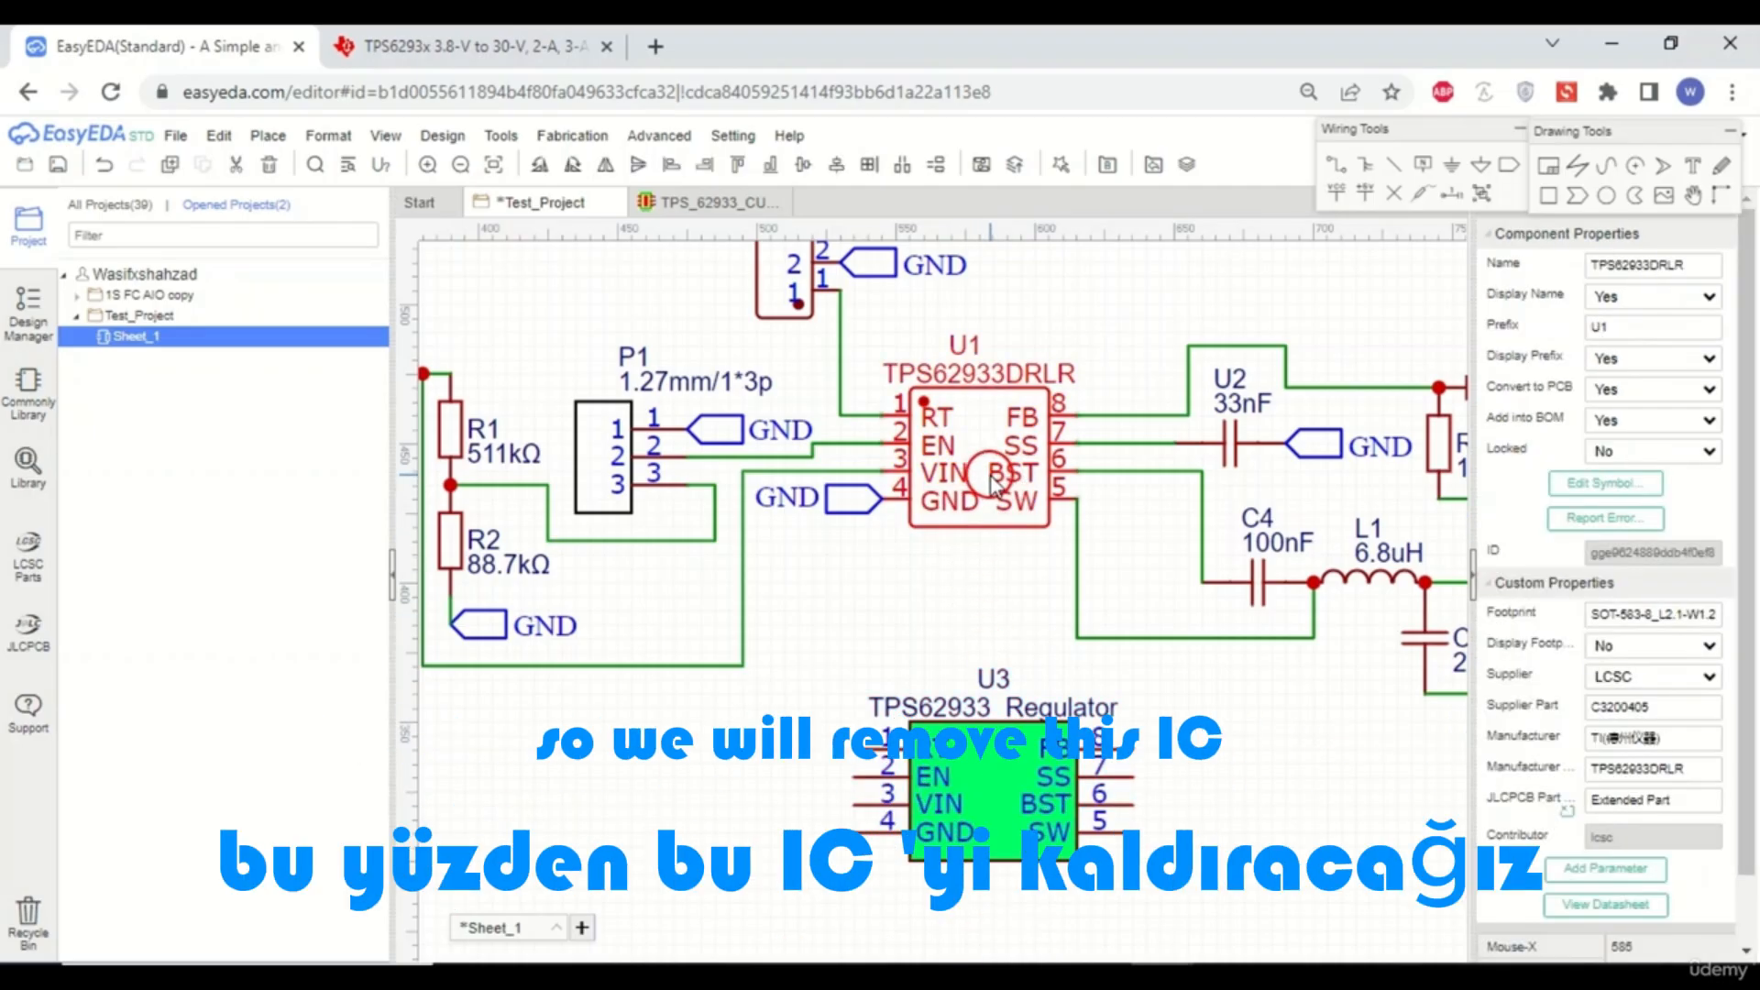
pyautogui.press('Delete')
pyautogui.moveTo(1026, 747); pyautogui.dragTo(1028, 428)
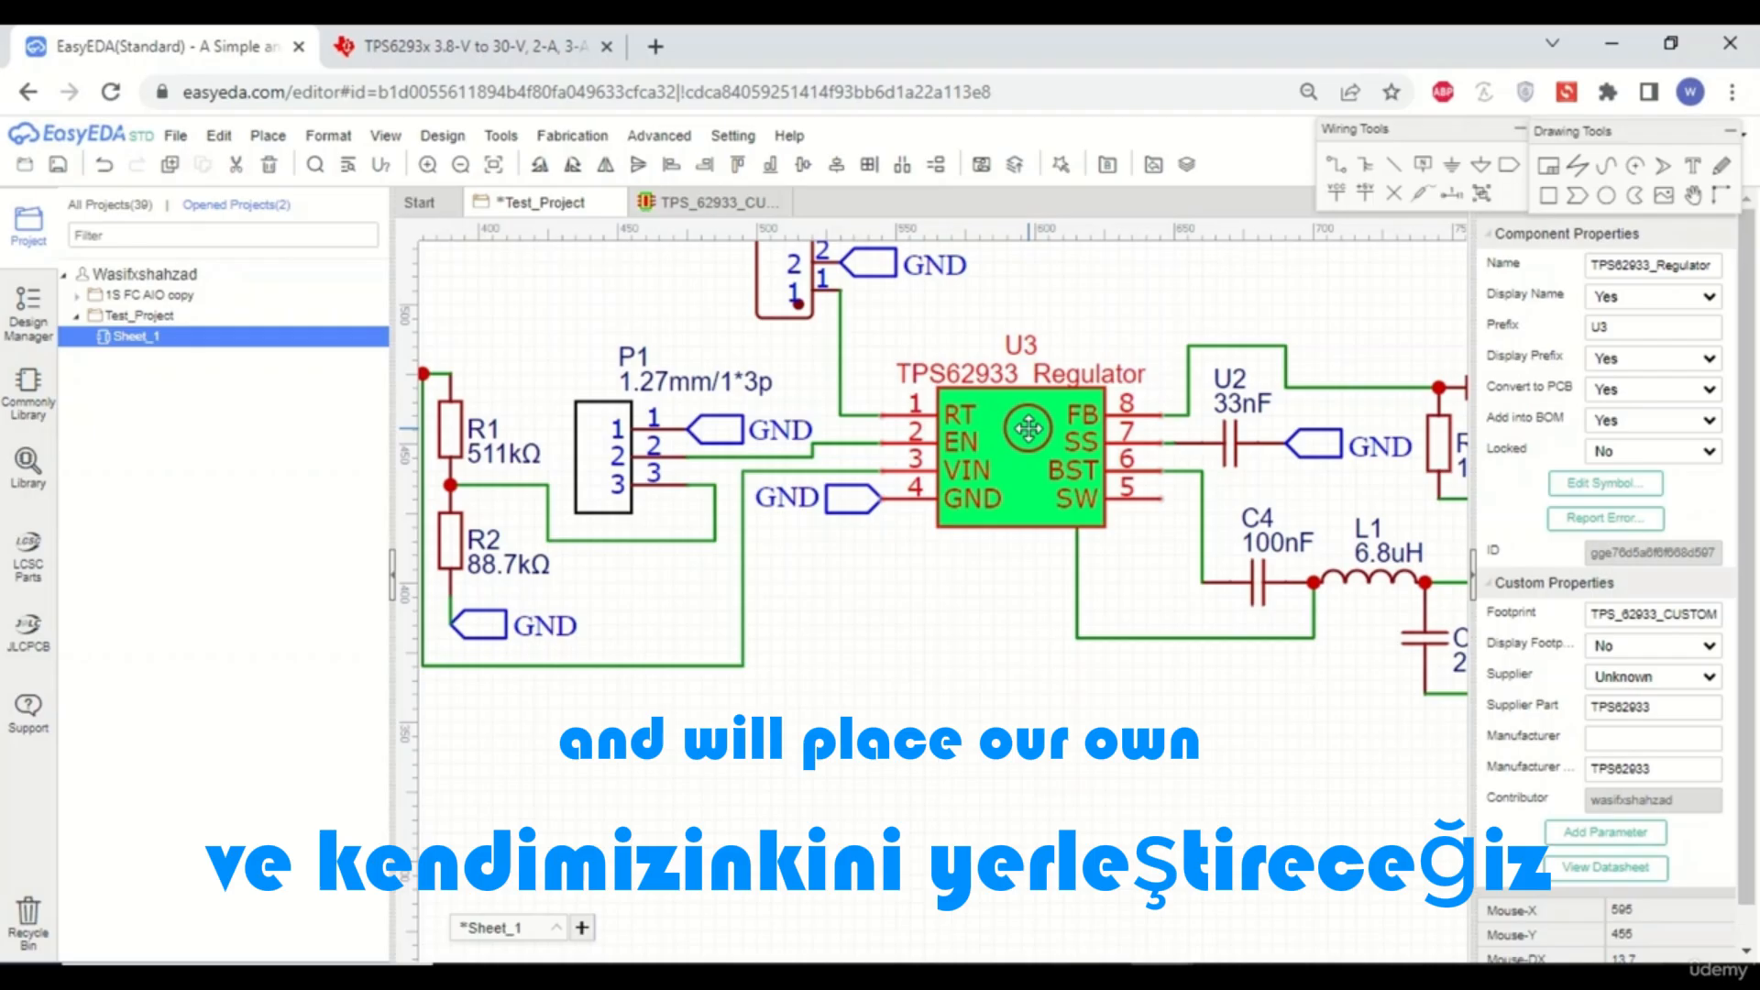
# - Reconnect the inductor and C4 wire to U3's SW pin 5 by moving the wire endpoints
pyautogui.click(1187, 610)
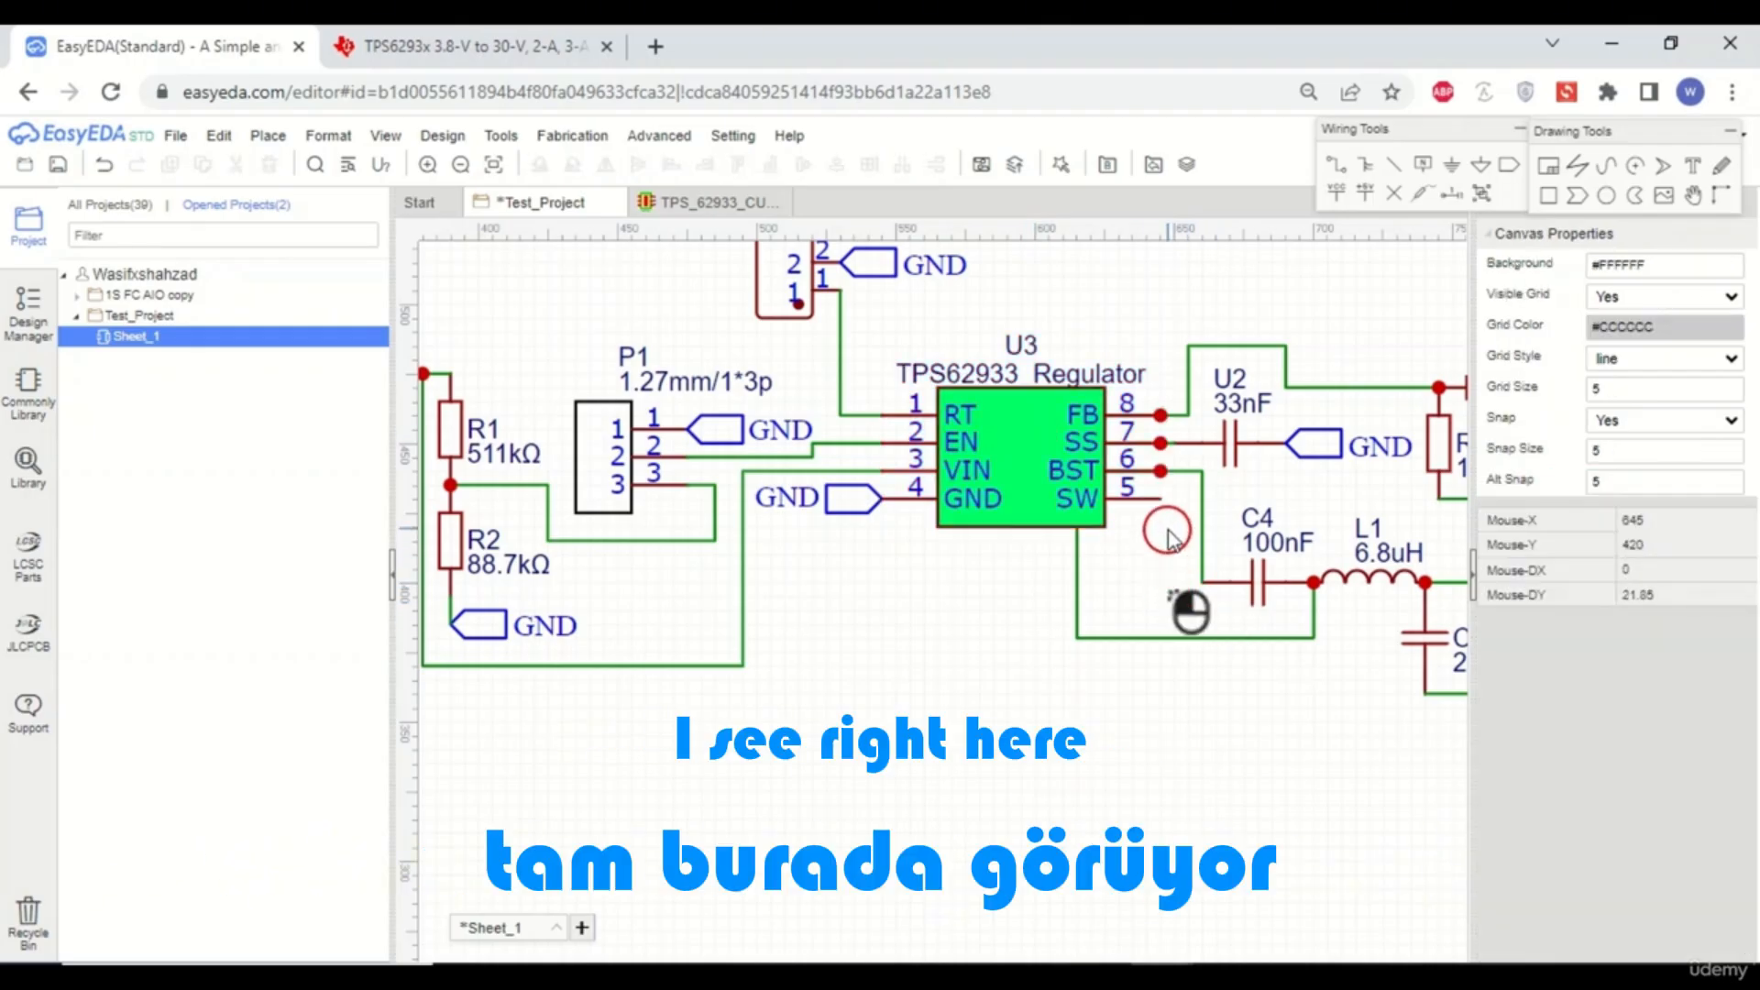
pyautogui.click(1079, 564)
pyautogui.moveTo(1079, 503); pyautogui.dragTo(1161, 500)
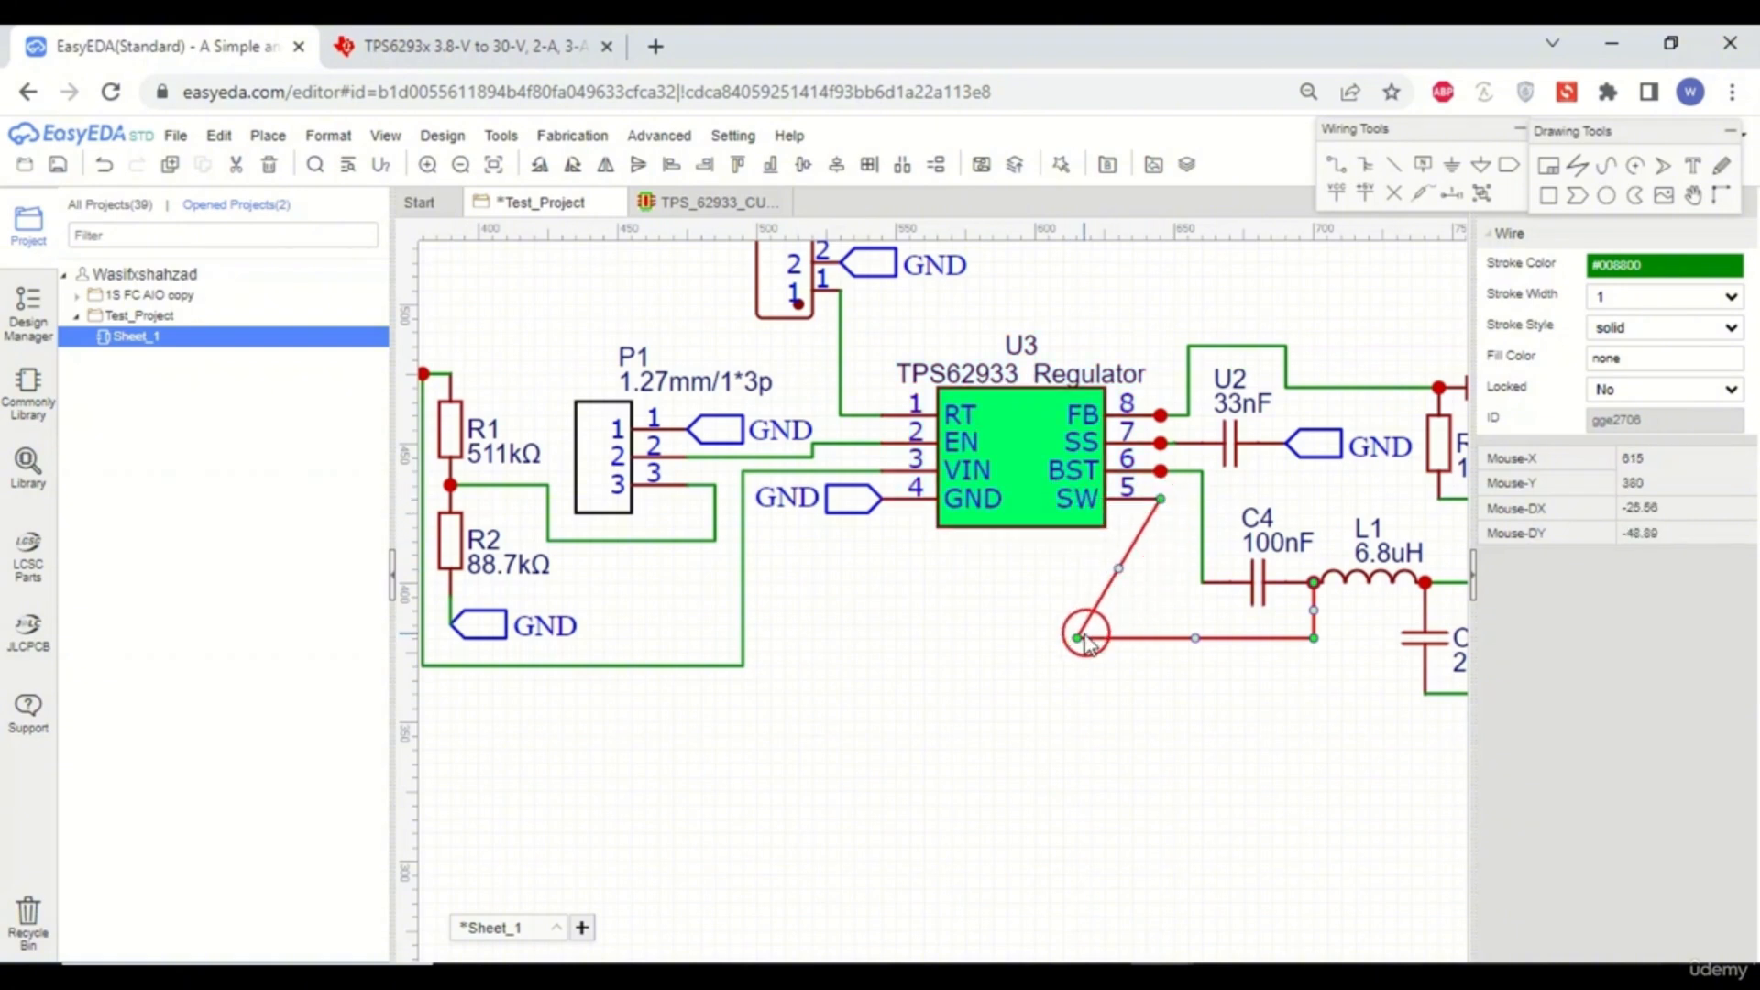
pyautogui.moveTo(1077, 637); pyautogui.dragTo(1154, 636)
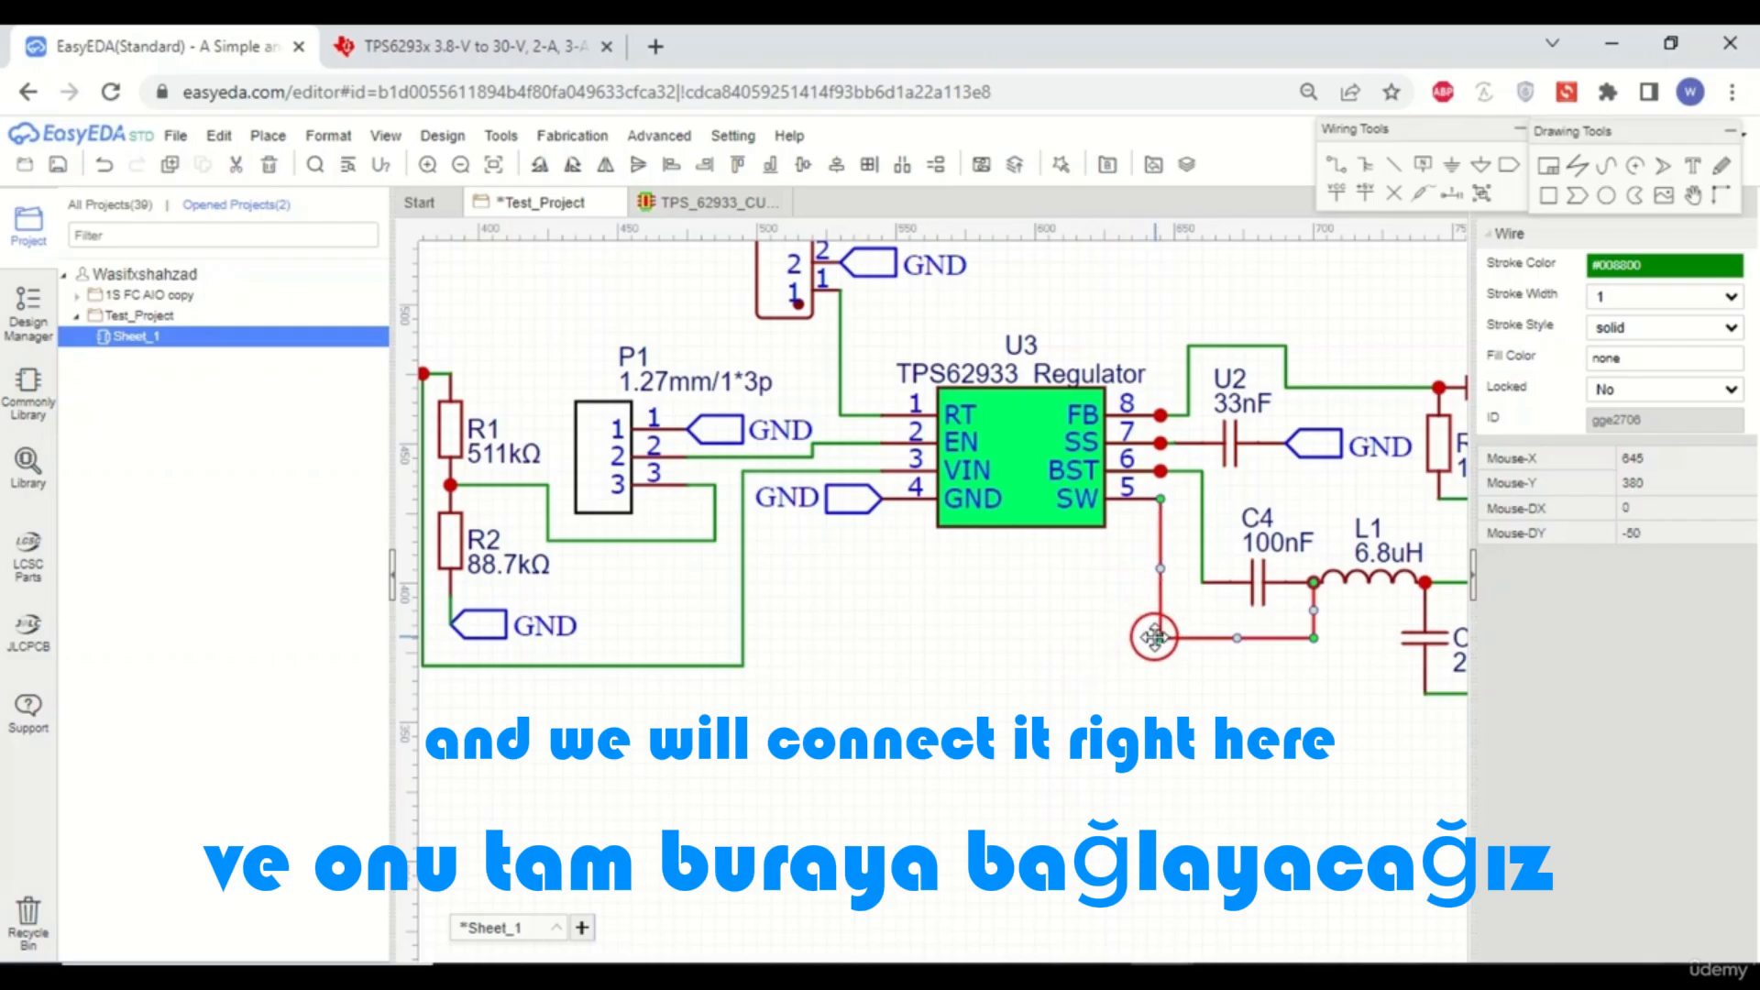
pyautogui.click(1091, 713)
# - Close the TPS_62933 footprint tab and save the Test_Project schematic
pyautogui.scroll(-5, 951, 662)
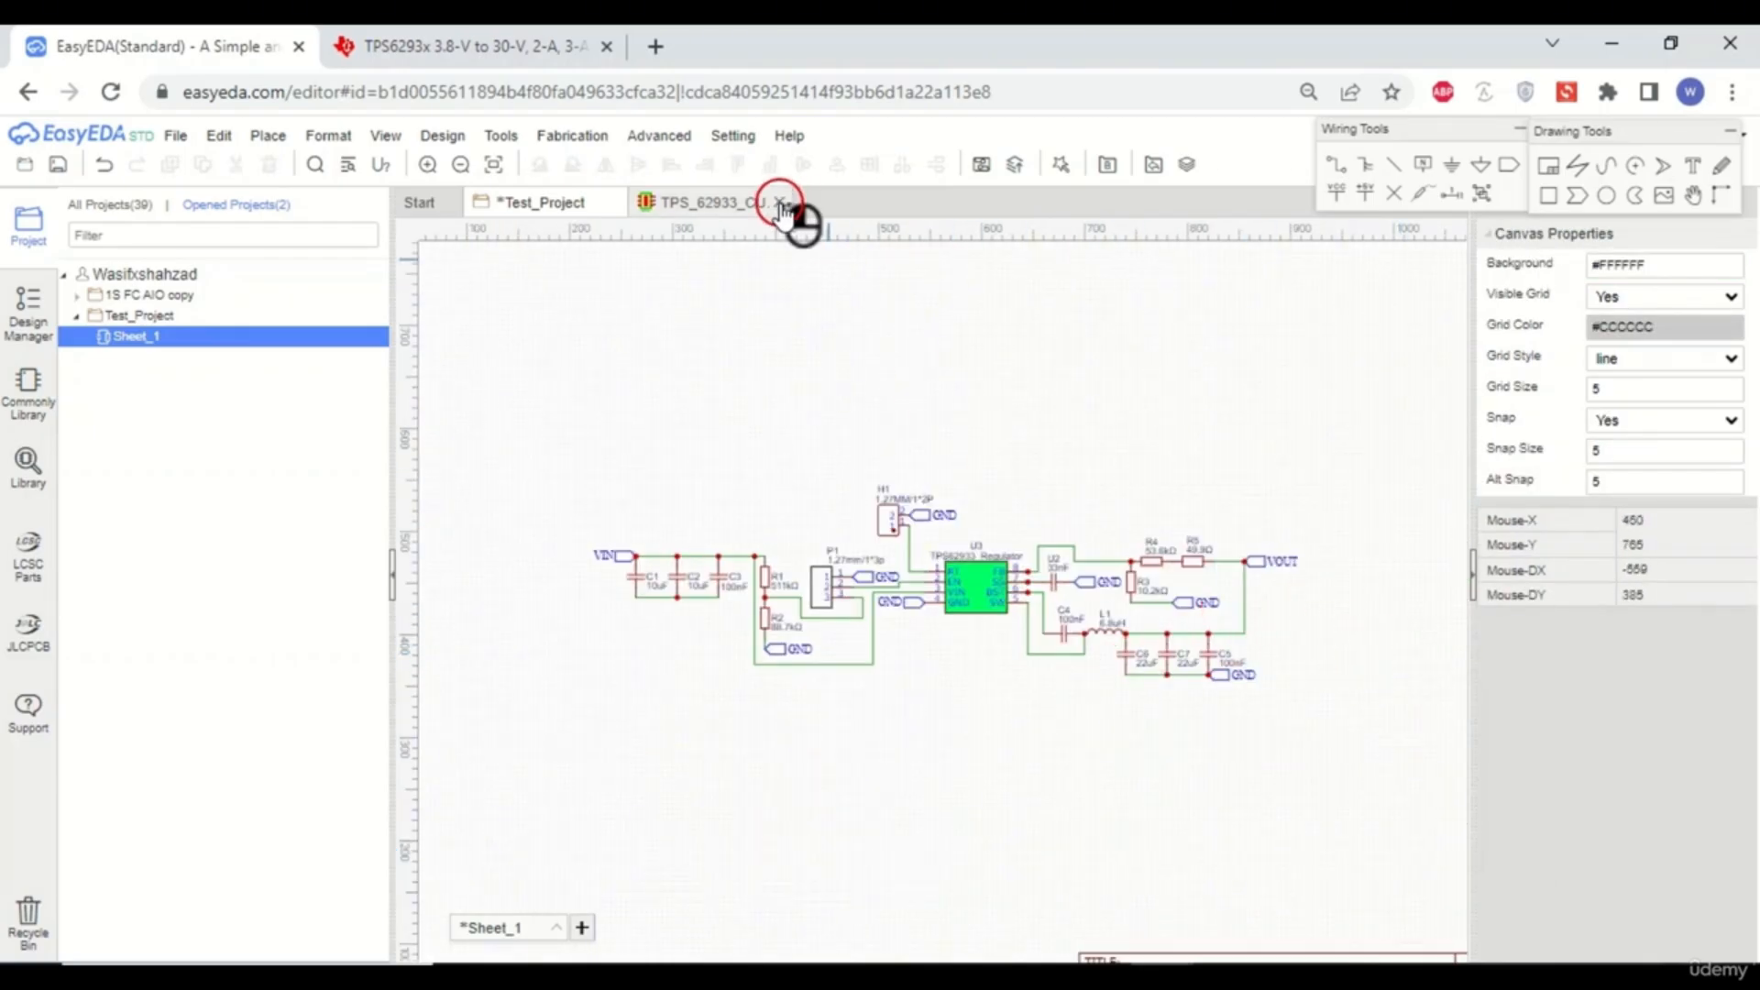
pyautogui.click(782, 203)
pyautogui.click(58, 164)
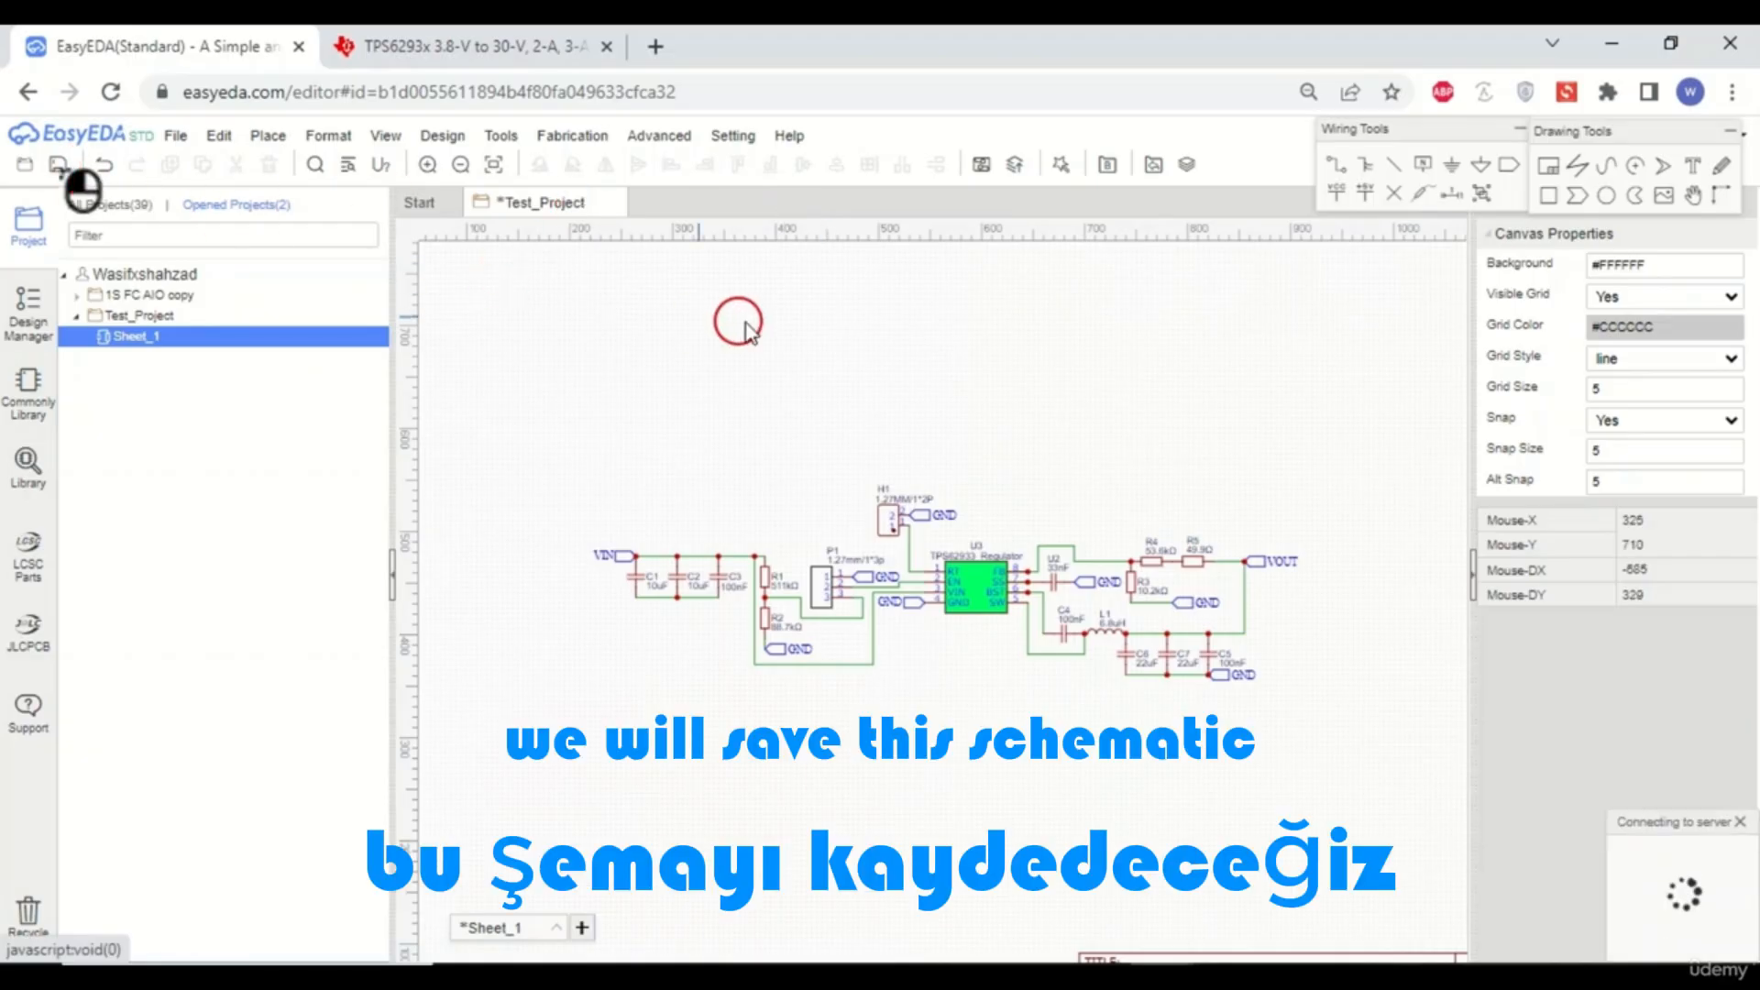
pyautogui.click(1045, 359)
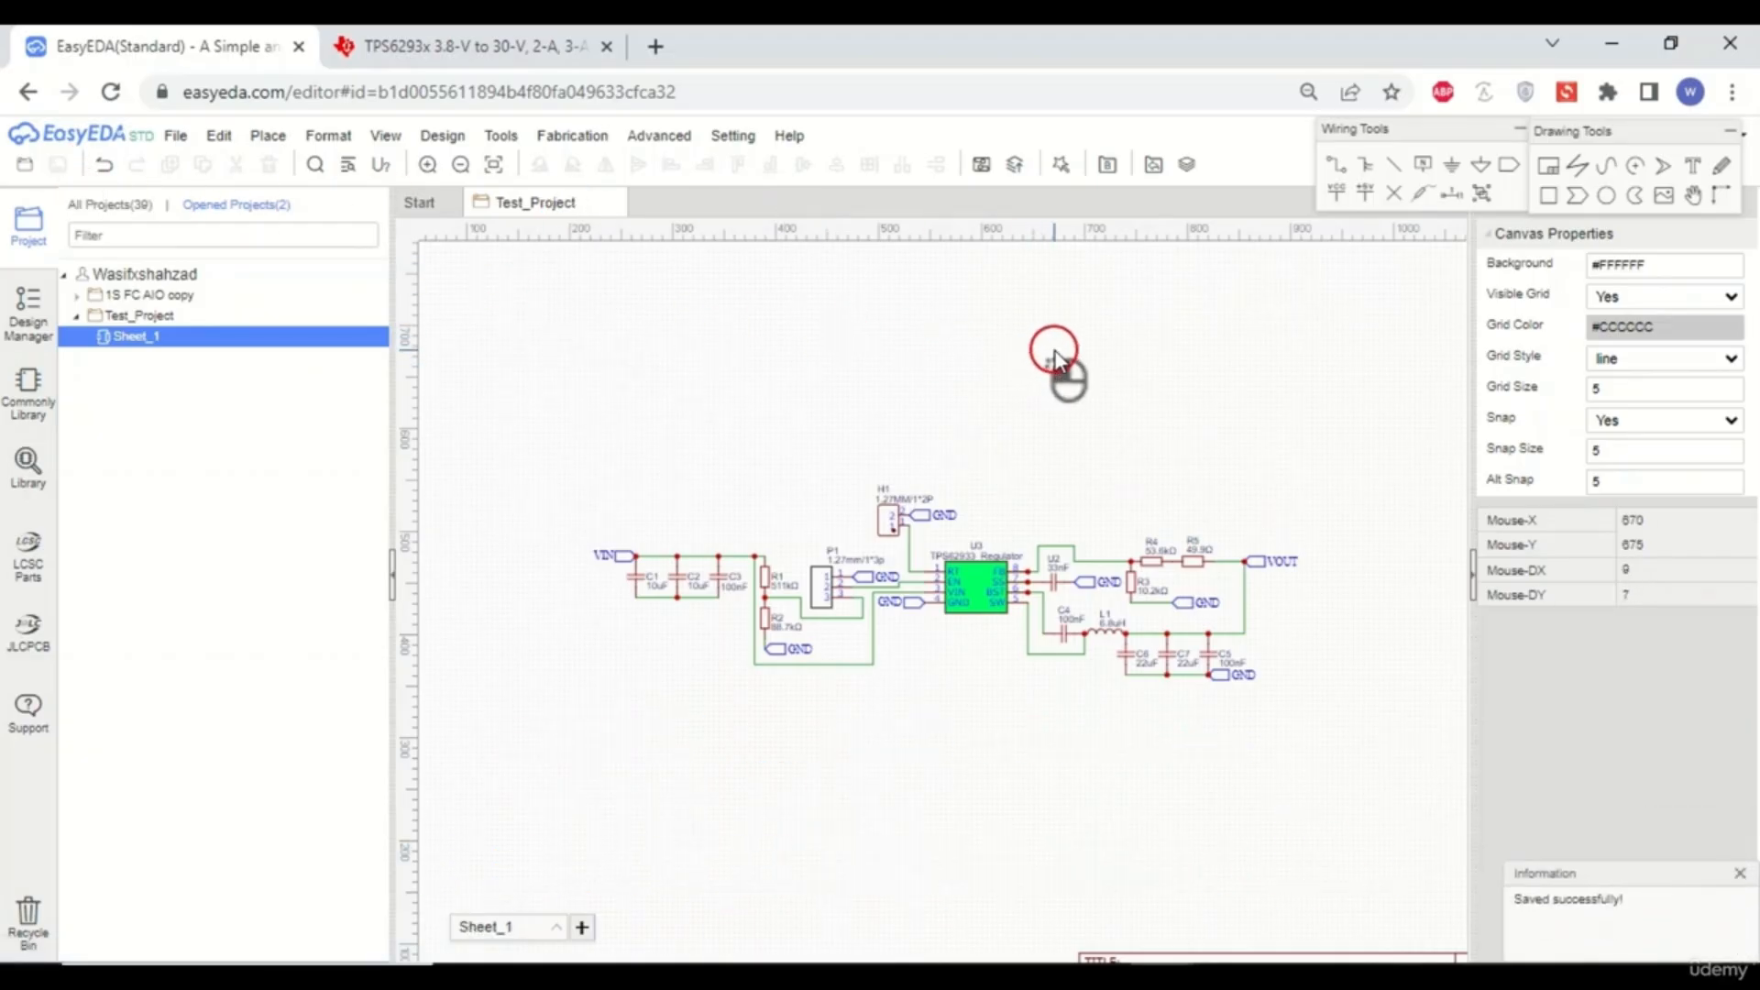
pyautogui.scroll(4, 1030, 651)
pyautogui.scroll(-4, 978, 632)
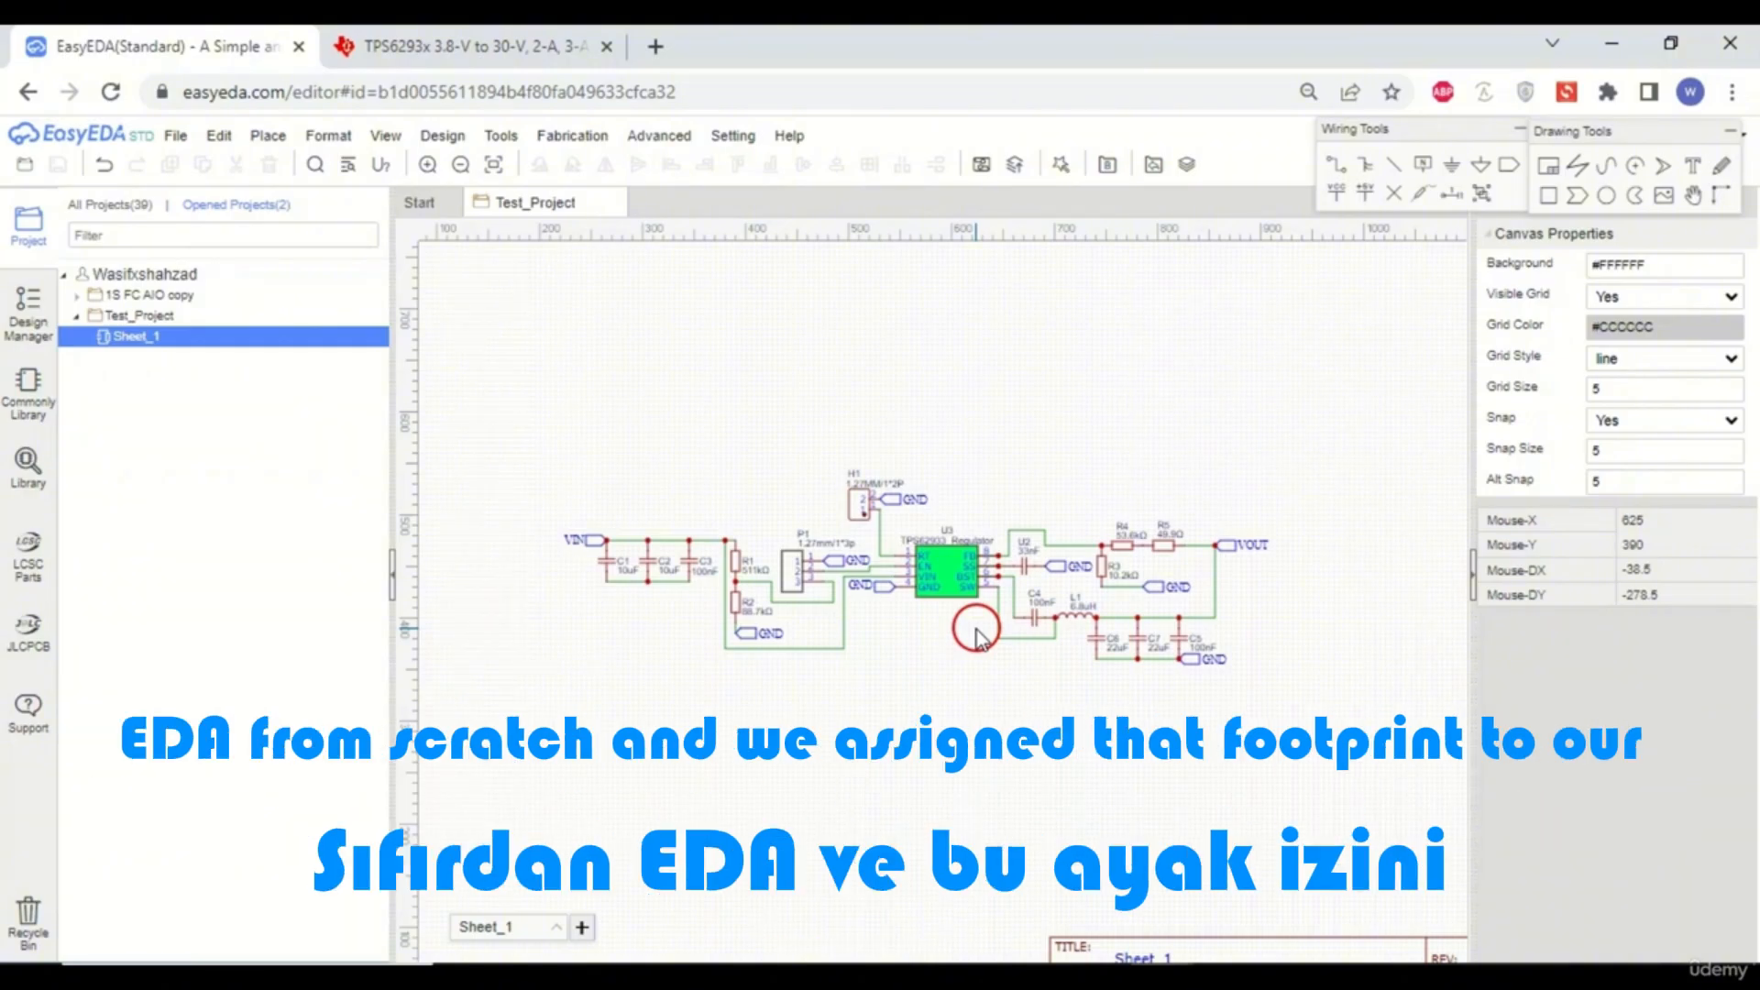
pyautogui.scroll(2, 976, 632)
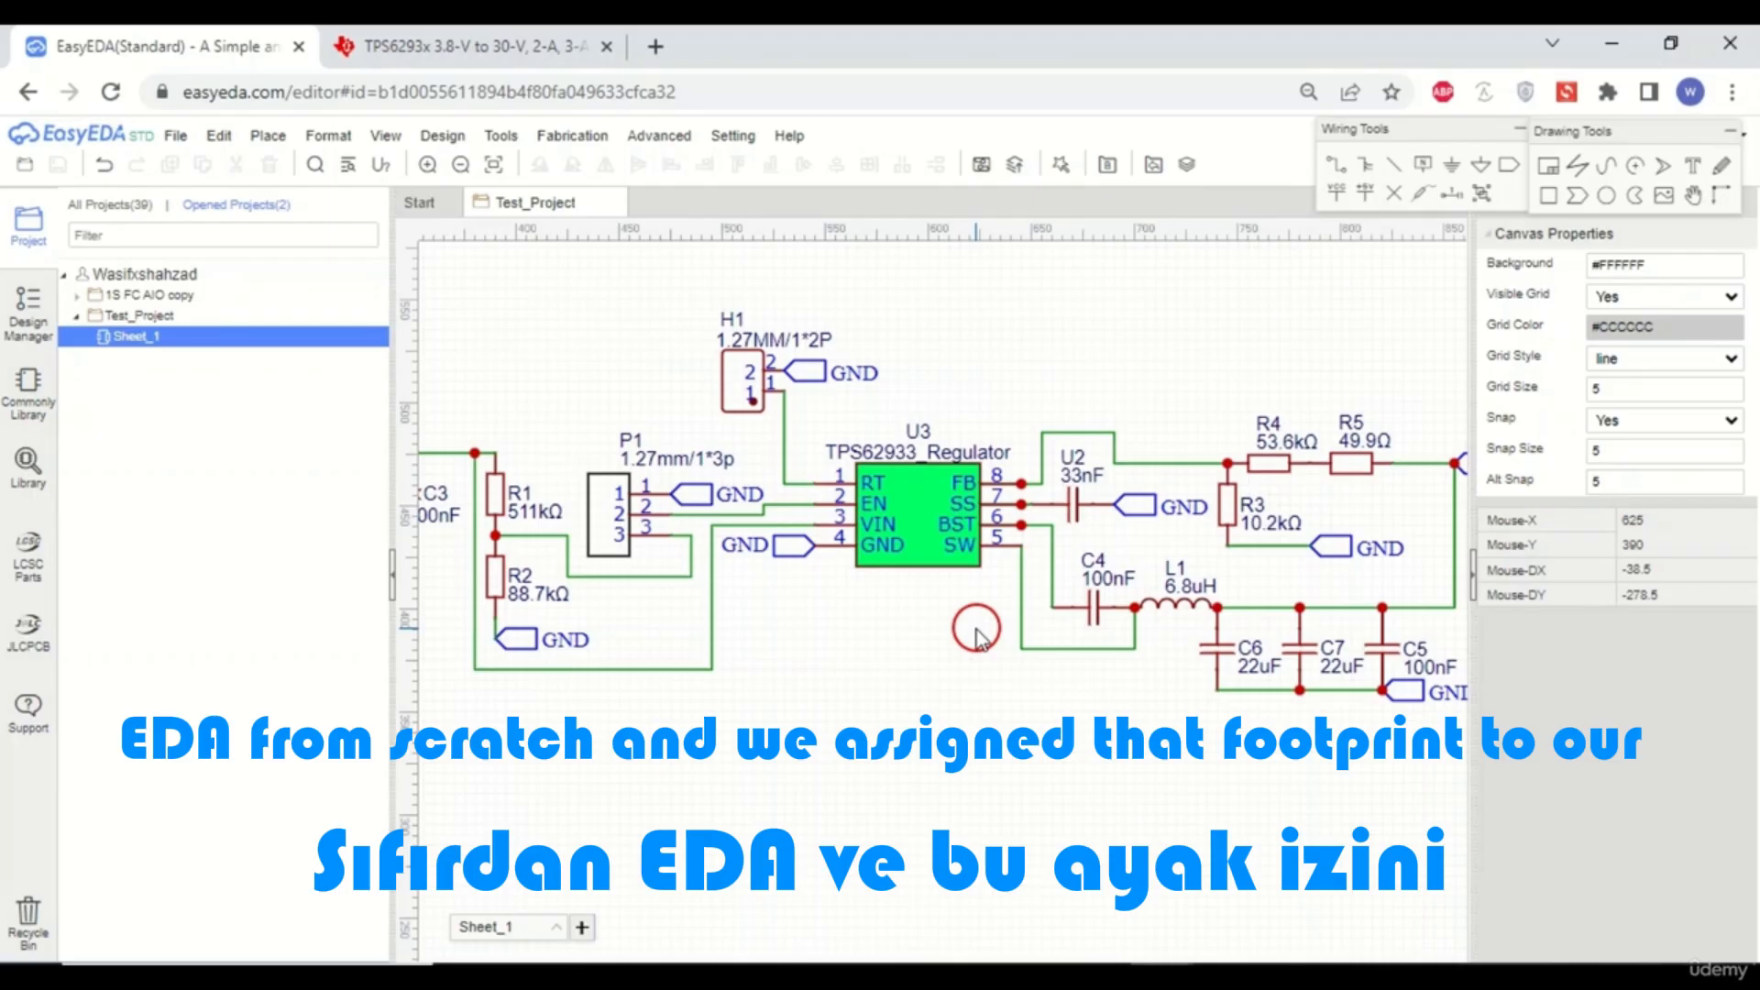